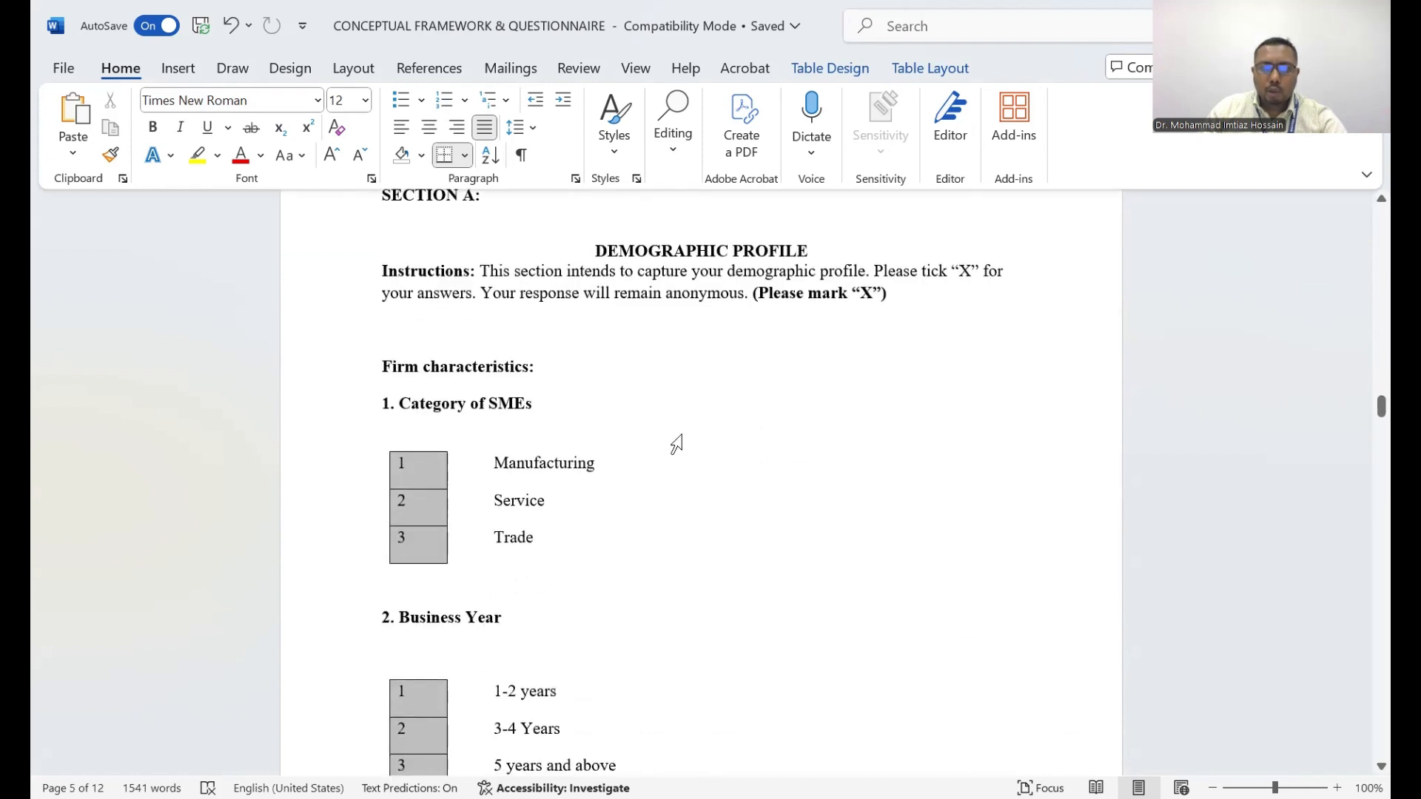
# Step: Review the Section A demographic questions, from the category of SMEs through business year, employees and annual sales to organizational designation
pyautogui.scroll(-8, 676, 444)
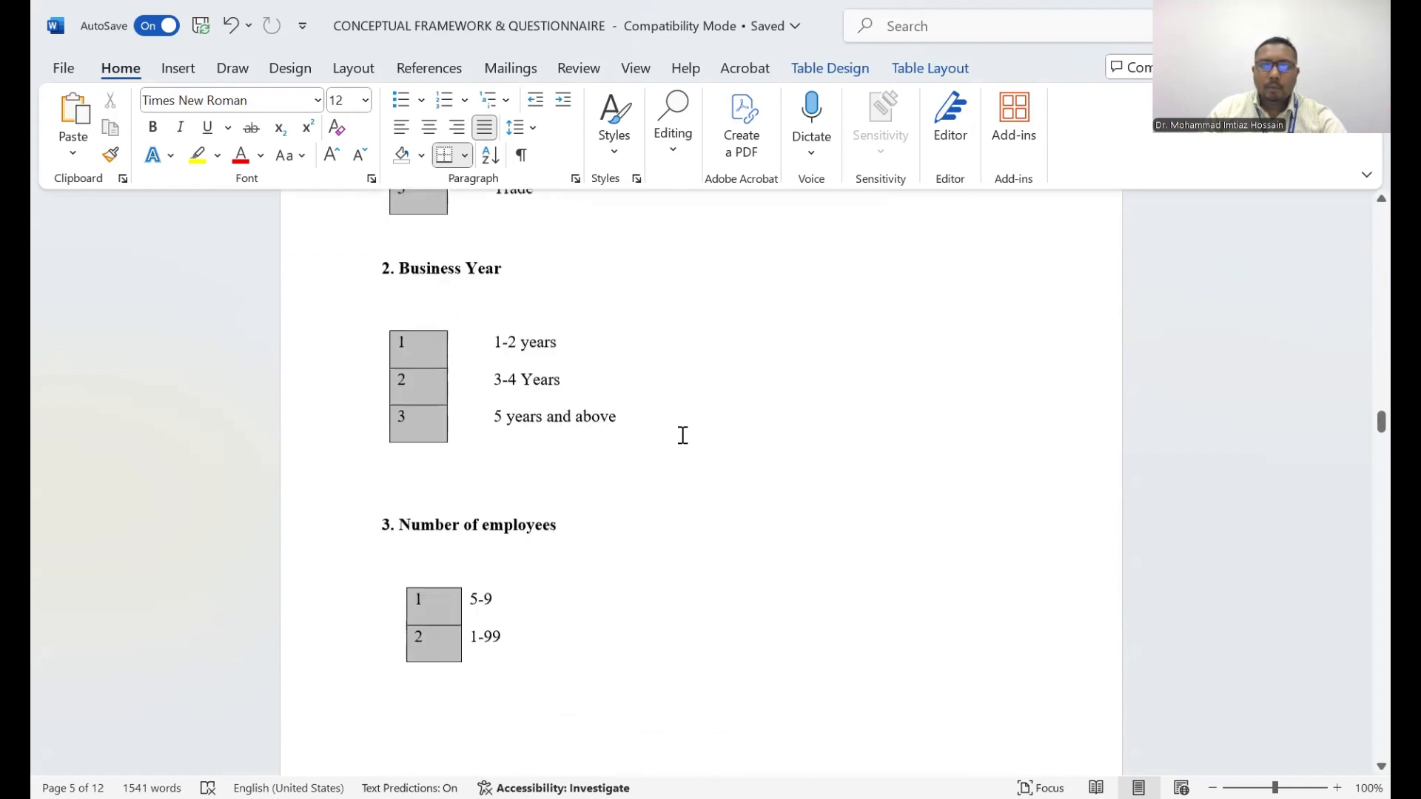
pyautogui.scroll(3, 682, 435)
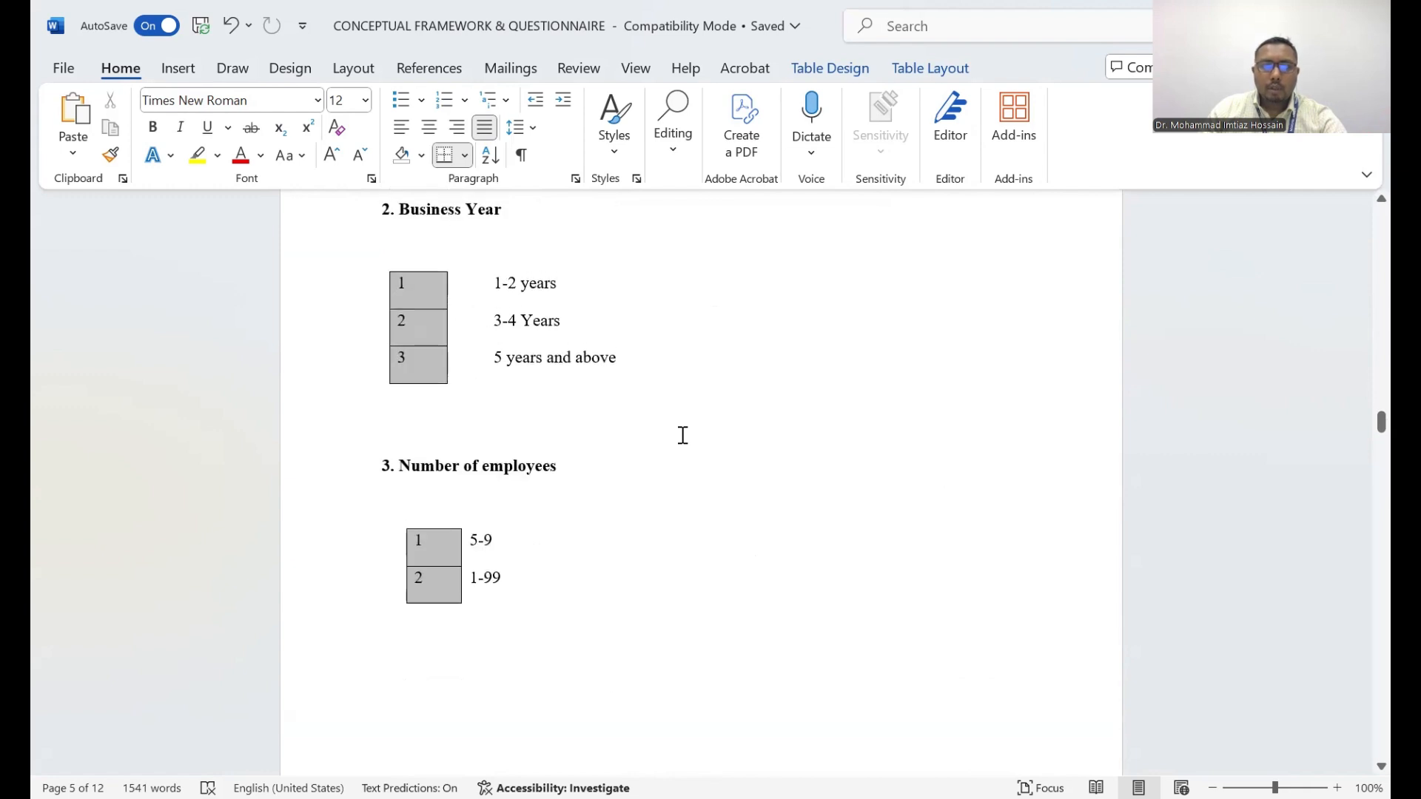
pyautogui.scroll(-2, 682, 435)
pyautogui.scroll(-9, 682, 436)
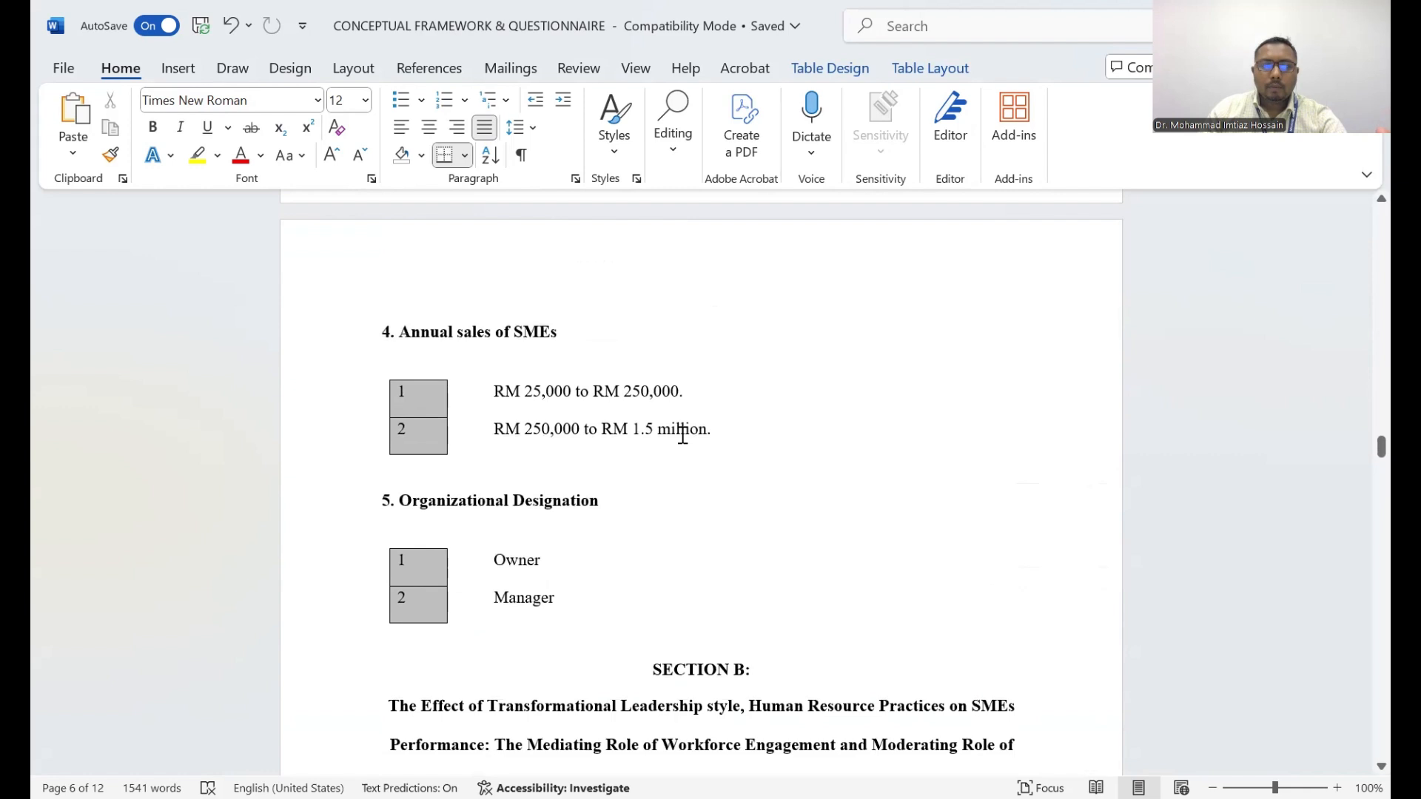
pyautogui.scroll(15, 682, 435)
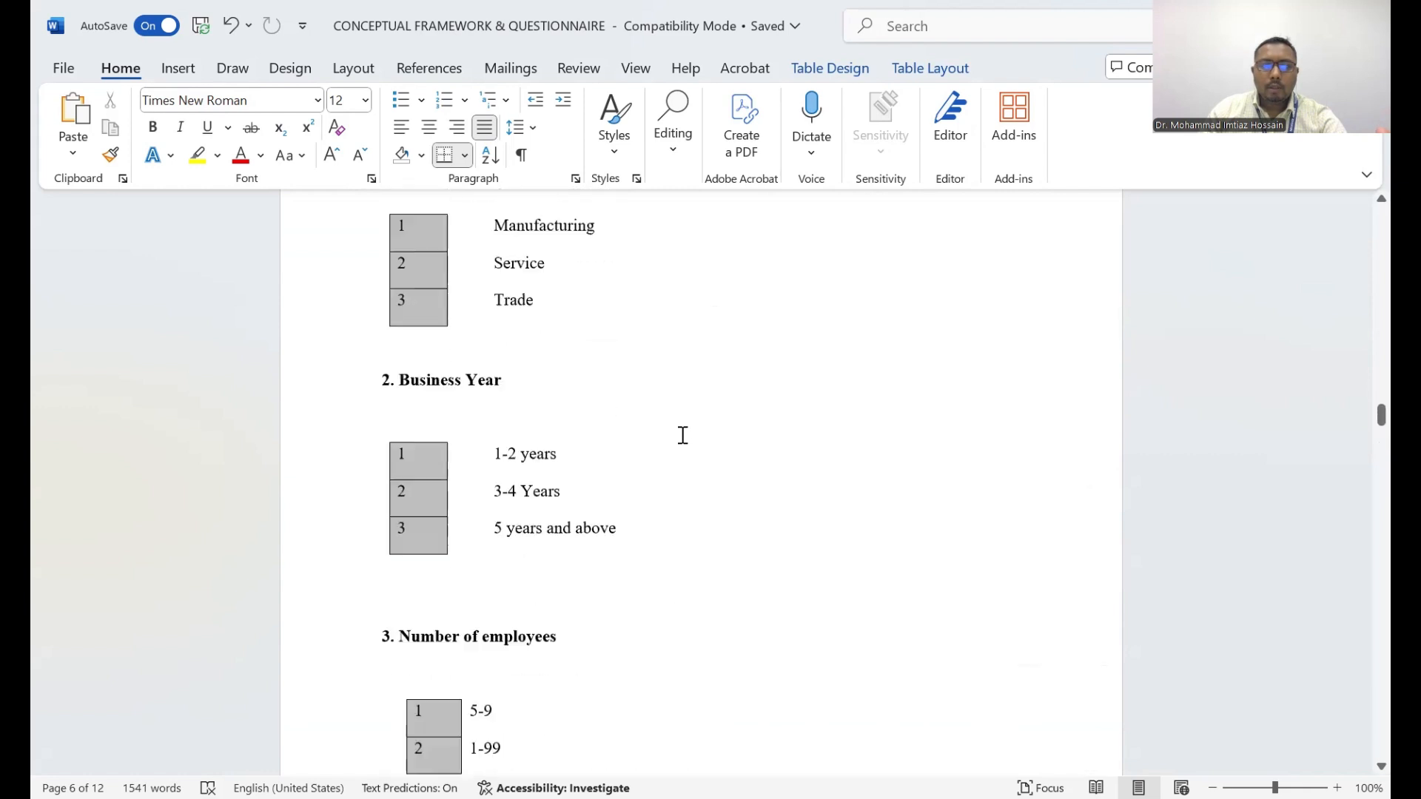
pyautogui.scroll(3, 682, 435)
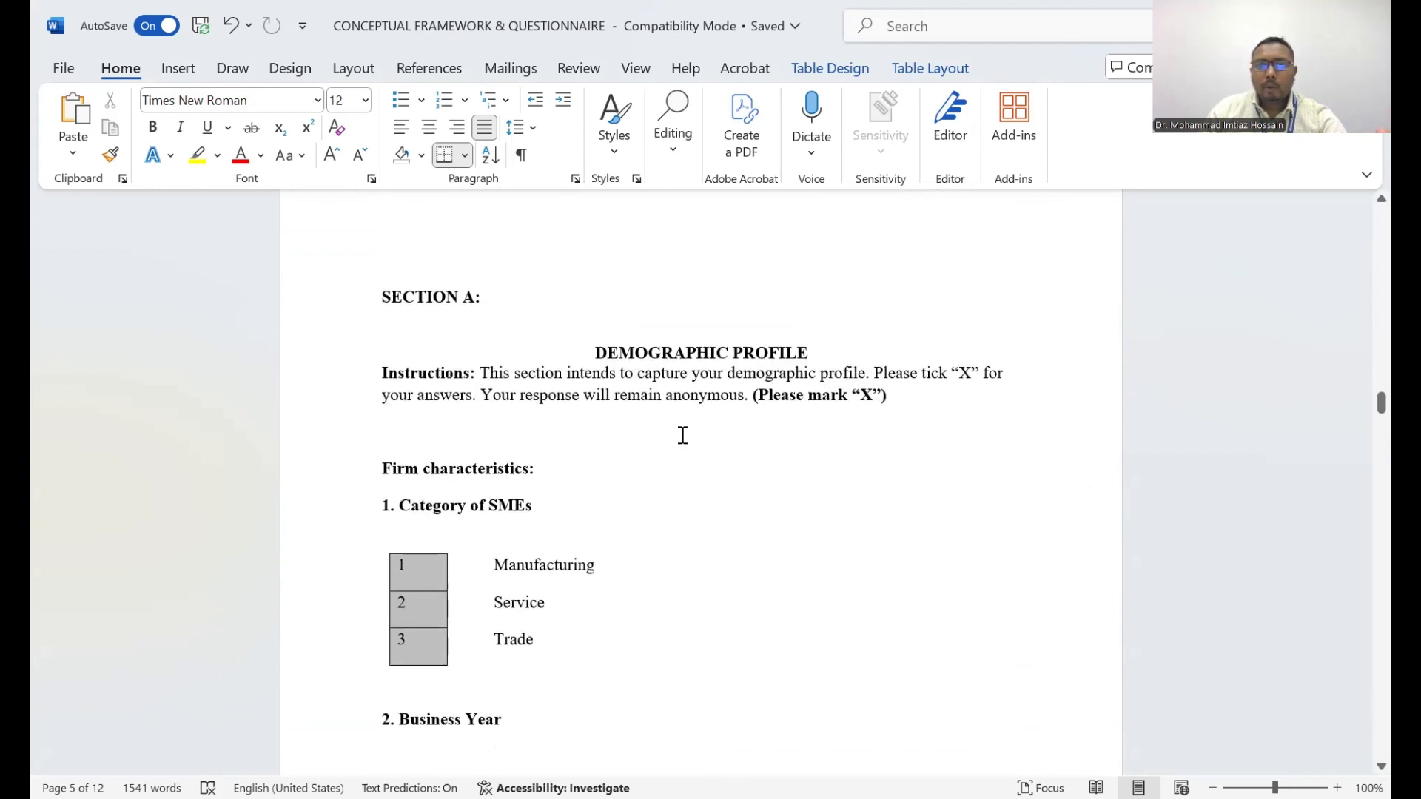
pyautogui.scroll(-3, 679, 437)
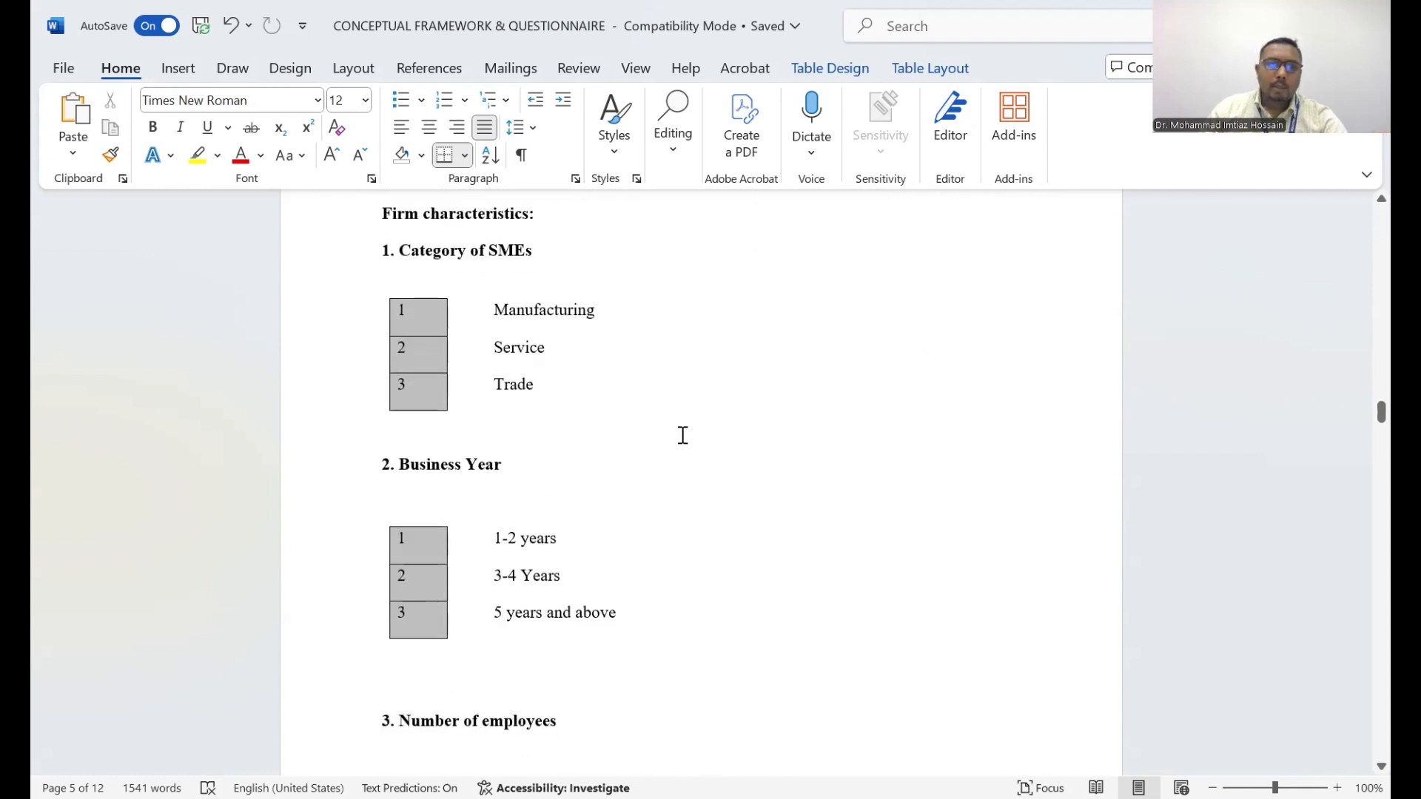
pyautogui.scroll(-1, 682, 431)
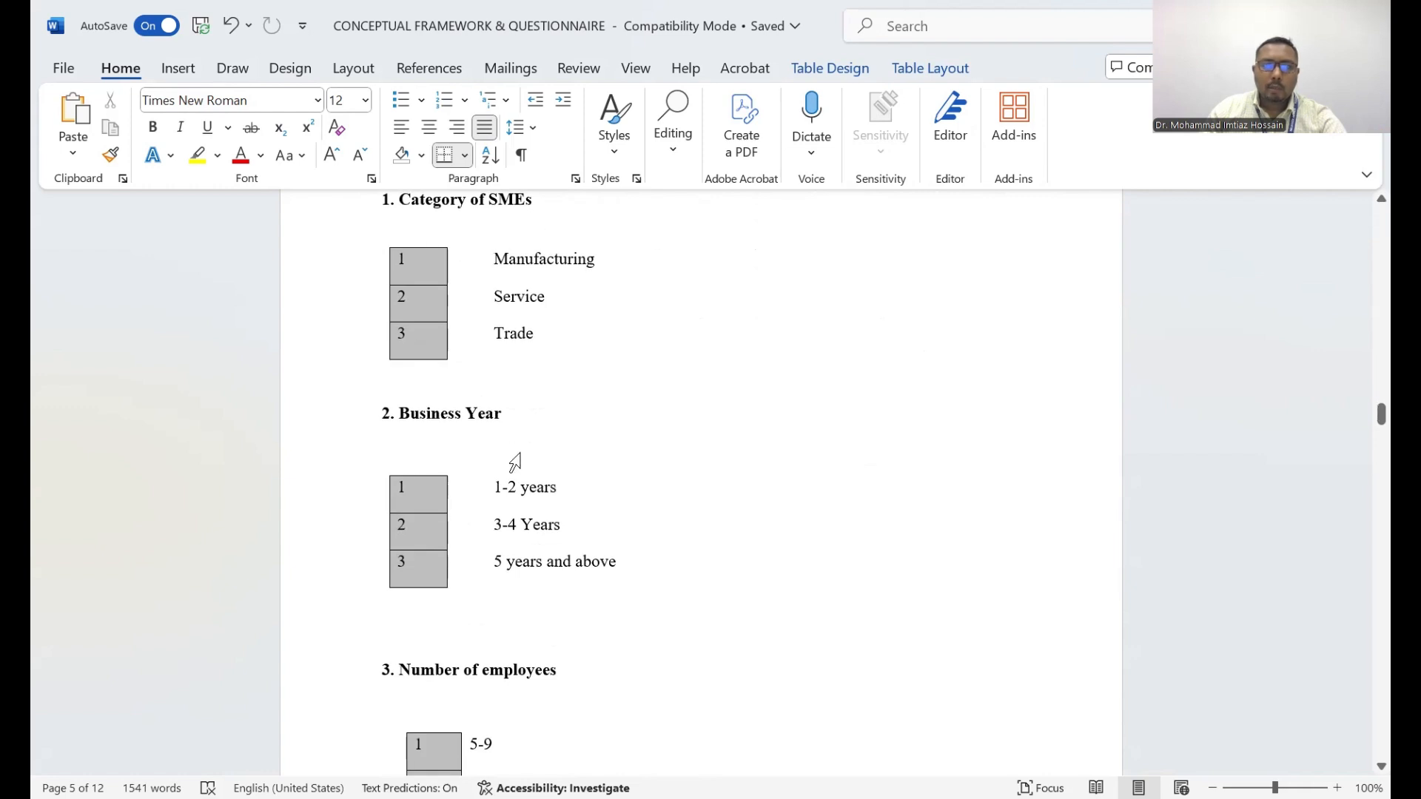
pyautogui.scroll(-12, 557, 471)
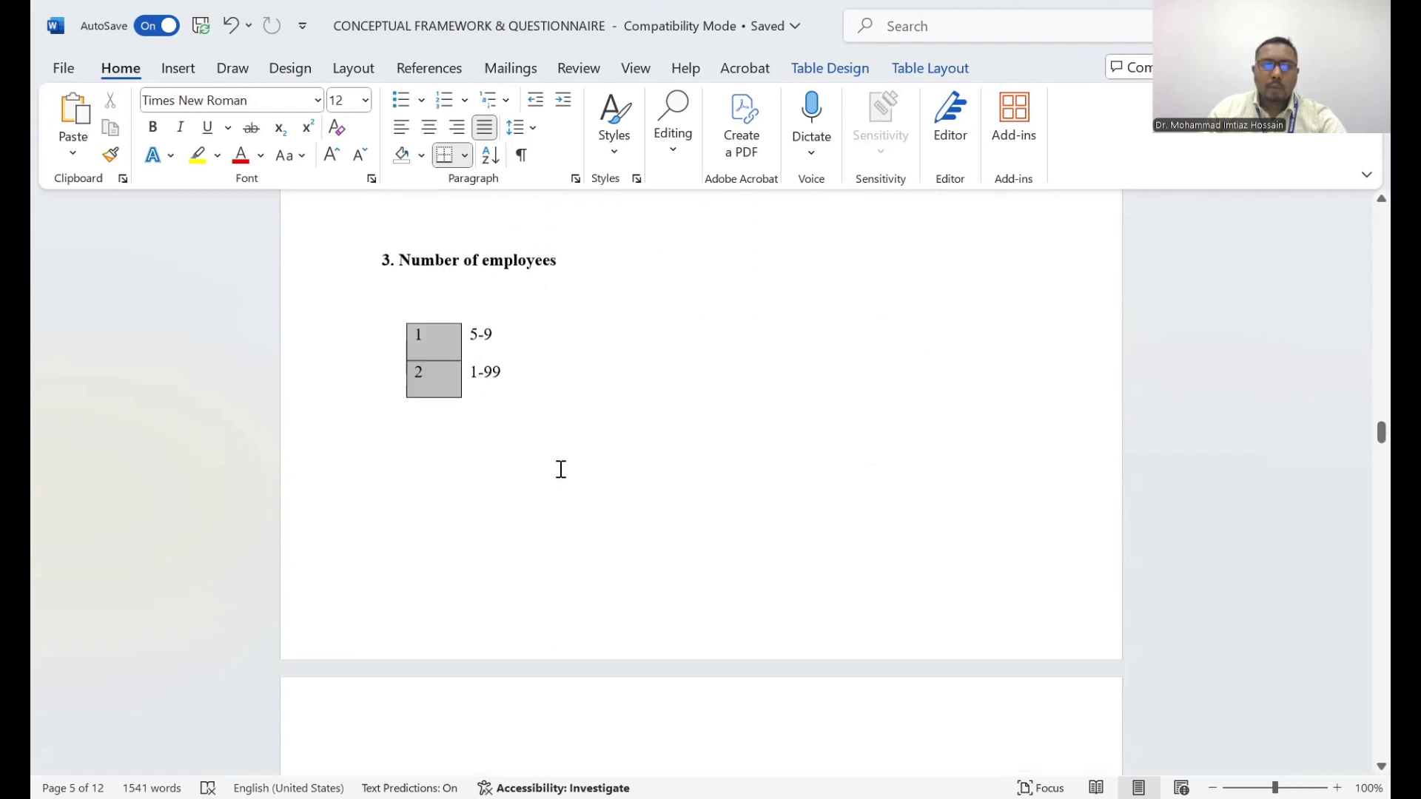
pyautogui.scroll(-6, 561, 469)
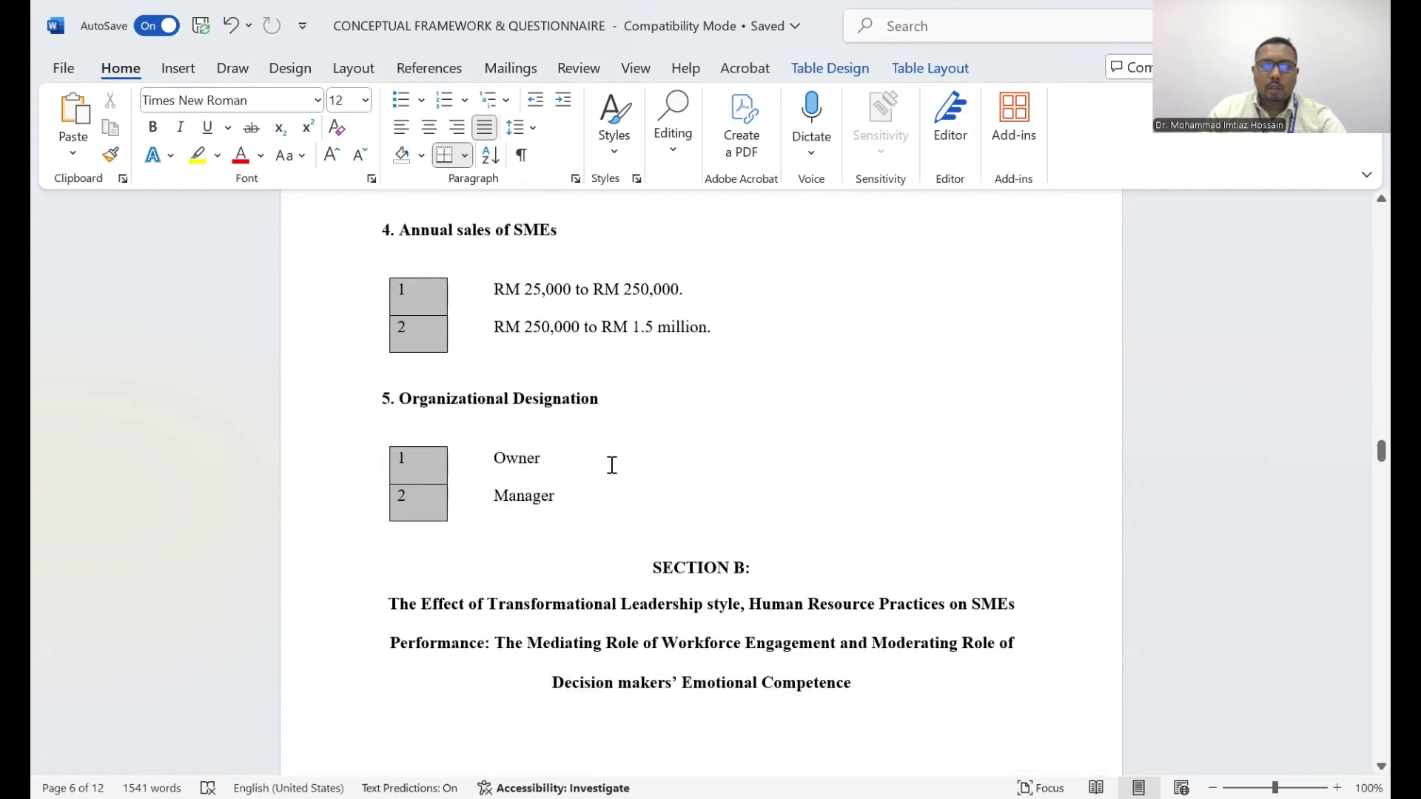
pyautogui.scroll(-2, 649, 488)
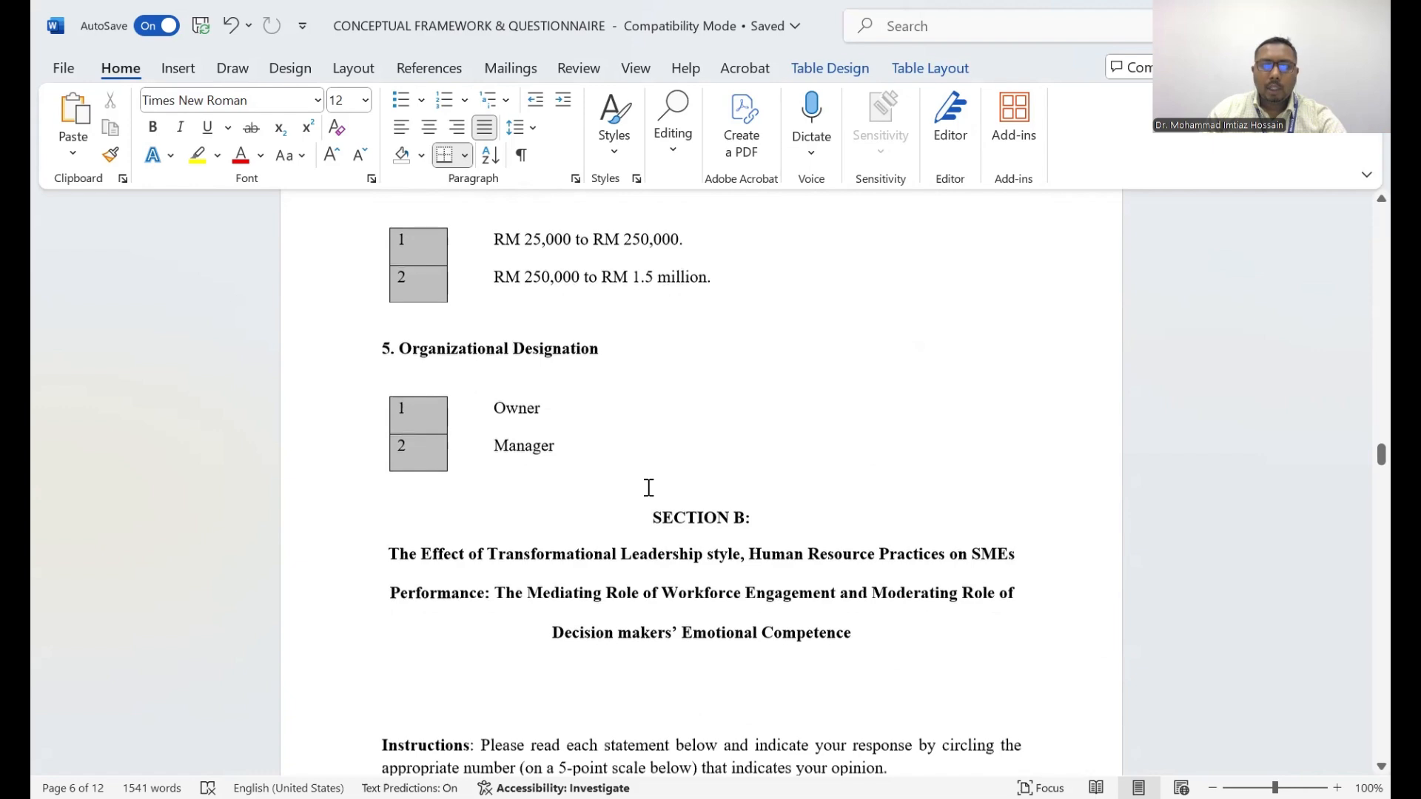
# Step: Review the Section B instructions, the agreement rating scale and the Transformational Leadership Style items, highlighting that table's heading
pyautogui.scroll(-4, 645, 483)
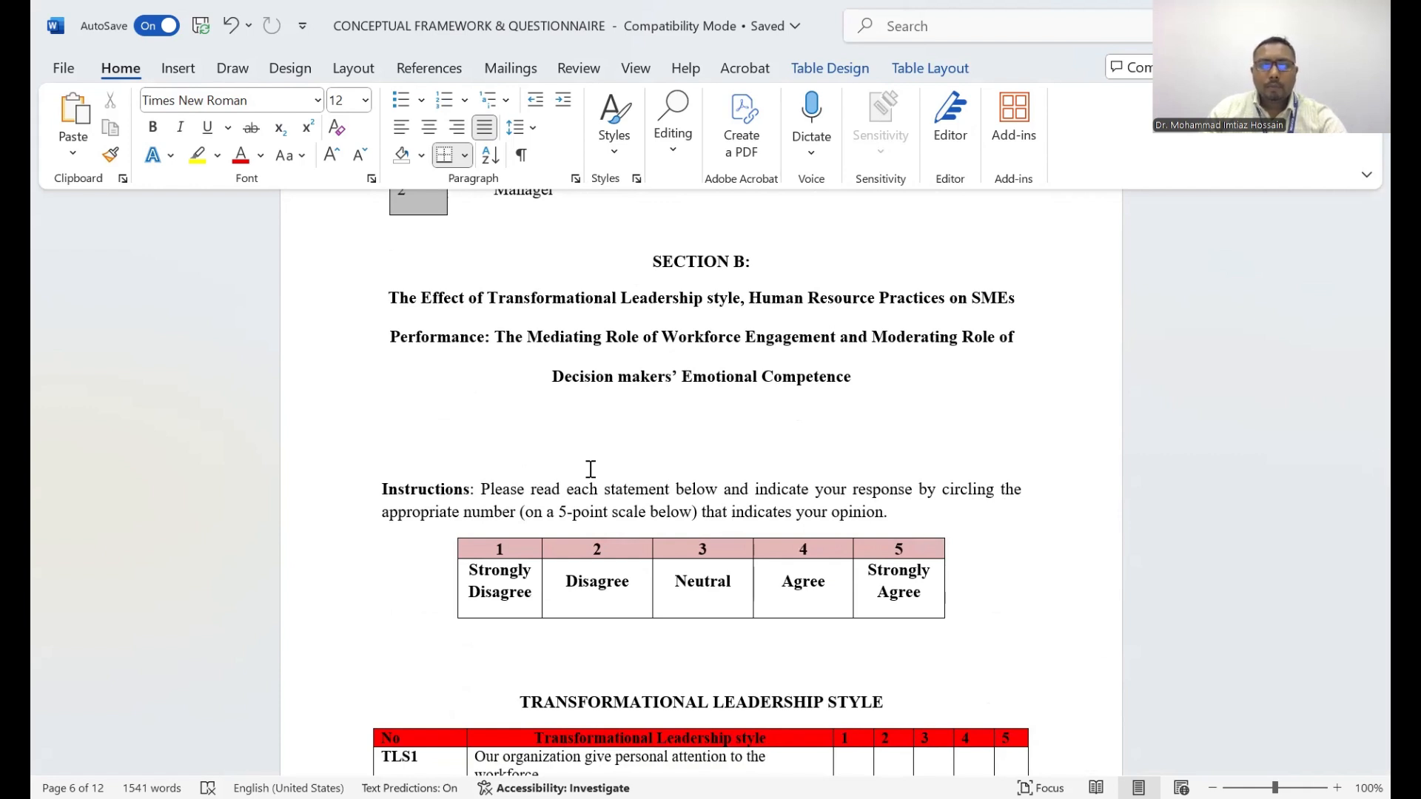
pyautogui.scroll(-5, 590, 469)
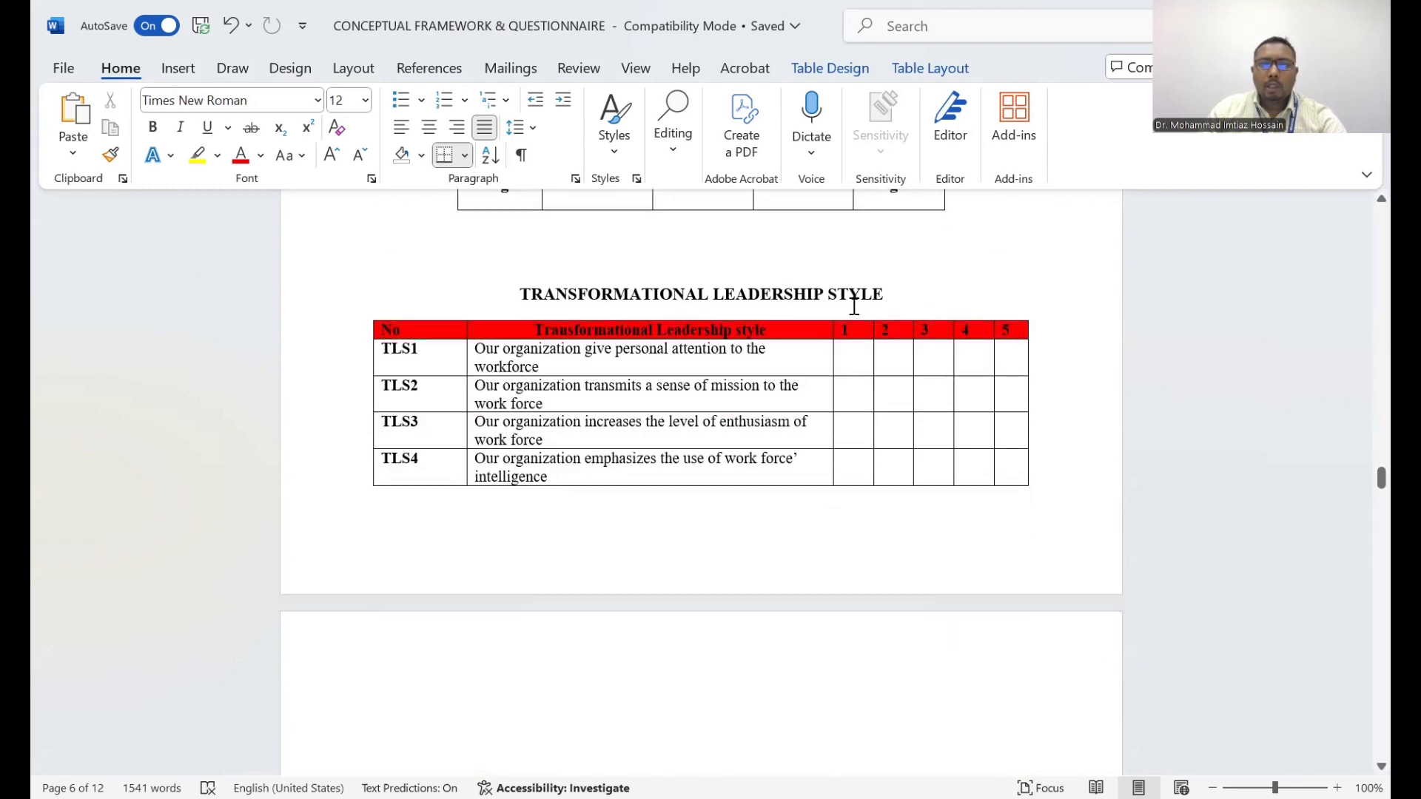
pyautogui.moveTo(891, 298); pyautogui.dragTo(564, 282)
pyautogui.scroll(-1, 578, 296)
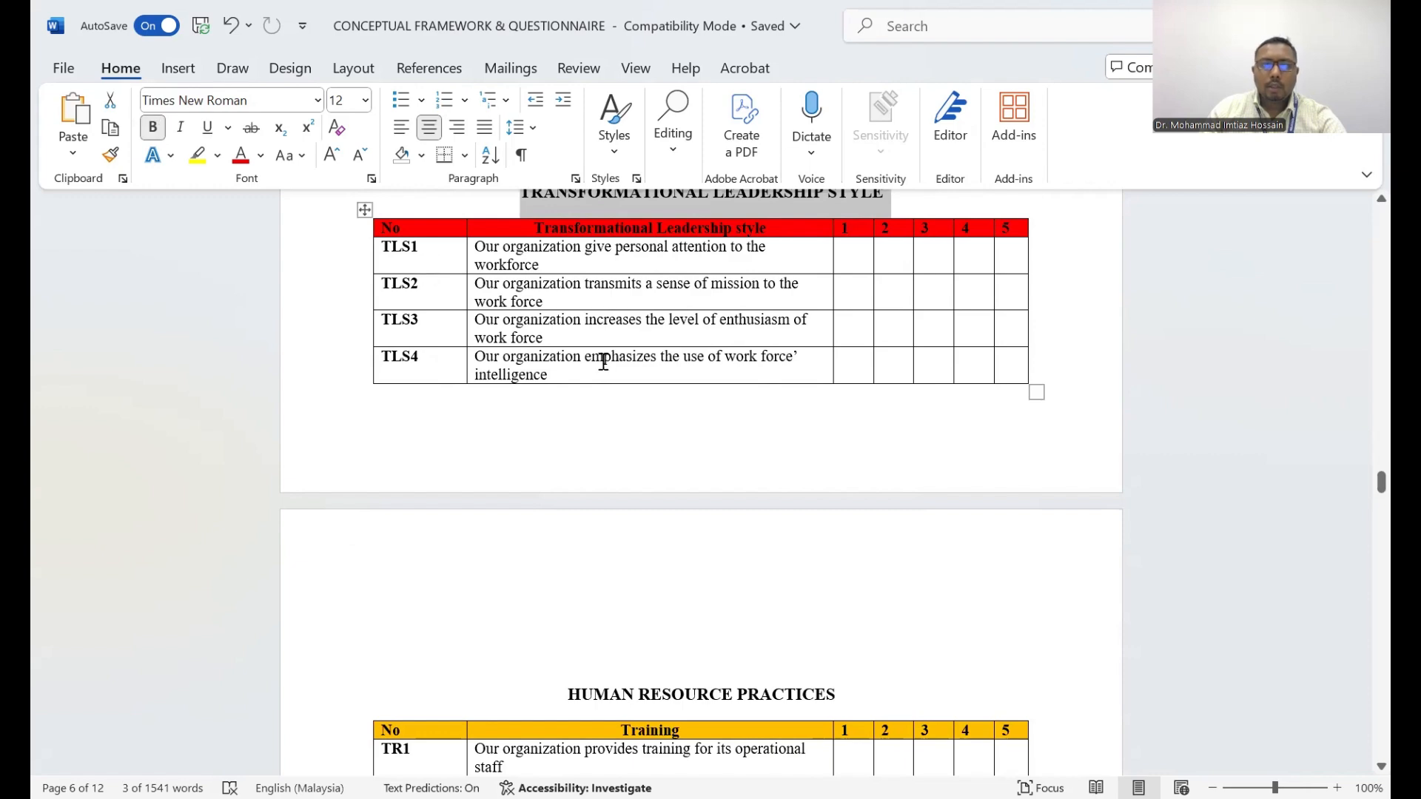
pyautogui.scroll(1, 604, 363)
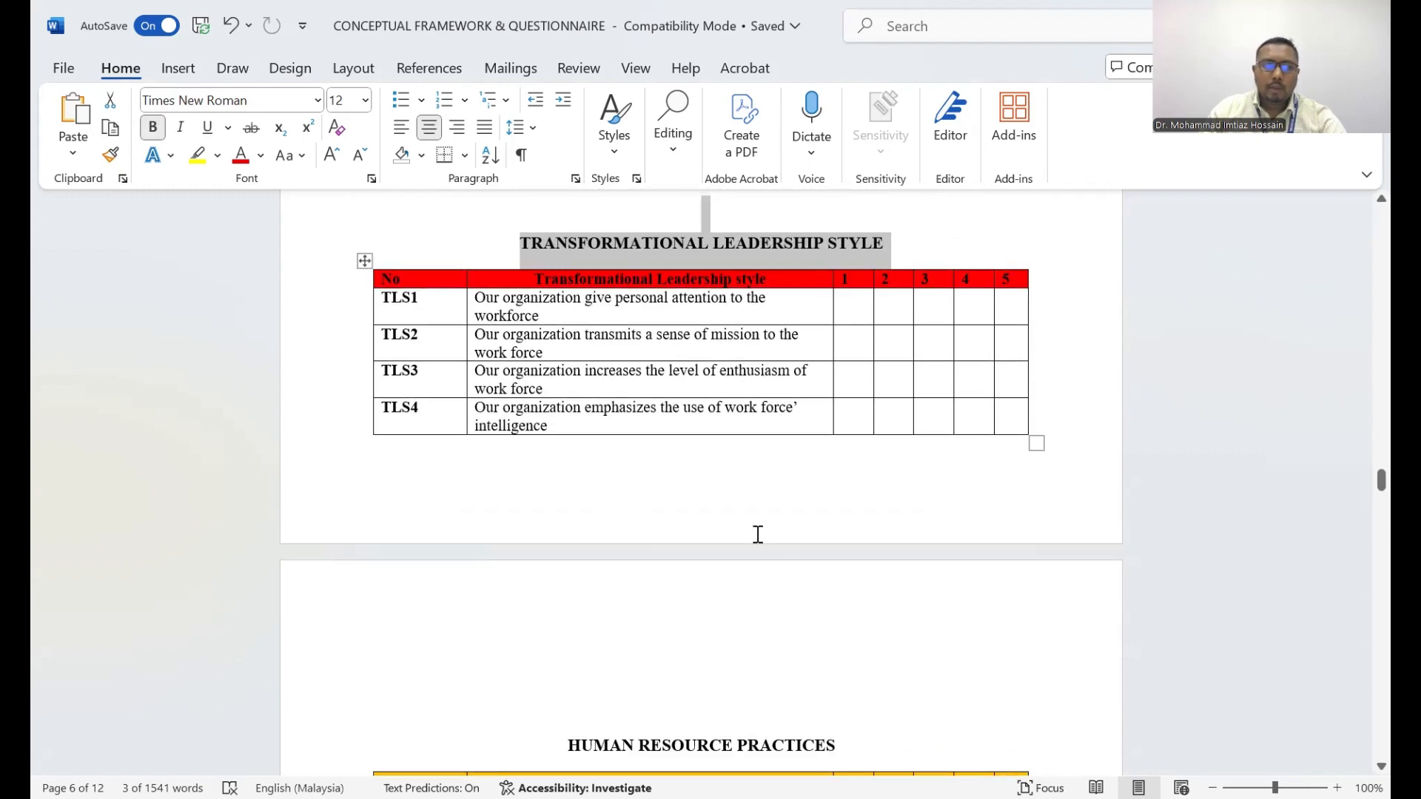
# Step: Read through the Human Resource Practices item tables, from Training and Selection to the talent sections
pyautogui.scroll(-5, 756, 563)
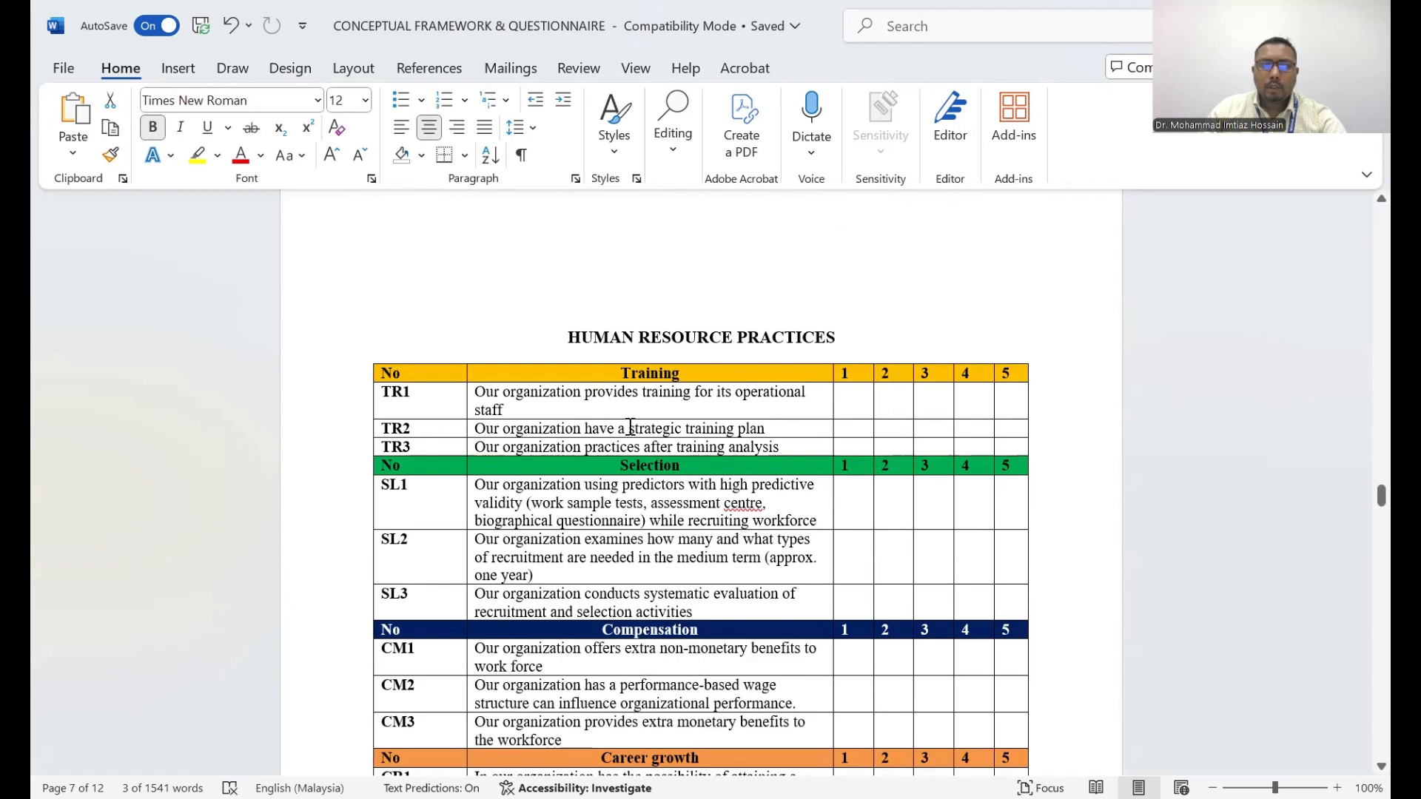
pyautogui.scroll(-6, 637, 402)
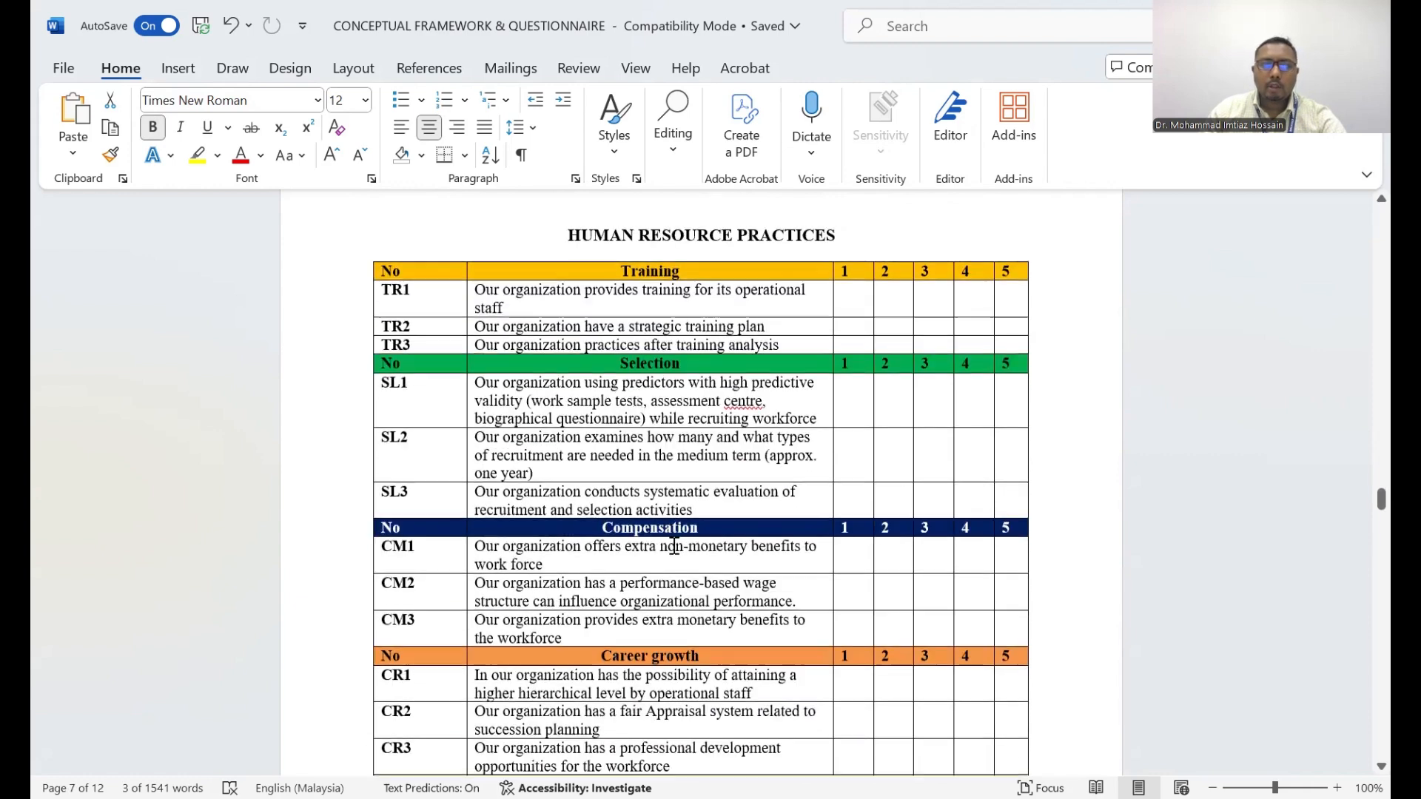
pyautogui.scroll(-1, 673, 548)
pyautogui.scroll(-3, 672, 549)
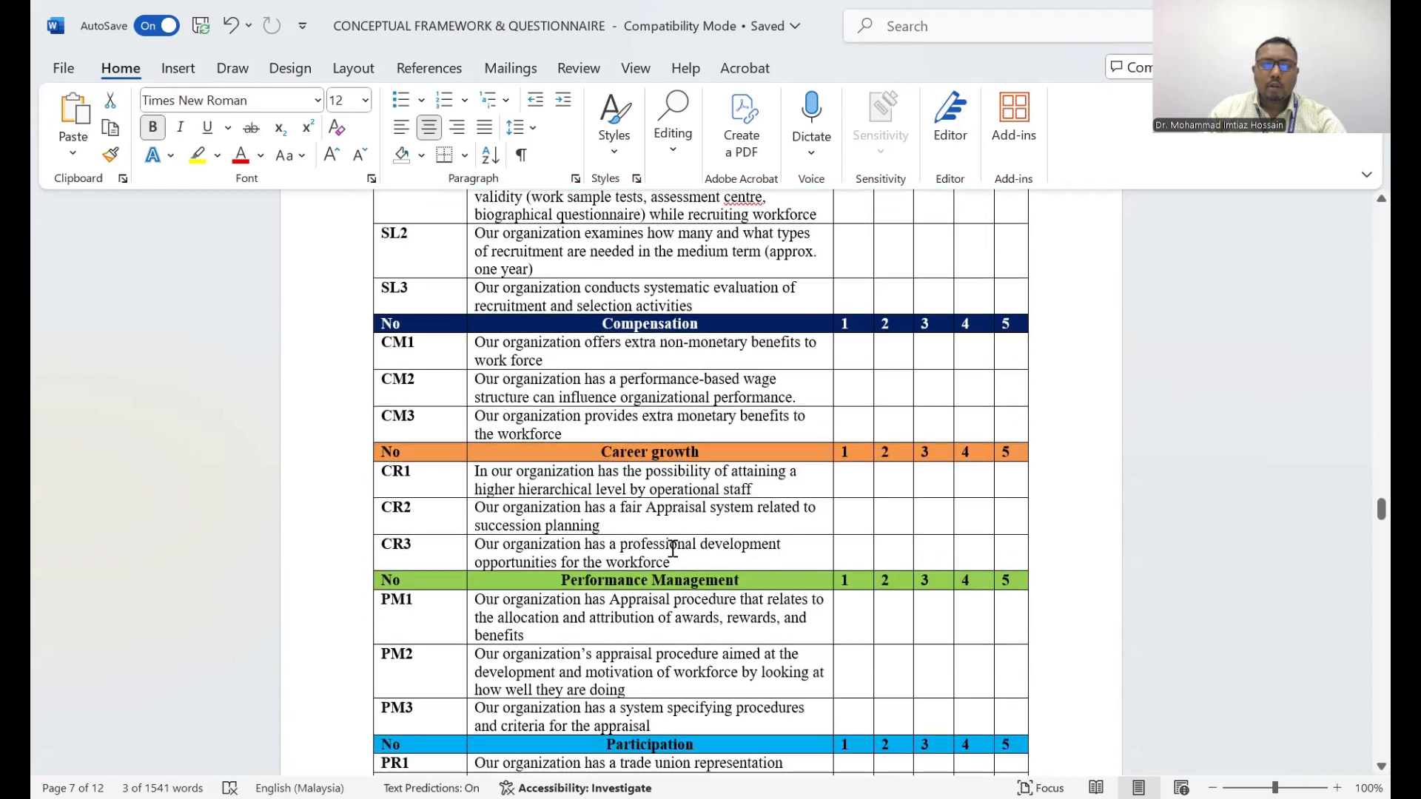
pyautogui.scroll(-10, 668, 557)
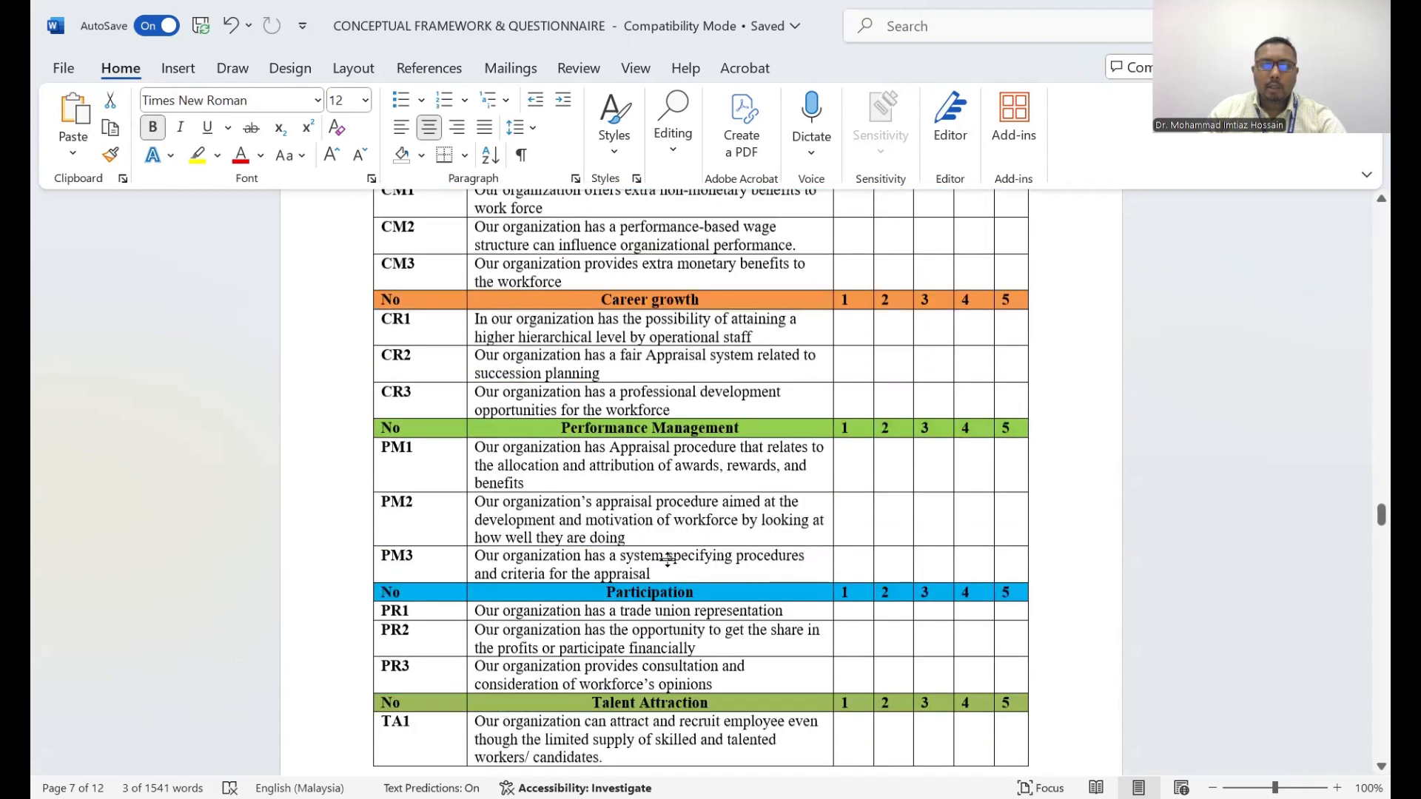
pyautogui.scroll(-17, 663, 544)
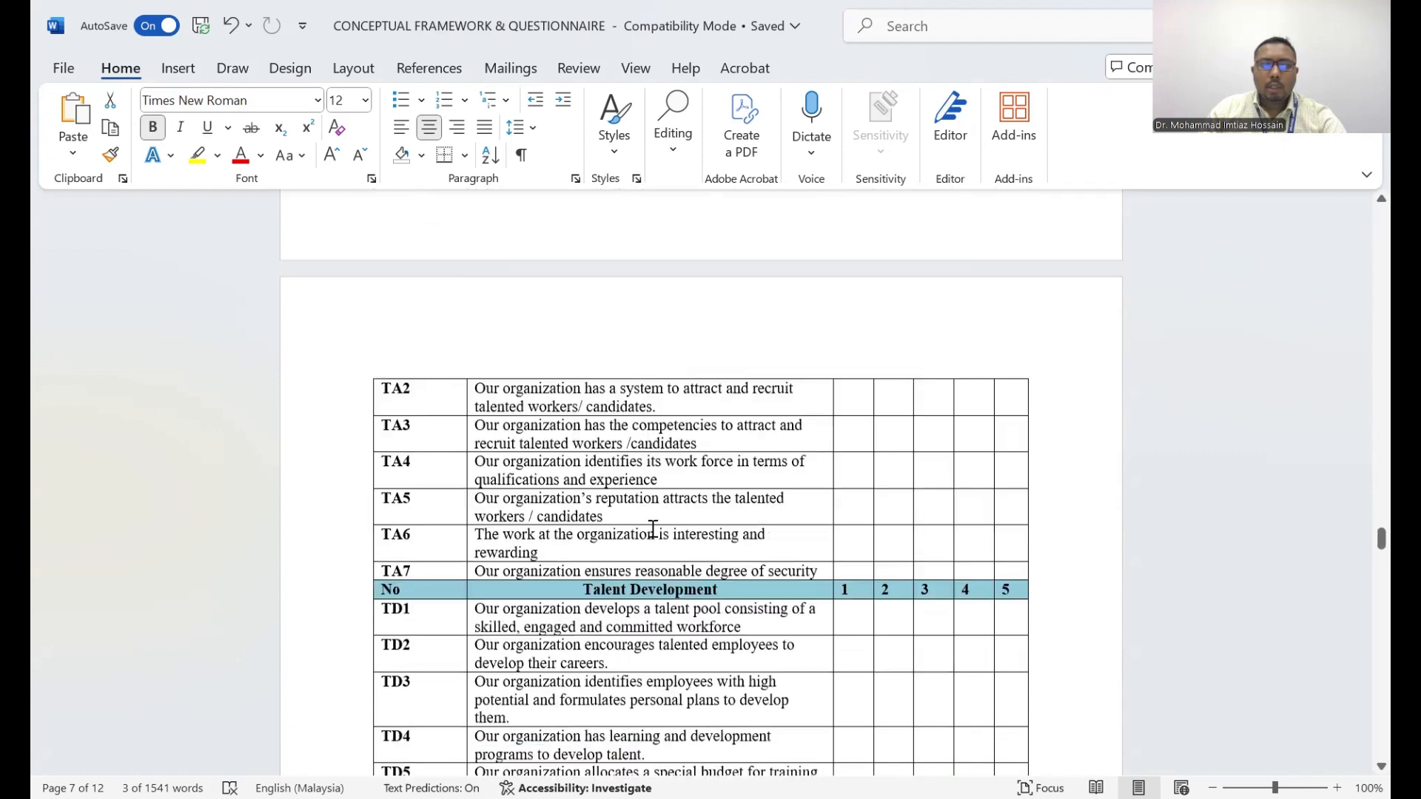
pyautogui.scroll(-14, 652, 529)
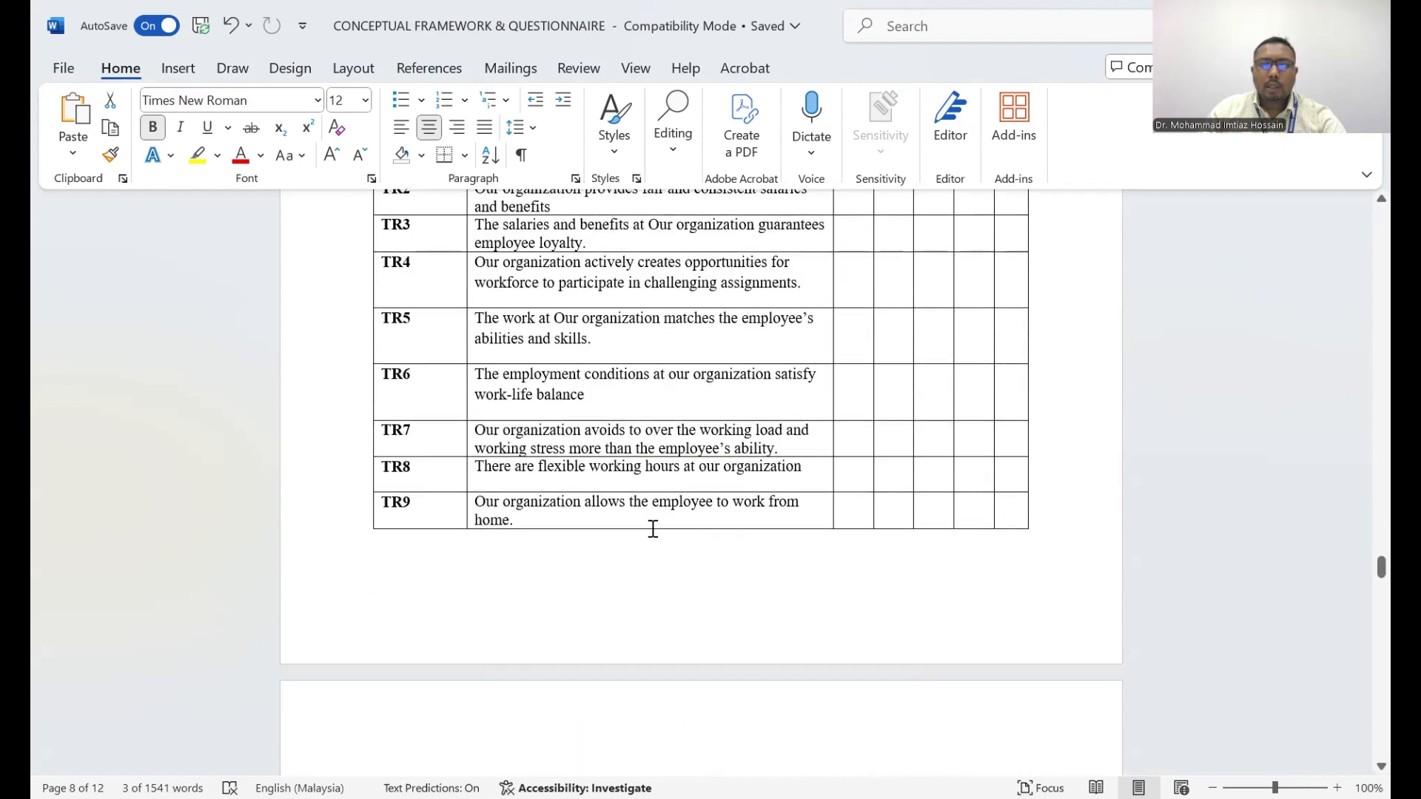
# Step: Examine the Workforce Engagement section, highlighting its heading and the WE1 to WE4 items
pyautogui.scroll(-11, 652, 529)
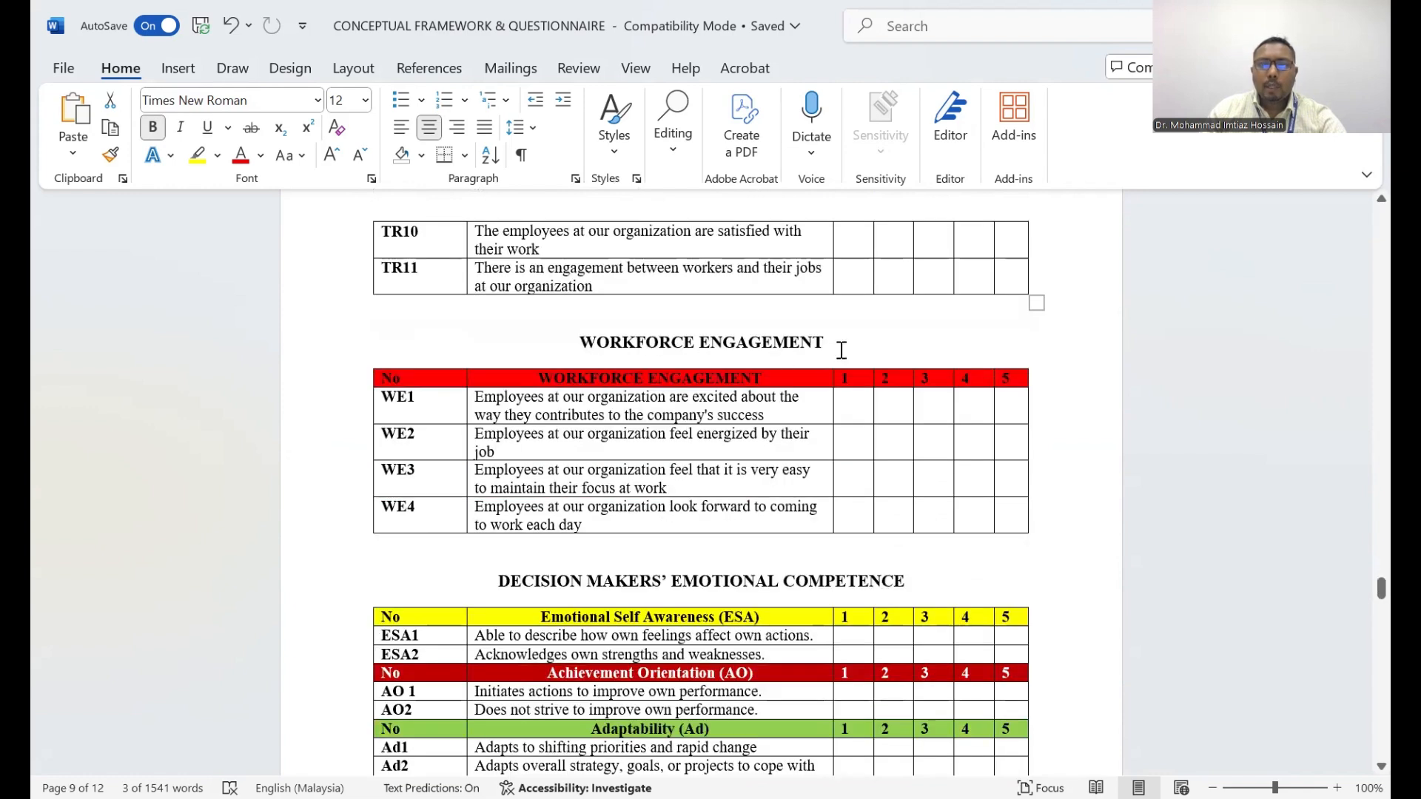
pyautogui.moveTo(839, 347); pyautogui.dragTo(587, 342)
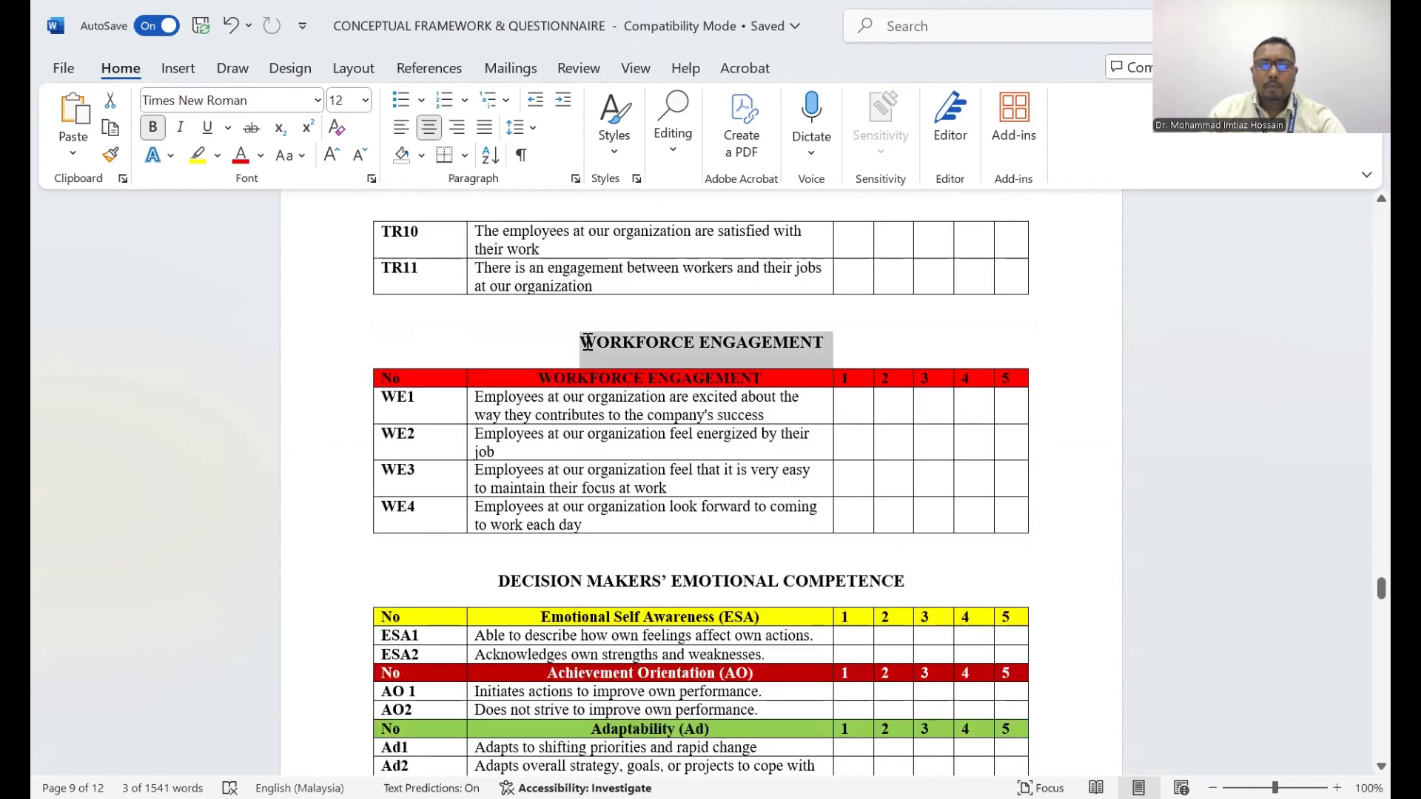
pyautogui.moveTo(409, 419); pyautogui.dragTo(751, 502)
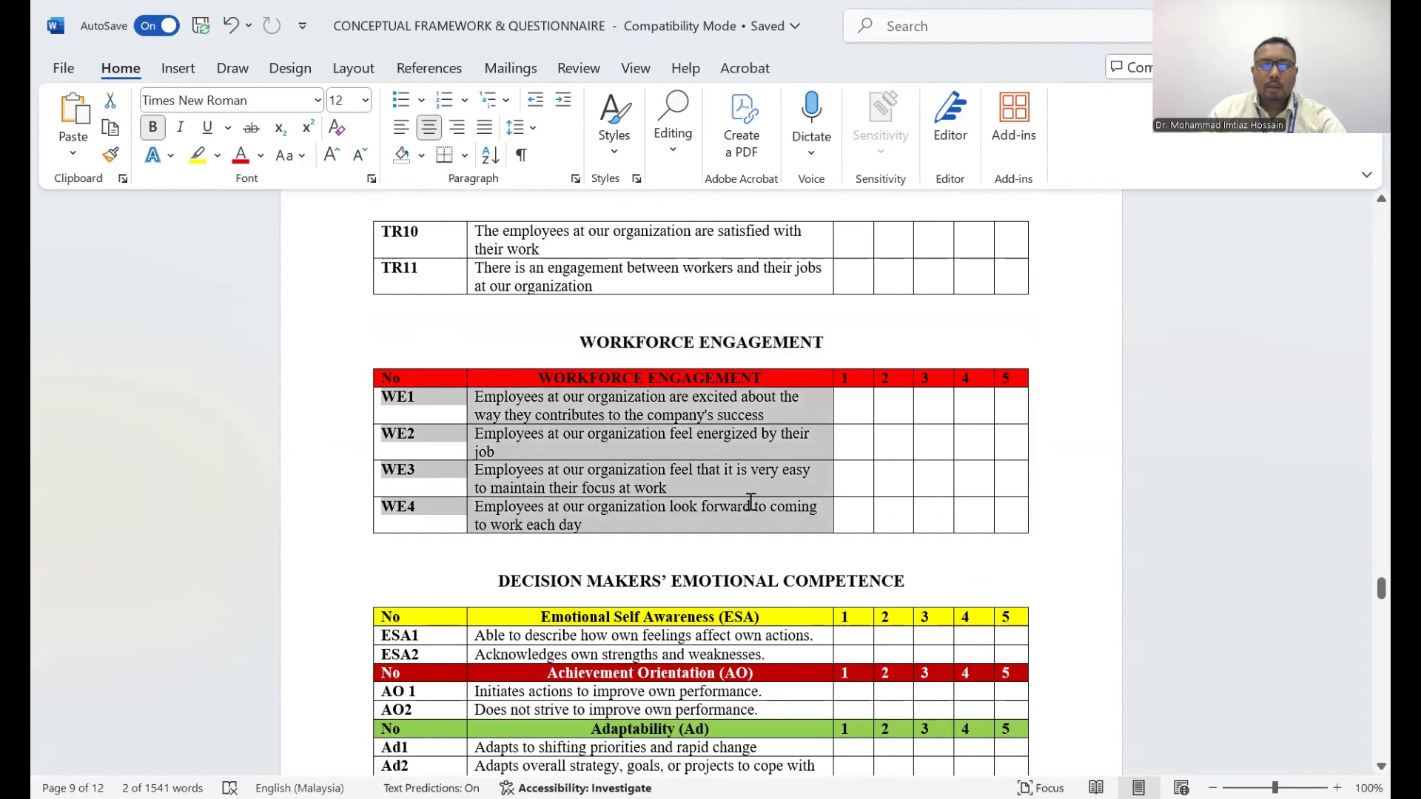
pyautogui.click(559, 453)
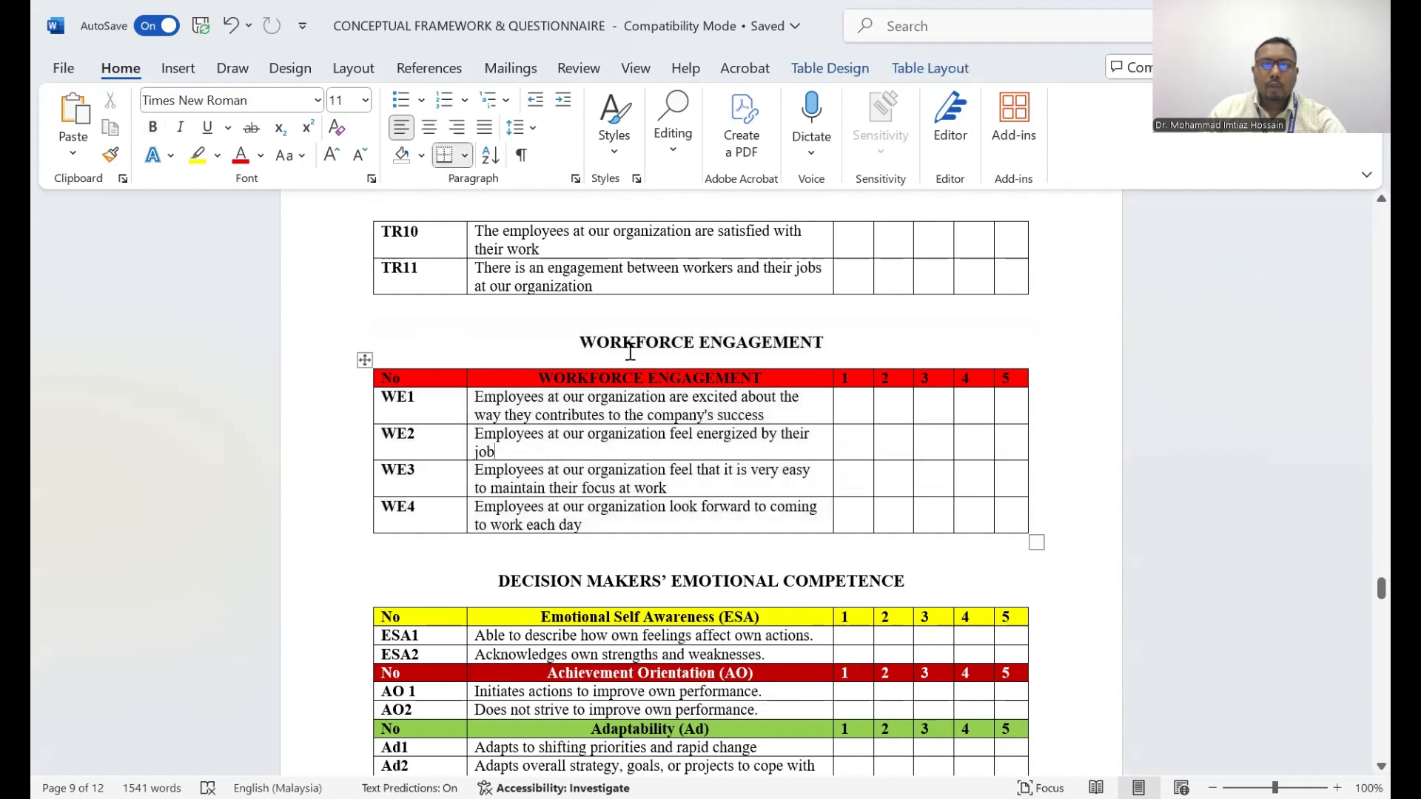
# Step: Examine the Decision Makers' Emotional Competence table and highlight its heading
pyautogui.scroll(-5, 721, 474)
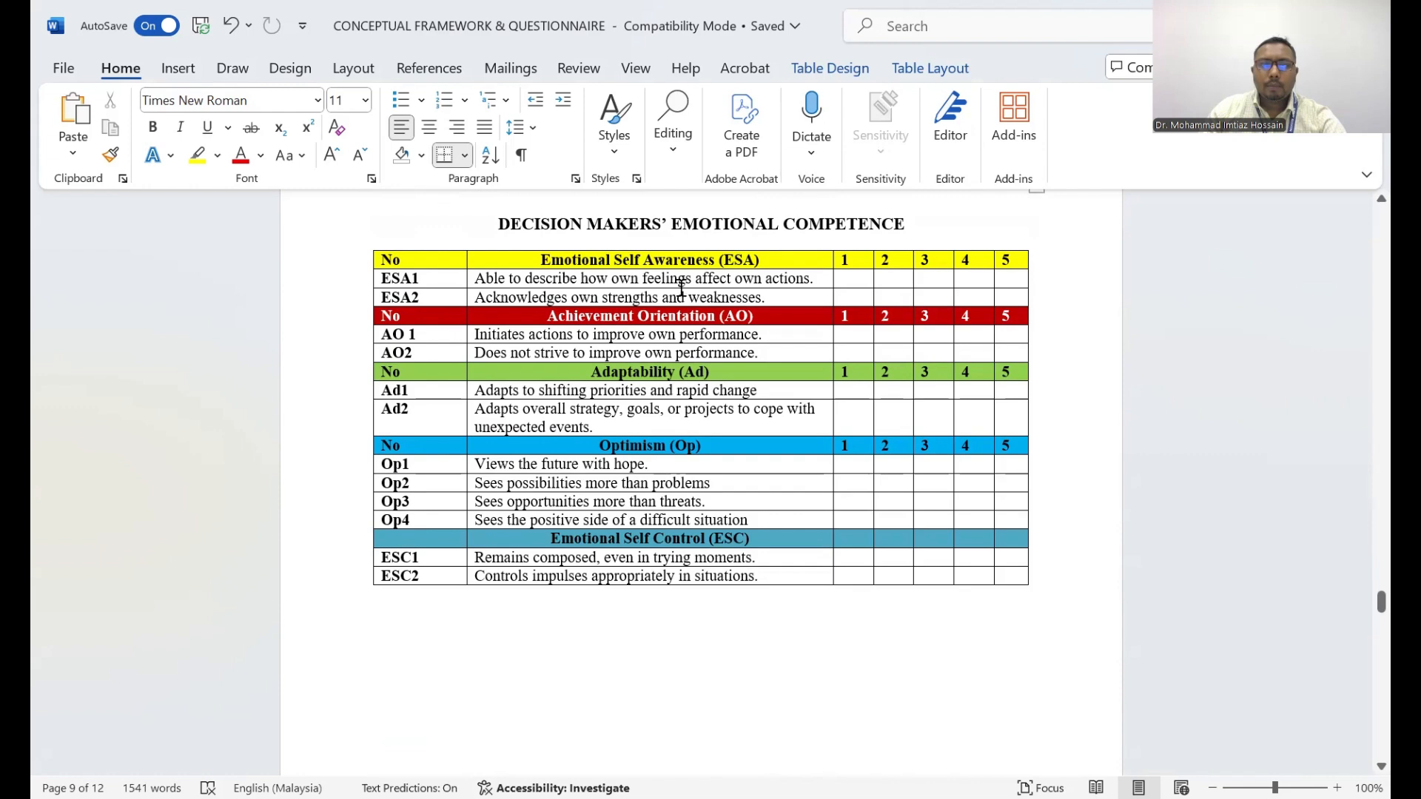
pyautogui.scroll(-1, 698, 457)
pyautogui.scroll(2, 592, 370)
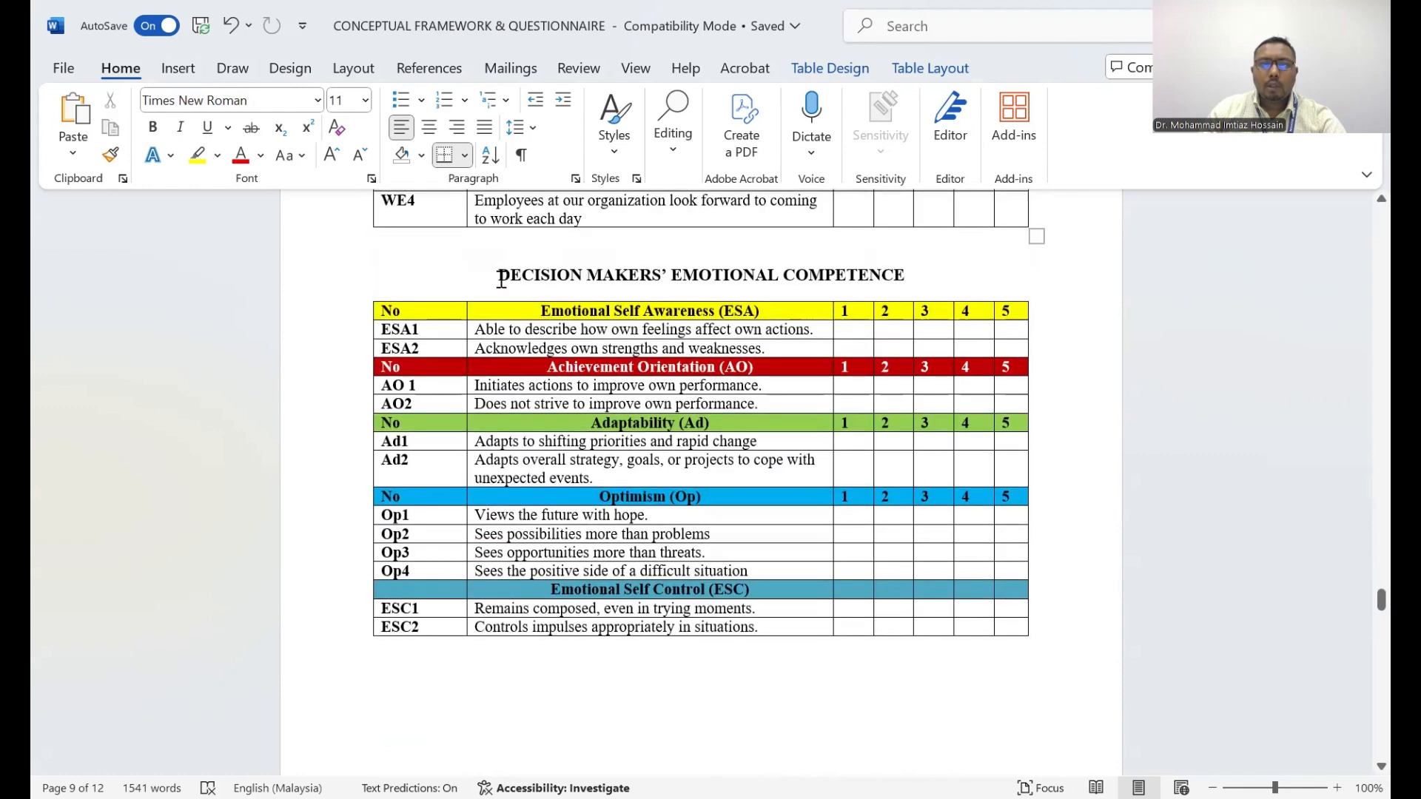
pyautogui.moveTo(553, 279); pyautogui.dragTo(914, 278)
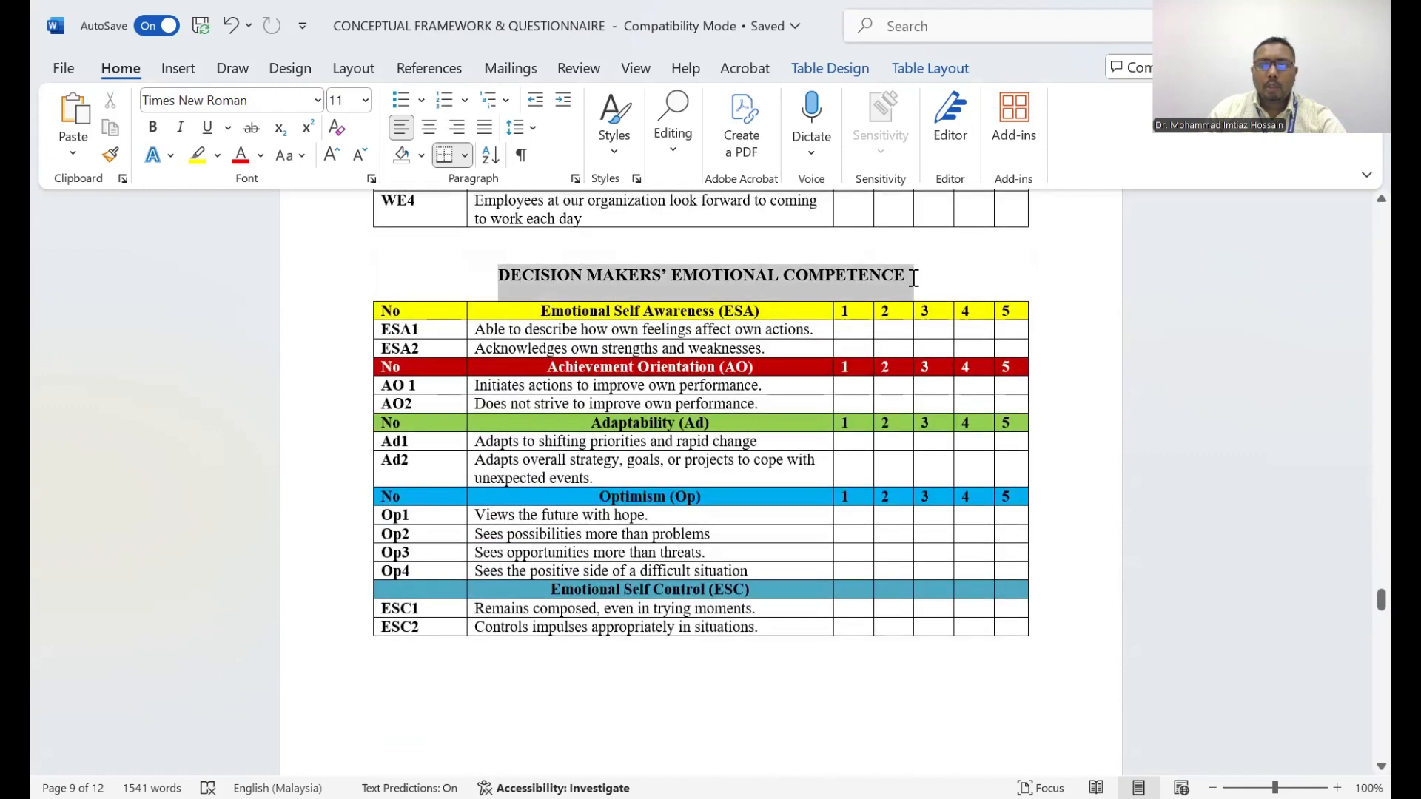
# Step: Examine the Organizational Performance section's rating scale and items, highlighting the OP1 to OP11 statements and glancing back at the emotional competence table
pyautogui.scroll(-10, 780, 511)
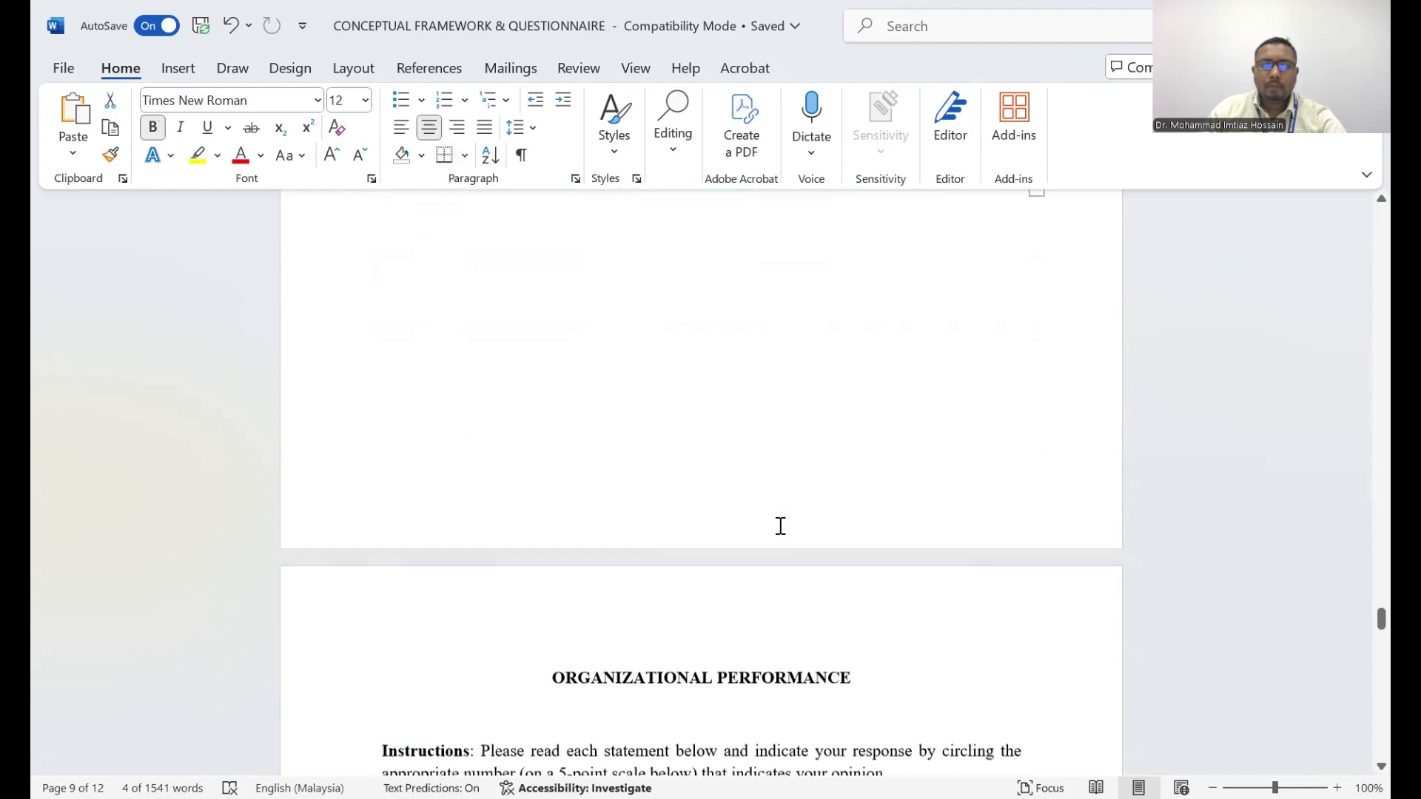
pyautogui.scroll(-3, 778, 522)
pyautogui.scroll(1, 777, 518)
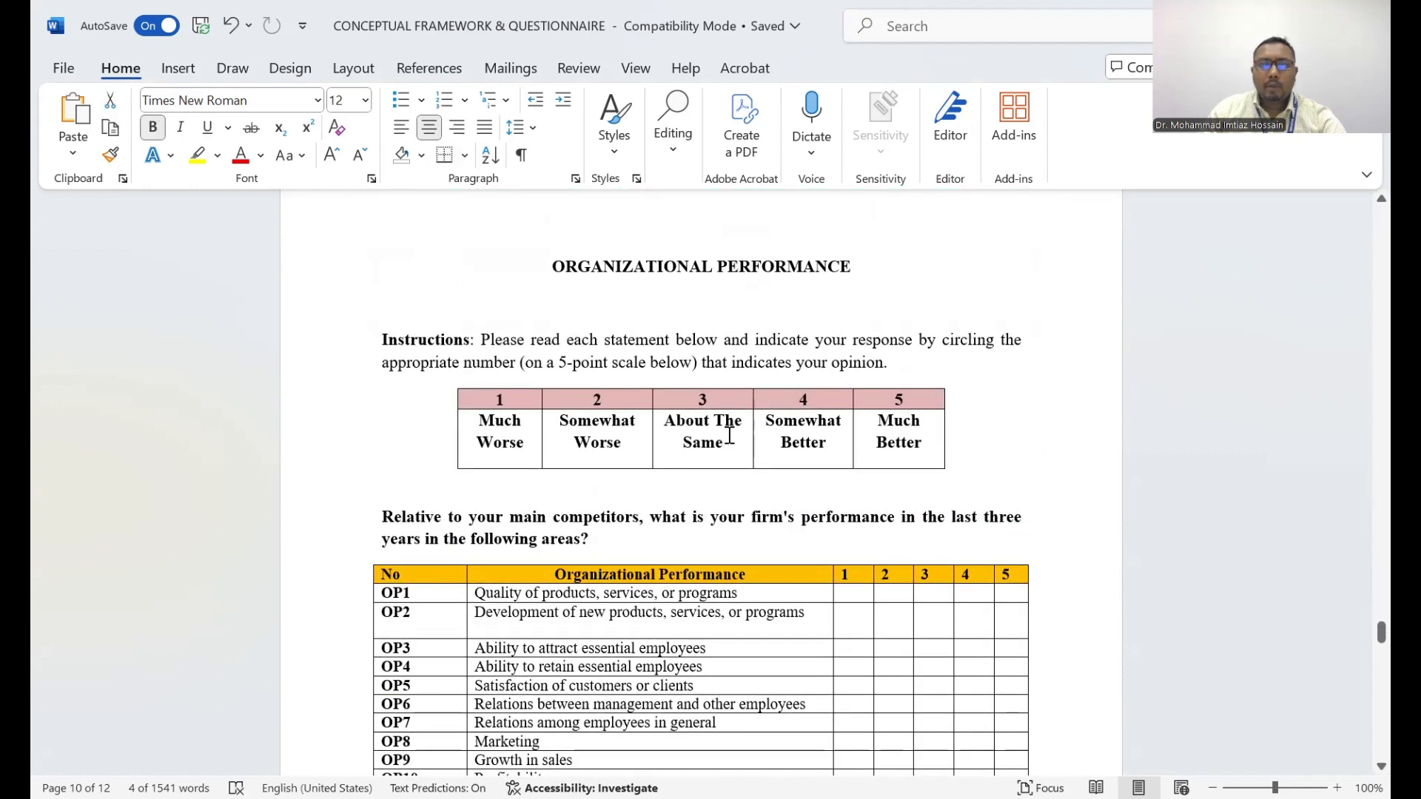
pyautogui.scroll(-3, 691, 498)
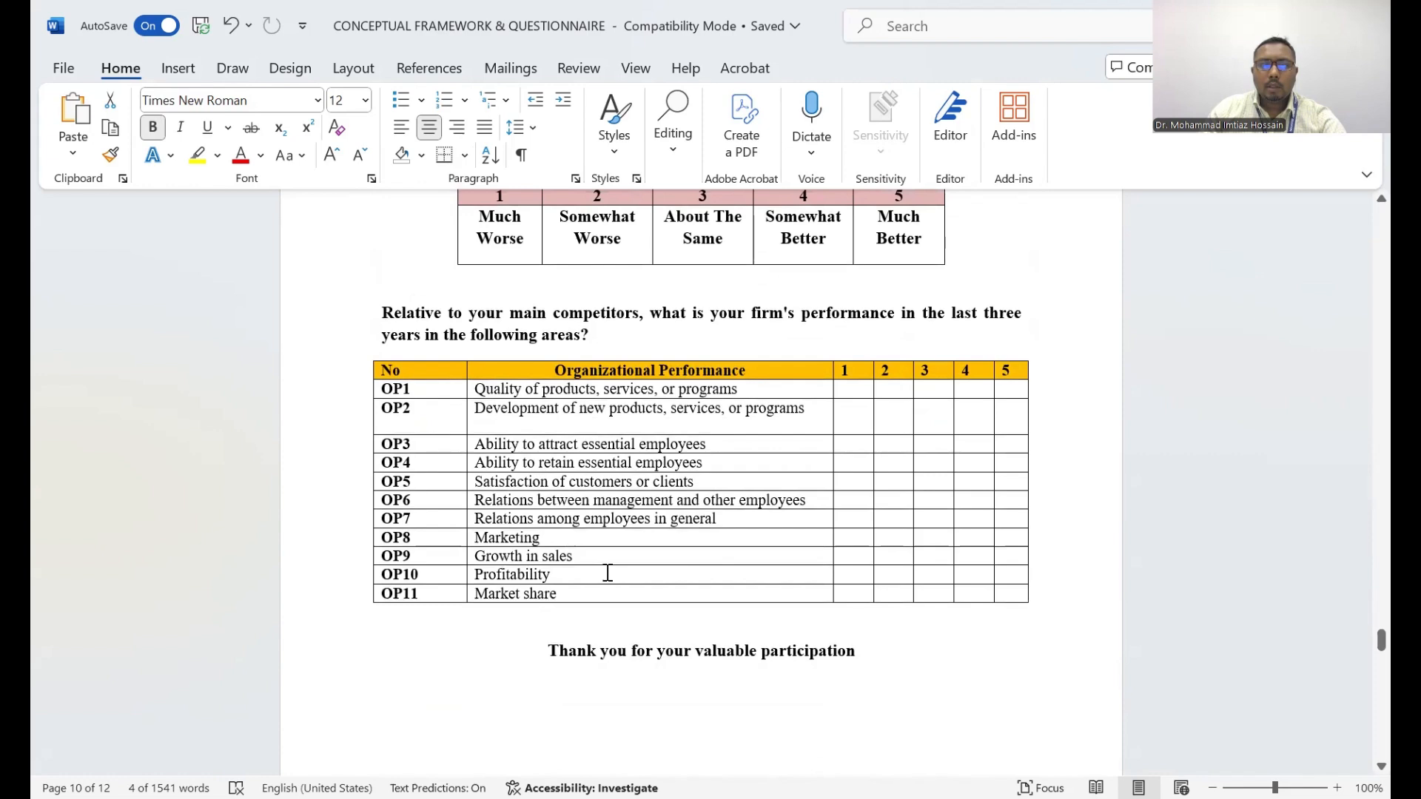
pyautogui.moveTo(575, 598); pyautogui.dragTo(506, 380)
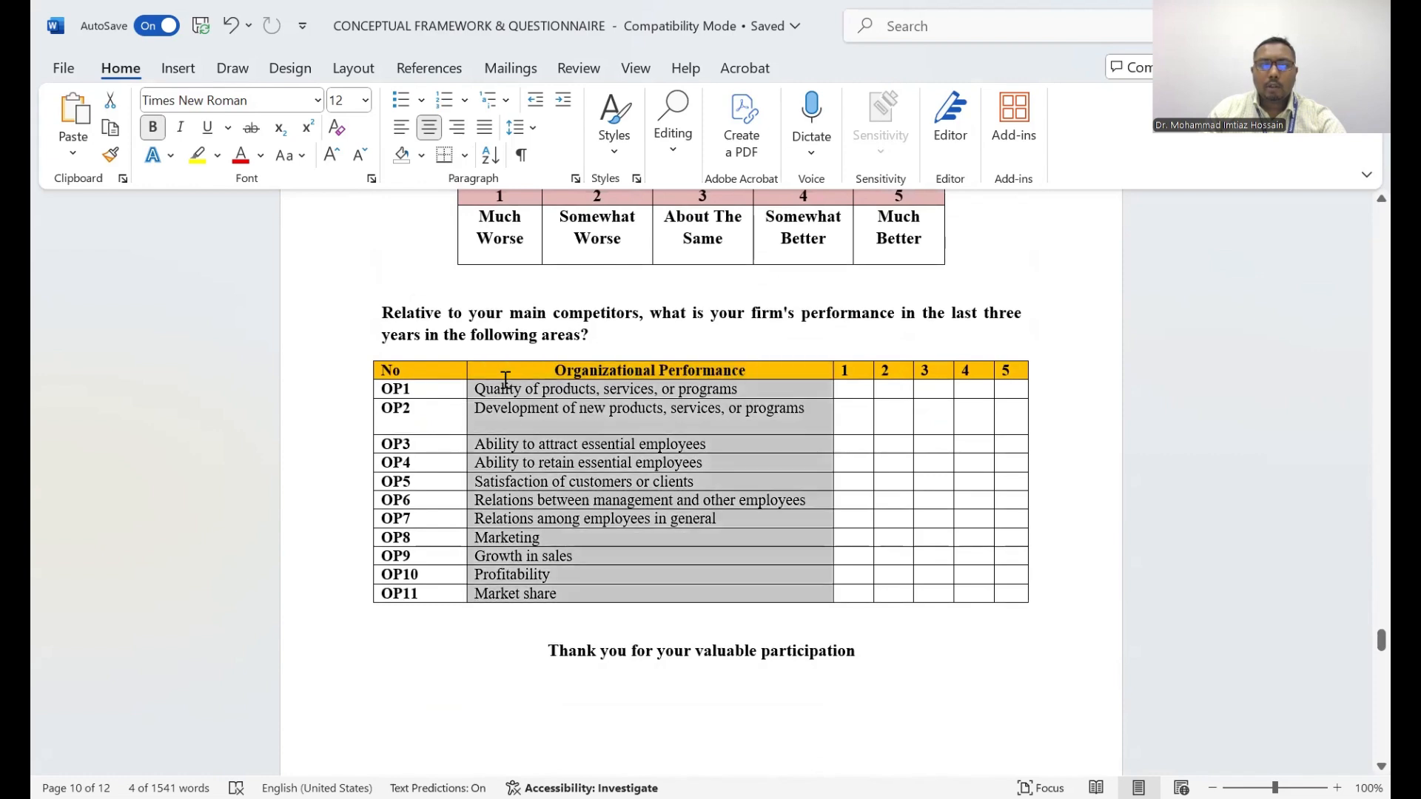
pyautogui.click(506, 380)
pyautogui.scroll(3, 523, 421)
pyautogui.scroll(-1, 527, 412)
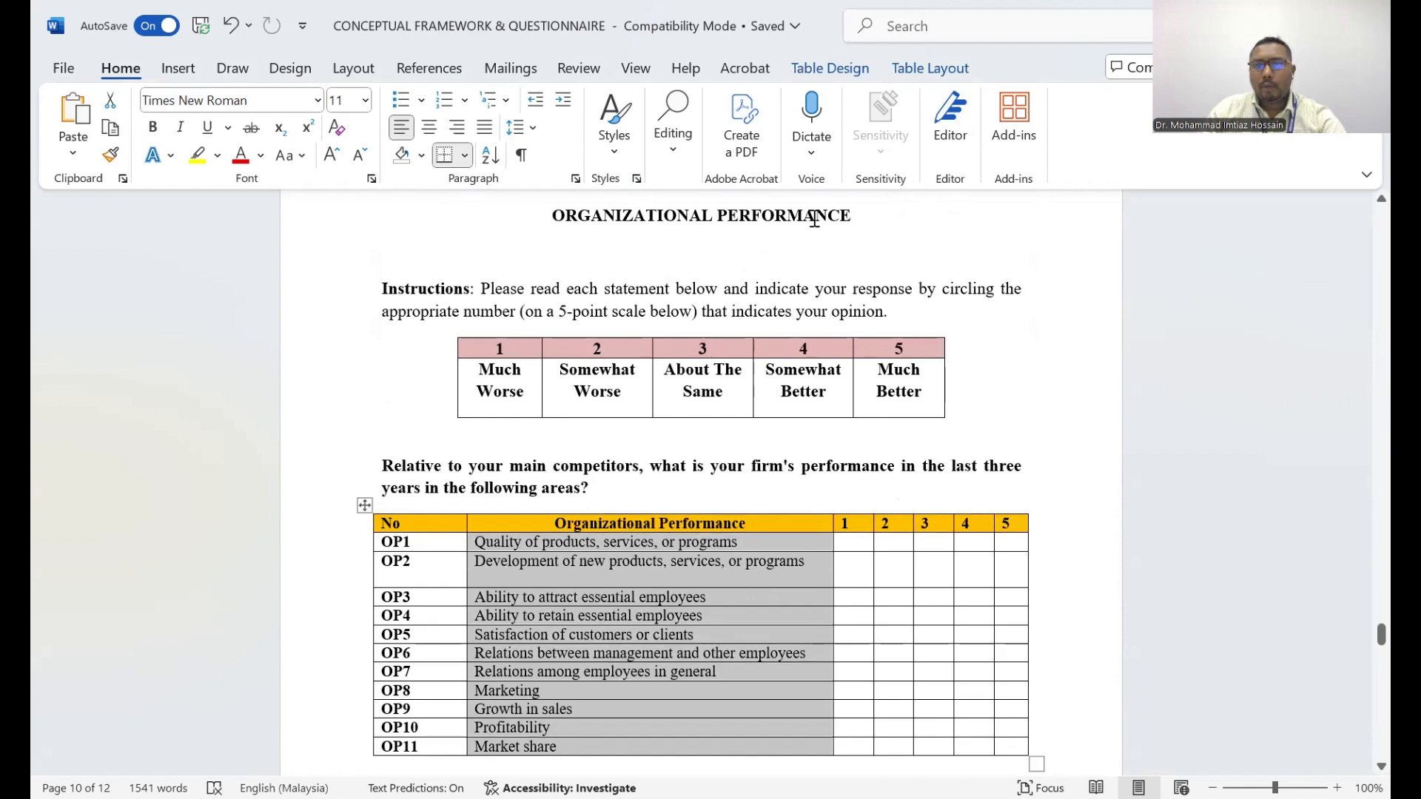
pyautogui.scroll(-3, 682, 451)
pyautogui.scroll(2, 683, 450)
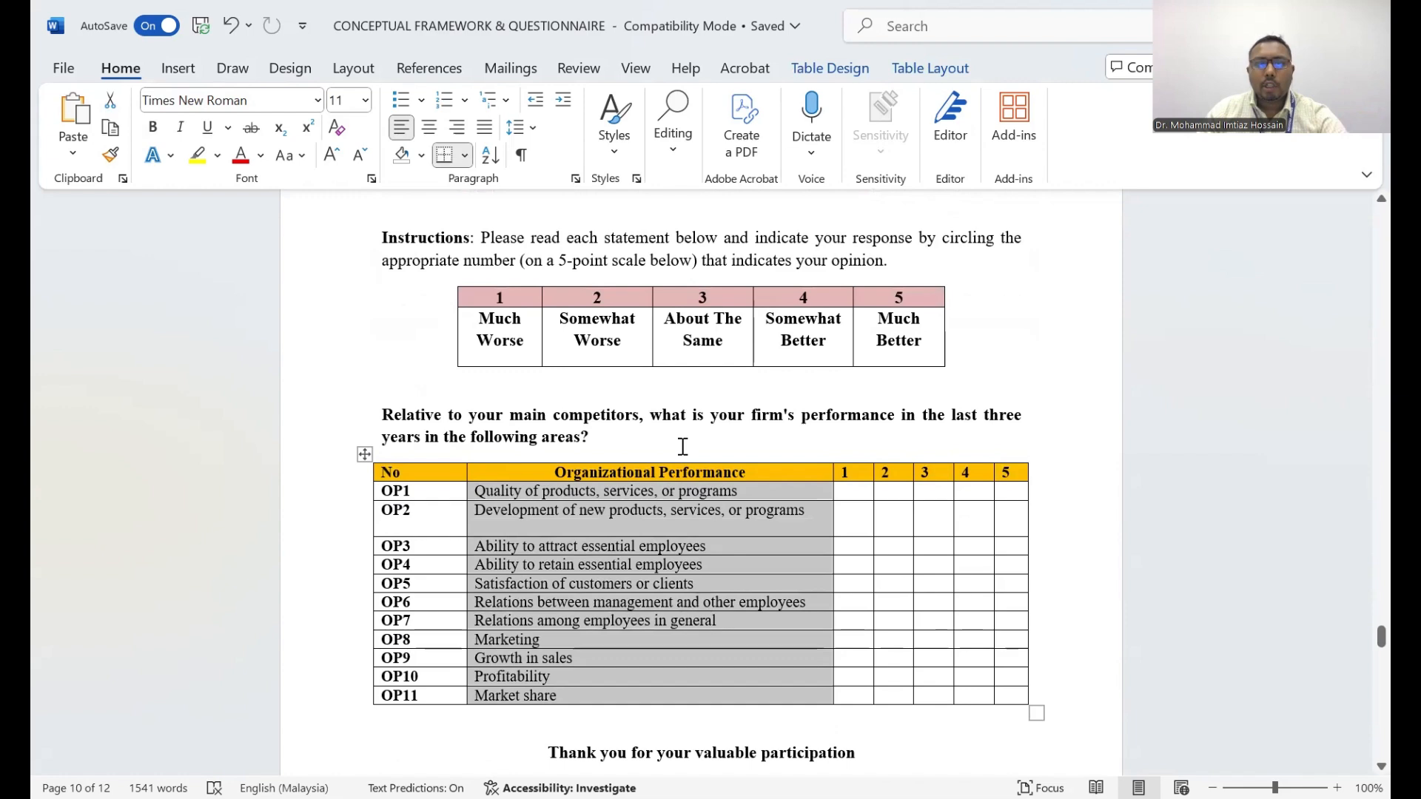
pyautogui.scroll(1, 682, 455)
pyautogui.scroll(12, 682, 459)
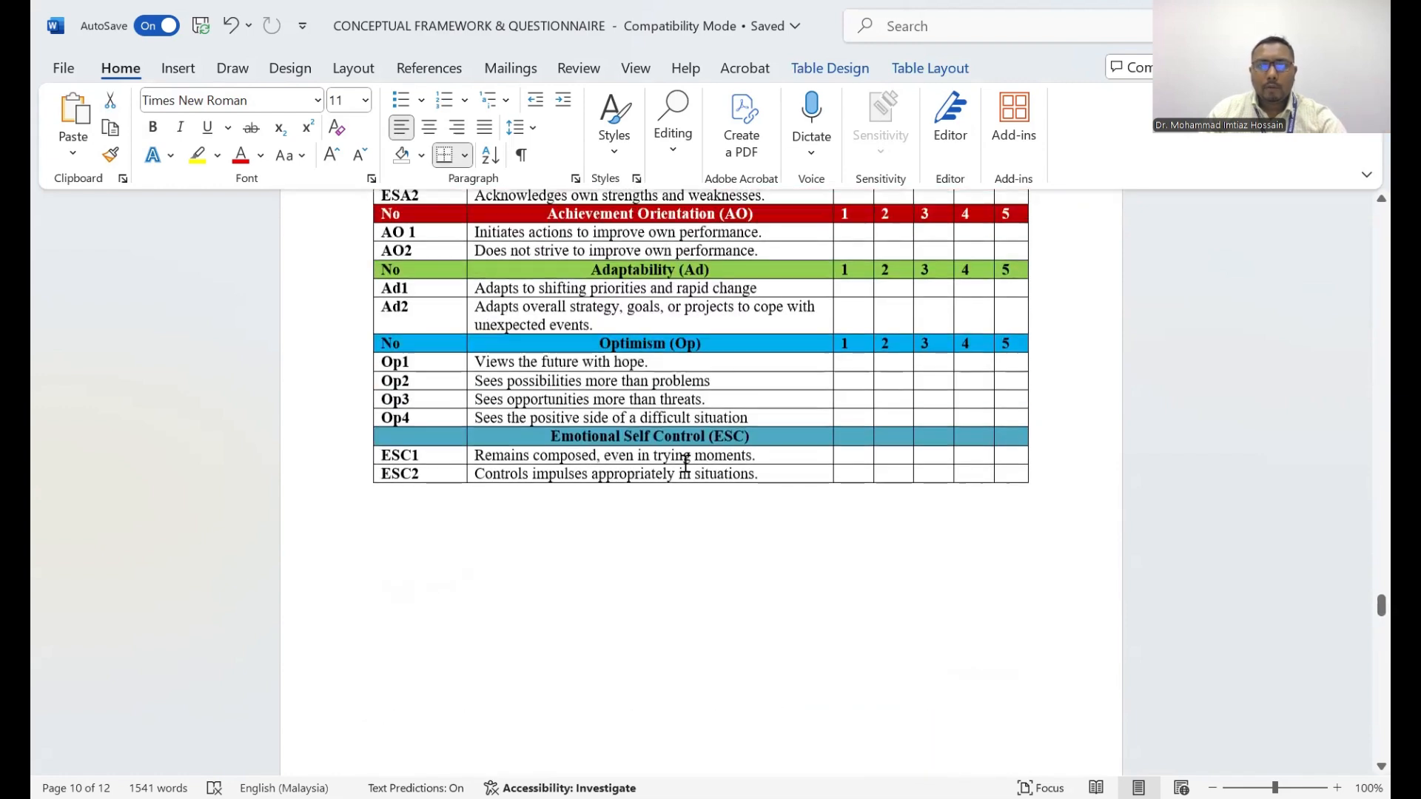
pyautogui.scroll(-14, 683, 466)
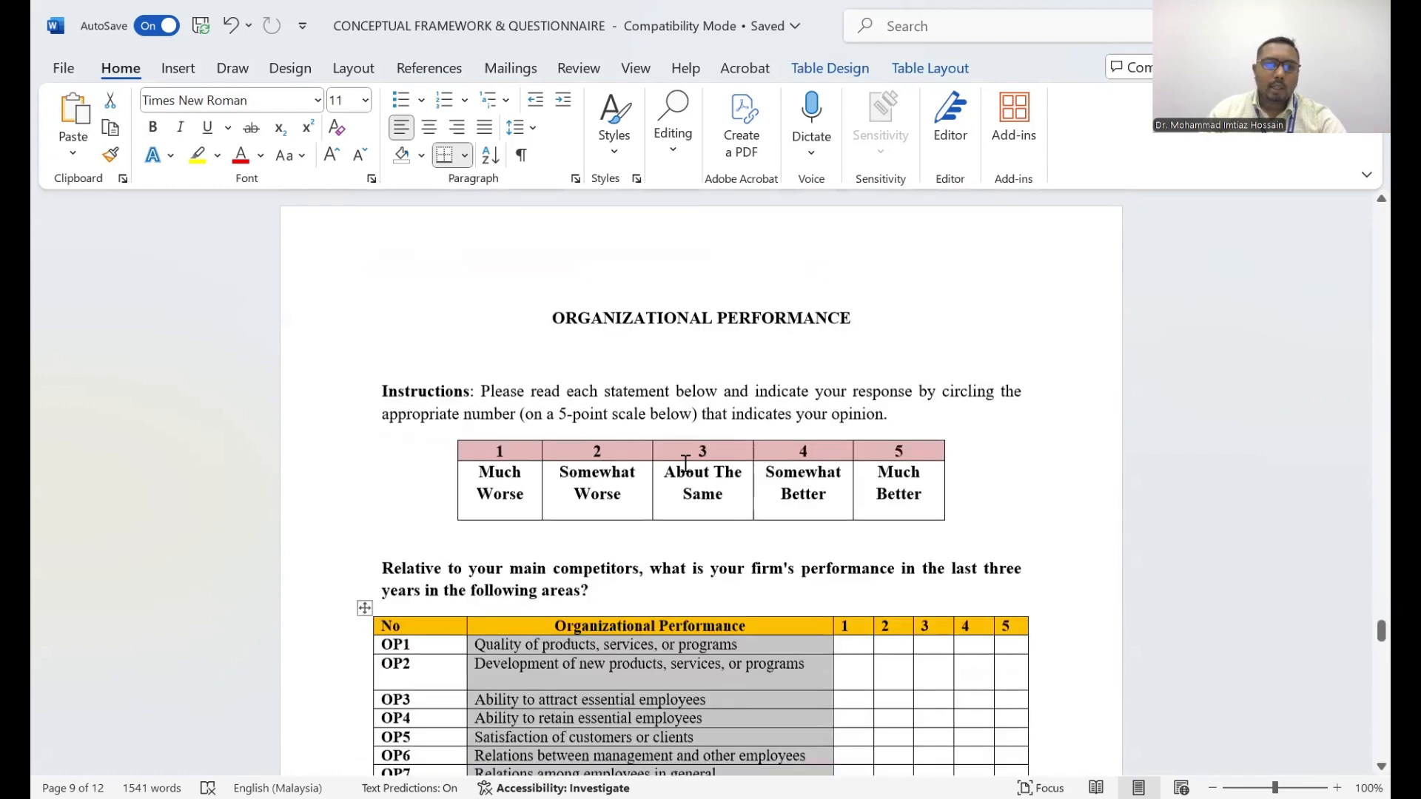
# Step: Review the end of the Organizational Performance table and the SPSS outline, highlighting Missing Responses and Reliability
pyautogui.scroll(-6, 682, 464)
pyautogui.scroll(3, 683, 465)
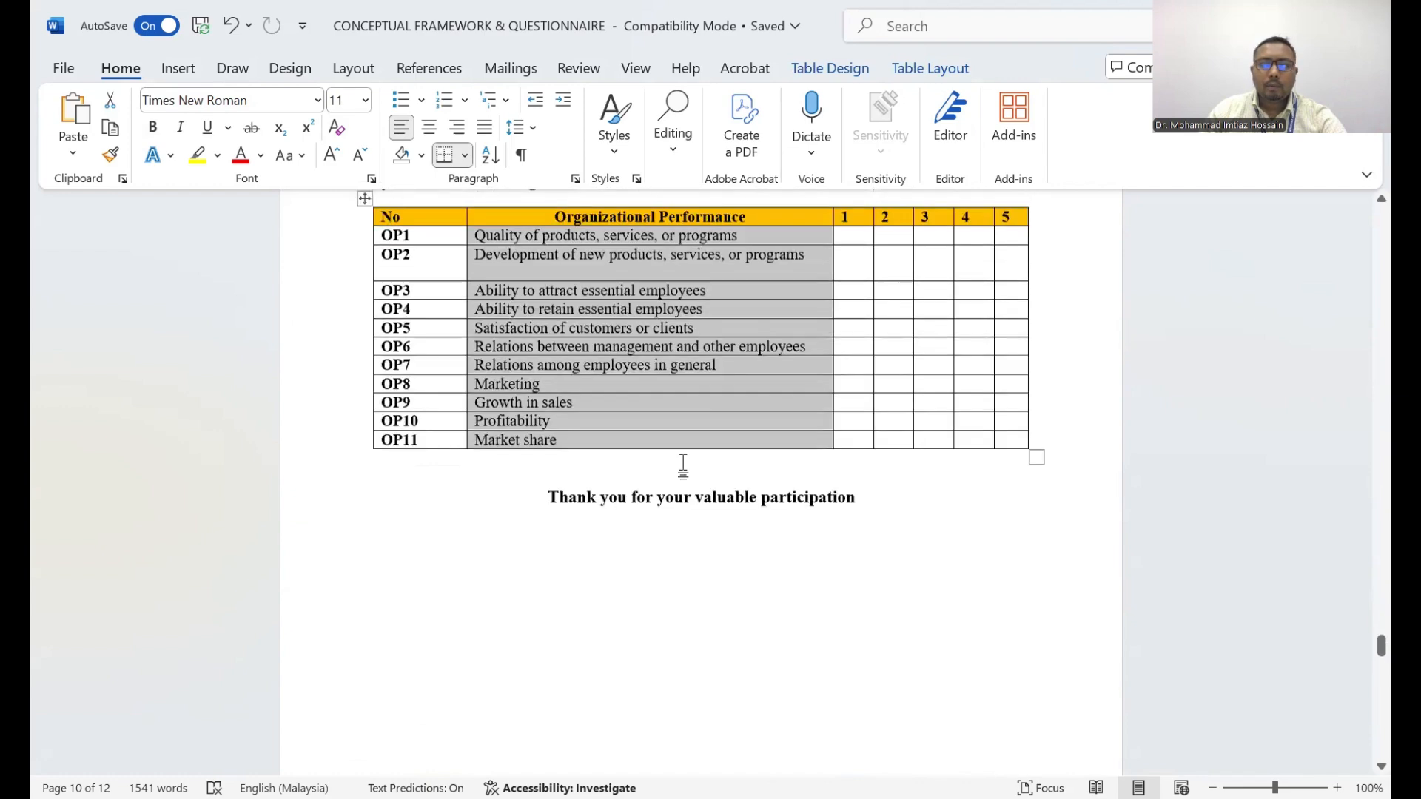
pyautogui.scroll(-9, 683, 464)
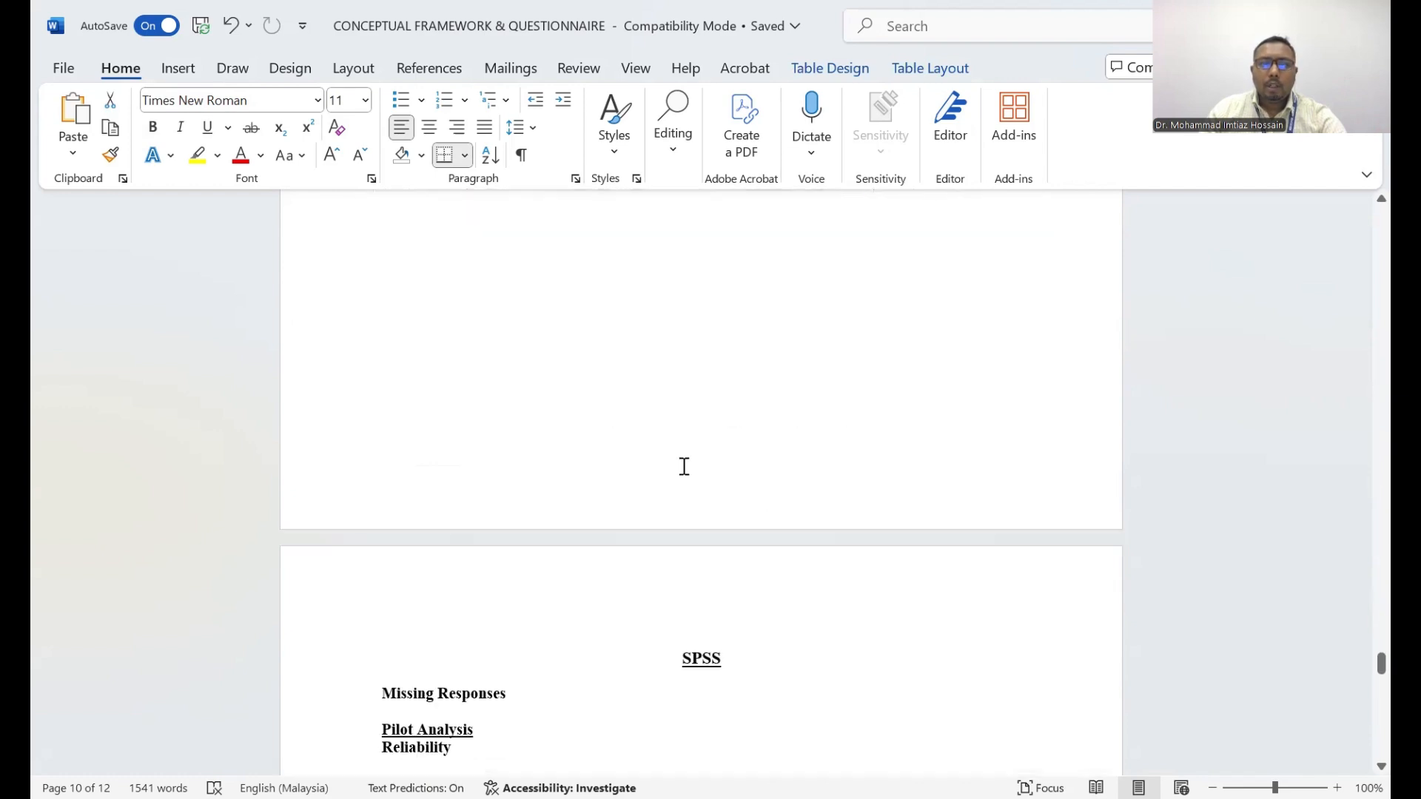
pyautogui.scroll(-4, 683, 466)
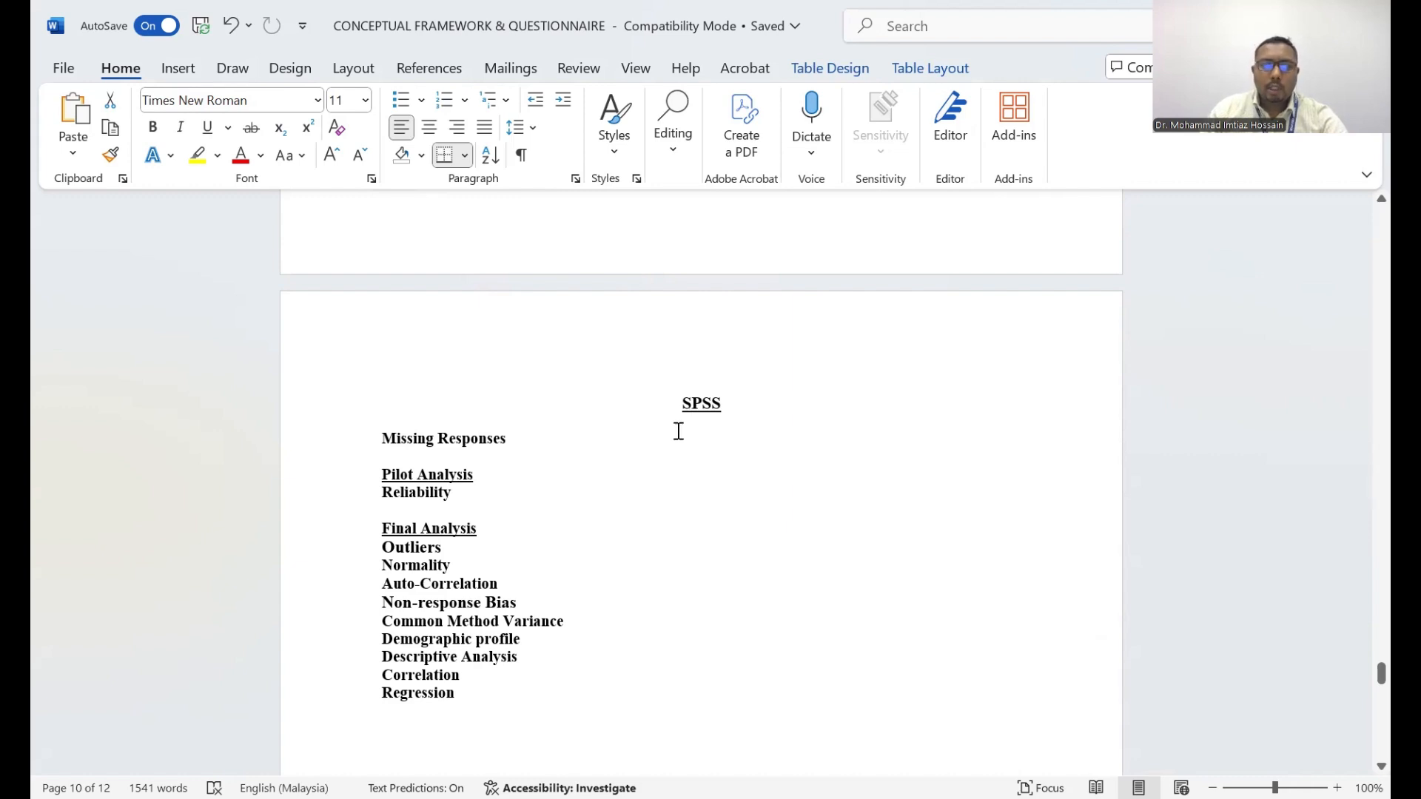
pyautogui.moveTo(382, 438); pyautogui.dragTo(507, 444)
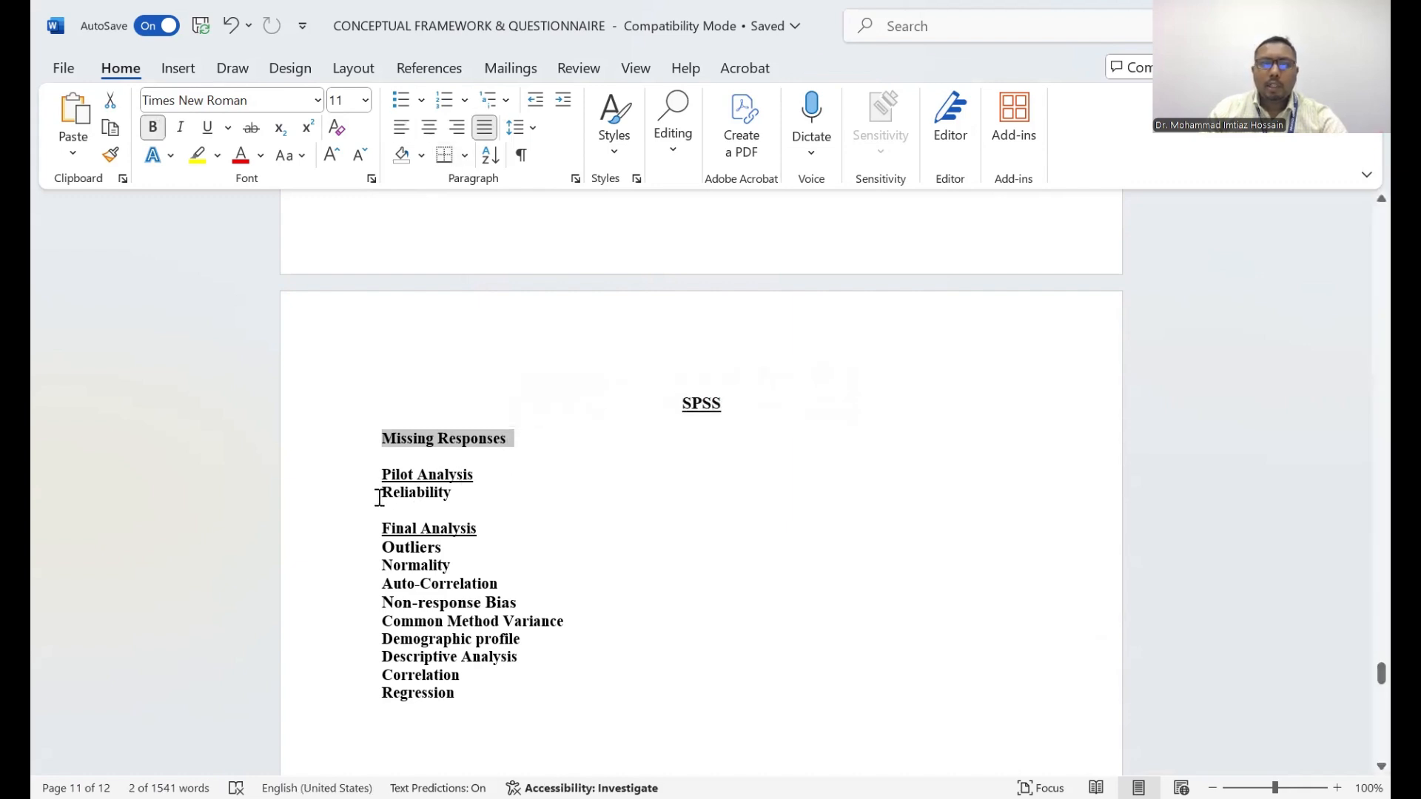
pyautogui.moveTo(379, 498); pyautogui.dragTo(458, 501)
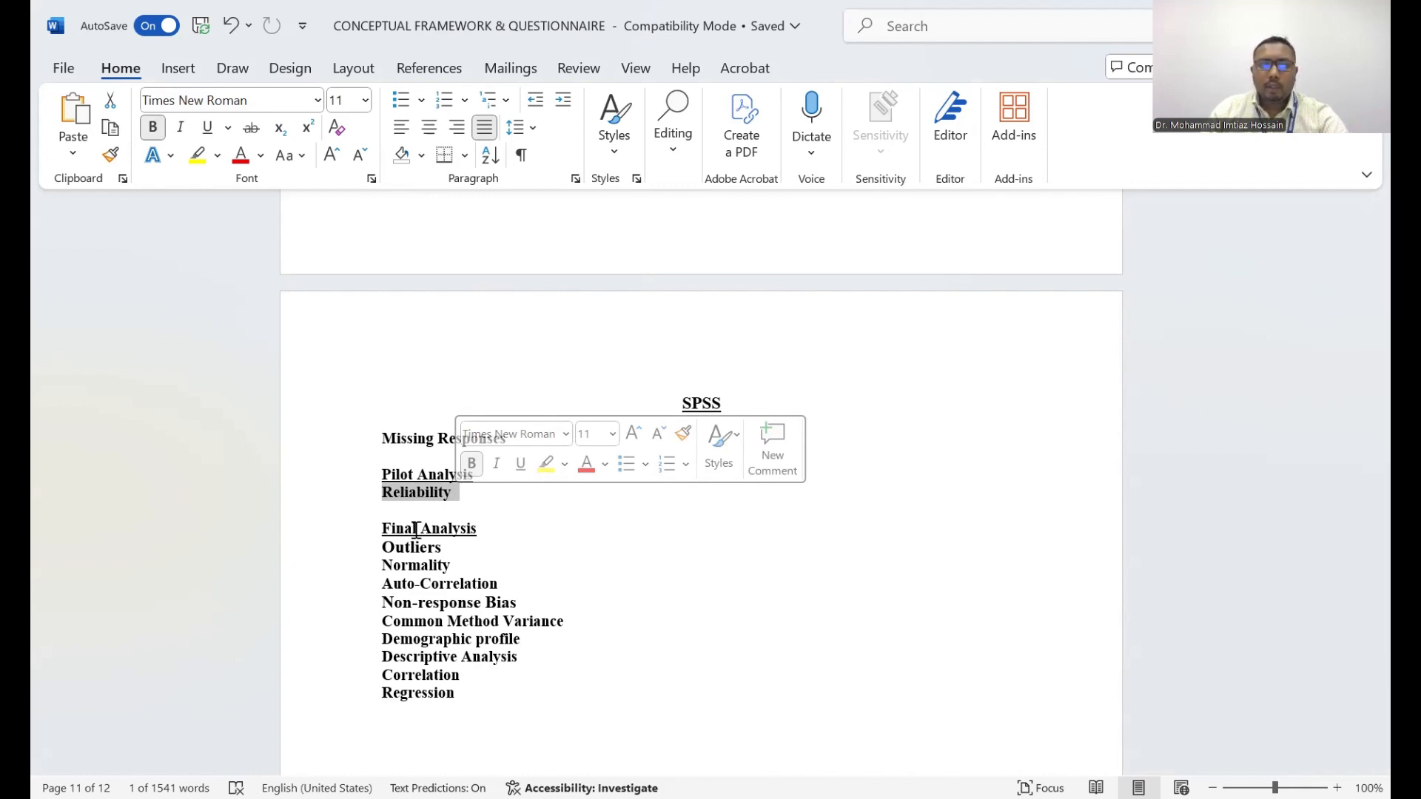
# Step: Go through the Final Analysis items in the SPSS outline, highlighting entries from Outliers to Regression
pyautogui.doubleClick(381, 549)
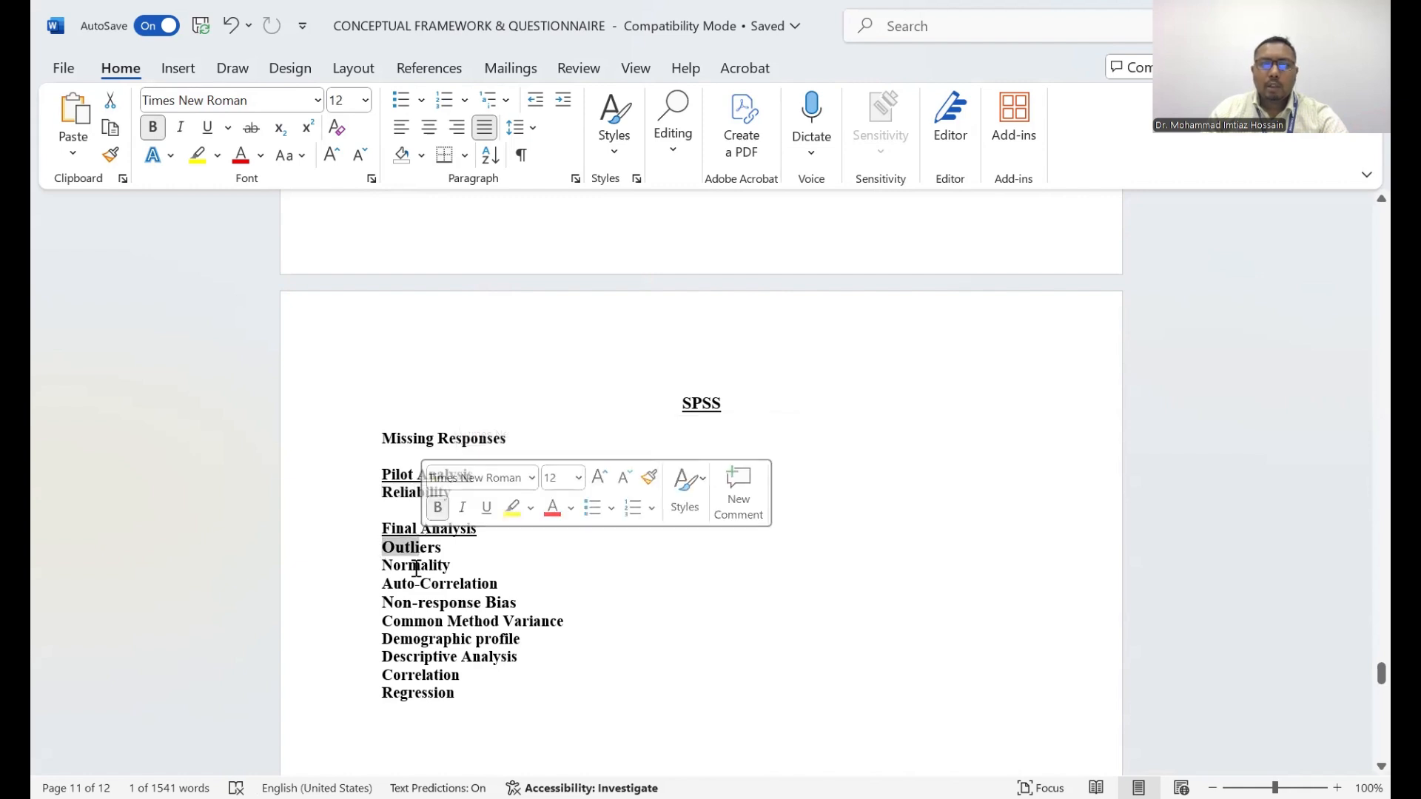
pyautogui.click(384, 589)
pyautogui.moveTo(384, 589); pyautogui.dragTo(510, 587)
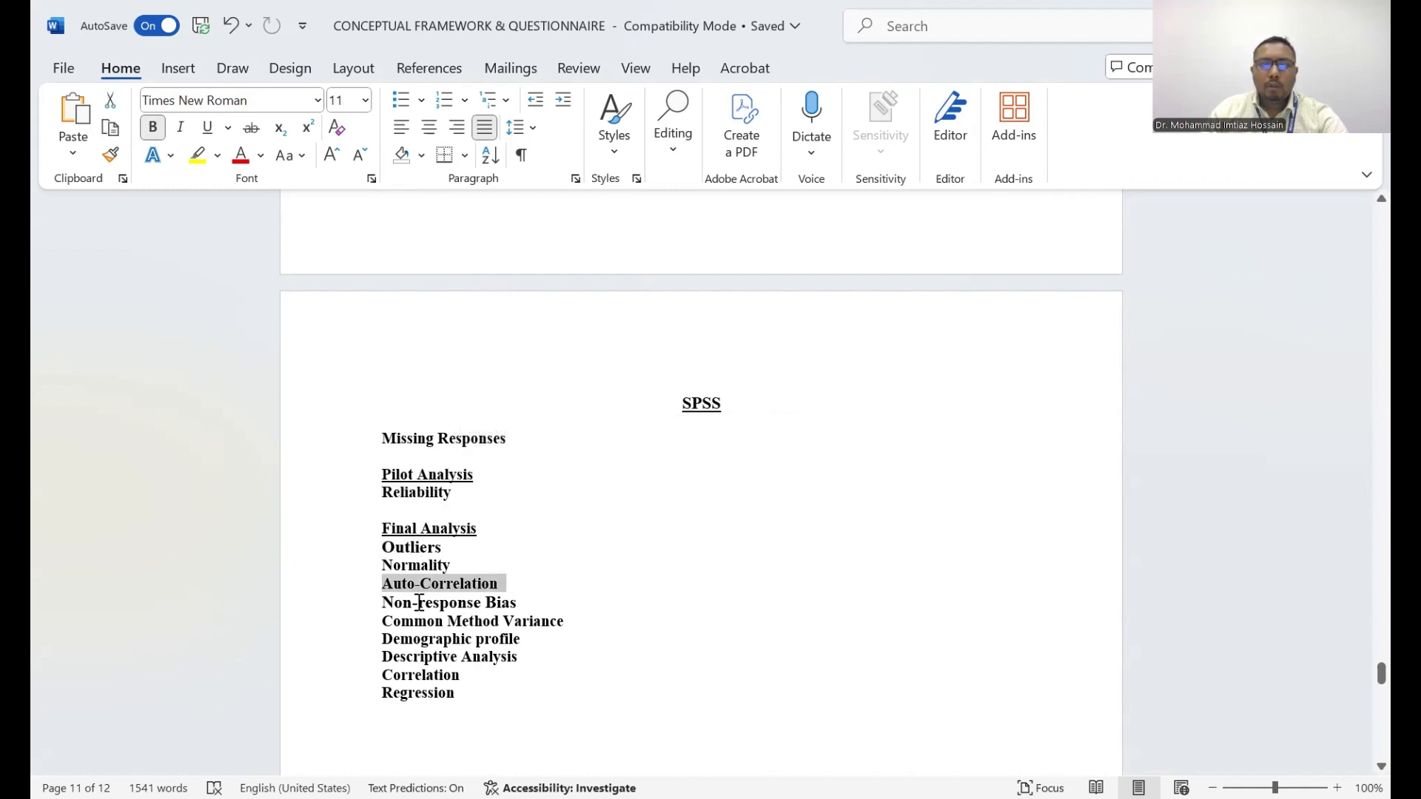
pyautogui.moveTo(384, 603); pyautogui.dragTo(518, 605)
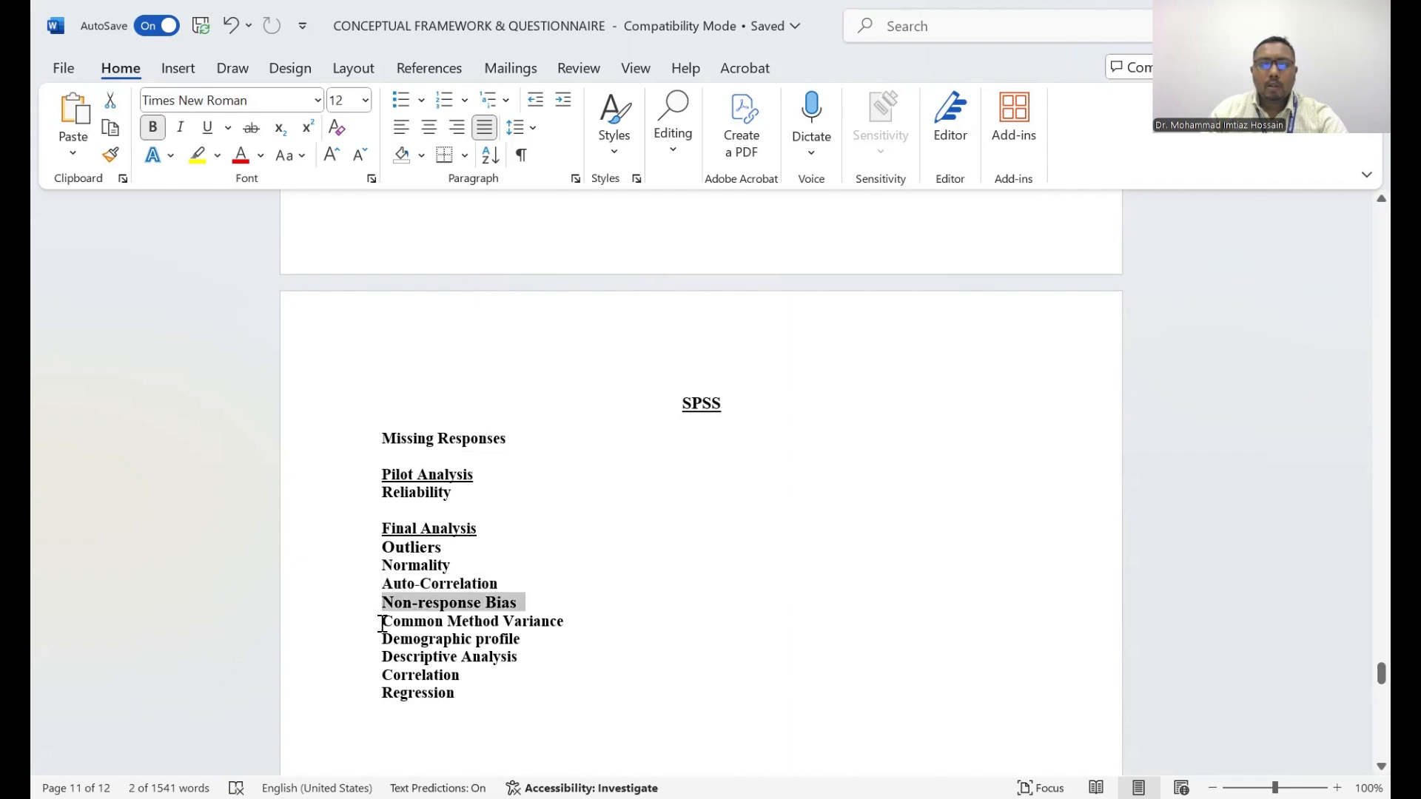
pyautogui.moveTo(382, 623); pyautogui.dragTo(535, 627)
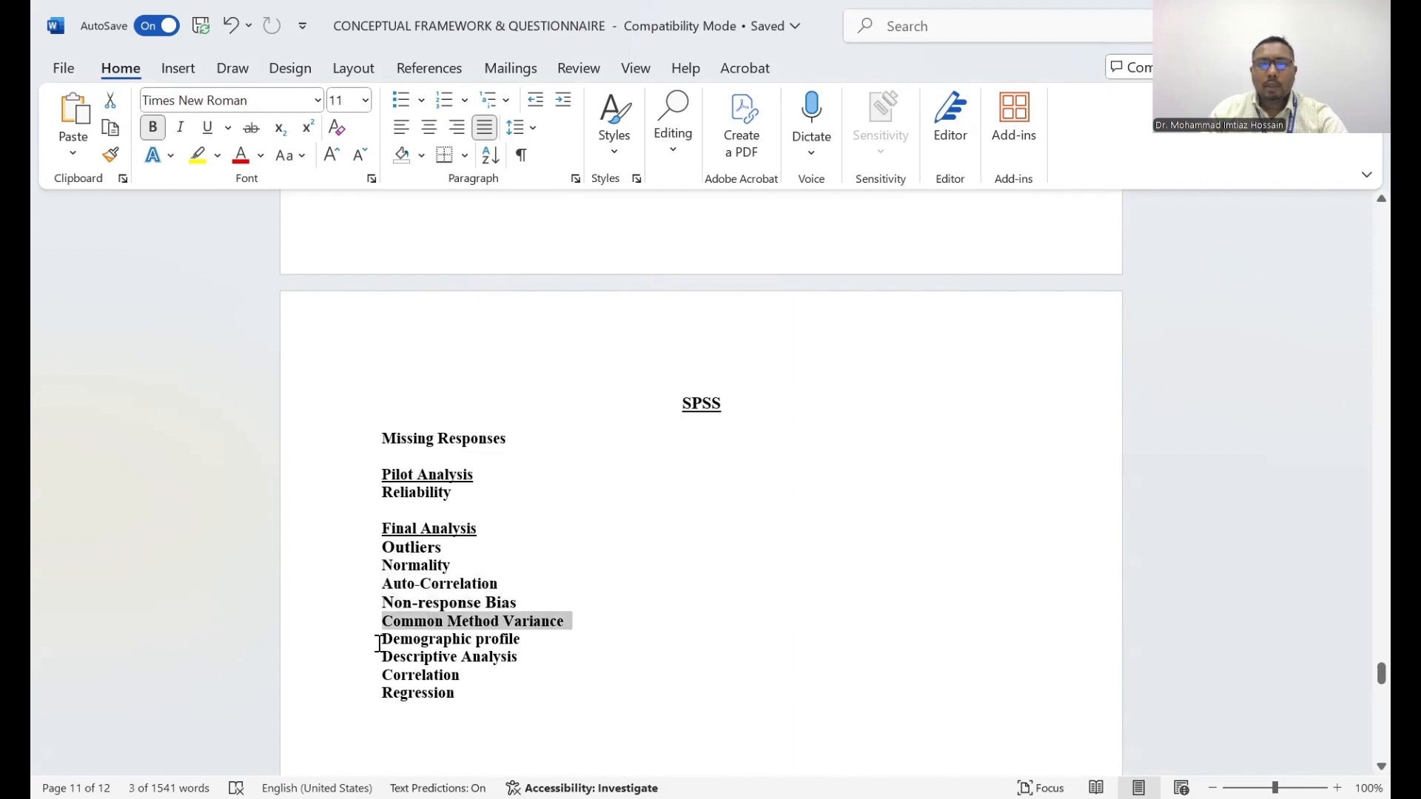
pyautogui.moveTo(379, 641); pyautogui.dragTo(527, 641)
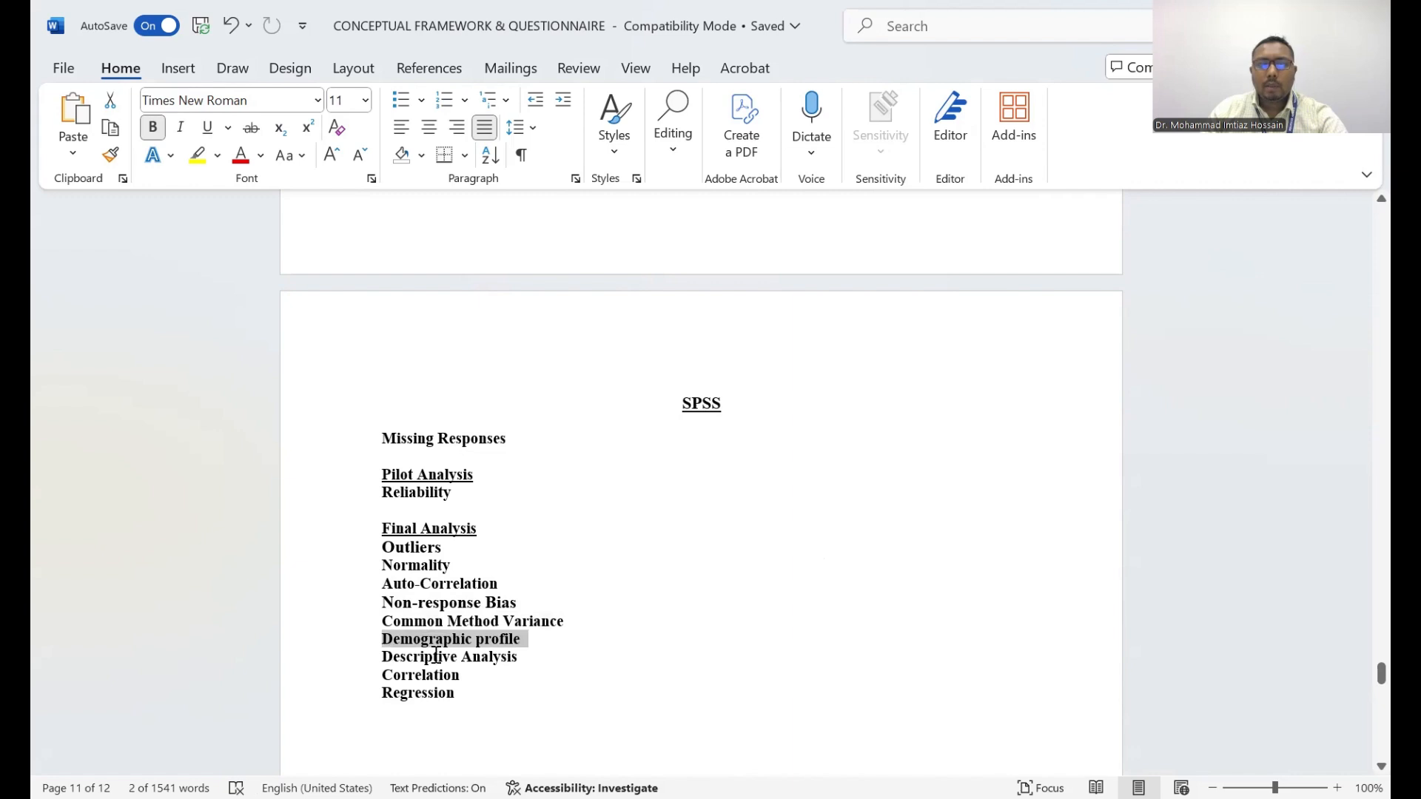
pyautogui.moveTo(382, 657); pyautogui.dragTo(525, 657)
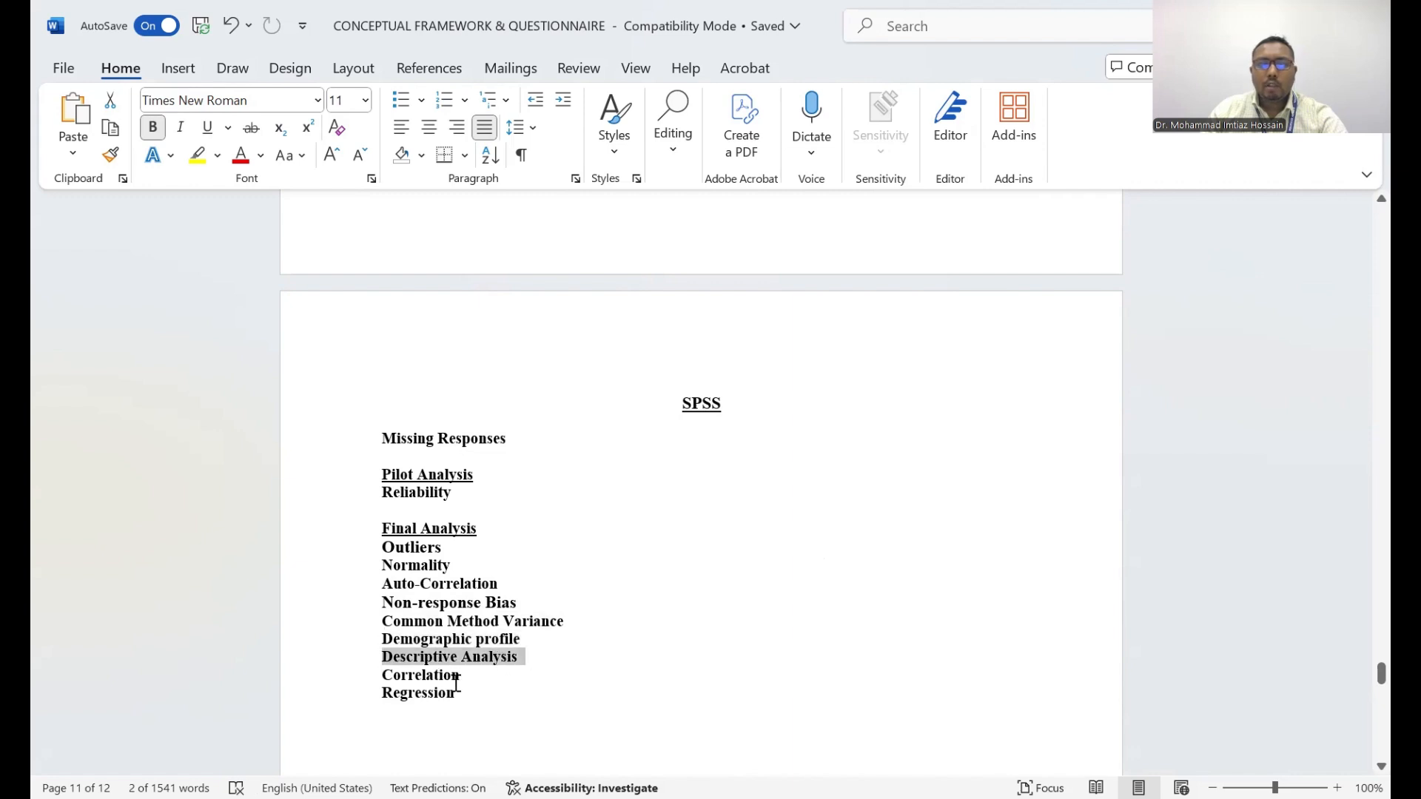
pyautogui.moveTo(382, 694); pyautogui.dragTo(454, 688)
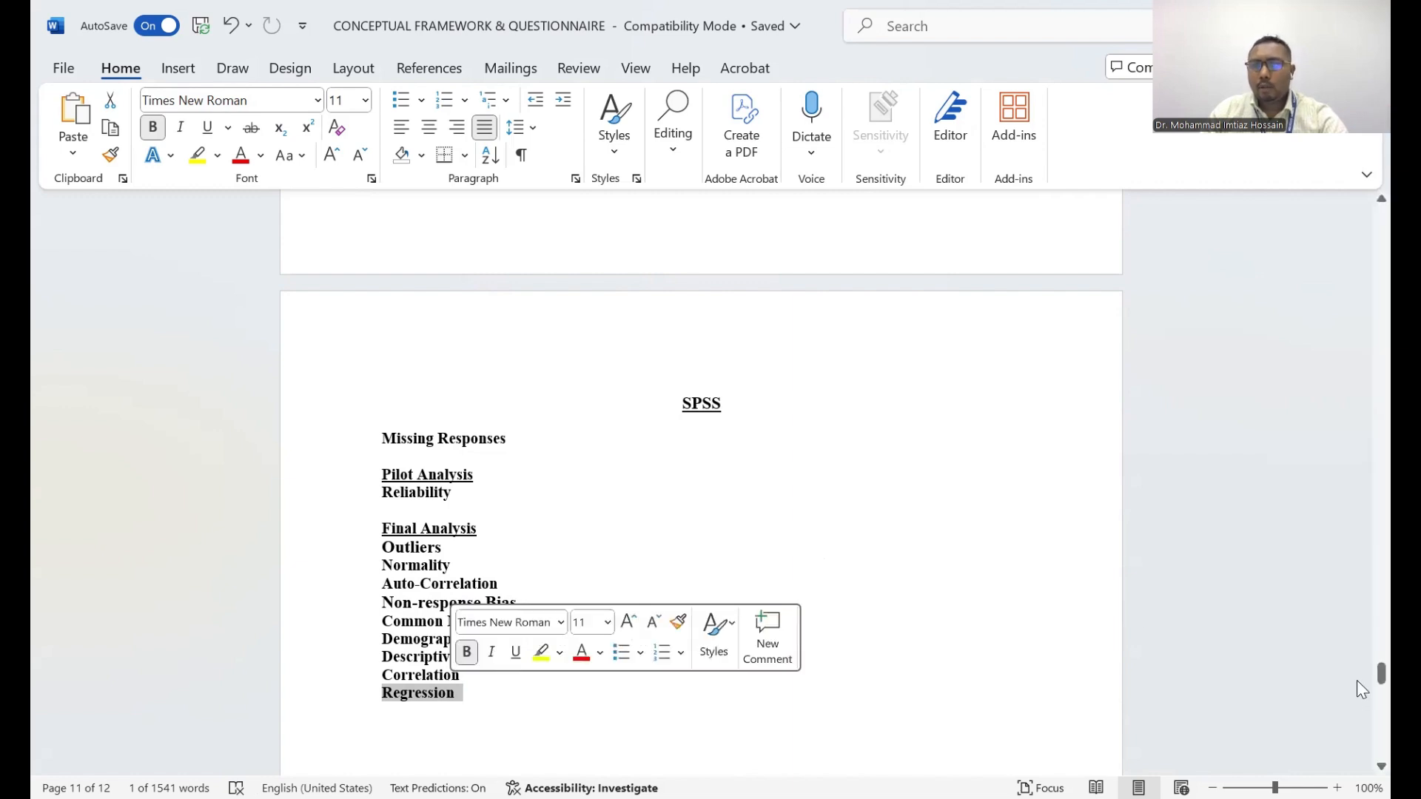
# Step: Revisit the conceptual framework diagram and highlight the Final Analysis list and its Regression entry in the SPSS outline
pyautogui.moveTo(1356, 232); pyautogui.dragTo(1362, 331)
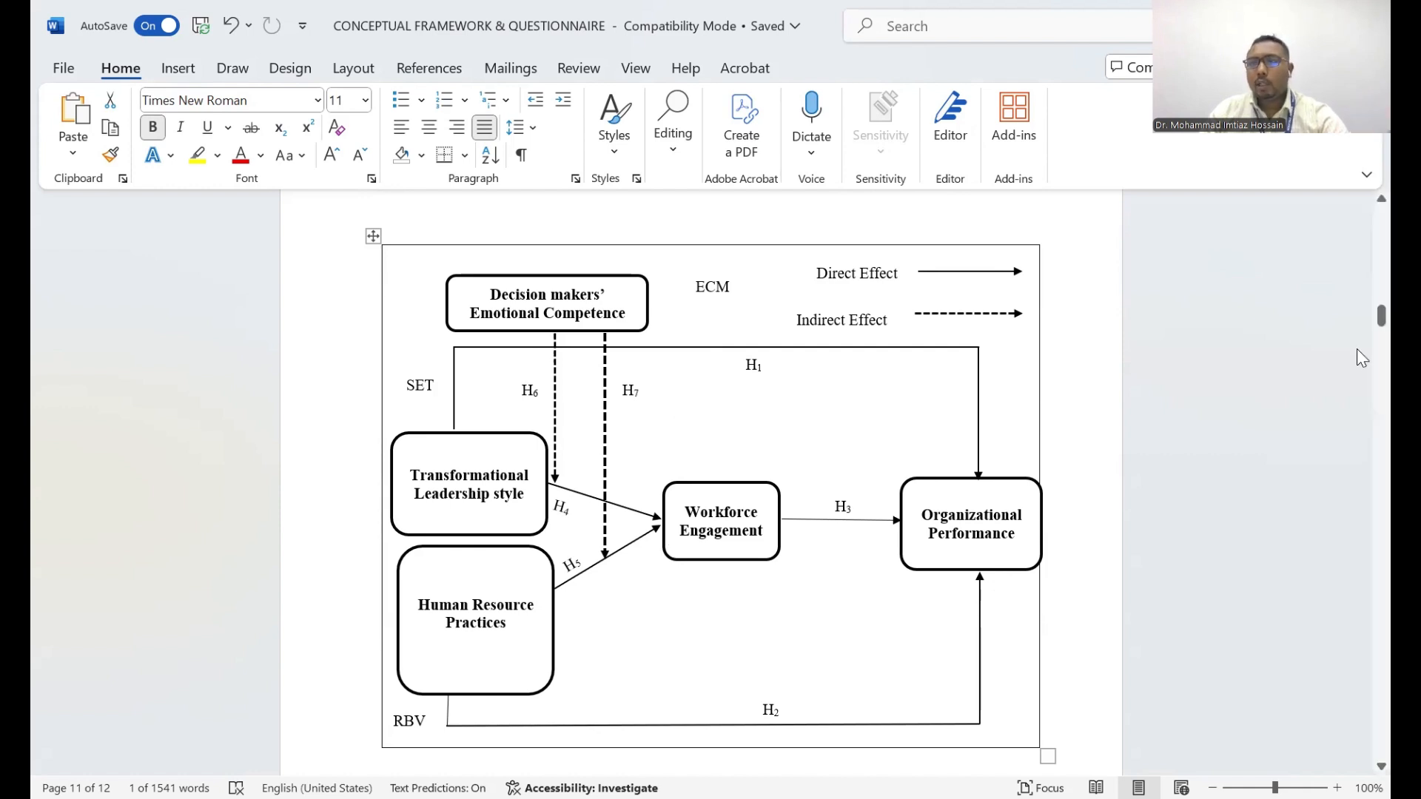
pyautogui.moveTo(1360, 324); pyautogui.dragTo(1357, 683)
pyautogui.moveTo(459, 461); pyautogui.dragTo(390, 323)
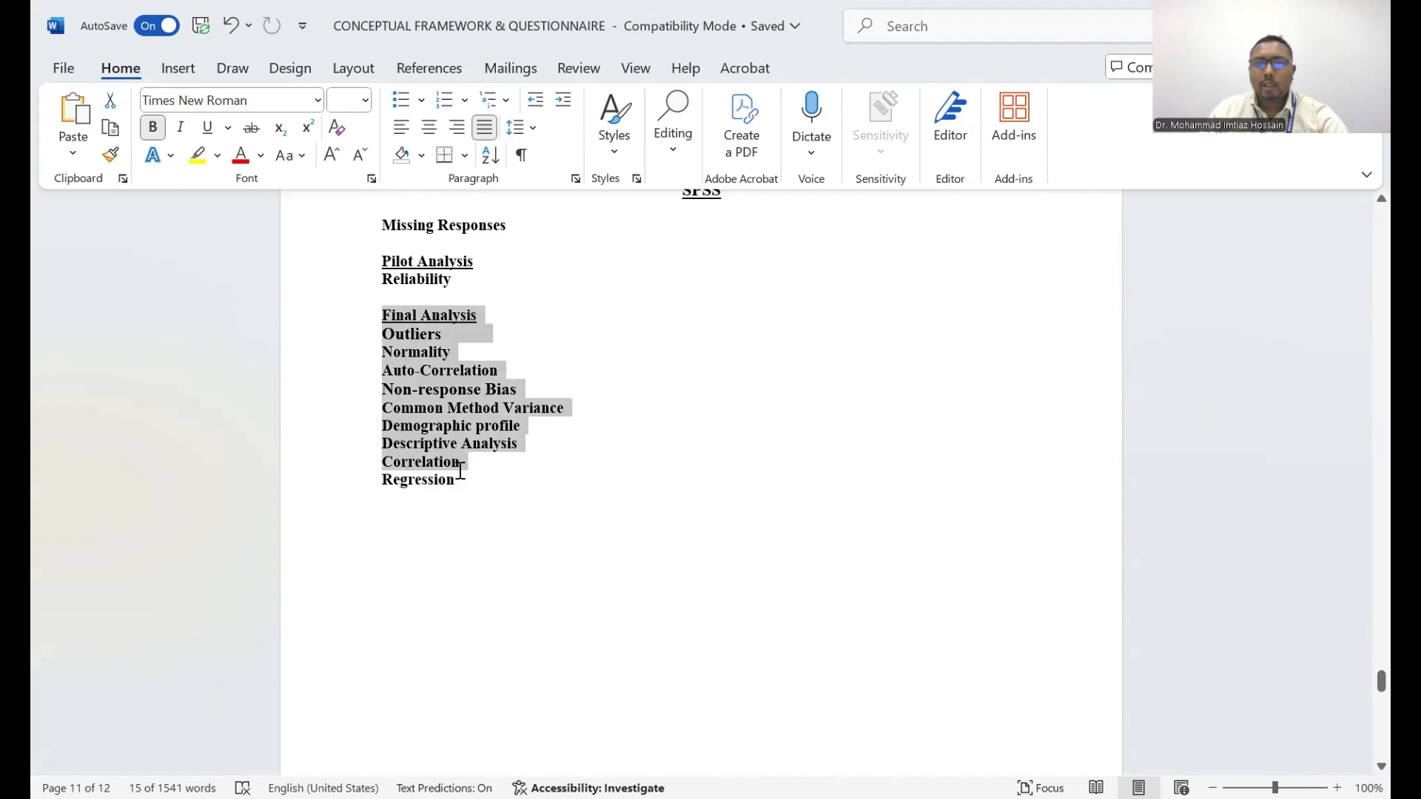
pyautogui.moveTo(459, 480); pyautogui.dragTo(381, 481)
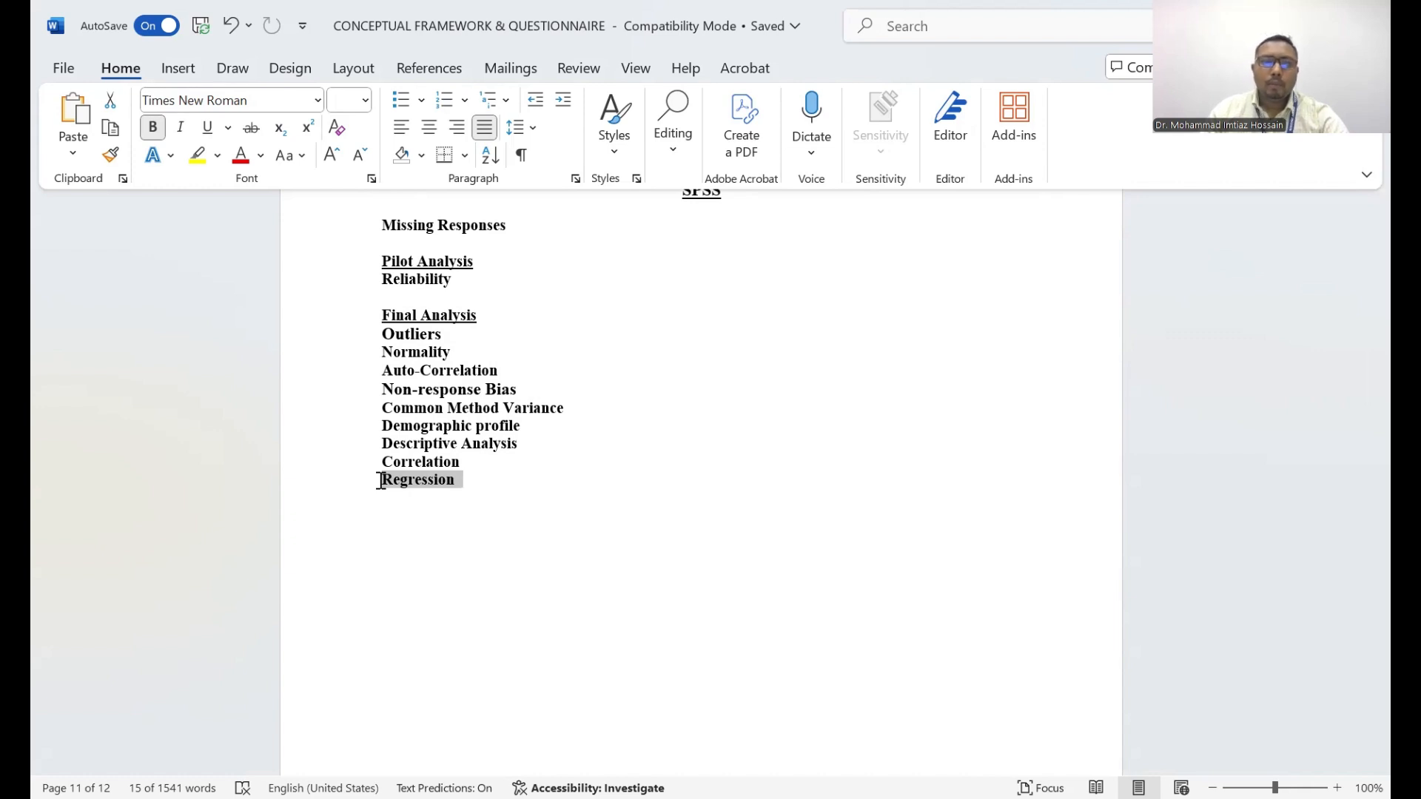
pyautogui.doubleClick(381, 481)
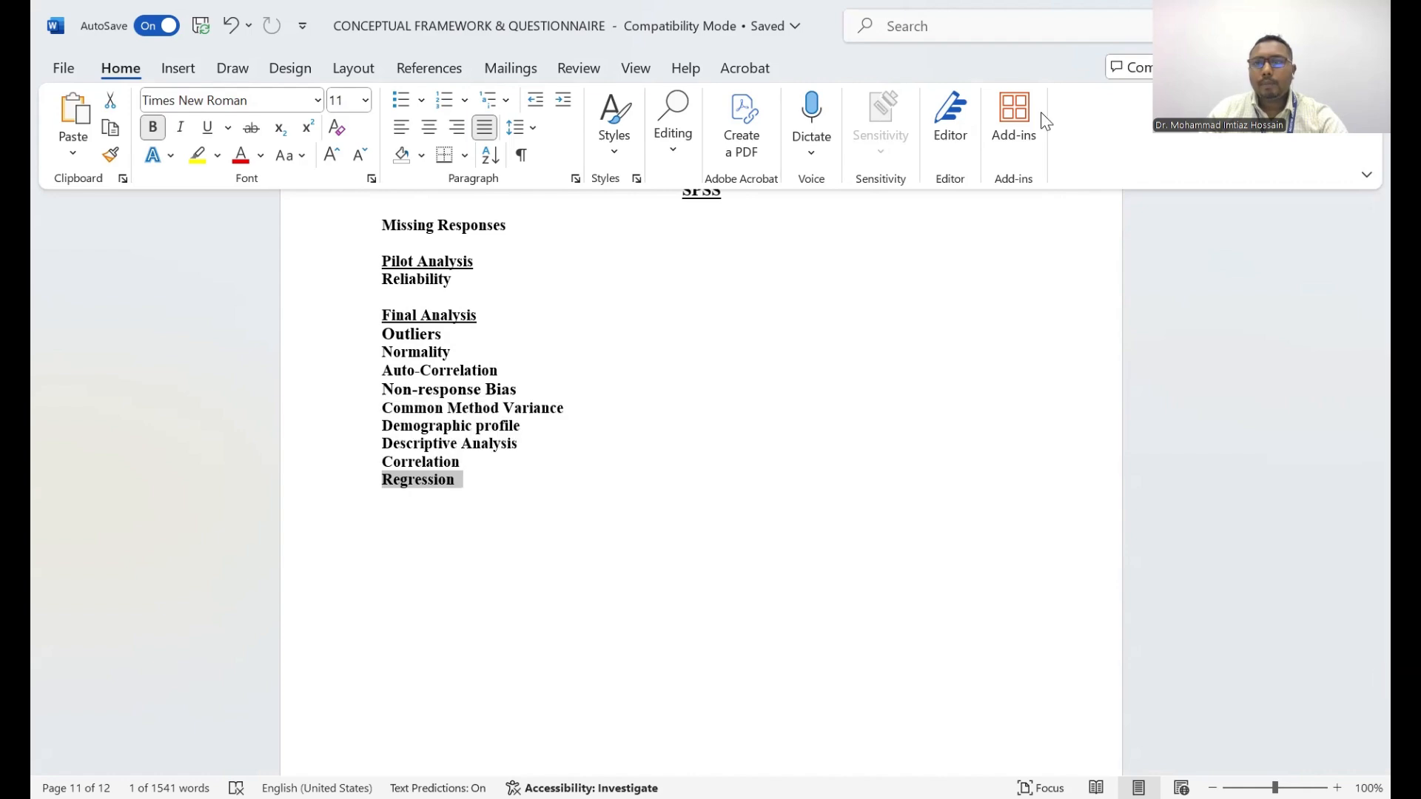
# Step: Switch to the Data Collection workbook in Excel and inspect the demographic question headers in C1 to F1
pyautogui.hotkey('alt', 'Tab')
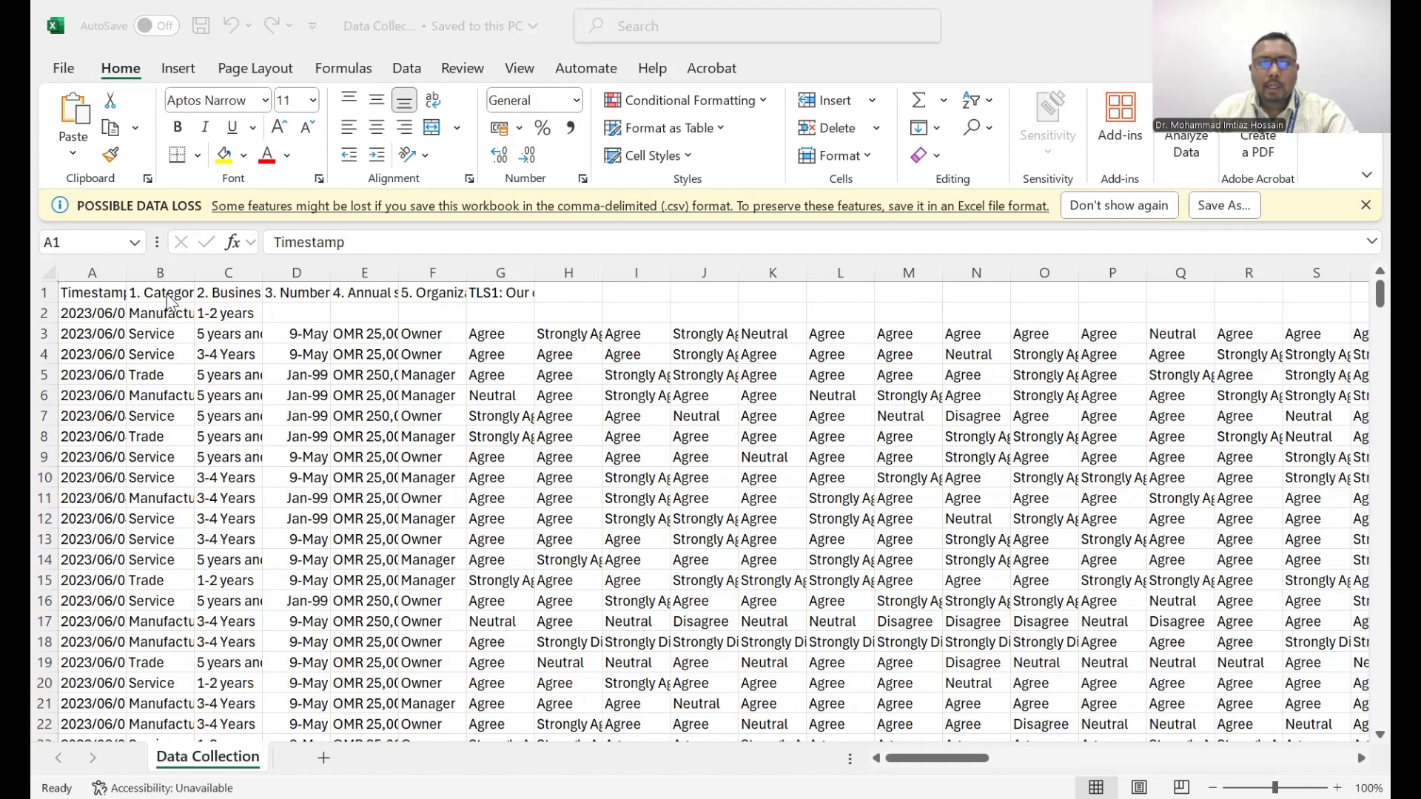
pyautogui.click(229, 293)
pyautogui.click(309, 294)
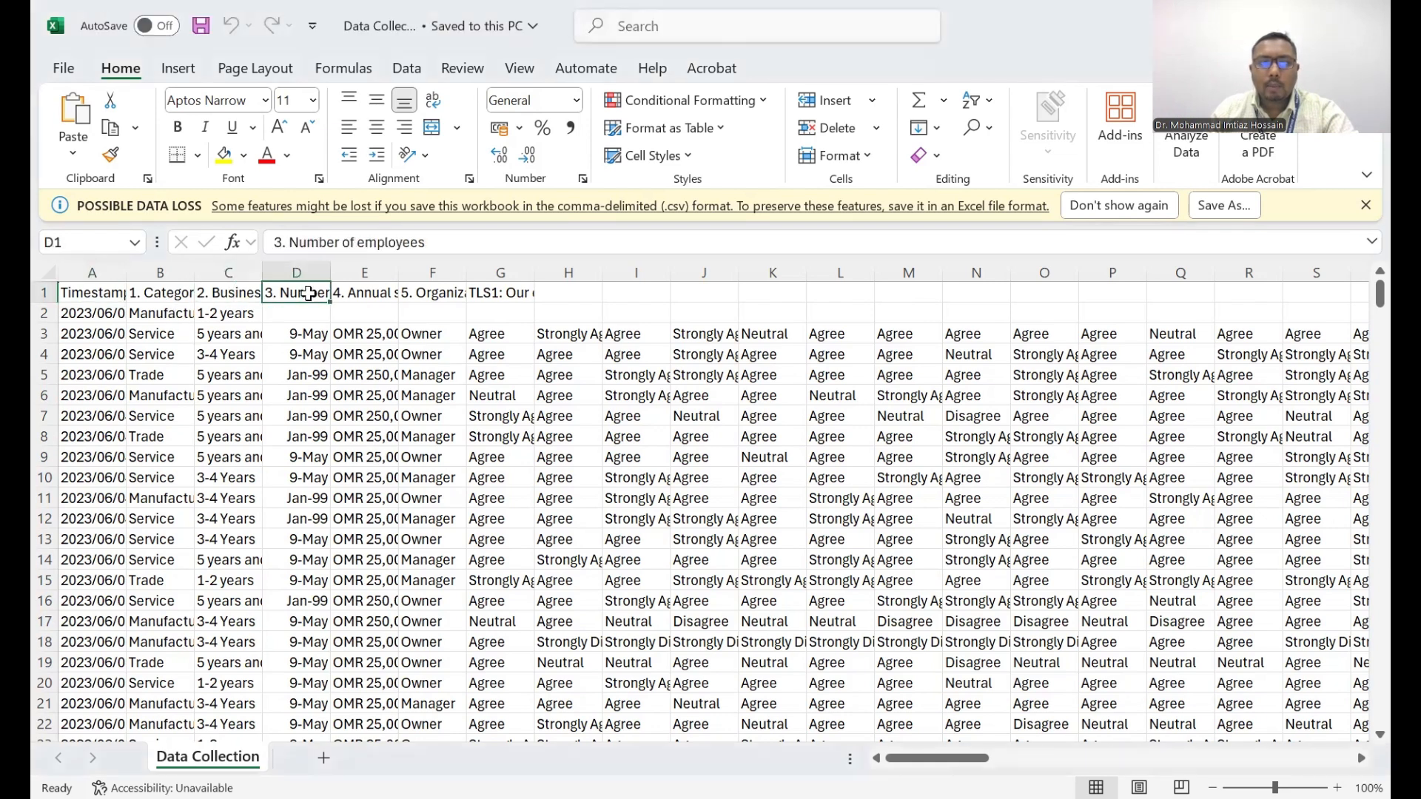
pyautogui.click(348, 293)
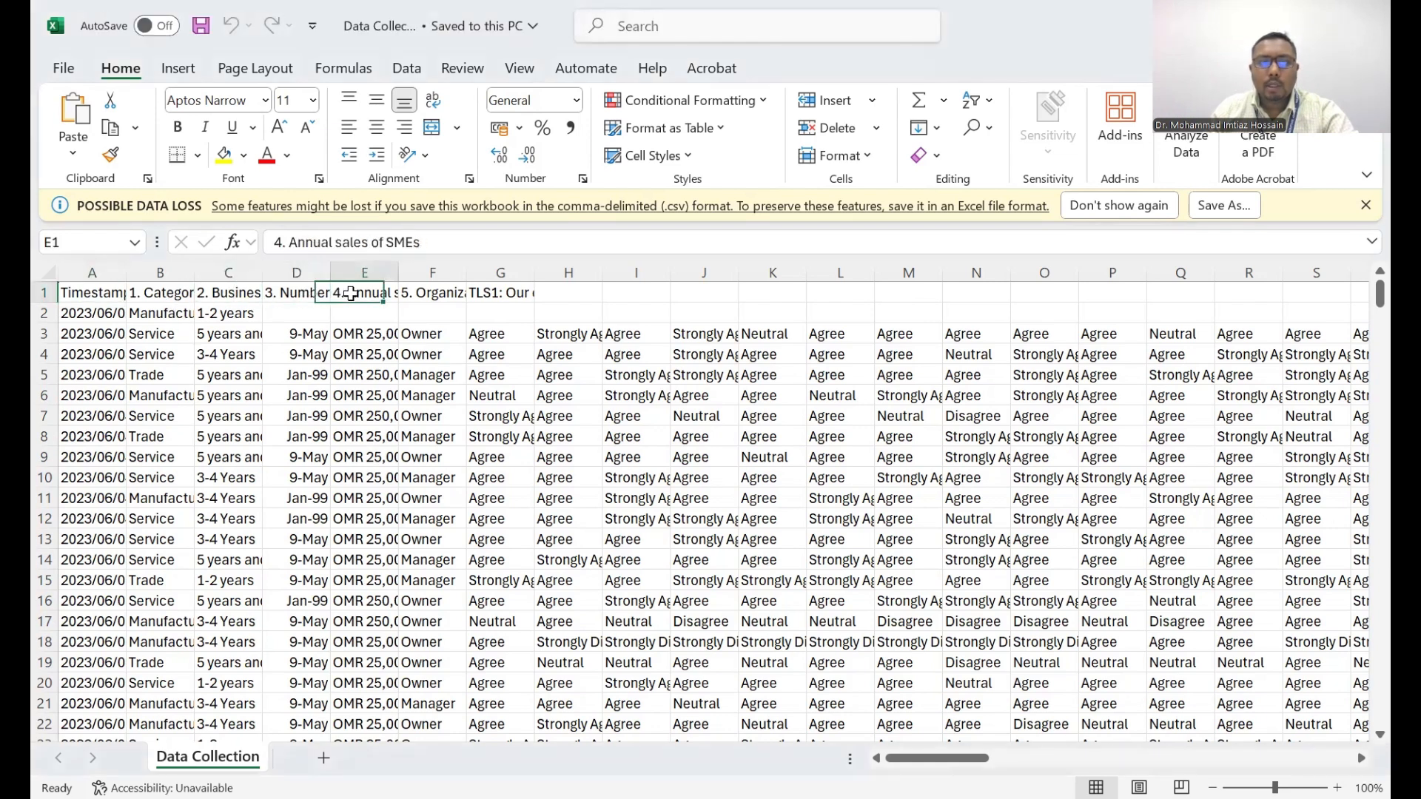
pyautogui.click(424, 293)
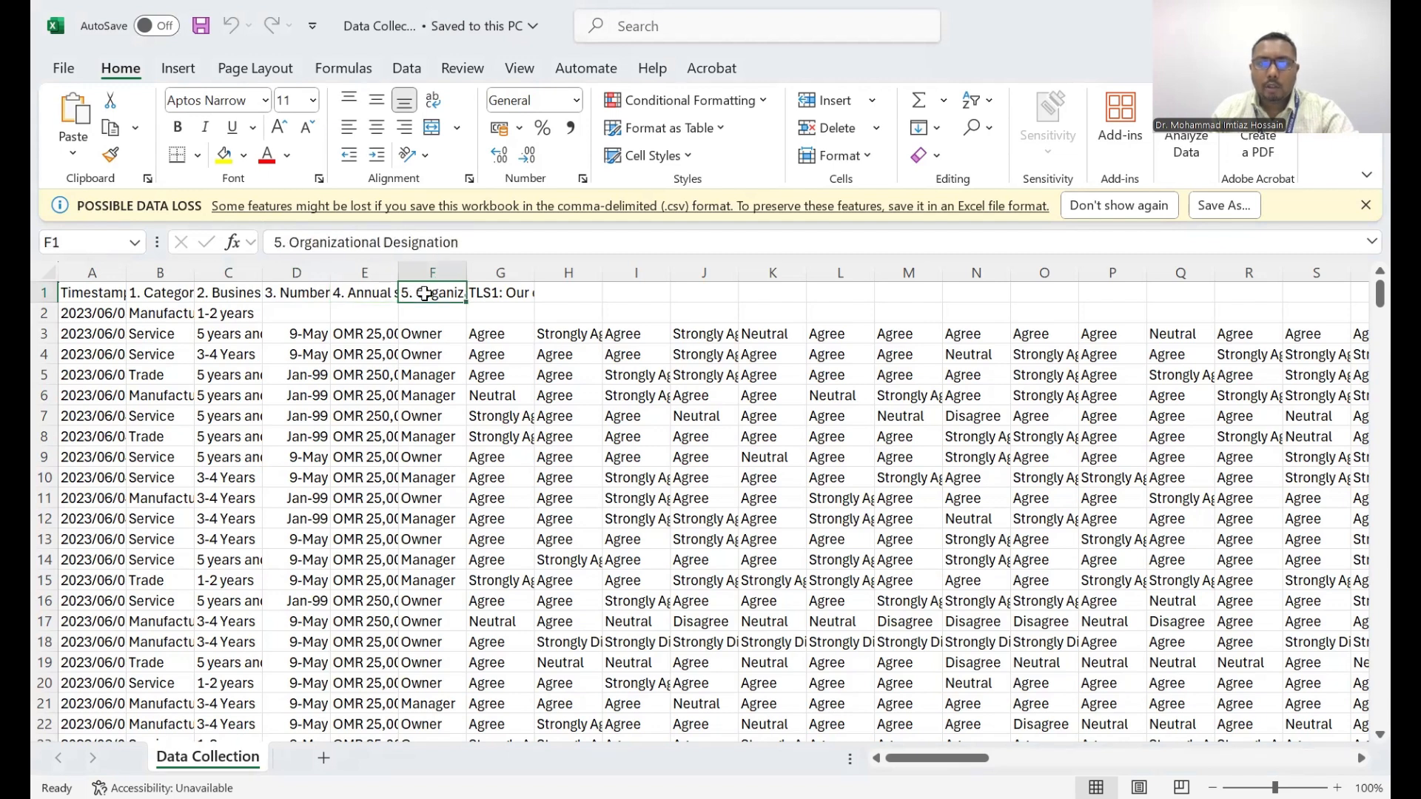
# Step: Inspect the TLS1 question header in G1 and sample text responses in column G of the raw data
pyautogui.click(510, 295)
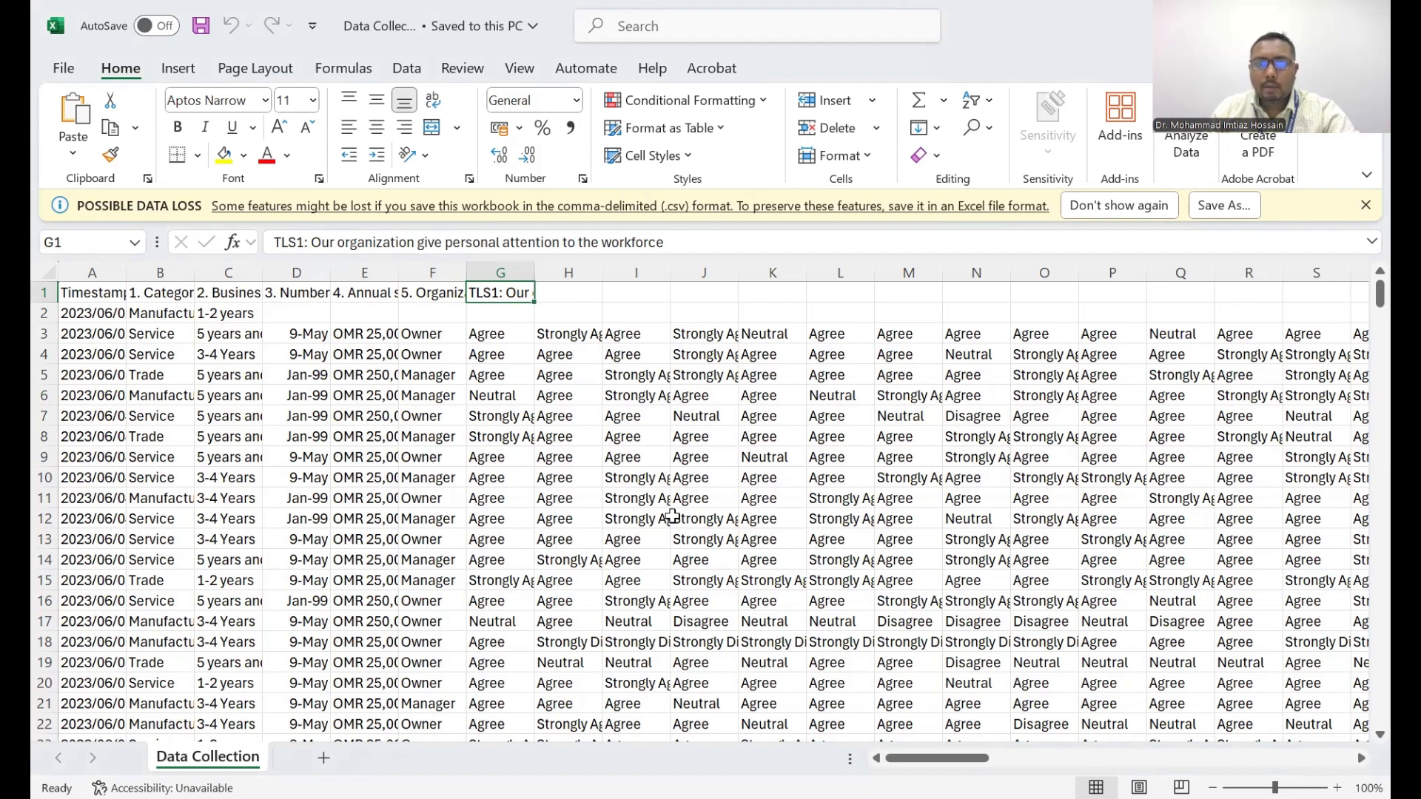
pyautogui.click(483, 337)
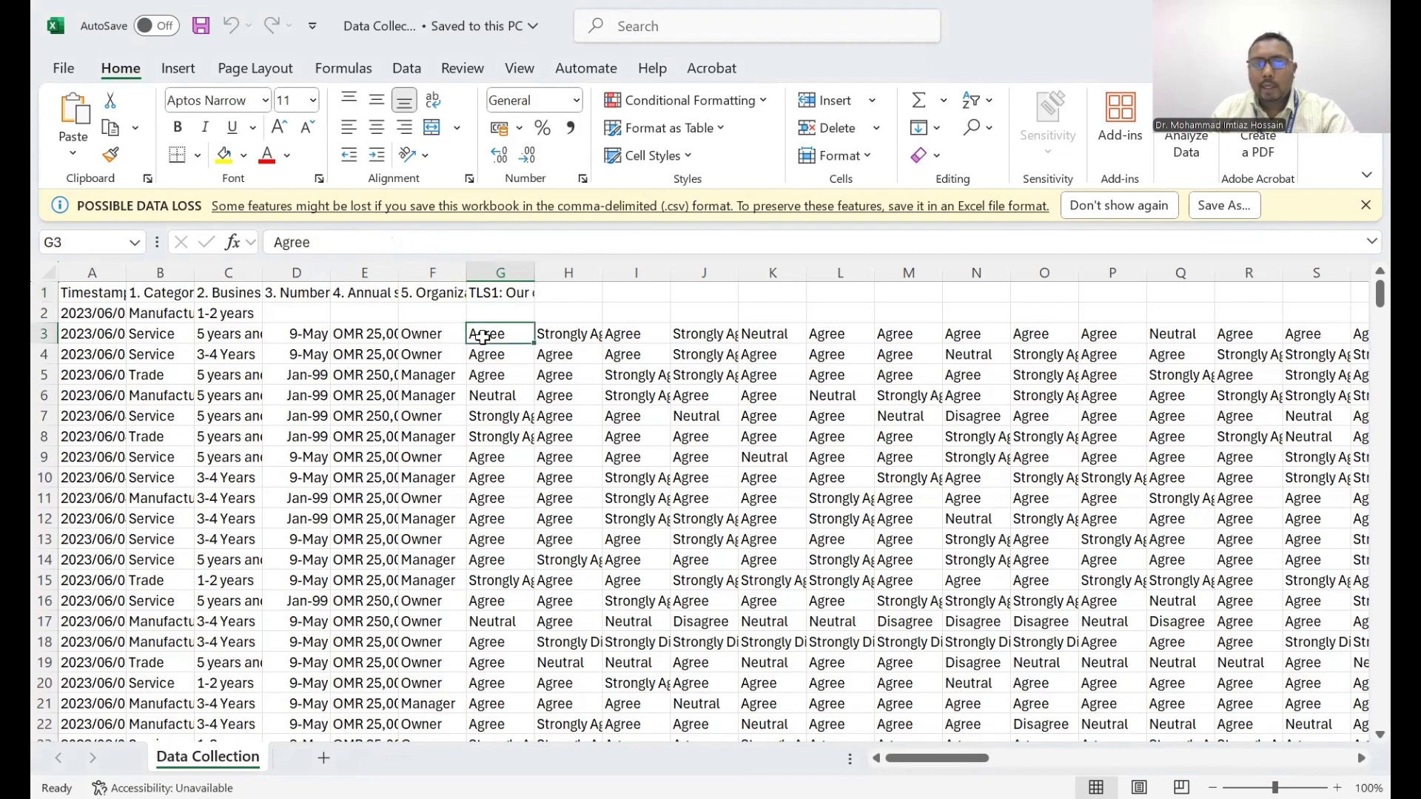
pyautogui.click(482, 372)
pyautogui.click(495, 420)
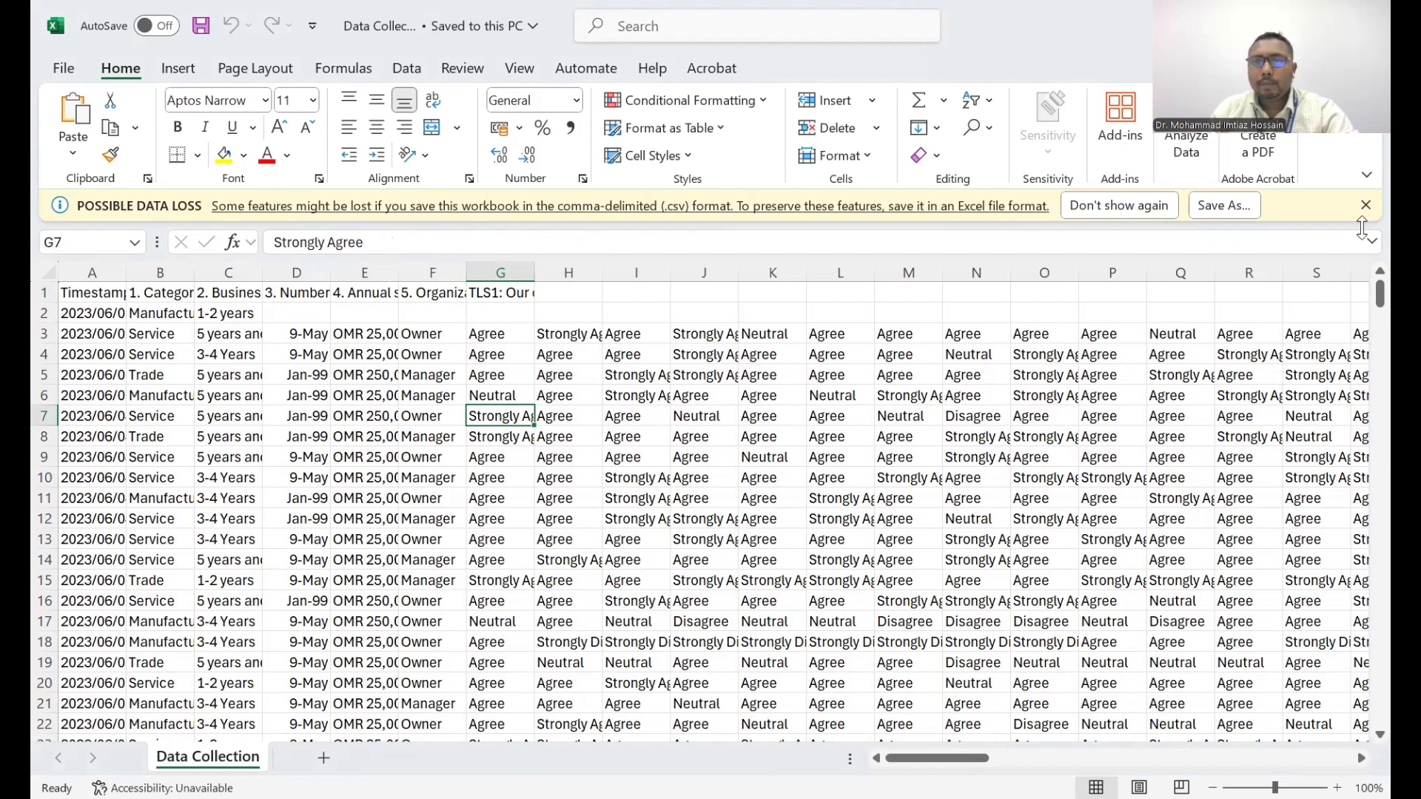
pyautogui.moveTo(1379, 298); pyautogui.dragTo(1379, 288)
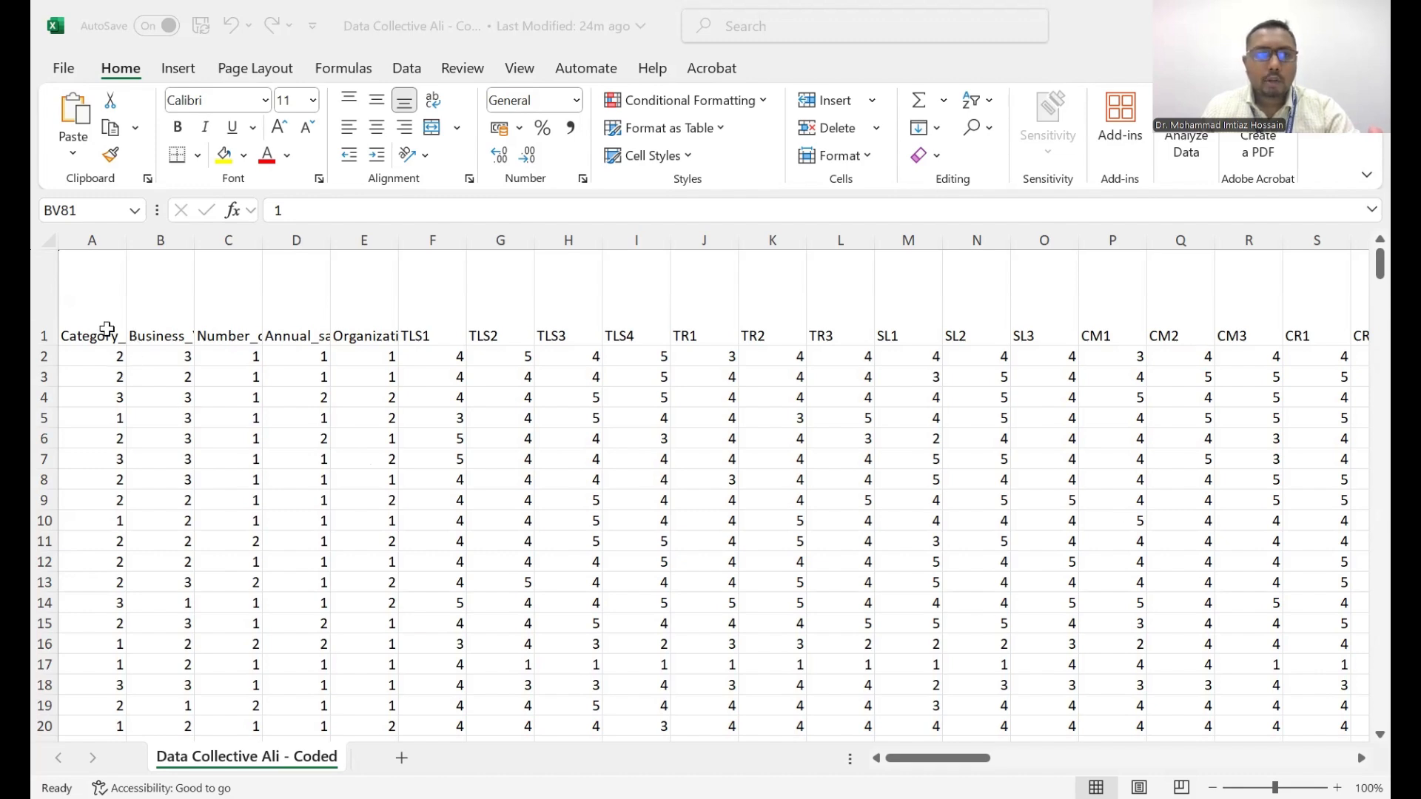
# Step: Switch to the coded data workbook and inspect the demographic variable headers in A1 to D1
pyautogui.click(107, 329)
pyautogui.click(172, 336)
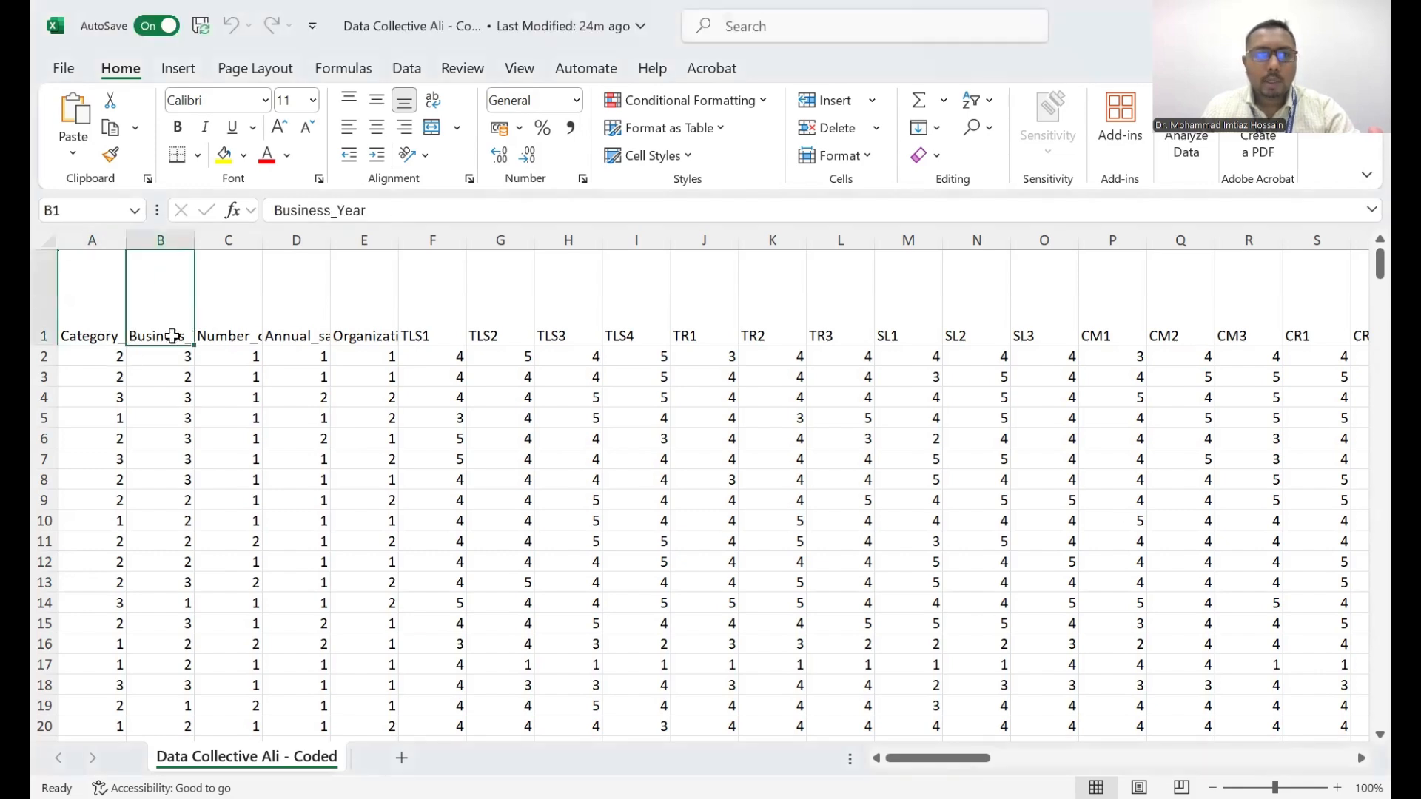
pyautogui.click(222, 339)
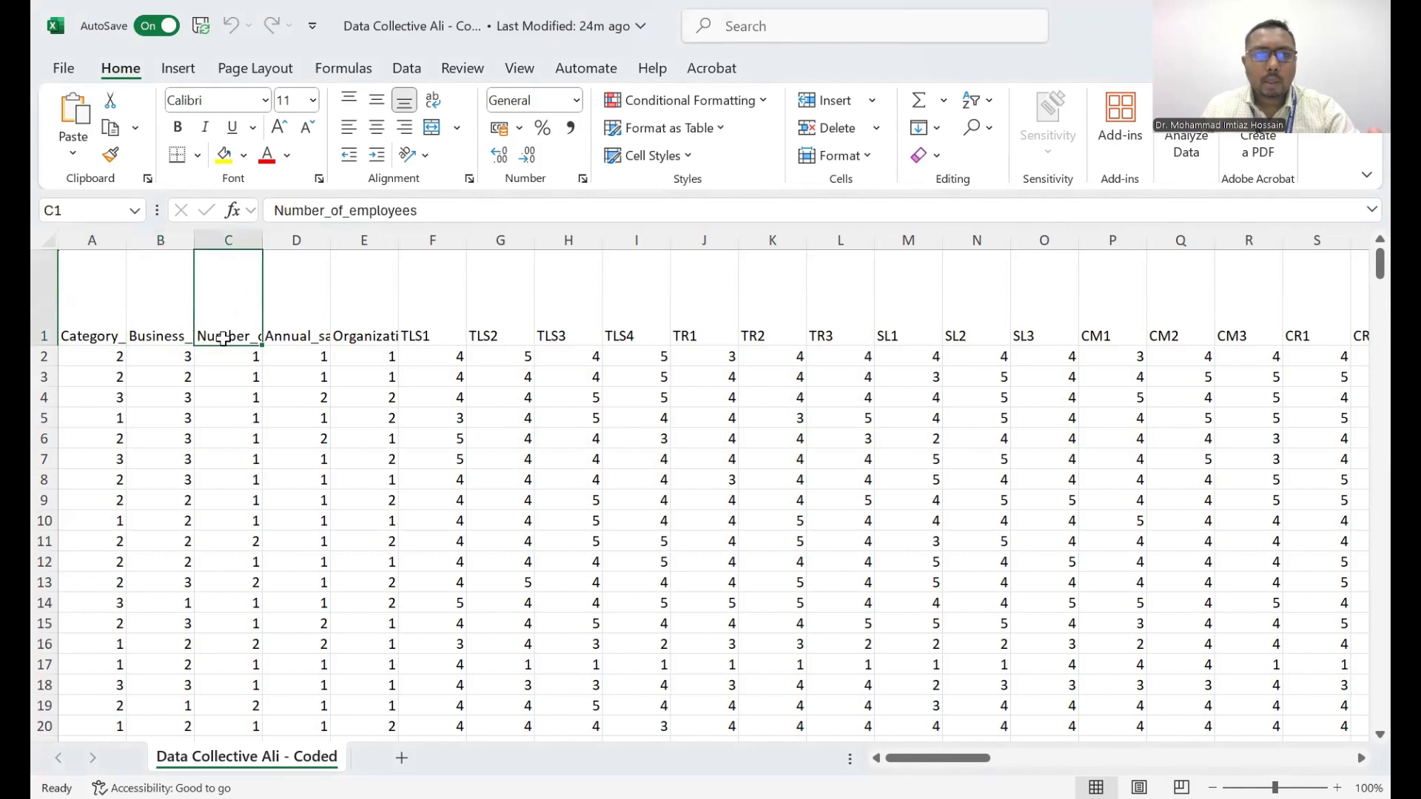
pyautogui.click(281, 339)
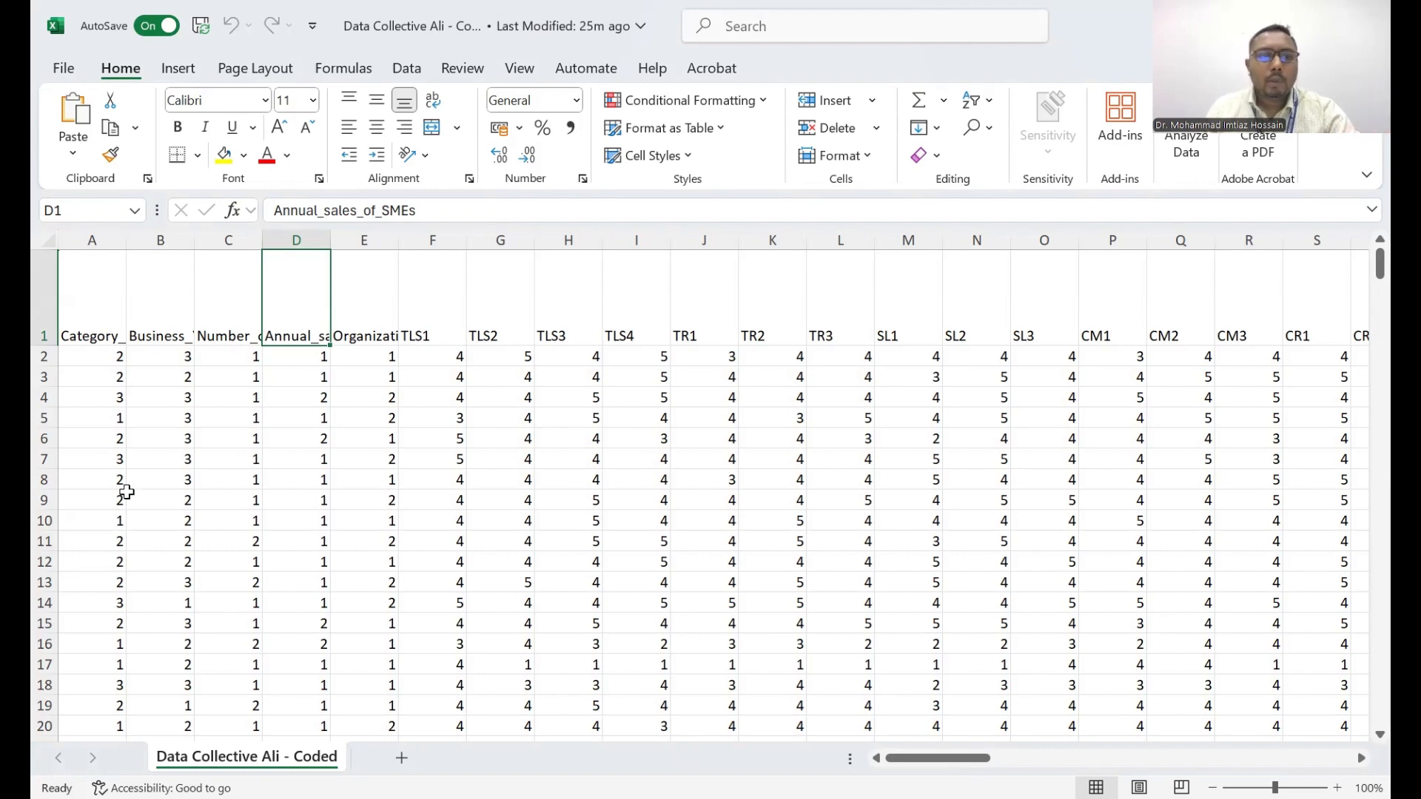
# Step: Examine the underscore naming of the Category_of_SMEs header, highlighting its separators, and check the Business_Year and Number_of_employees headers
pyautogui.click(89, 339)
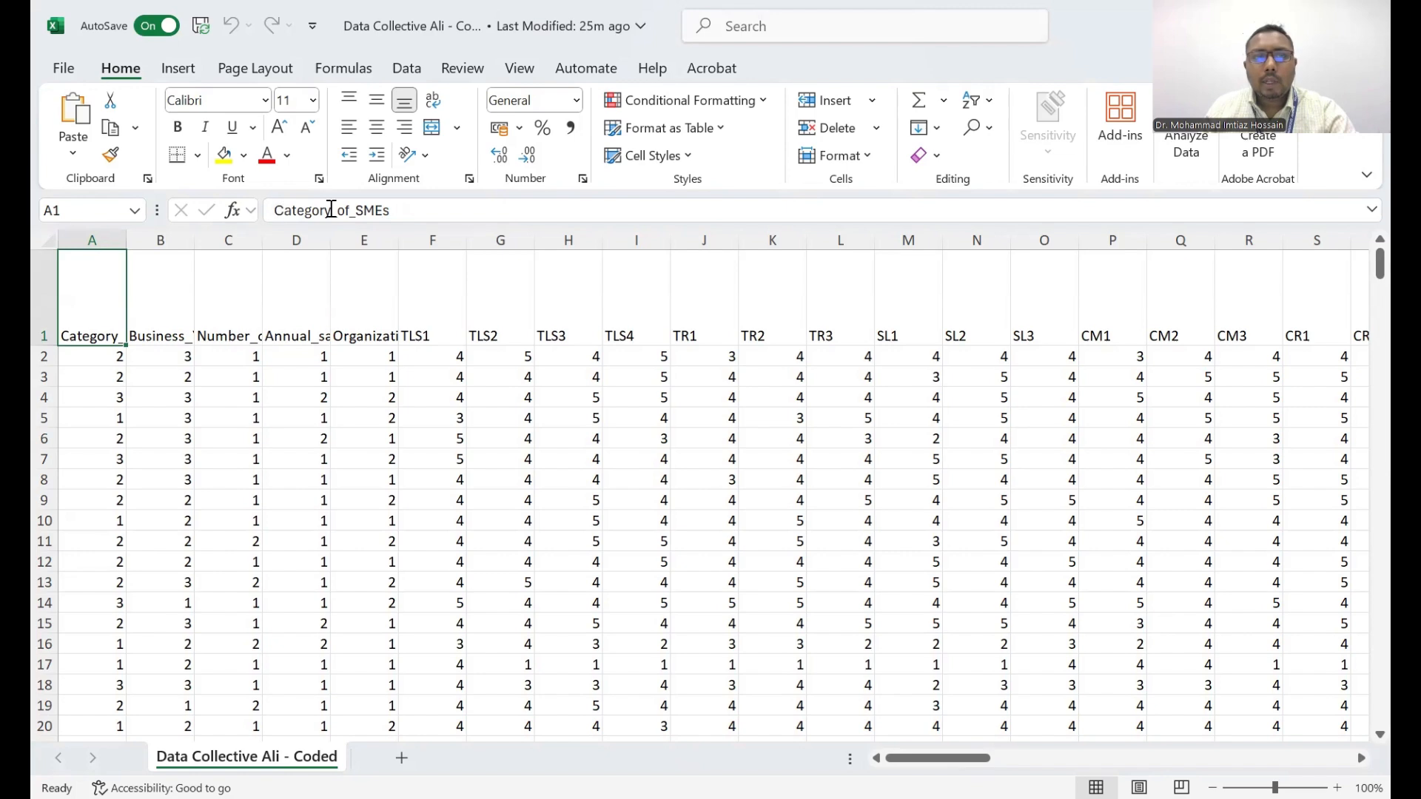
pyautogui.moveTo(273, 209); pyautogui.dragTo(393, 208)
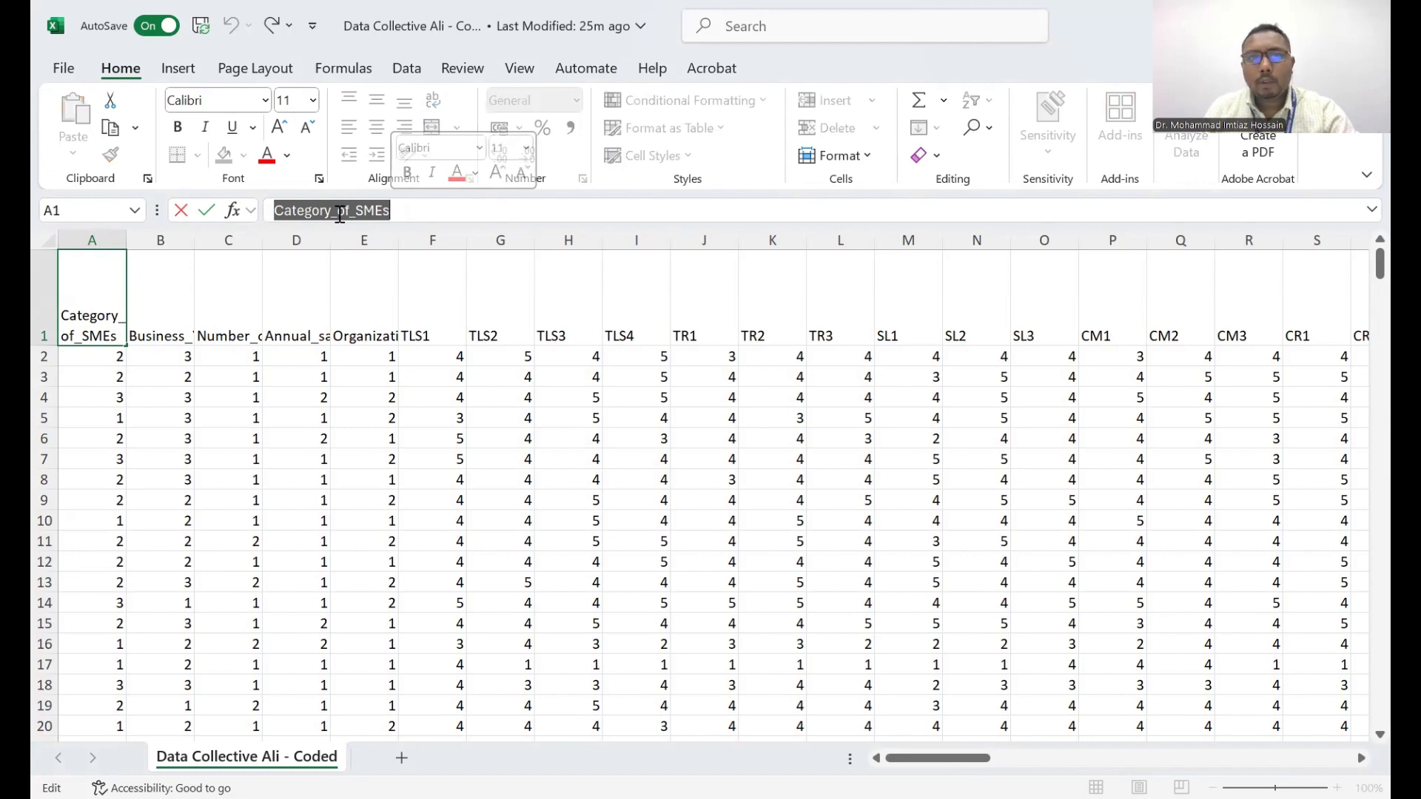
pyautogui.click(338, 213)
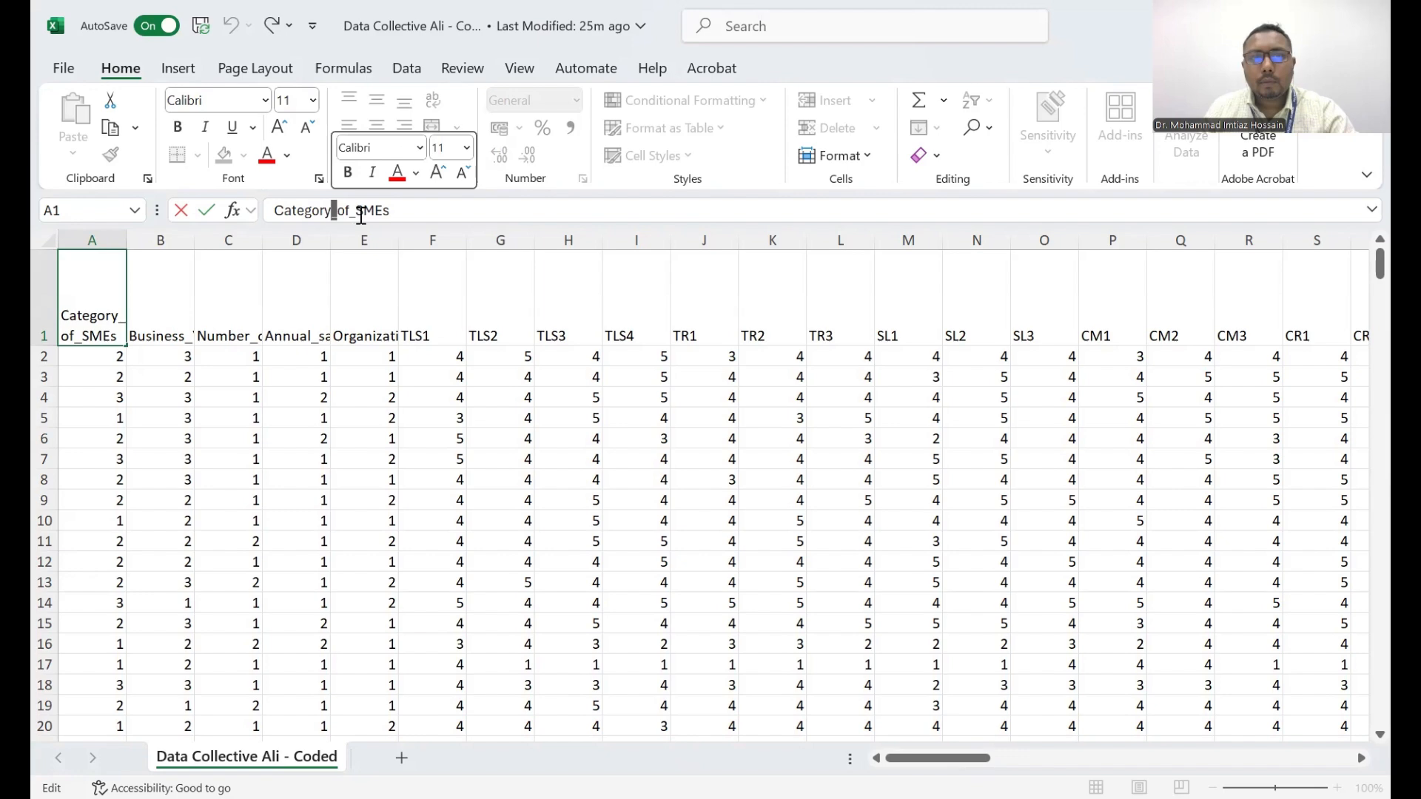
pyautogui.click(360, 216)
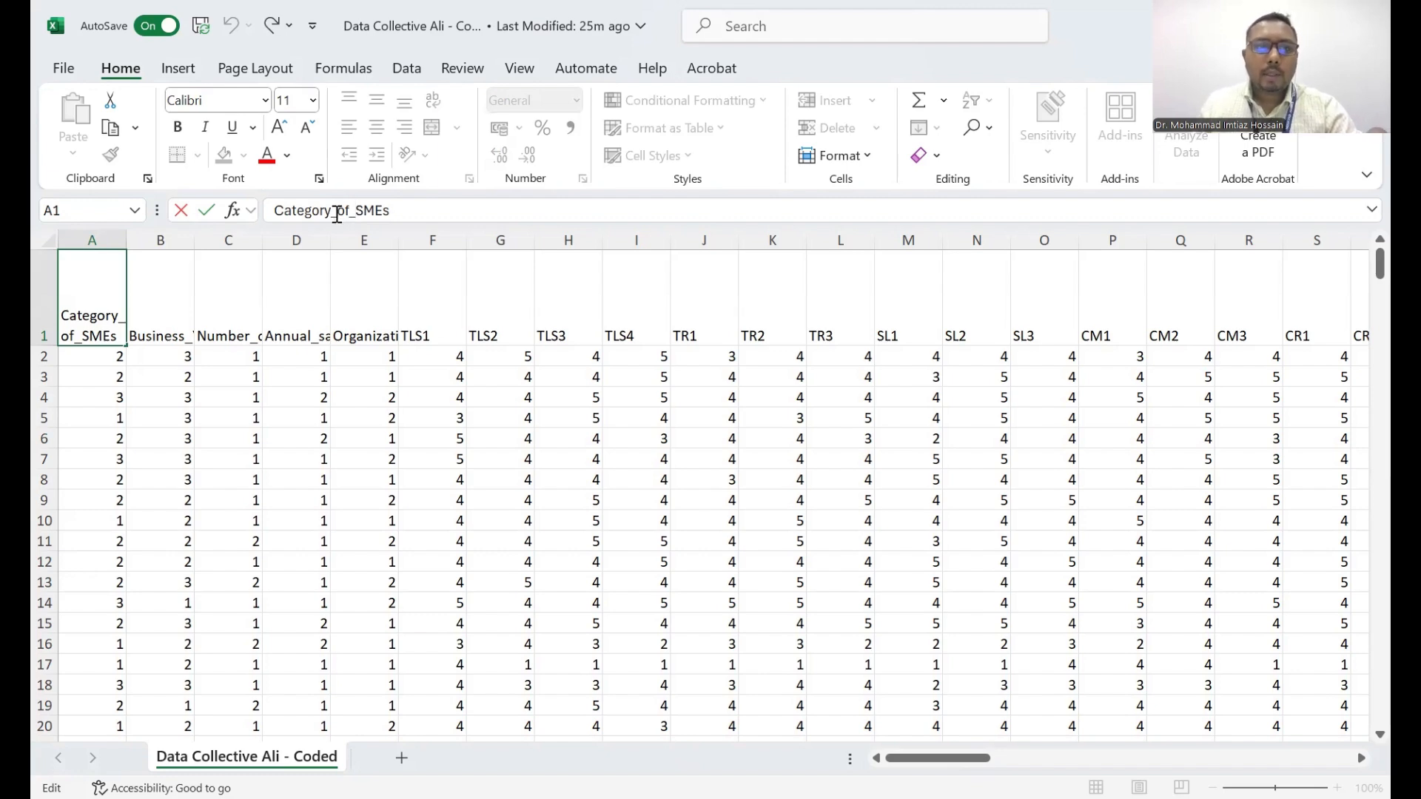
pyautogui.moveTo(337, 211); pyautogui.dragTo(332, 211)
pyautogui.click(350, 211)
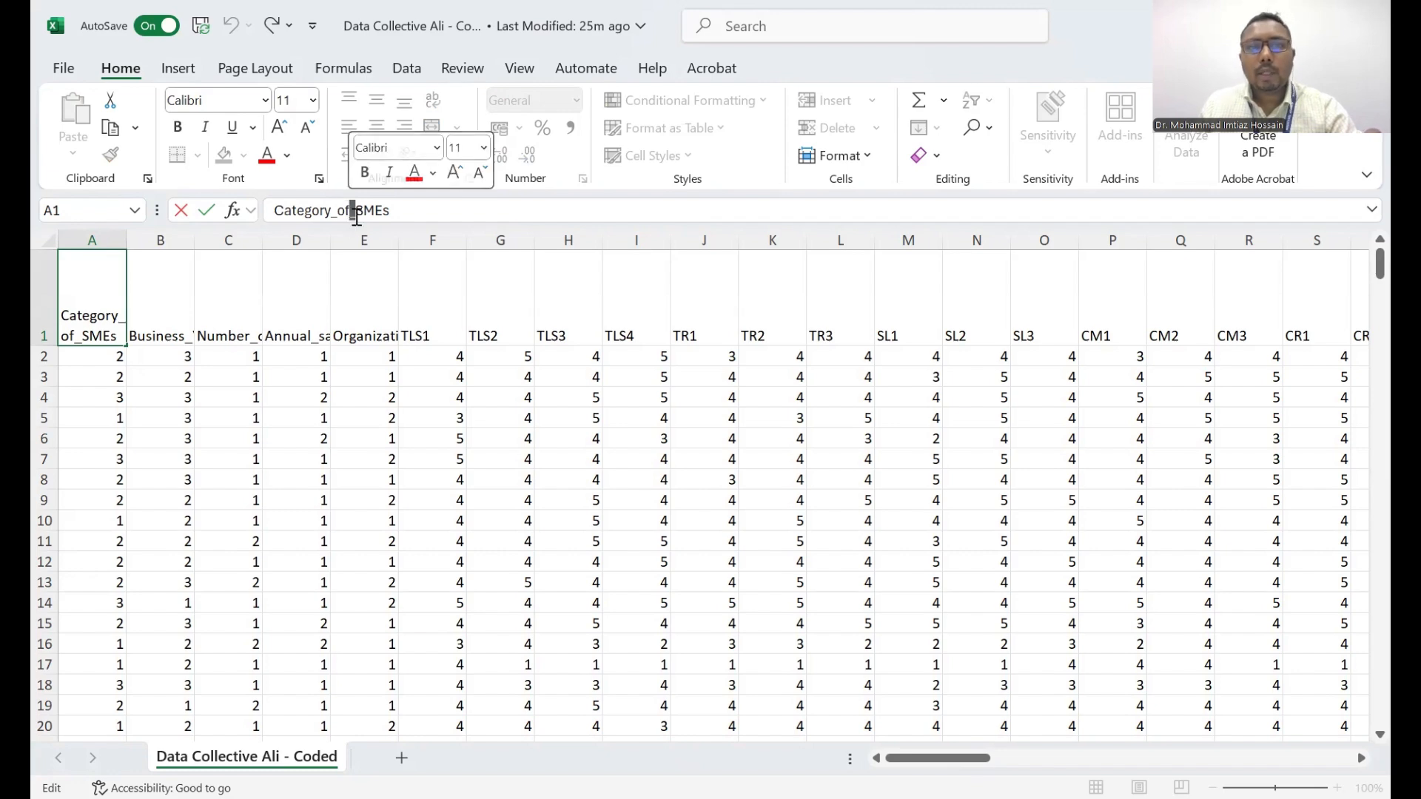
pyautogui.moveTo(395, 213); pyautogui.dragTo(272, 213)
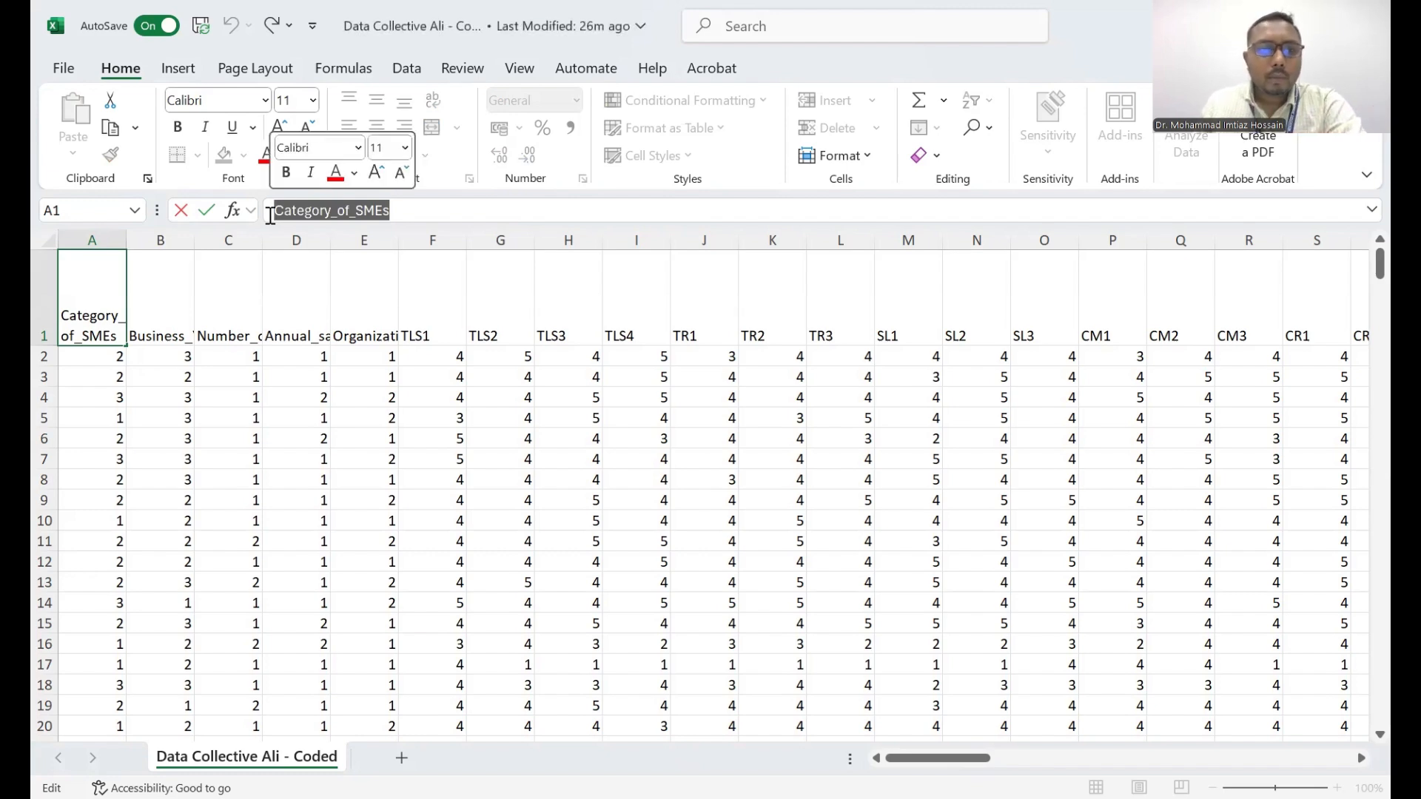
pyautogui.click(172, 335)
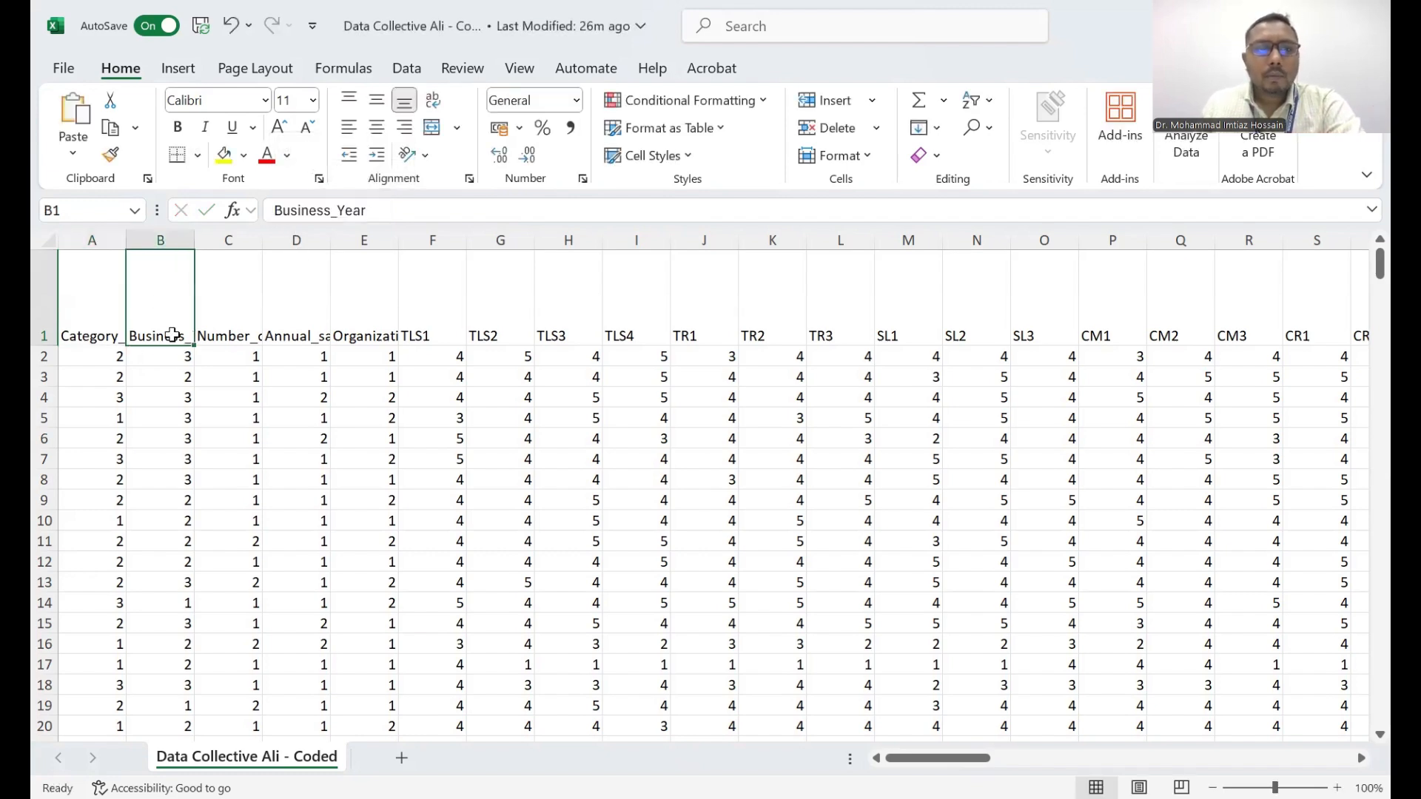
pyautogui.click(245, 334)
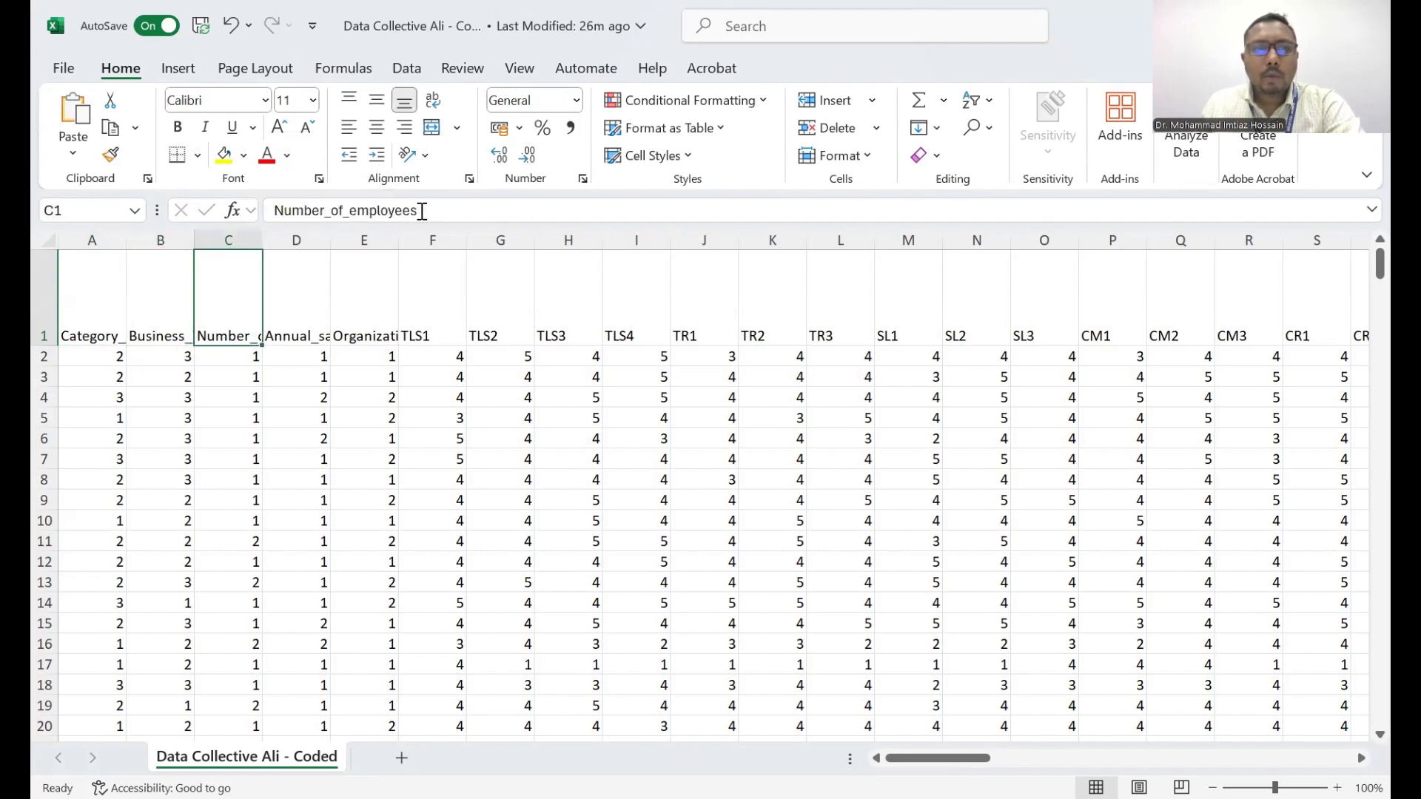
# Step: Highlight the full Number_of_employees header name in C1 to examine its underscore naming
pyautogui.doubleClick(299, 212)
pyautogui.doubleClick(309, 211)
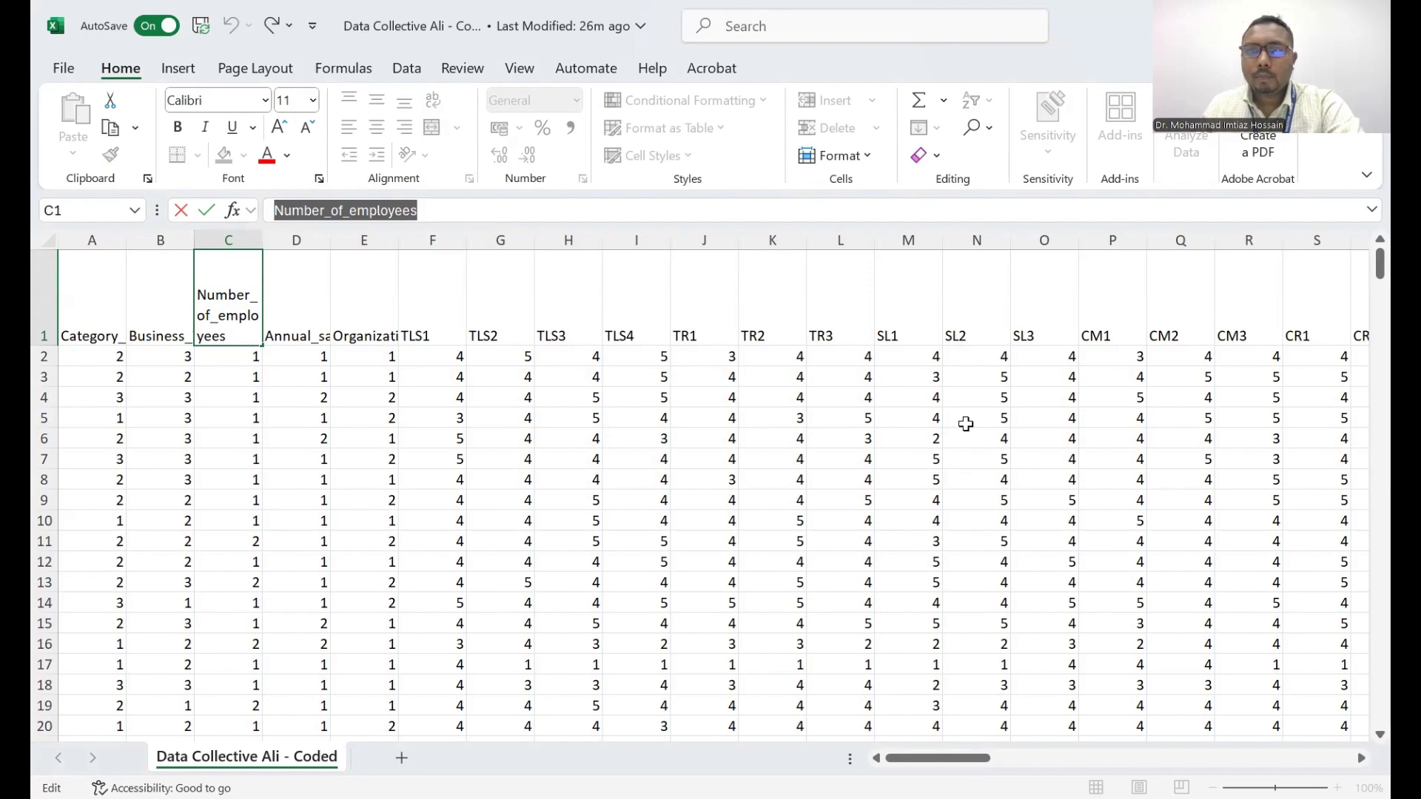
# Step: Switch to FINAL DATA 340.sav in SPSS, show its Data View and look up the option for importing Excel data
pyautogui.hotkey('alt', 'Tab')
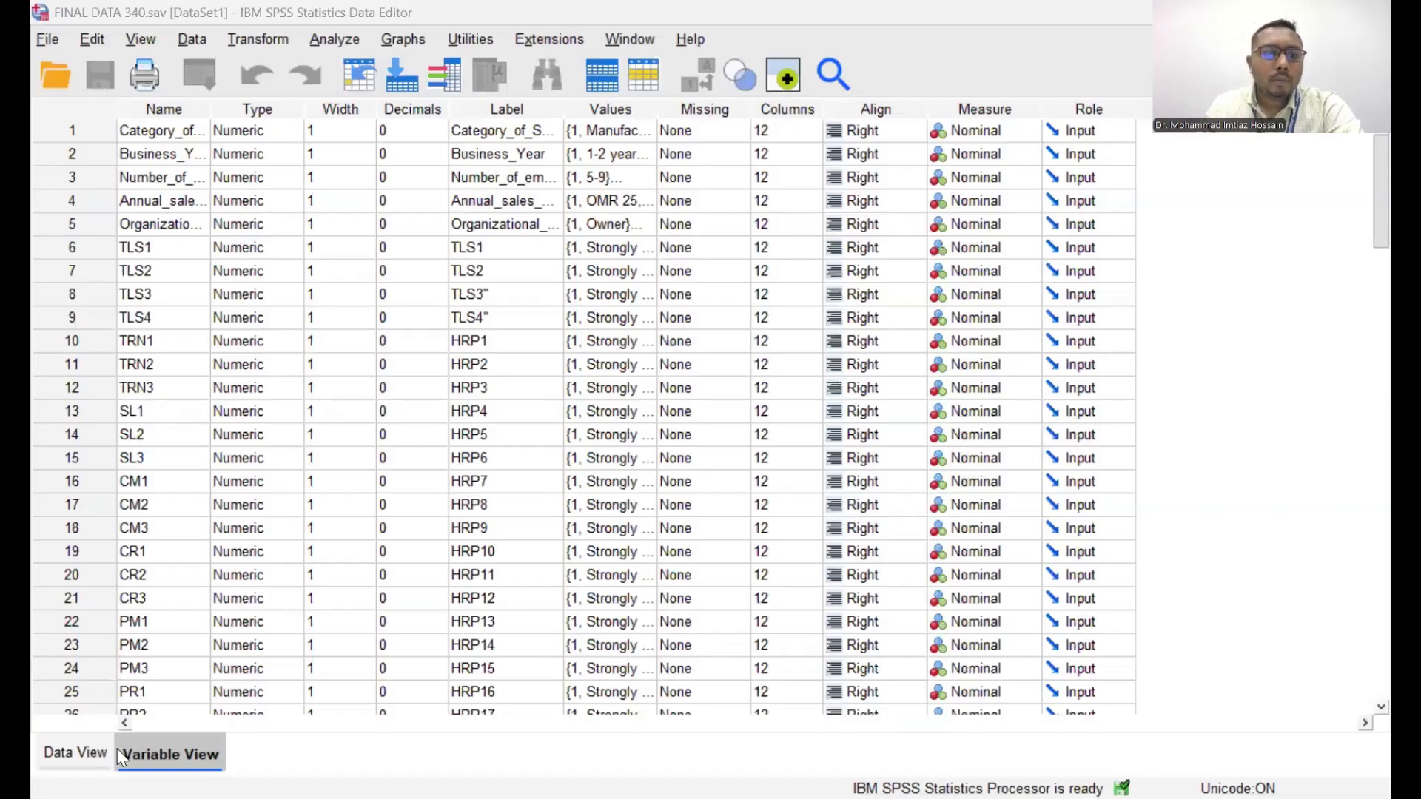
pyautogui.click(116, 749)
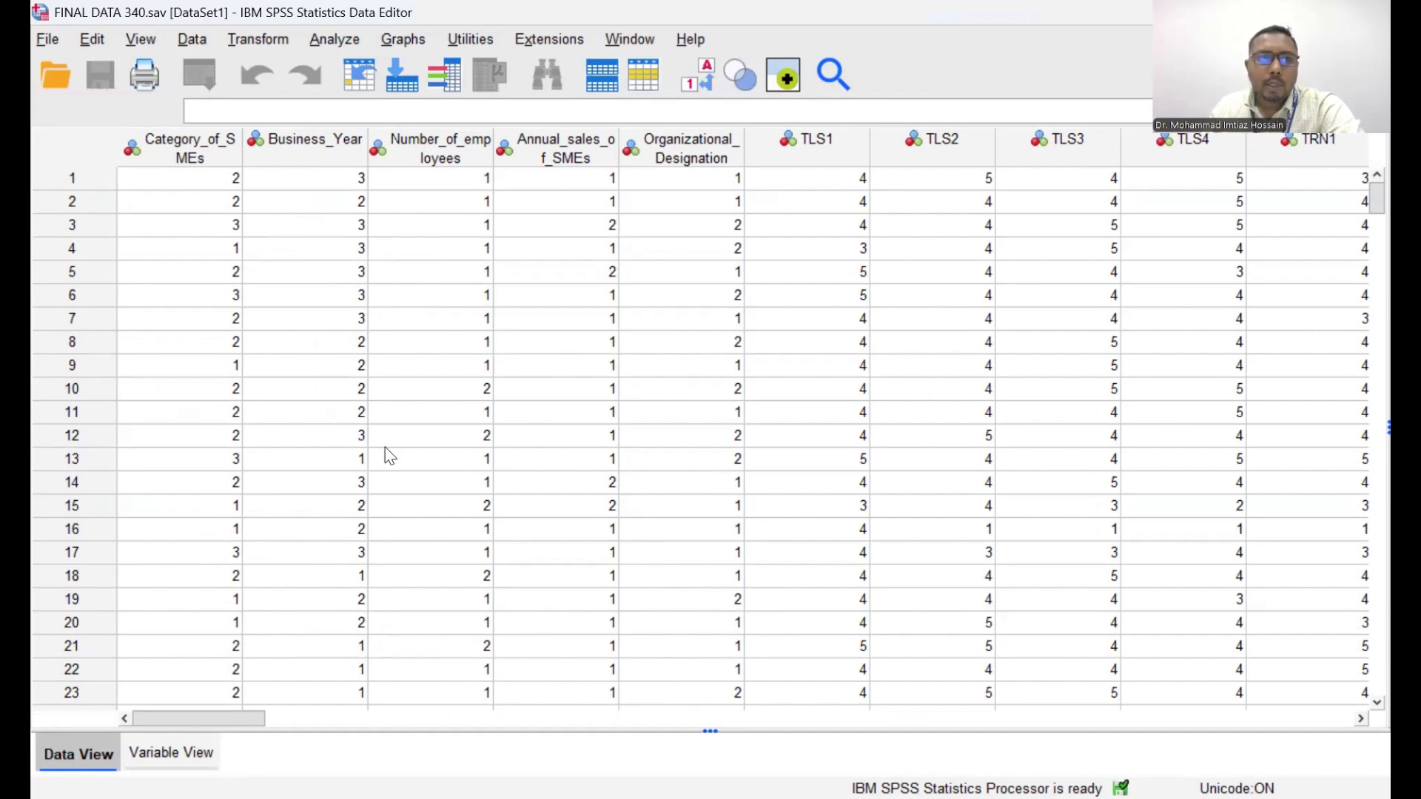
pyautogui.click(46, 39)
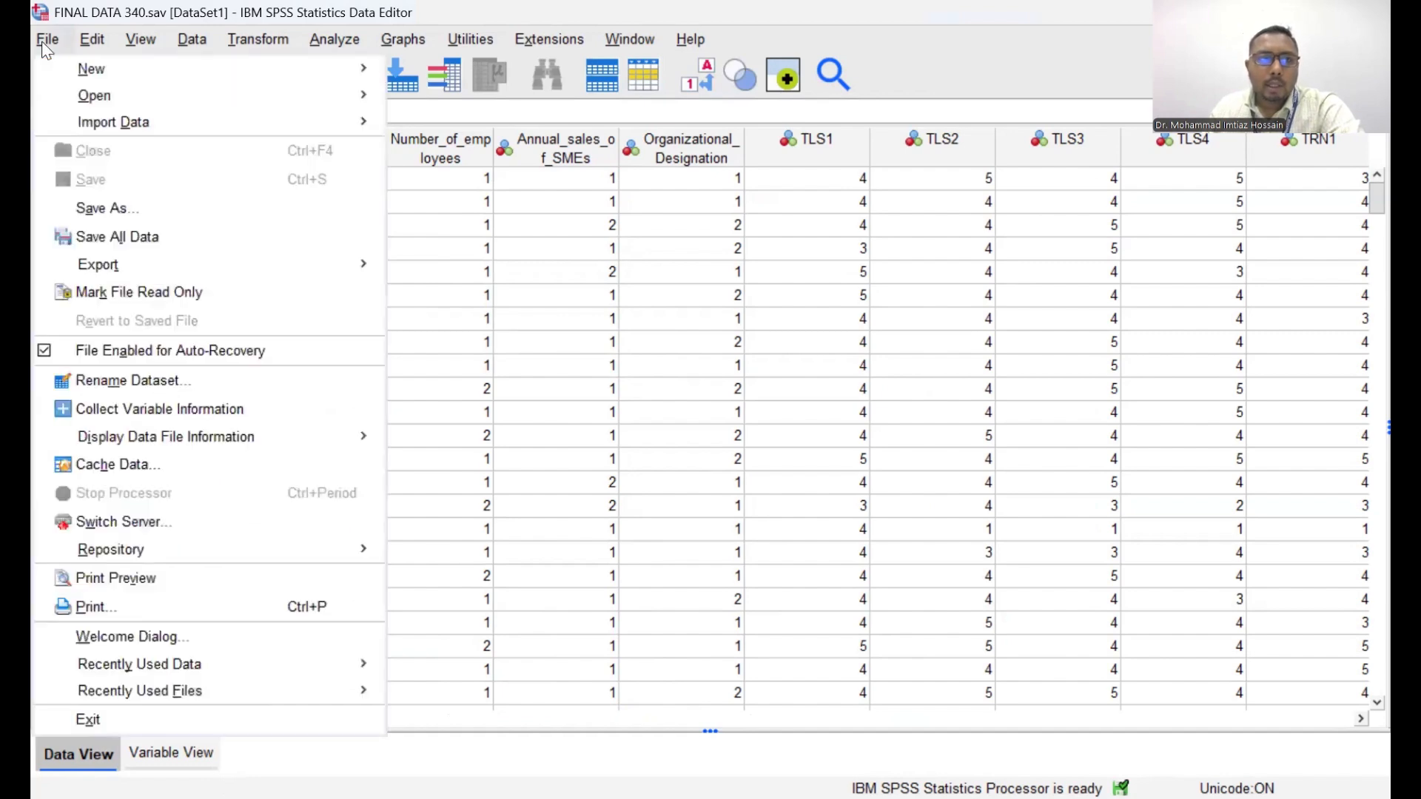
pyautogui.moveTo(106, 134)
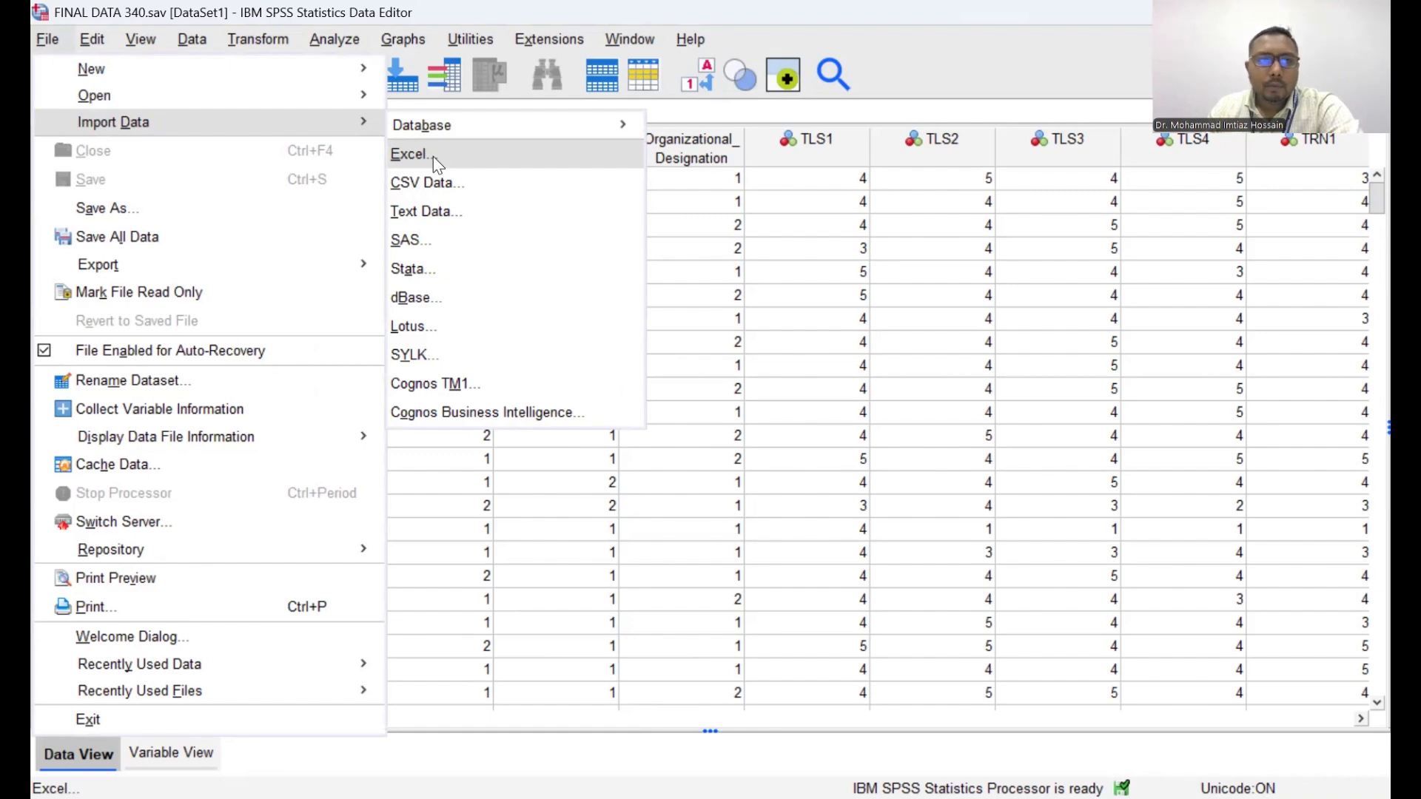
pyautogui.click(682, 198)
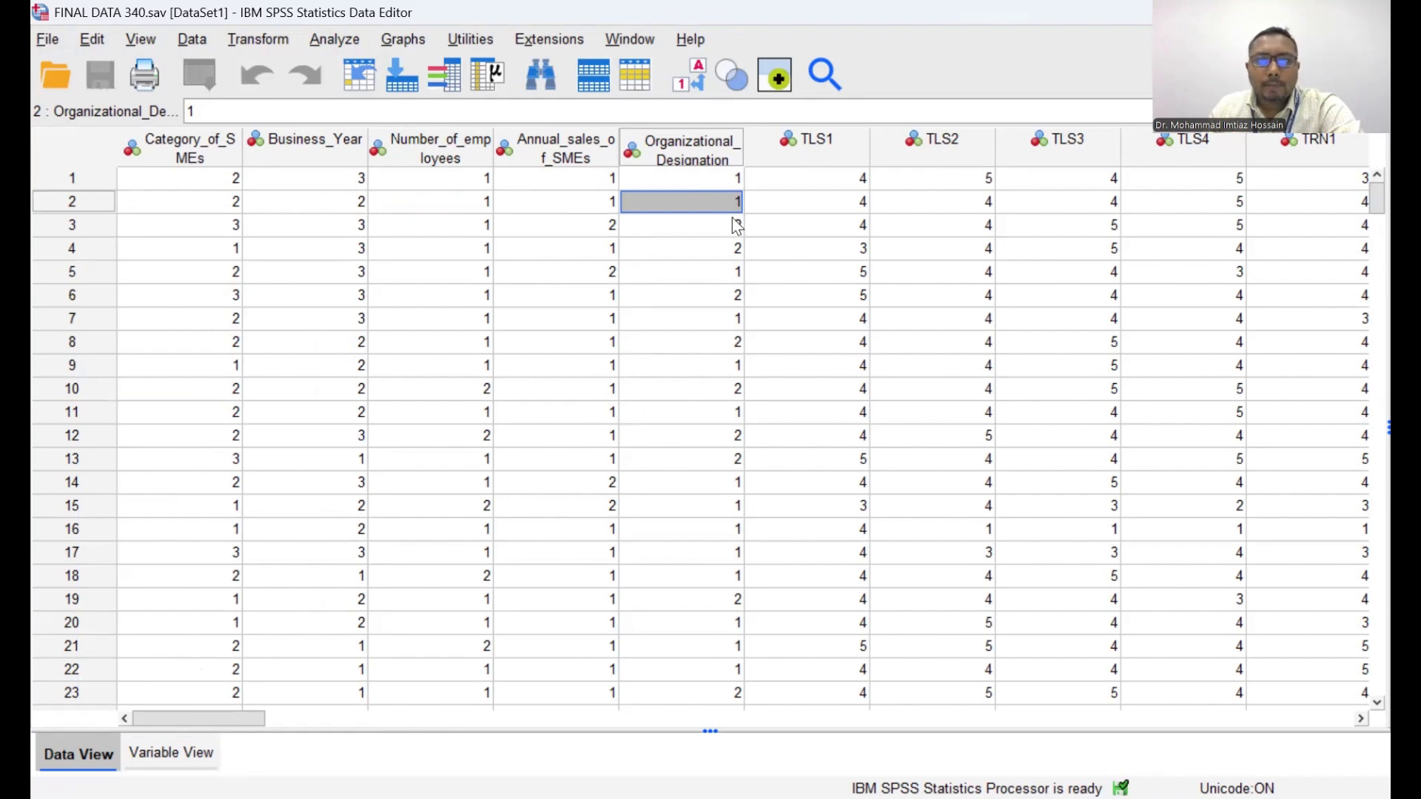
# Step: Inspect the demographic columns in the Data View, from Category_of_SMEs through Organizational_Designation
pyautogui.click(193, 149)
pyautogui.click(285, 150)
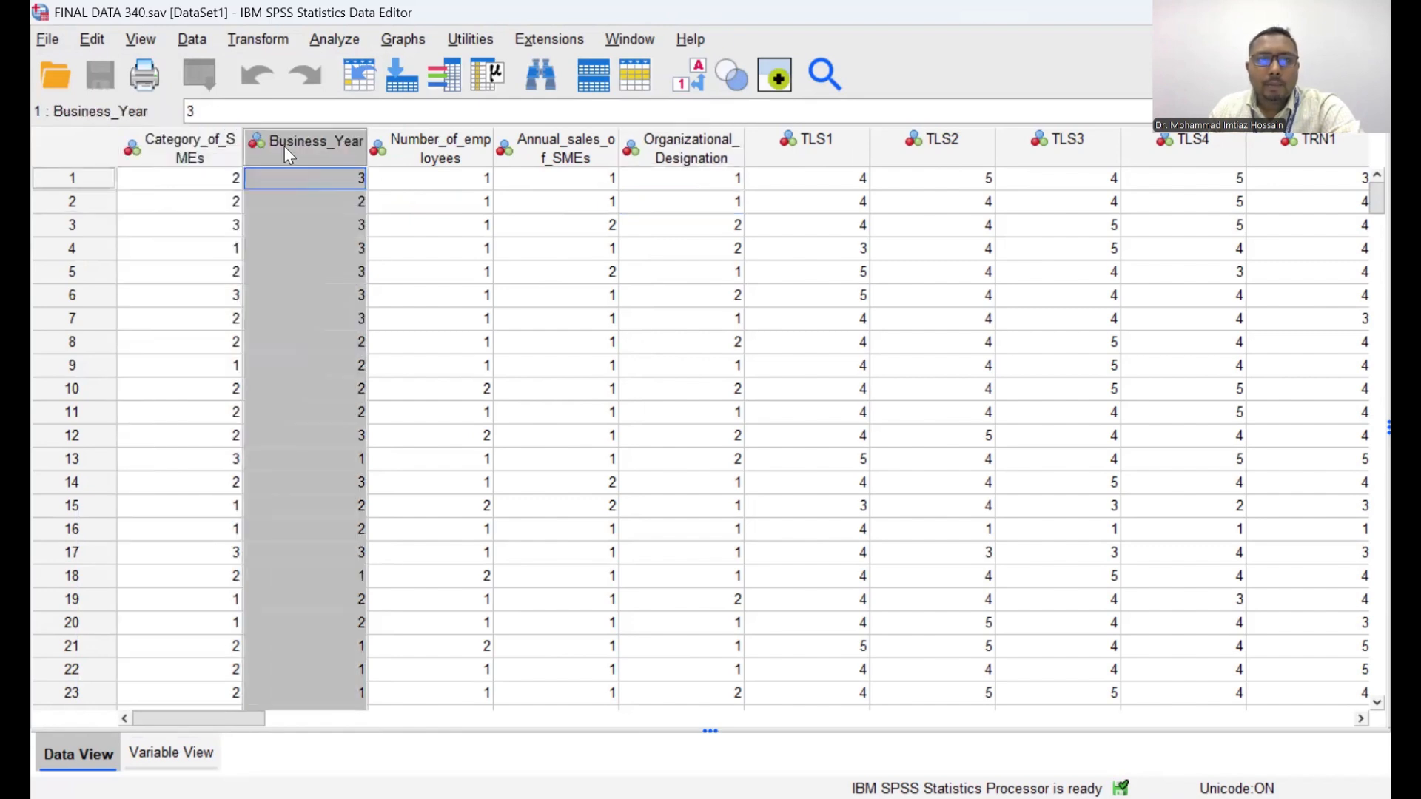
pyautogui.click(425, 153)
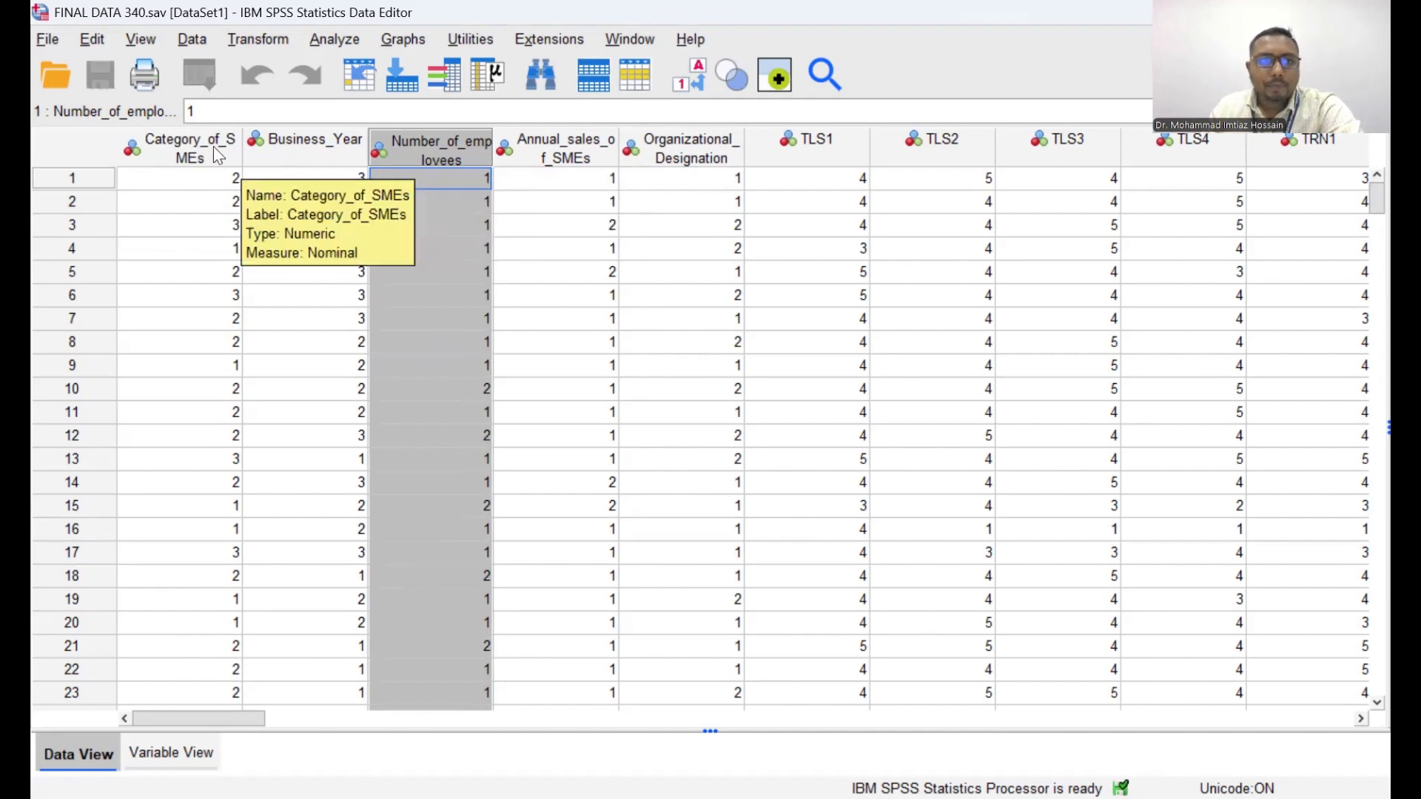
pyautogui.click(190, 150)
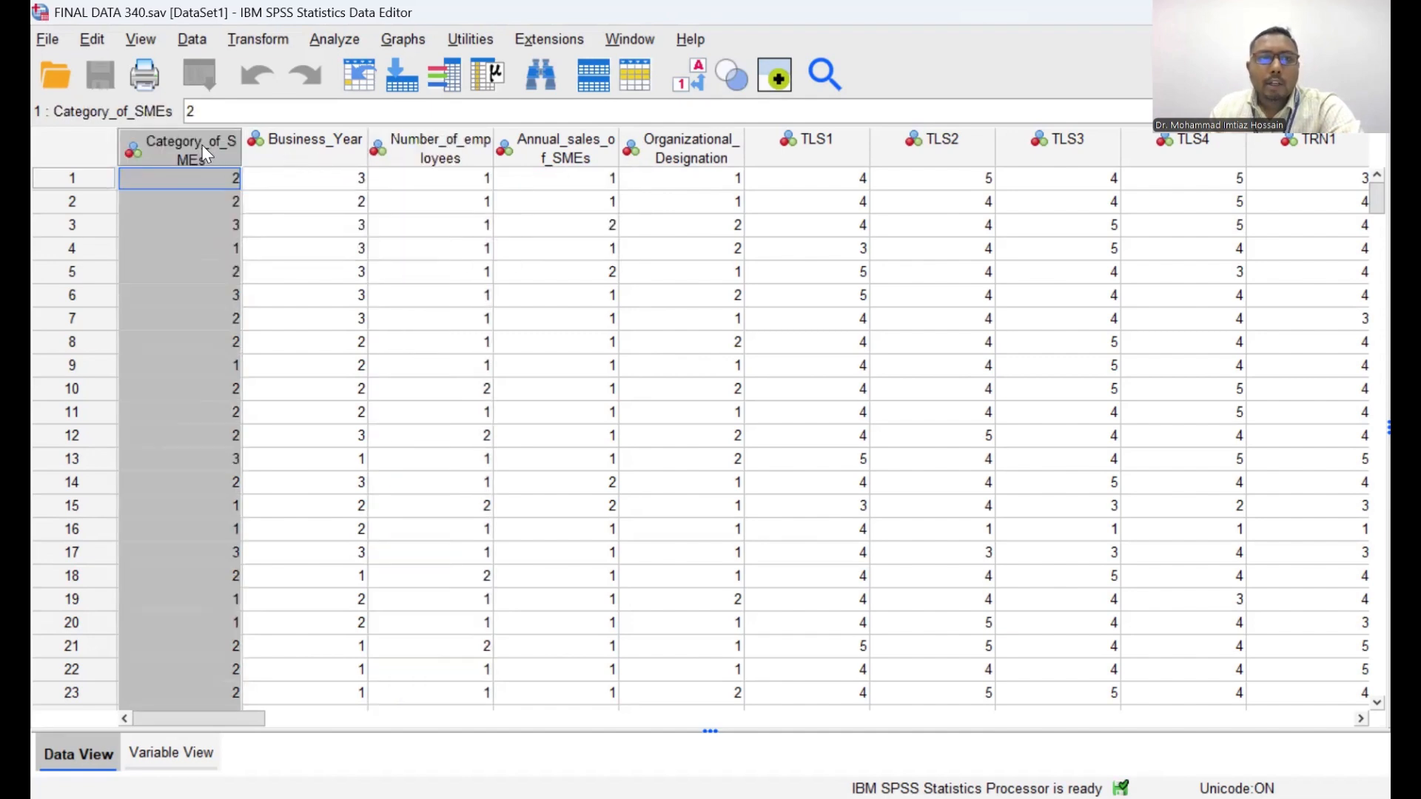
pyautogui.click(293, 146)
pyautogui.click(396, 145)
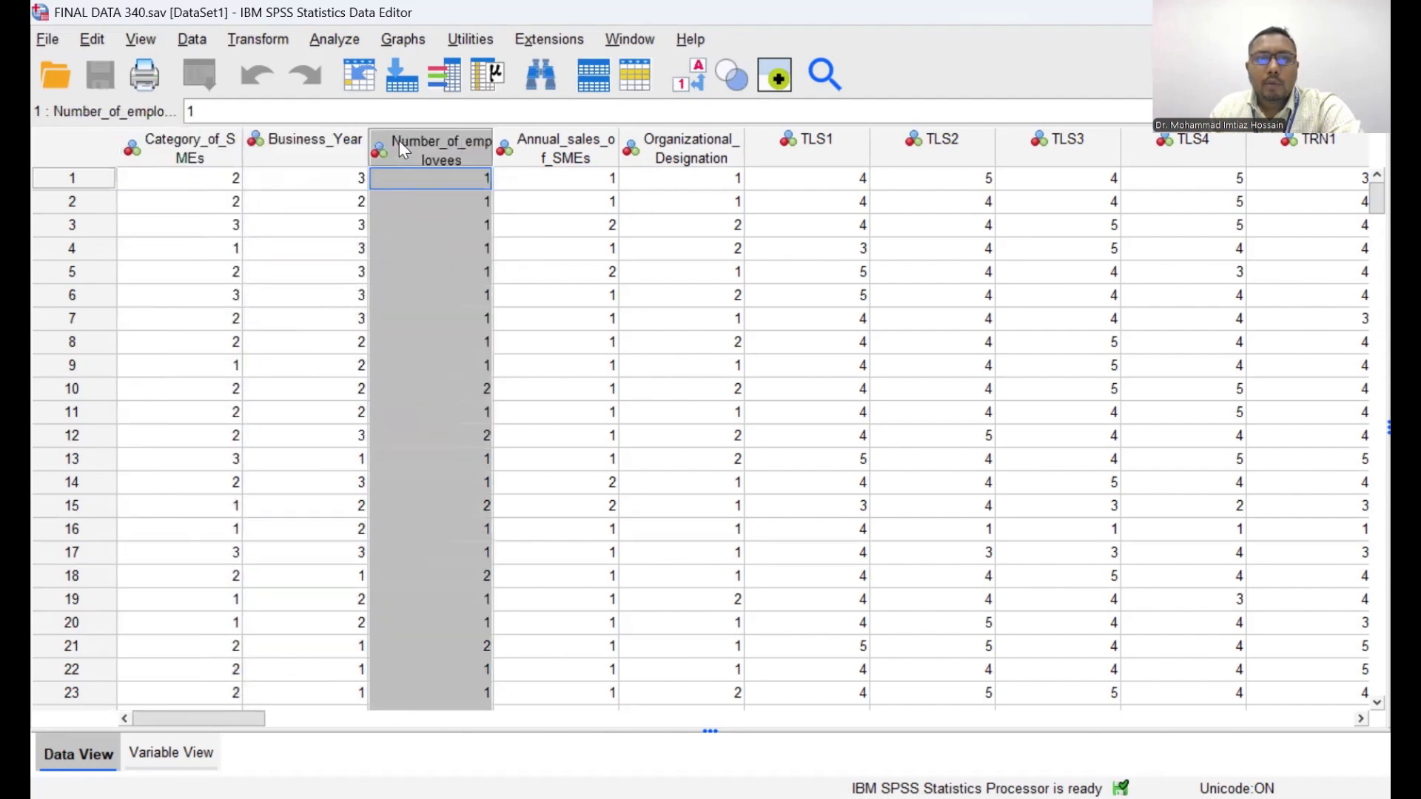
pyautogui.click(578, 152)
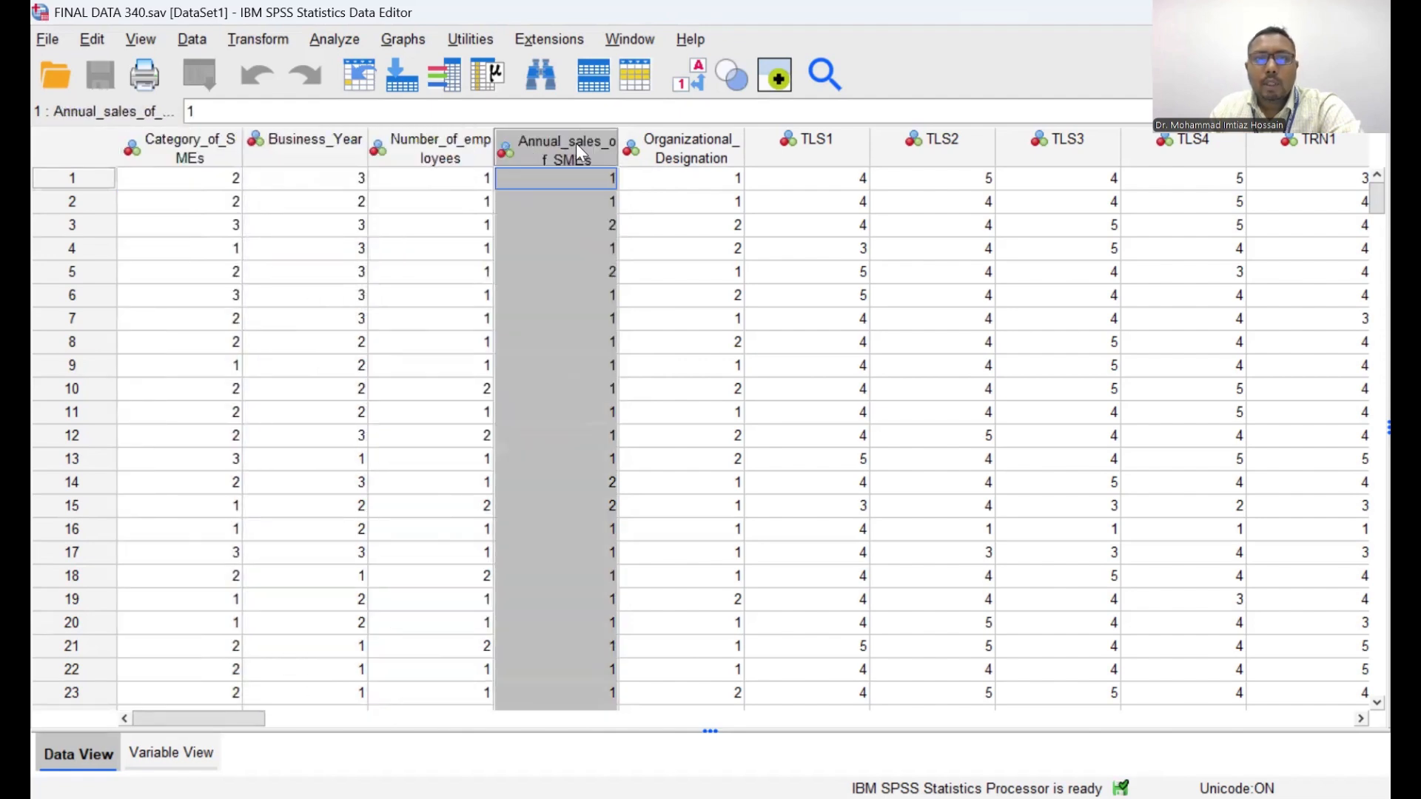
pyautogui.click(660, 146)
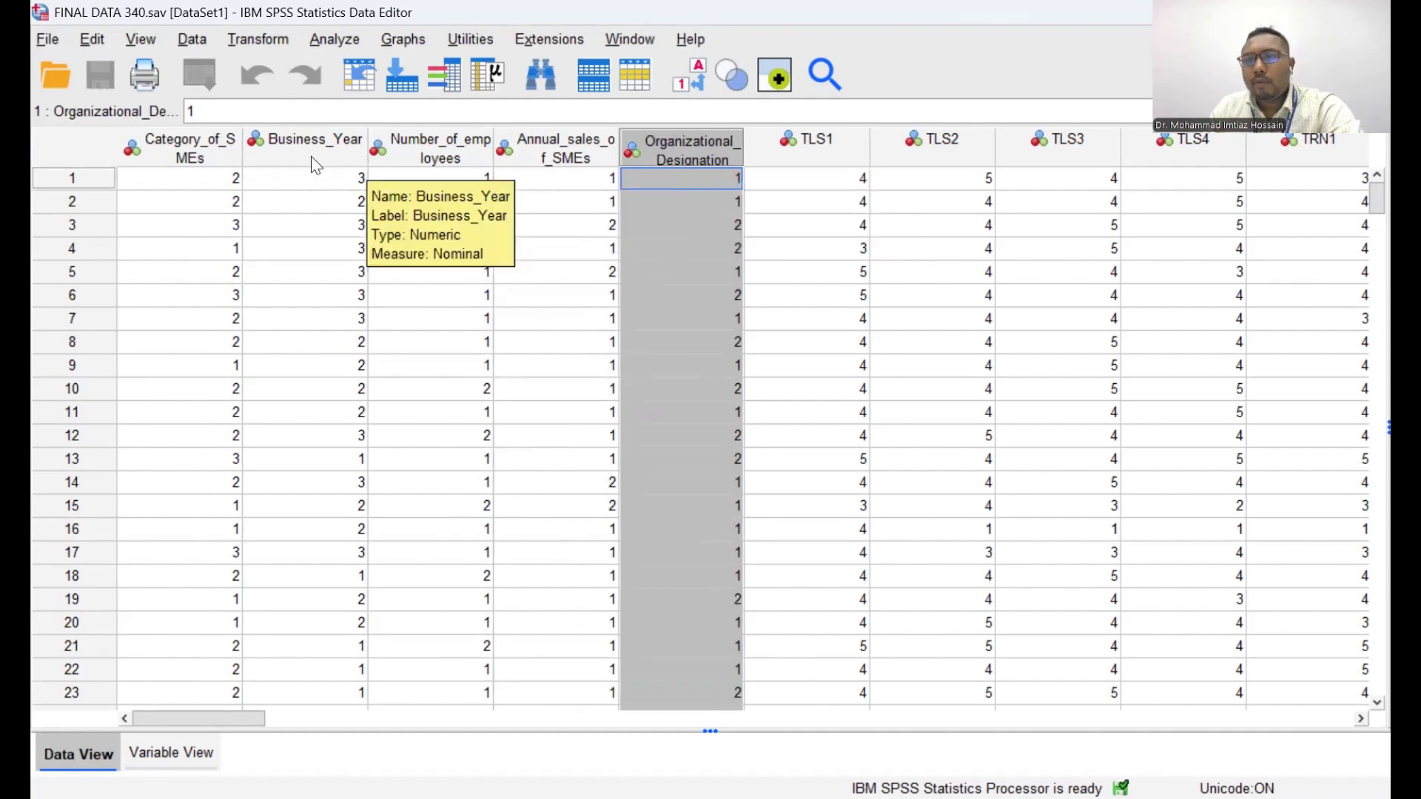
# Step: Inspect the coded response columns TLS1, TLS2 and TLS3 in the Data View
pyautogui.click(814, 148)
pyautogui.click(895, 145)
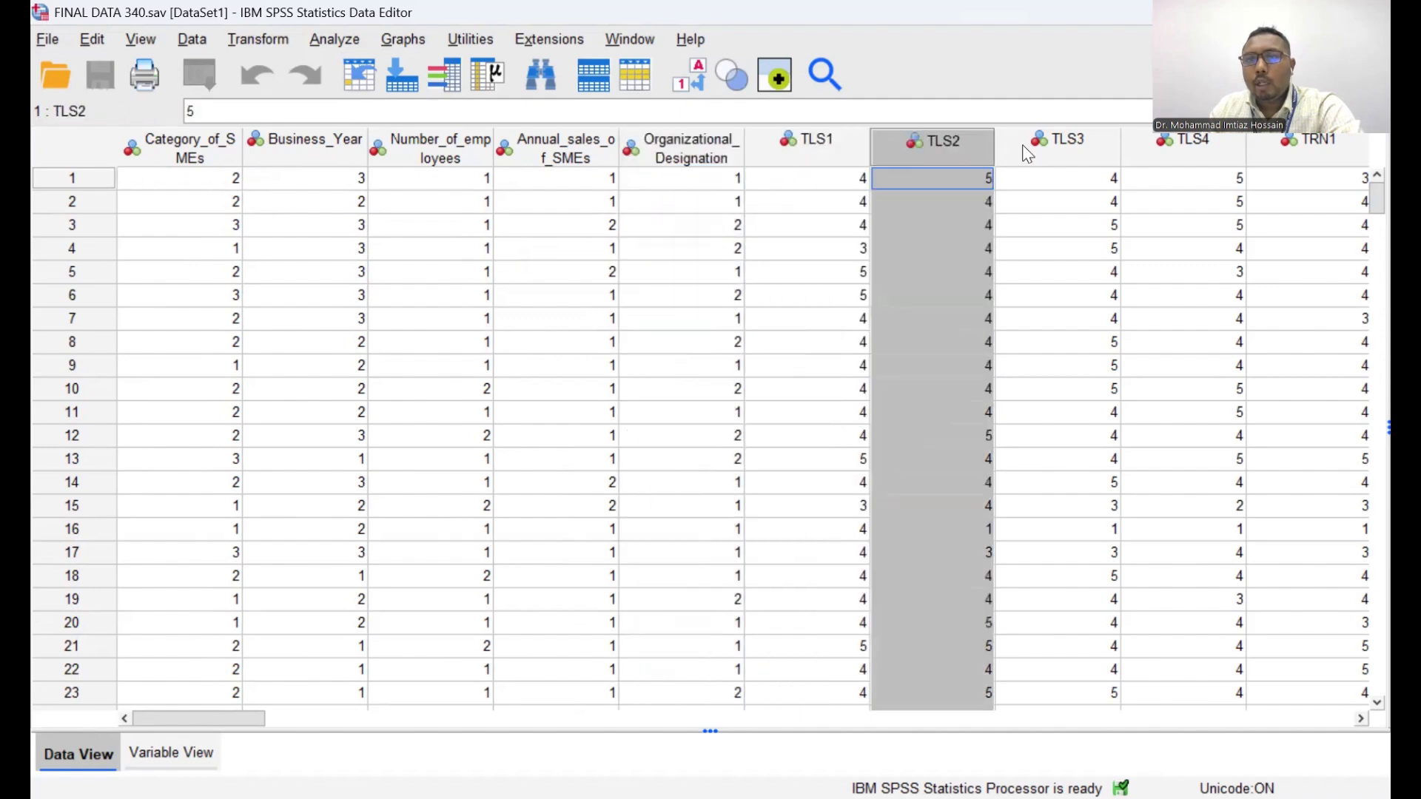
pyautogui.click(1024, 148)
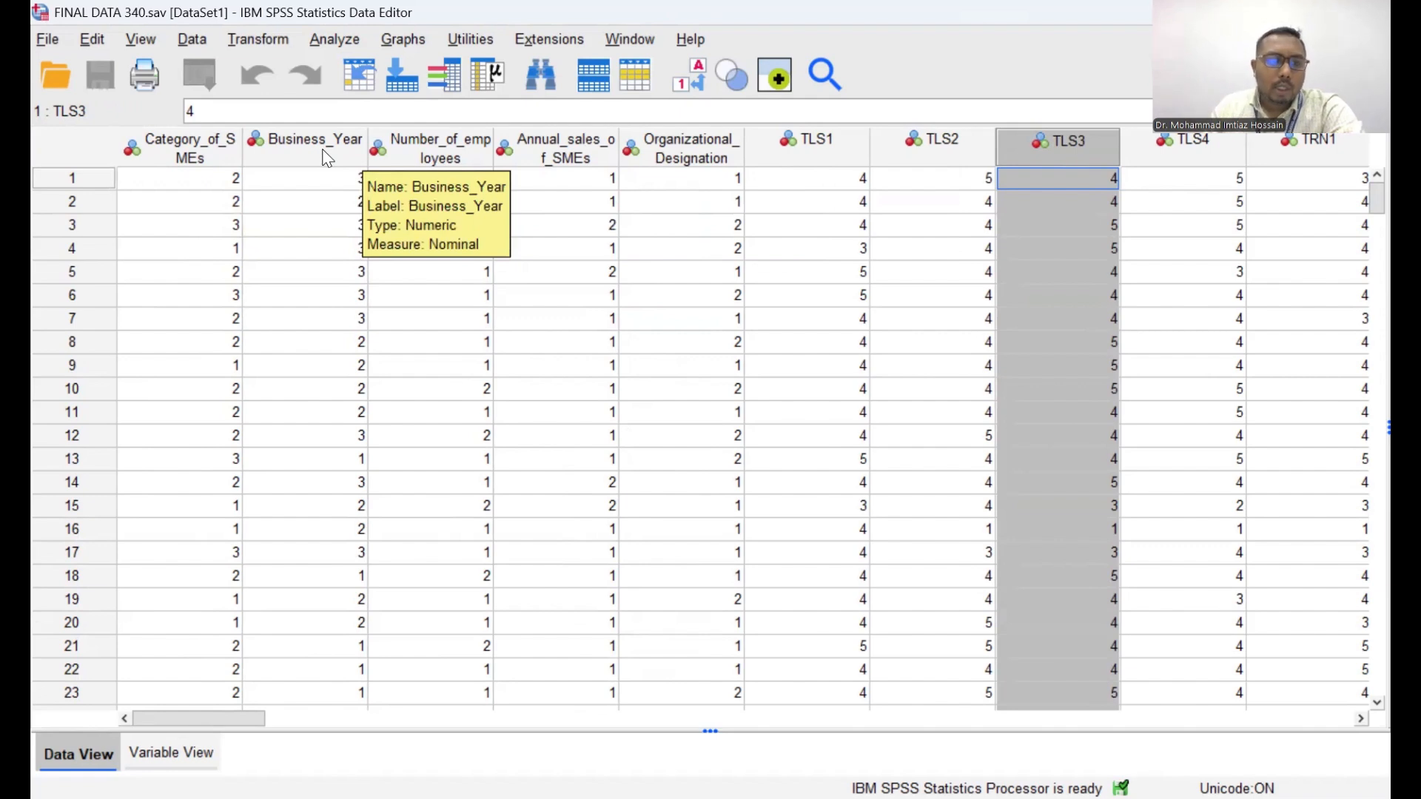
# Step: Switch to the Variable View and open the value labels of the Category_of_SMEs variable
pyautogui.click(171, 753)
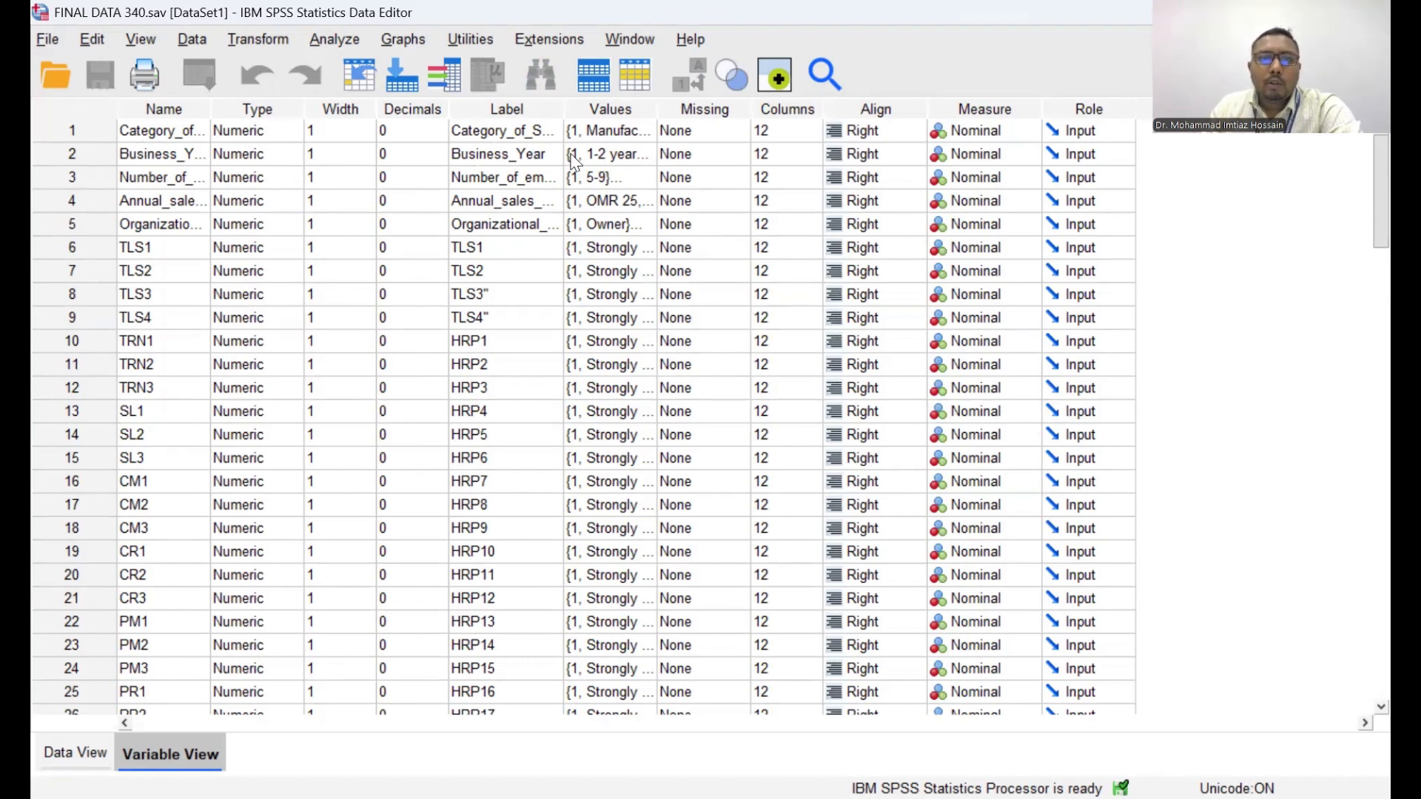
pyautogui.click(652, 137)
pyautogui.click(648, 133)
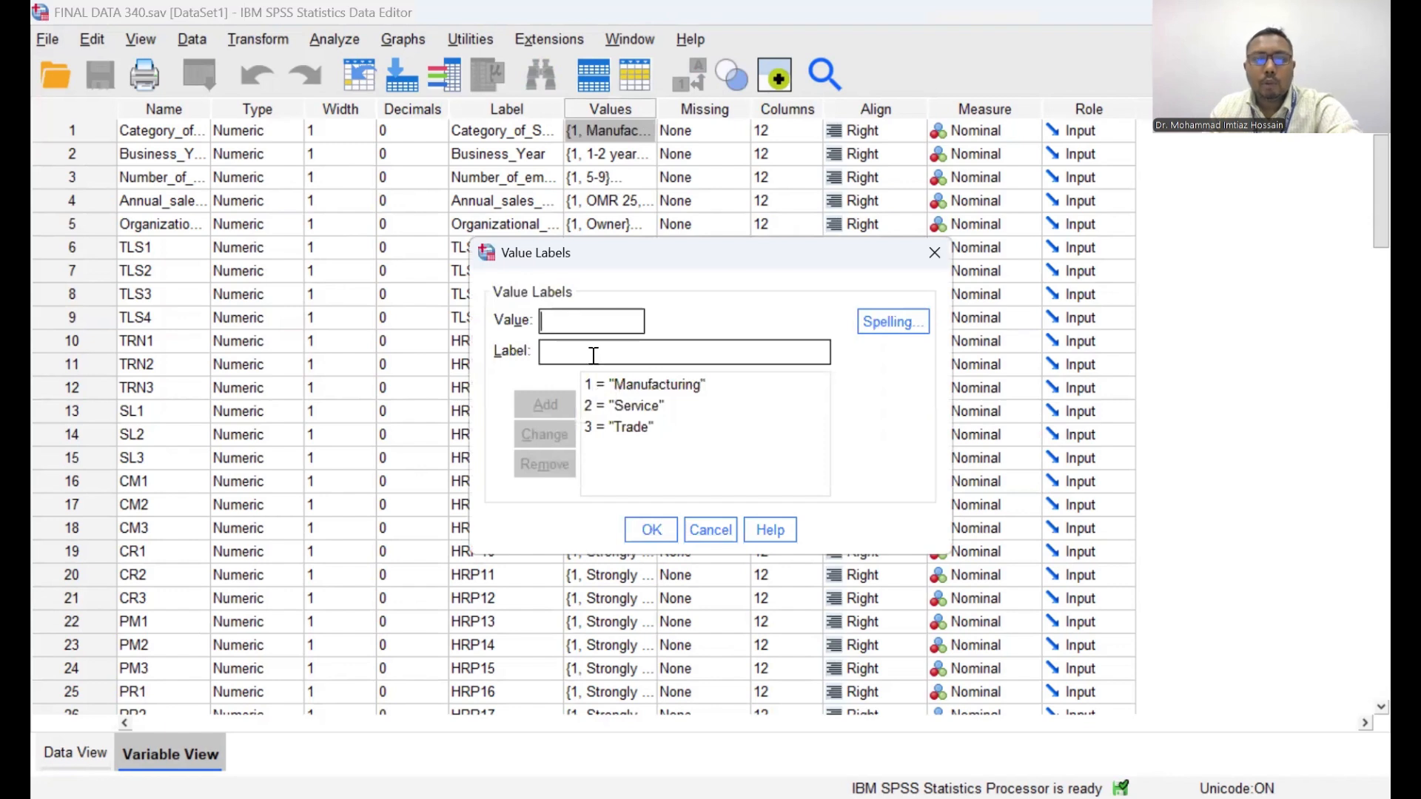
# Step: Demonstrate a value label entry with value 1 and label Male, and clear the label text without adding it
pyautogui.write('1')
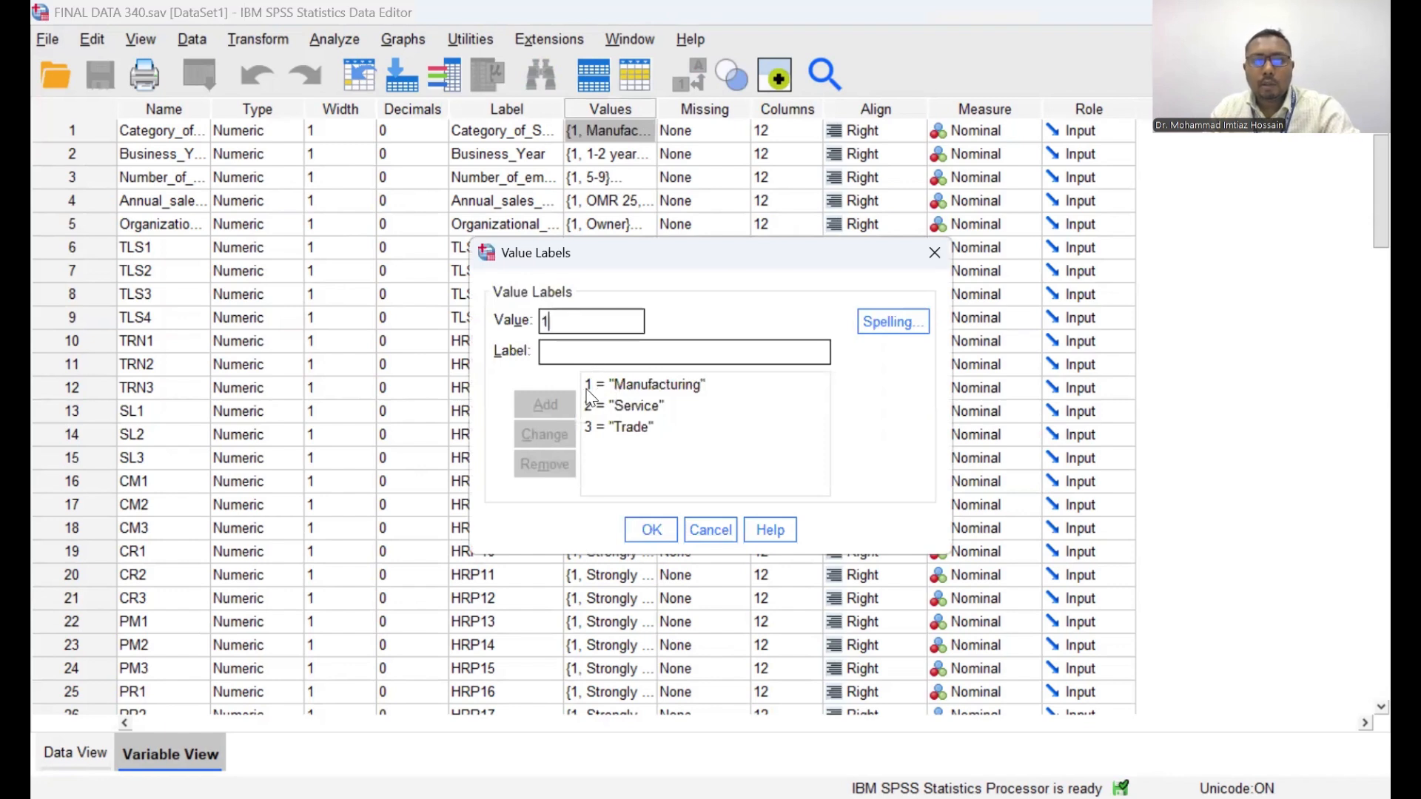
pyautogui.click(581, 360)
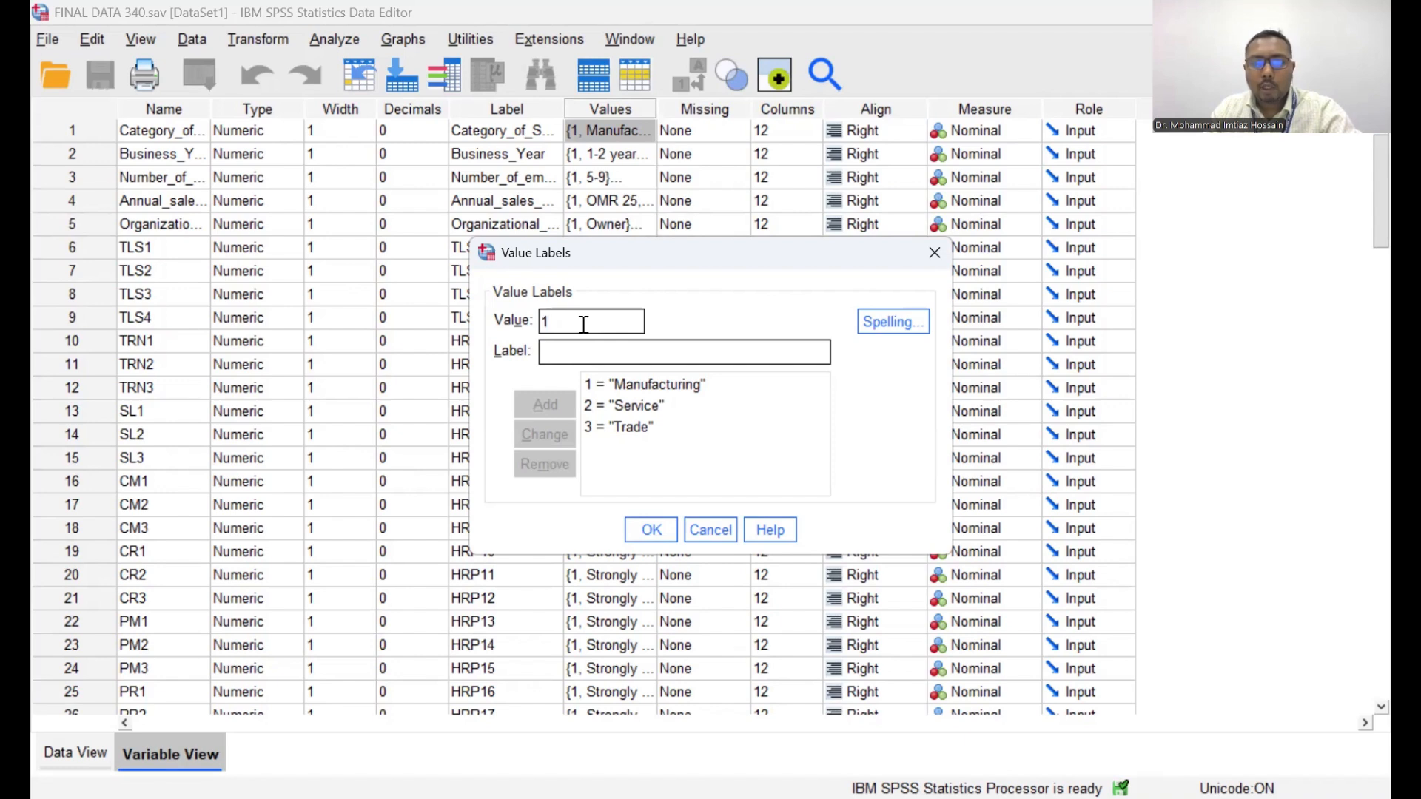
pyautogui.click(581, 348)
pyautogui.write('N')
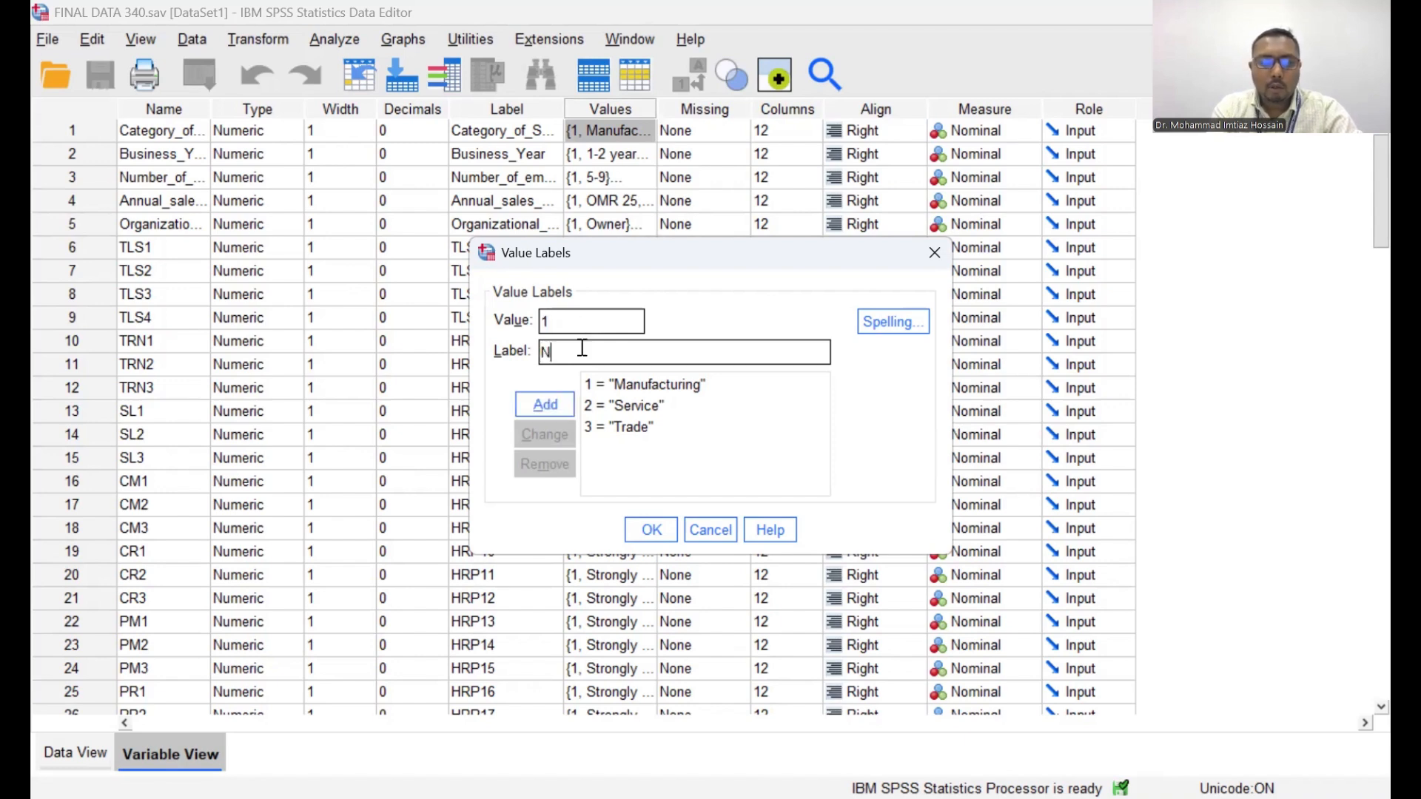
pyautogui.press('BackSpace')
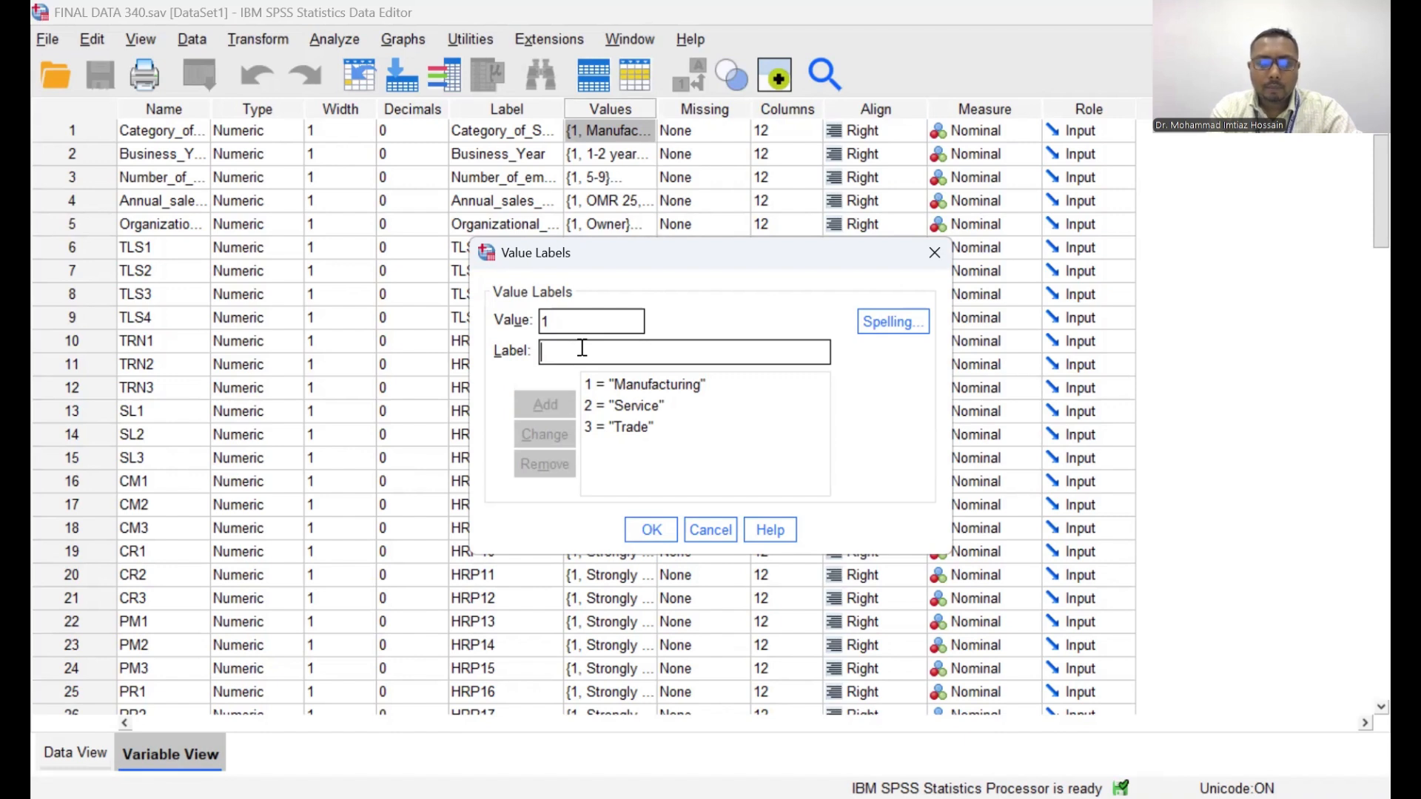
pyautogui.write('Male')
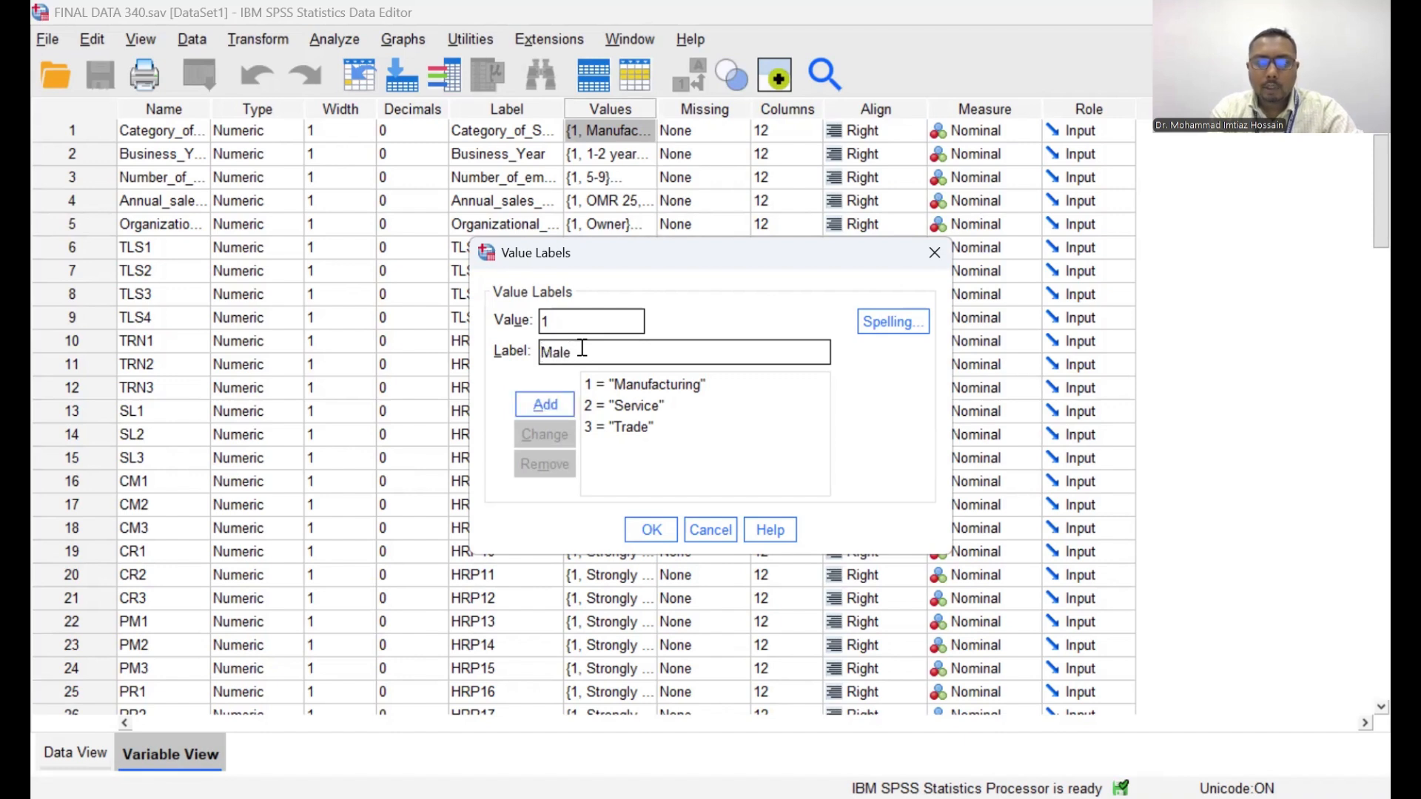
pyautogui.press('BackSpace')
pyautogui.press('BackSpace')
pyautogui.press('BackSpace')
pyautogui.press('BackSpace')
# Step: Demonstrate an entry with value 2 and label Female, clear both fields and close the value labels without saving
pyautogui.click(605, 325)
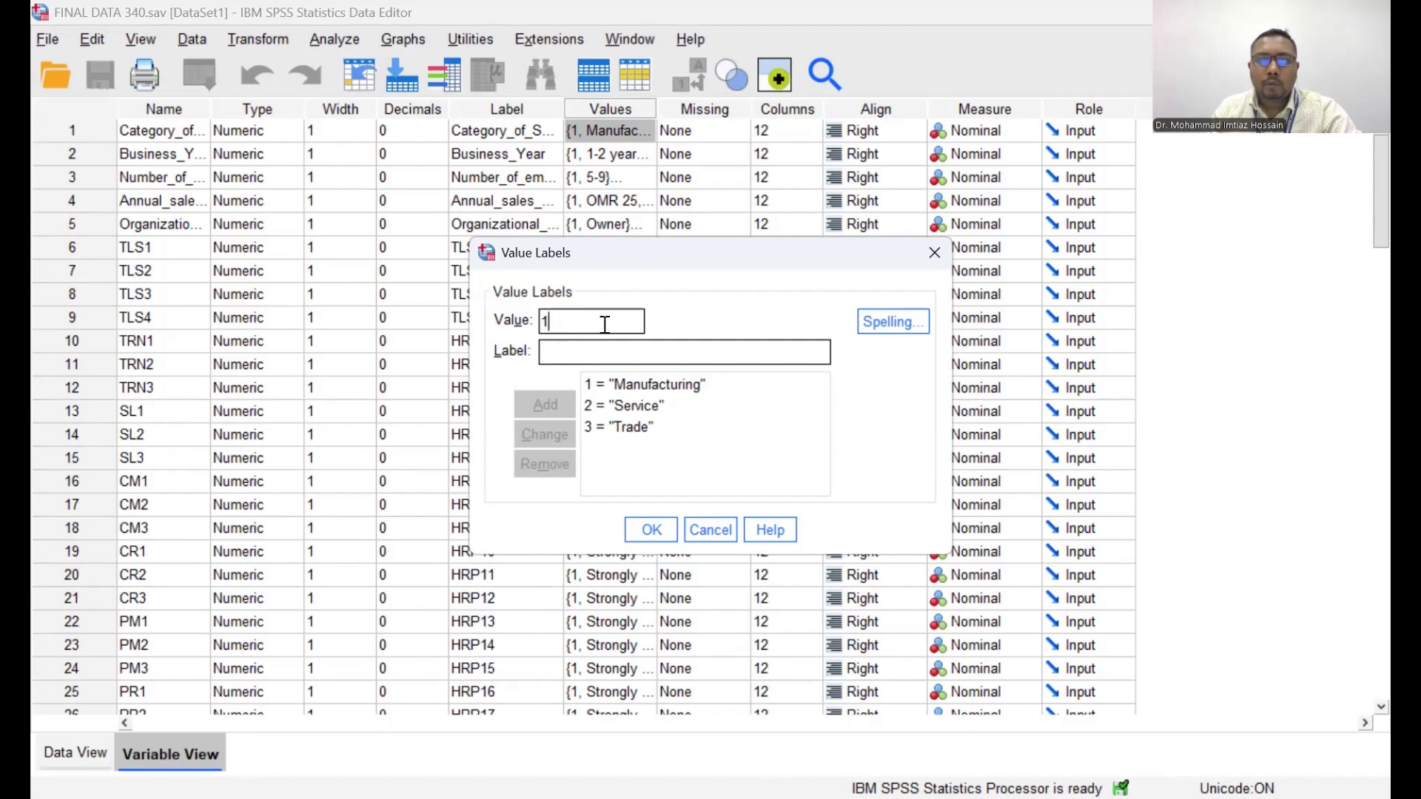
pyautogui.press('BackSpace')
pyautogui.write('2')
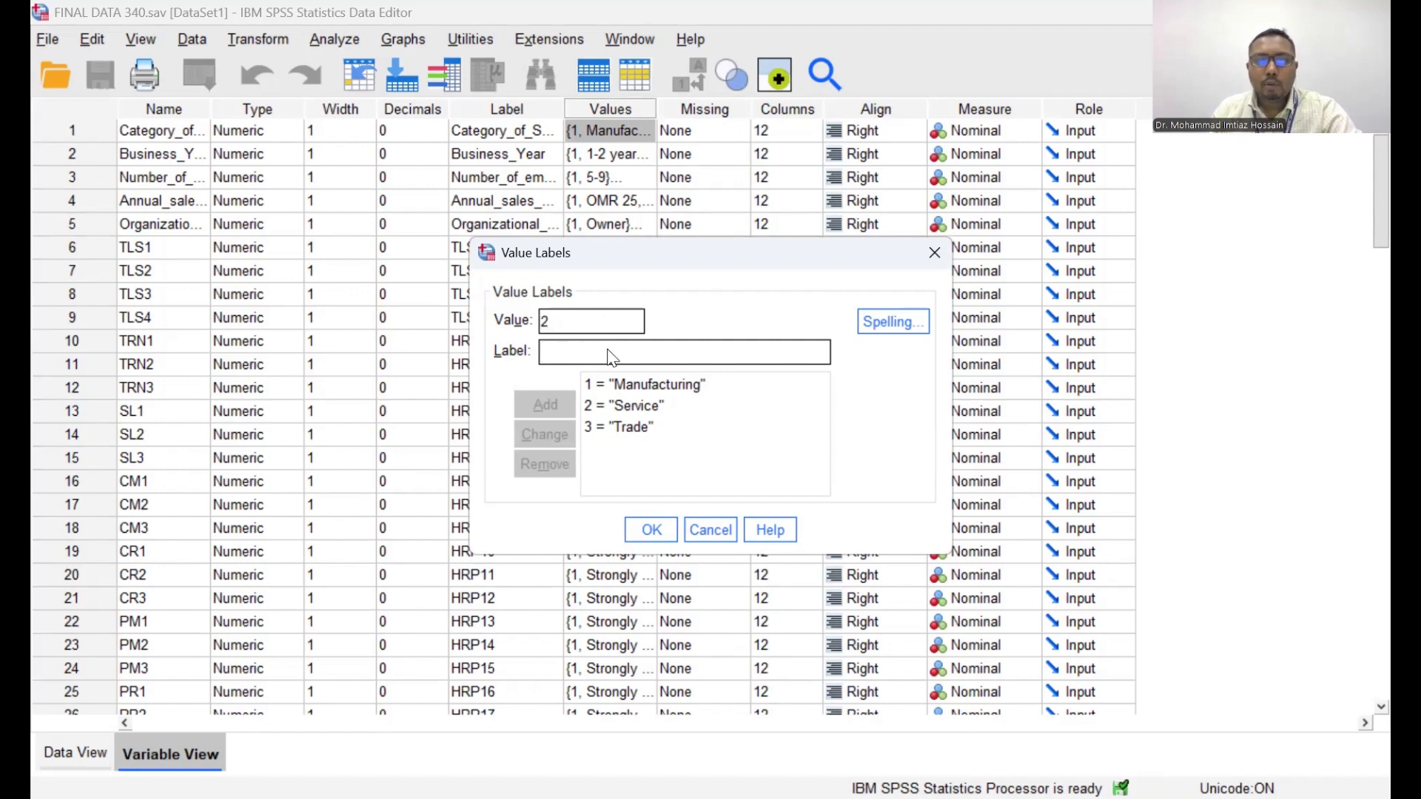
pyautogui.click(607, 358)
pyautogui.write('Female')
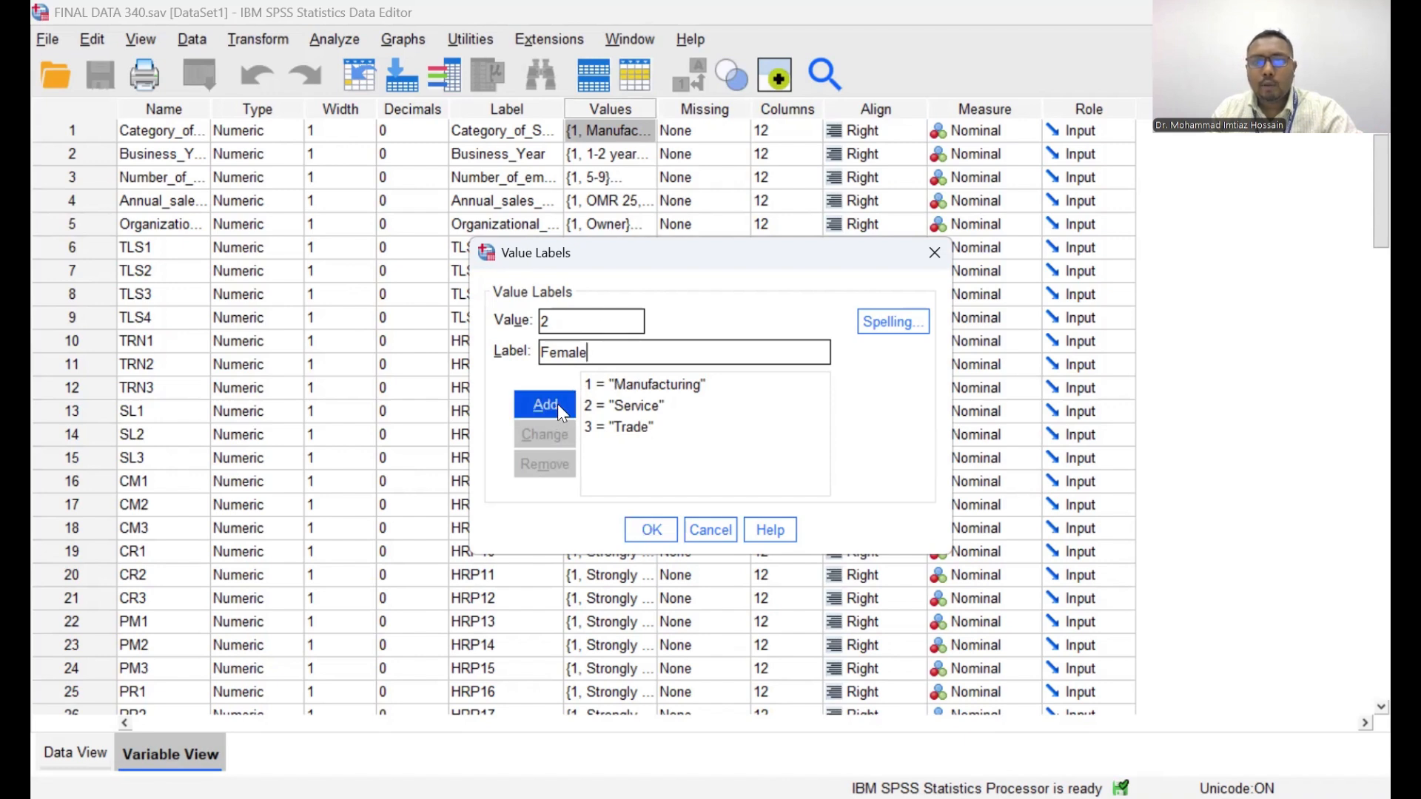
pyautogui.moveTo(605, 354); pyautogui.dragTo(539, 359)
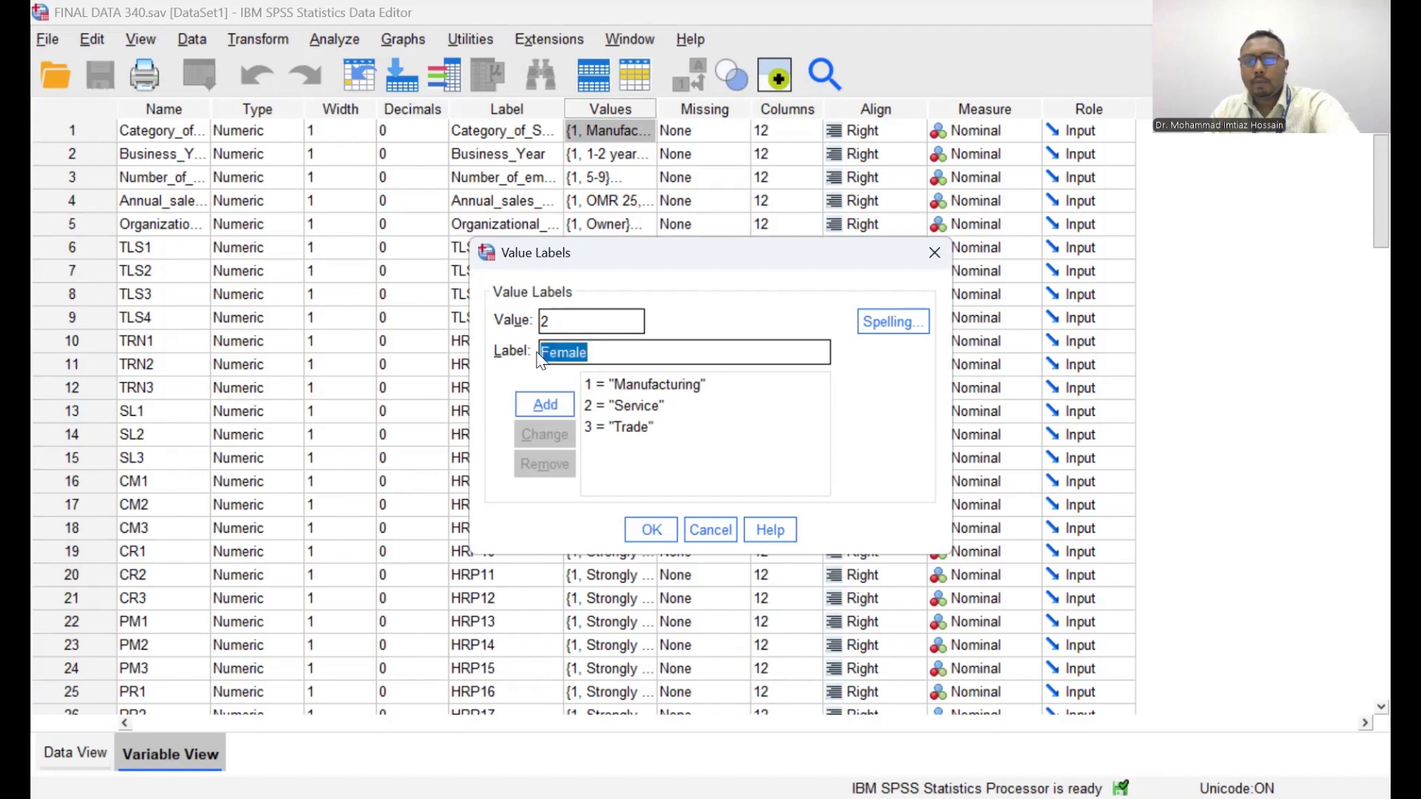
pyautogui.press('BackSpace')
pyautogui.moveTo(625, 324); pyautogui.dragTo(540, 324)
pyautogui.press('BackSpace')
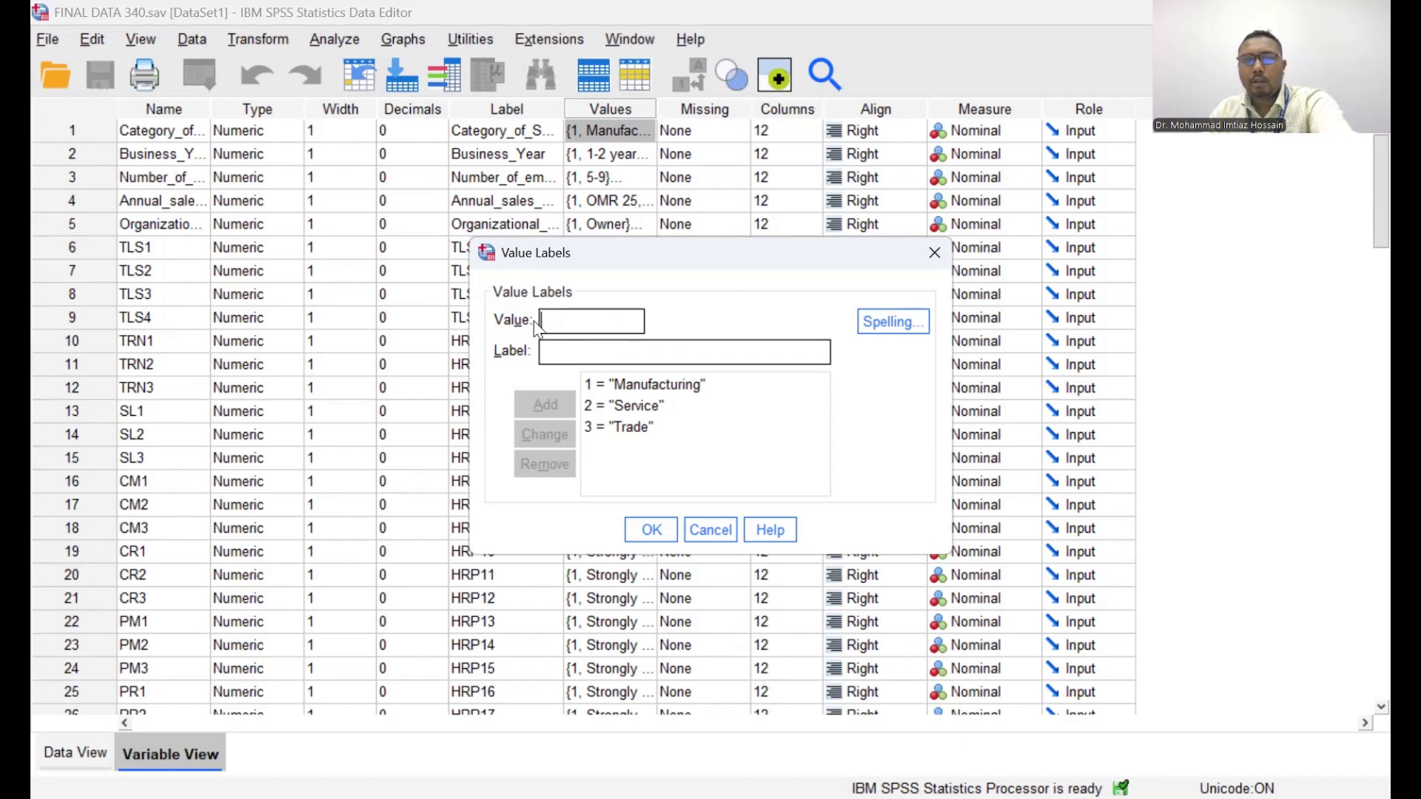
pyautogui.click(710, 530)
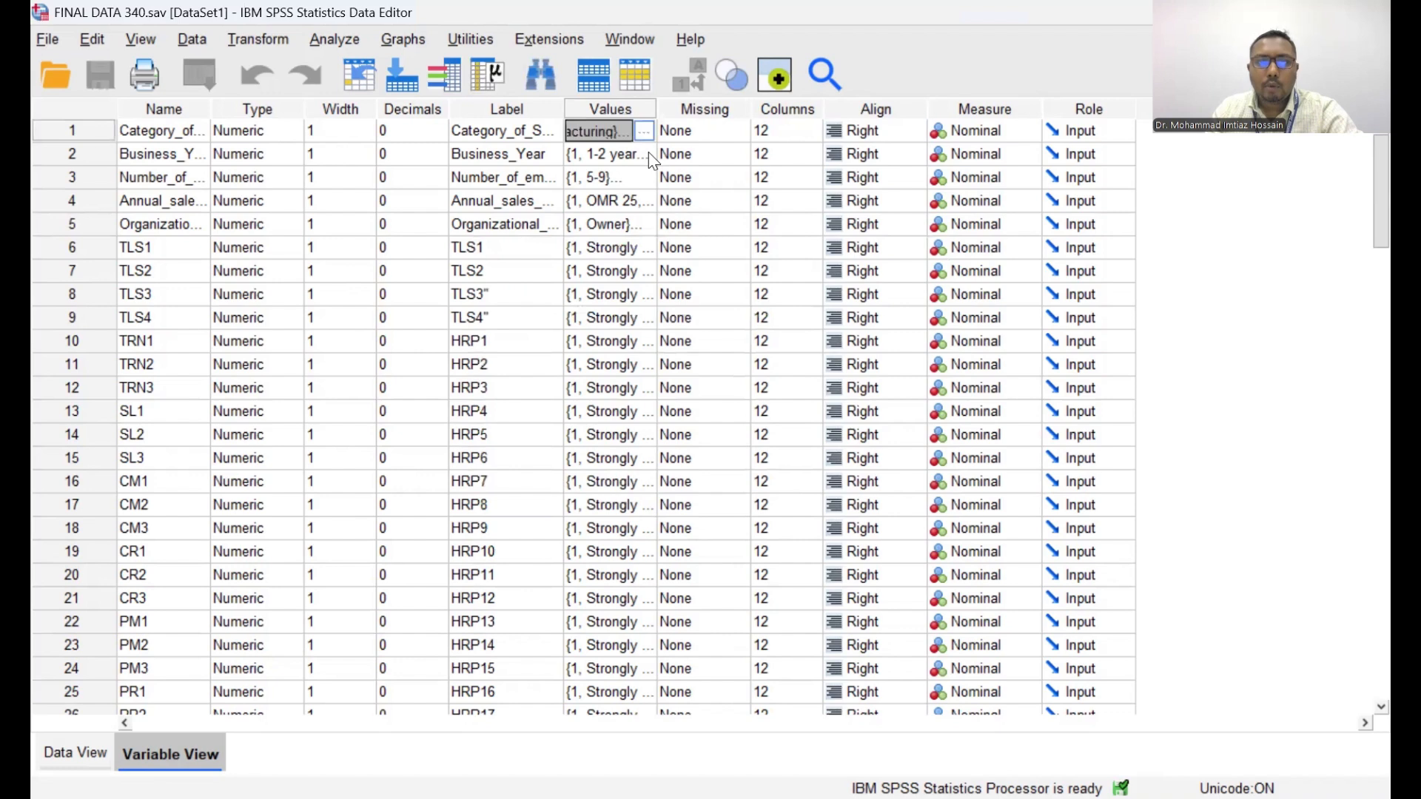
# Step: Inspect the value labels of the Business_Year variable and close them without changes
pyautogui.click(648, 156)
pyautogui.click(644, 155)
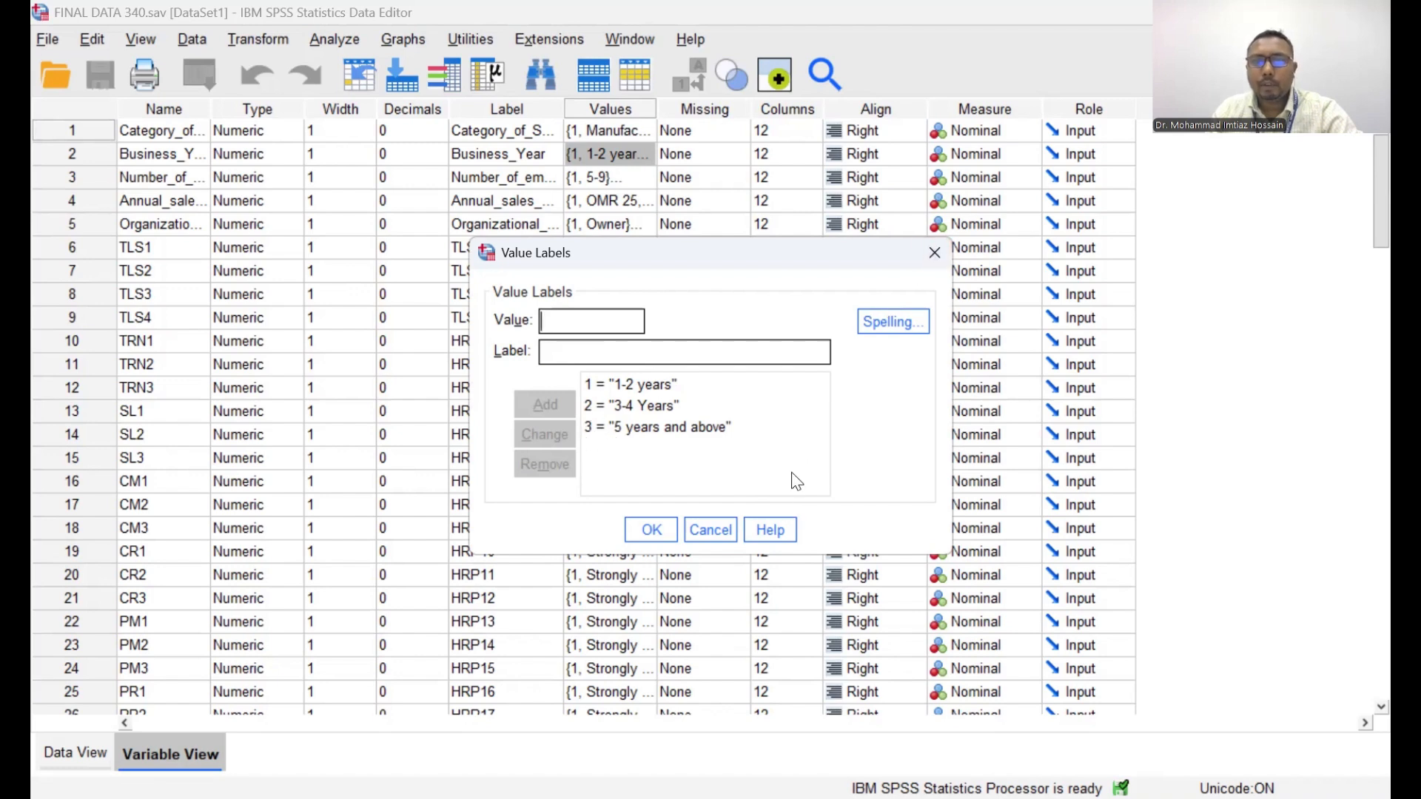
pyautogui.click(722, 530)
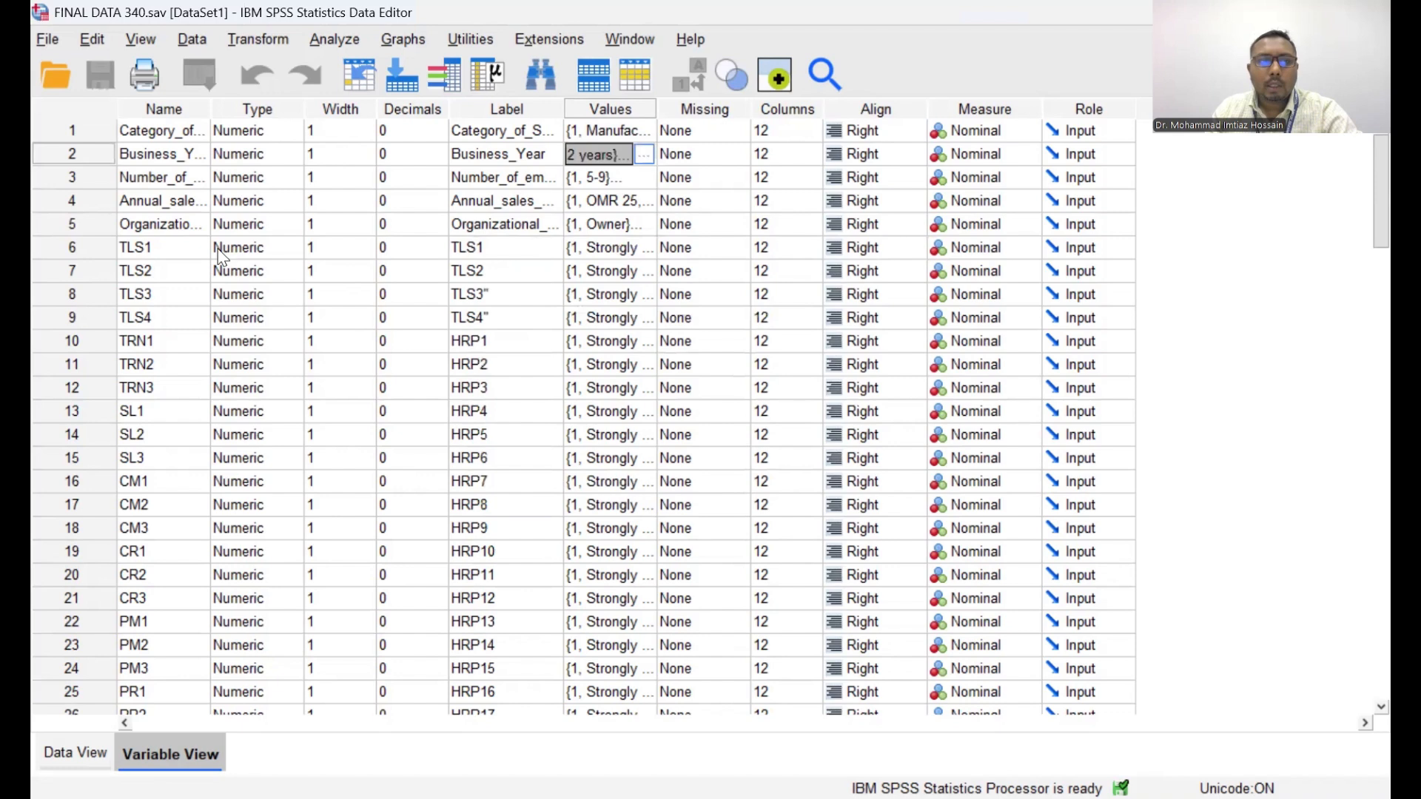
# Step: Inspect the agreement scale in the value labels of the TLS1 variable and close it without changes
pyautogui.click(144, 251)
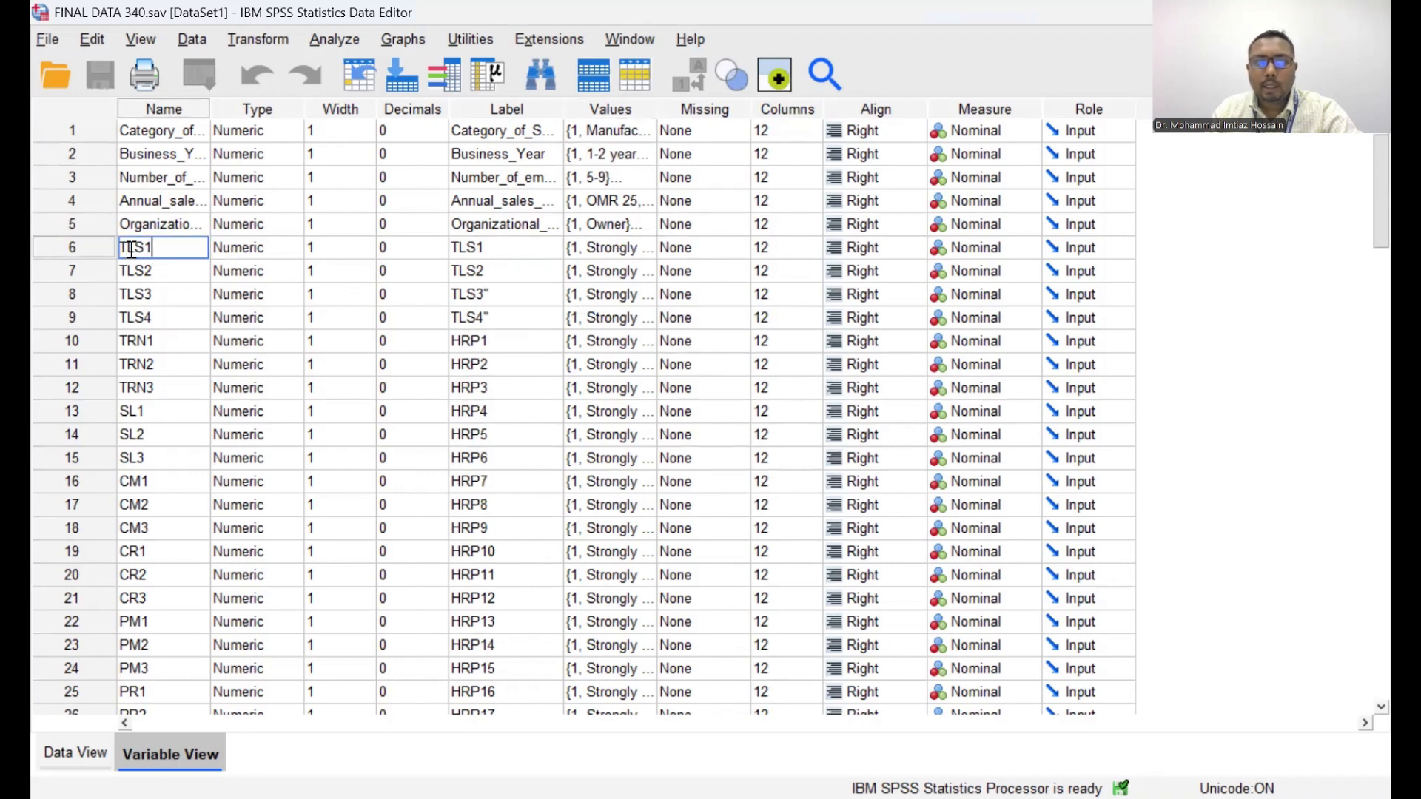
pyautogui.click(641, 250)
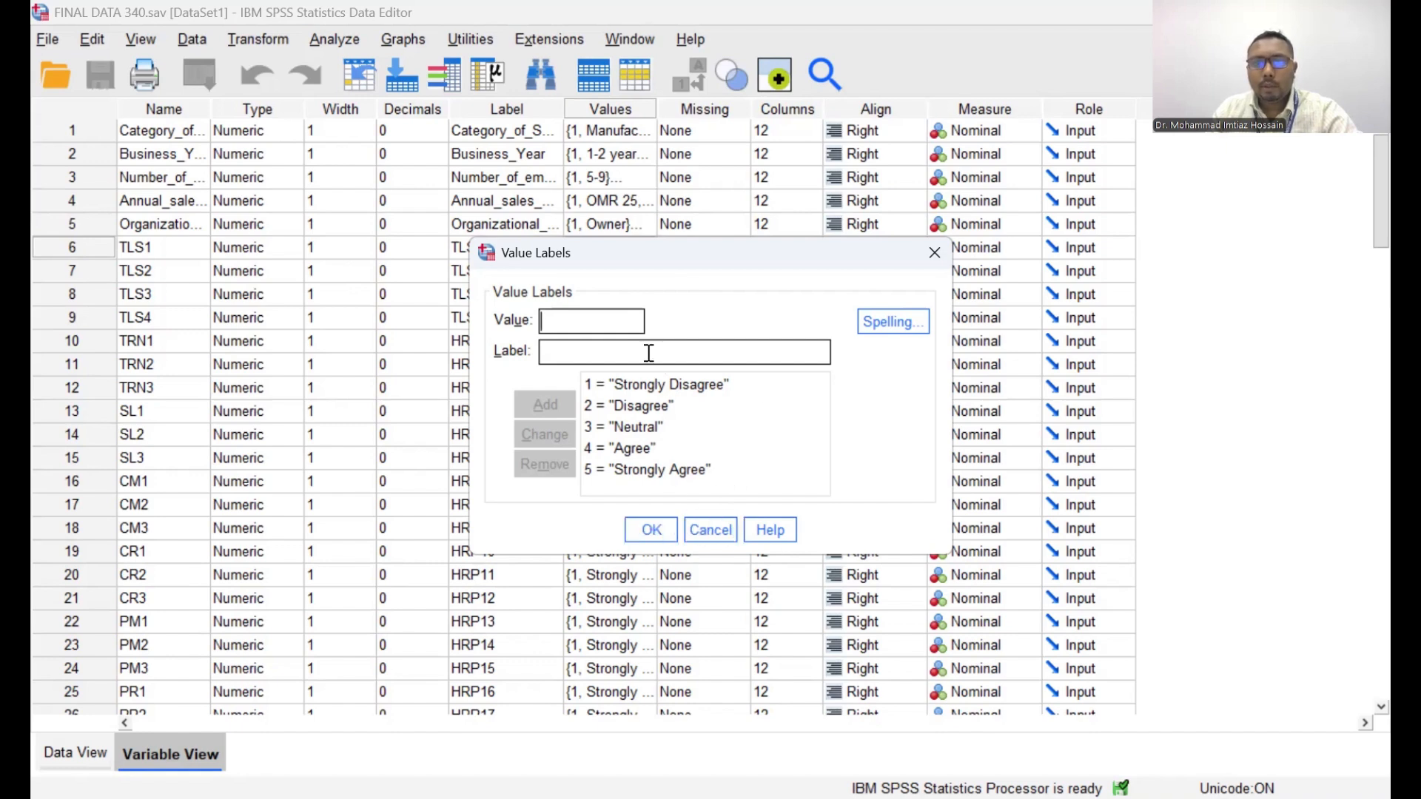
pyautogui.press('Escape')
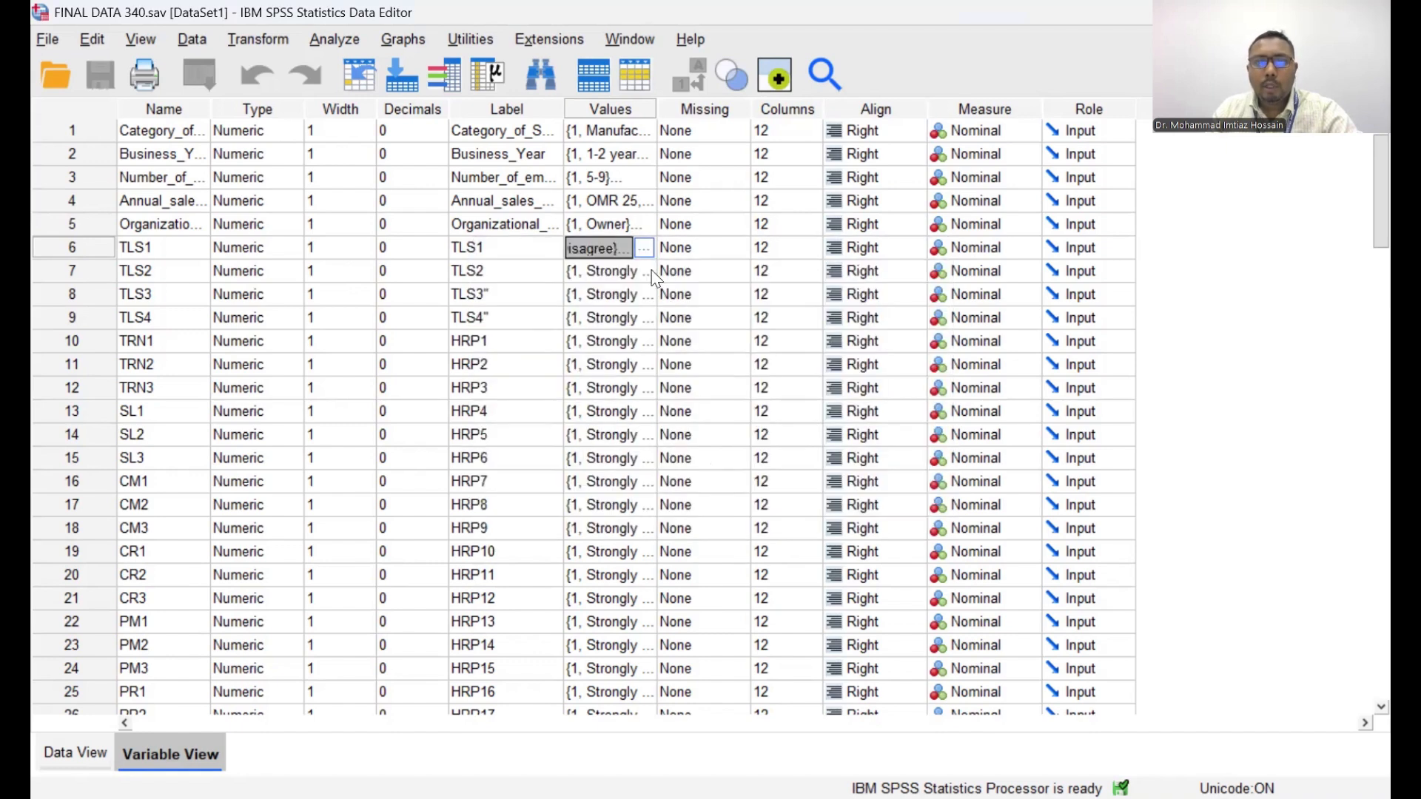
# Step: Check the value labels of the TLS2 and TLS4 variables and close them without changes
pyautogui.click(651, 271)
pyautogui.click(936, 258)
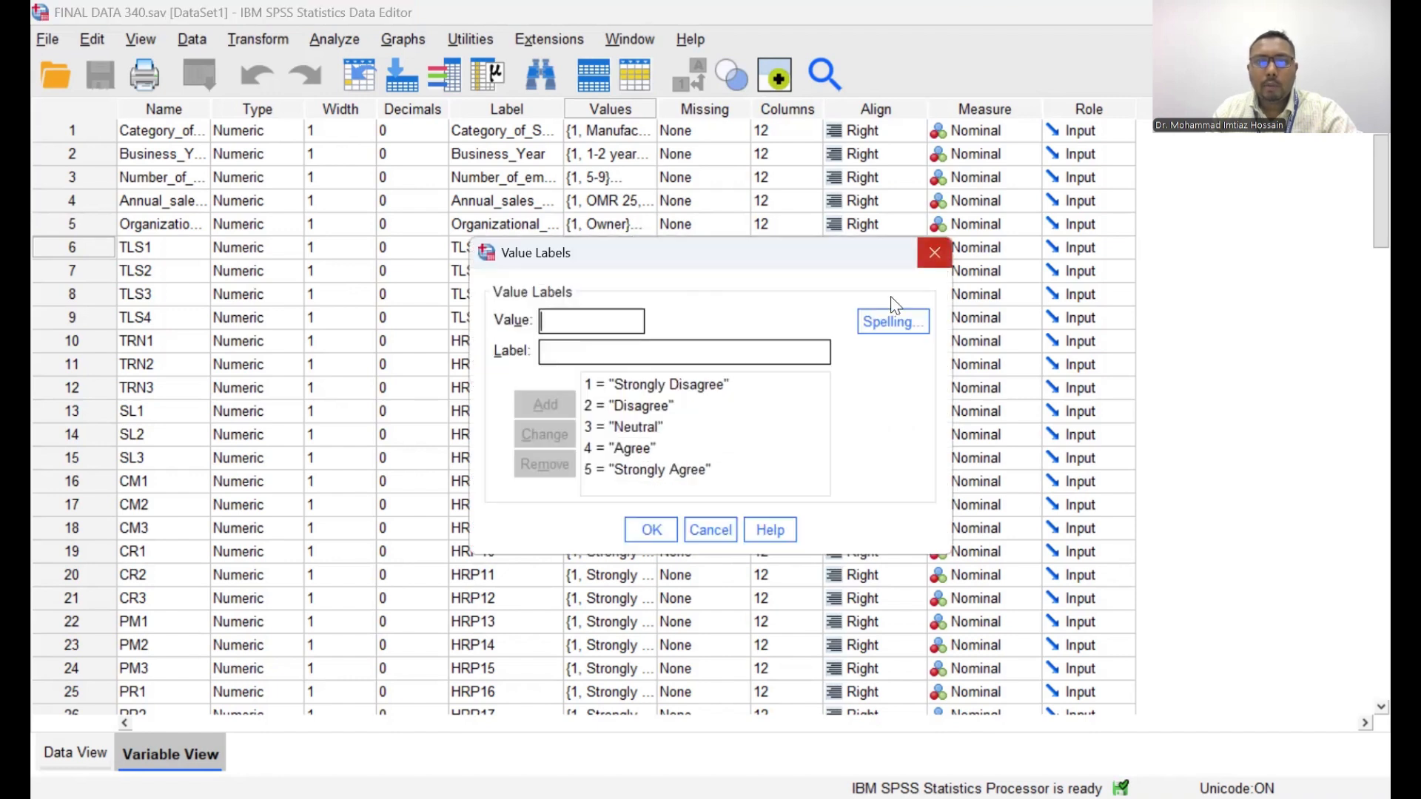
pyautogui.click(648, 317)
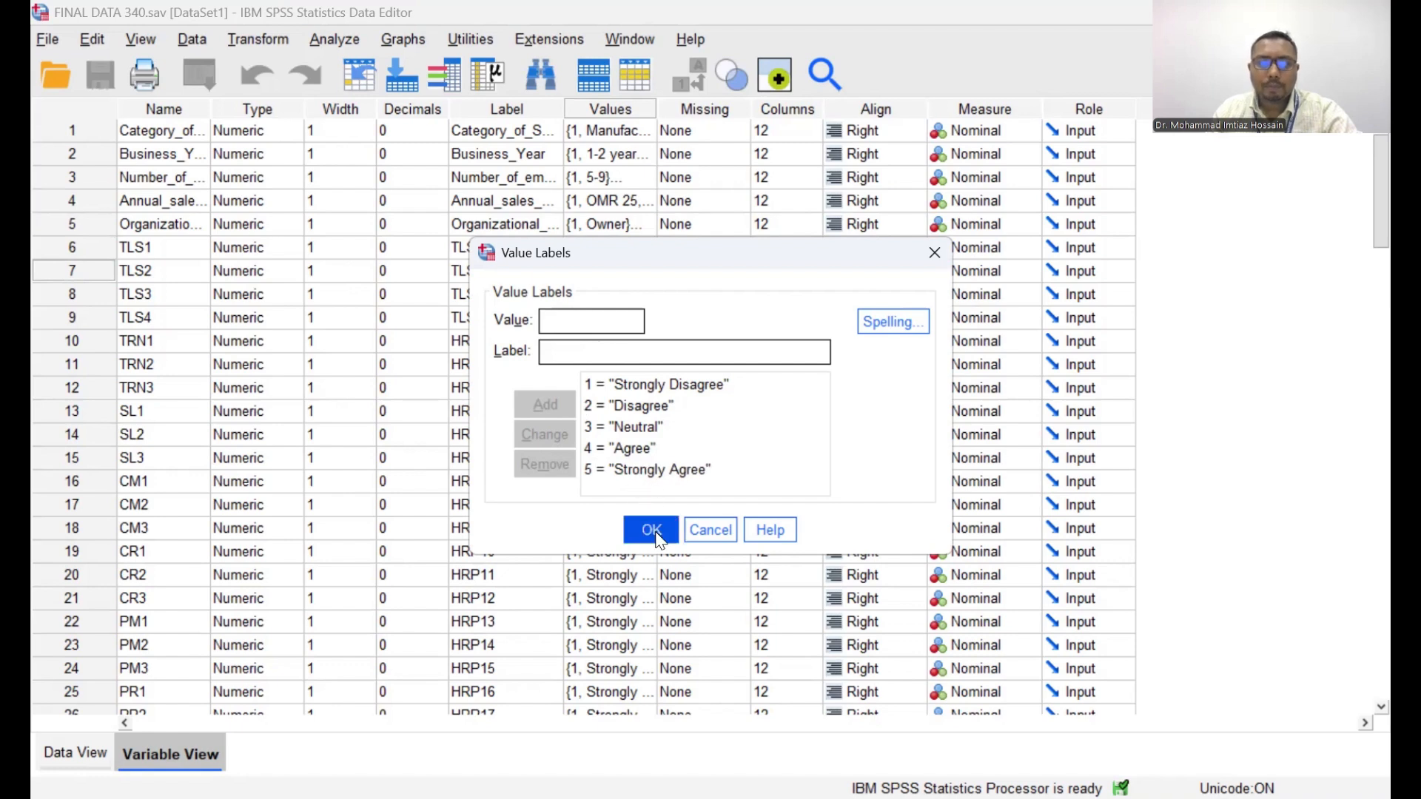
pyautogui.click(726, 530)
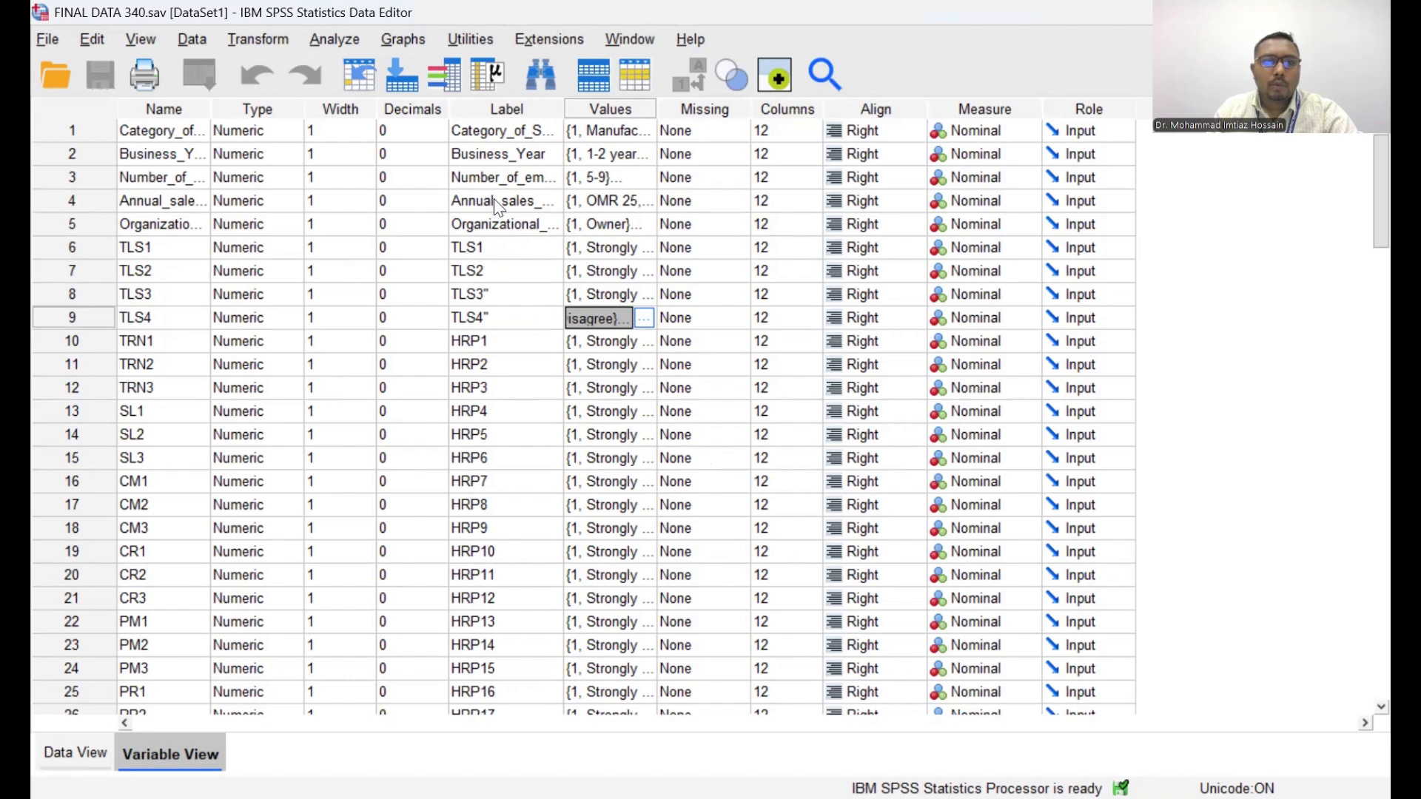
# Step: Compare the name and label entries of the TLS1 and Category_of_SMEs variables without changing them
pyautogui.click(145, 252)
pyautogui.click(148, 248)
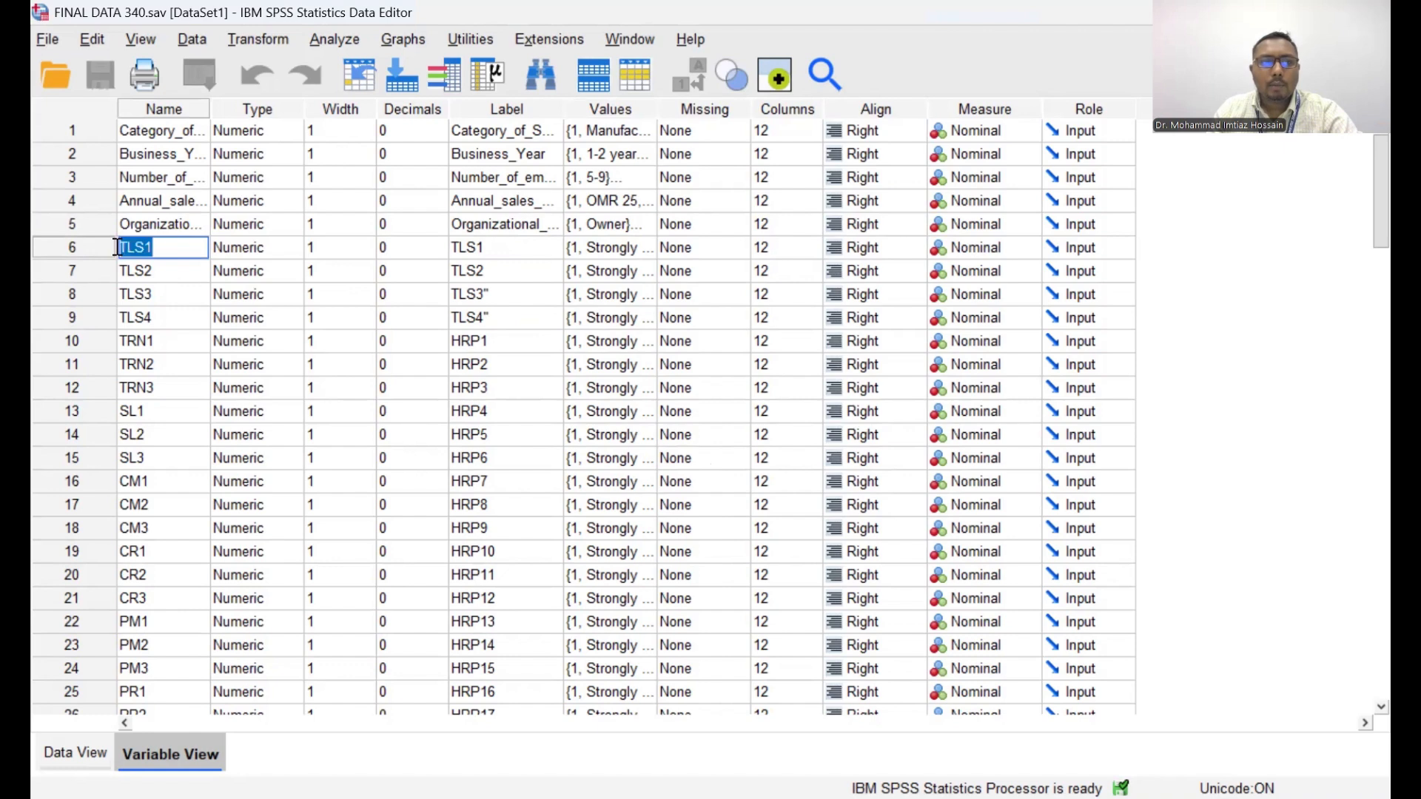
pyautogui.click(474, 249)
pyautogui.click(169, 127)
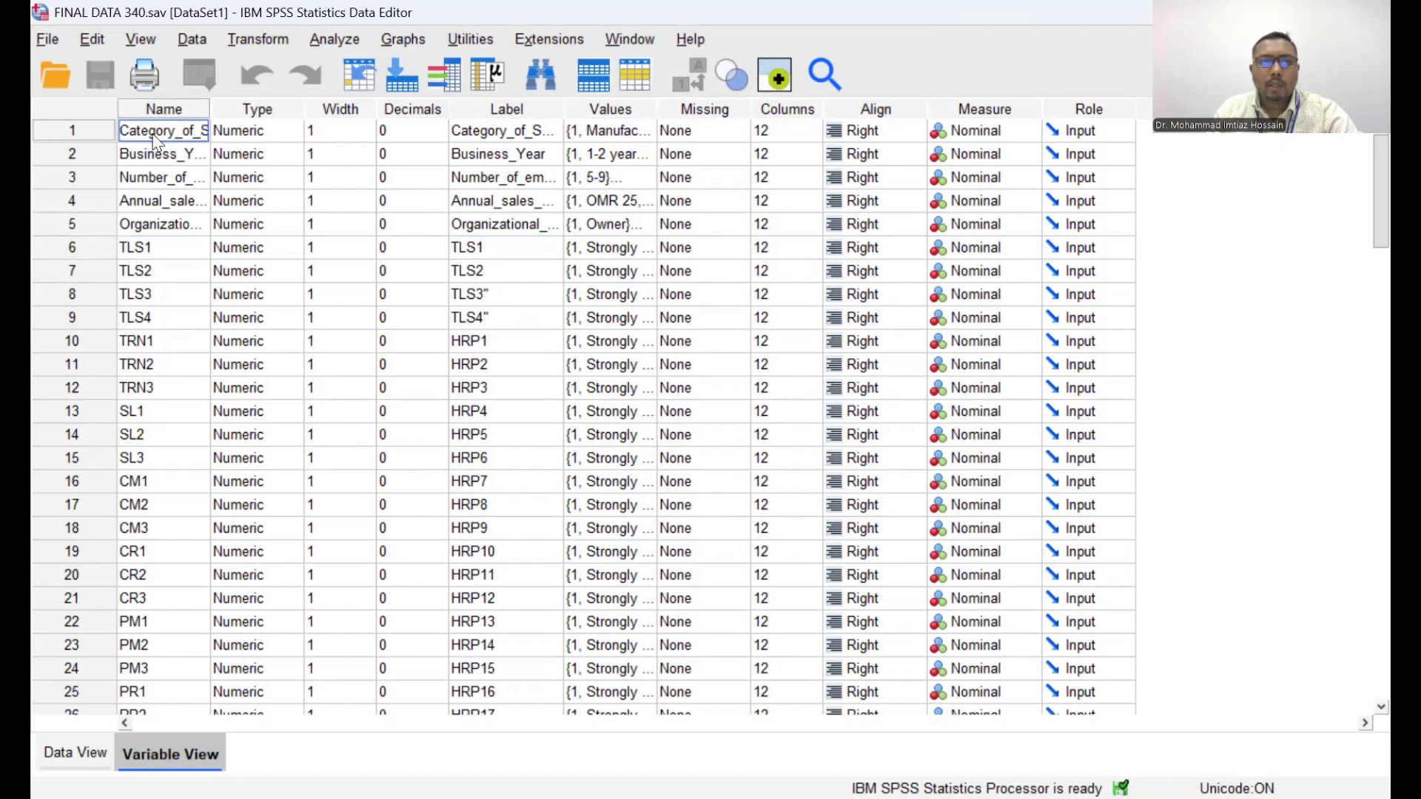
pyautogui.click(518, 130)
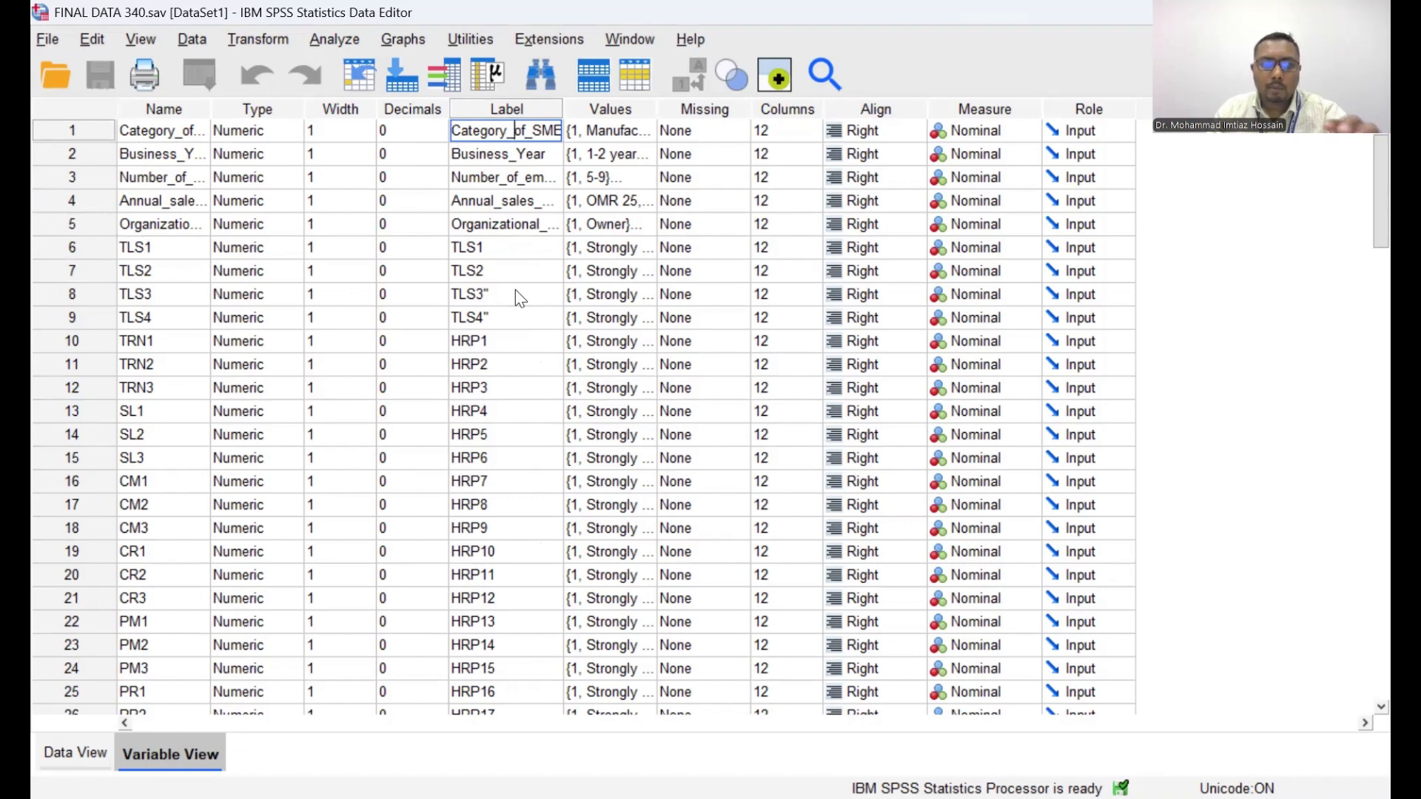
# Step: Inspect the missing-value settings of the Organizational_Designation, TLS1 and Category_of_SMEs variables
pyautogui.click(660, 227)
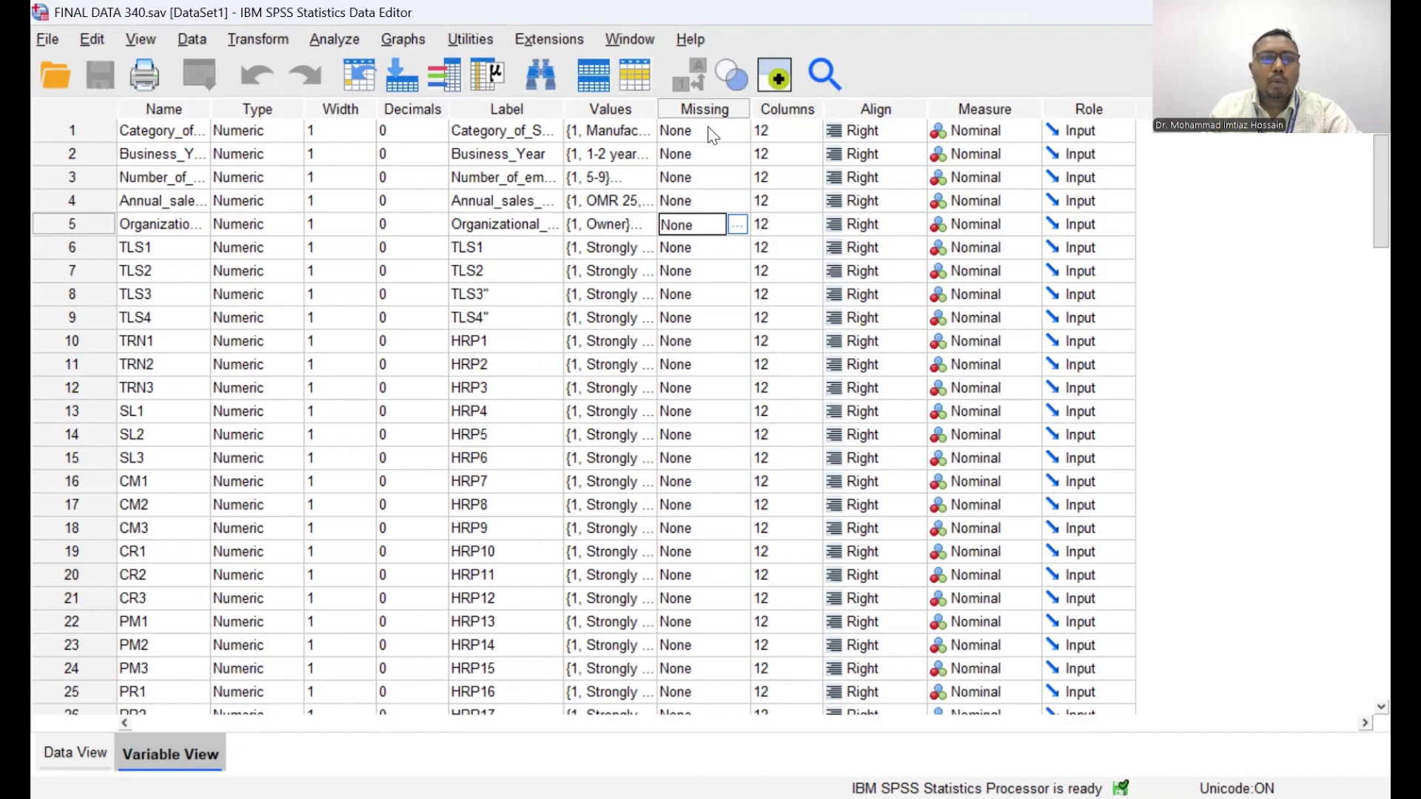
pyautogui.click(679, 251)
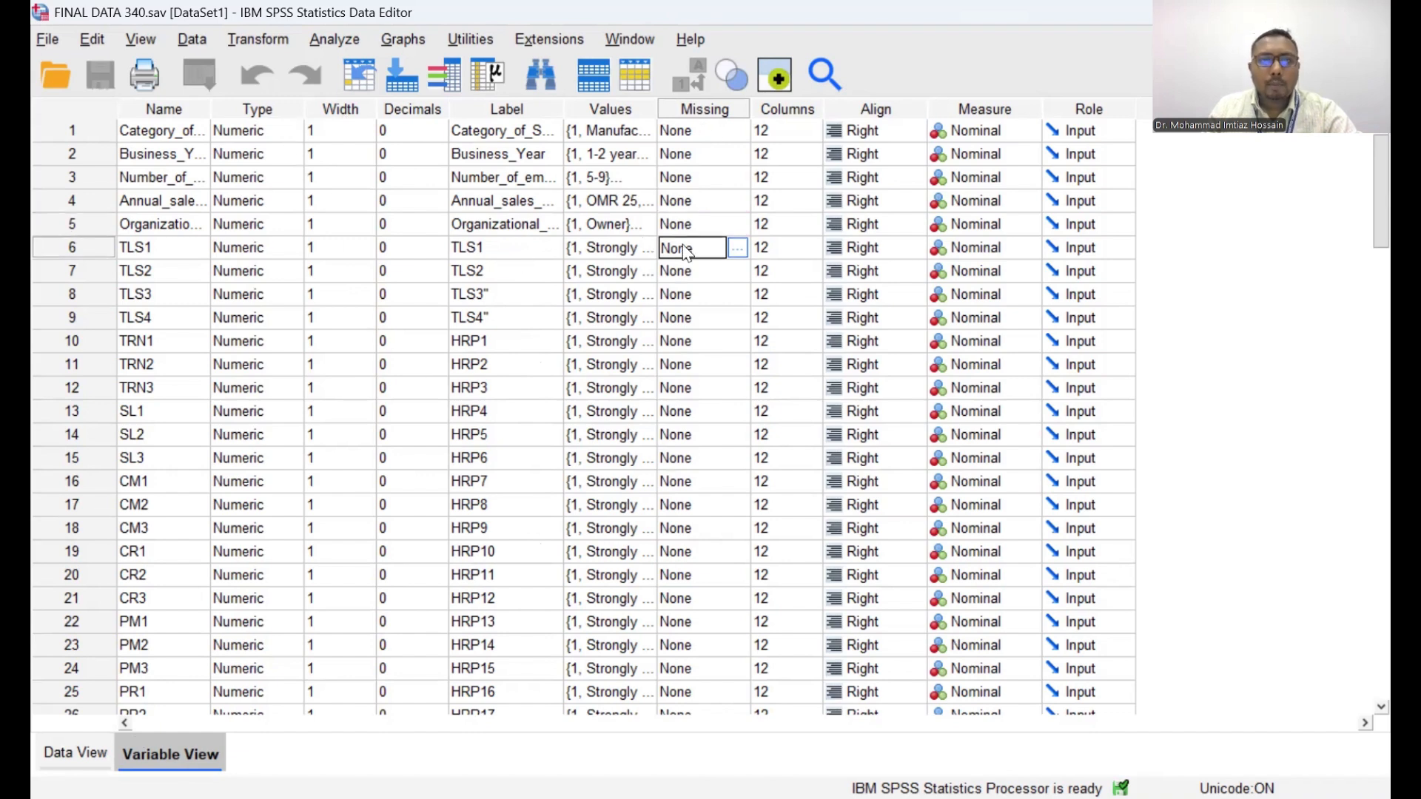
pyautogui.click(698, 139)
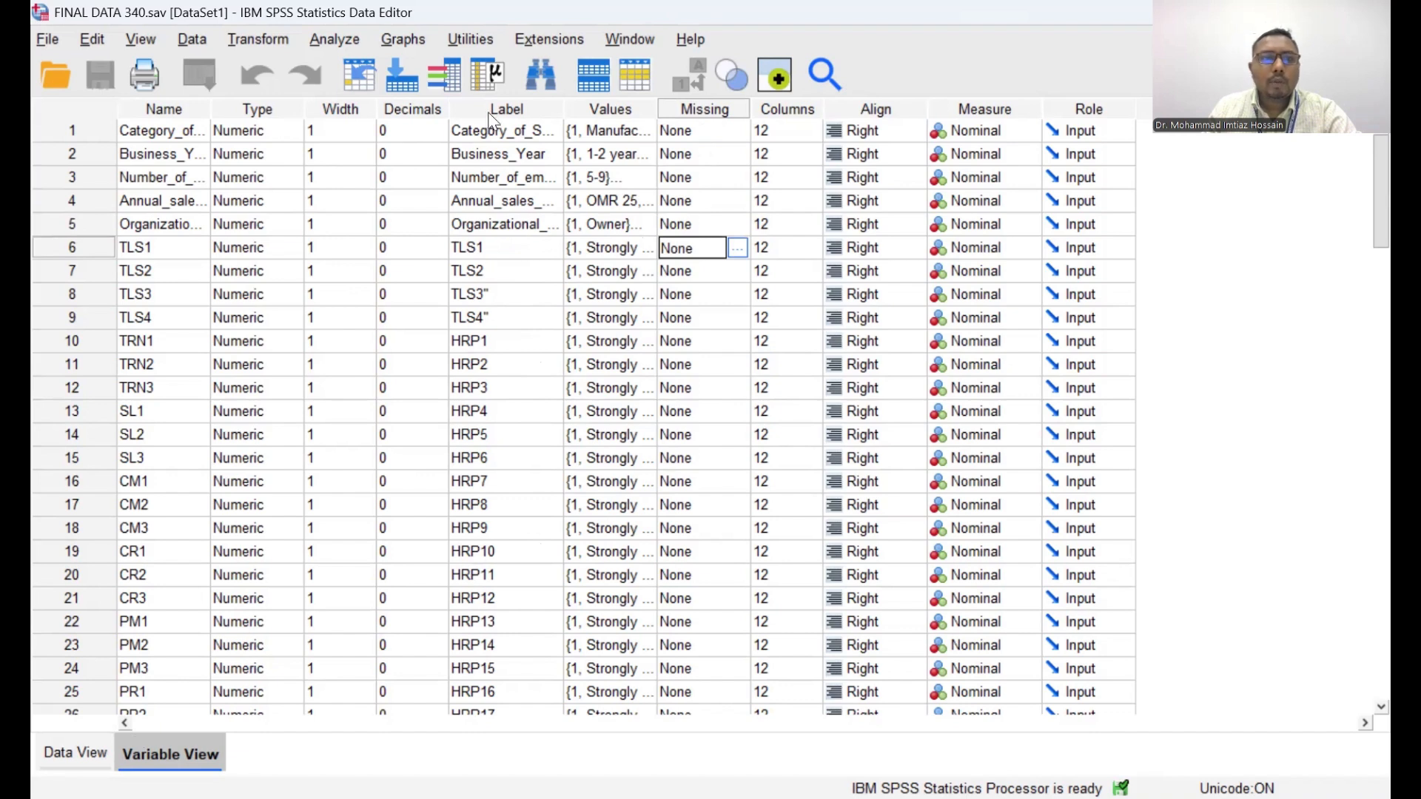
# Step: Start a Compute Variable expression with the Mean function from the All group and clear its placeholder arguments
pyautogui.click(258, 39)
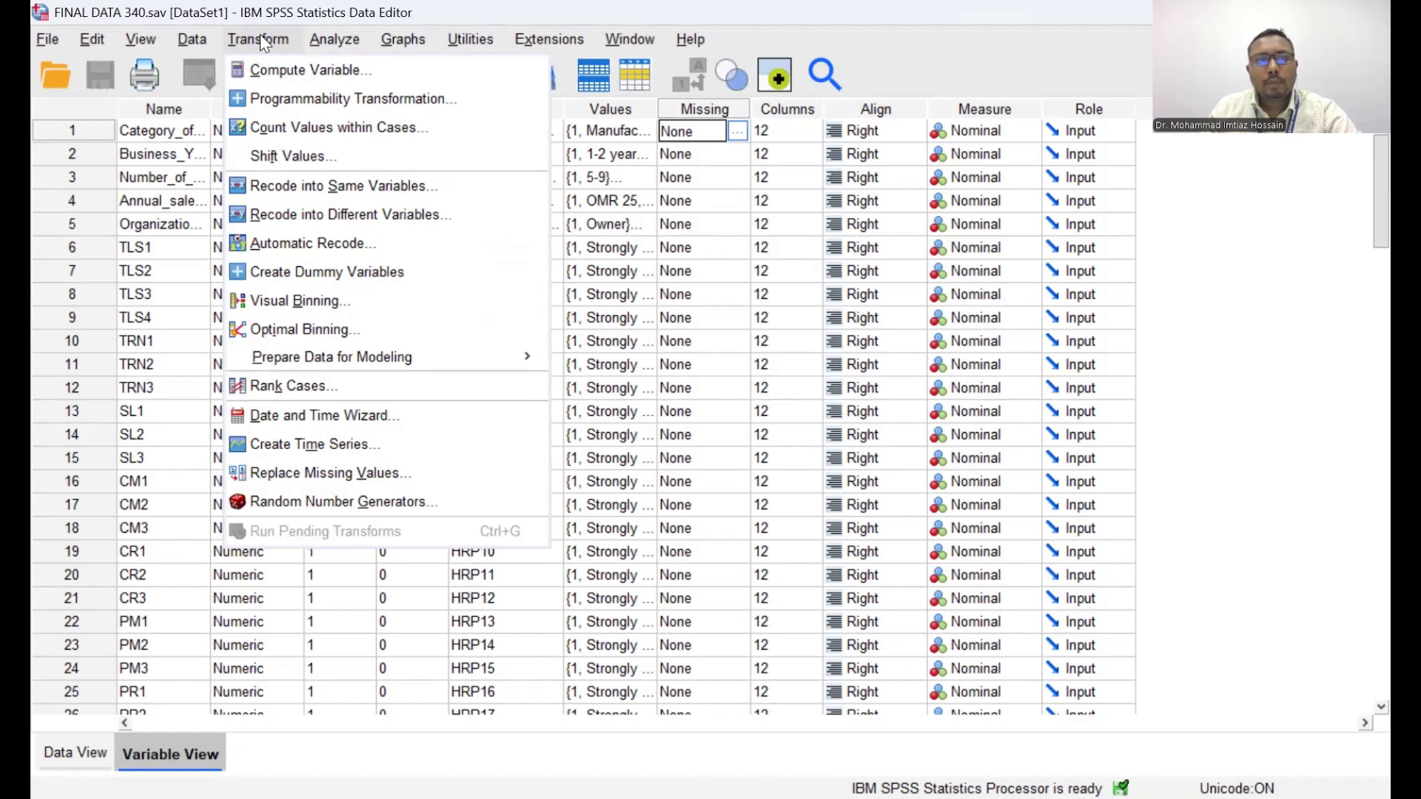
pyautogui.click(277, 73)
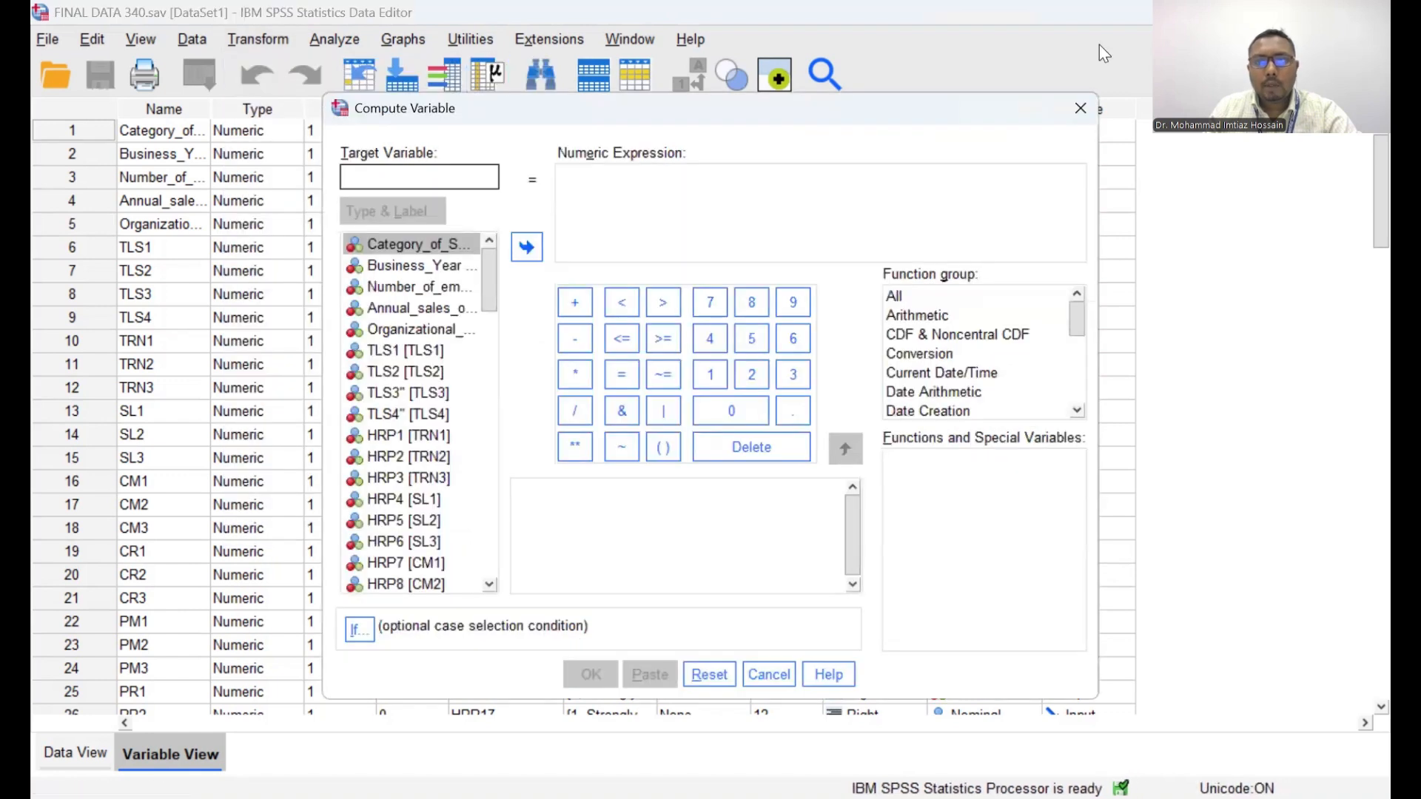
pyautogui.click(894, 295)
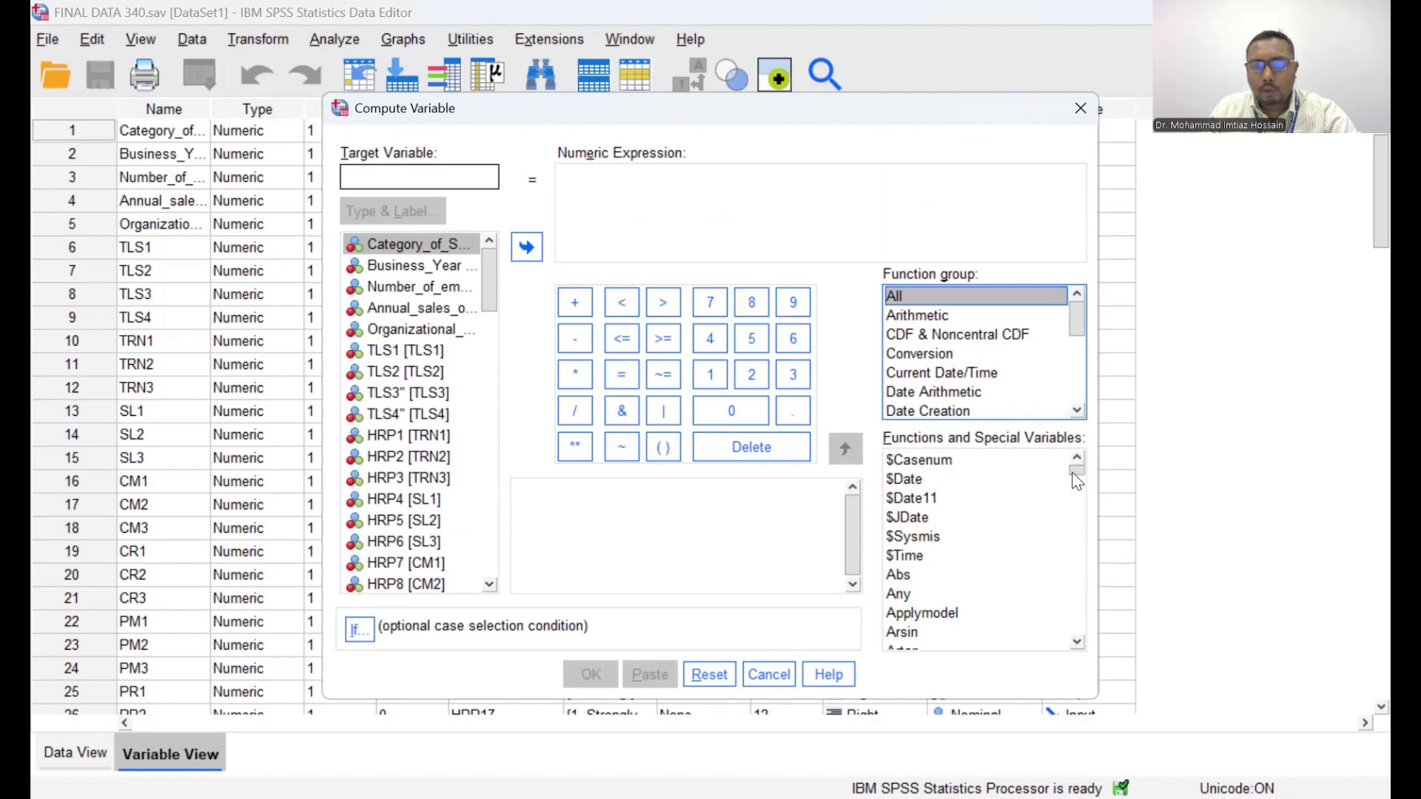
pyautogui.moveTo(1075, 473); pyautogui.dragTo(1075, 544)
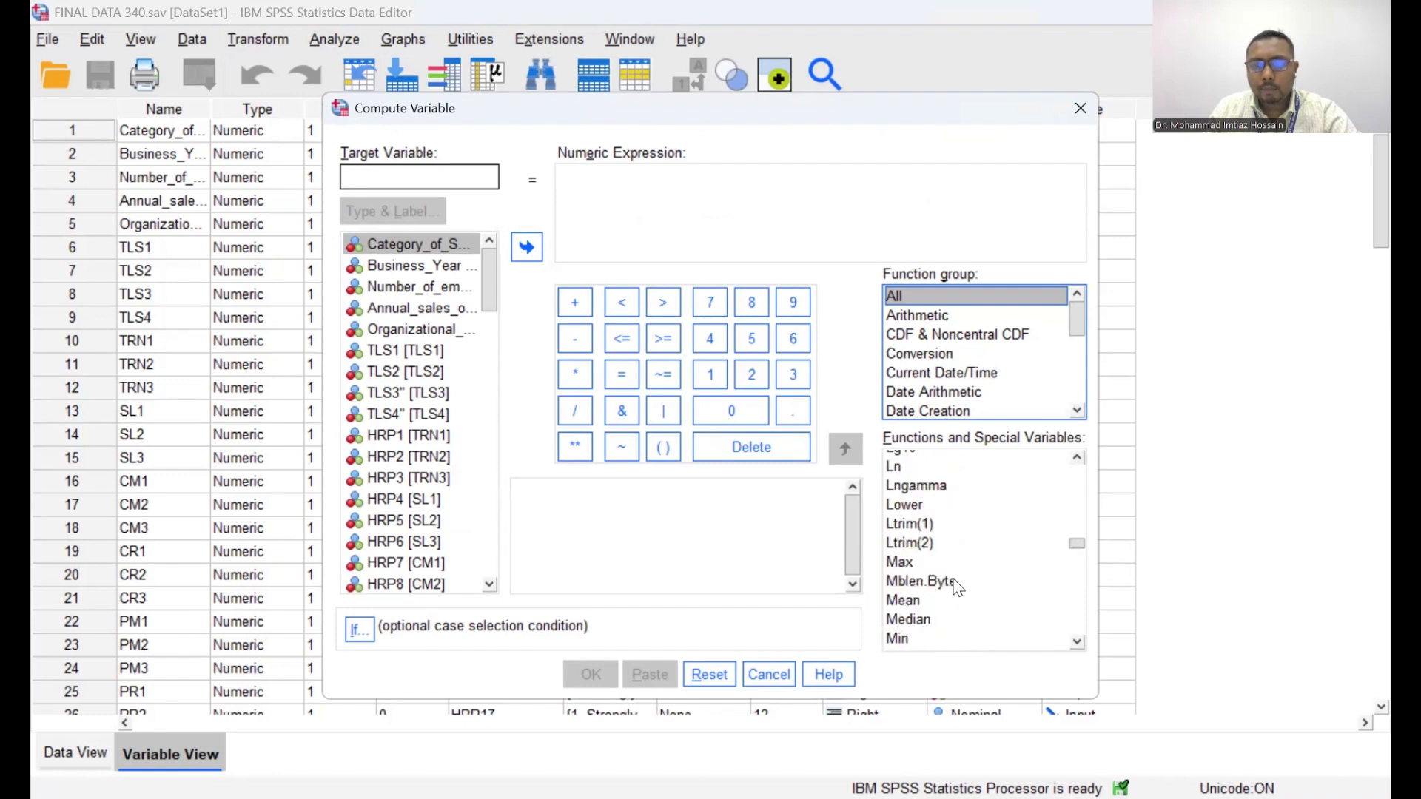
pyautogui.doubleClick(909, 599)
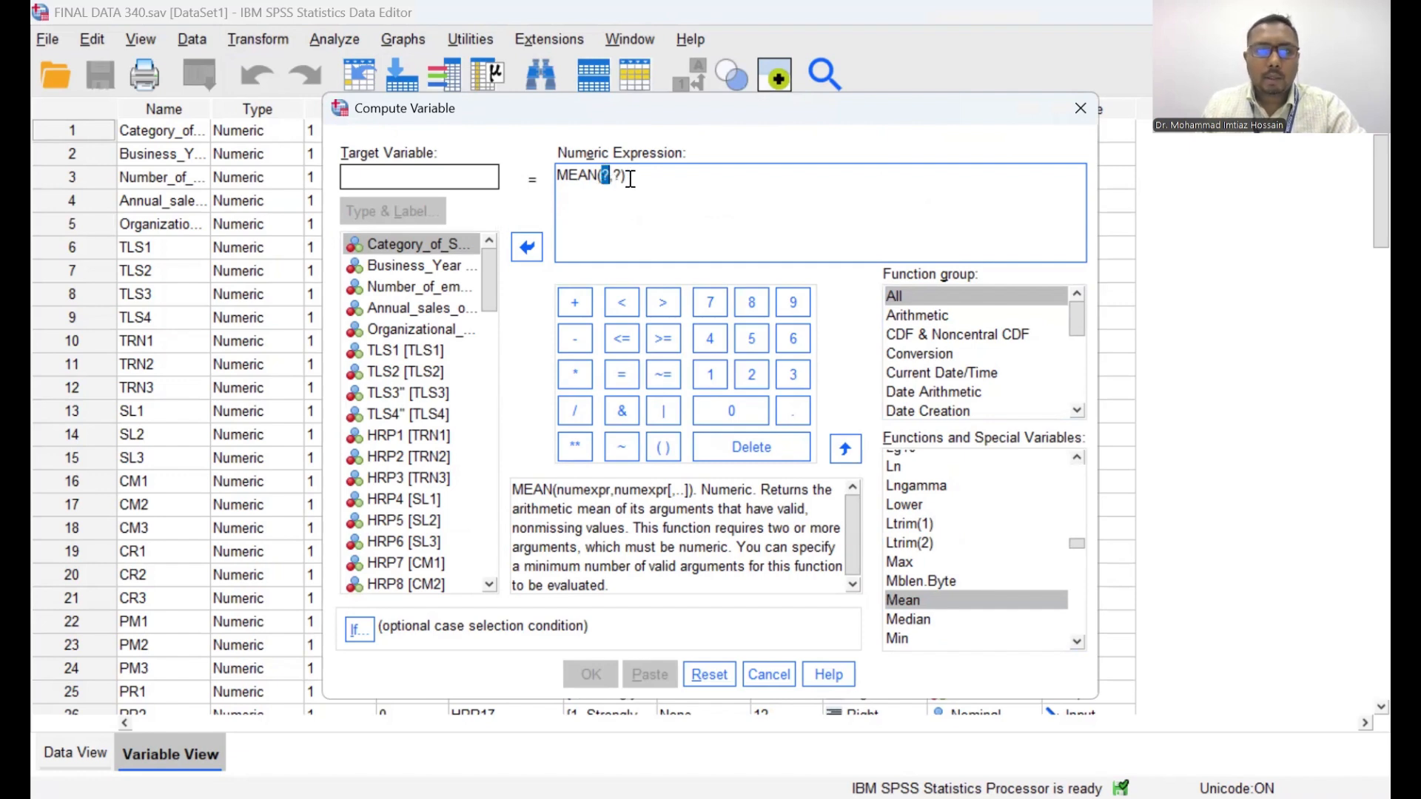
pyautogui.moveTo(622, 175); pyautogui.dragTo(604, 177)
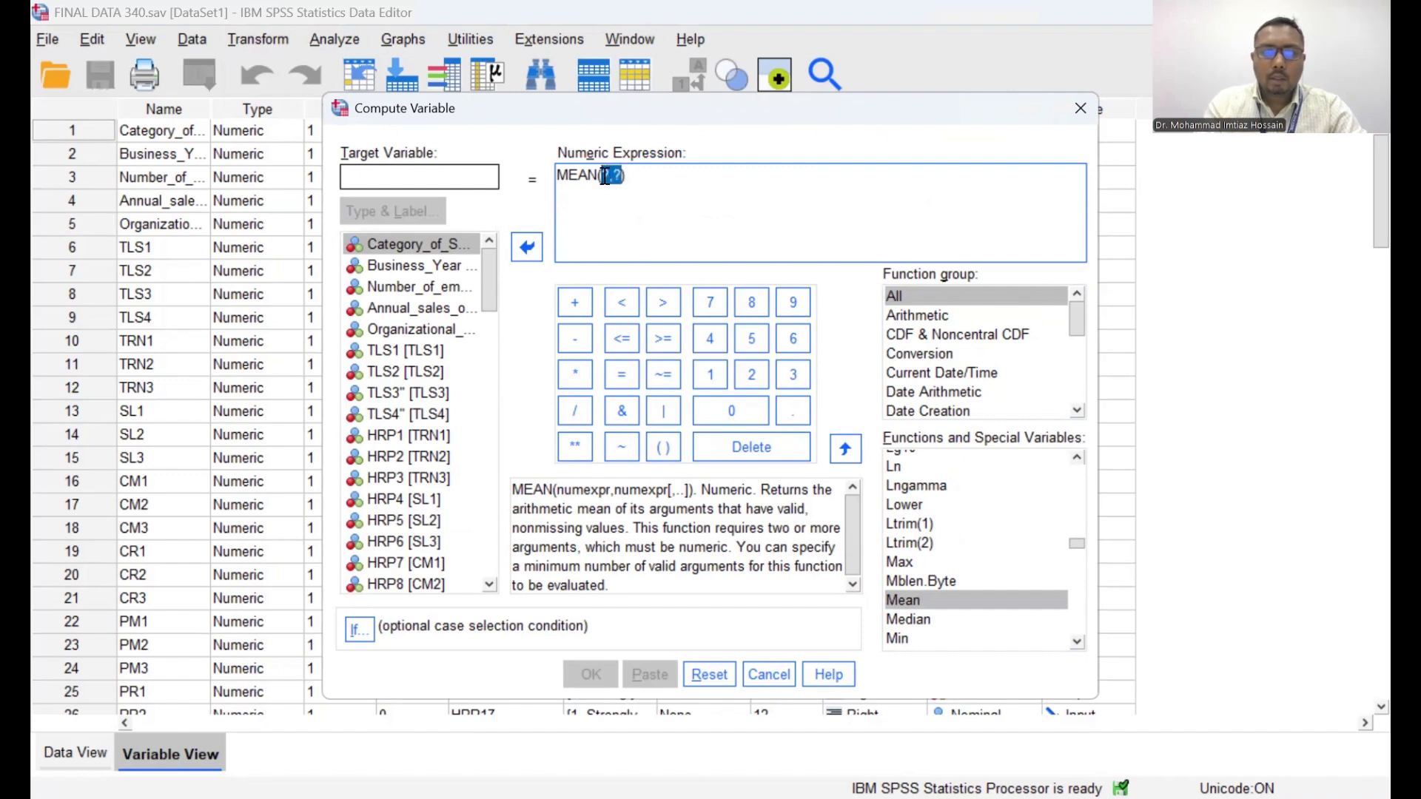
pyautogui.press('BackSpace')
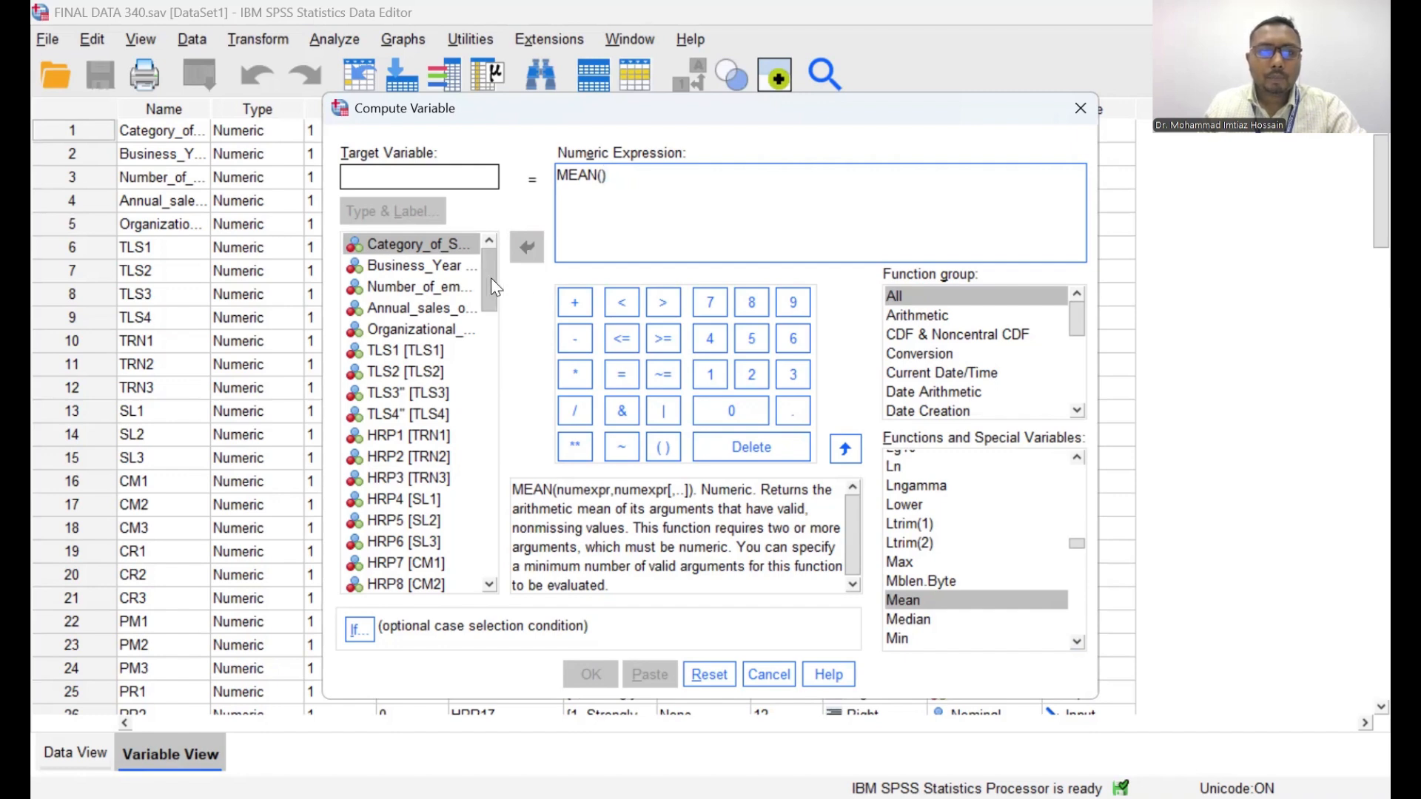
# Step: Fill the MEAN function with TLS1, TLS2, TLS3 and TLS4 as comma-separated arguments
pyautogui.moveTo(491, 283); pyautogui.dragTo(487, 292)
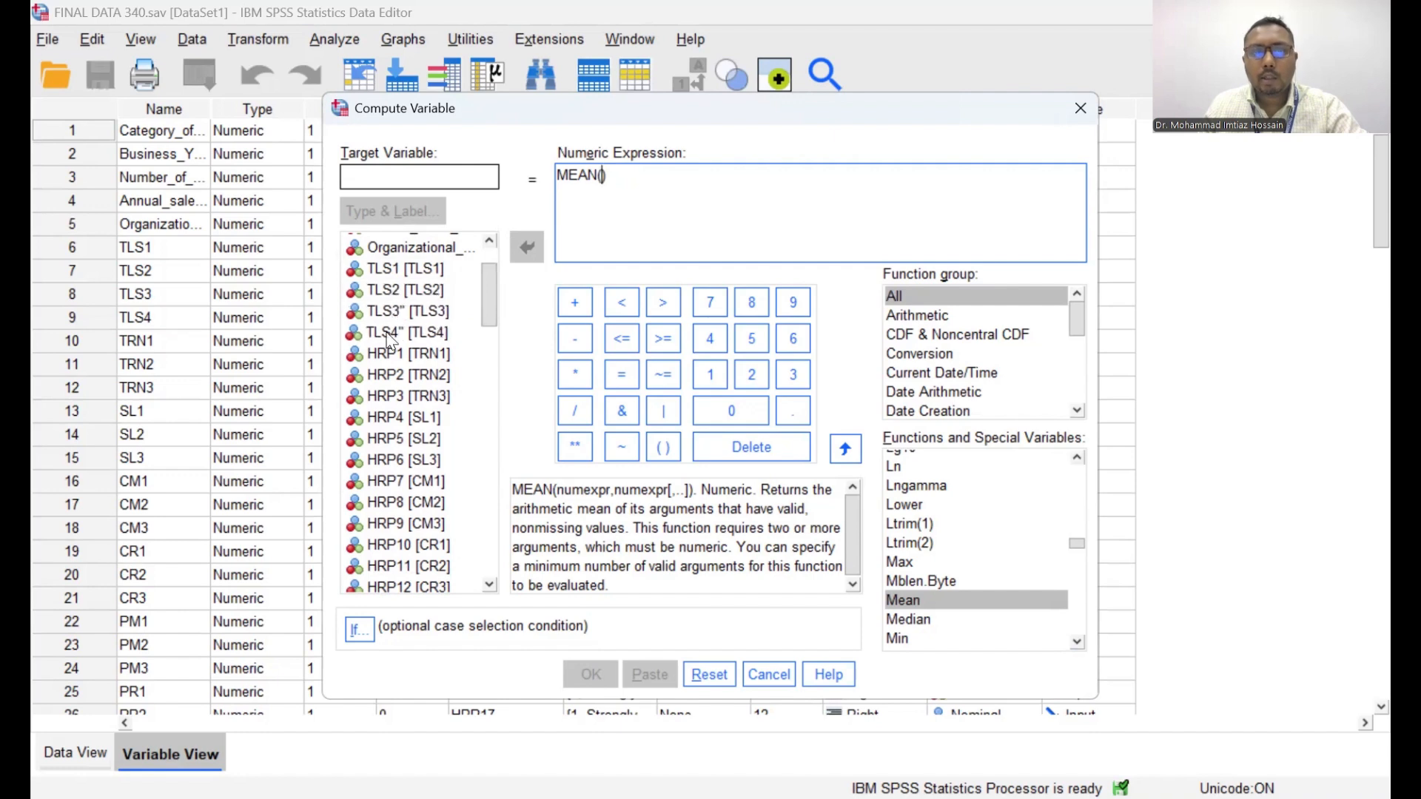
pyautogui.click(389, 272)
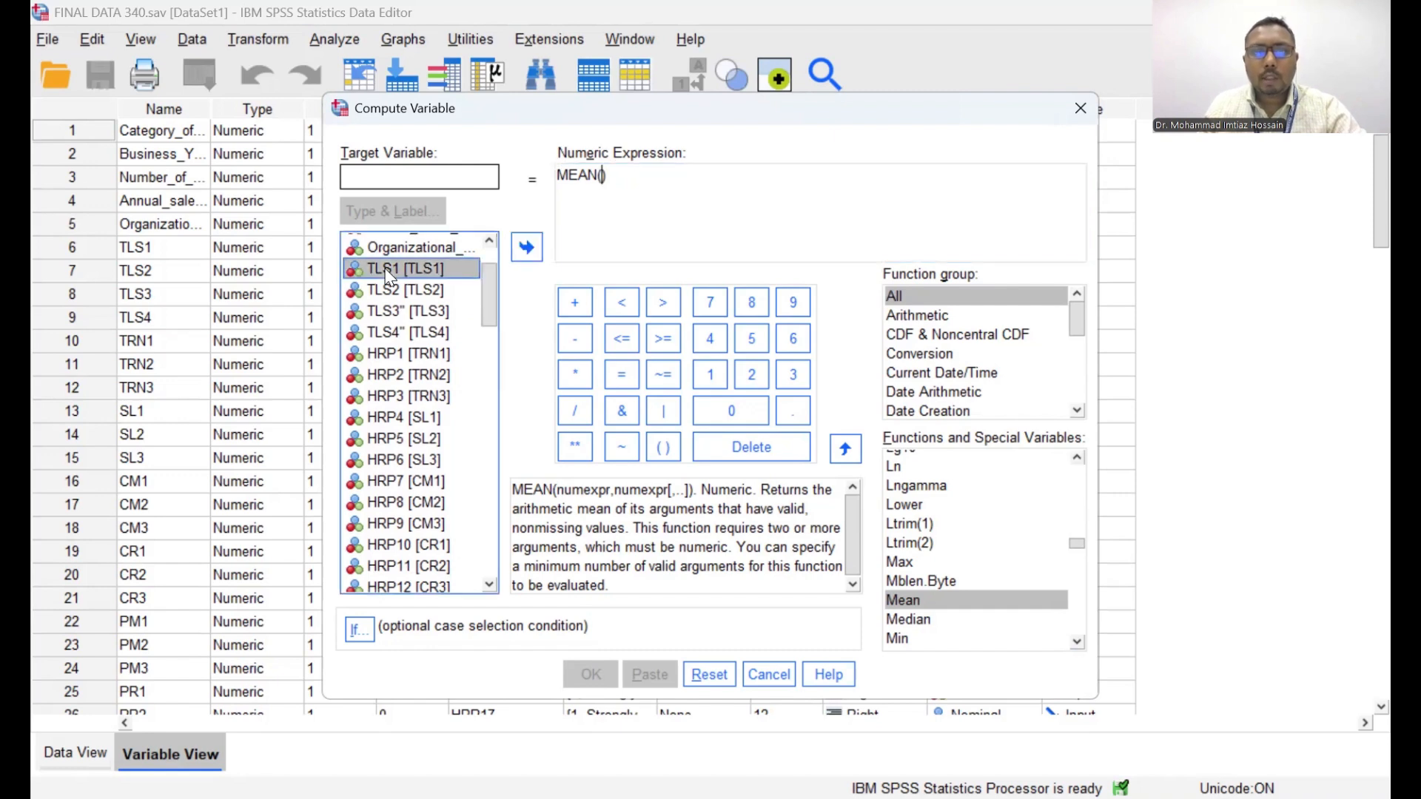
pyautogui.click(526, 248)
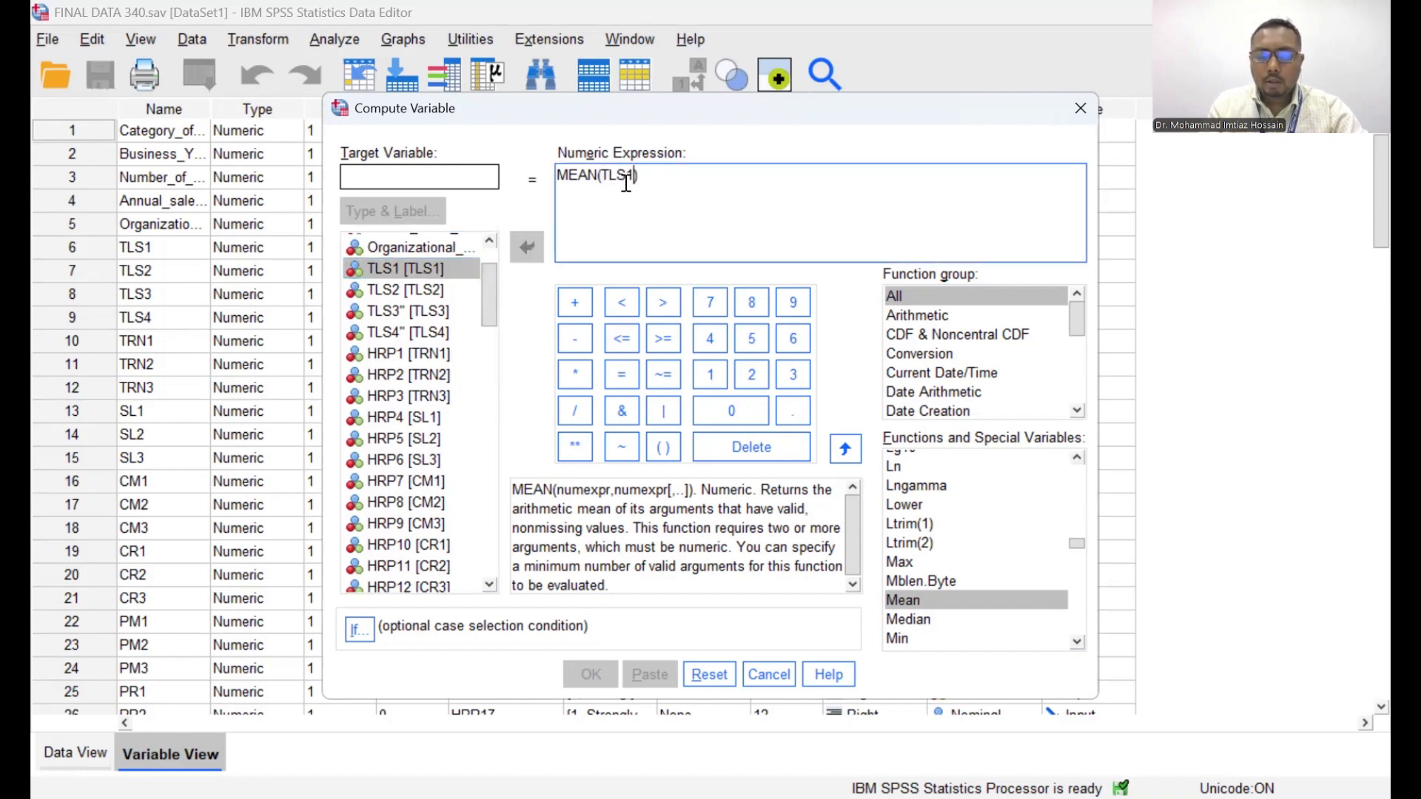
pyautogui.write(',')
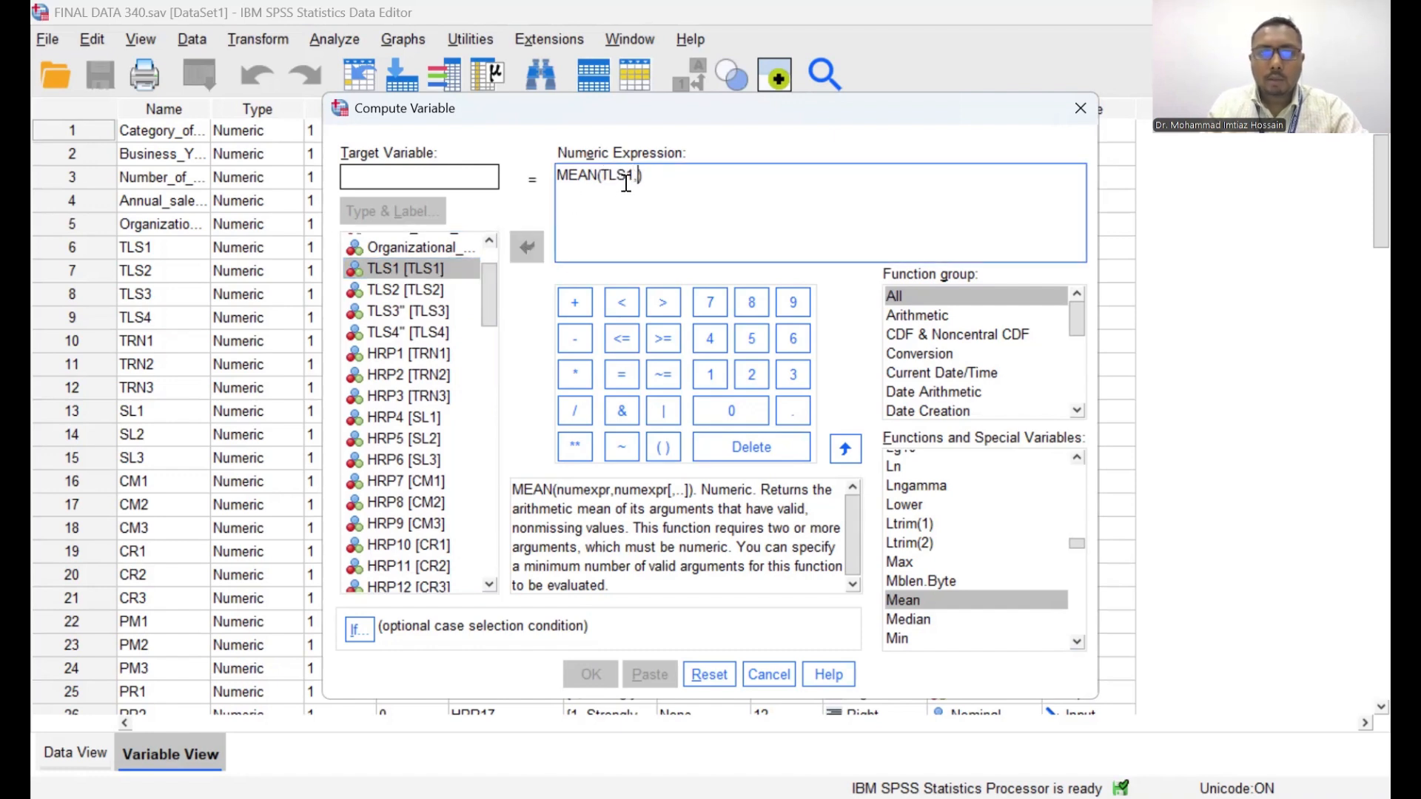
pyautogui.doubleClick(427, 289)
pyautogui.write(',')
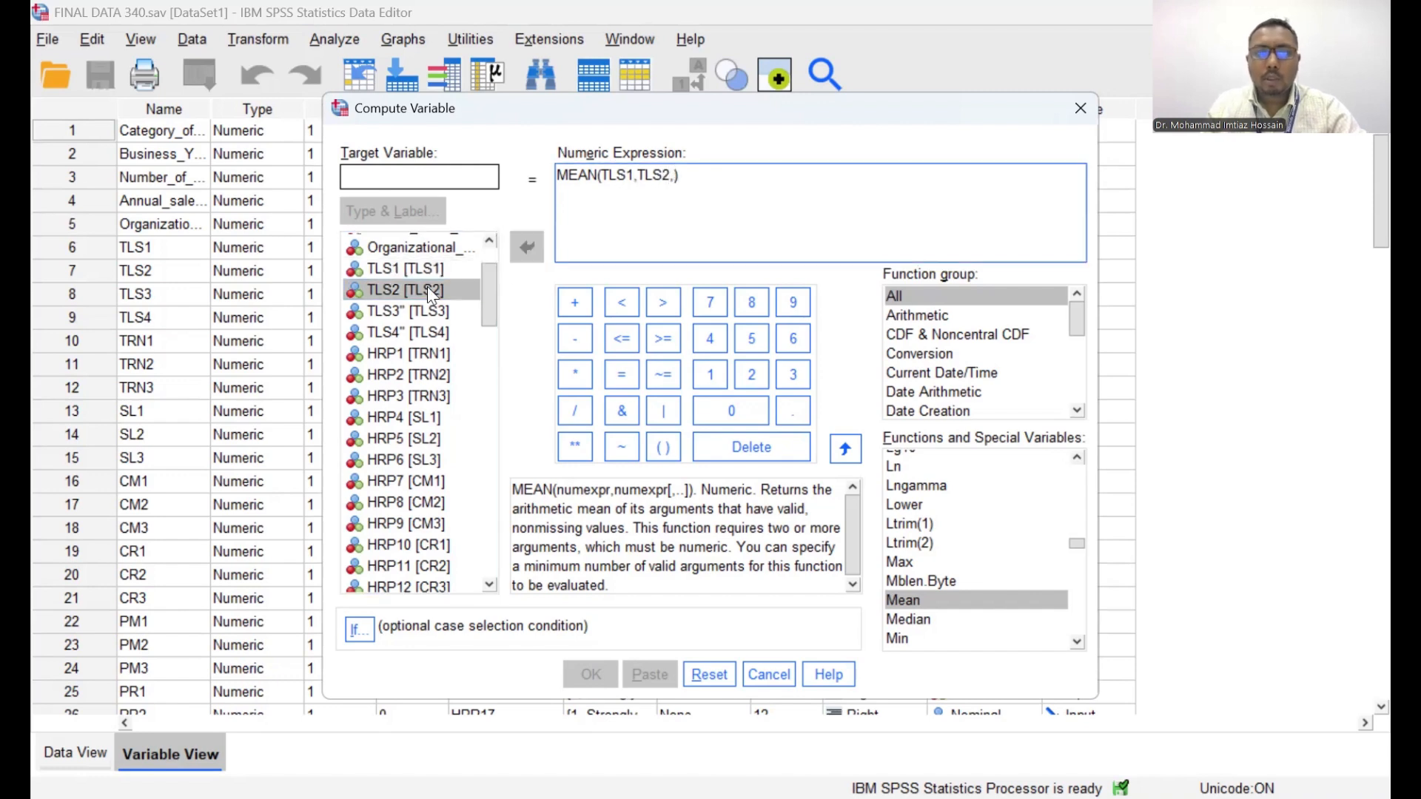
pyautogui.doubleClick(428, 311)
pyautogui.write(',')
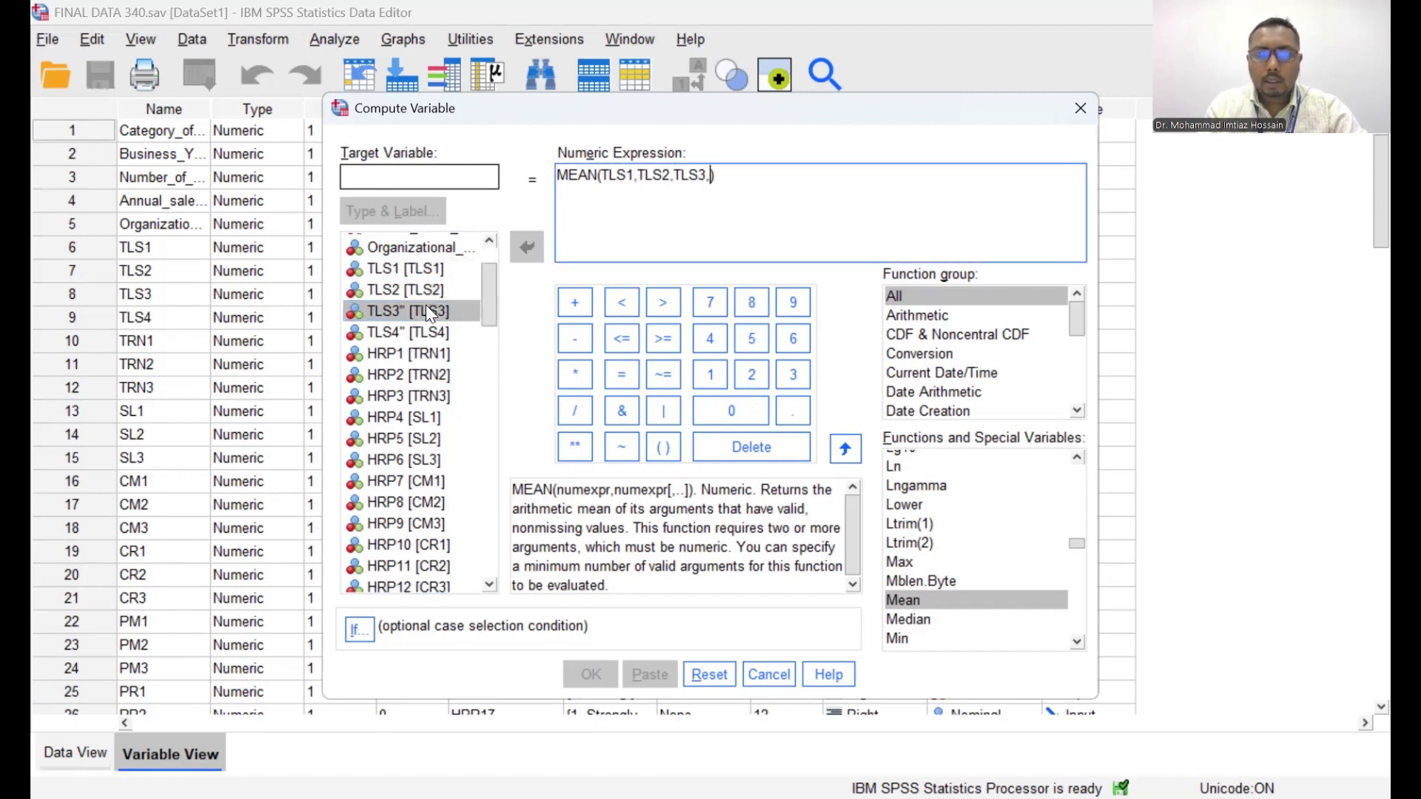
pyautogui.doubleClick(427, 334)
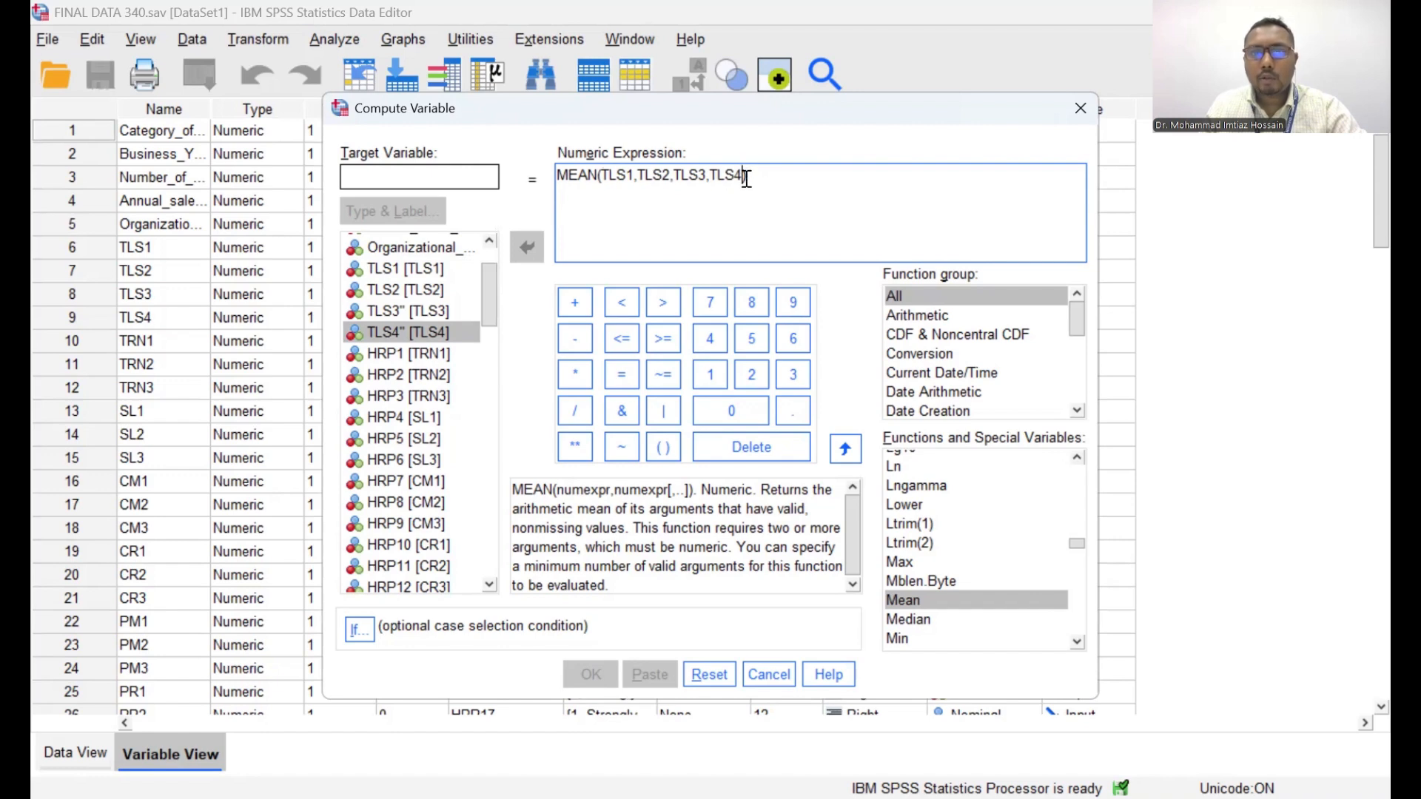
# Step: Name the target variable TLS, then close the Compute Variable dialog without running the computation
pyautogui.click(673, 181)
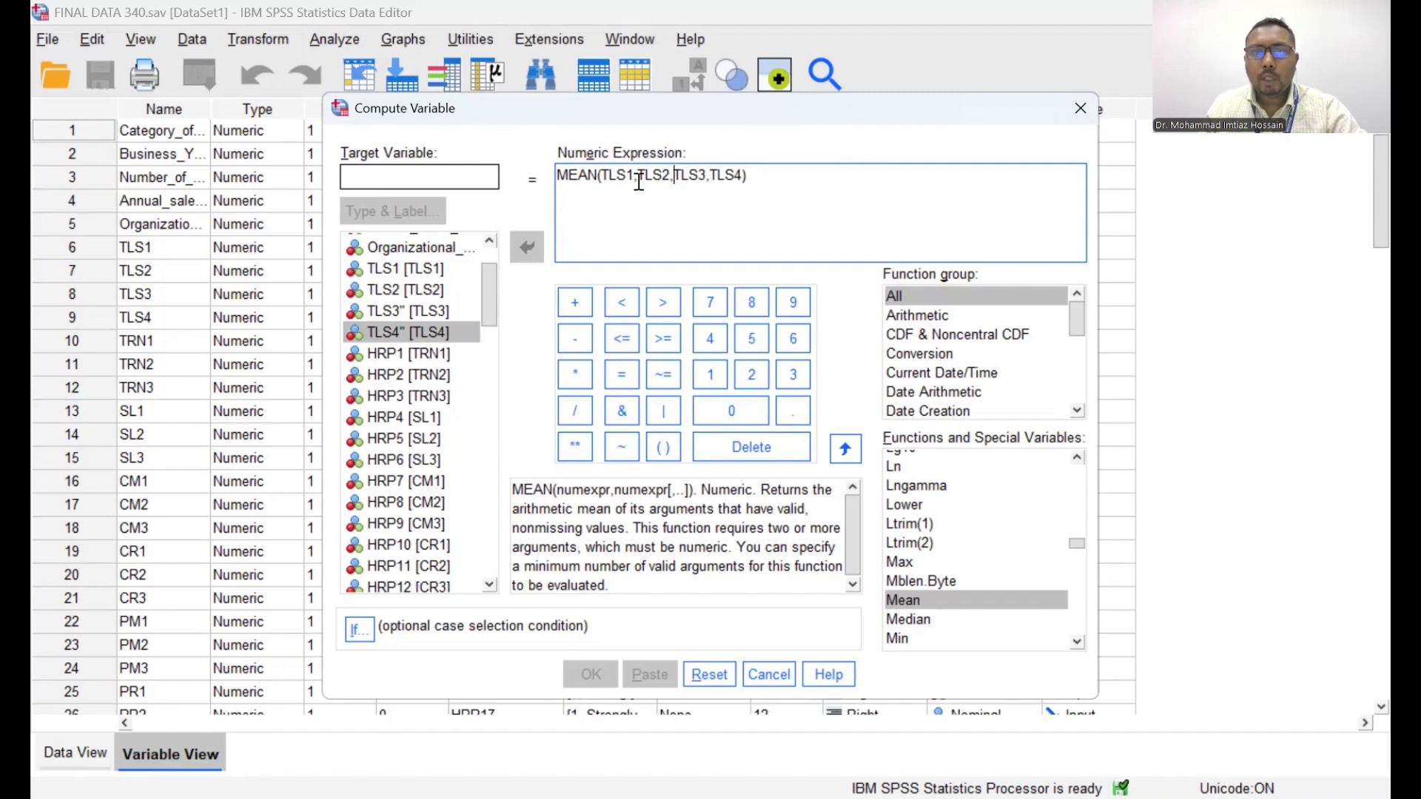
pyautogui.click(639, 181)
pyautogui.click(462, 178)
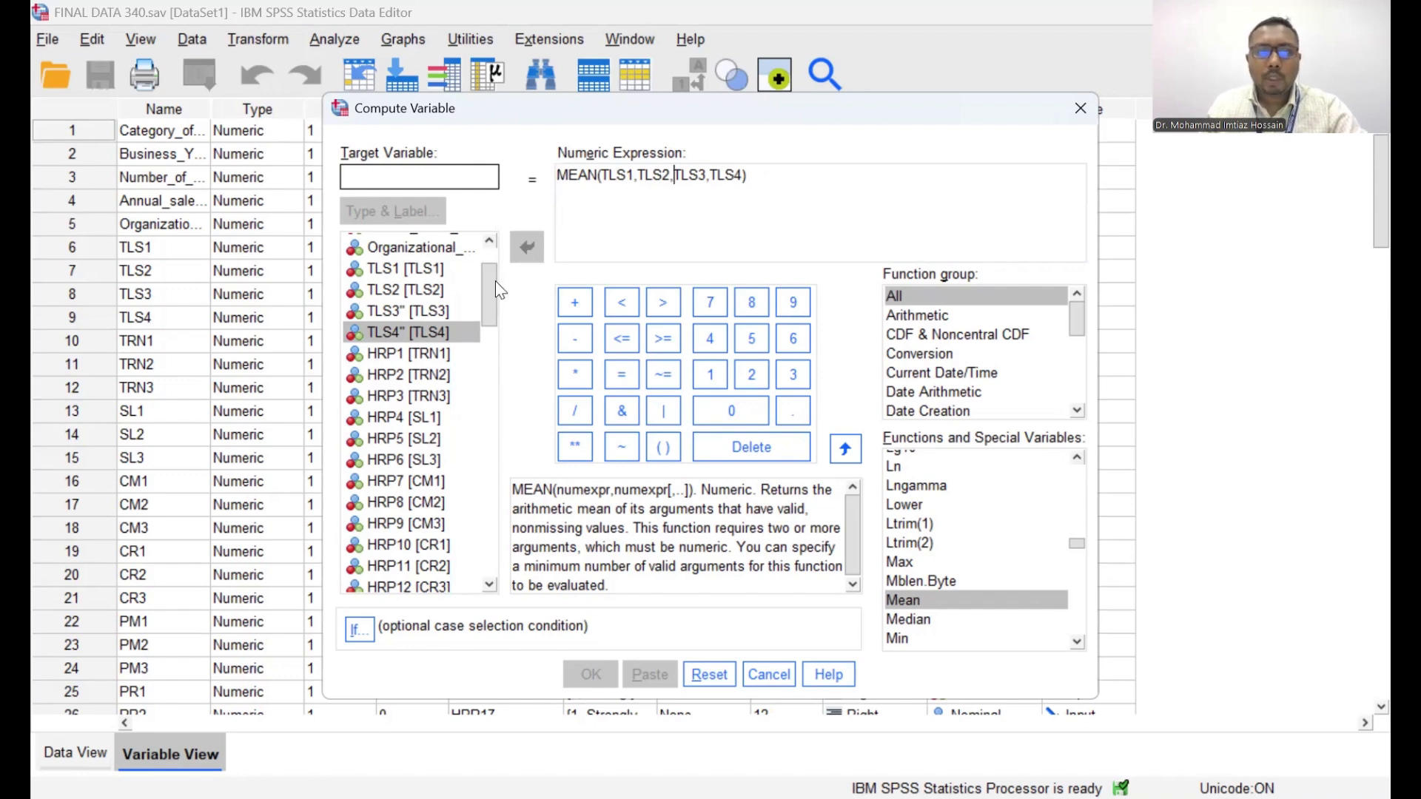
pyautogui.scroll(-10, 490, 355)
pyautogui.moveTo(488, 548); pyautogui.dragTo(490, 234)
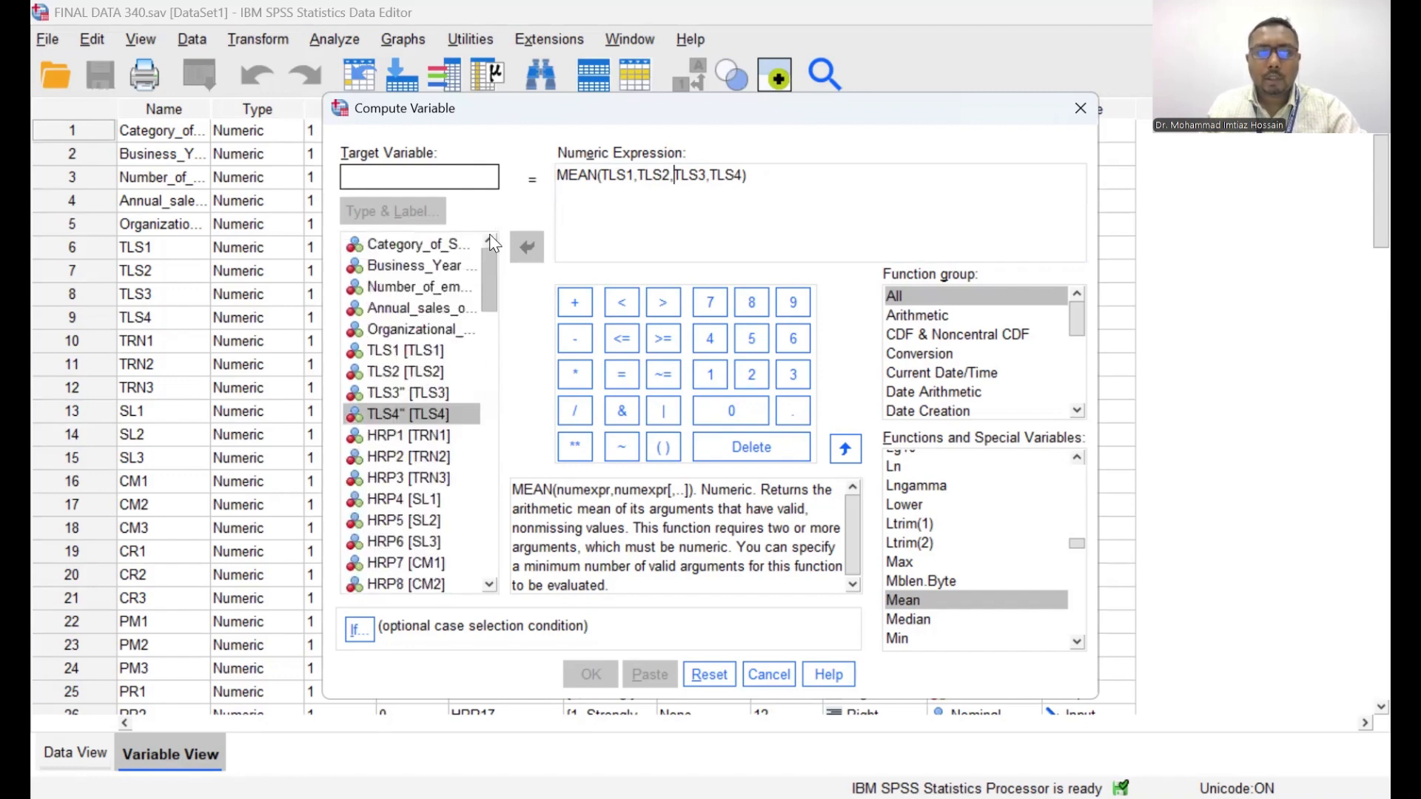
pyautogui.write('T')
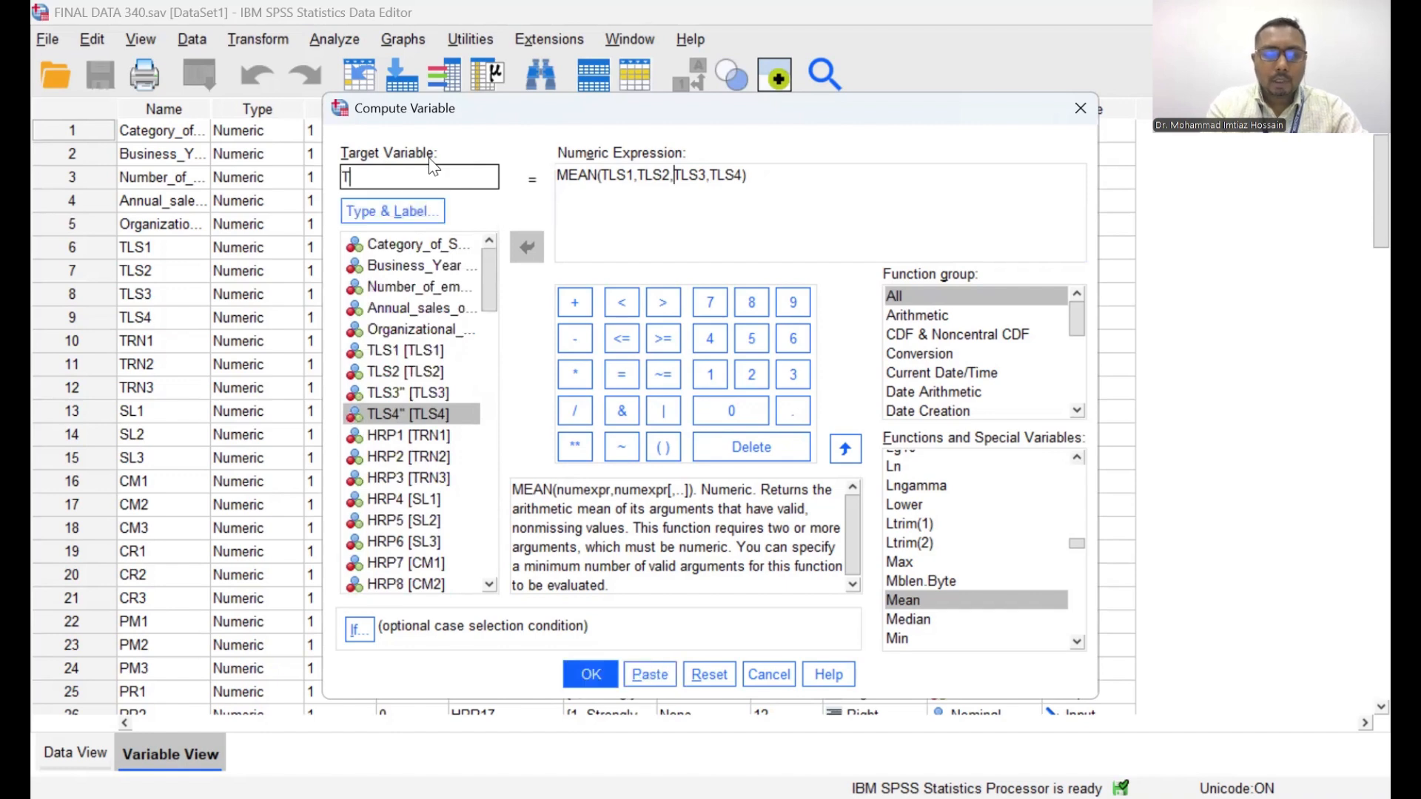
pyautogui.write('LS')
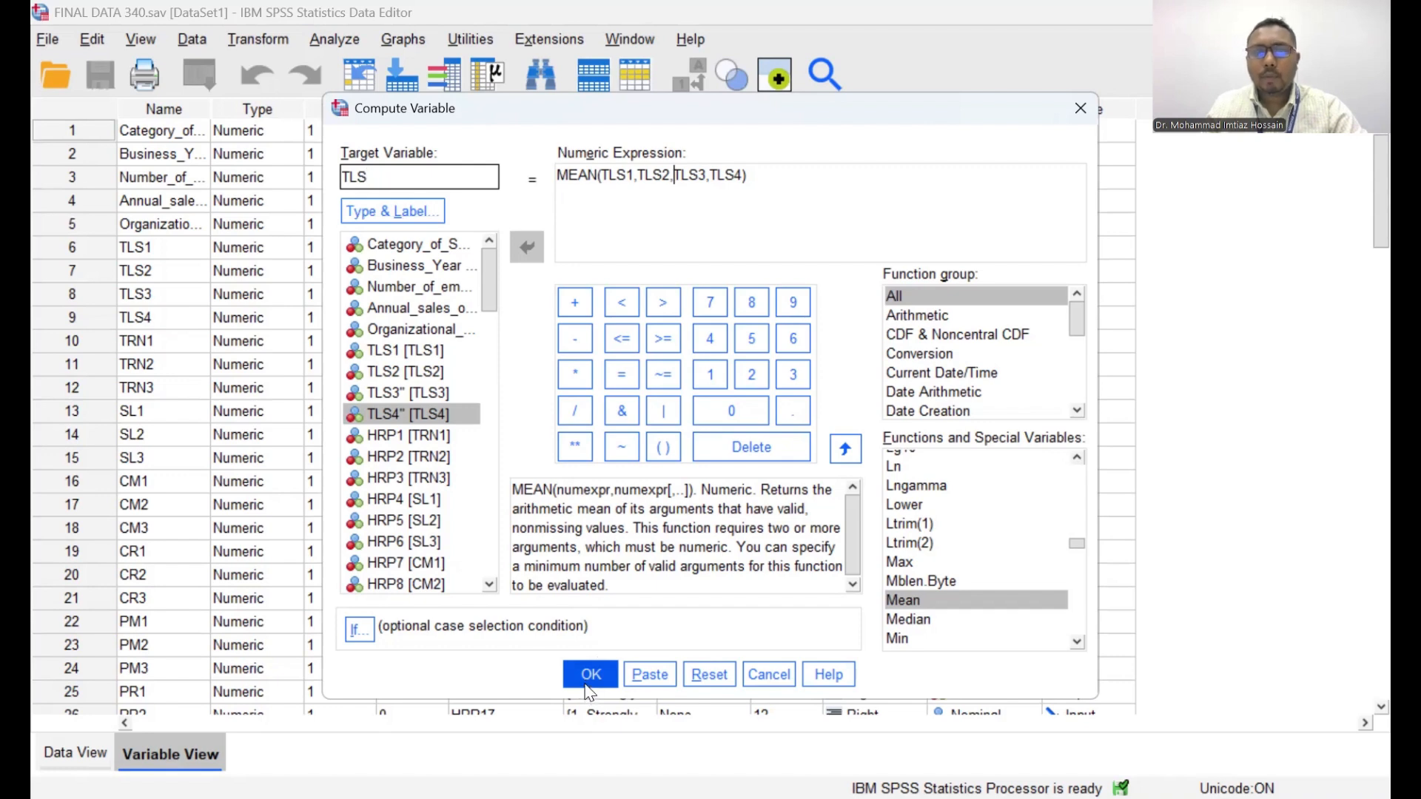
pyautogui.click(1080, 108)
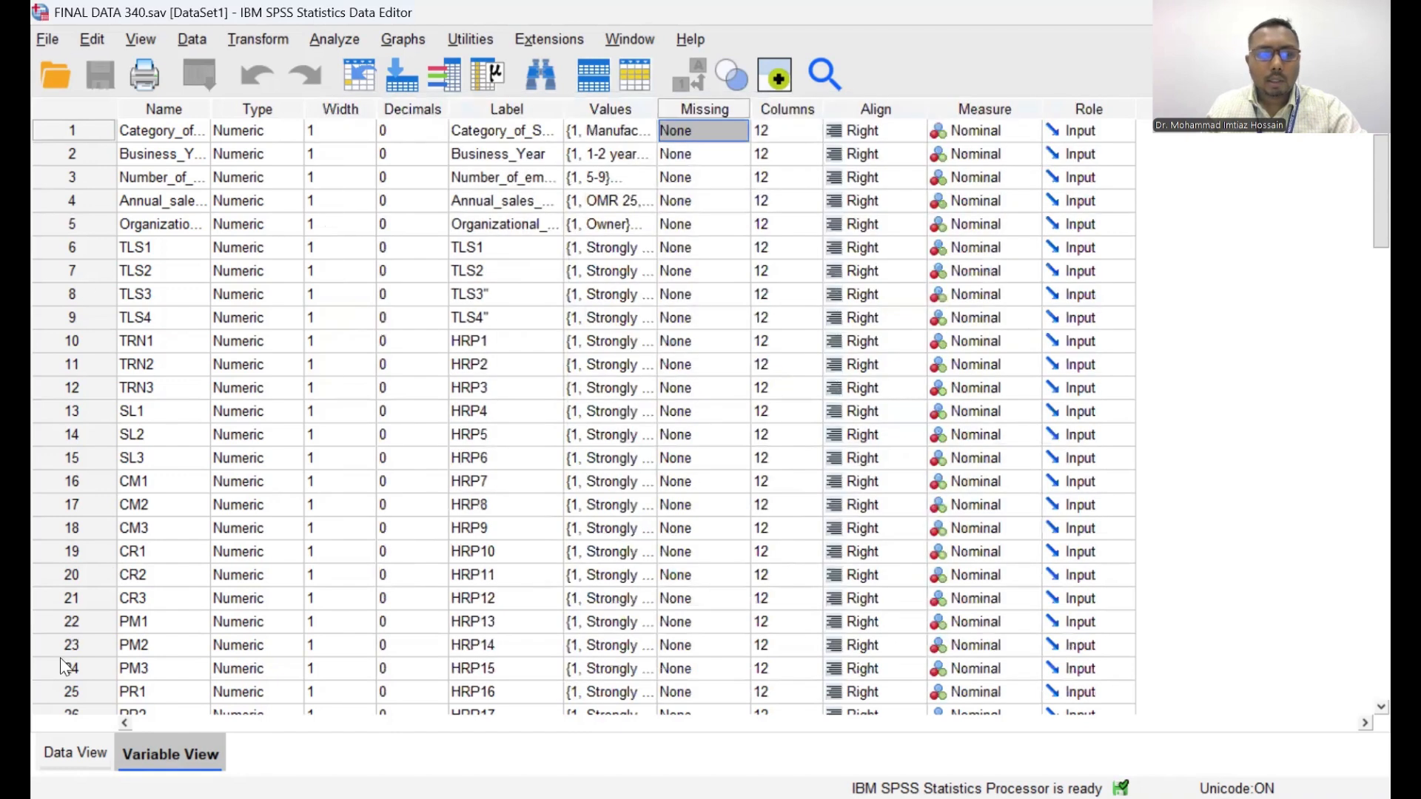
# Step: Examine the existing computed TLS, HRP and WE mean columns at the end of the data set
pyautogui.click(104, 750)
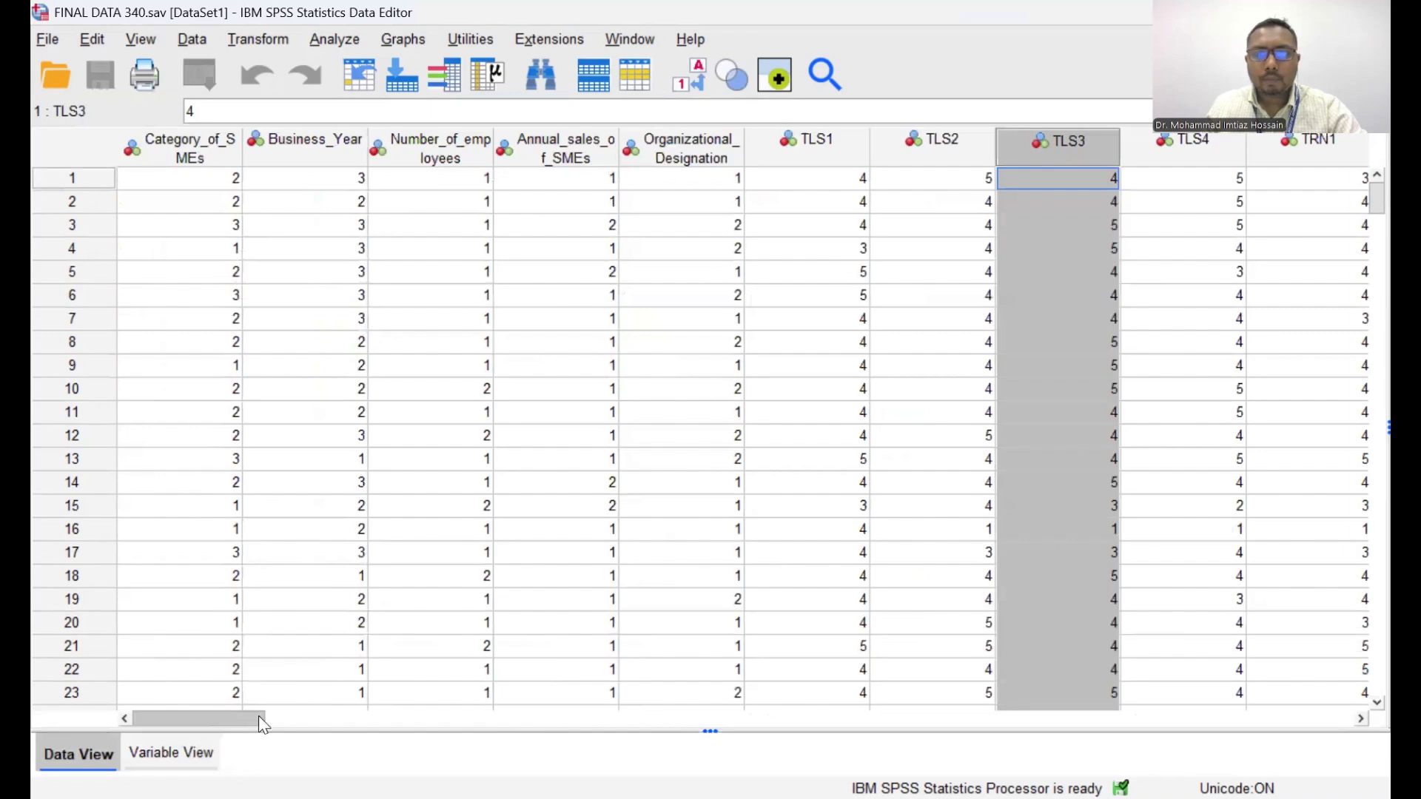
pyautogui.moveTo(259, 716); pyautogui.dragTo(1283, 753)
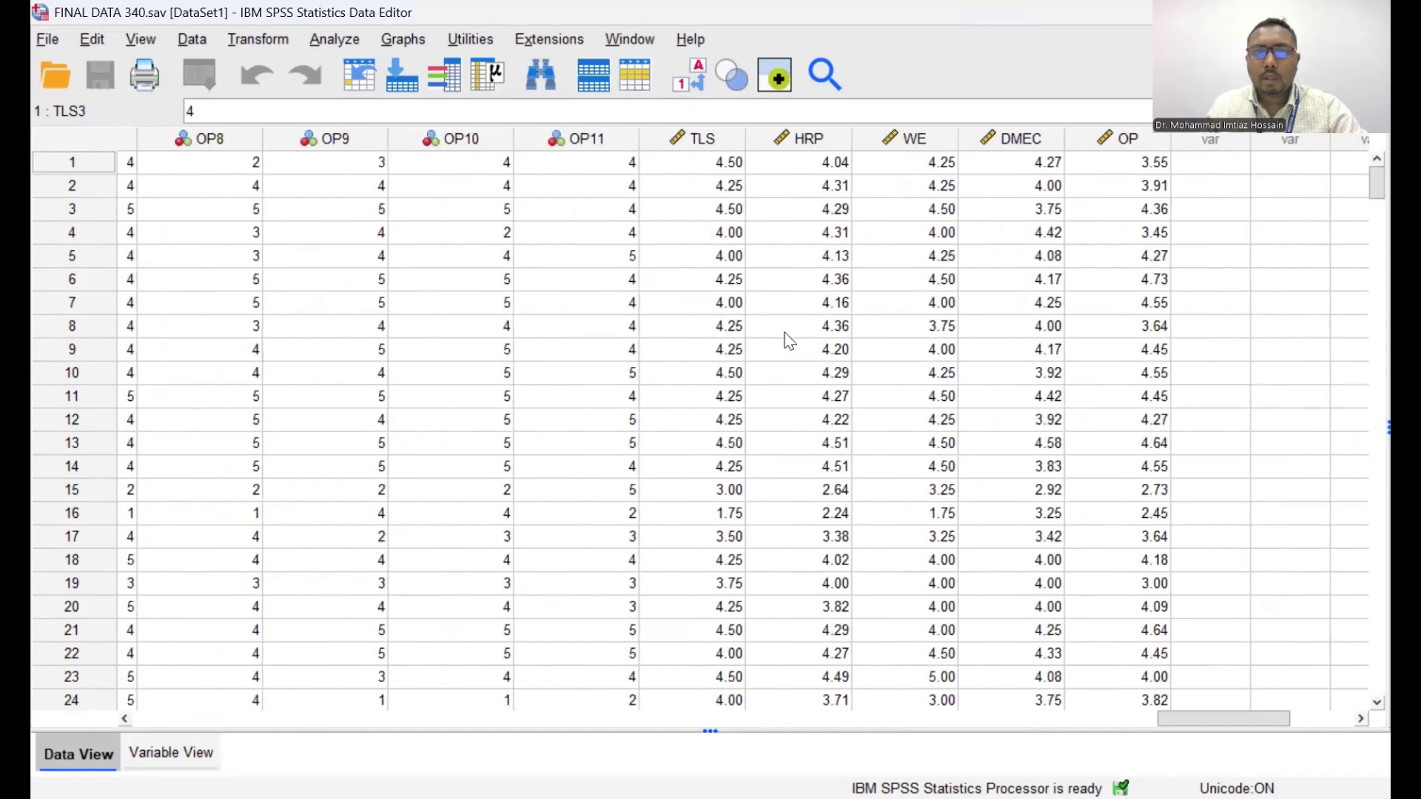
pyautogui.click(708, 141)
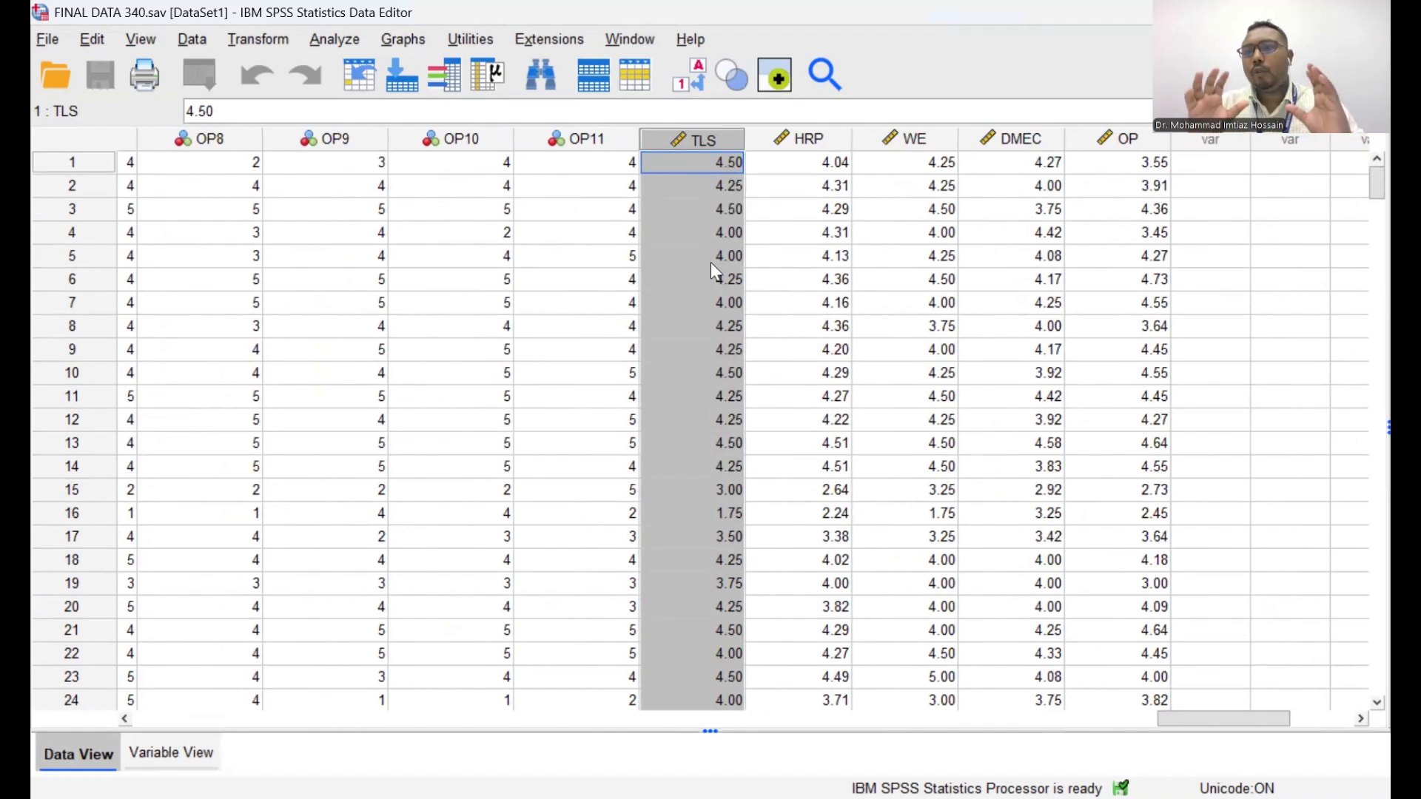
pyautogui.click(824, 144)
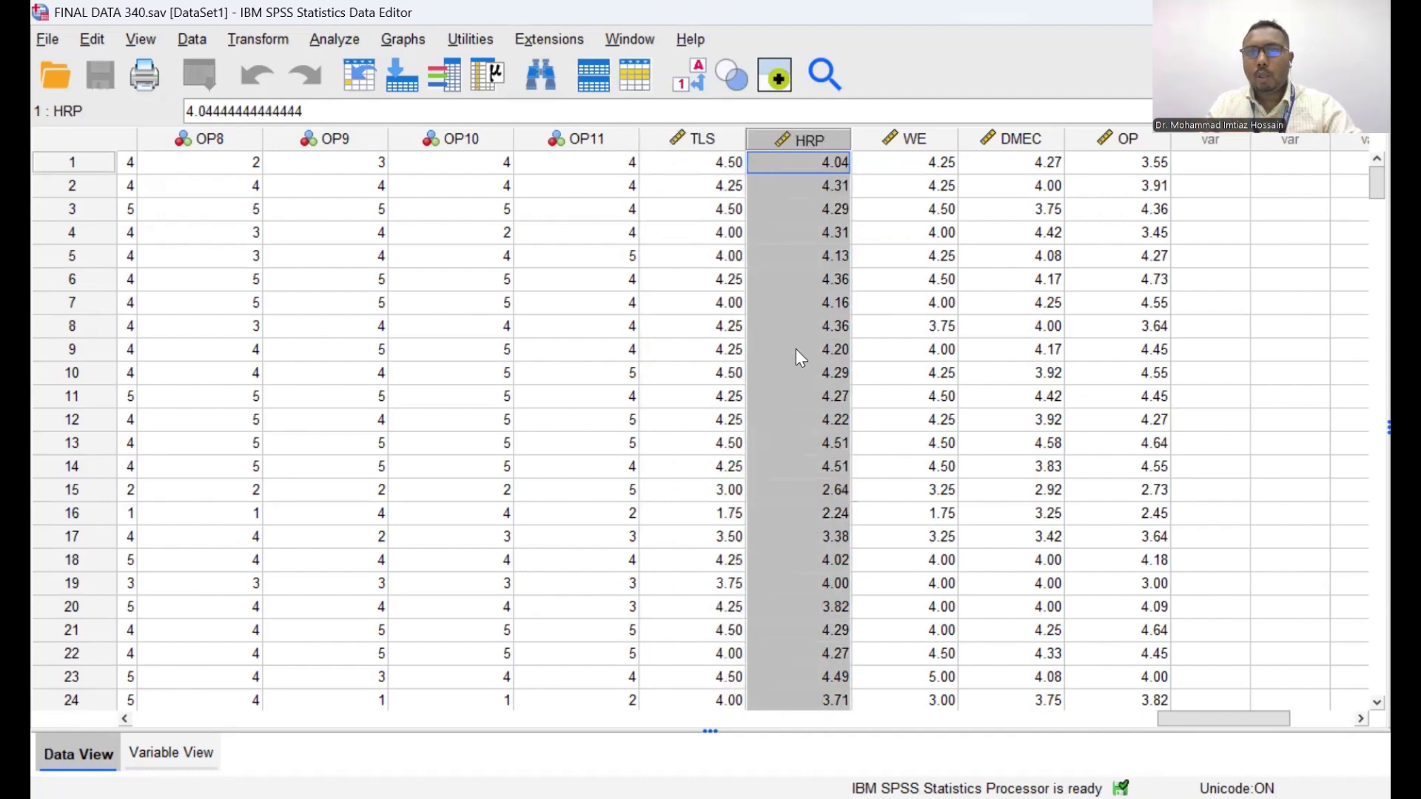
pyautogui.click(918, 145)
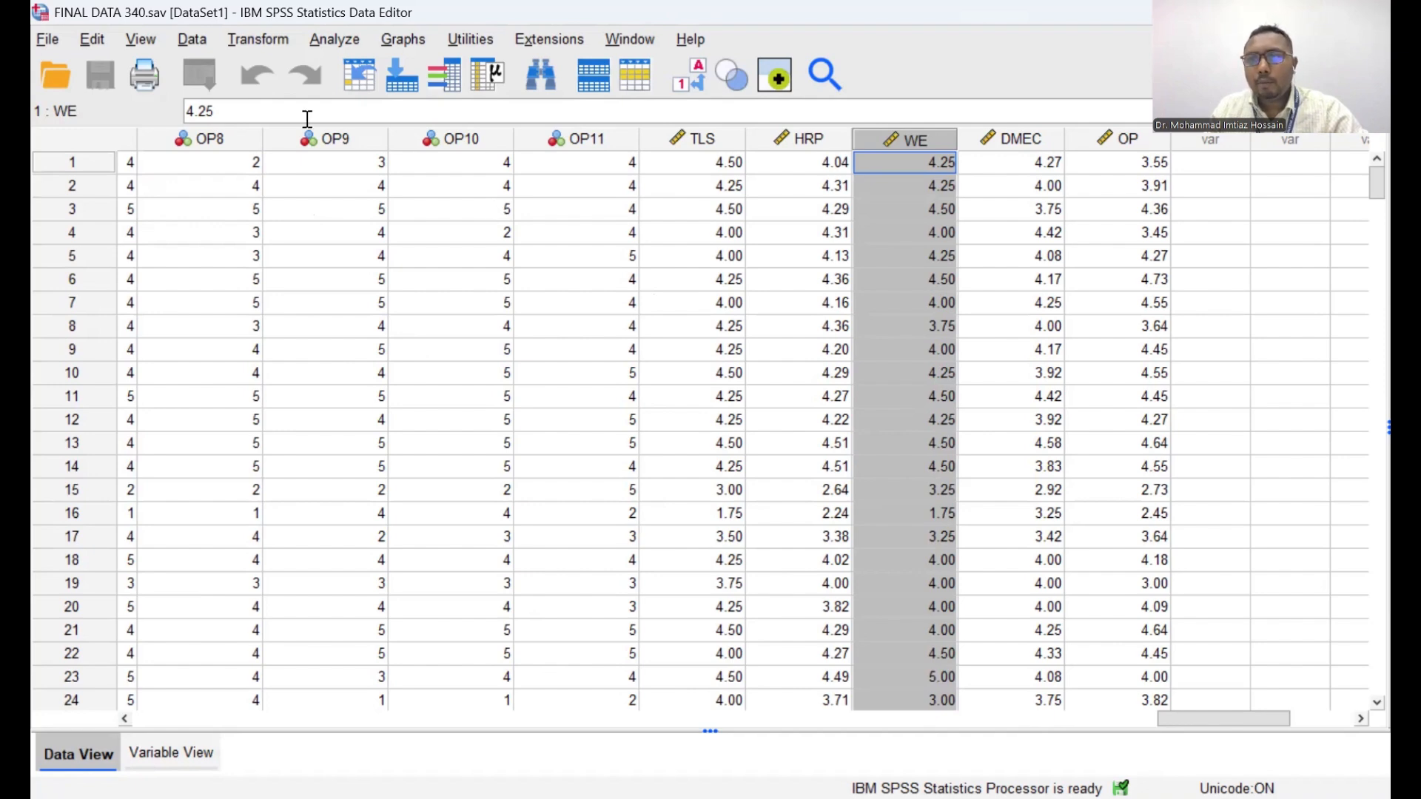
# Step: Start a Frequencies analysis and add all variables in the data set to its variable list
pyautogui.click(171, 753)
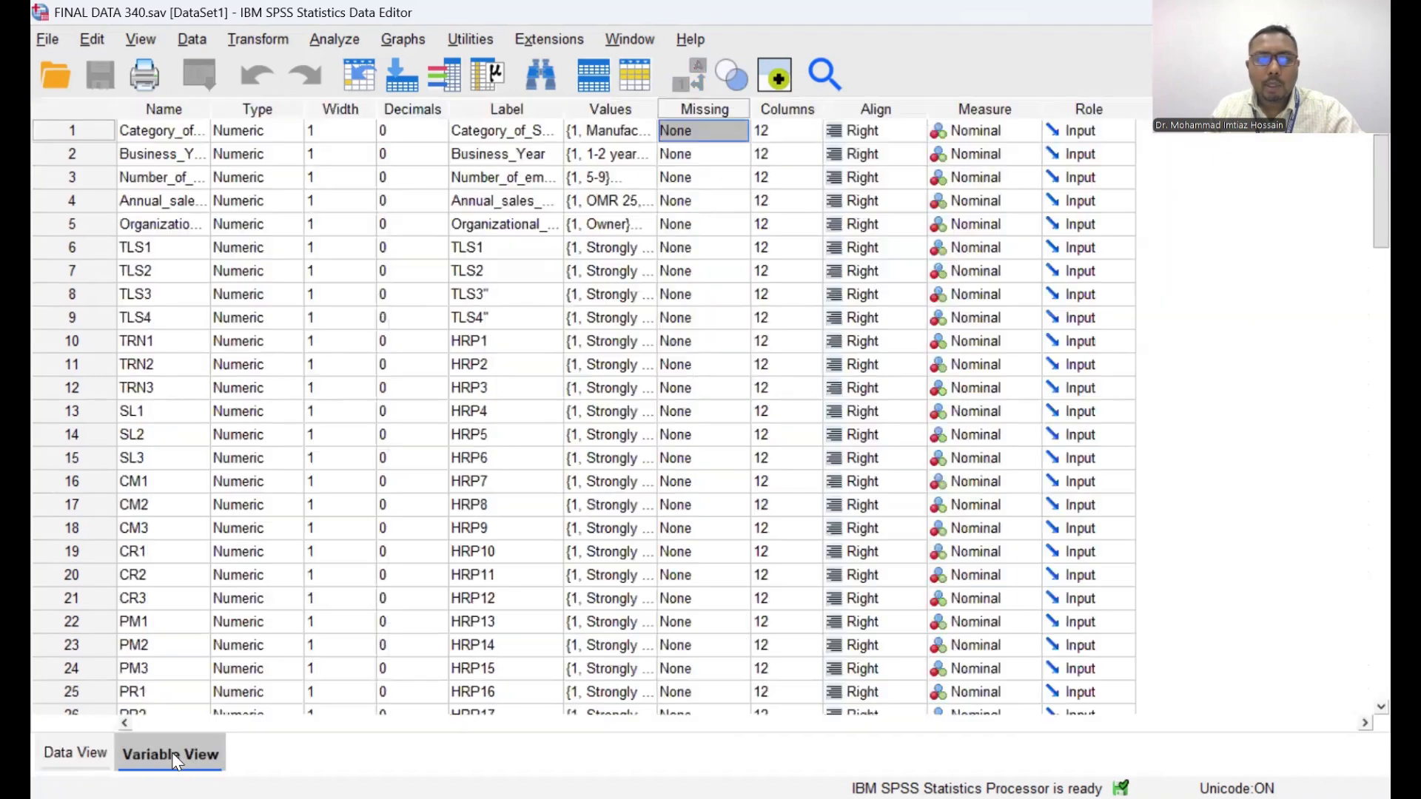
pyautogui.click(76, 753)
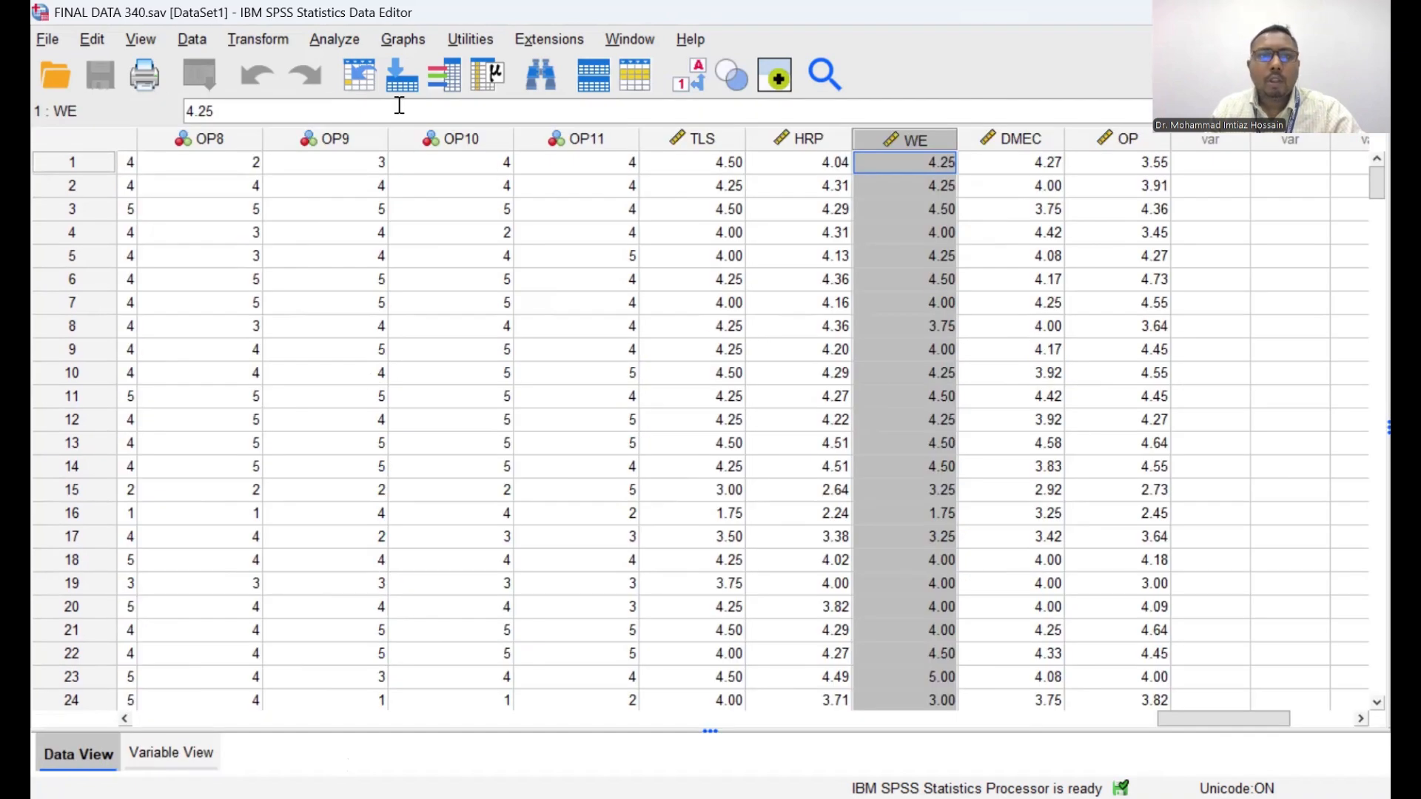
pyautogui.click(347, 37)
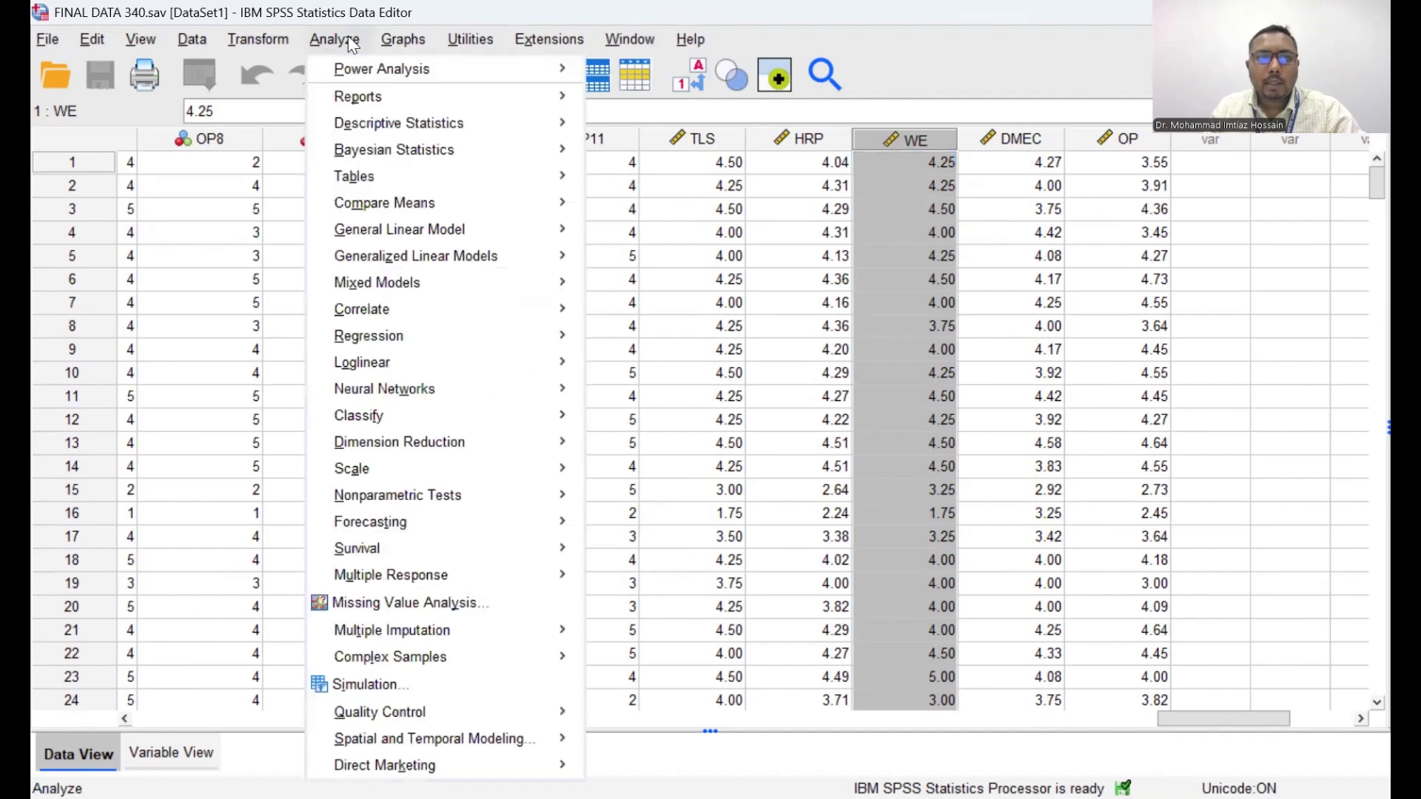
pyautogui.moveTo(377, 125)
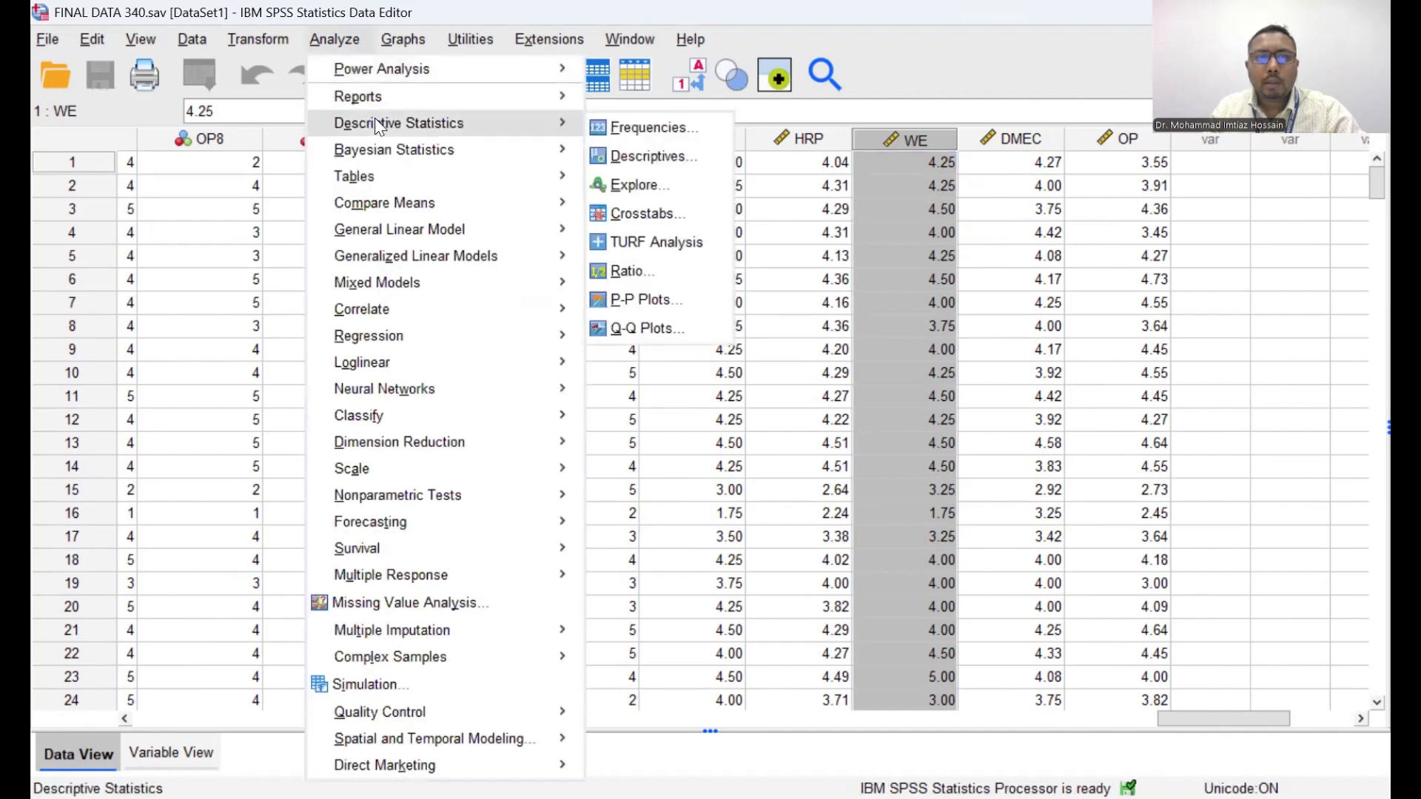
pyautogui.click(628, 125)
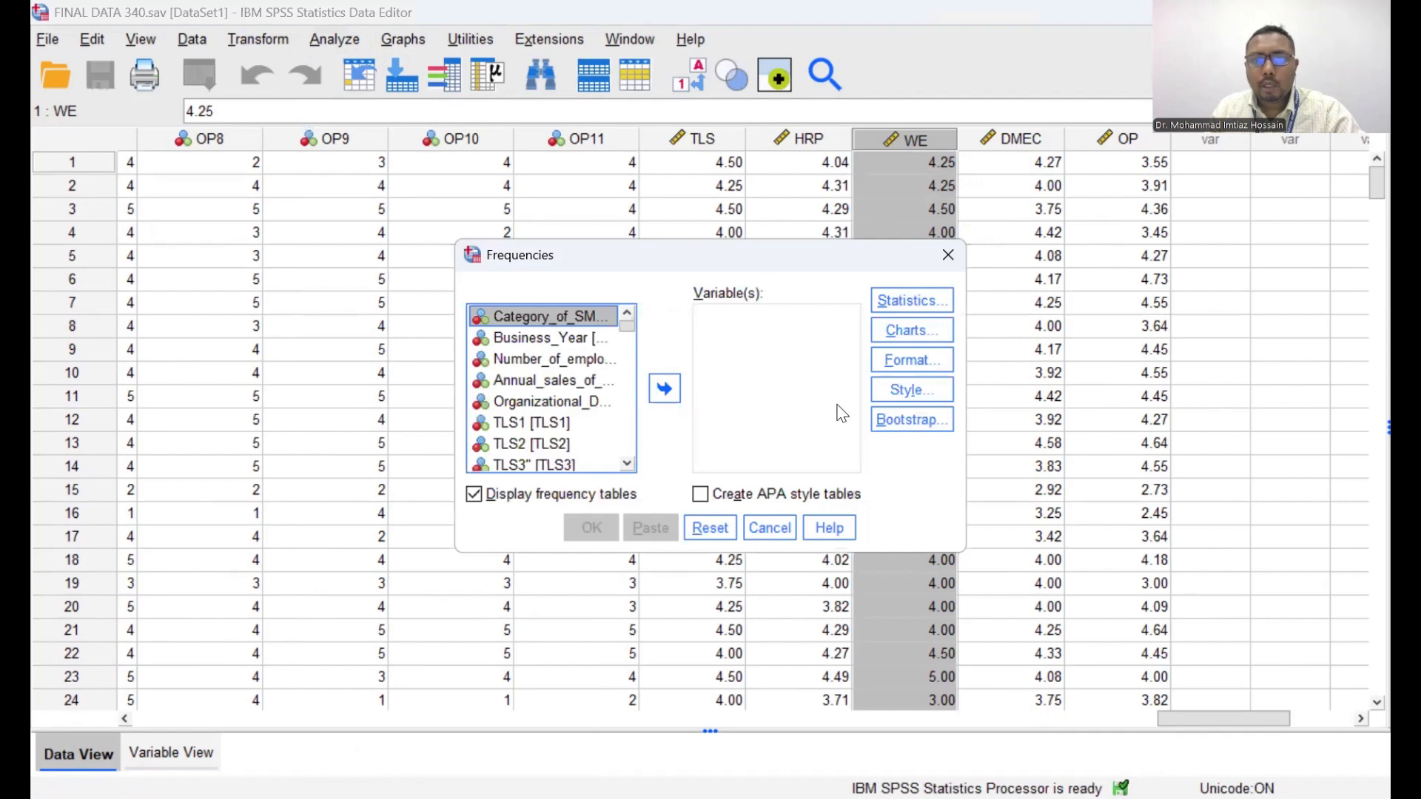
pyautogui.moveTo(628, 326)
pyautogui.mouseDown()
pyautogui.moveTo(630, 399)
pyautogui.moveTo(629, 314)
pyautogui.mouseUp()
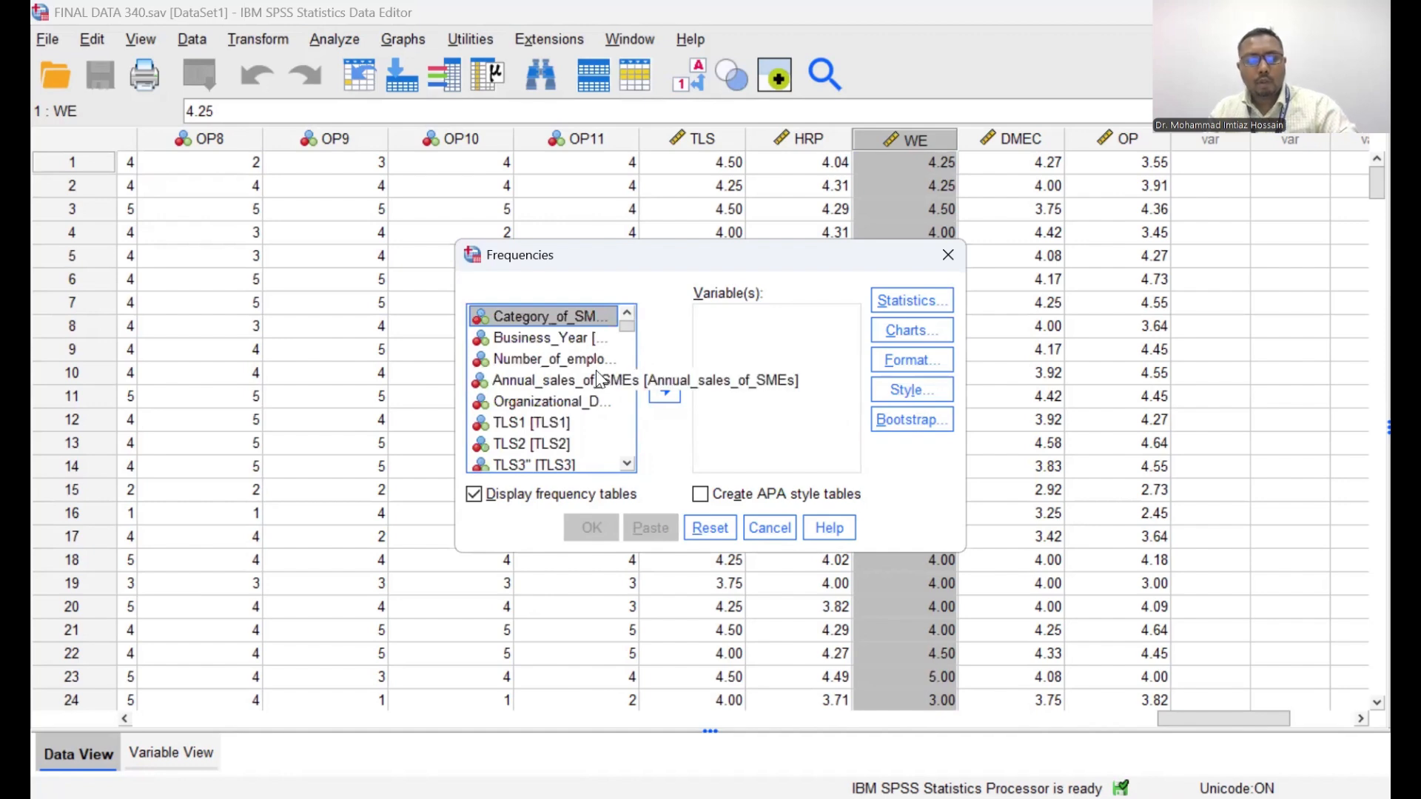
pyautogui.hotkey('ctrl', 'a')
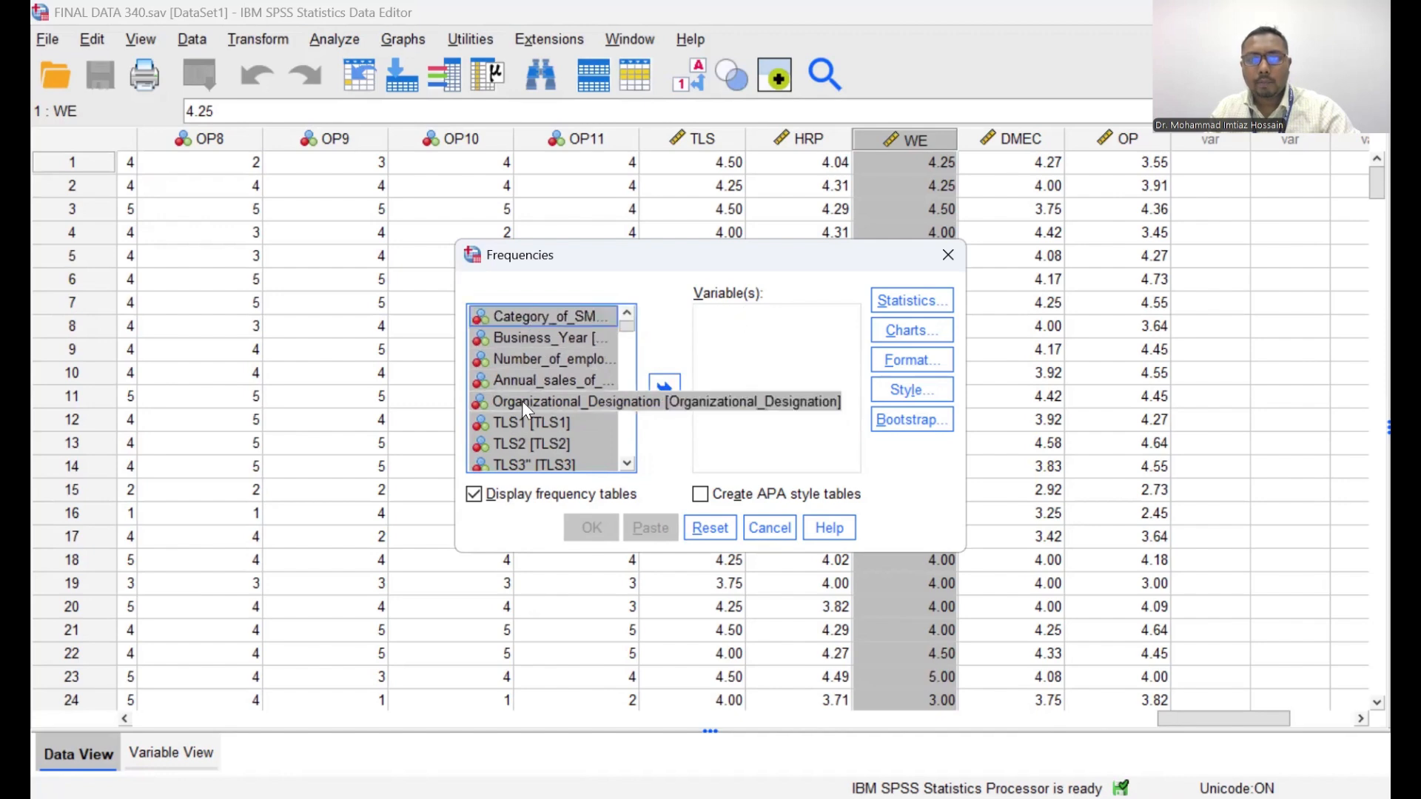
pyautogui.click(659, 383)
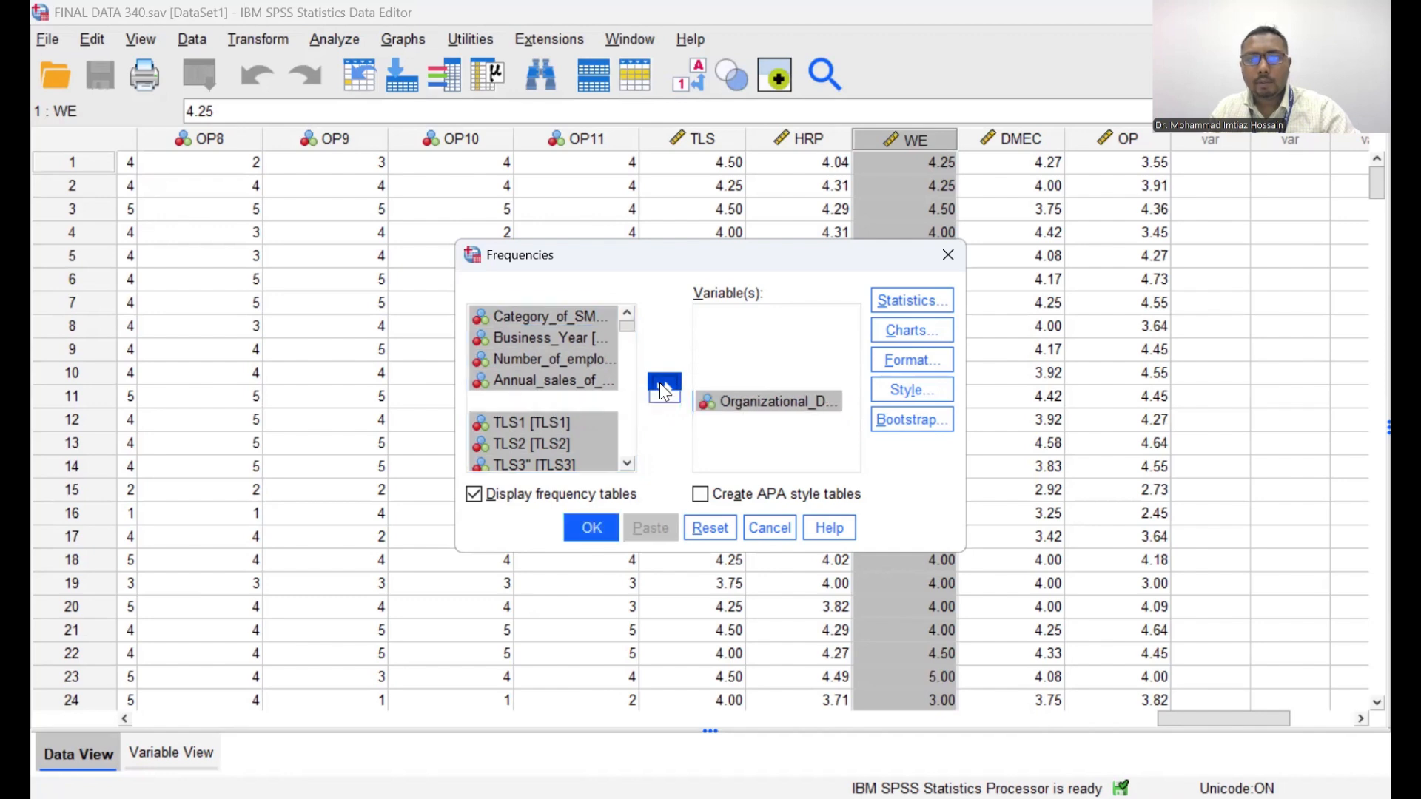
pyautogui.click(665, 387)
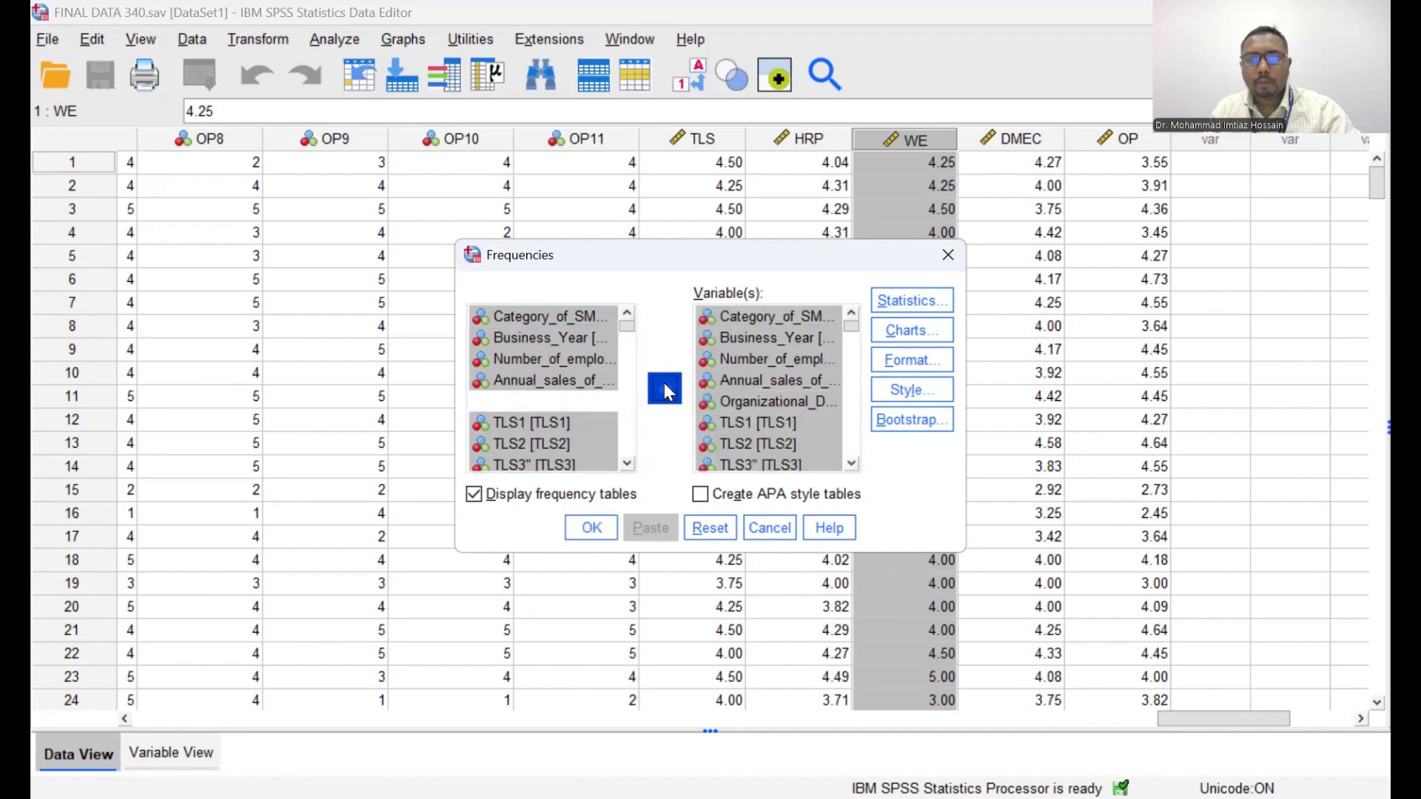
pyautogui.click(665, 388)
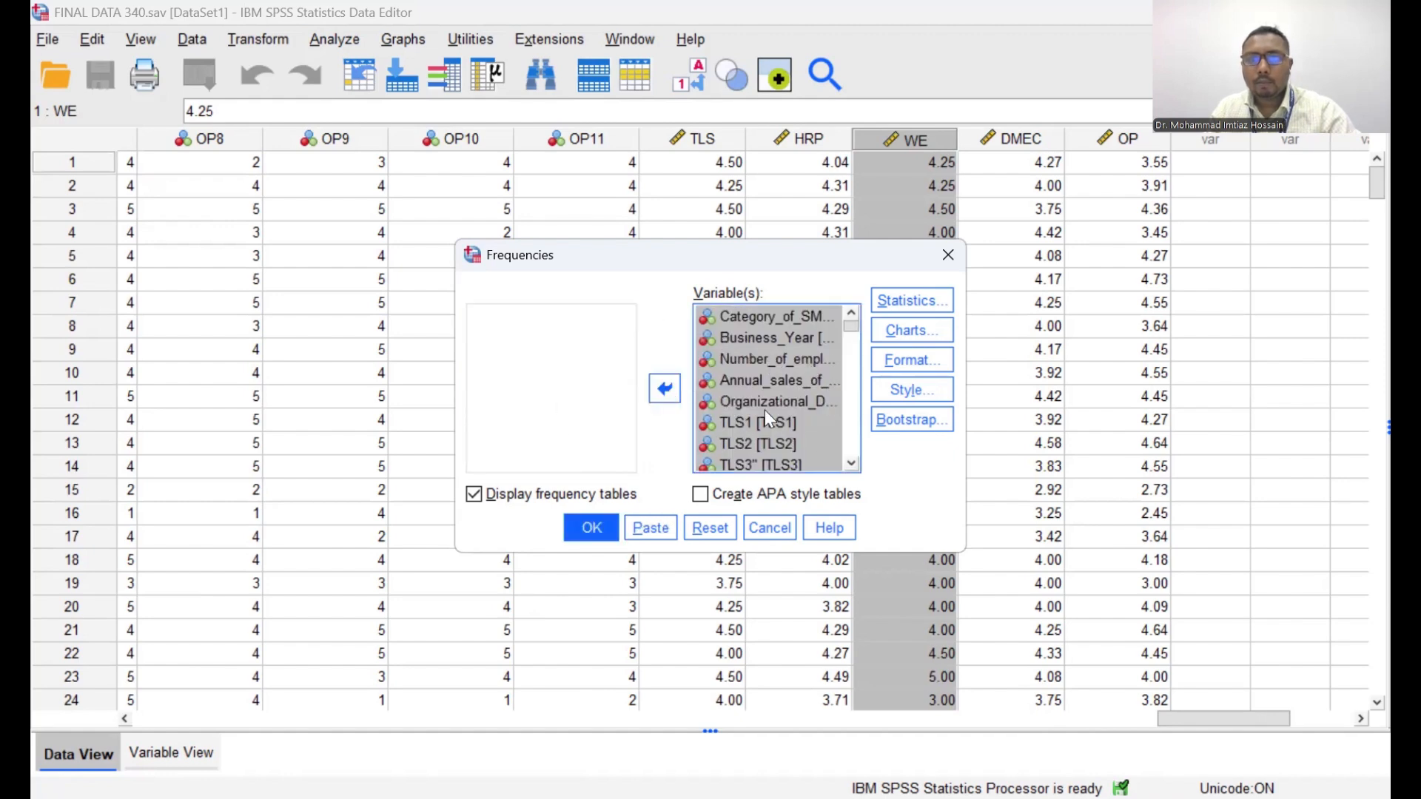
# Step: Request the mean, median, mode, sum and standard deviation for the Frequencies analysis, and run it
pyautogui.moveTo(850, 325)
pyautogui.mouseDown()
pyautogui.moveTo(865, 437)
pyautogui.moveTo(870, 321)
pyautogui.mouseUp()
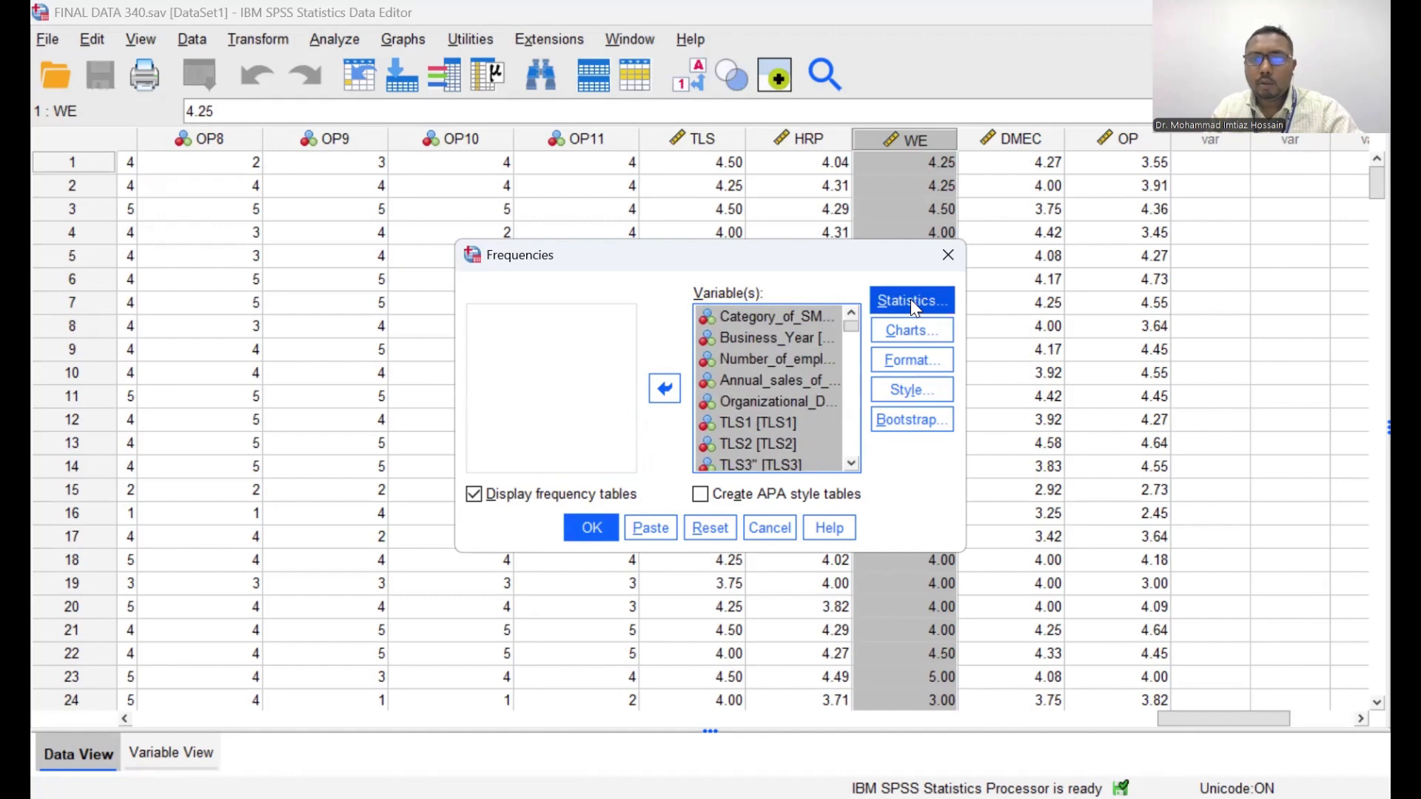
pyautogui.click(911, 301)
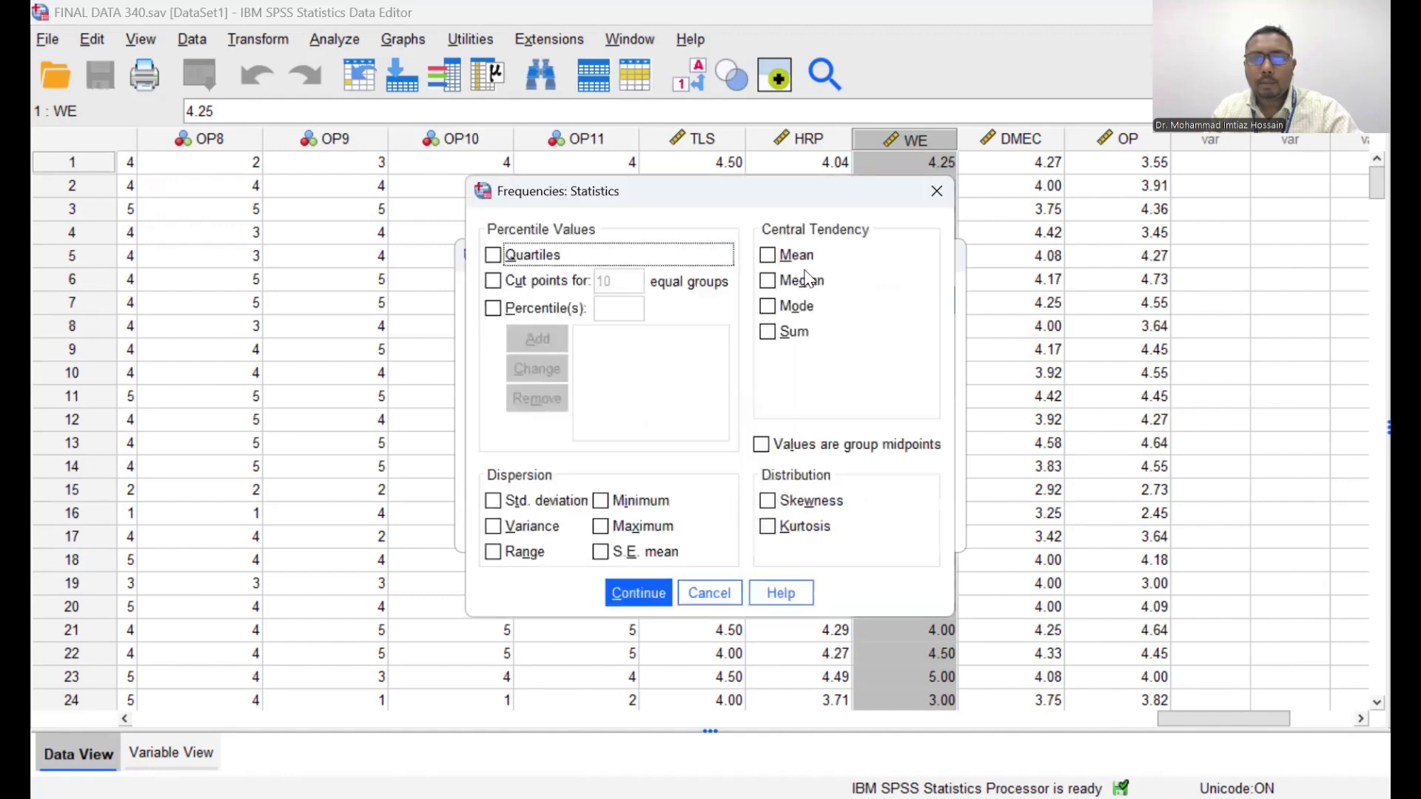
pyautogui.click(766, 254)
pyautogui.click(766, 279)
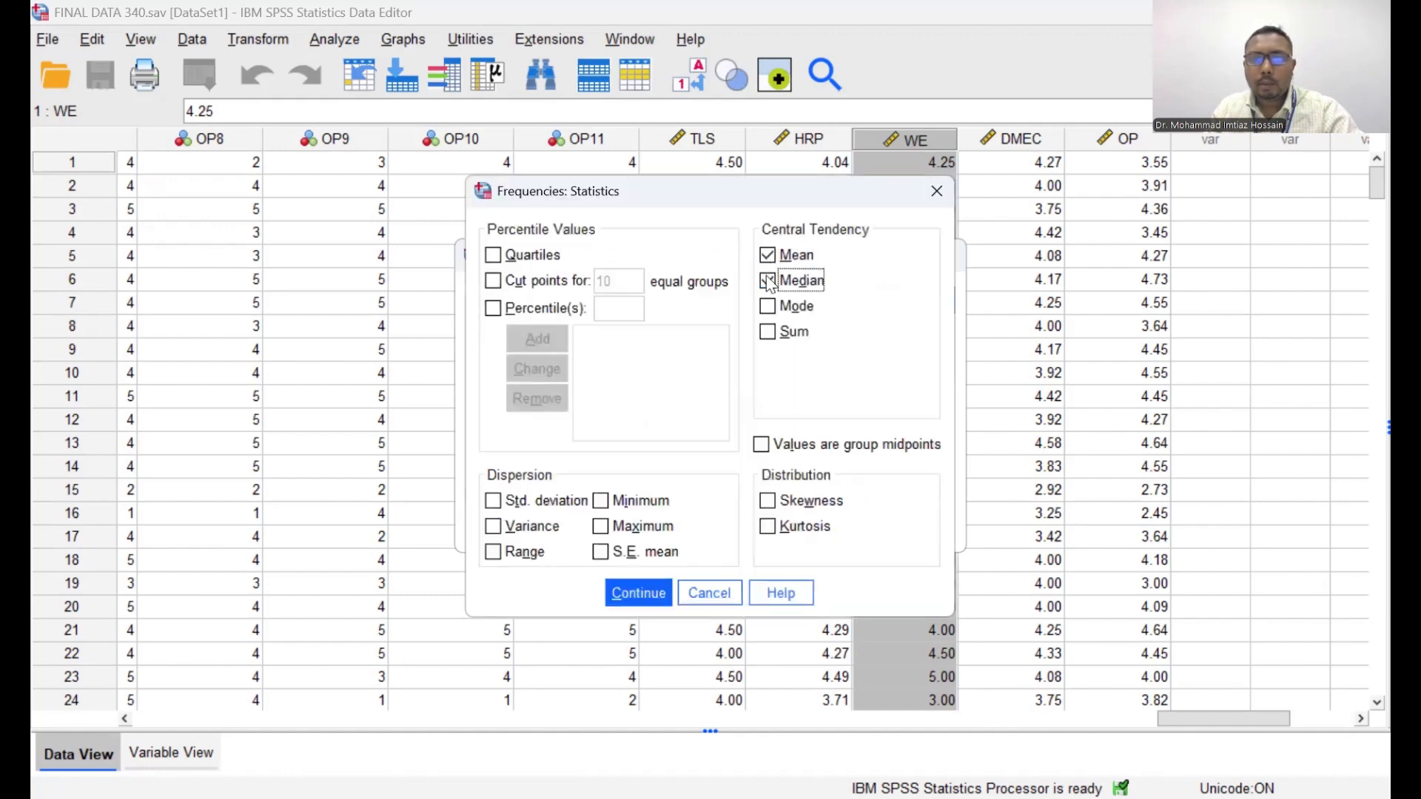
pyautogui.click(768, 307)
pyautogui.click(768, 335)
pyautogui.click(492, 501)
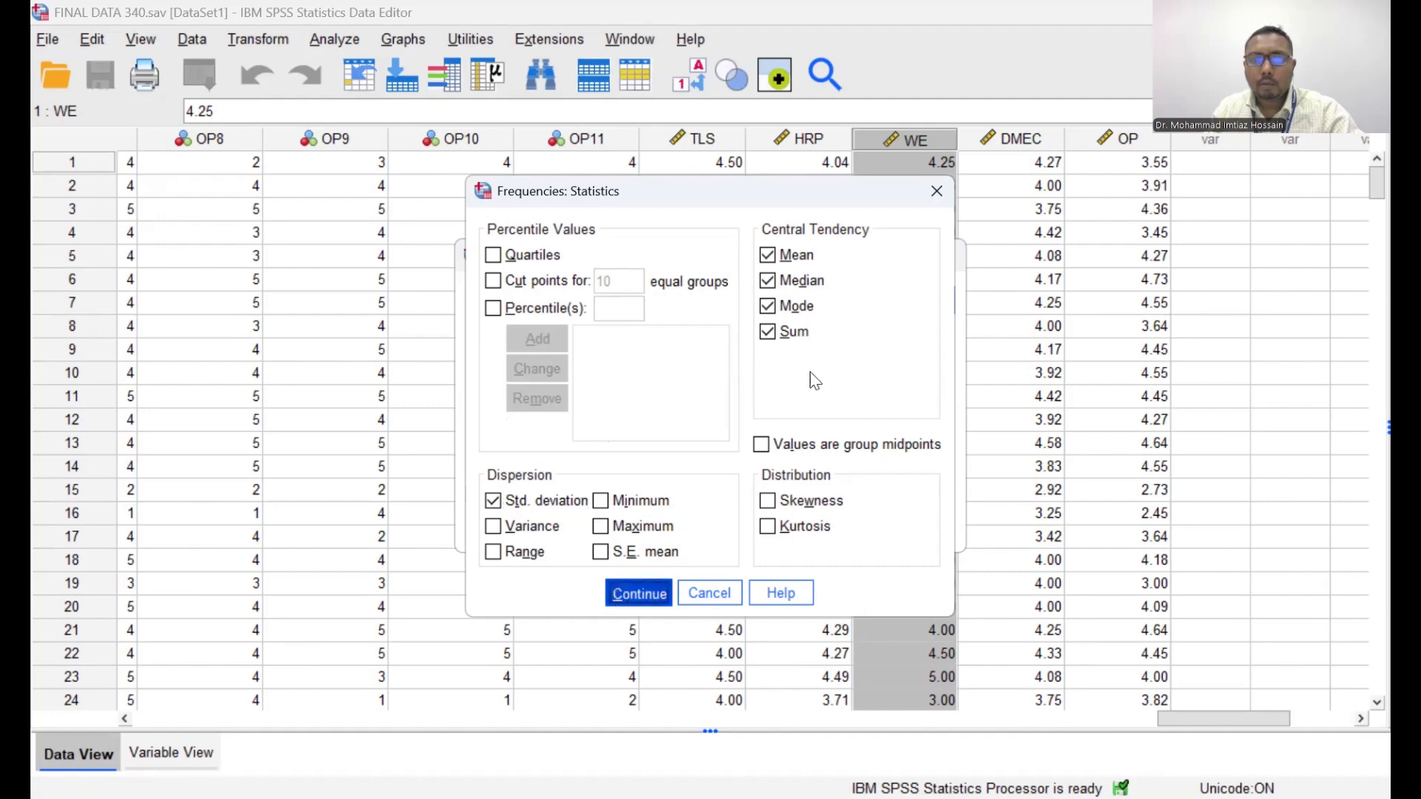
pyautogui.click(619, 595)
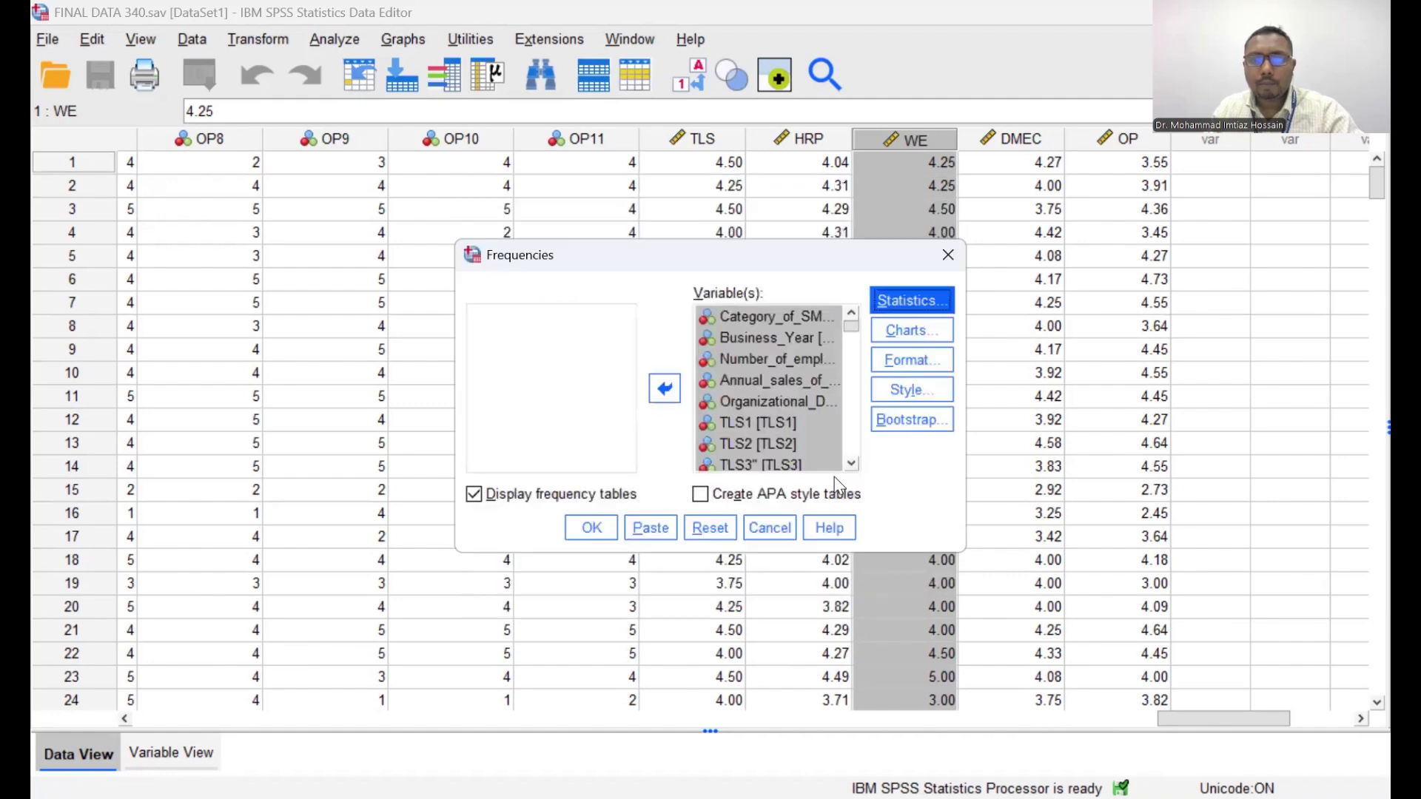
pyautogui.click(591, 527)
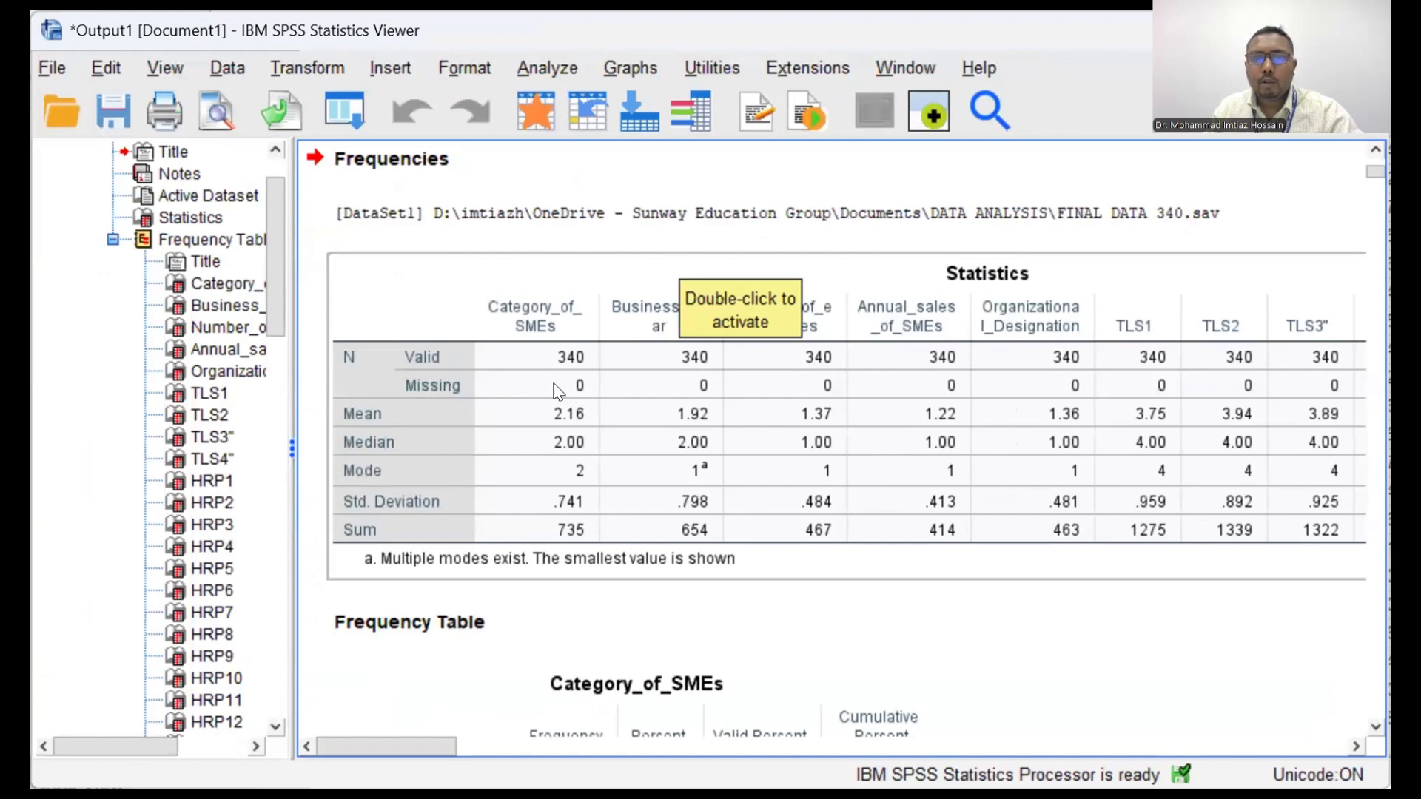
# Step: Examine the missing-value counts across the variables in the Statistics table of the Frequencies output
pyautogui.moveTo(555, 385); pyautogui.dragTo(861, 385)
pyautogui.click(610, 375)
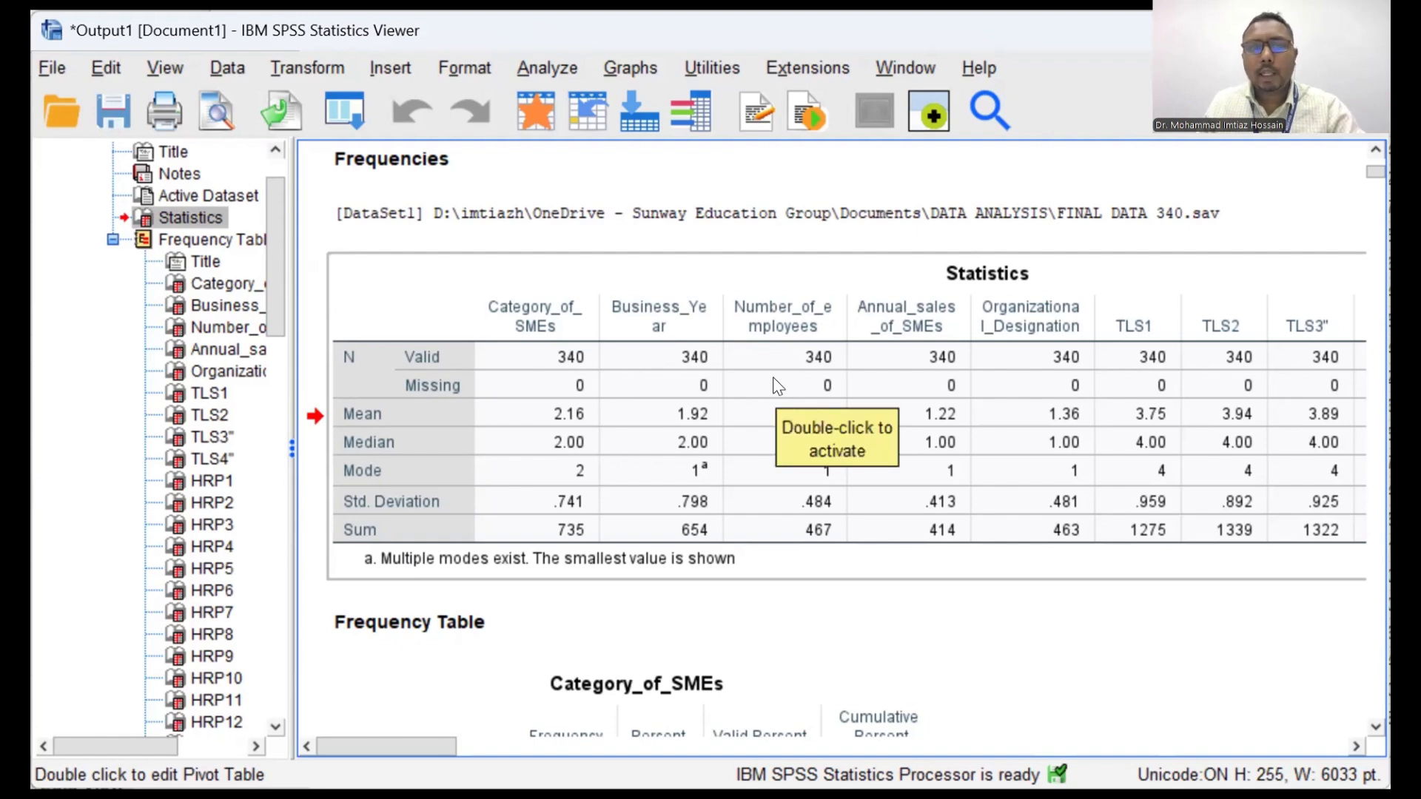
pyautogui.click(1106, 337)
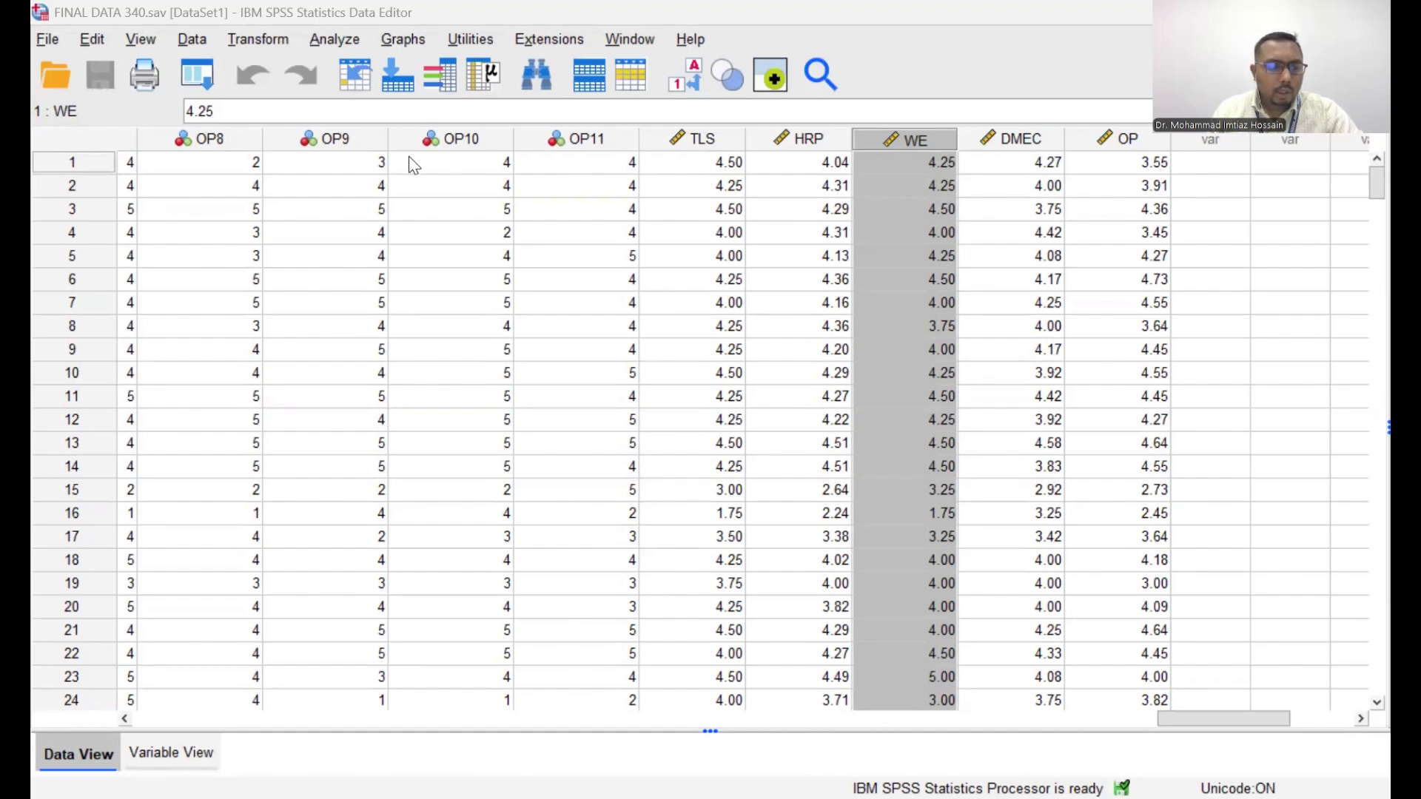
# Step: Start a Descriptives analysis in the data set and add TLS, HRP, WE, DMEC and OP as its variables
pyautogui.click(326, 41)
pyautogui.moveTo(370, 127)
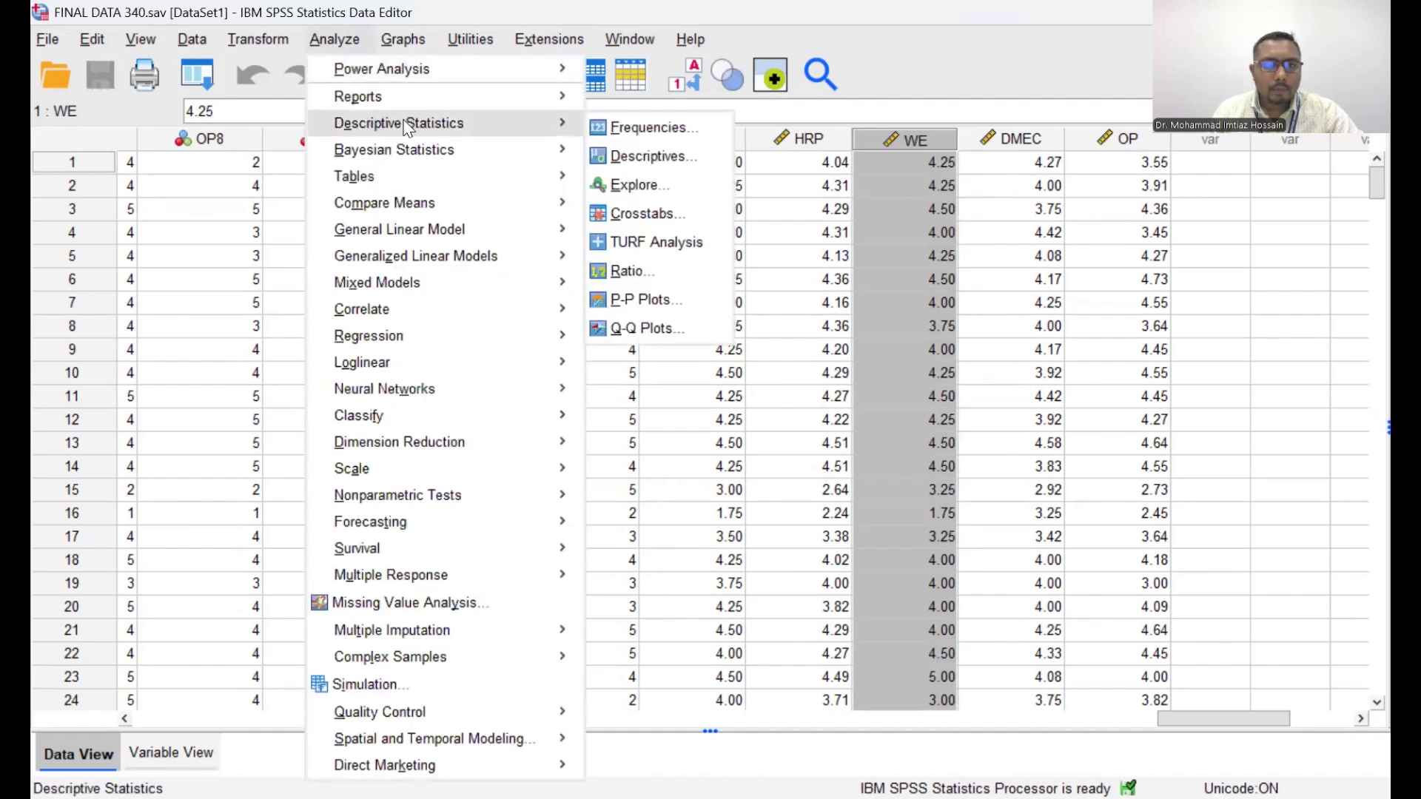
pyautogui.click(649, 156)
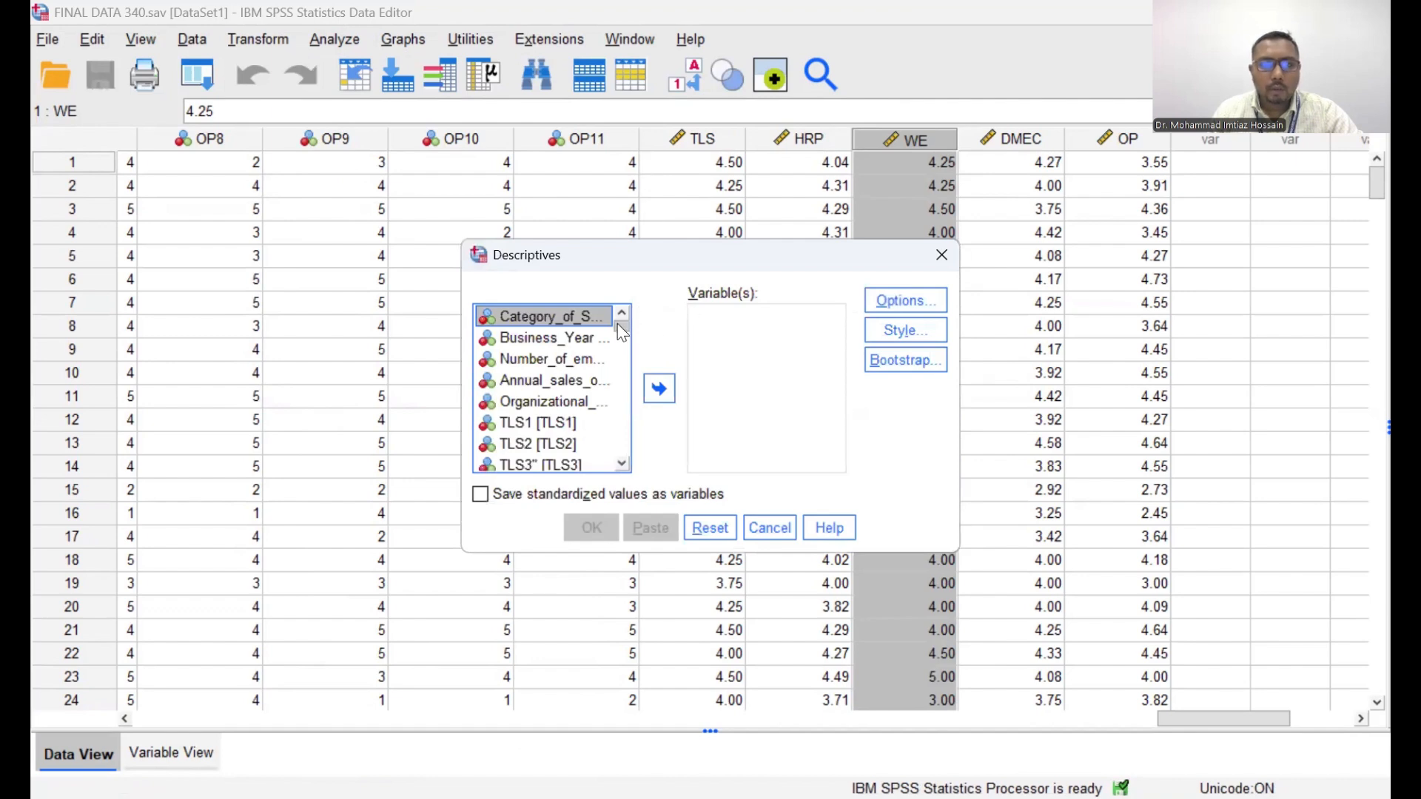
pyautogui.moveTo(620, 323); pyautogui.dragTo(622, 455)
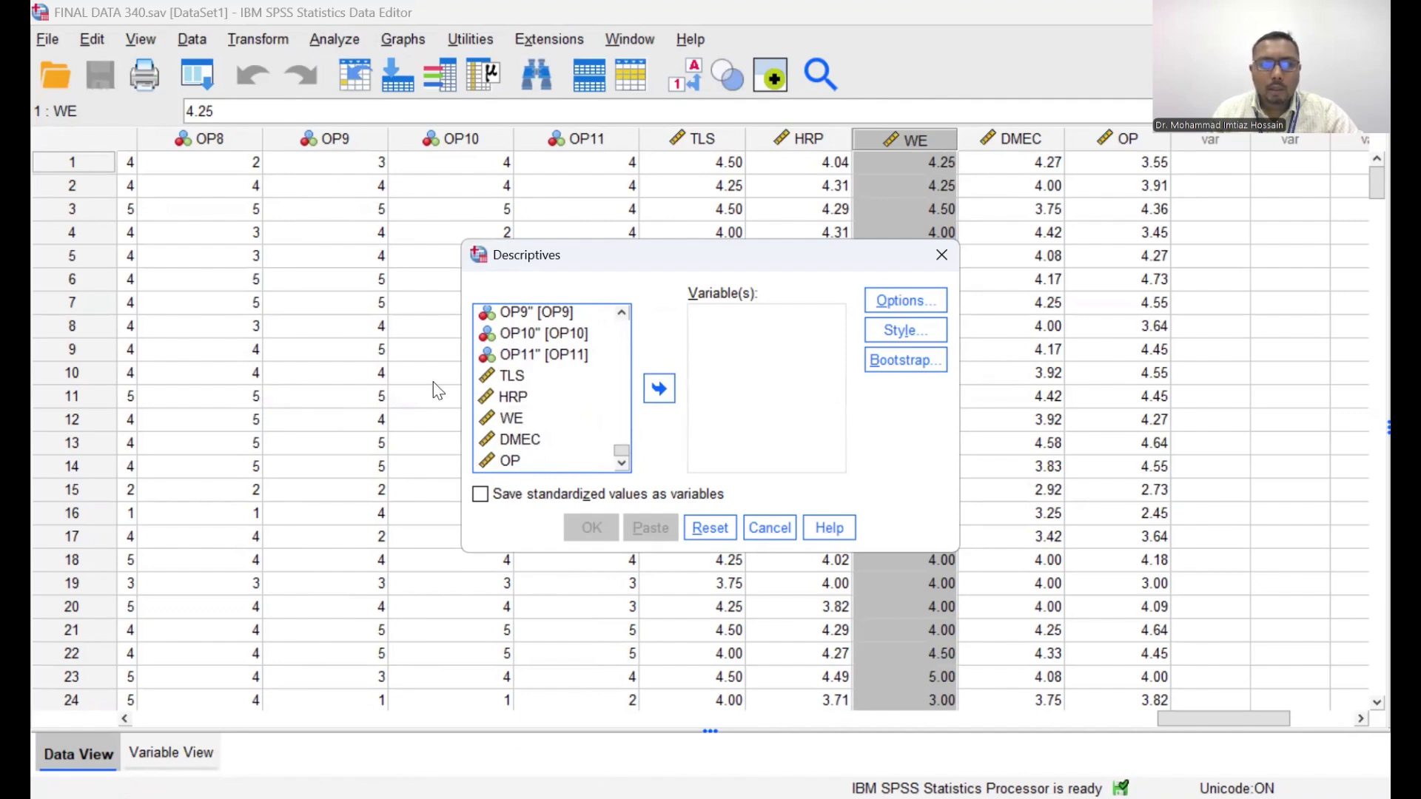
pyautogui.click(520, 378)
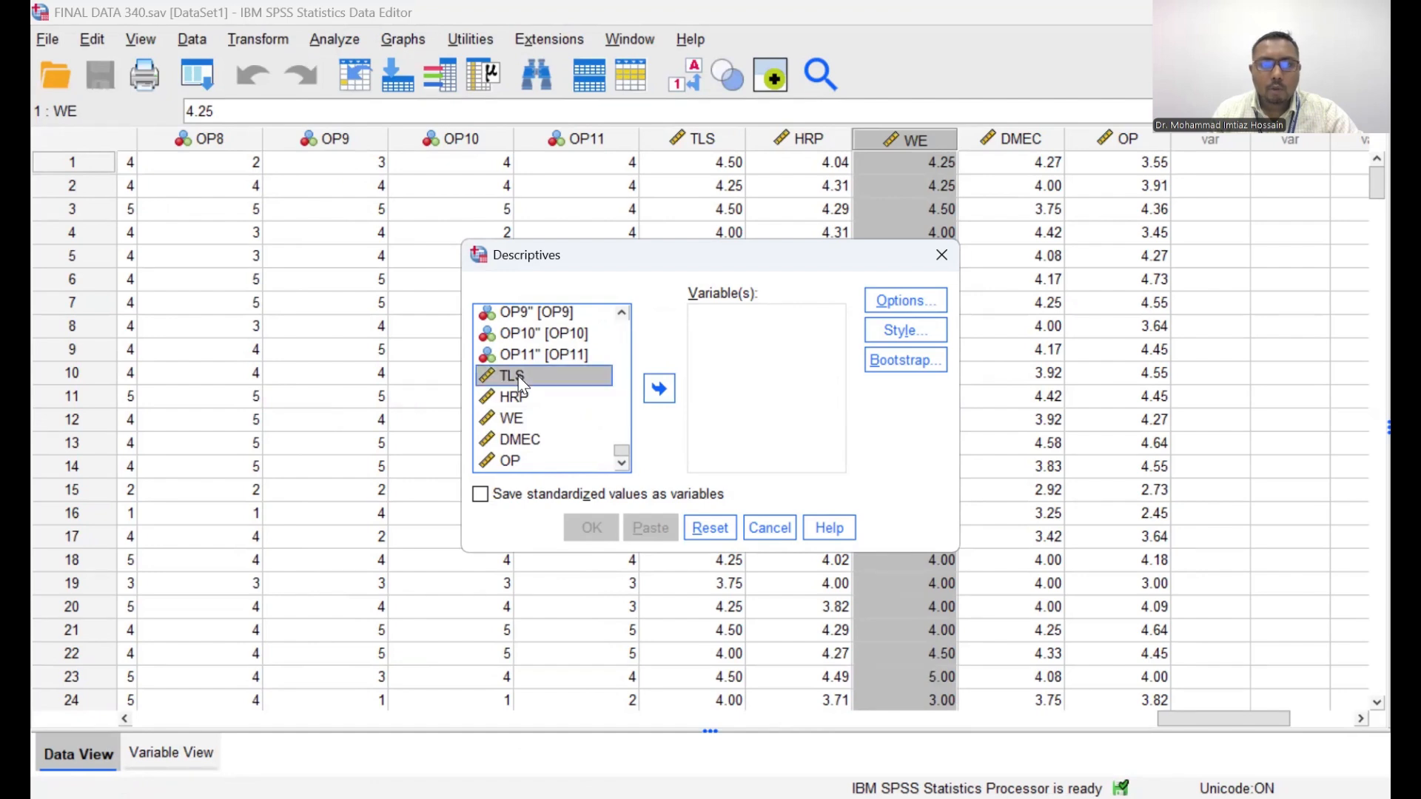
pyautogui.click(650, 392)
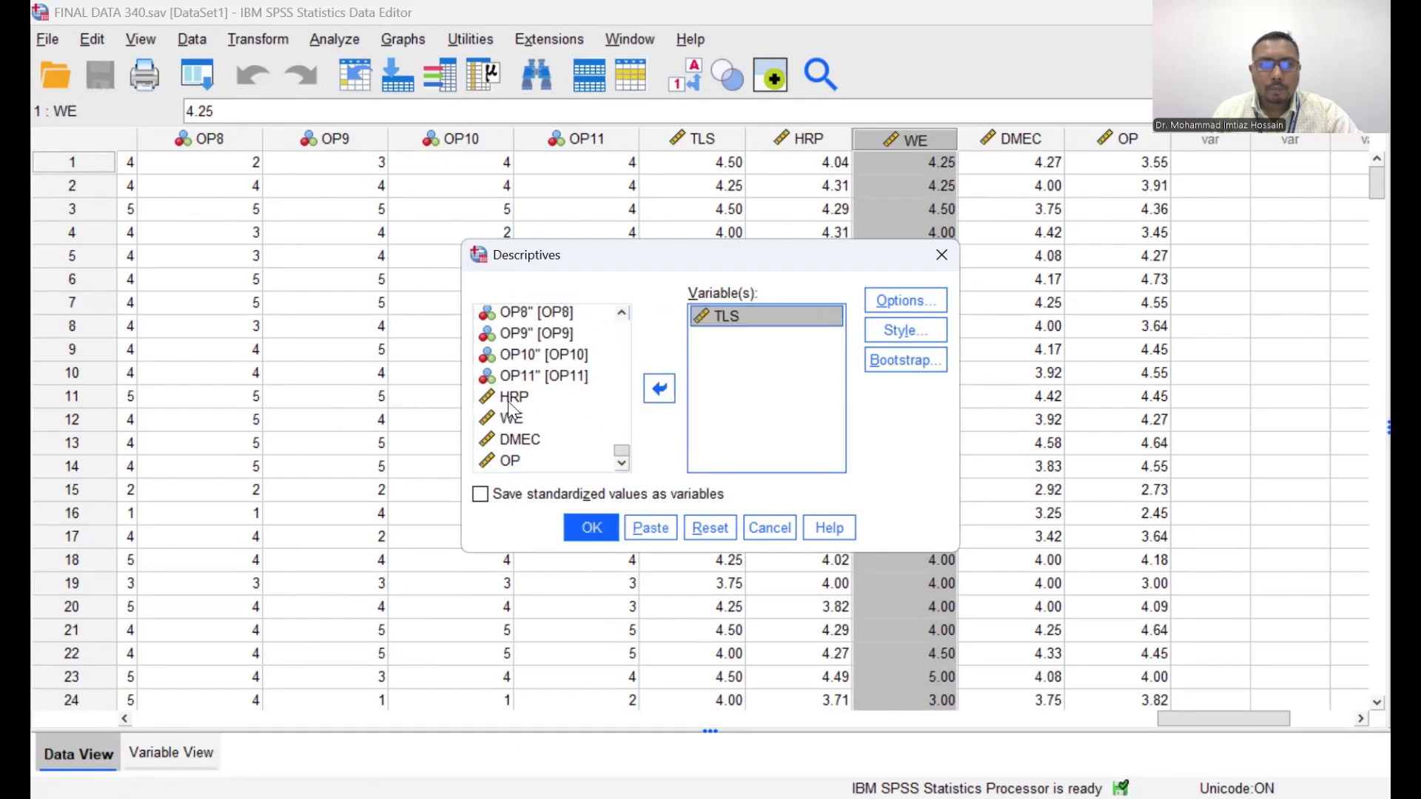
pyautogui.click(511, 397)
pyautogui.click(659, 388)
pyautogui.click(530, 420)
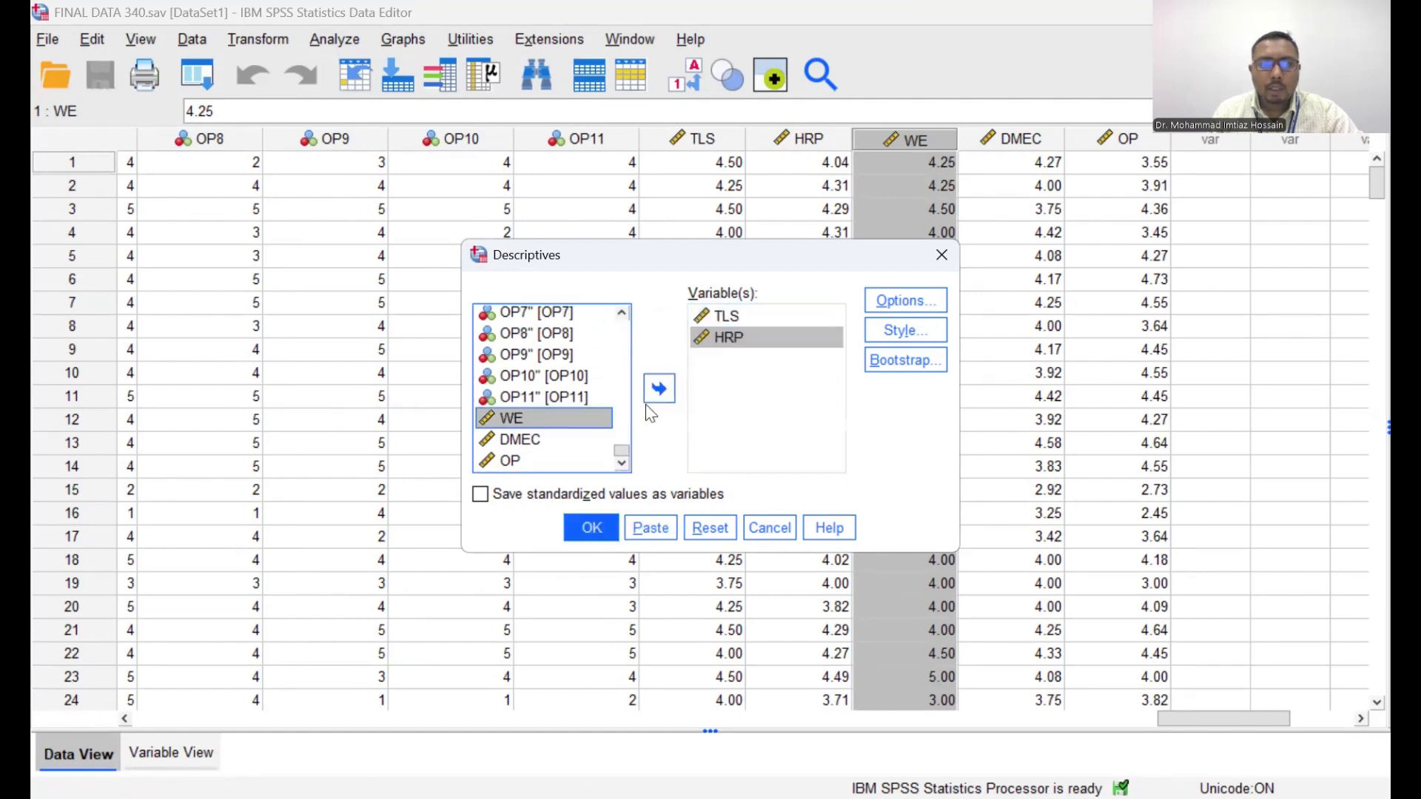
pyautogui.click(659, 389)
pyautogui.click(529, 440)
pyautogui.click(658, 388)
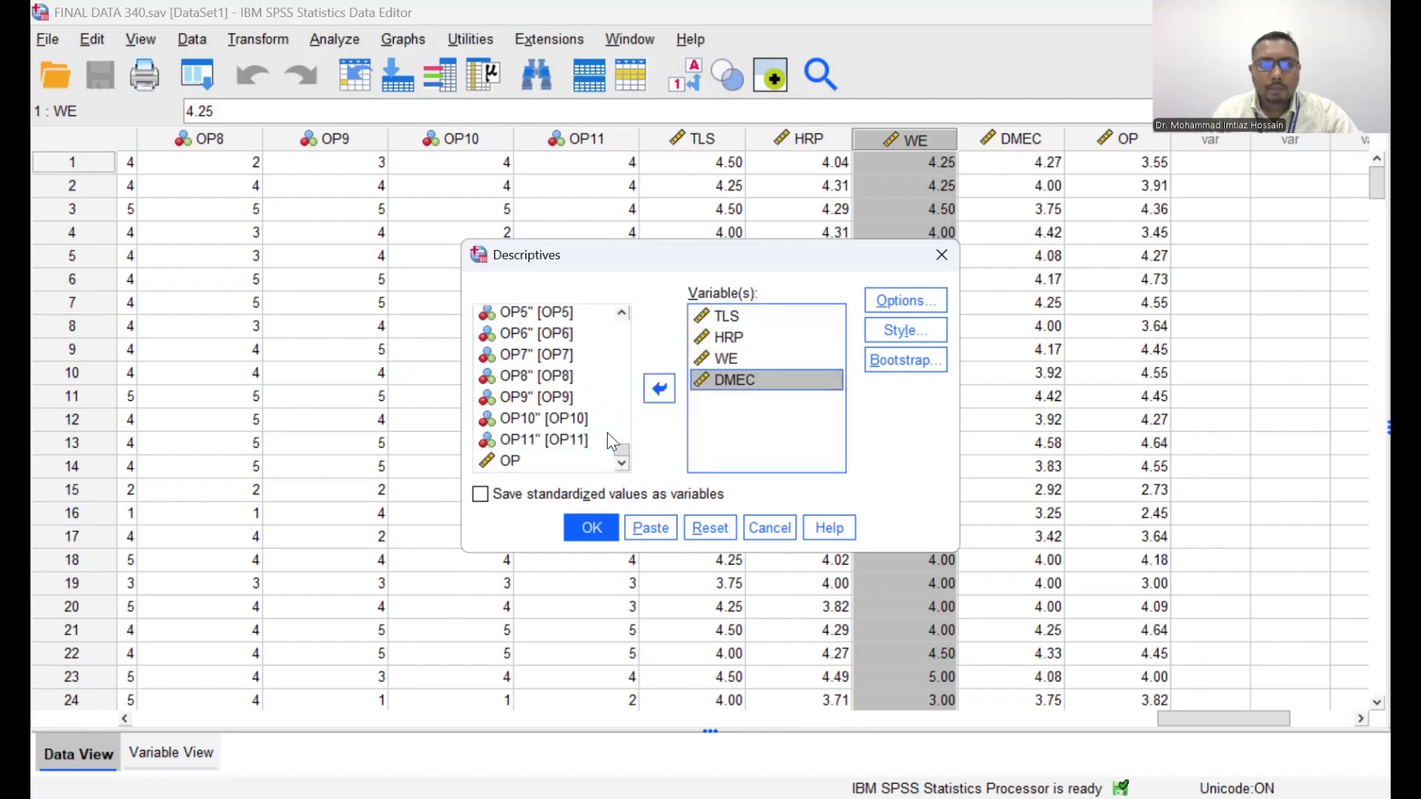
pyautogui.click(529, 460)
pyautogui.click(659, 388)
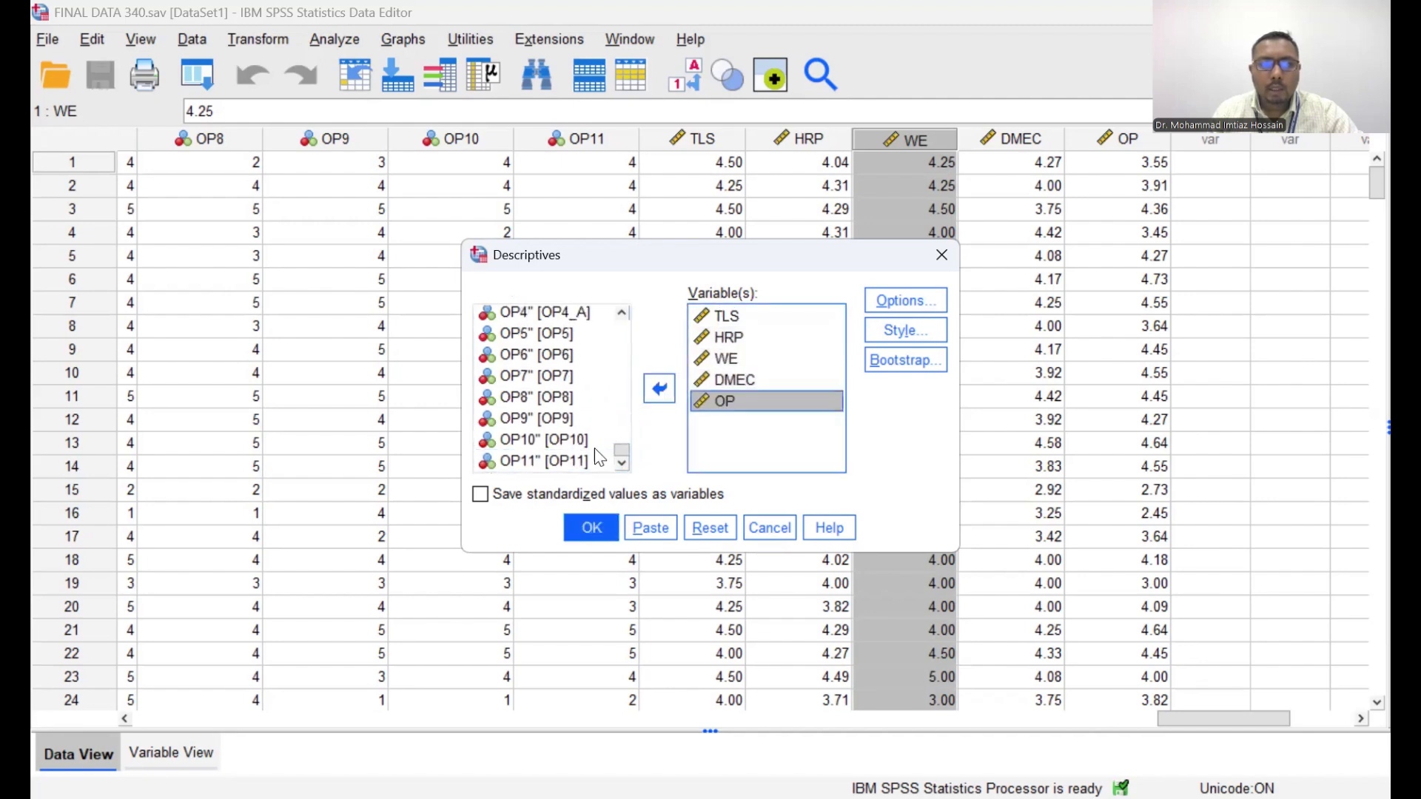
# Step: Enable saving standardized values as variables and run the Descriptives analysis
pyautogui.scroll(10, 625, 452)
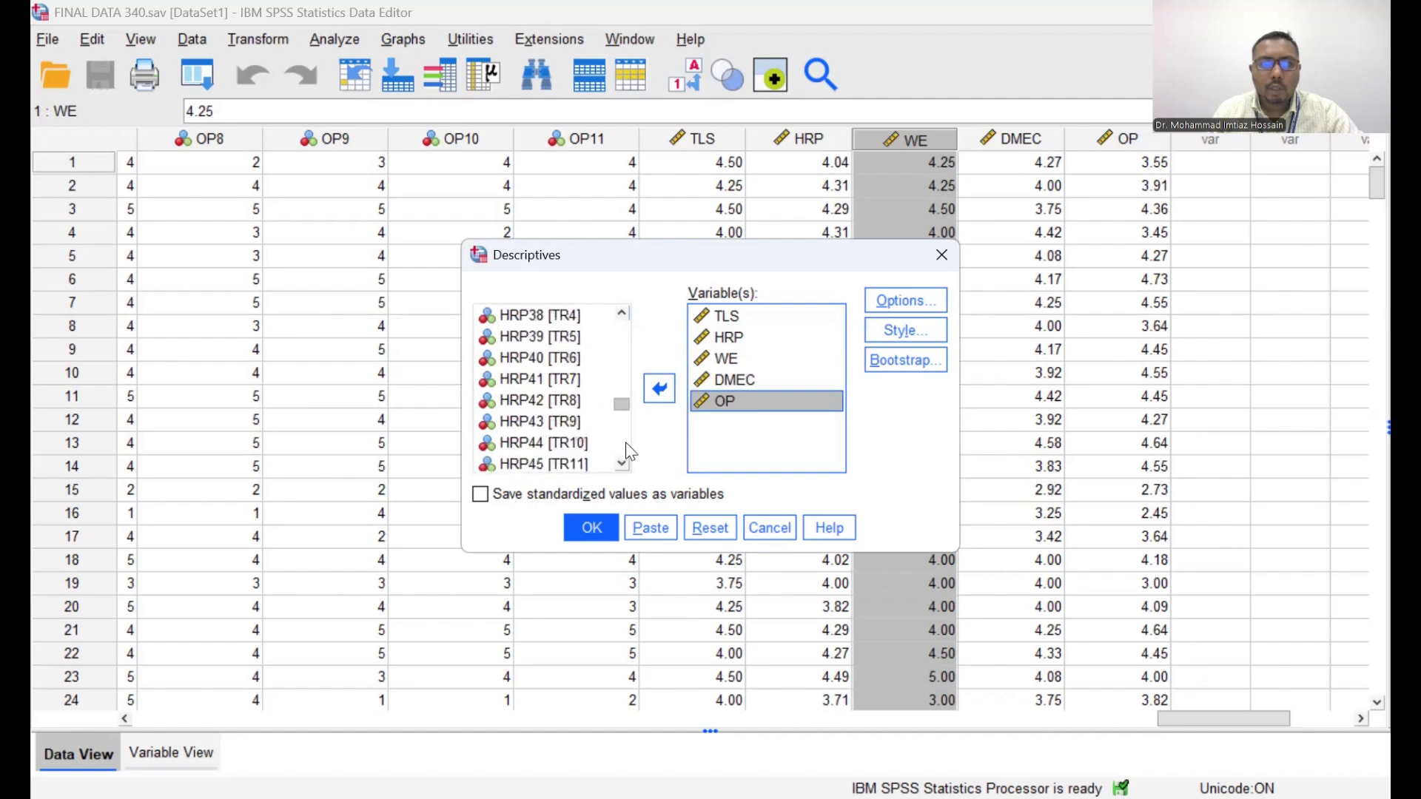
pyautogui.scroll(-10, 627, 453)
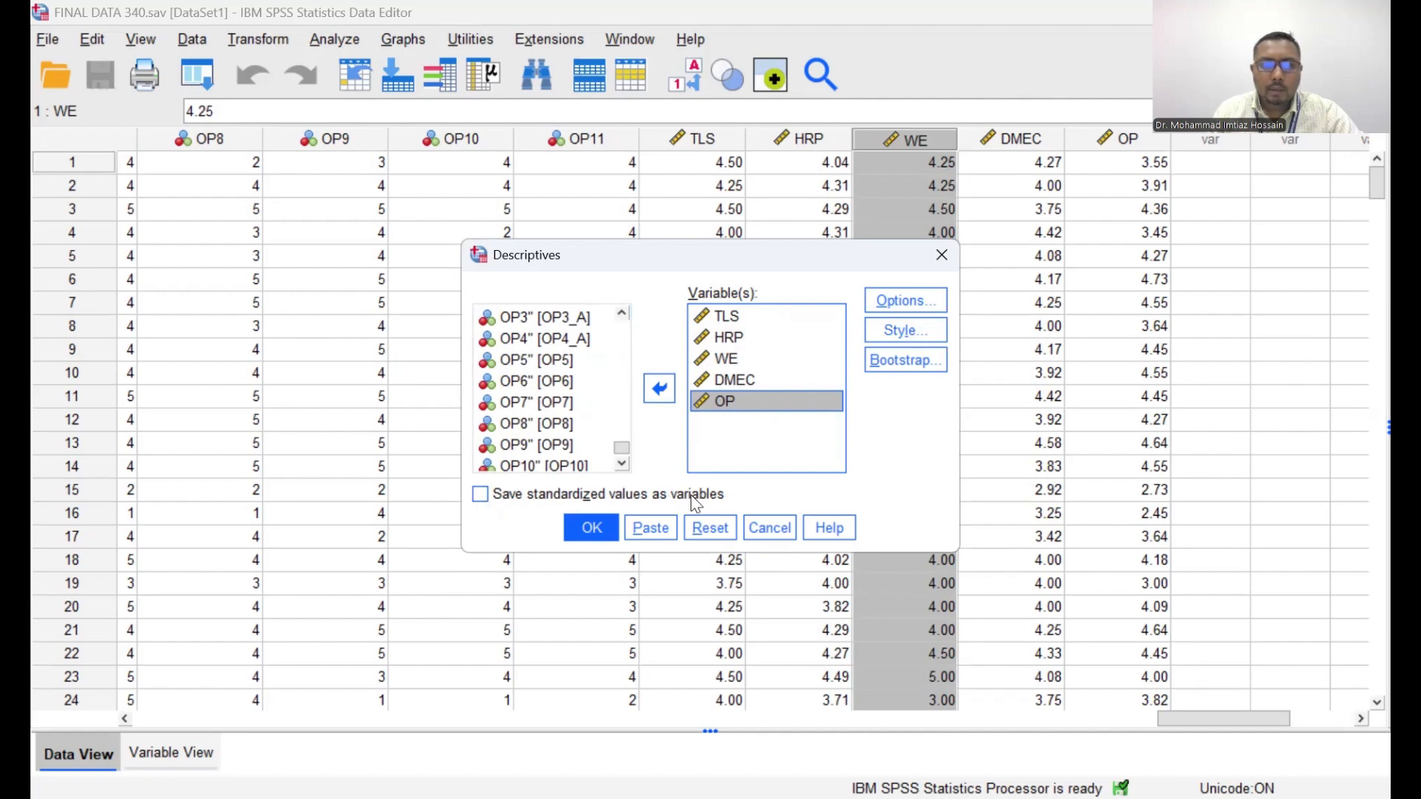
pyautogui.click(479, 494)
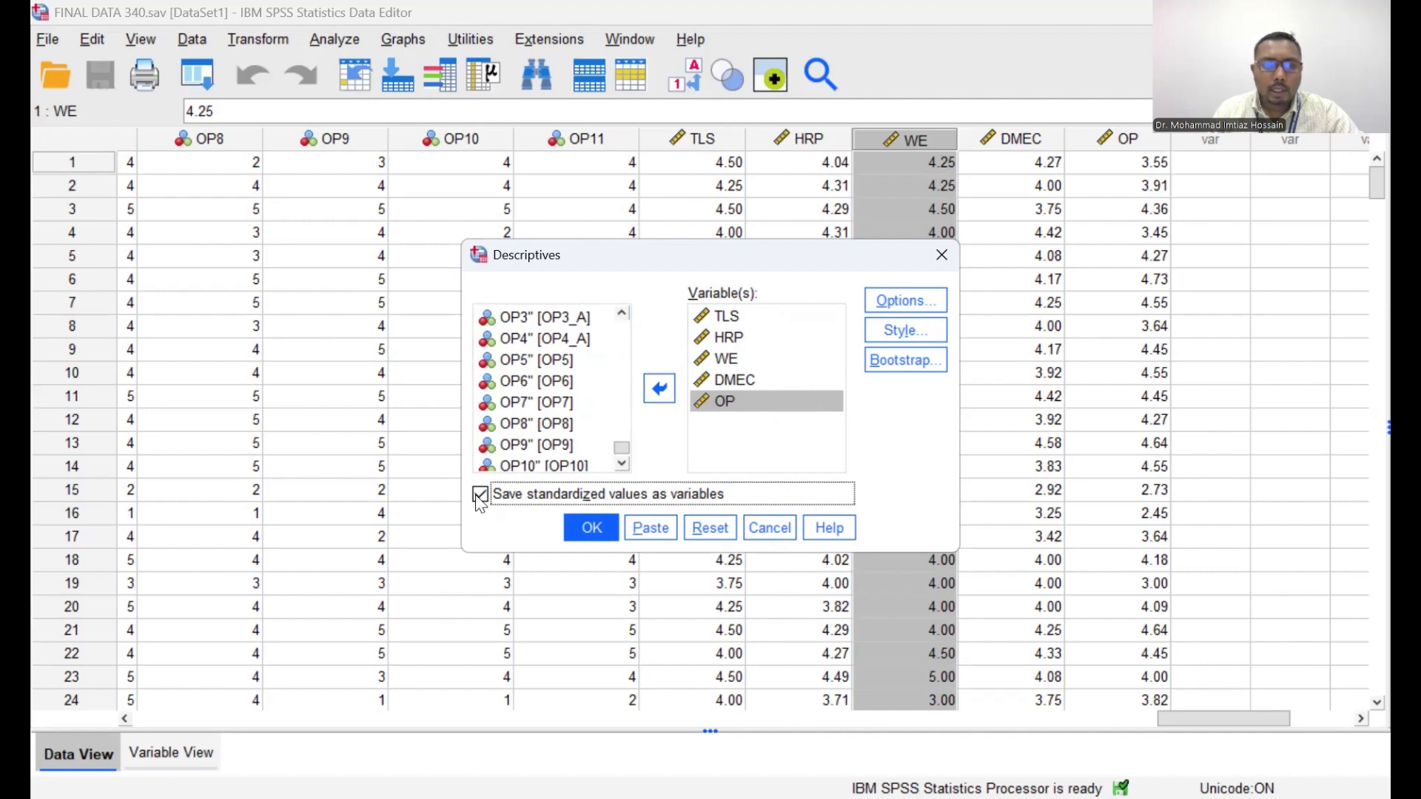
pyautogui.click(590, 529)
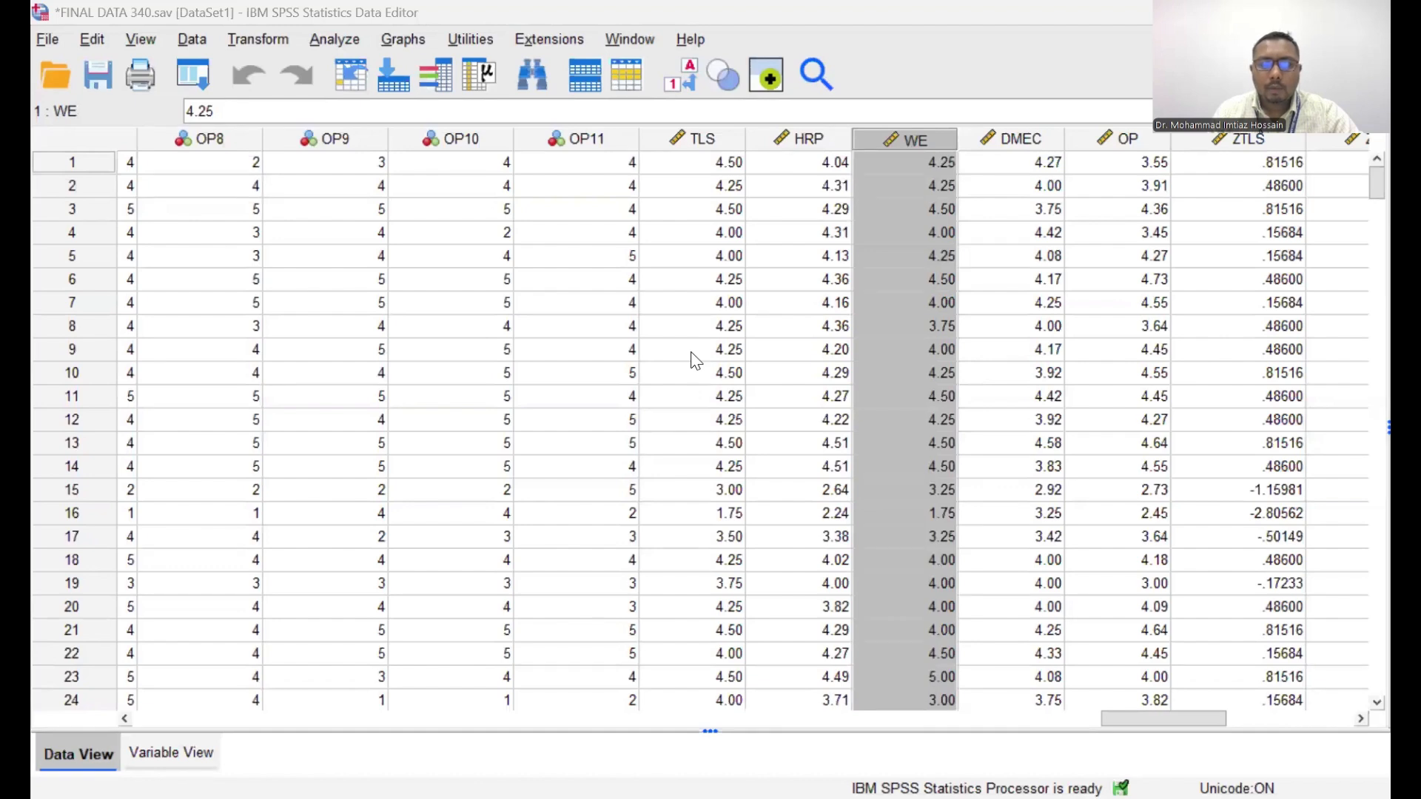
# Step: Sort the cases in ascending order of the standardized variable ZTLS
pyautogui.hscroll(5, 696, 360)
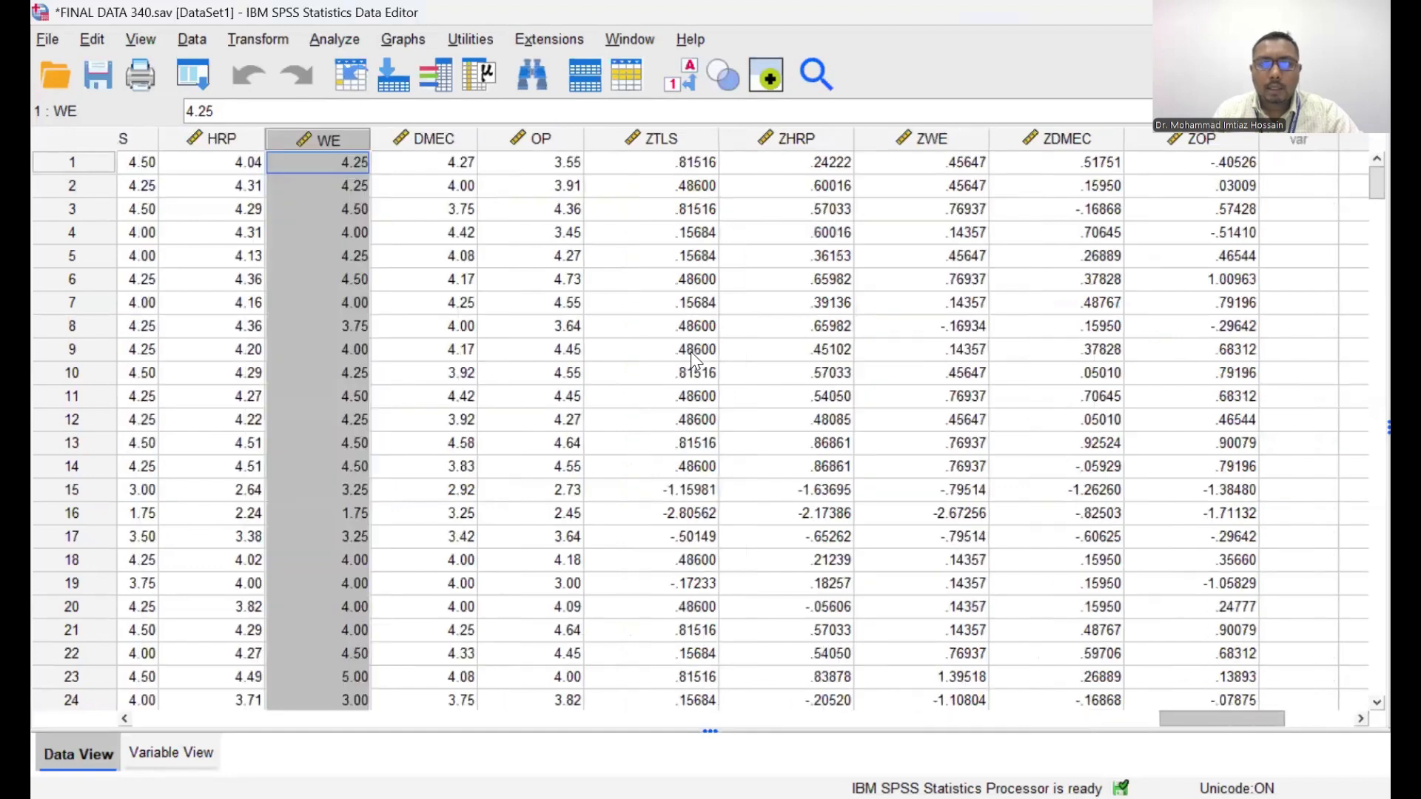
pyautogui.hscroll(1, 695, 360)
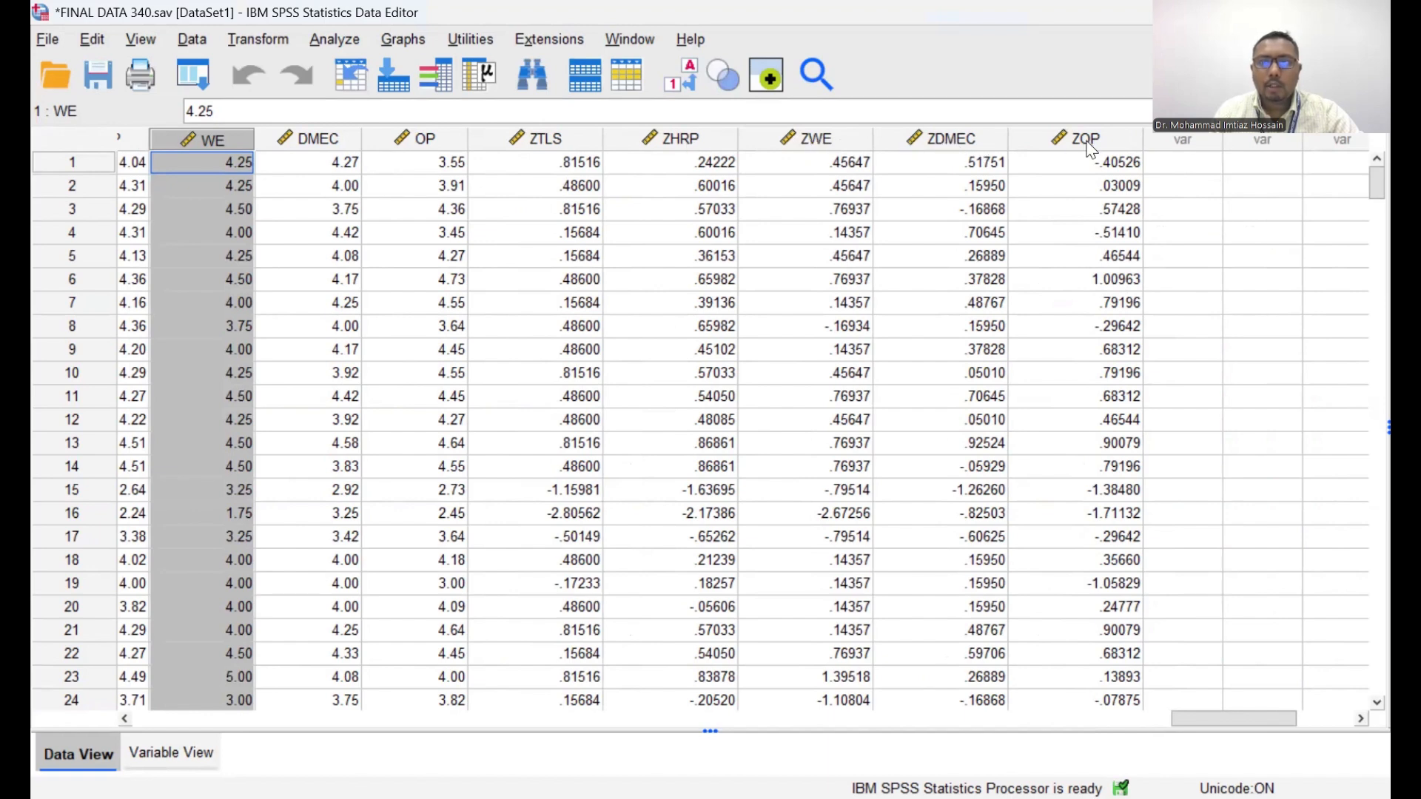
pyautogui.moveTo(1093, 148)
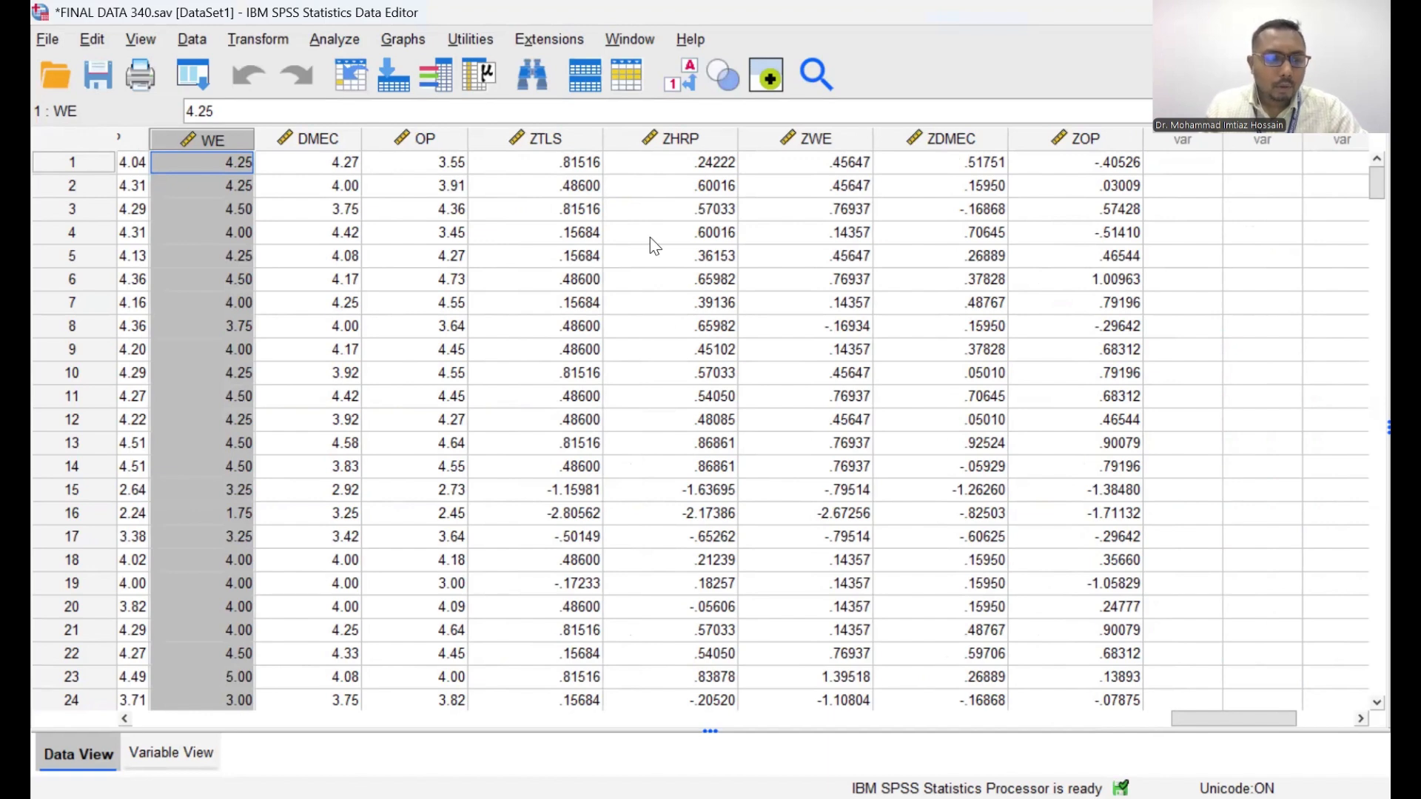
pyautogui.click(538, 141)
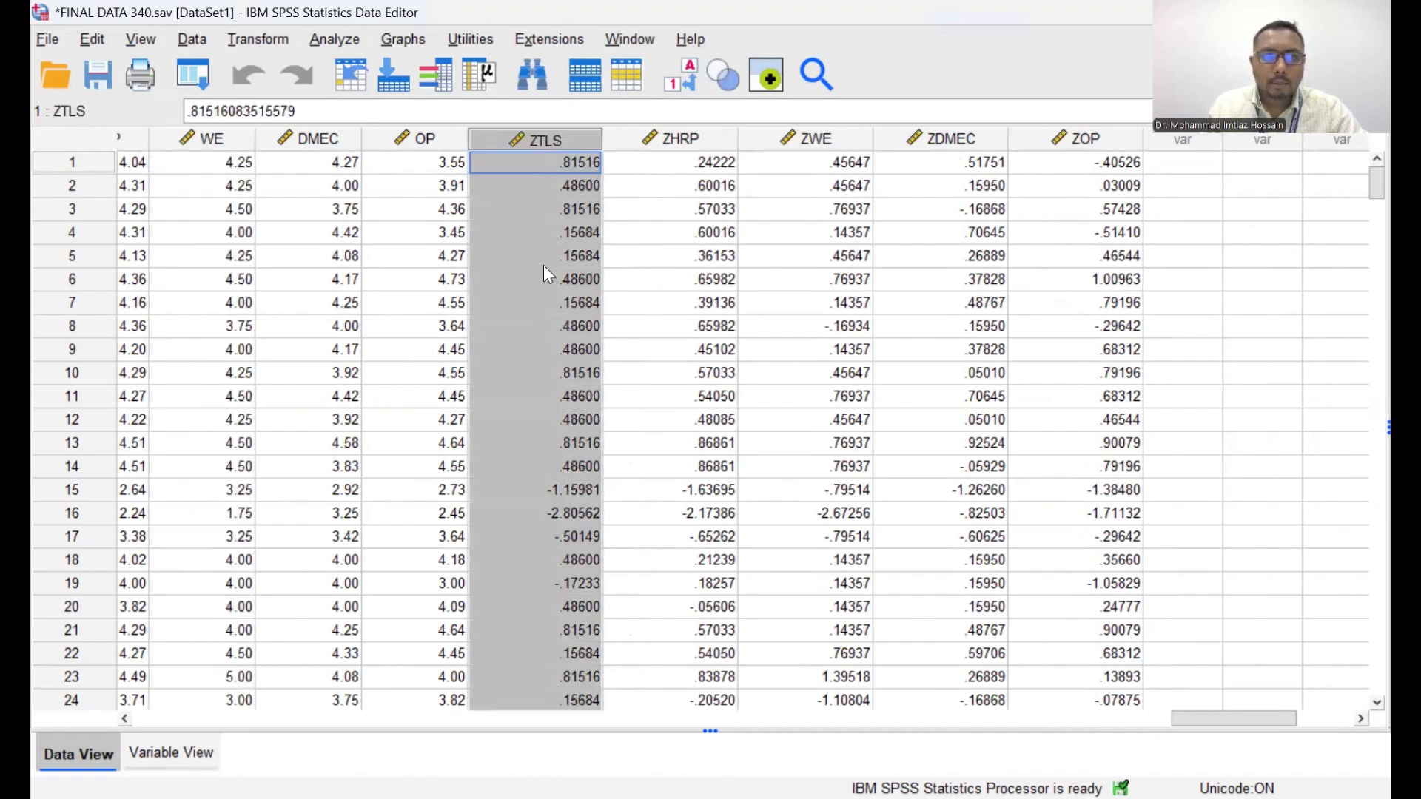
pyautogui.rightClick(556, 141)
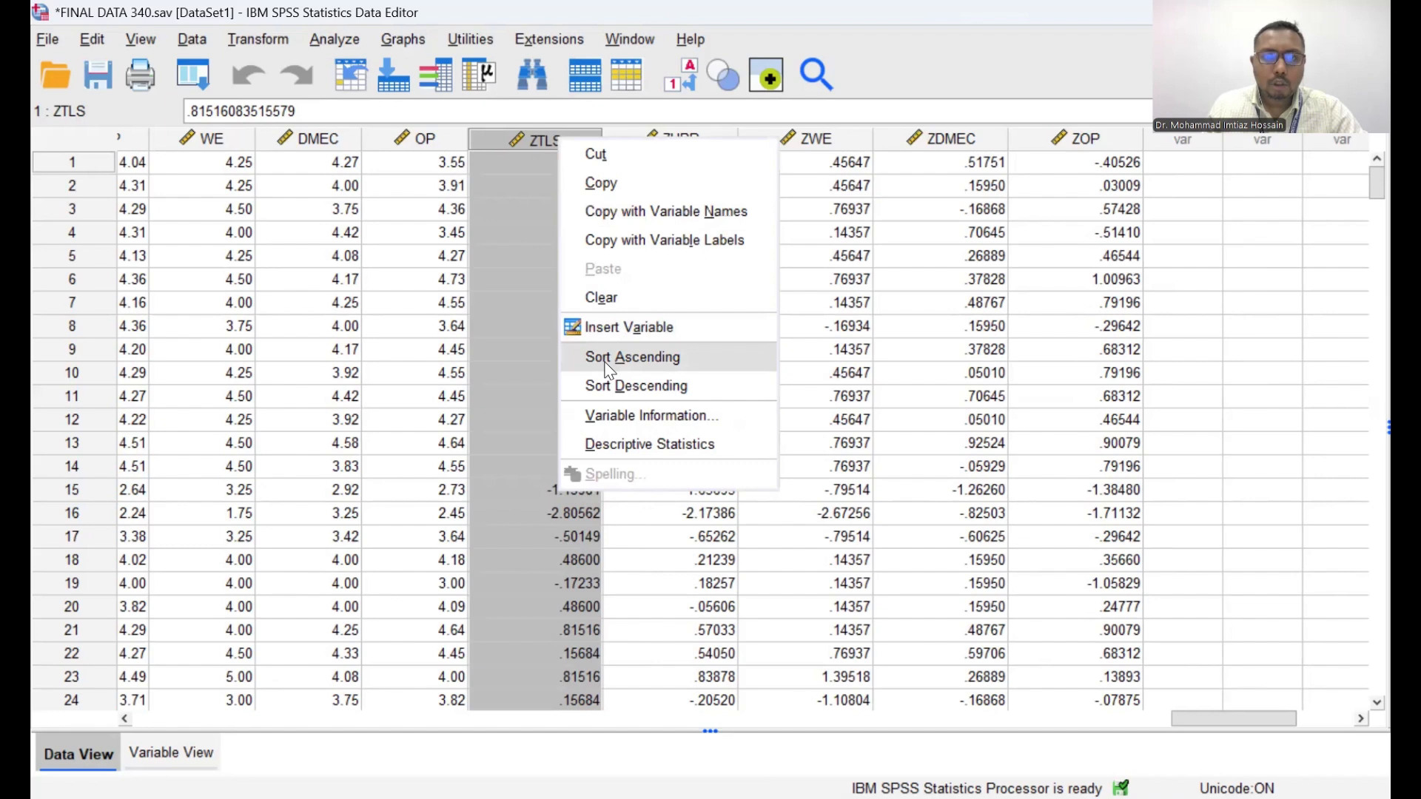
pyautogui.click(645, 355)
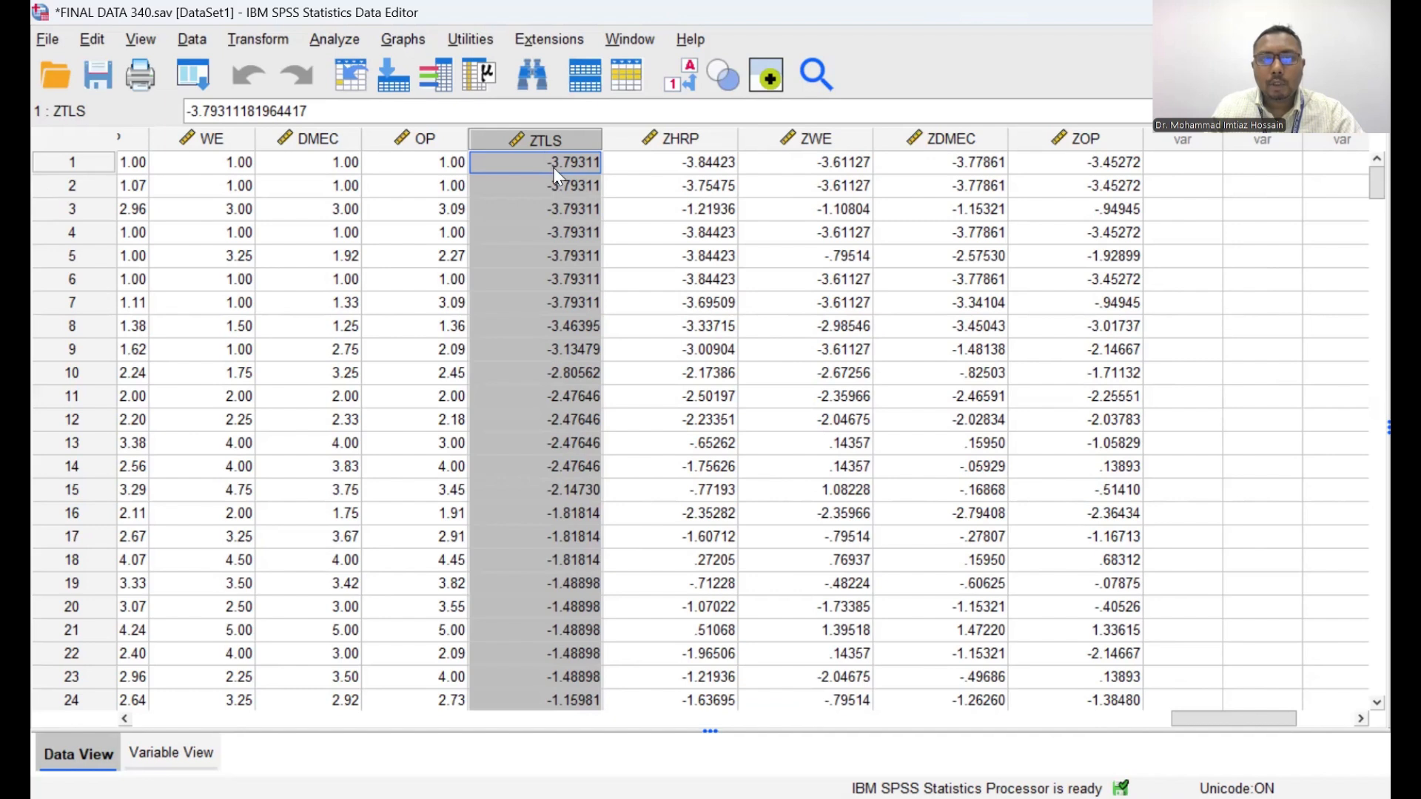
# Step: Examine the ZTLS scores of the first few cases for values below the outlier threshold
pyautogui.click(65, 170)
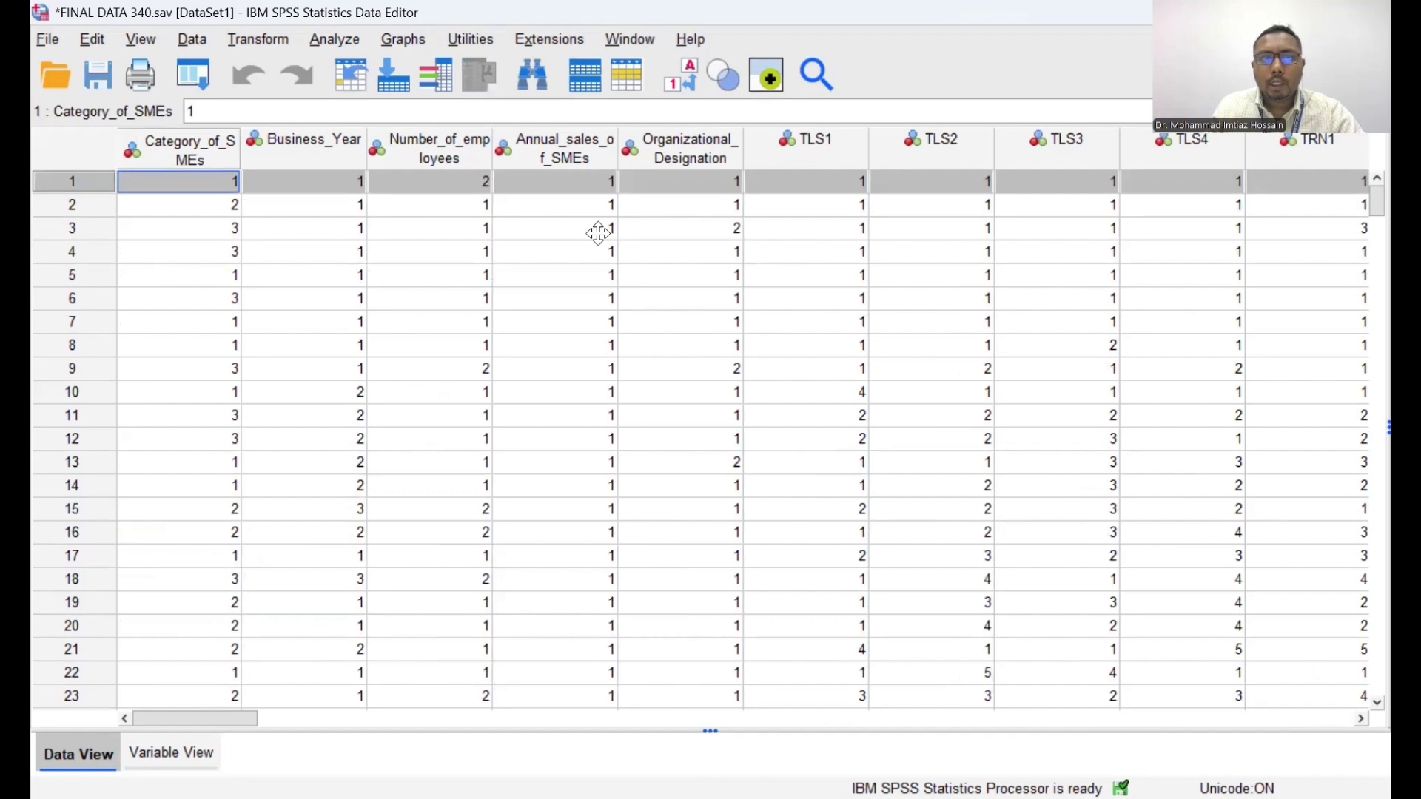
pyautogui.click(72, 207)
pyautogui.click(74, 180)
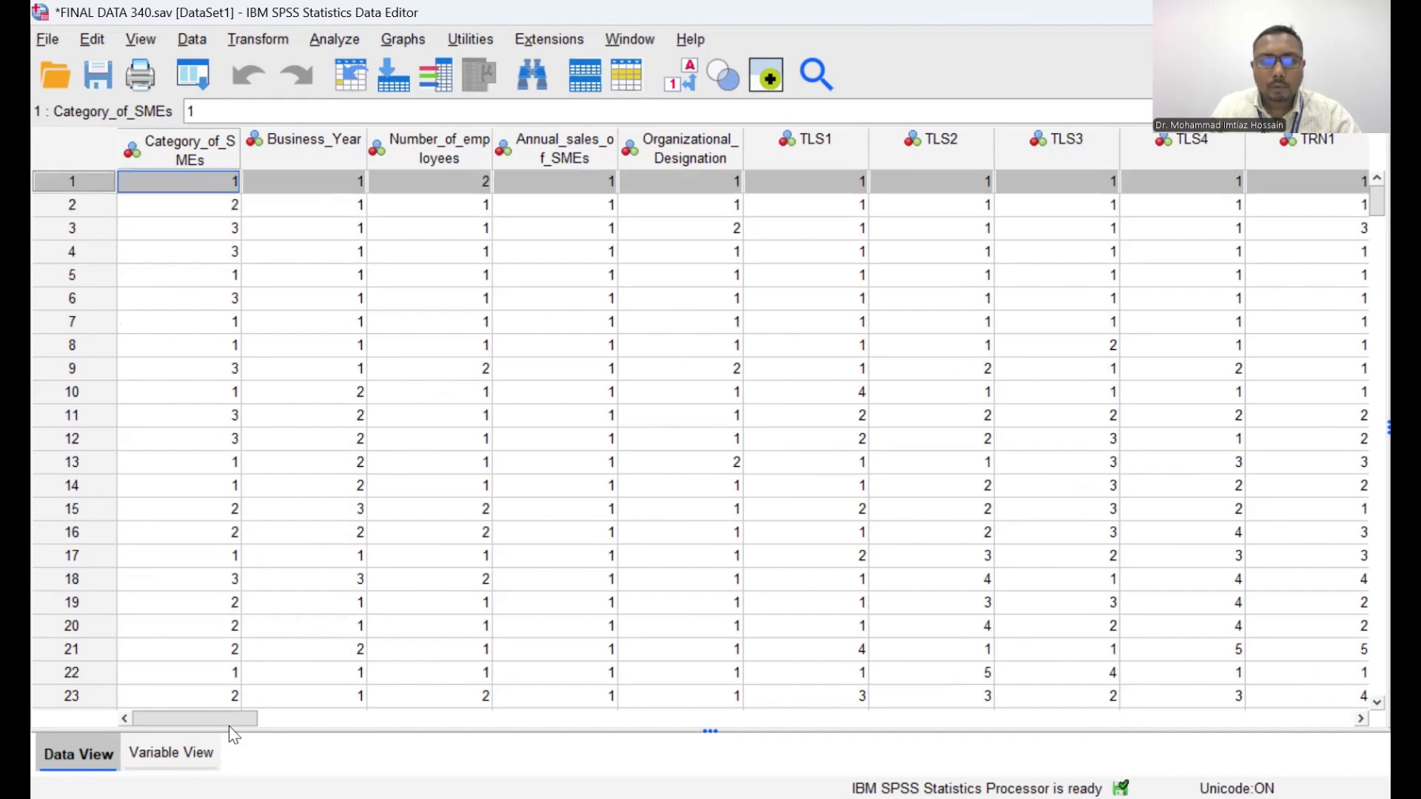
pyautogui.moveTo(229, 720); pyautogui.dragTo(1204, 584)
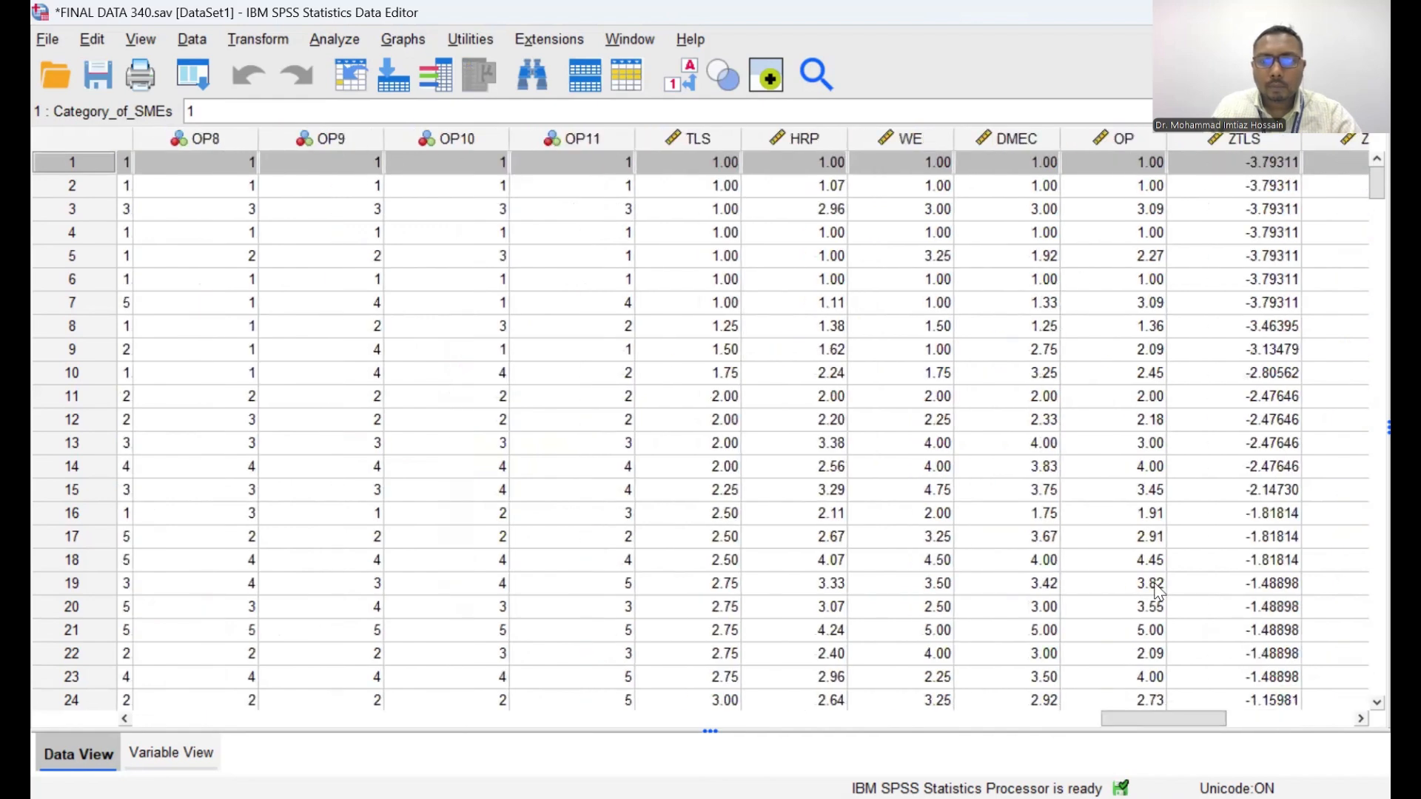
pyautogui.moveTo(1162, 718); pyautogui.dragTo(1191, 718)
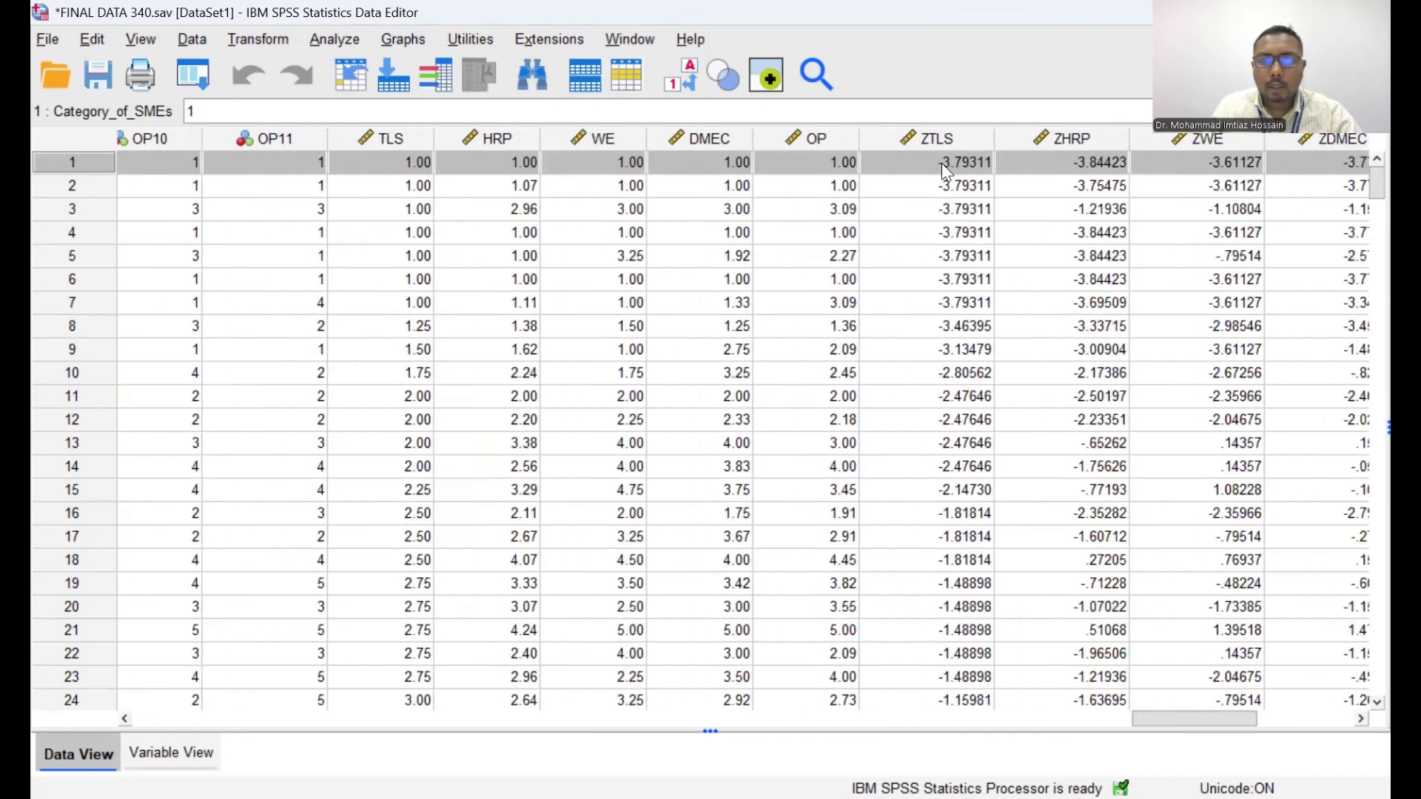
pyautogui.click(942, 164)
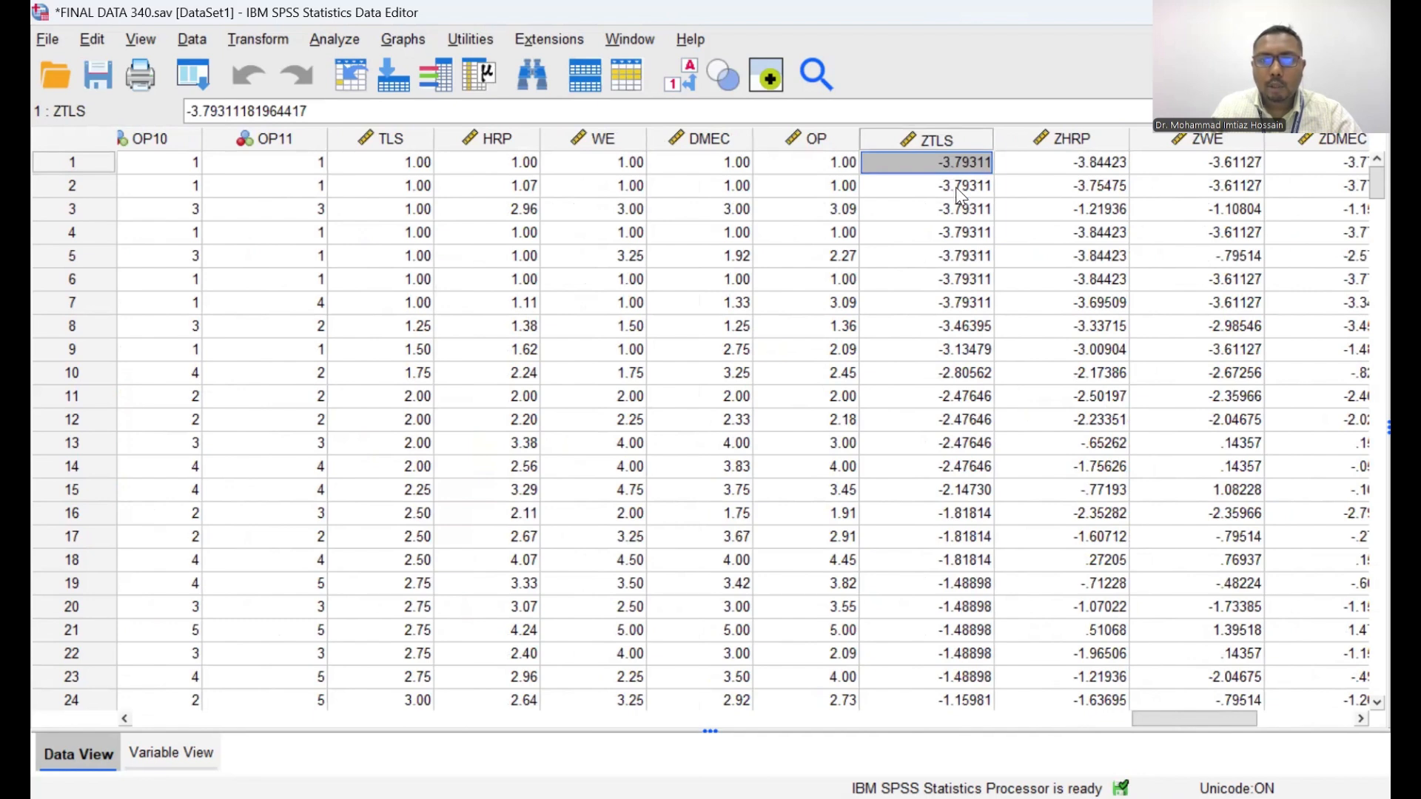
pyautogui.click(961, 186)
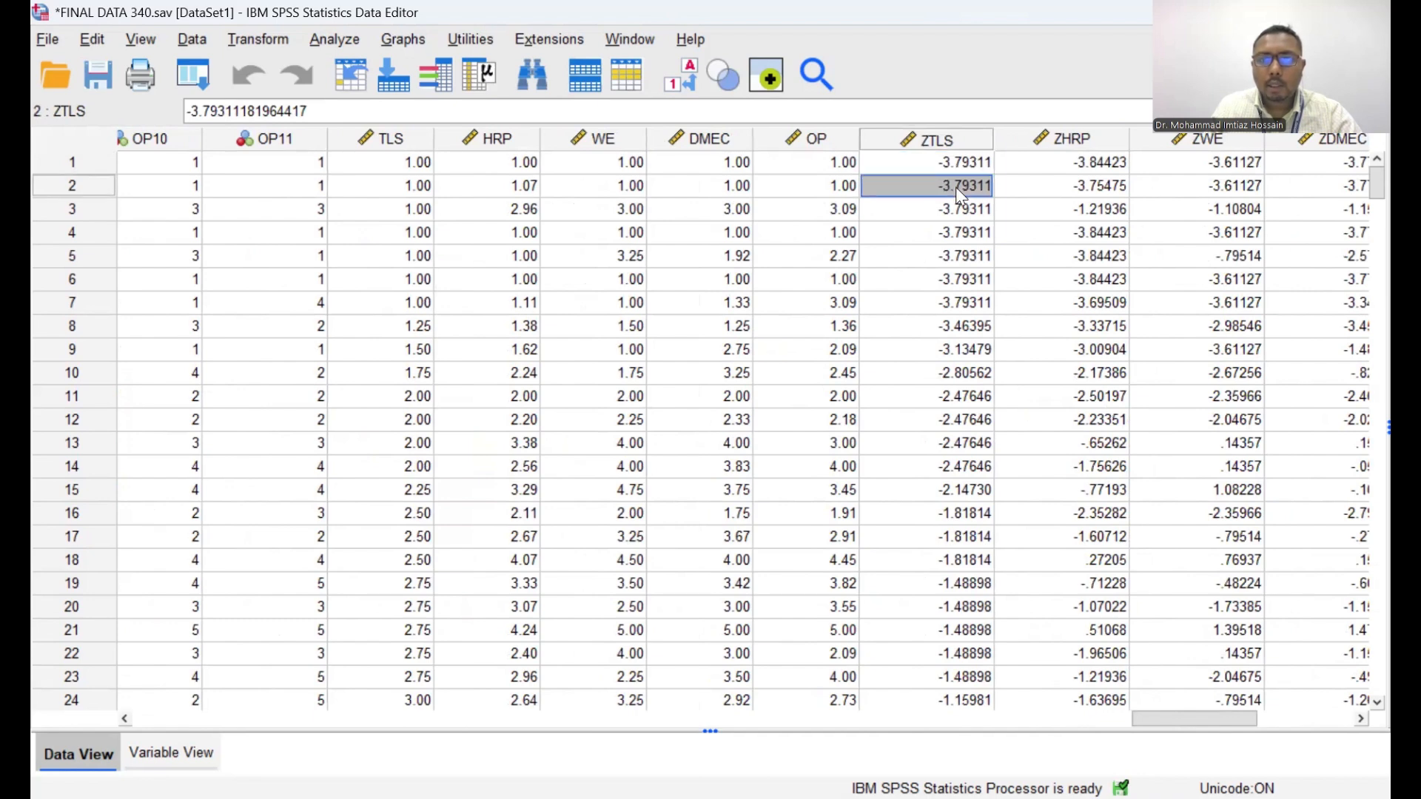
pyautogui.click(956, 208)
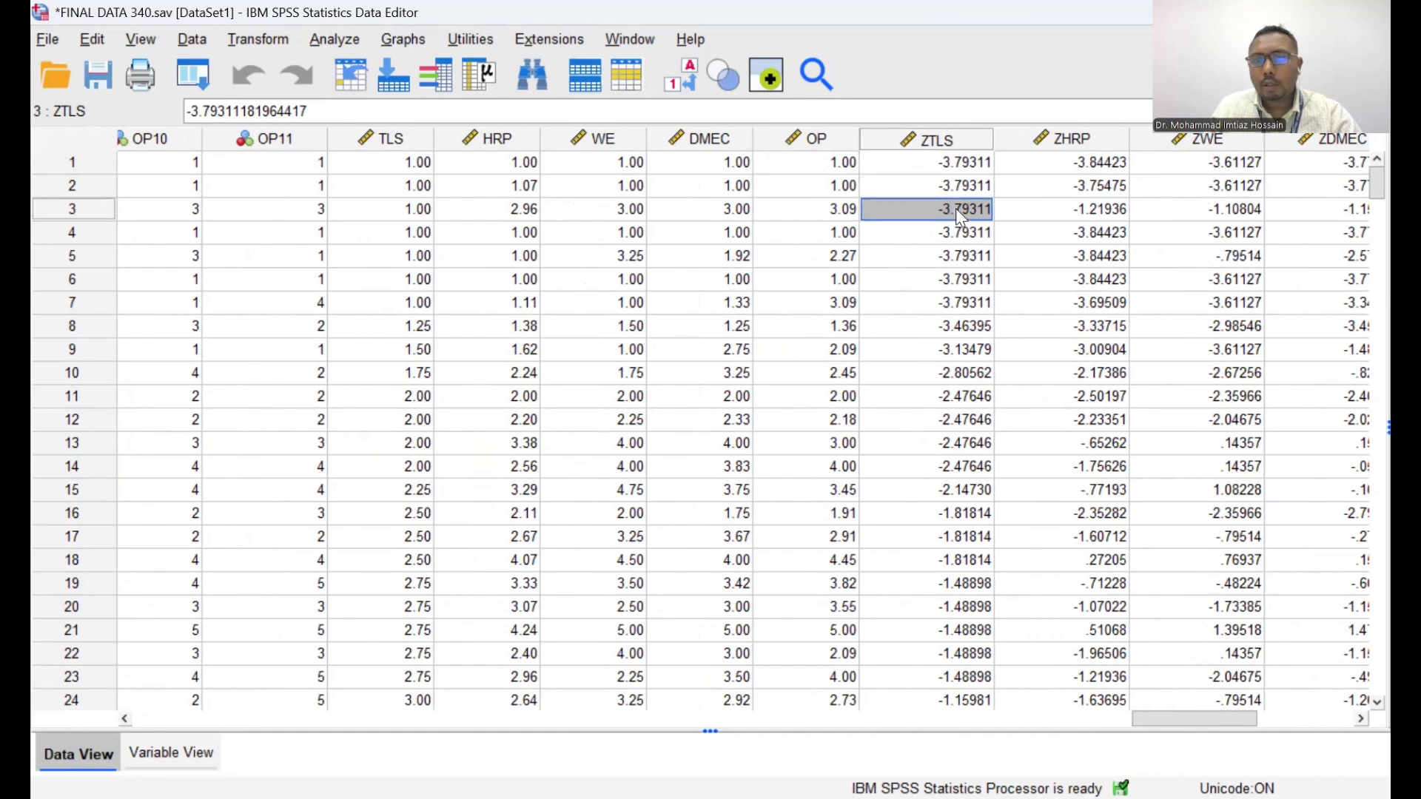
pyautogui.moveTo(962, 168); pyautogui.dragTo(205, 342)
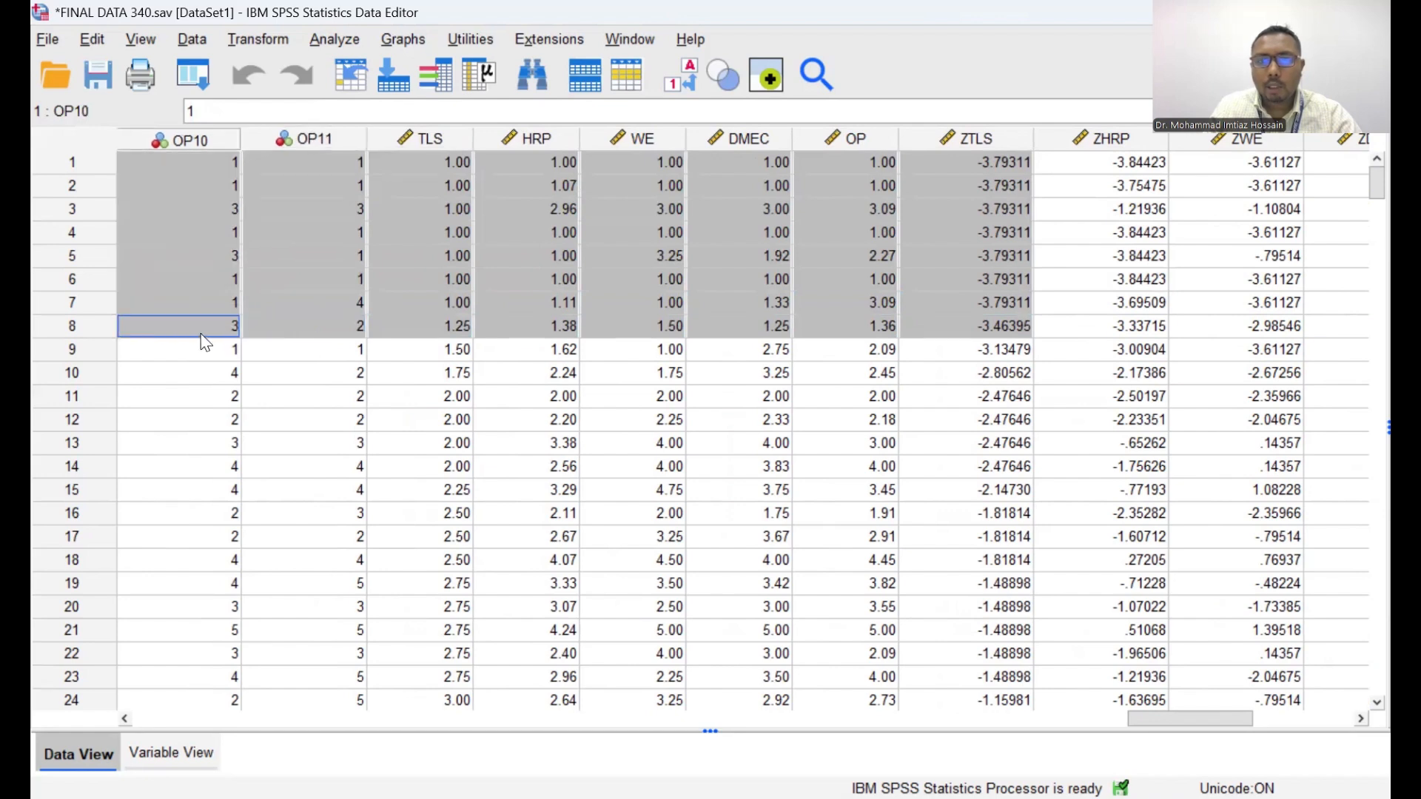
pyautogui.moveTo(205, 342); pyautogui.dragTo(84, 337)
pyautogui.rightClick(310, 297)
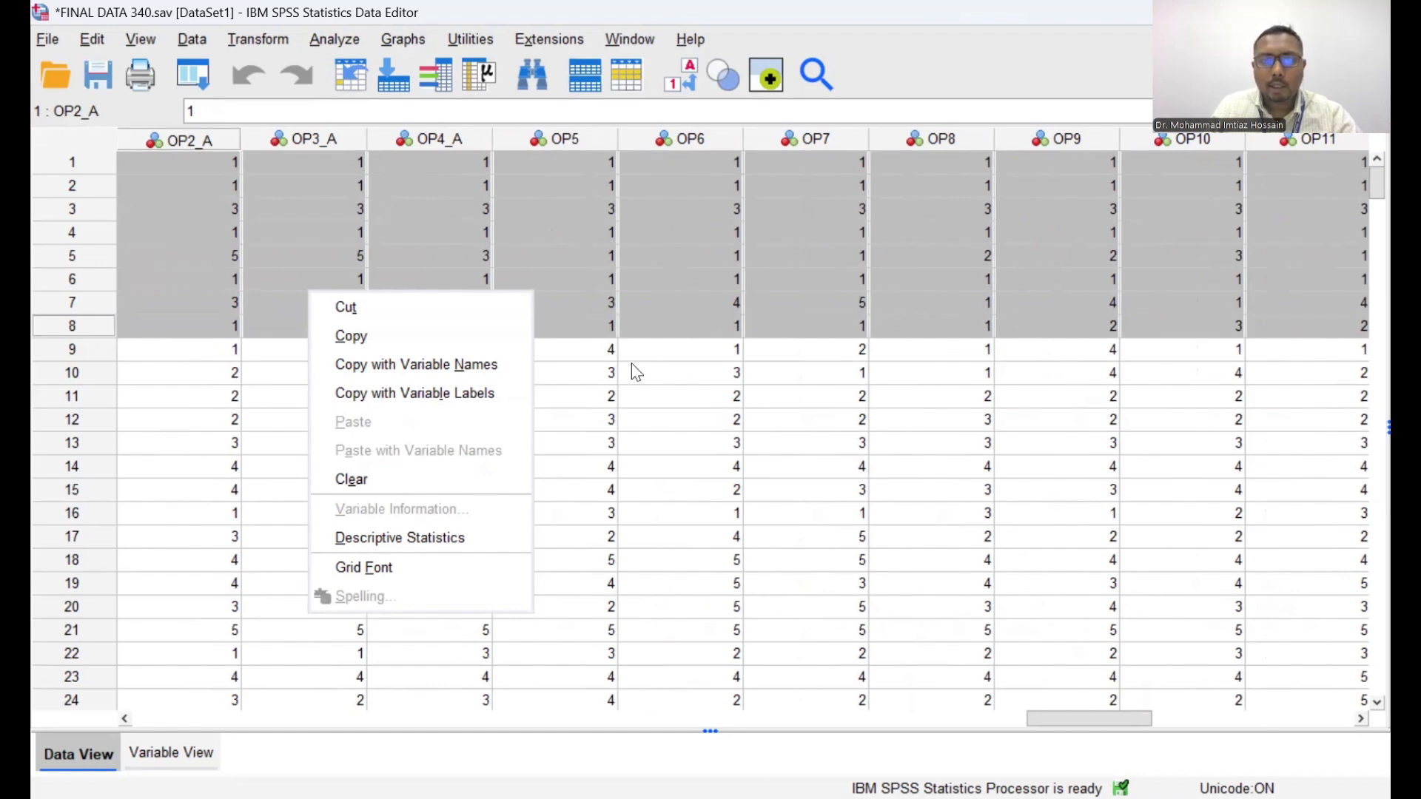
pyautogui.click(715, 301)
# Step: Sort the cases in ascending order of ZHRP and select the ZHRP and ZTLS scores of the first eight cases
pyautogui.hscroll(5, 715, 299)
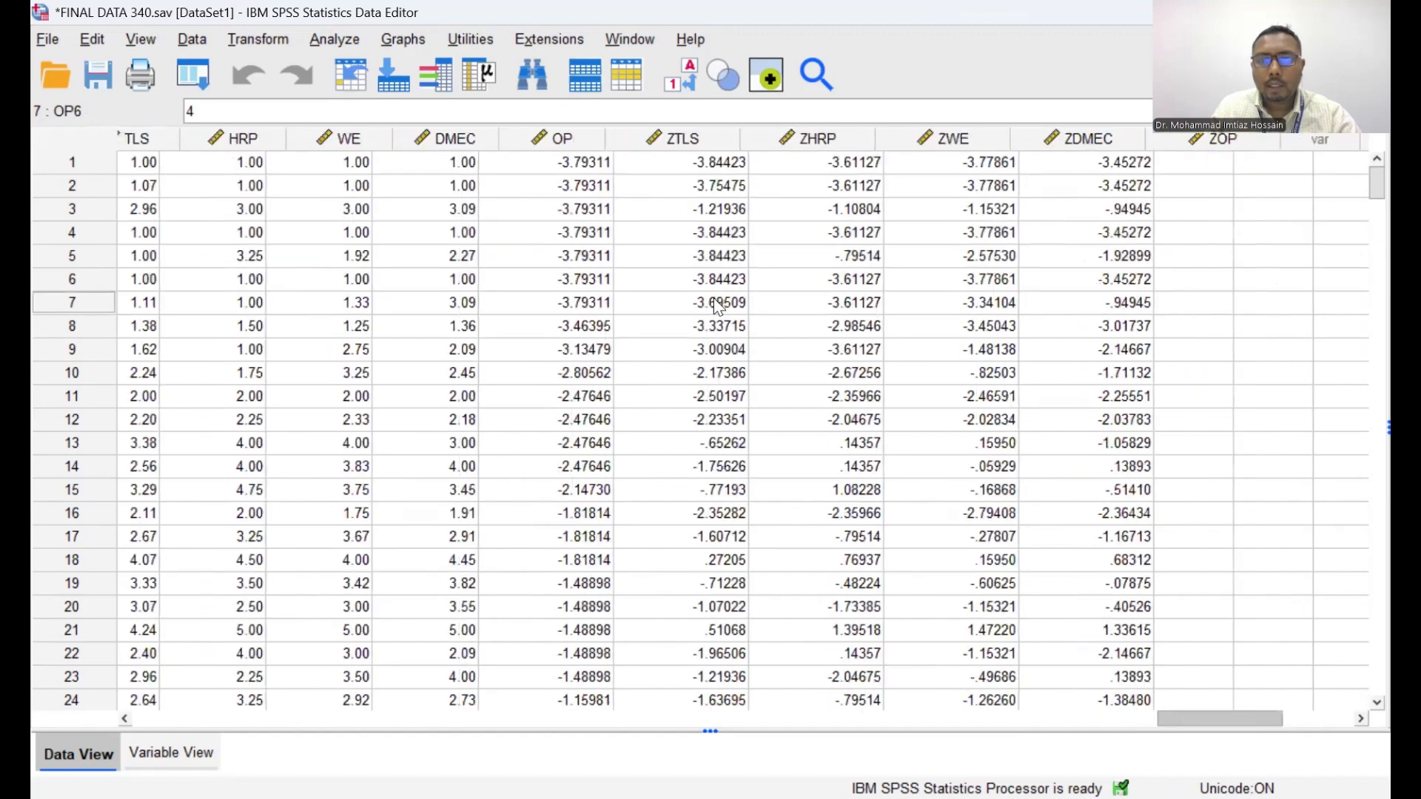
pyautogui.hscroll(-2, 715, 302)
pyautogui.hscroll(3, 714, 302)
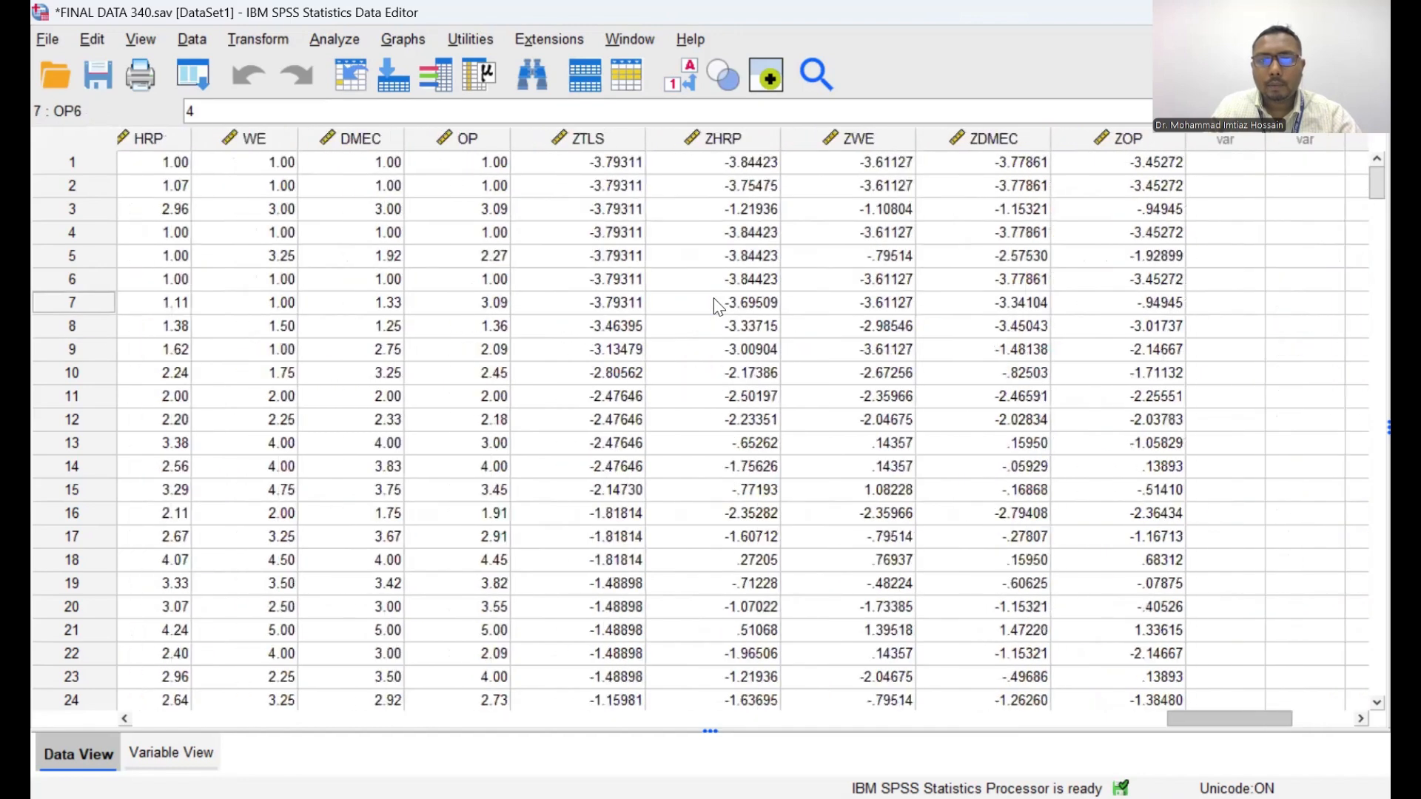
pyautogui.click(588, 141)
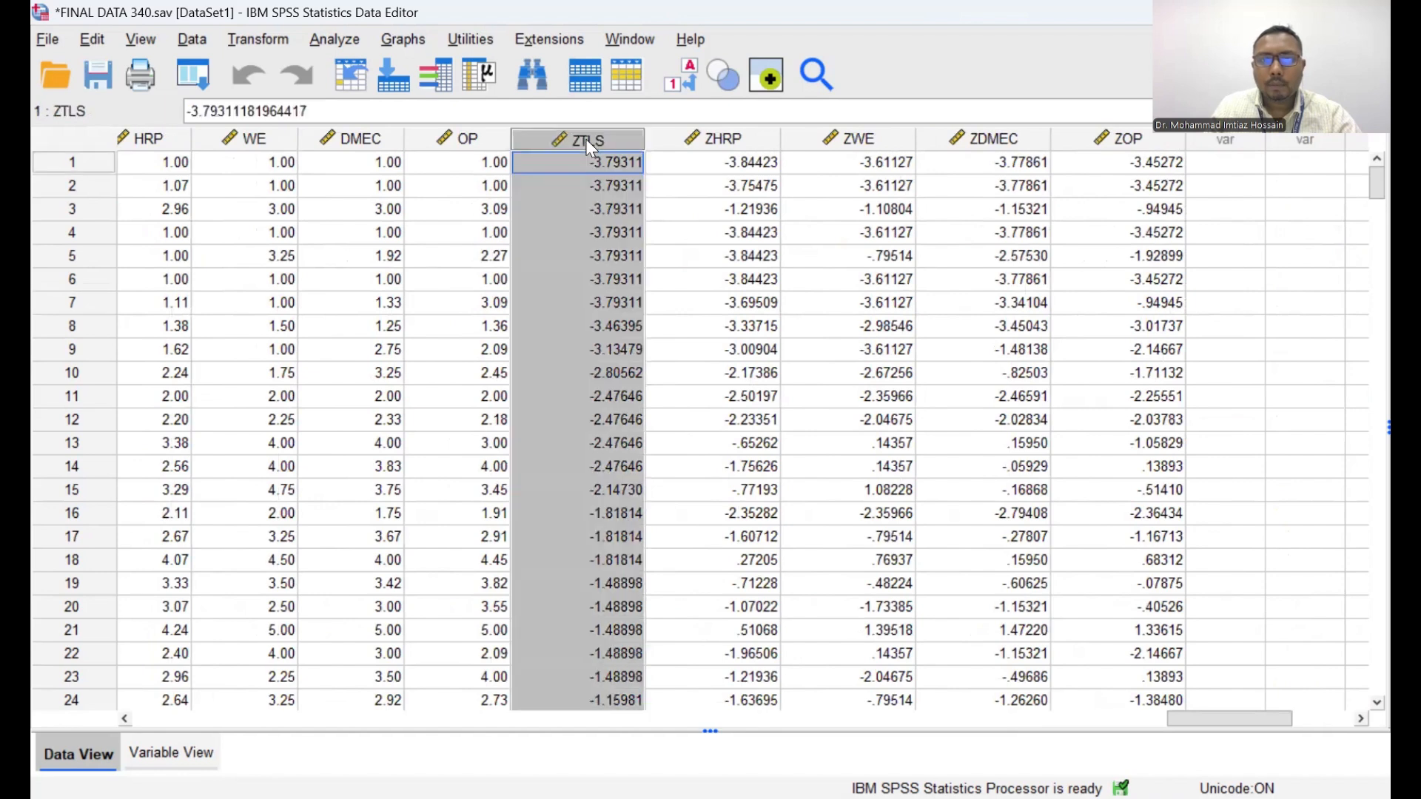
pyautogui.click(703, 139)
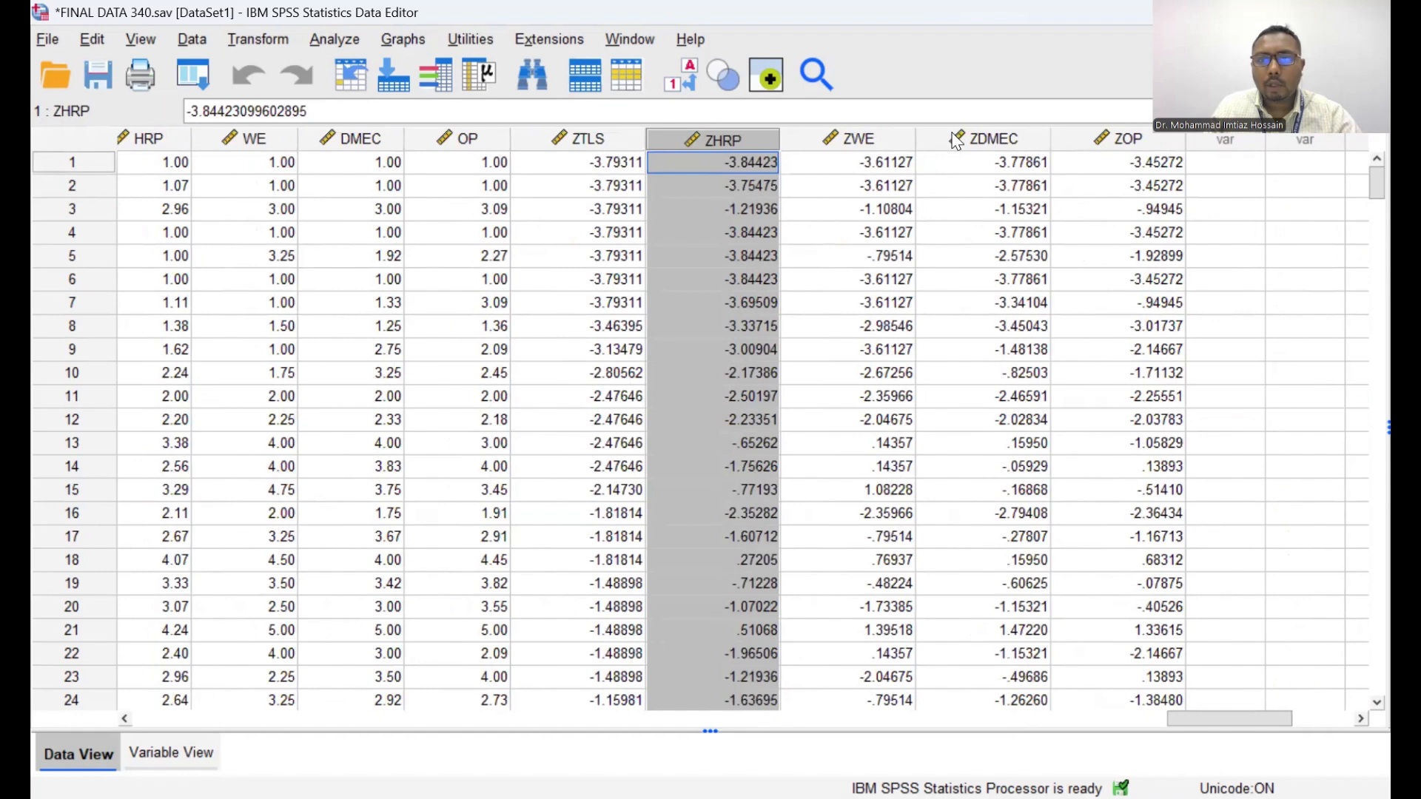
pyautogui.rightClick(730, 137)
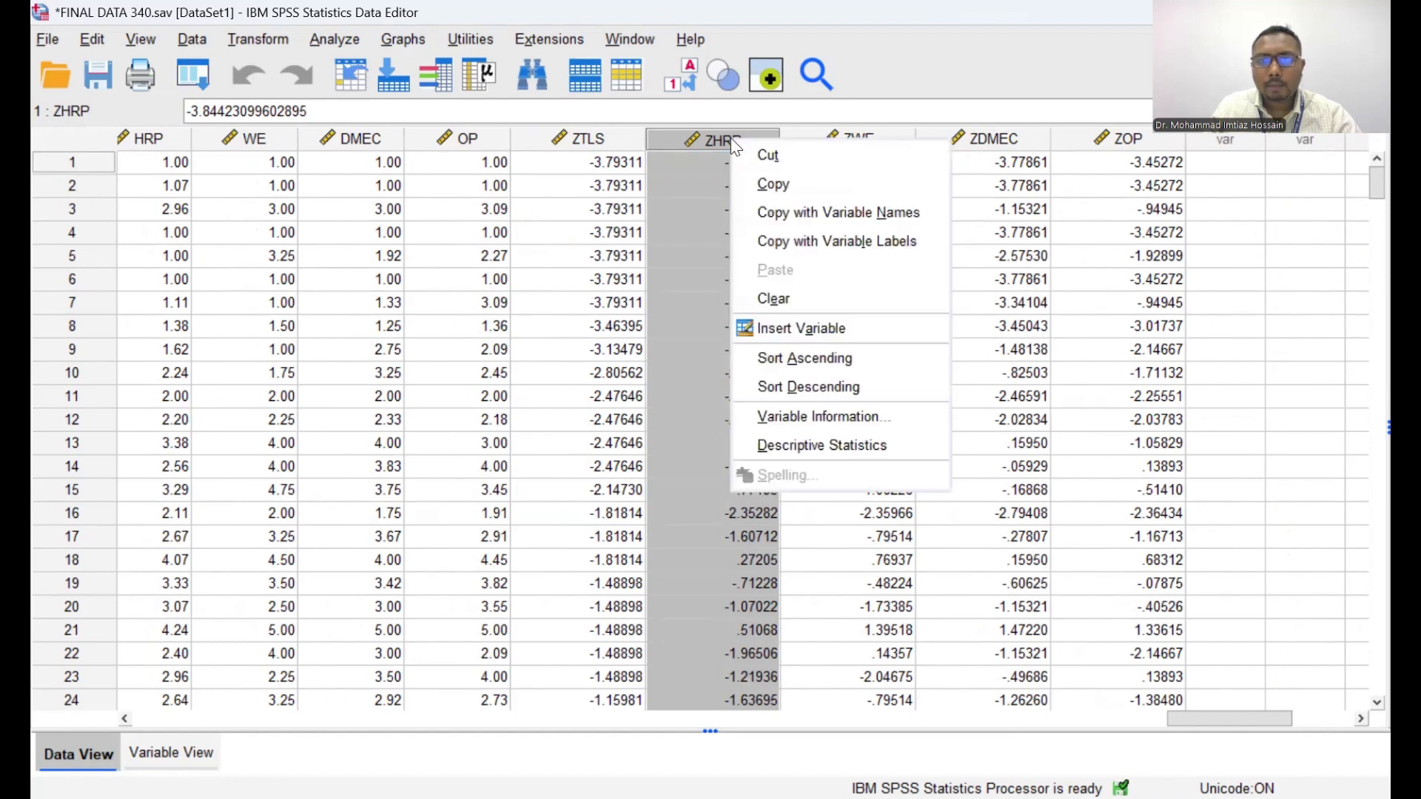
pyautogui.click(807, 360)
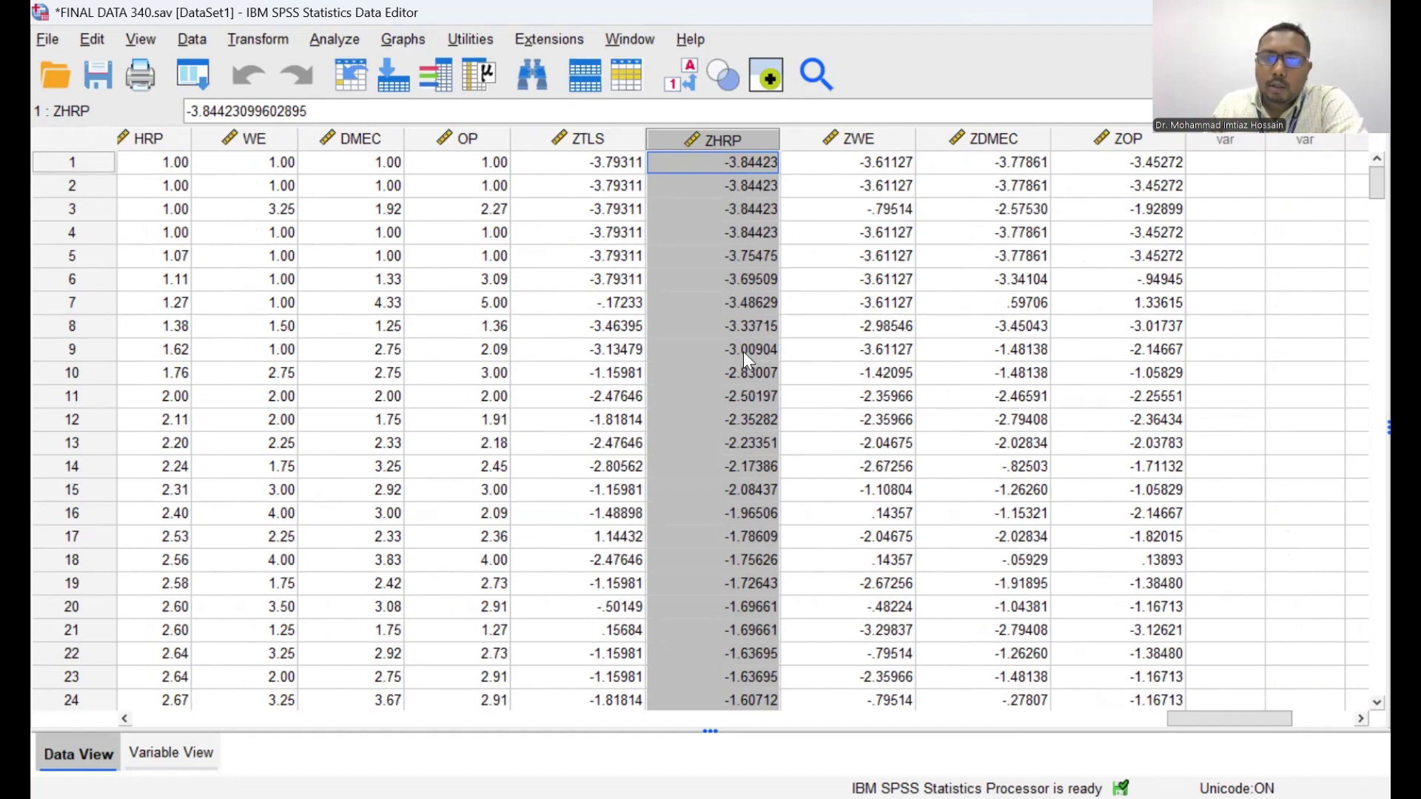
pyautogui.click(744, 154)
pyautogui.moveTo(744, 153); pyautogui.dragTo(604, 321)
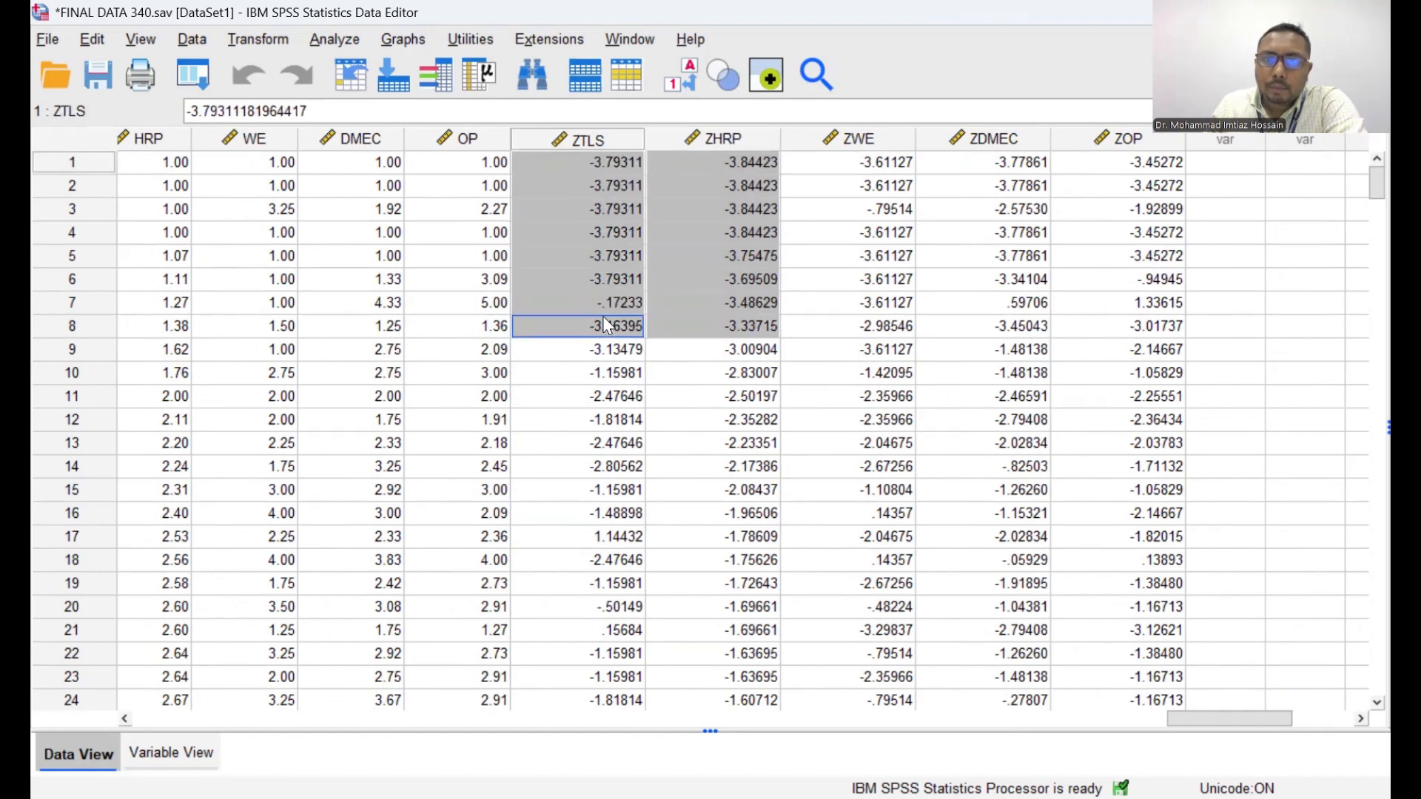
# Step: Sort the cases in descending order of ZHRP and check the highest scores for outliers
pyautogui.rightClick(721, 141)
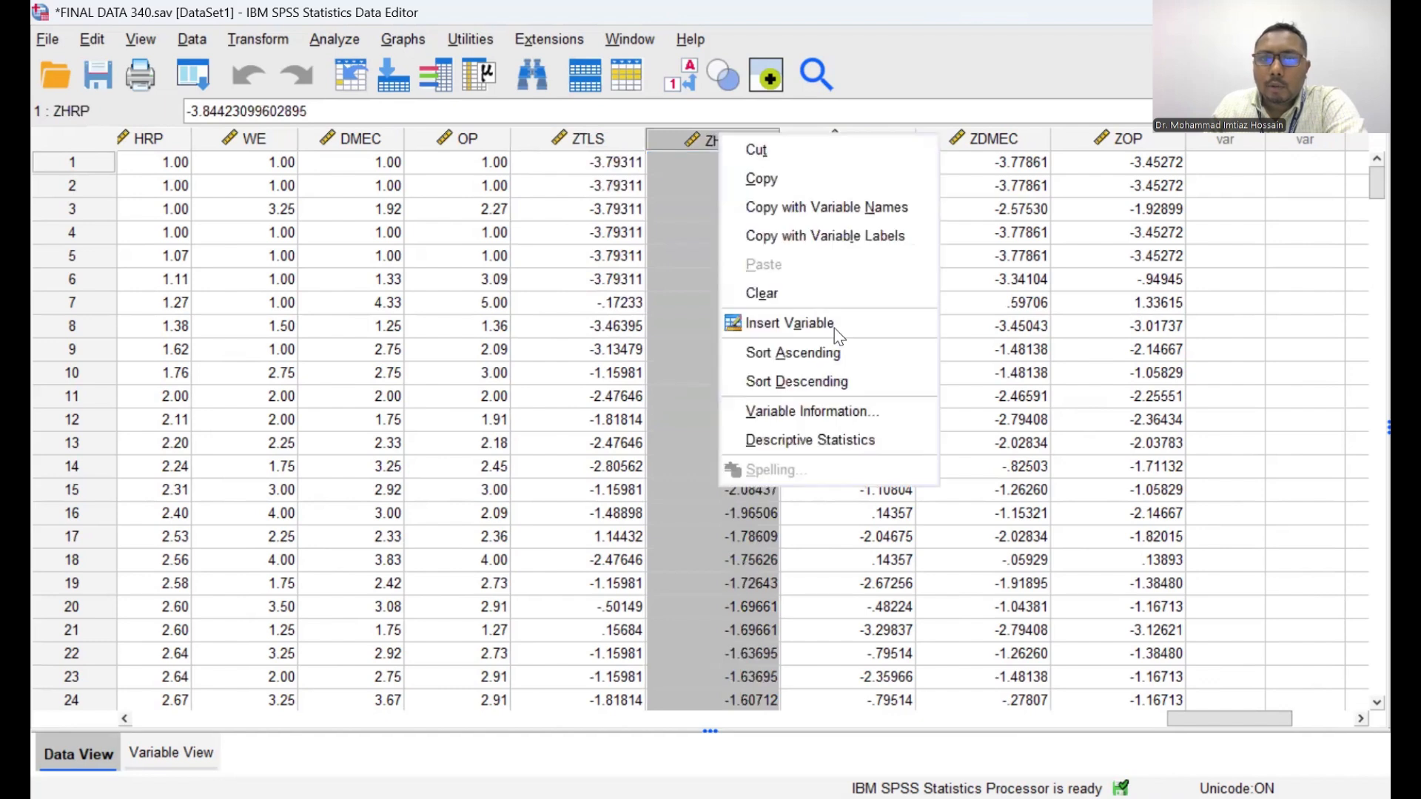
pyautogui.click(814, 378)
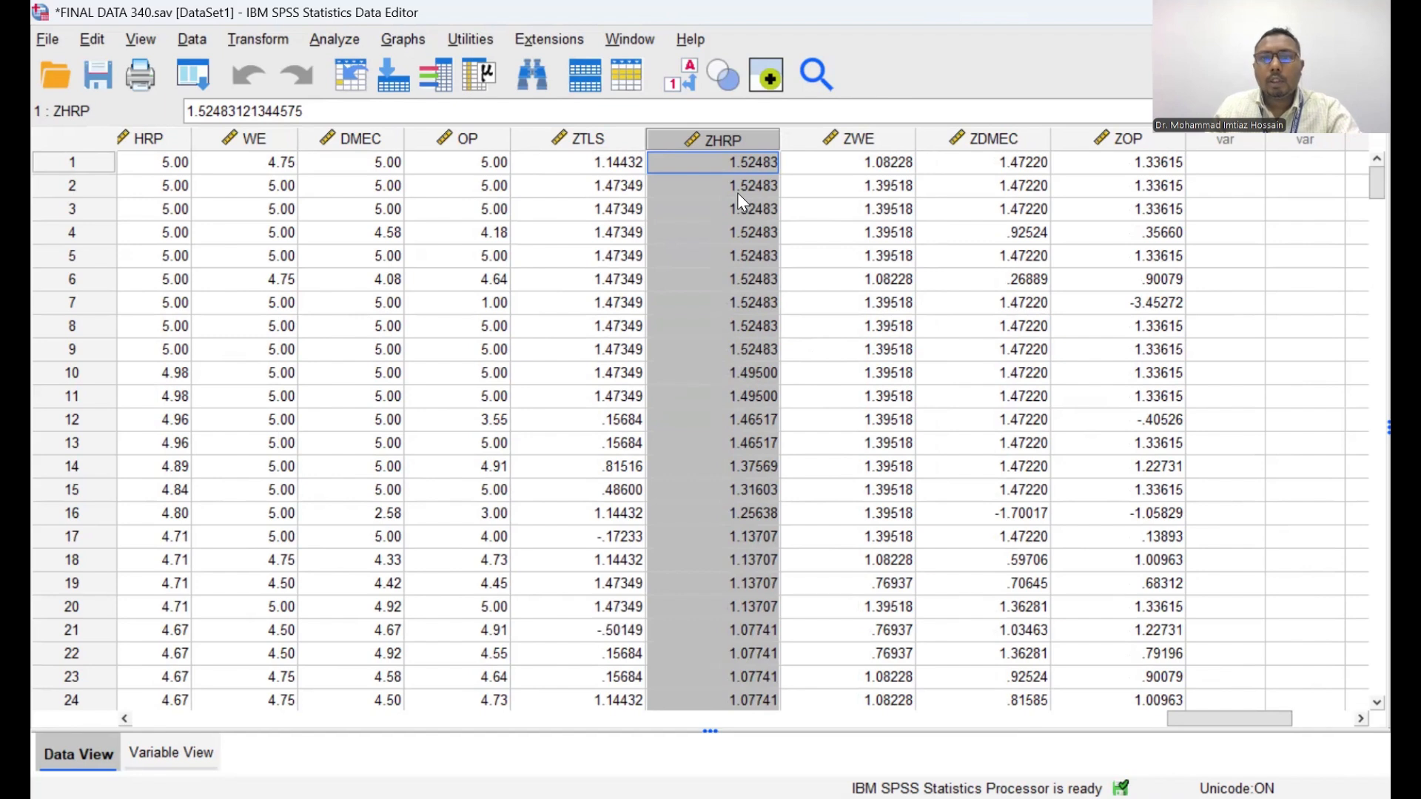
pyautogui.click(735, 214)
pyautogui.scroll(-4, 739, 217)
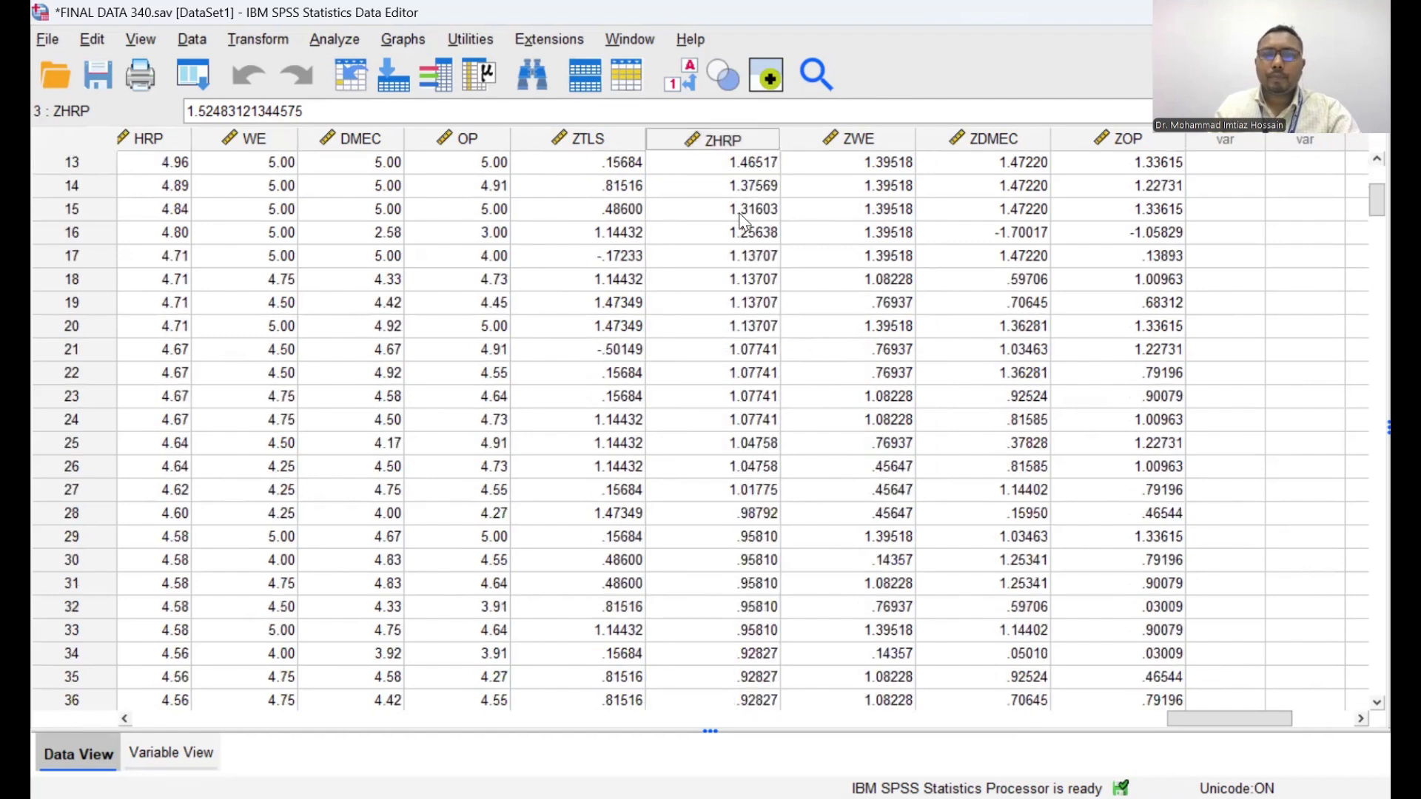
pyautogui.scroll(4, 740, 212)
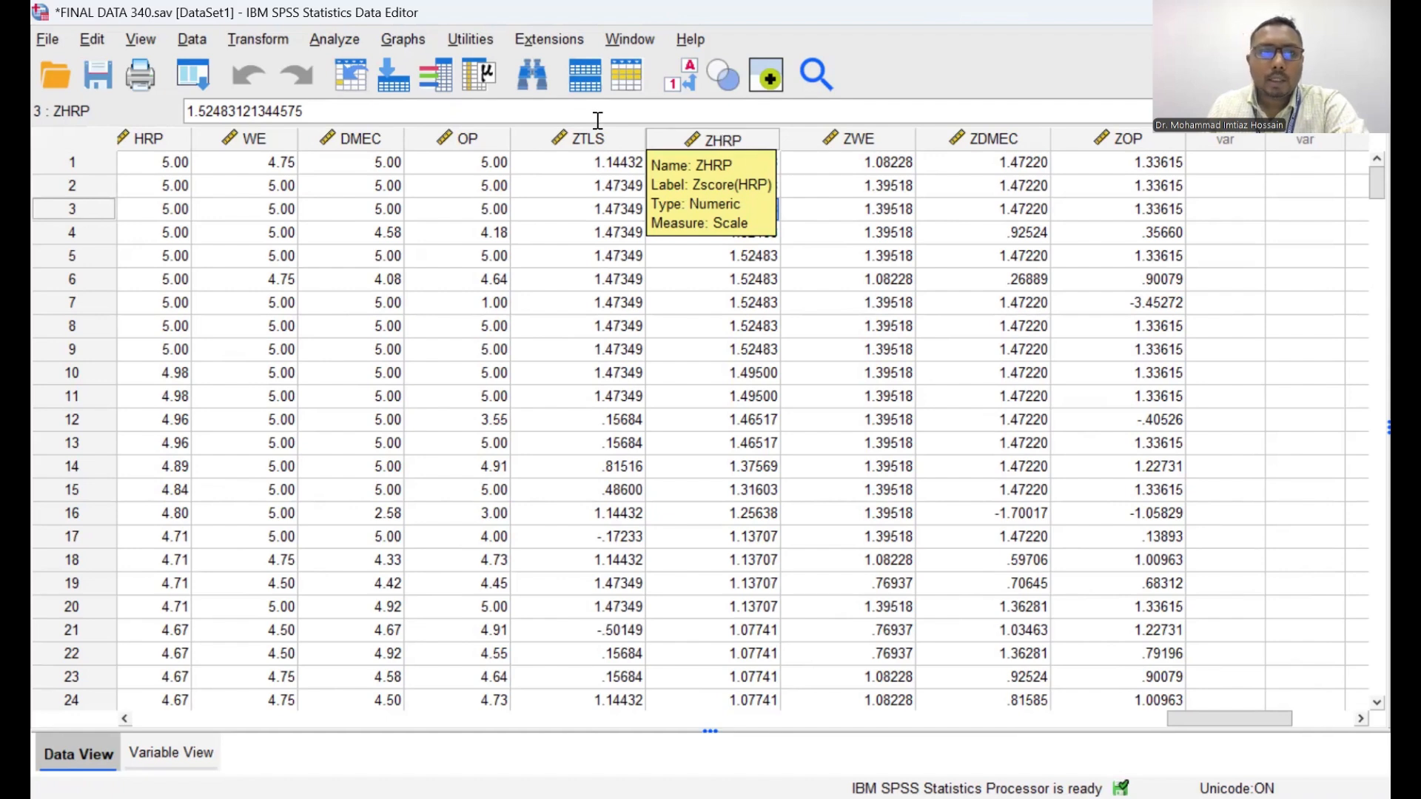
# Step: Start a new Frequencies analysis and add TLS, HRP, WE, DMEC and OP as its variables
pyautogui.click(331, 40)
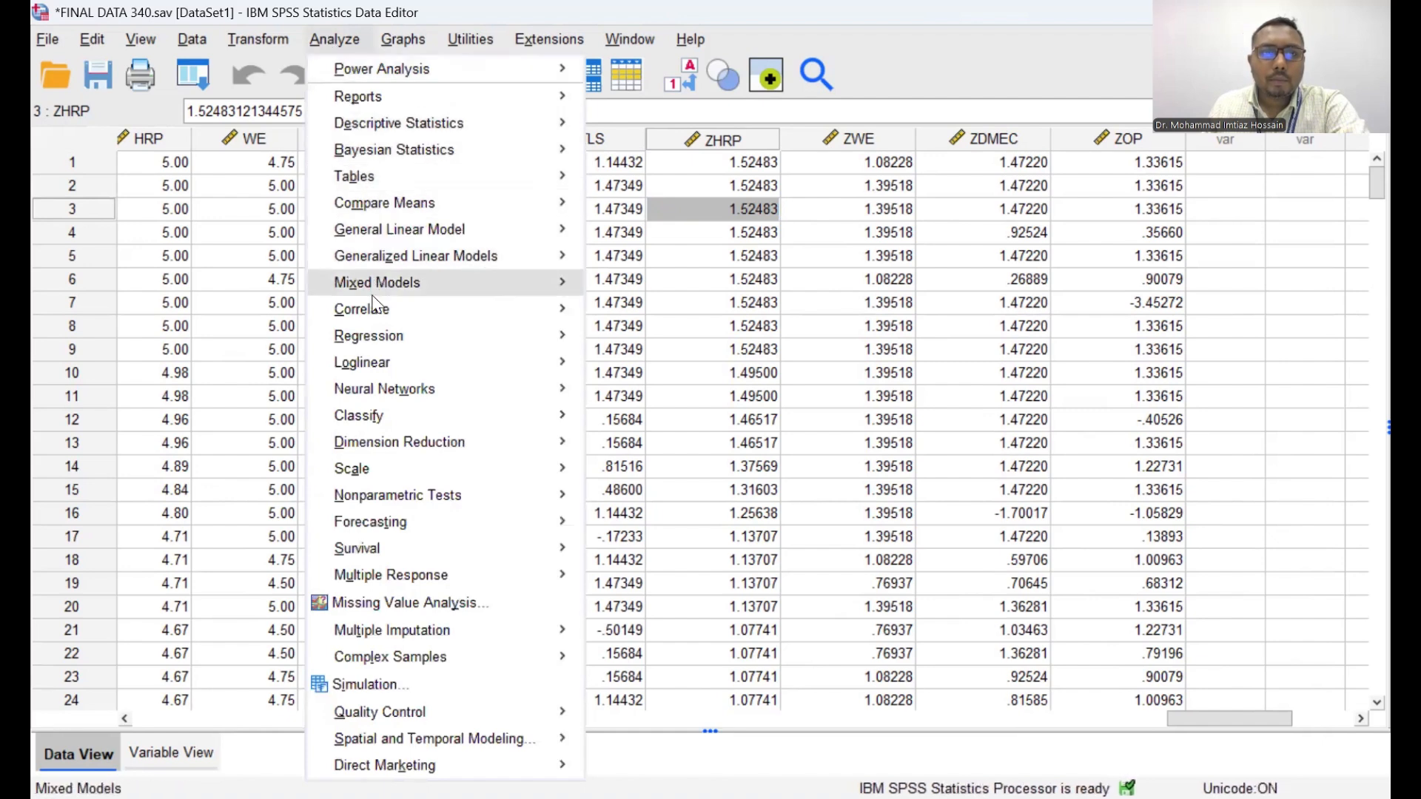
pyautogui.moveTo(372, 311)
pyautogui.moveTo(363, 127)
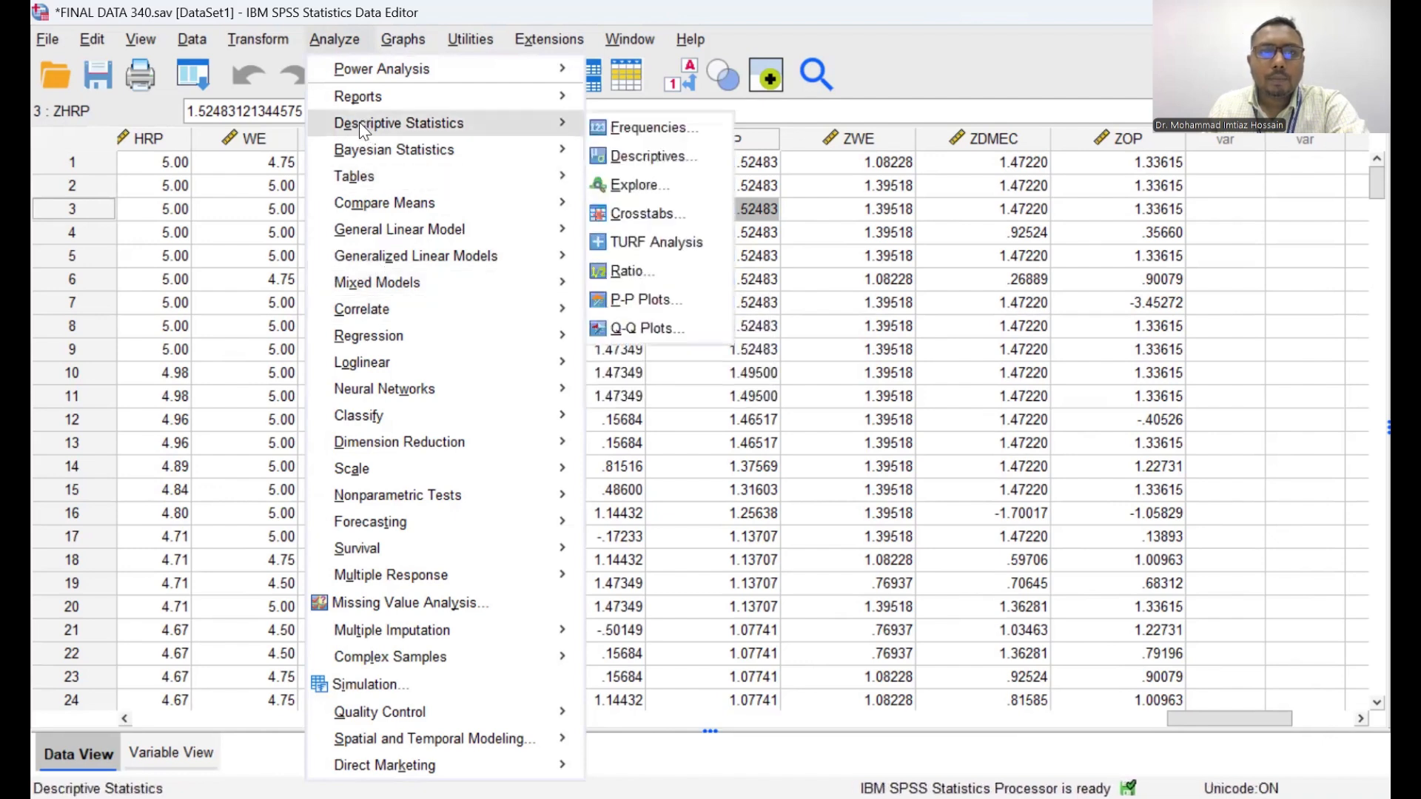
pyautogui.click(636, 128)
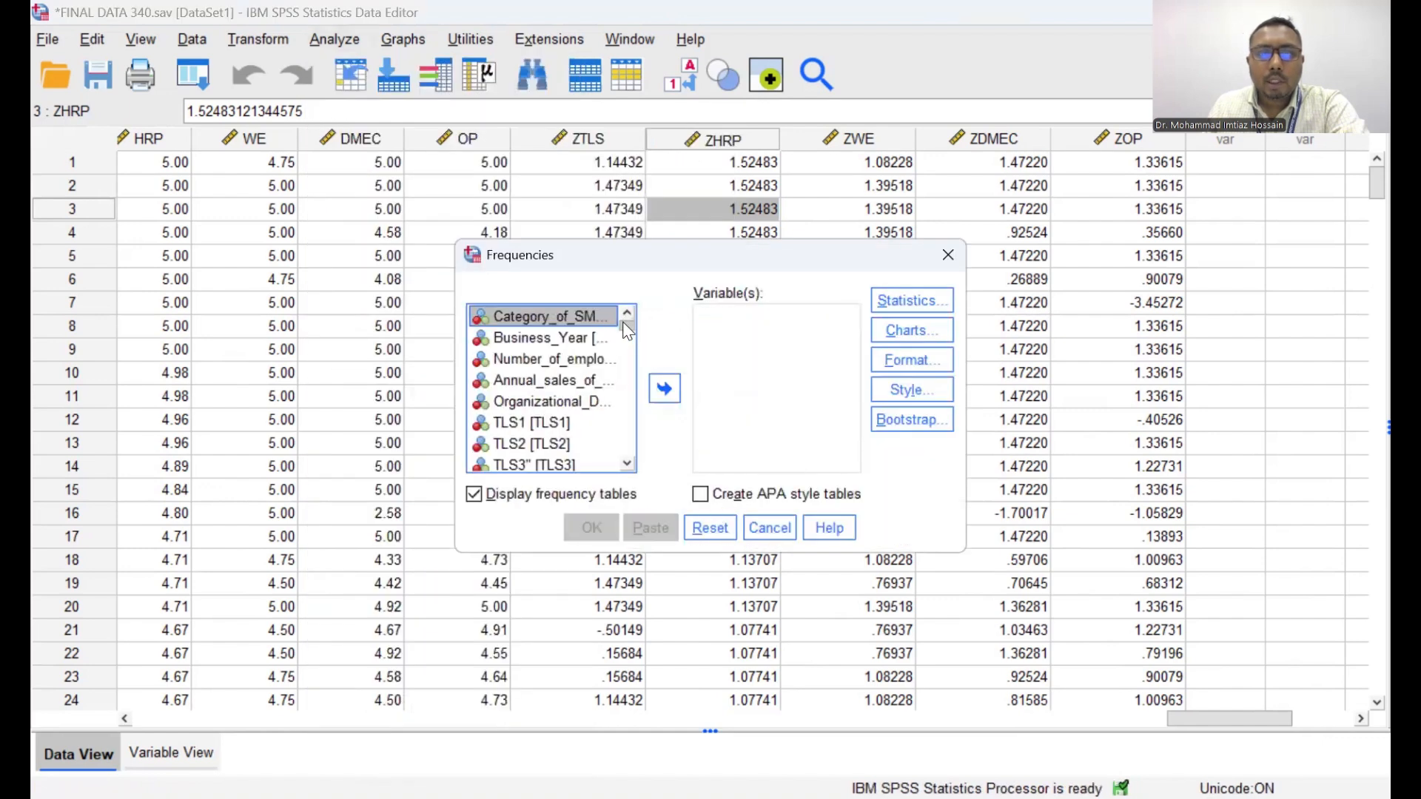
pyautogui.moveTo(628, 332); pyautogui.dragTo(628, 441)
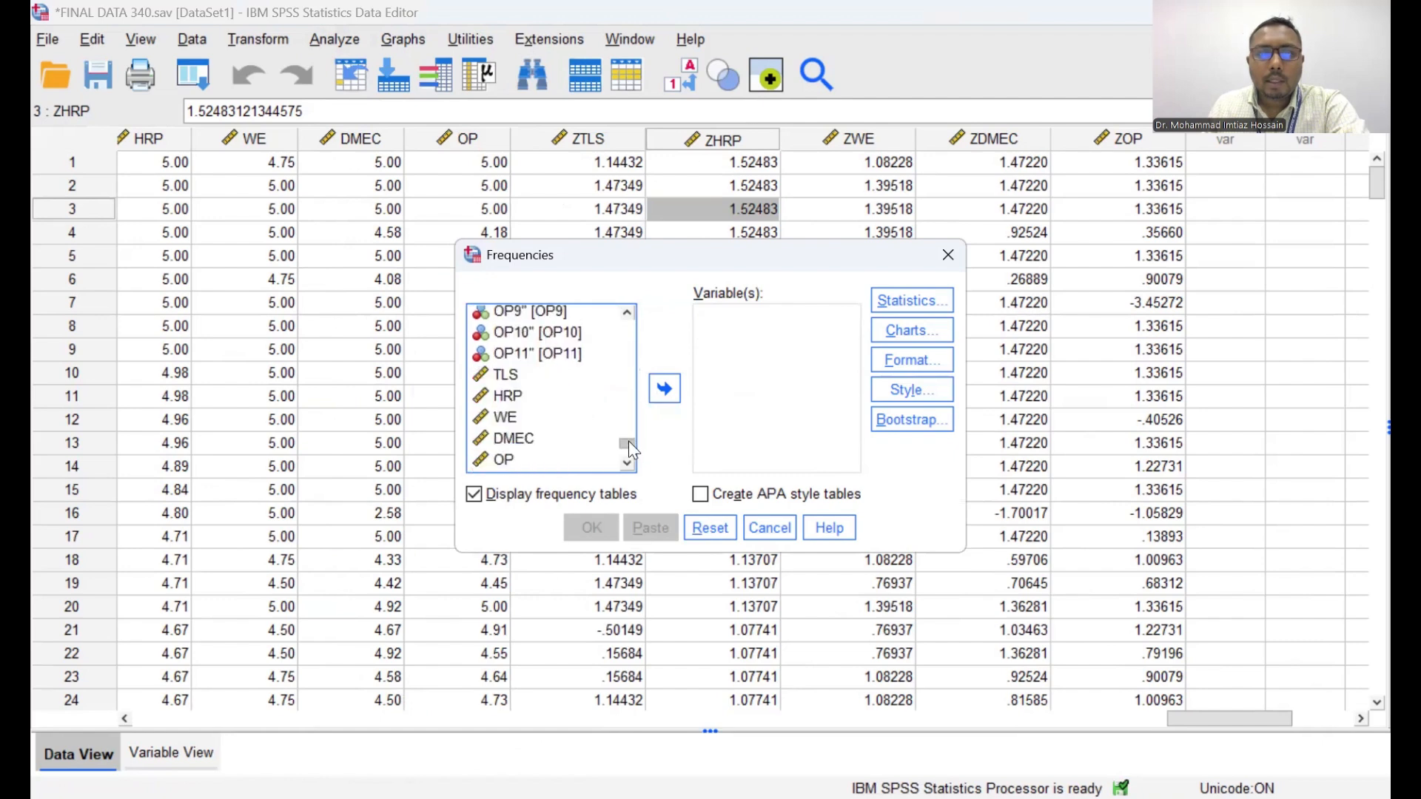
pyautogui.click(517, 376)
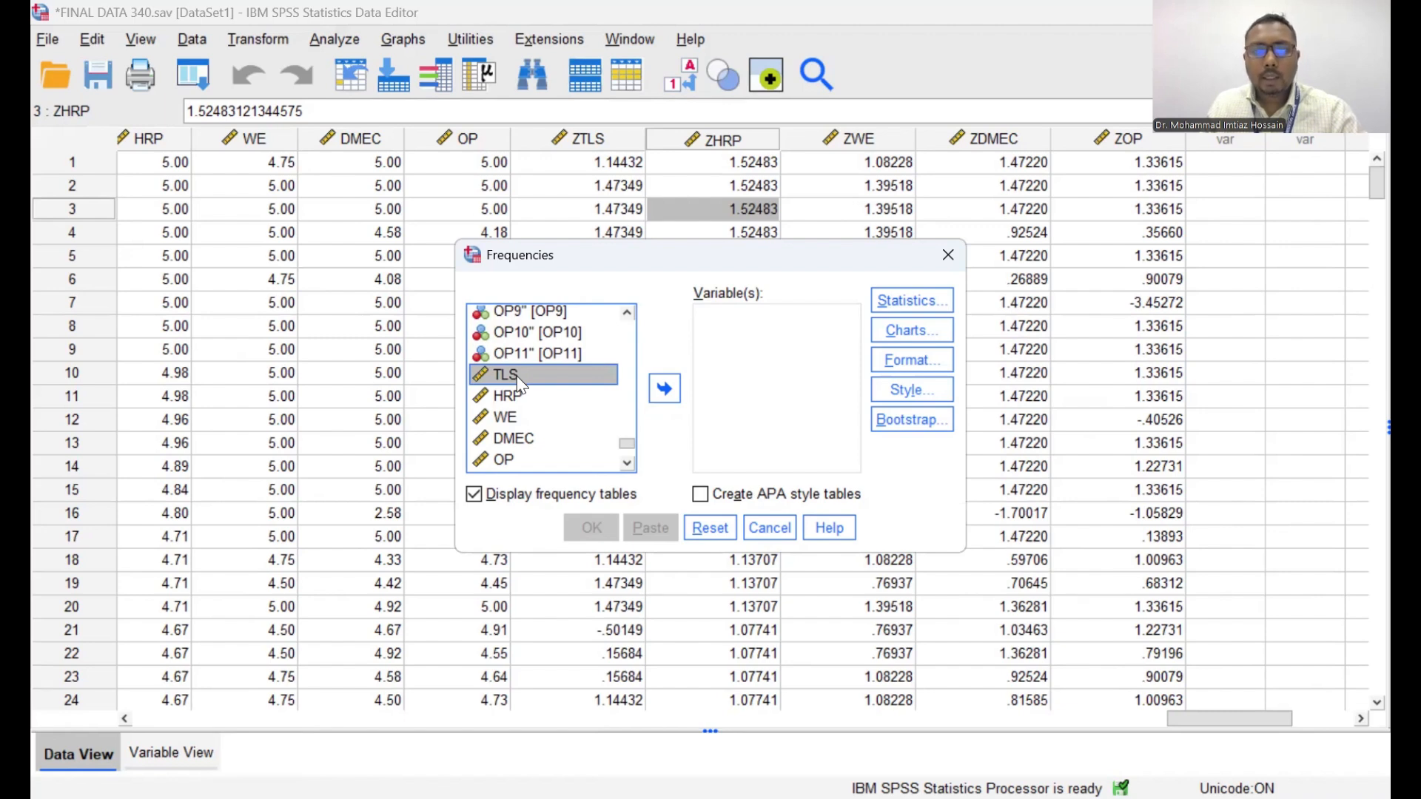
pyautogui.keyDown('shift'); pyautogui.click(511, 397); pyautogui.keyUp('shift')
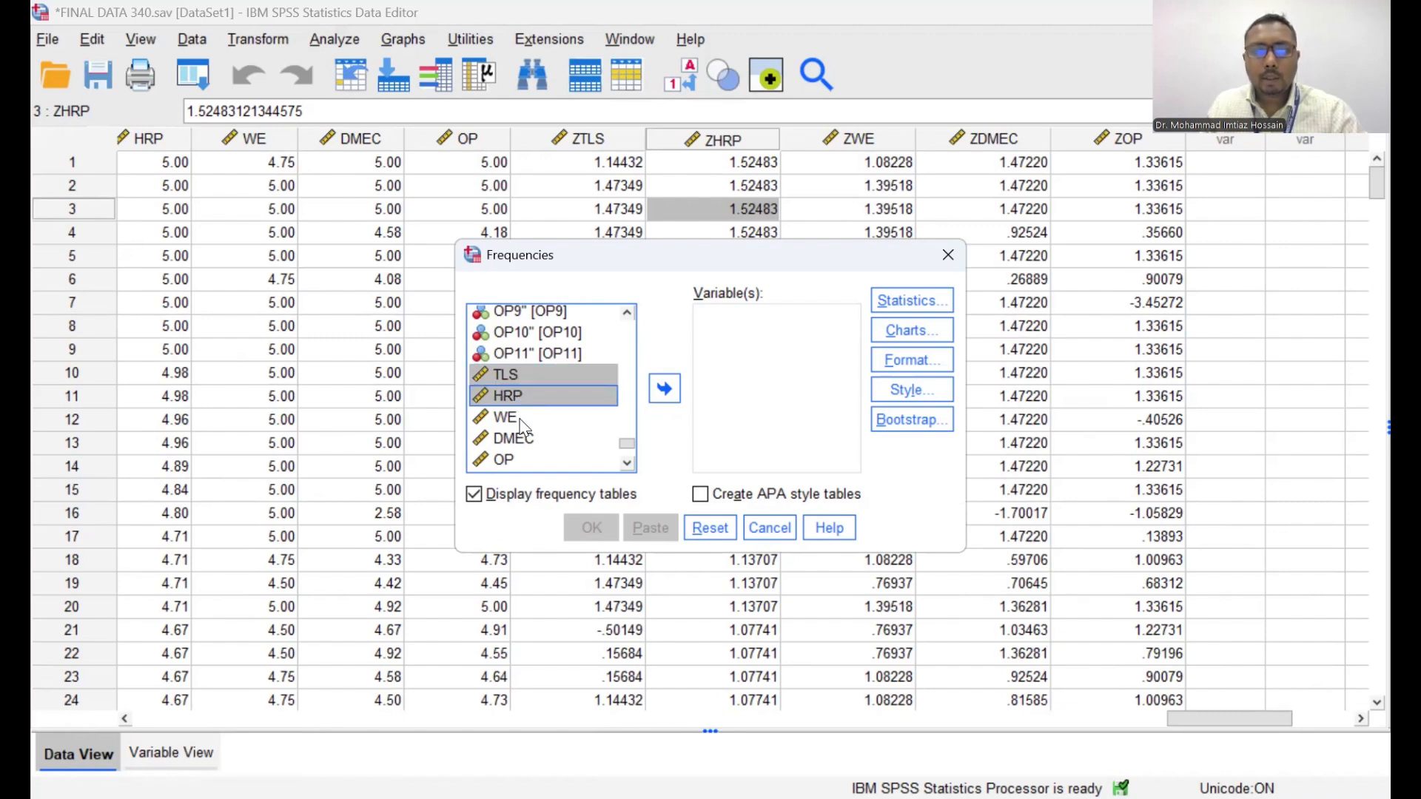
pyautogui.keyDown('shift'); pyautogui.click(518, 418); pyautogui.keyUp('shift')
pyautogui.keyDown('shift'); pyautogui.click(521, 440); pyautogui.keyUp('shift')
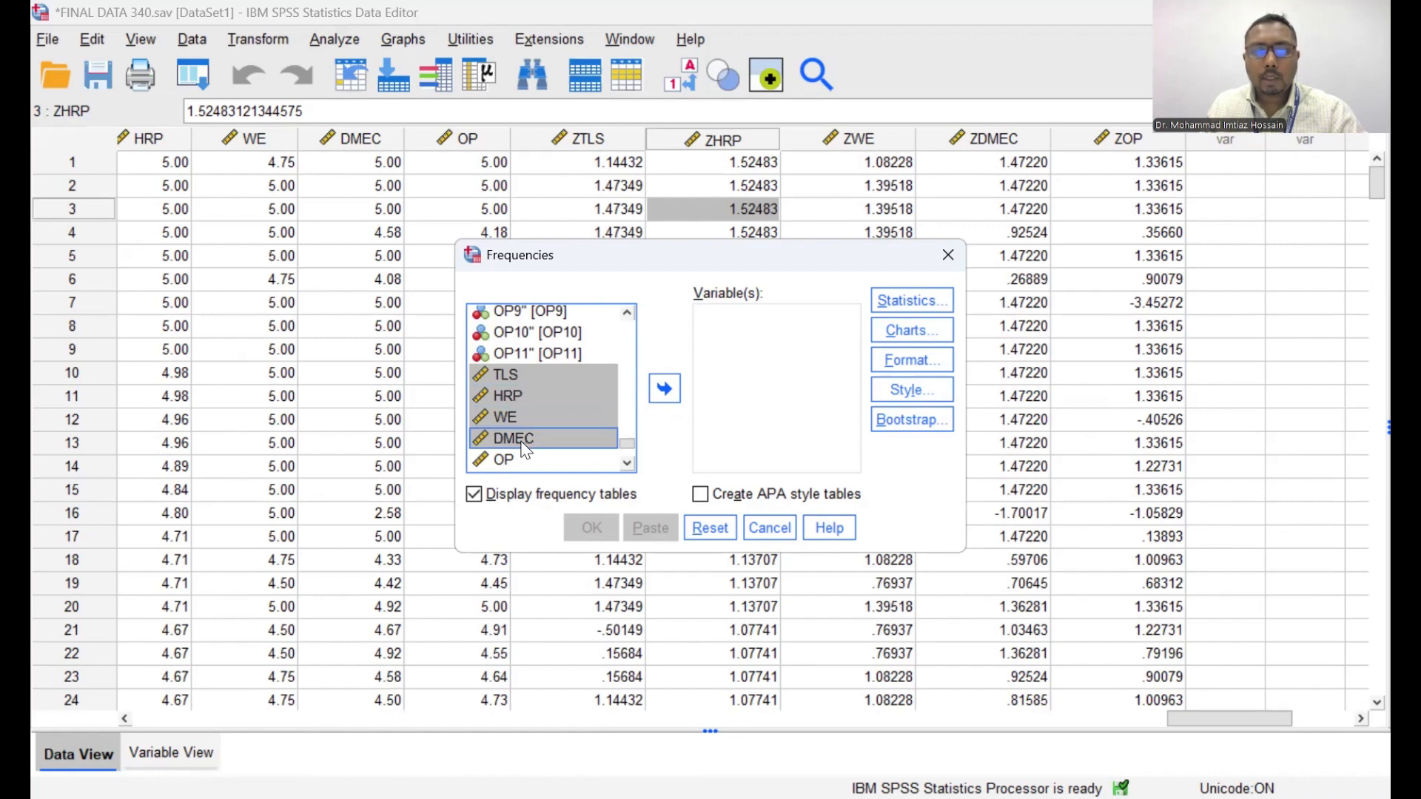
pyautogui.keyDown('shift'); pyautogui.click(521, 461); pyautogui.keyUp('shift')
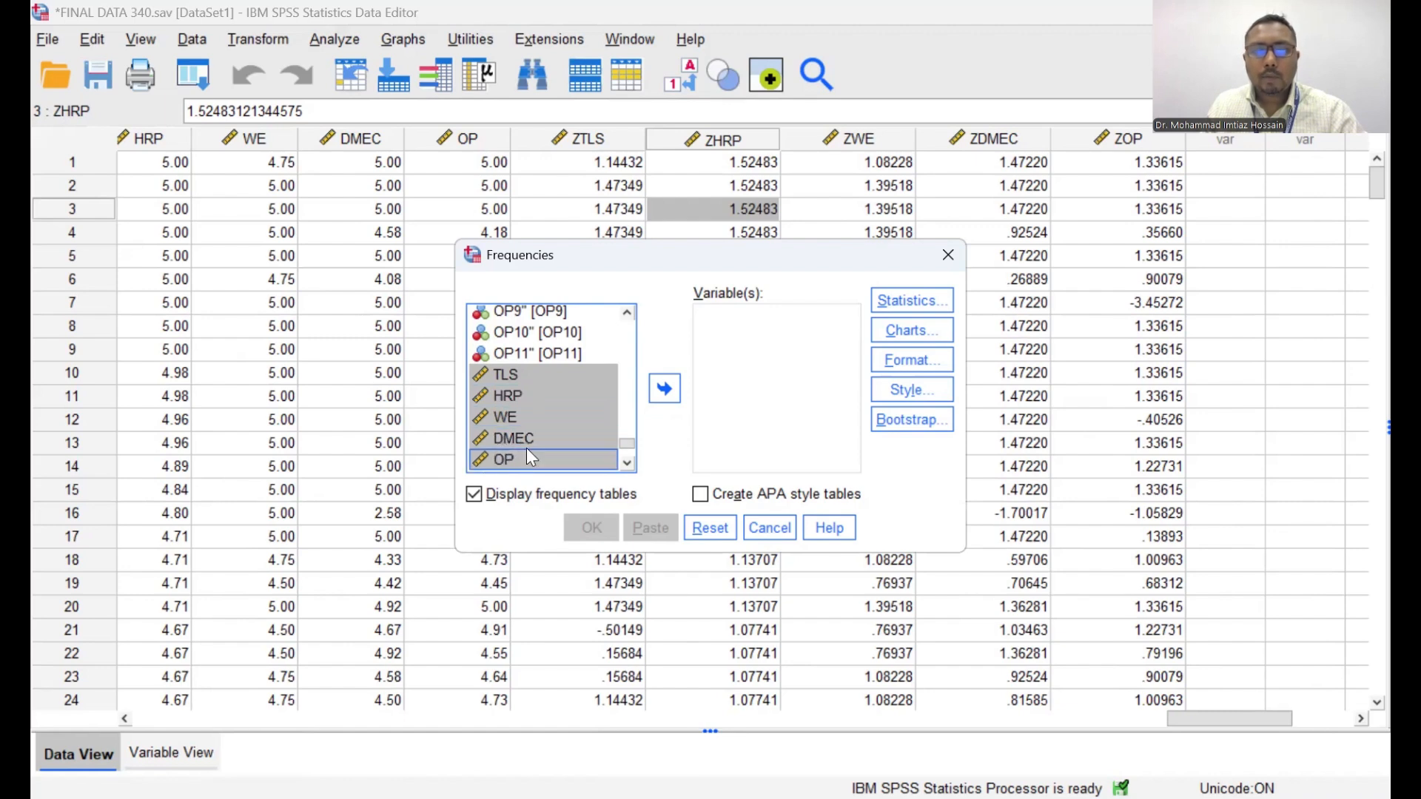
pyautogui.click(665, 390)
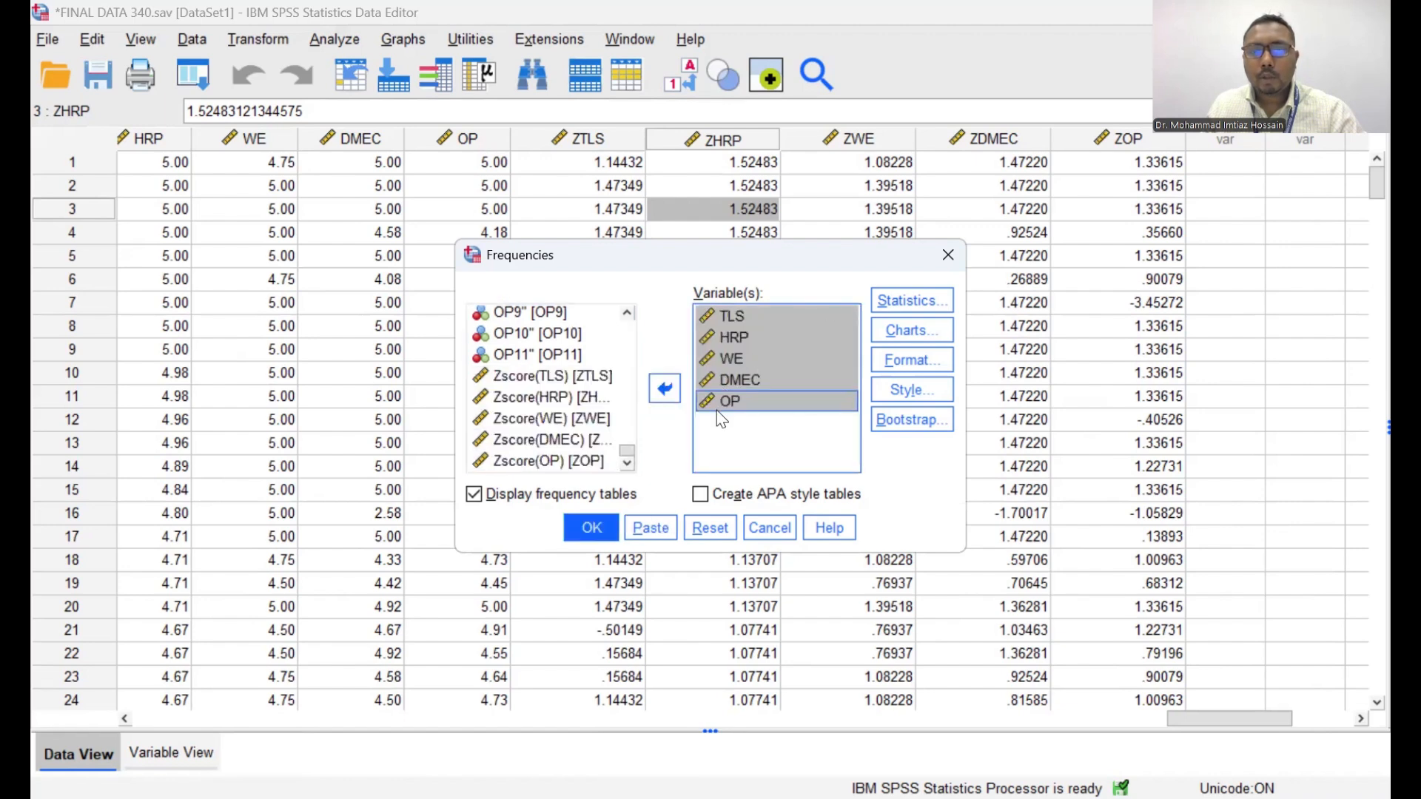
# Step: Set the Frequencies statistics to include mean, median, mode and standard deviation
pyautogui.click(922, 297)
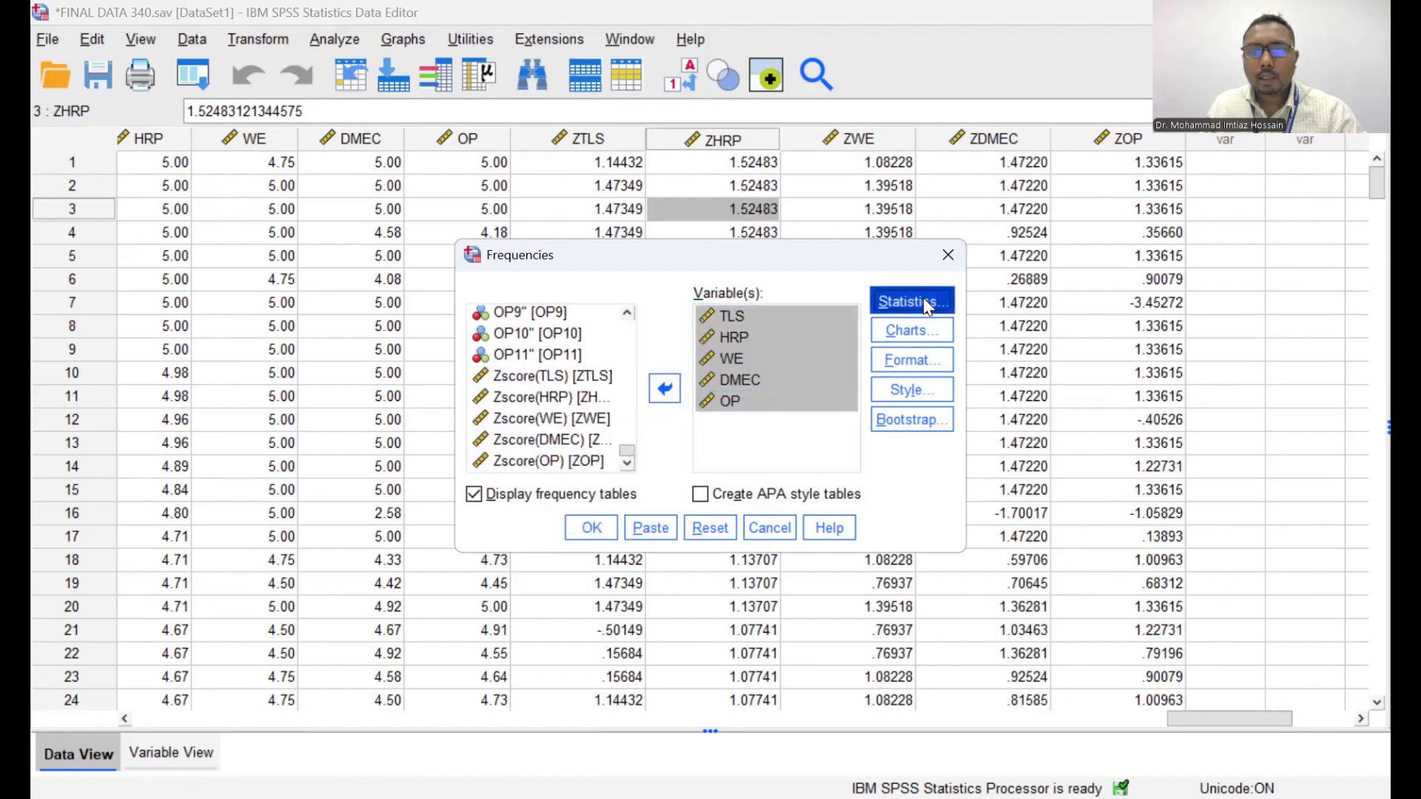
pyautogui.click(767, 255)
pyautogui.click(768, 281)
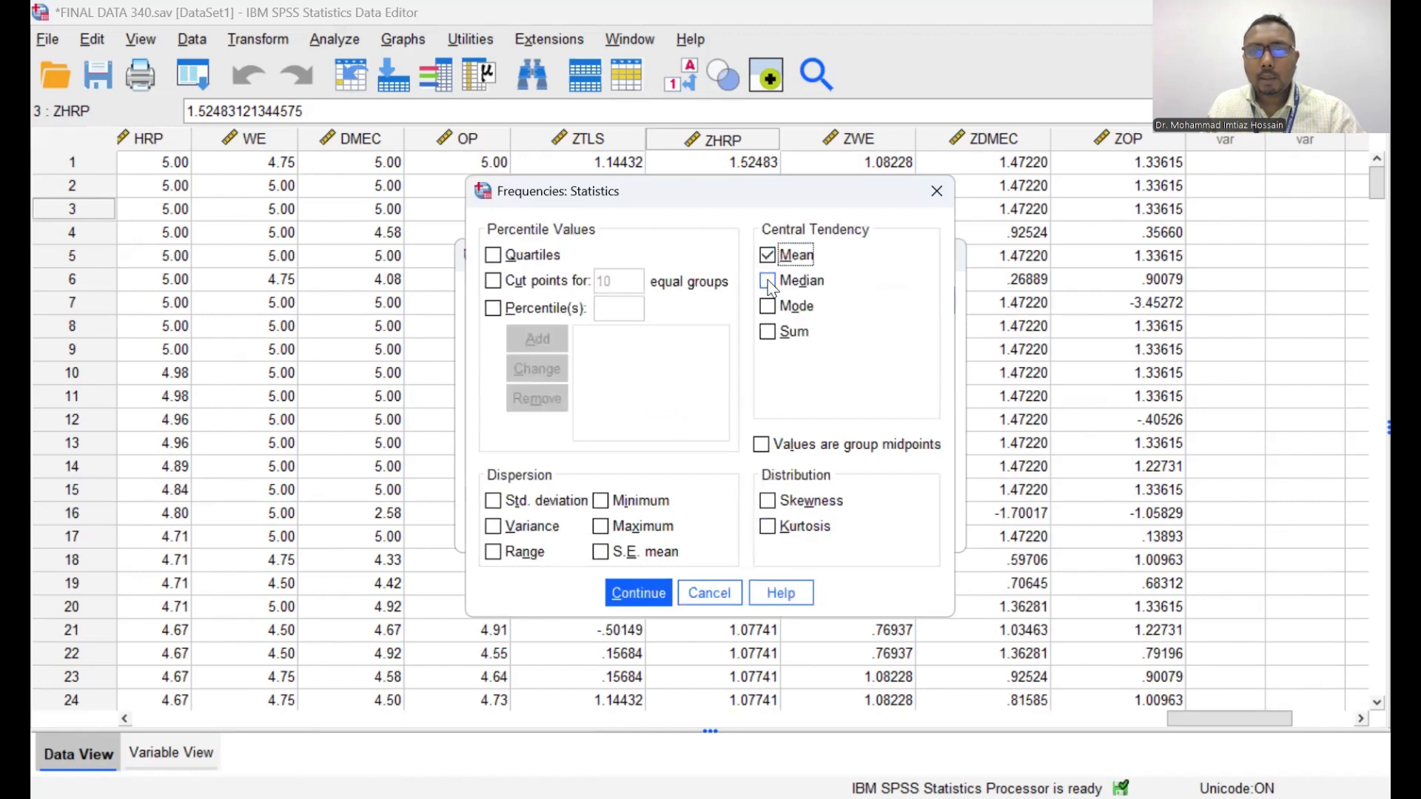
pyautogui.click(767, 306)
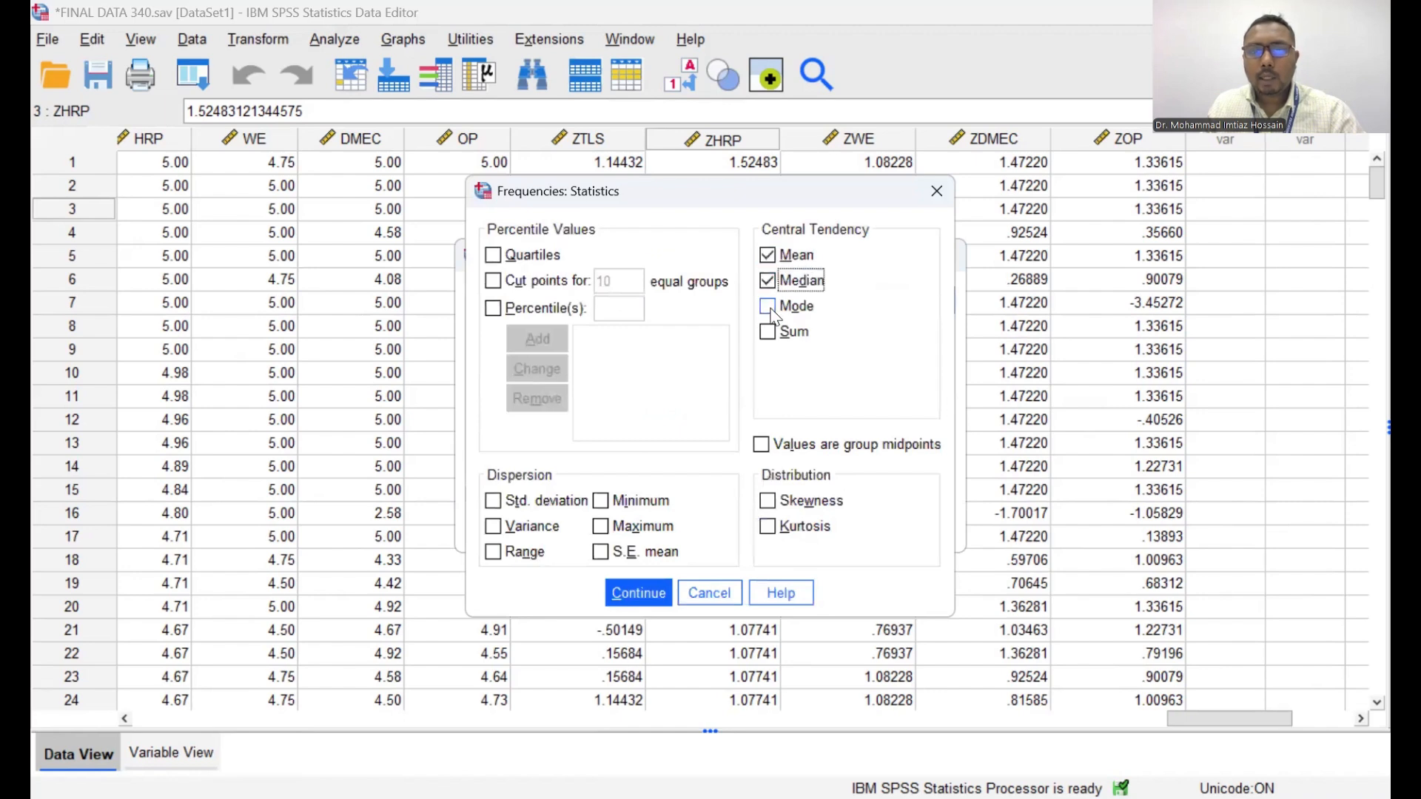
pyautogui.click(493, 501)
pyautogui.click(633, 594)
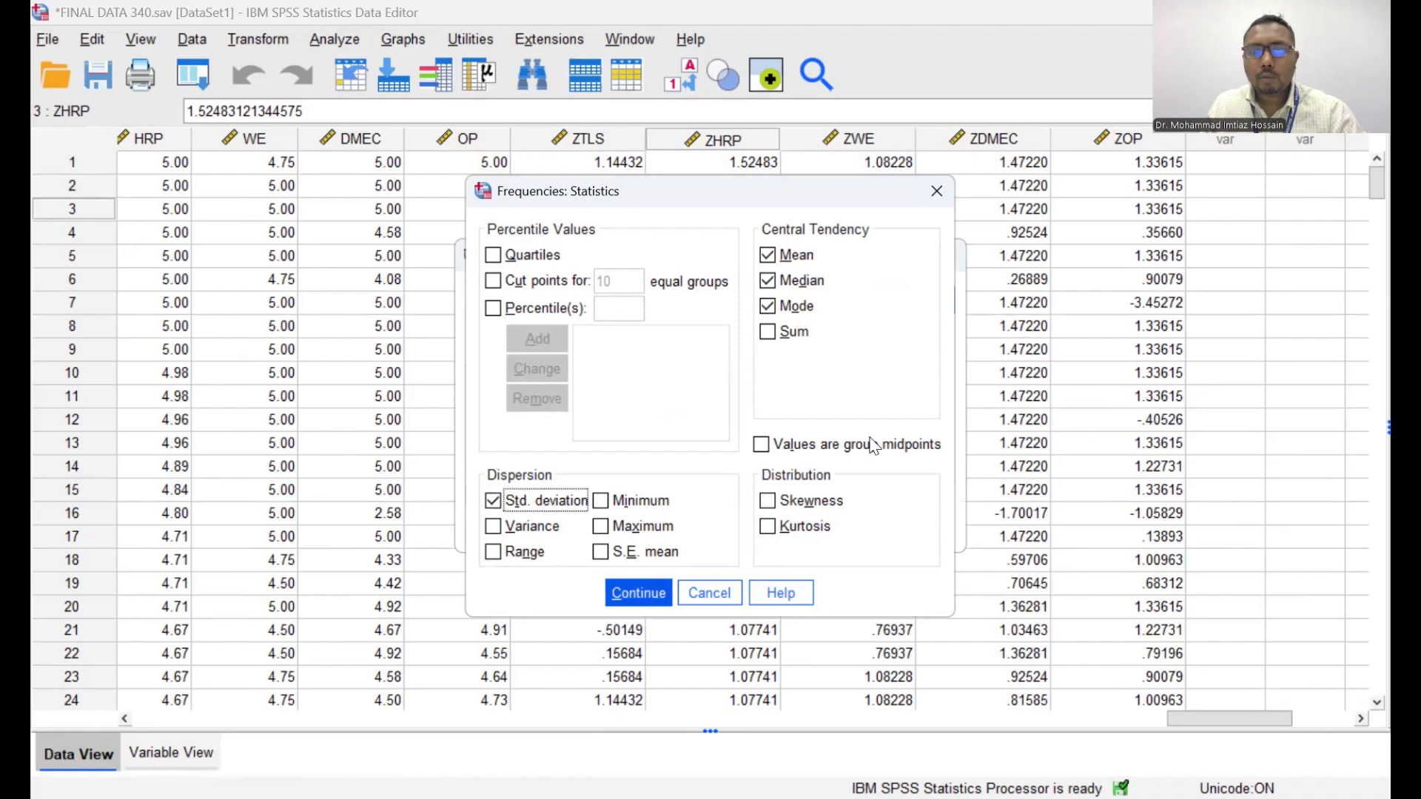
# Step: Set the Frequencies chart type to histograms without a normal curve and run the analysis
pyautogui.click(909, 343)
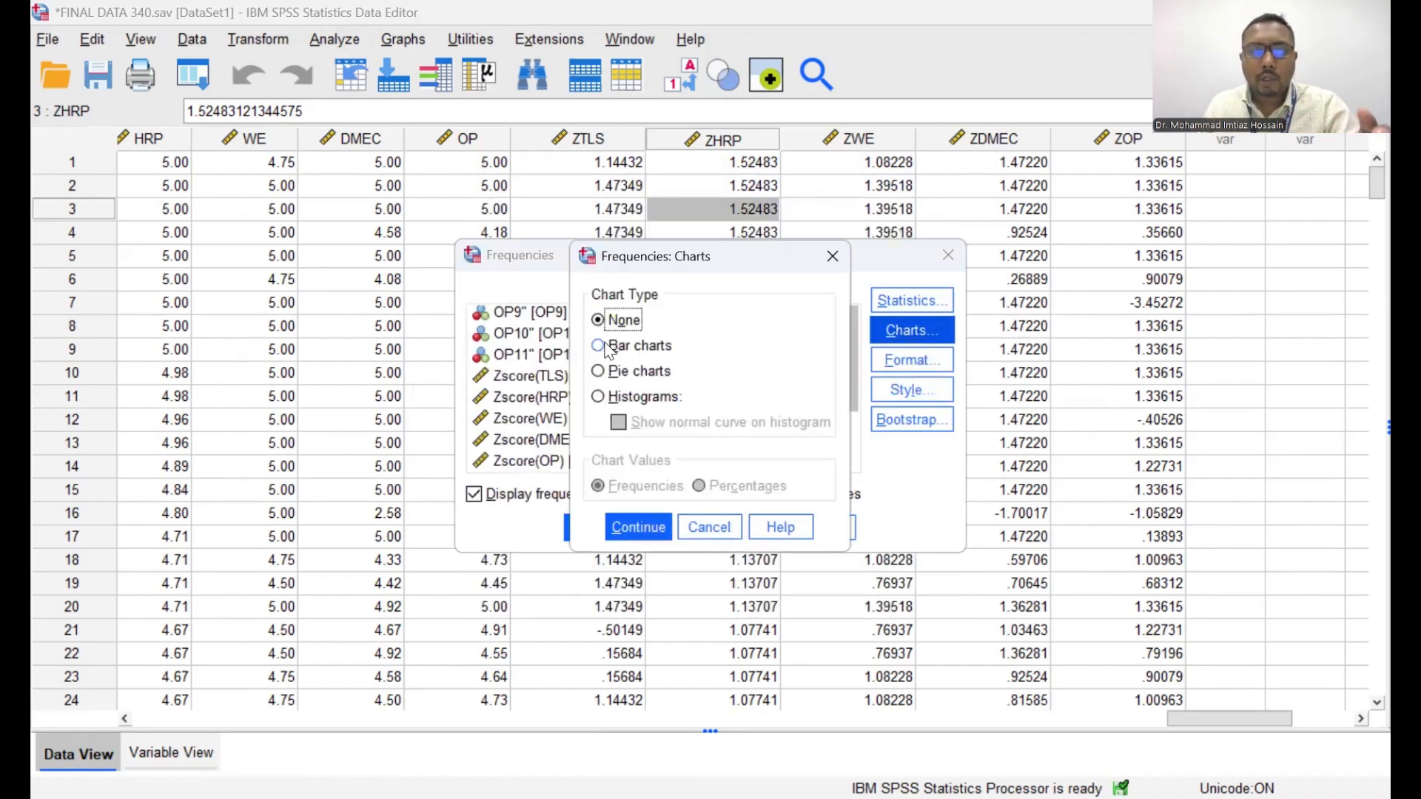
pyautogui.click(599, 397)
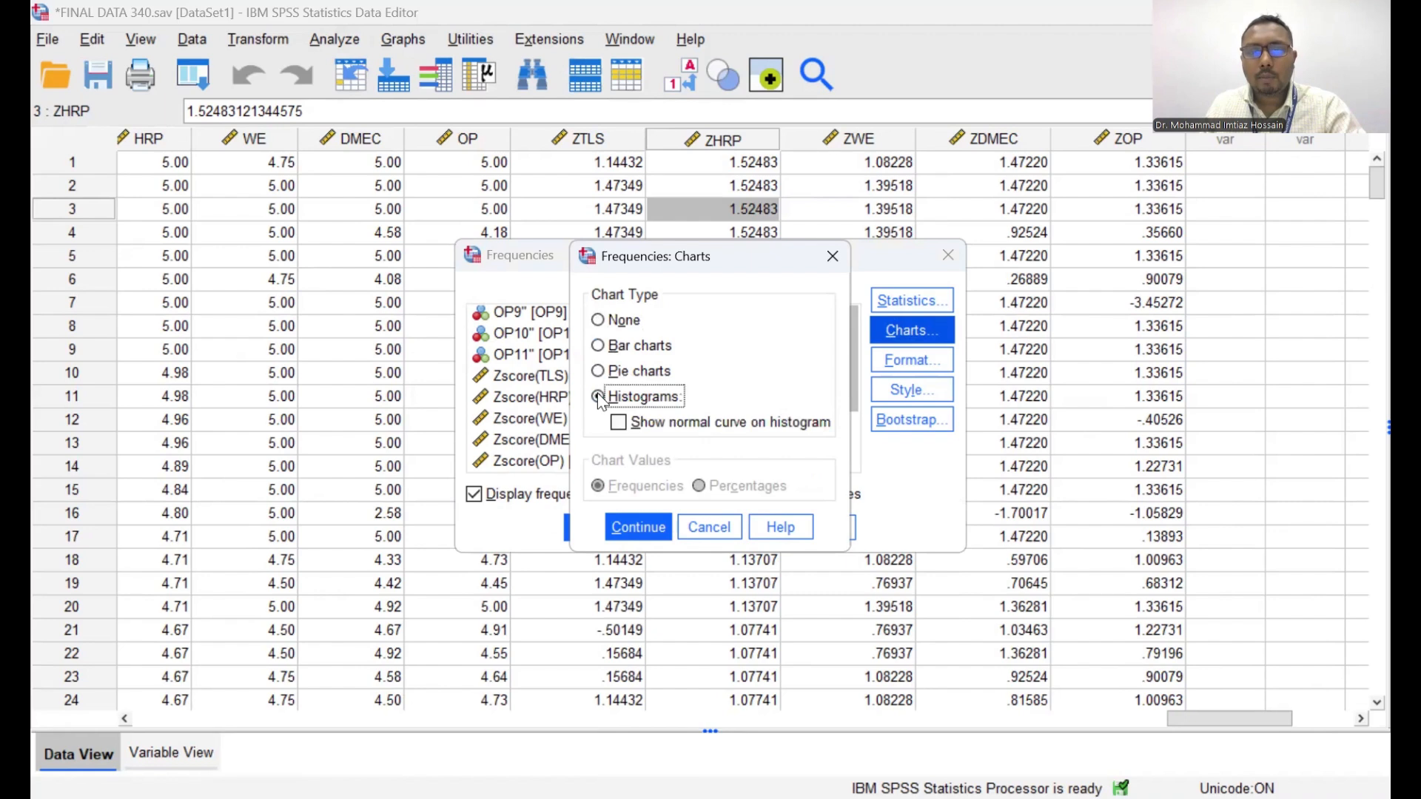
pyautogui.click(647, 524)
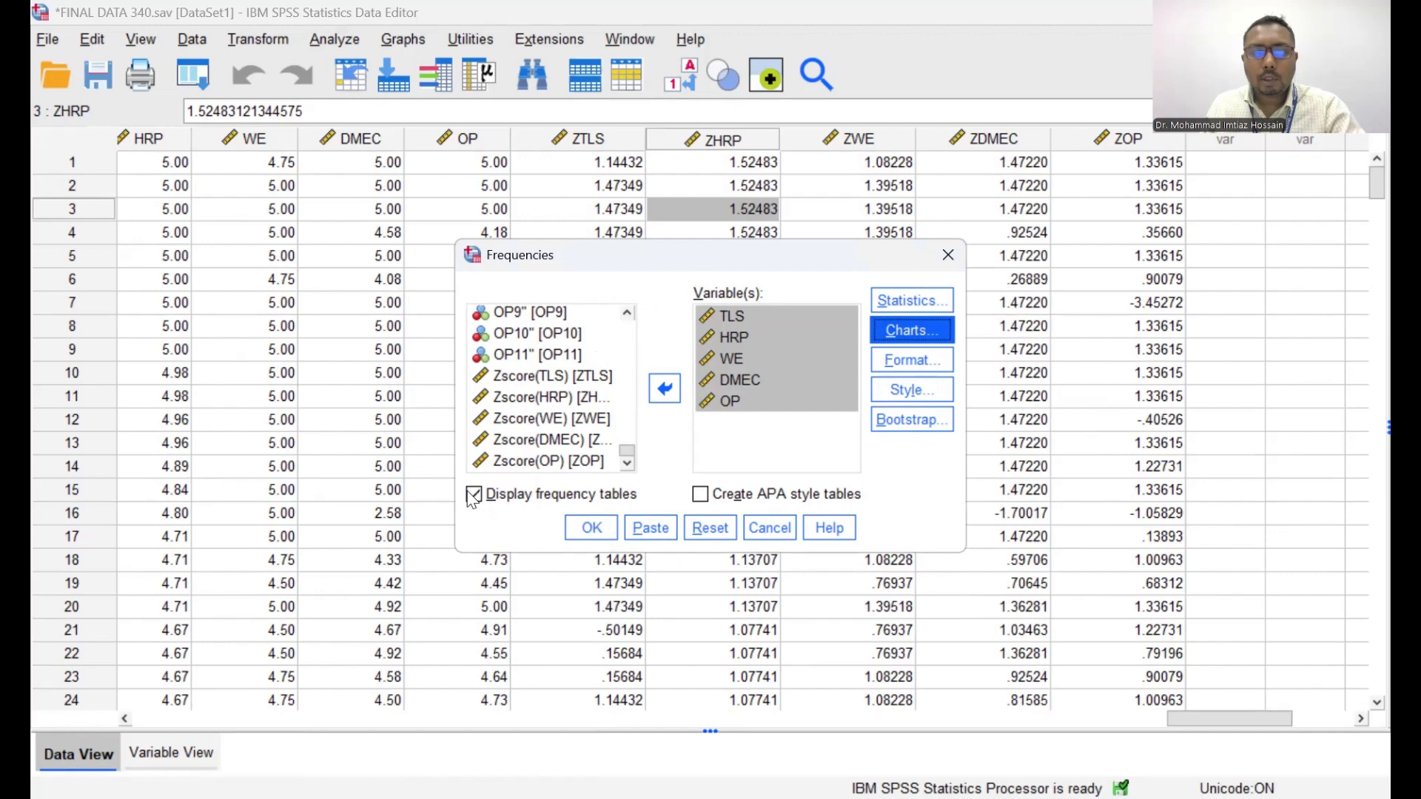
pyautogui.click(575, 530)
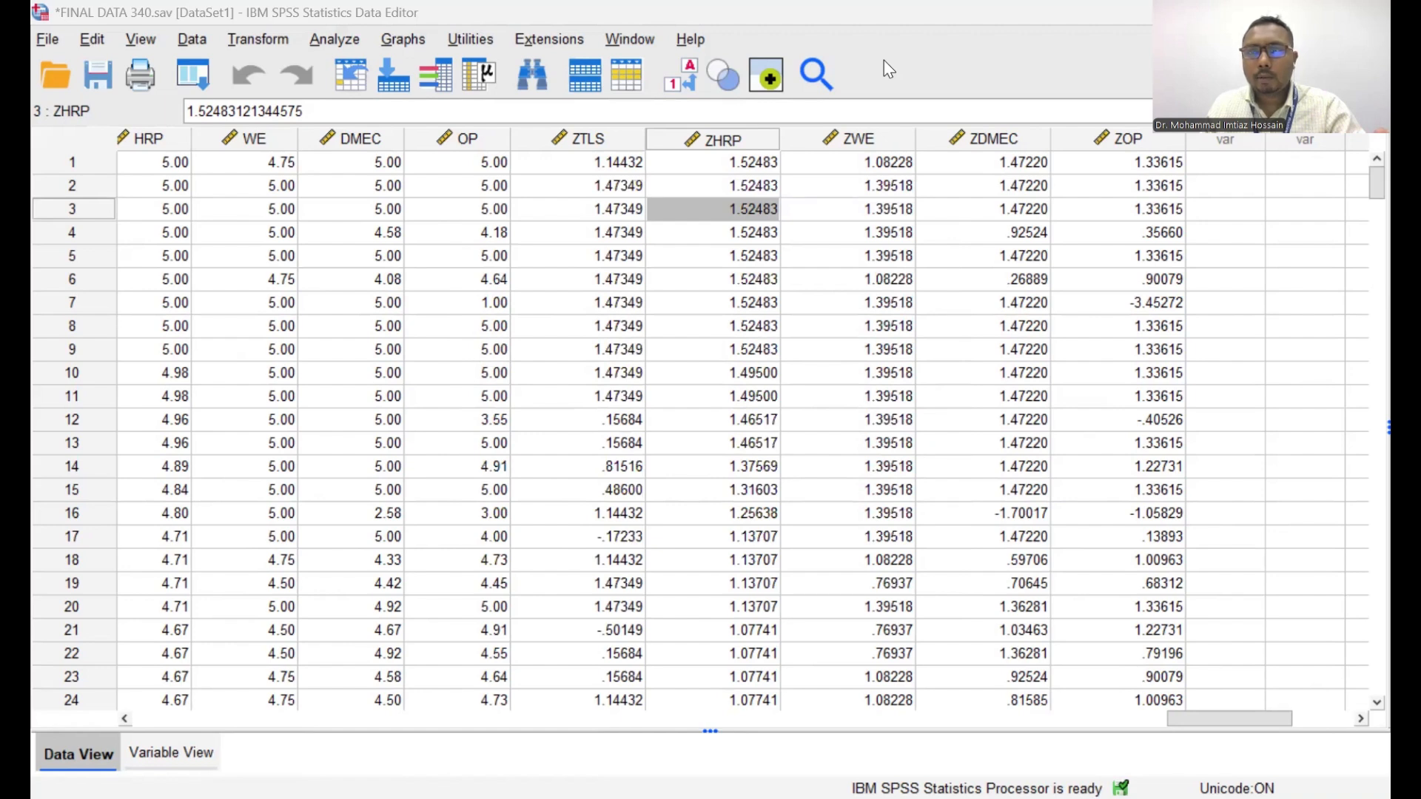
# Step: Switch to the SPSS Statistics Viewer and copy the Statistics table of the latest Frequencies output
pyautogui.hotkey('alt', 'Tab')
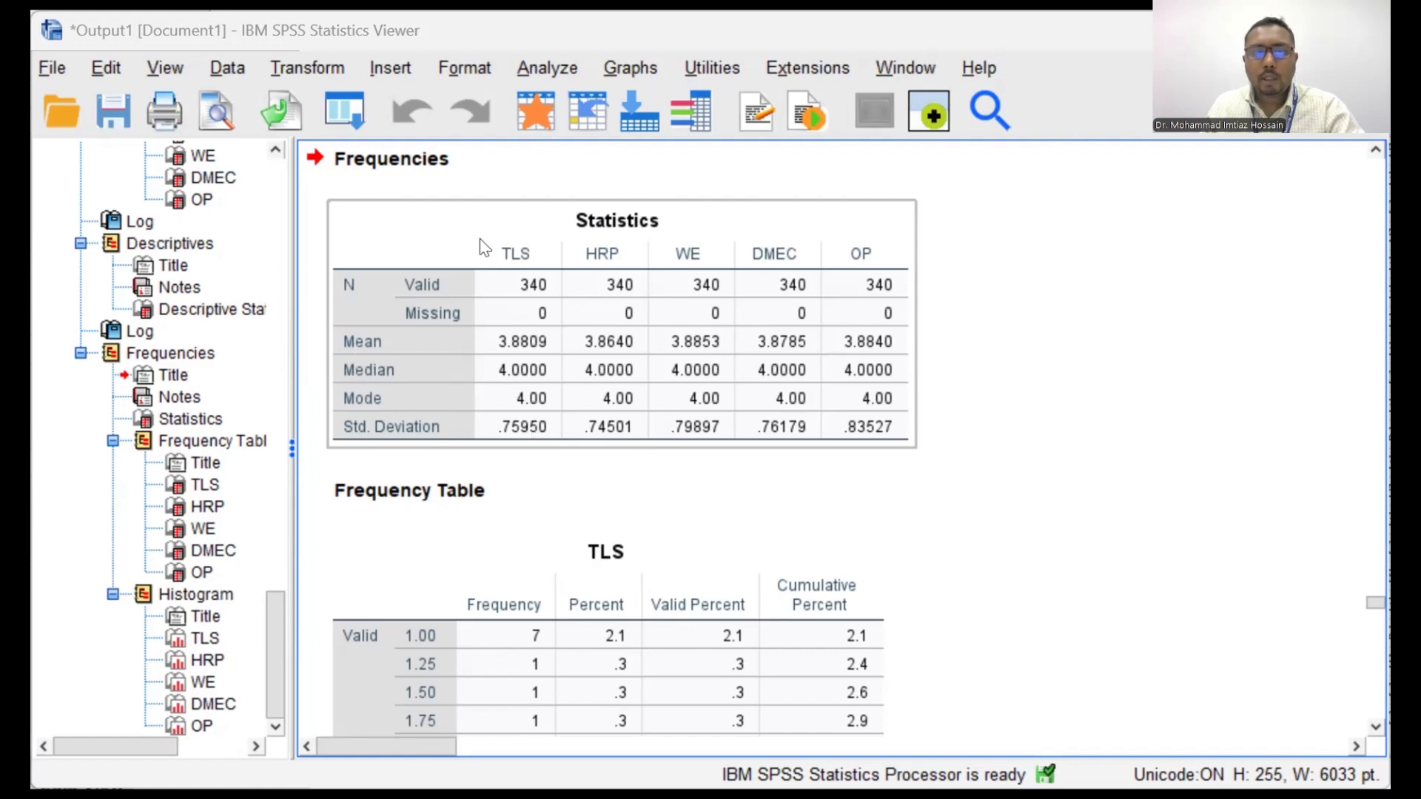
pyautogui.rightClick(534, 323)
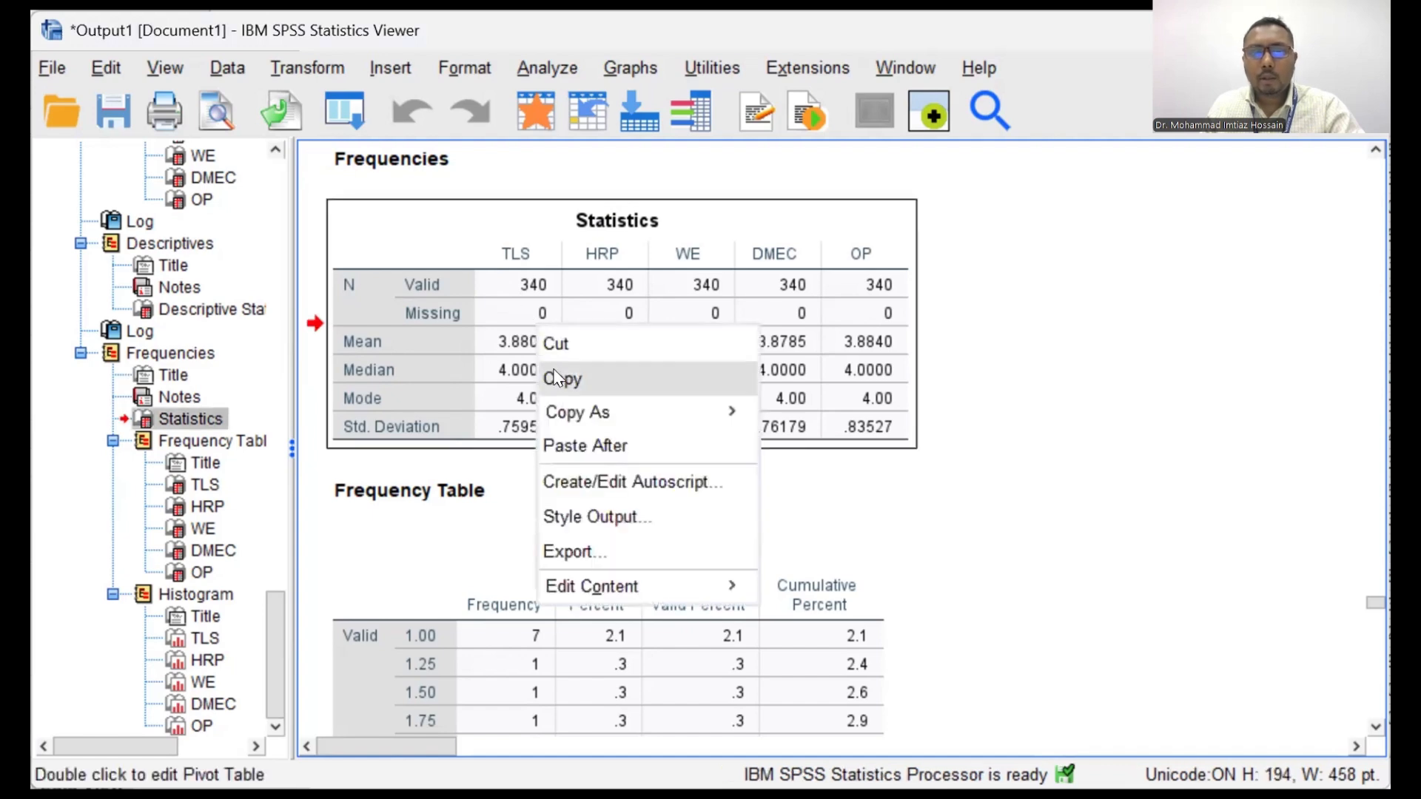
pyautogui.click(557, 378)
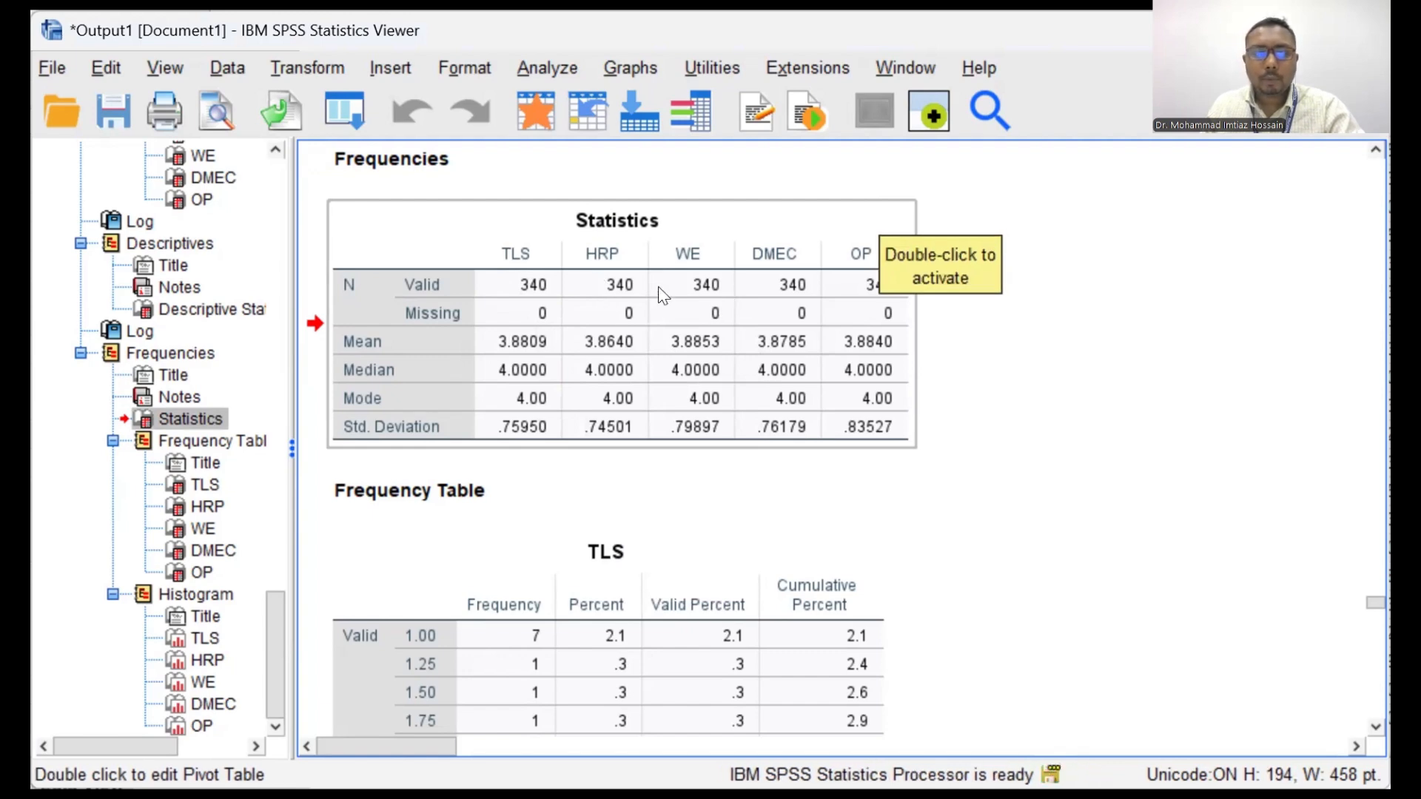
# Step: Examine the frequency tables and the histograms of the constructs for the shape of their distributions
pyautogui.scroll(-3, 662, 295)
pyautogui.scroll(3, 663, 294)
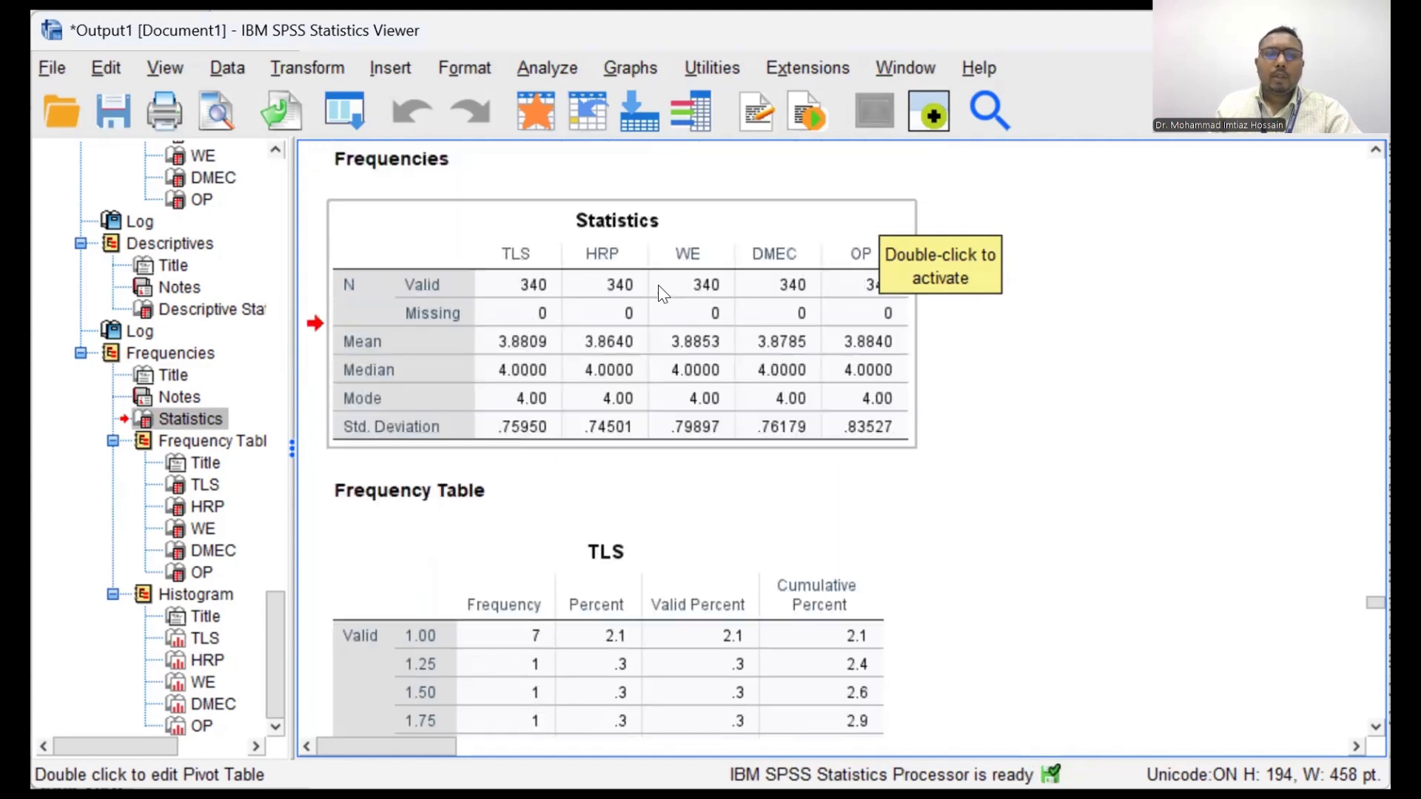
pyautogui.scroll(-20, 862, 337)
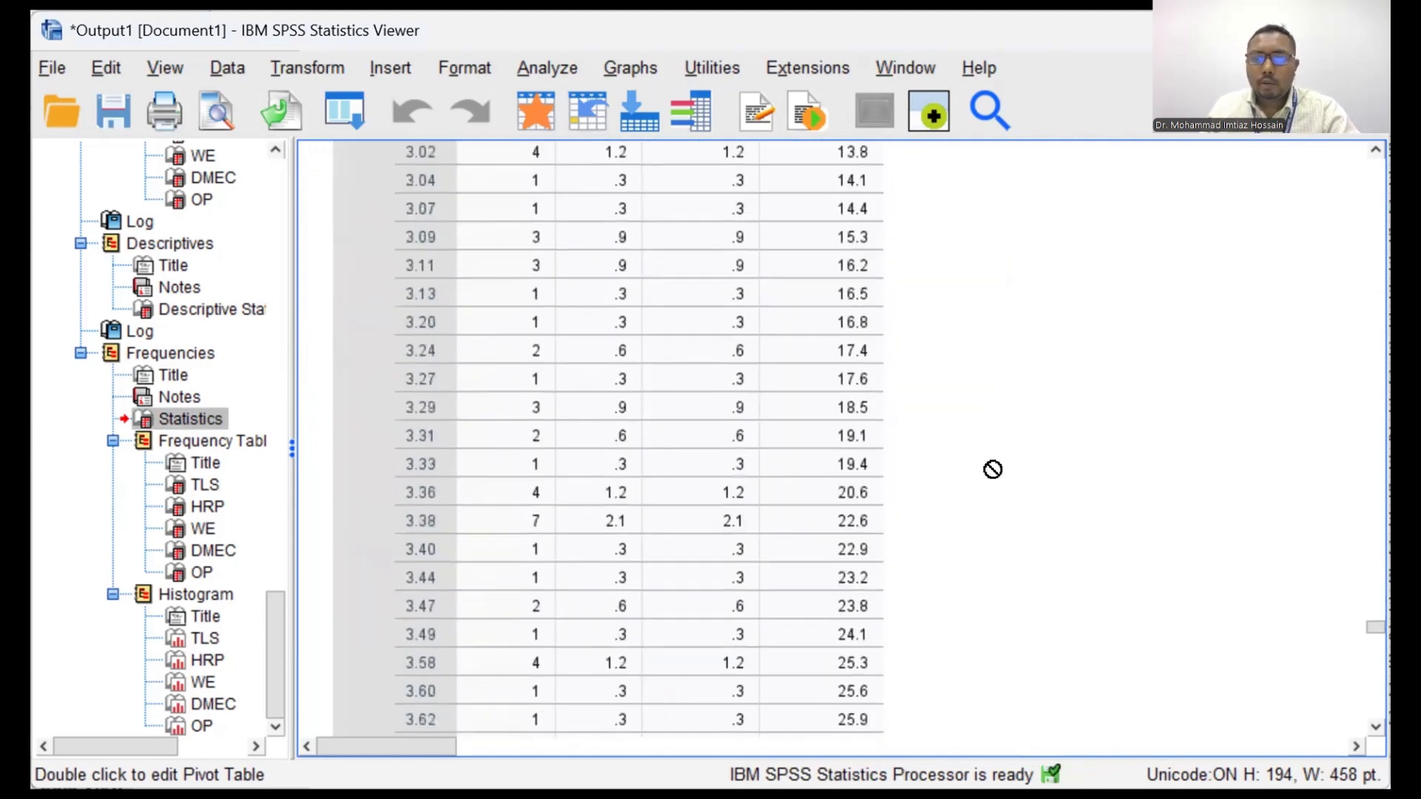
pyautogui.scroll(-20, 991, 476)
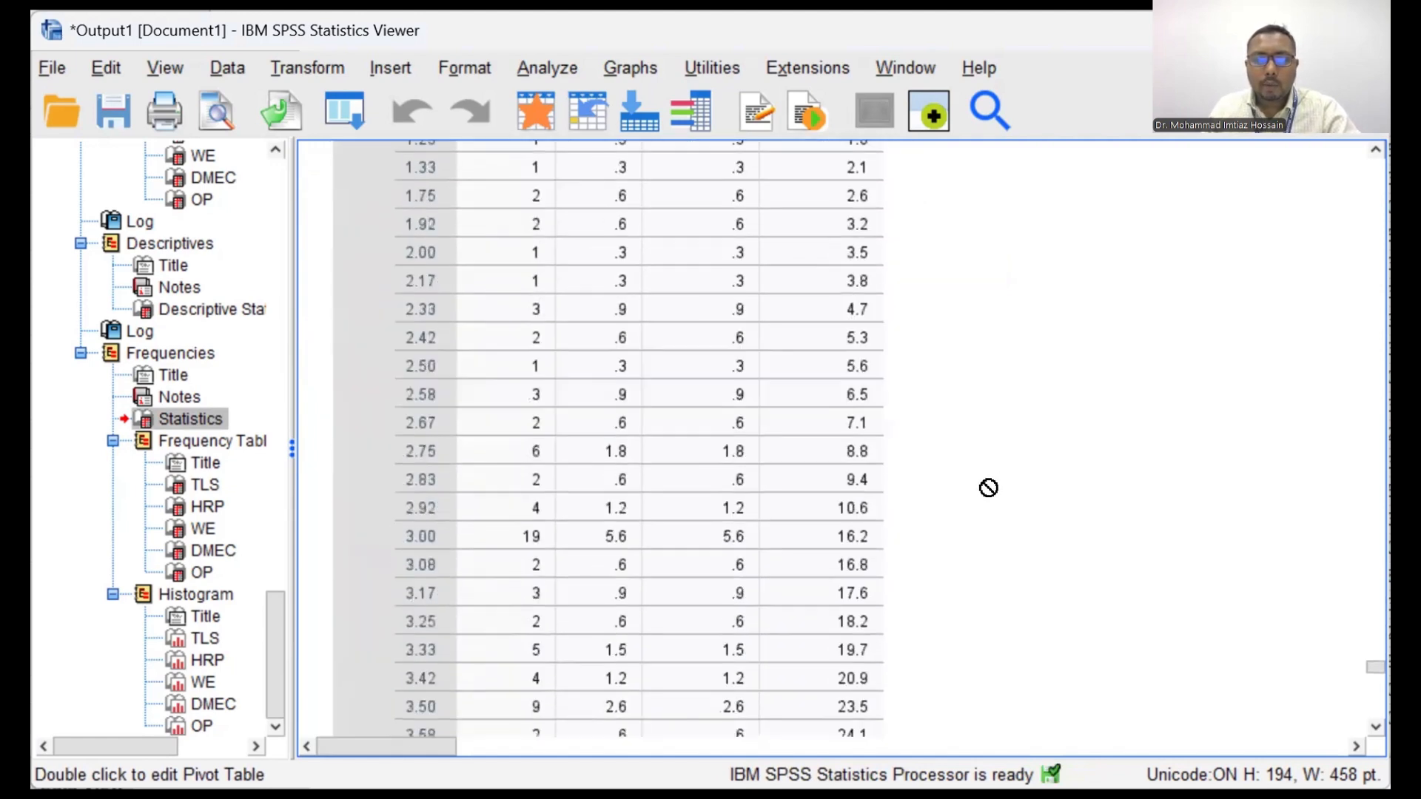
pyautogui.scroll(-20, 989, 487)
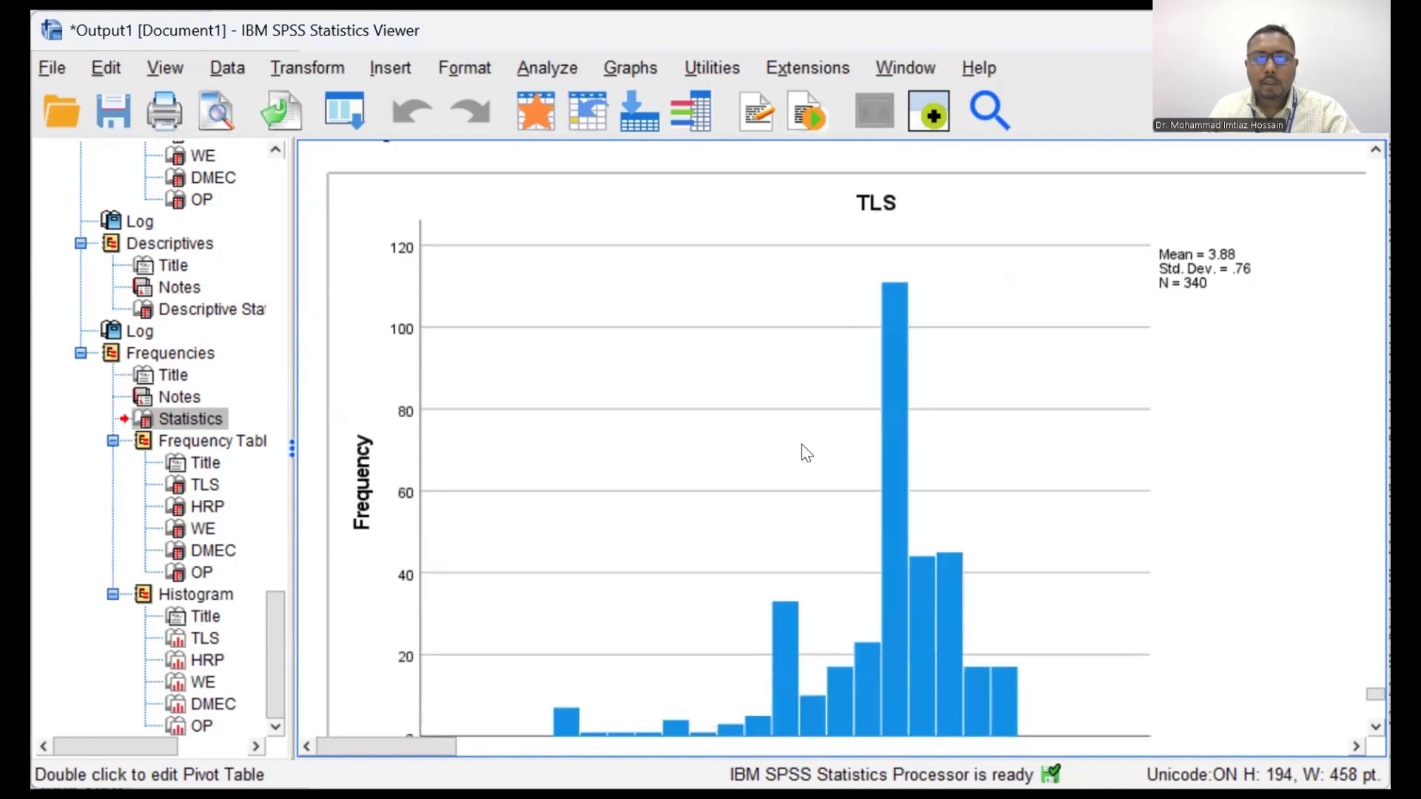
pyautogui.scroll(-3, 805, 459)
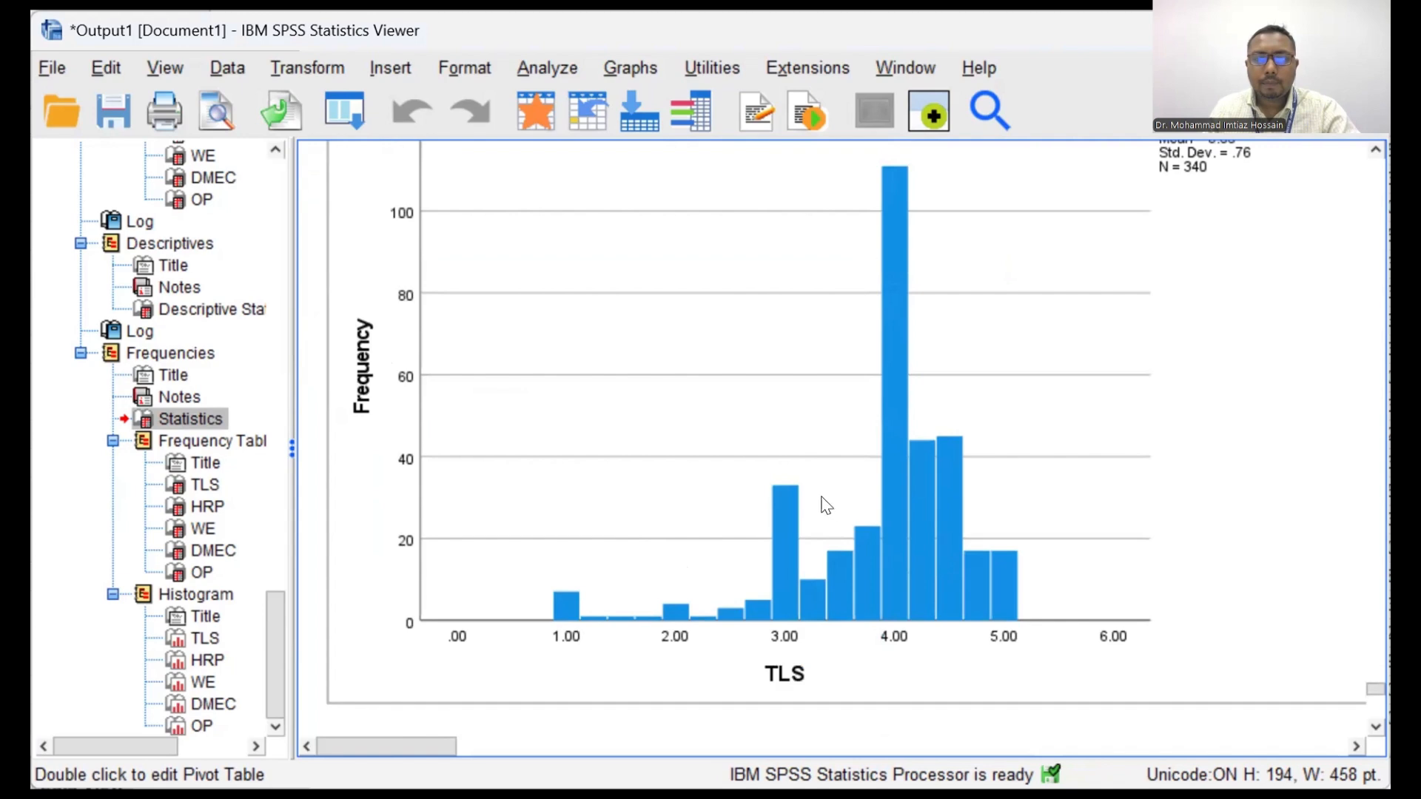
pyautogui.scroll(-6, 821, 501)
pyautogui.scroll(-6, 824, 502)
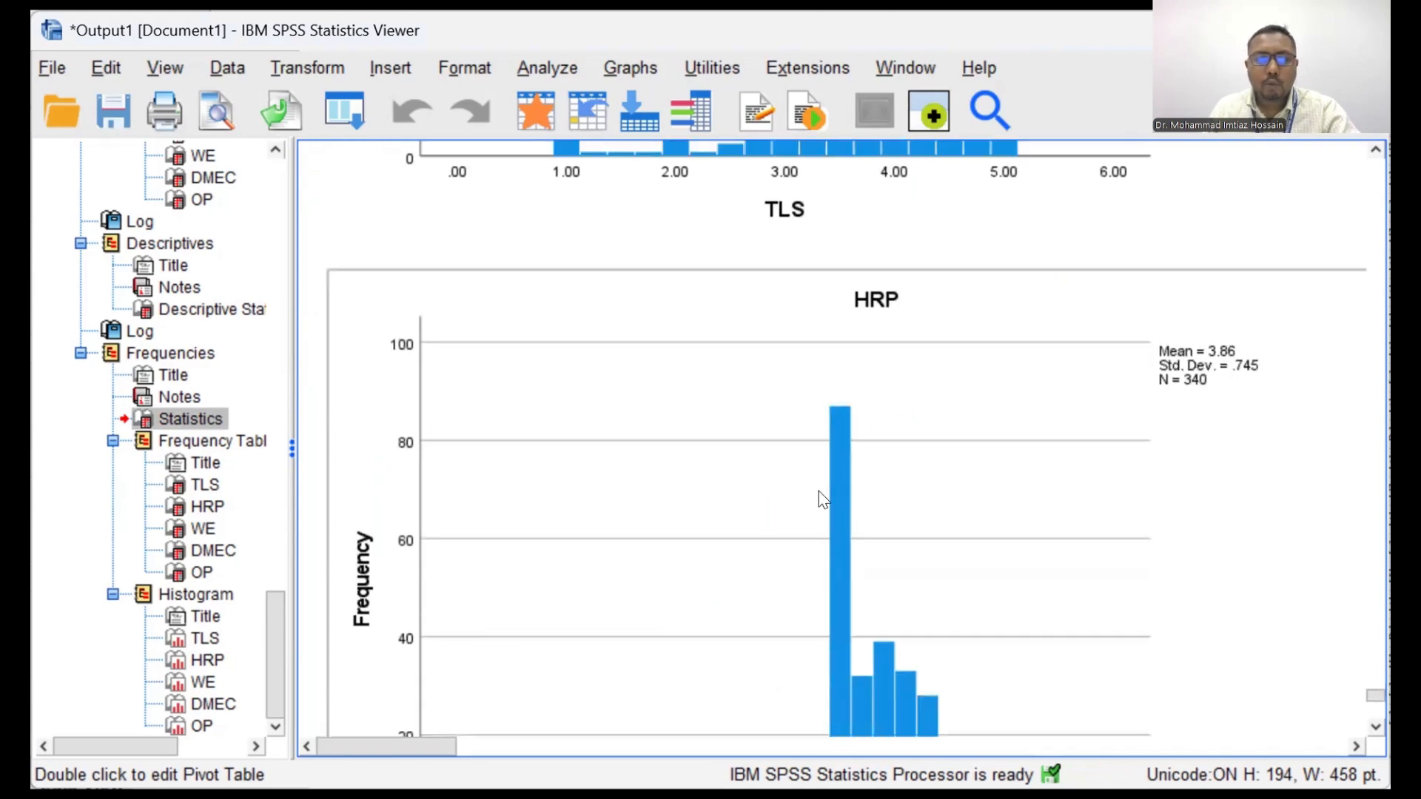
pyautogui.scroll(-12, 814, 492)
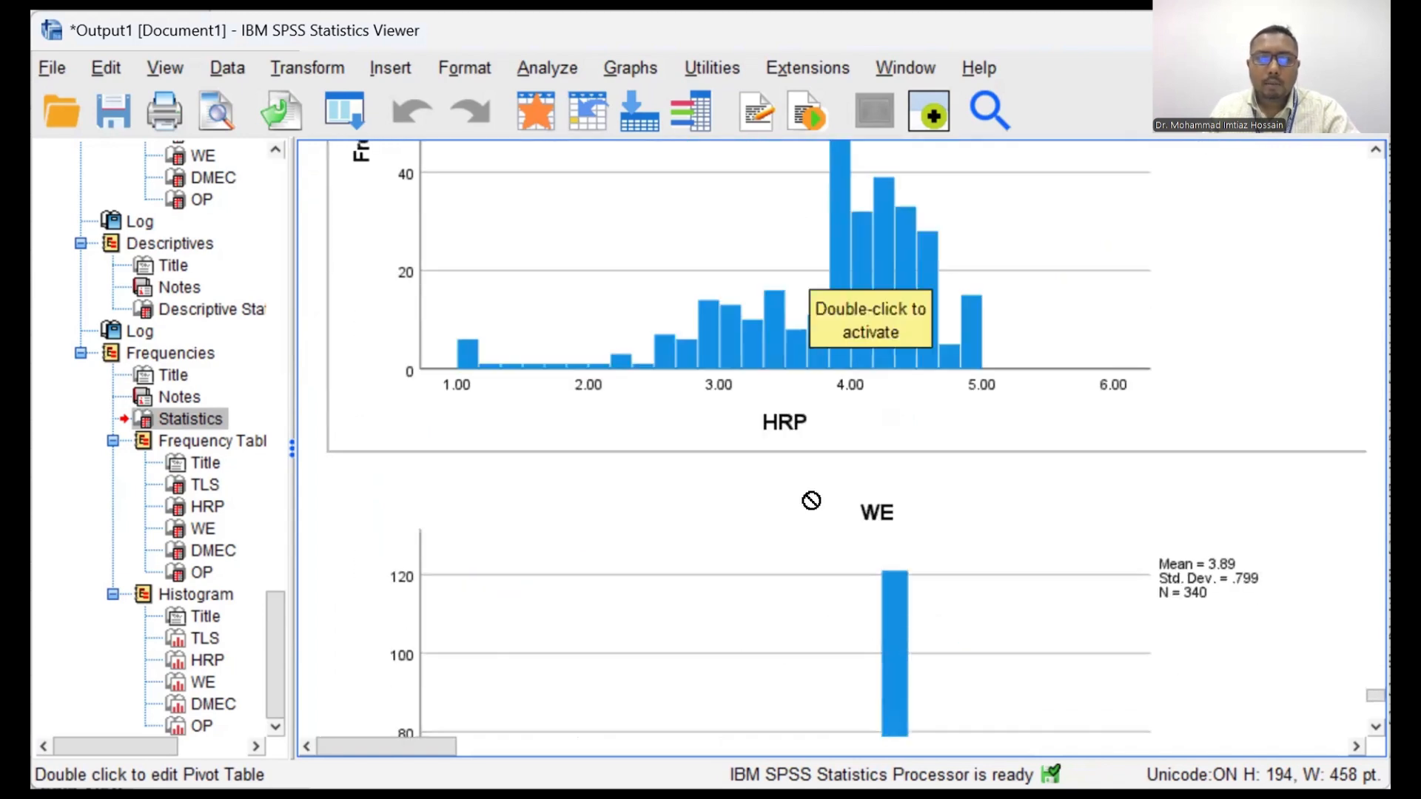
pyautogui.scroll(-12, 811, 501)
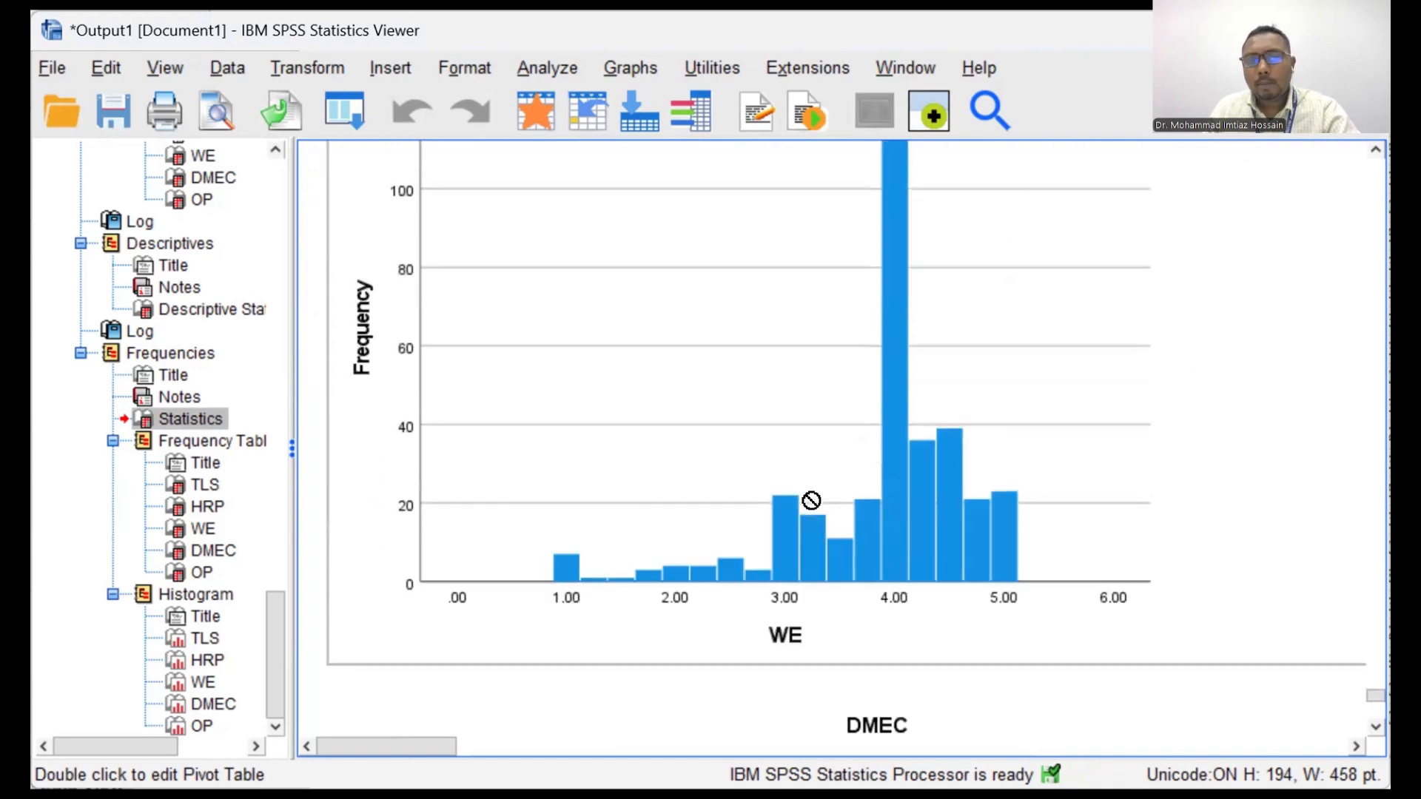
# Step: Return to the Statistics table of the latest Frequencies output and examine the mean, median, mode and standard deviation rows
pyautogui.scroll(16, 811, 501)
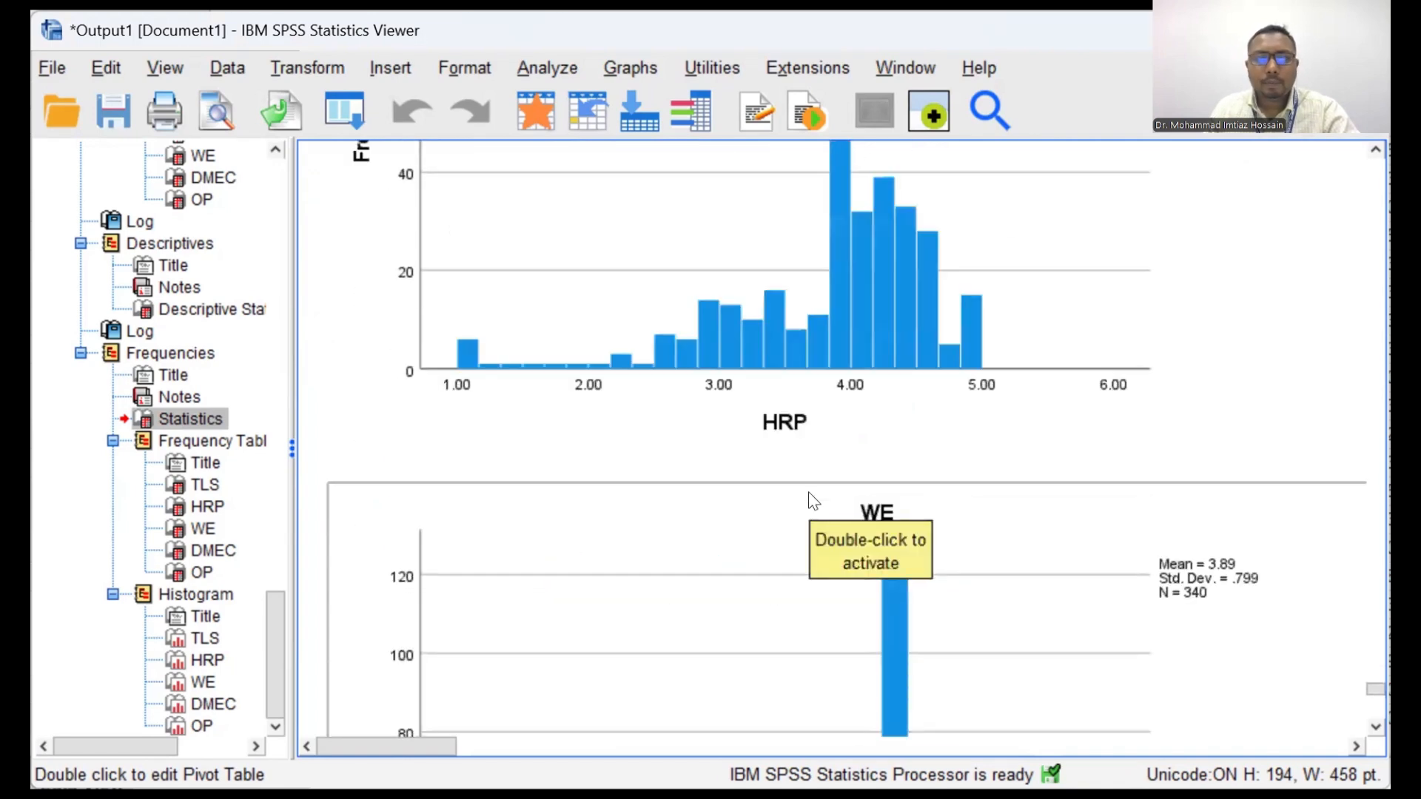
pyautogui.scroll(20, 814, 504)
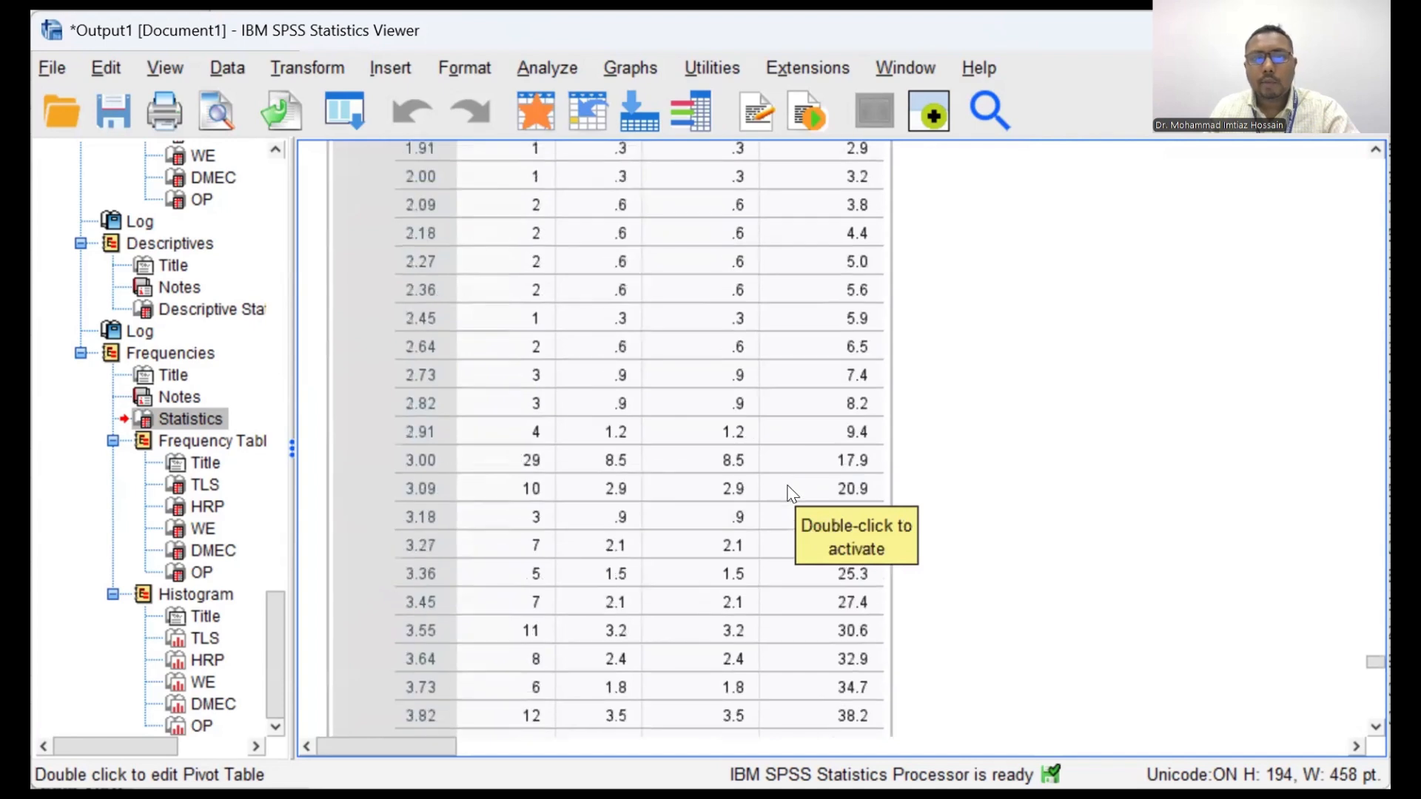
pyautogui.scroll(-12, 851, 481)
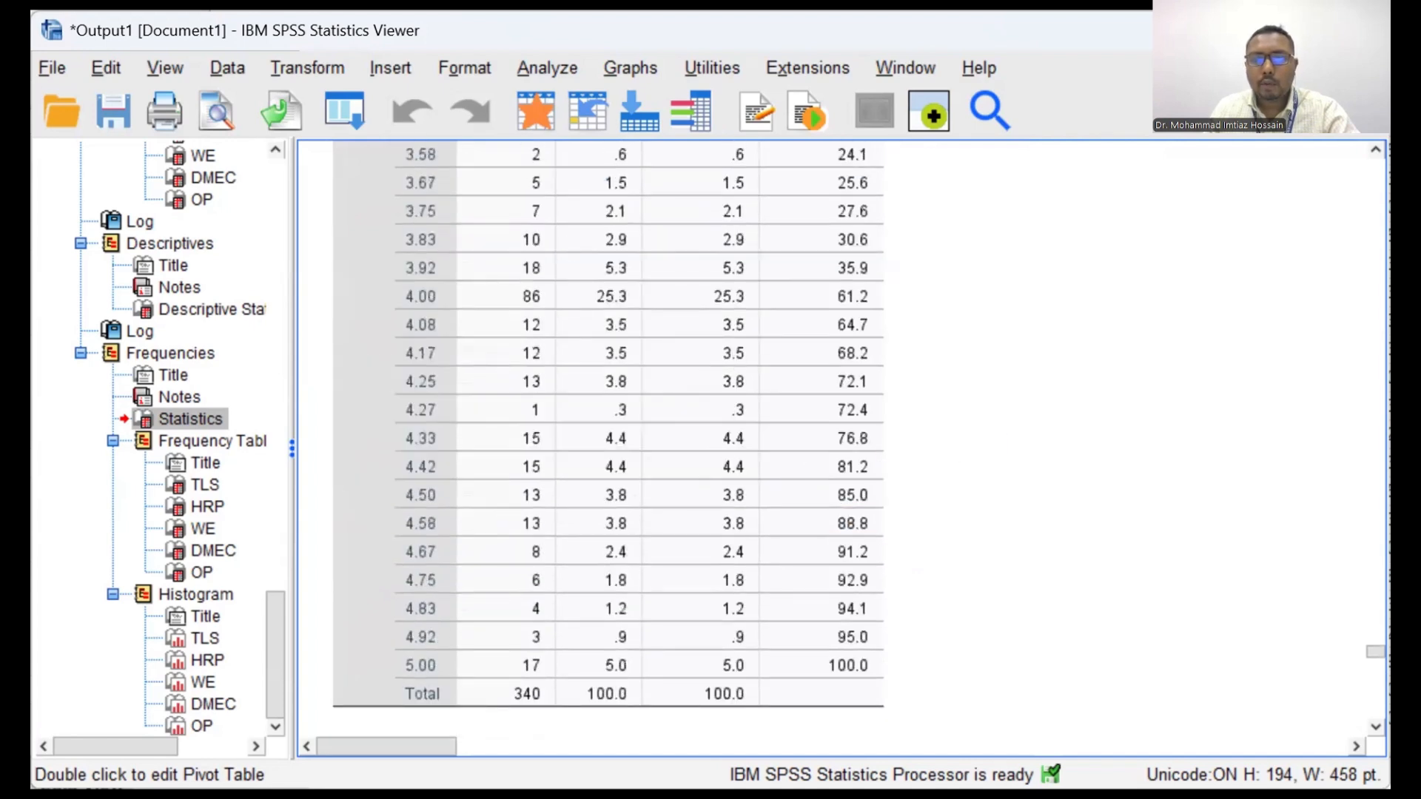
pyautogui.scroll(20, 836, 444)
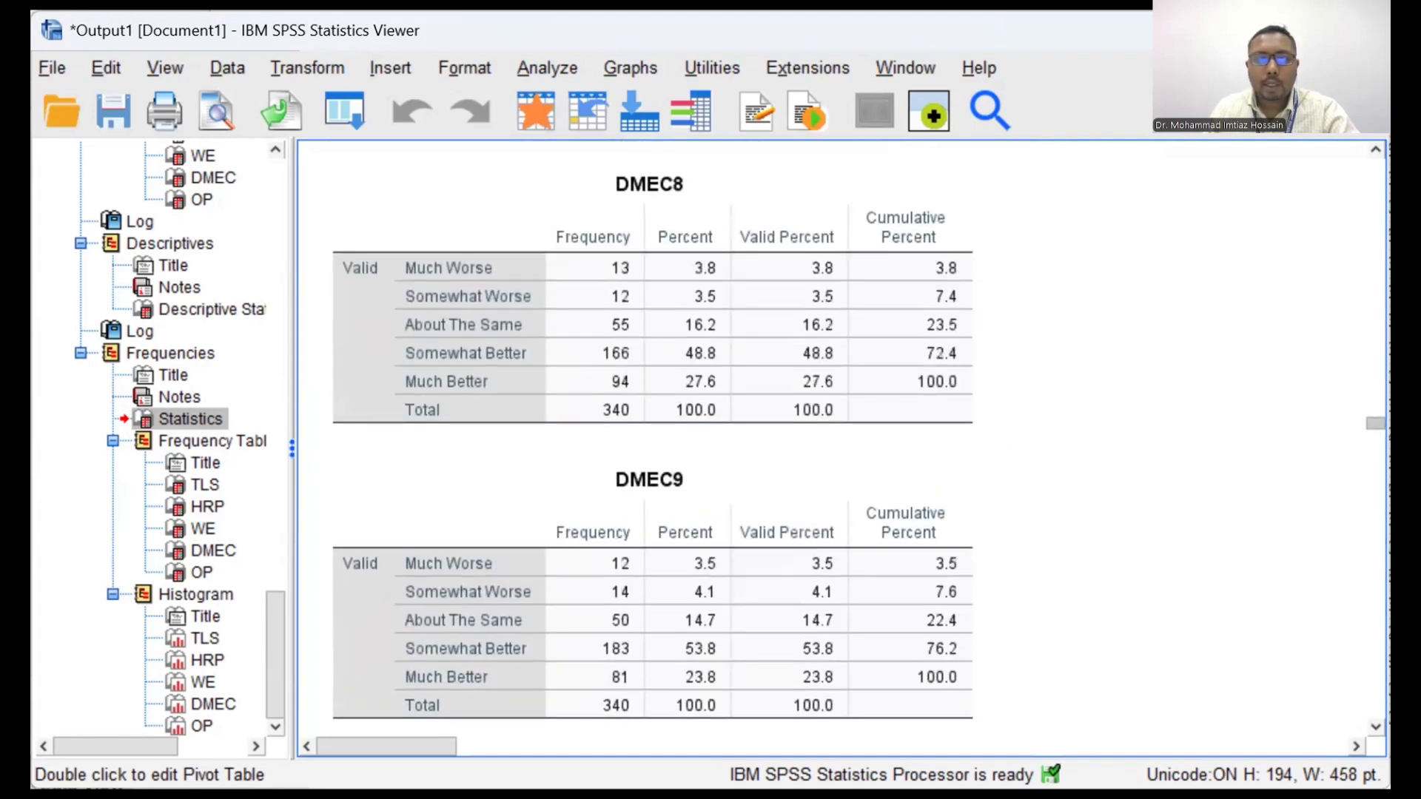
pyautogui.scroll(-15, 1002, 436)
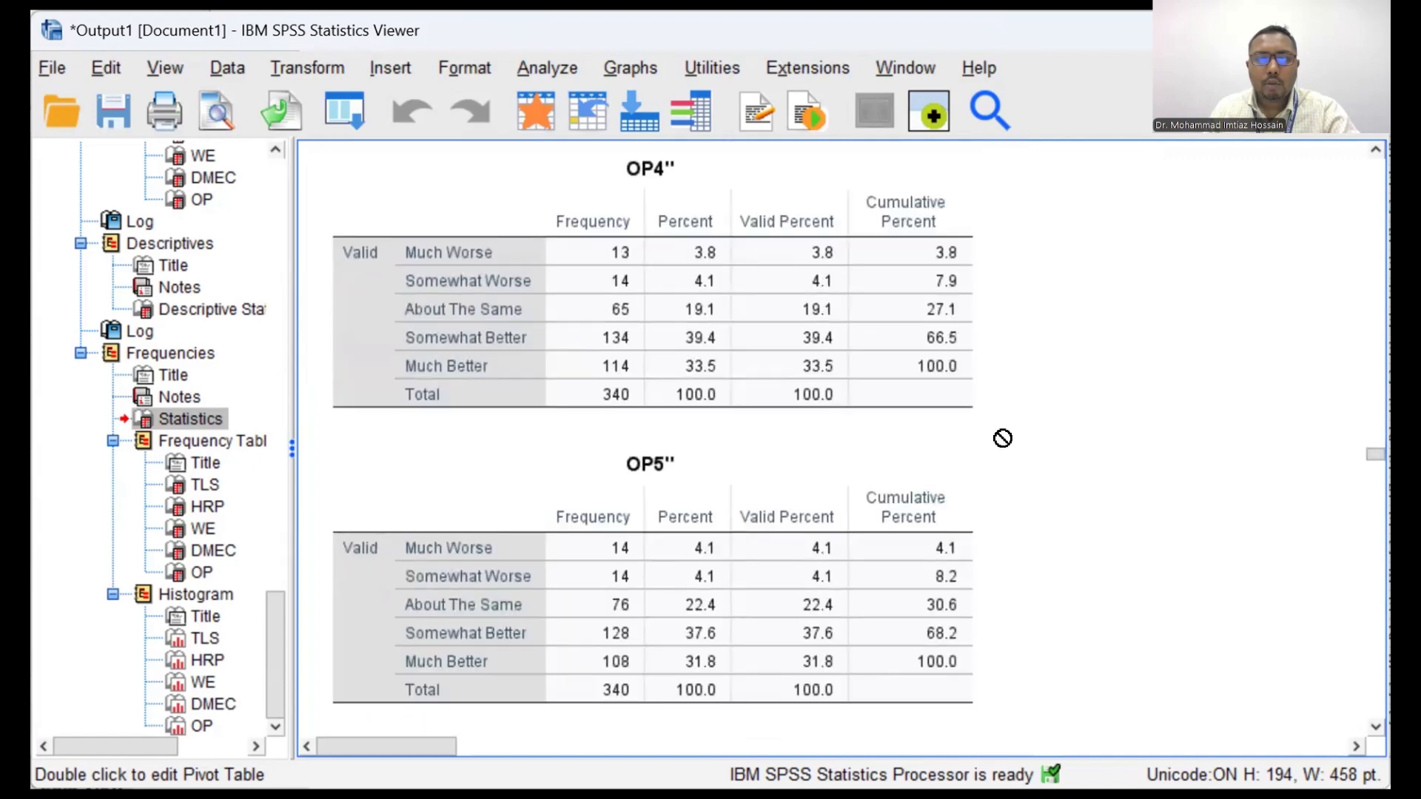
pyautogui.scroll(5, 1003, 437)
pyautogui.scroll(15, 1008, 366)
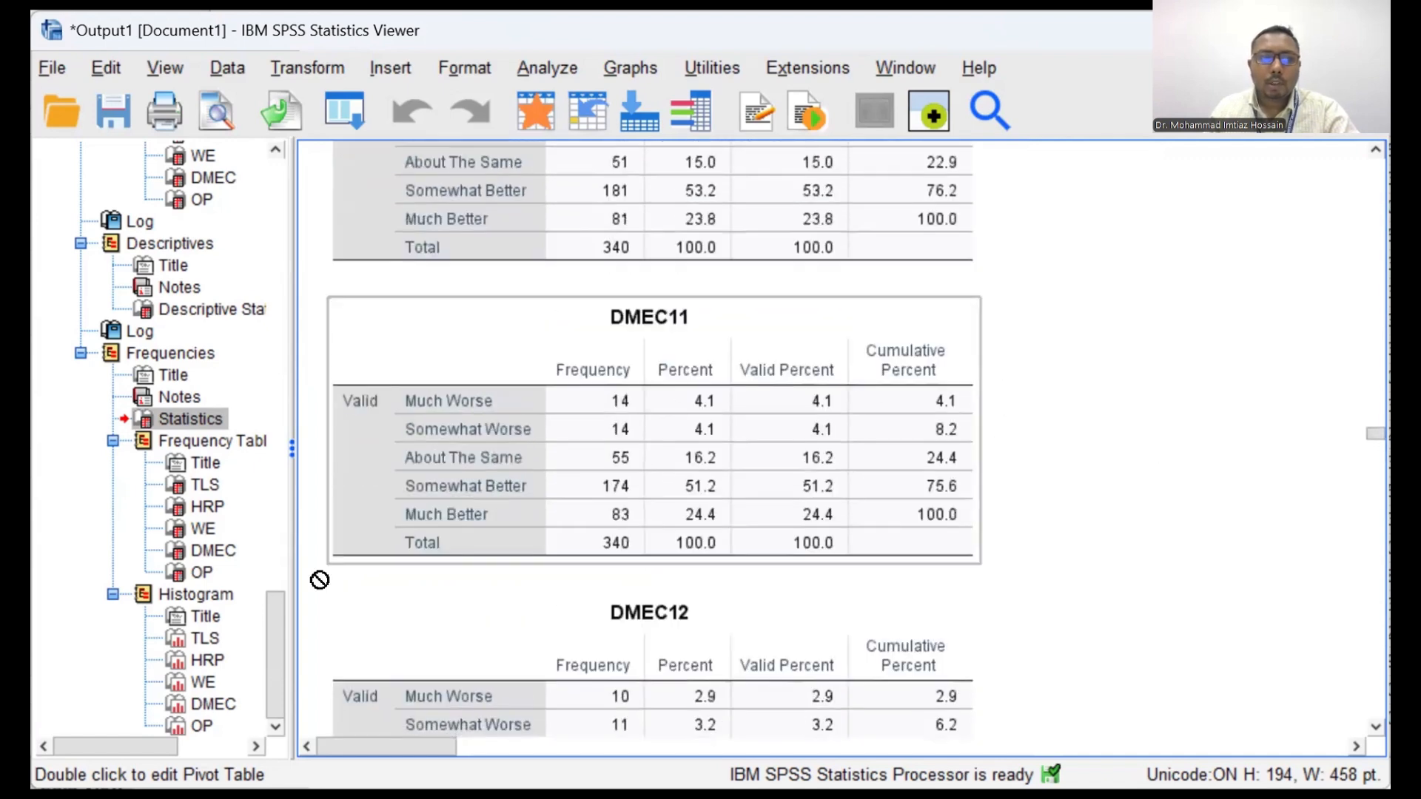
pyautogui.click(175, 396)
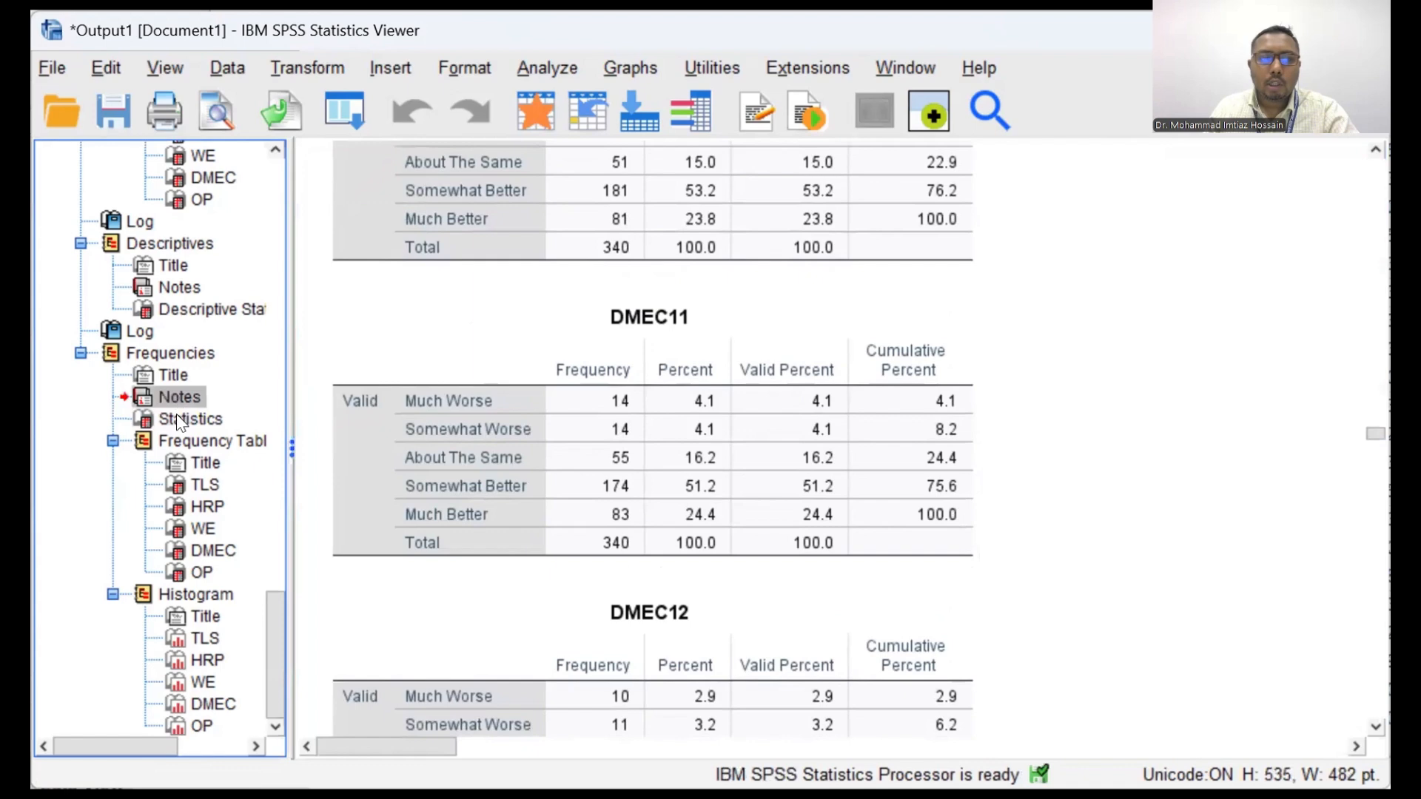
pyautogui.click(177, 417)
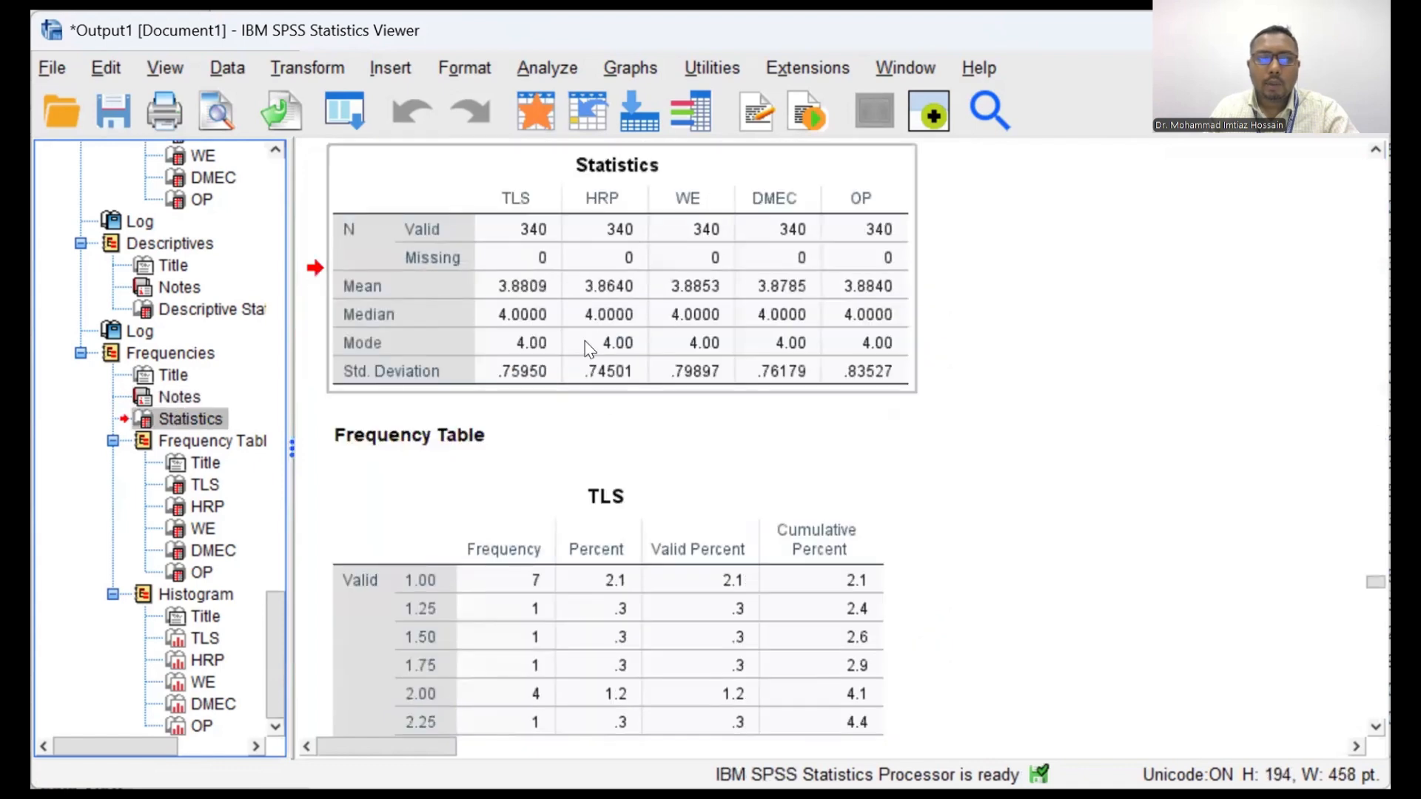
pyautogui.scroll(3, 595, 351)
pyautogui.scroll(-3, 597, 352)
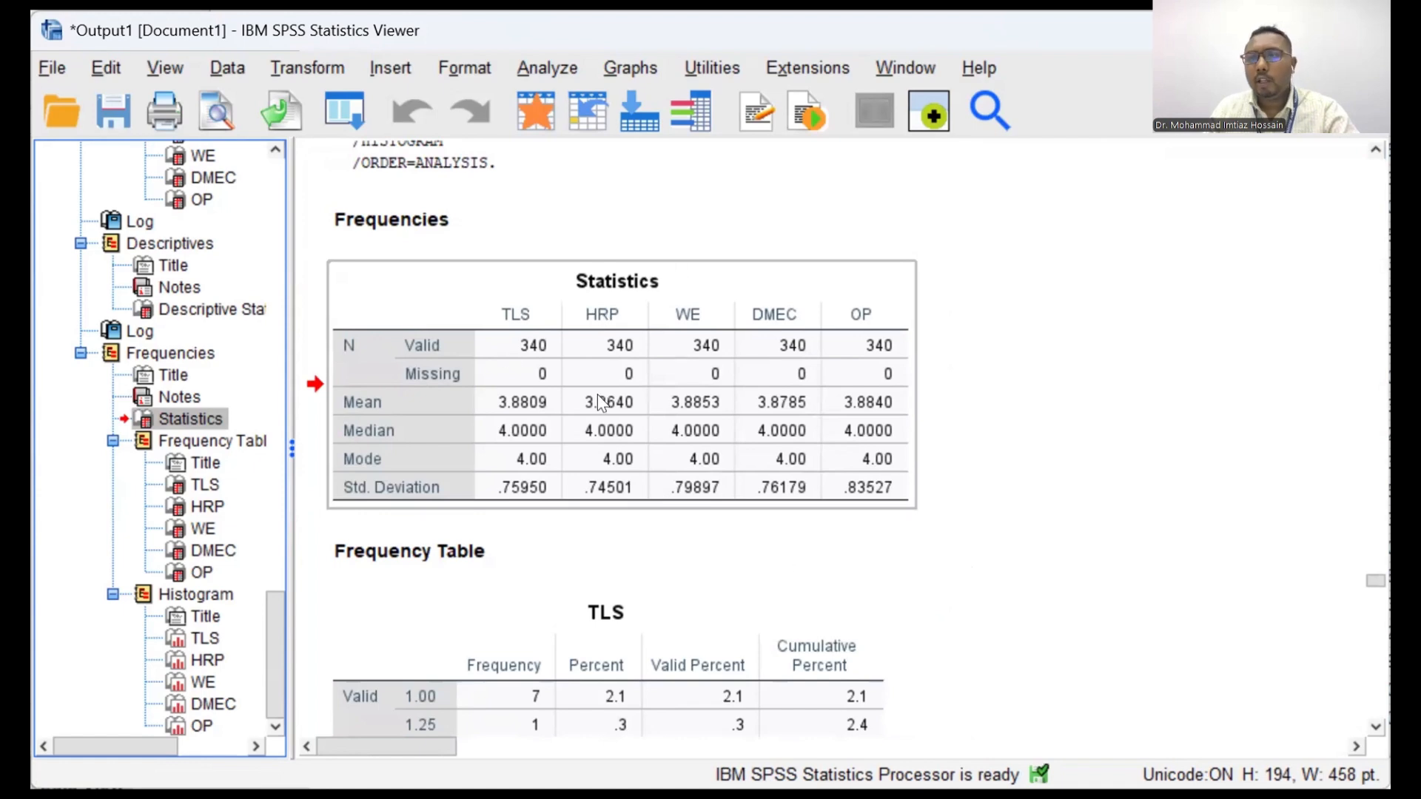
# Step: Copy the Statistics table for TLS, HRP, WE, DMEC and OP from the Frequencies output
pyautogui.rightClick(654, 380)
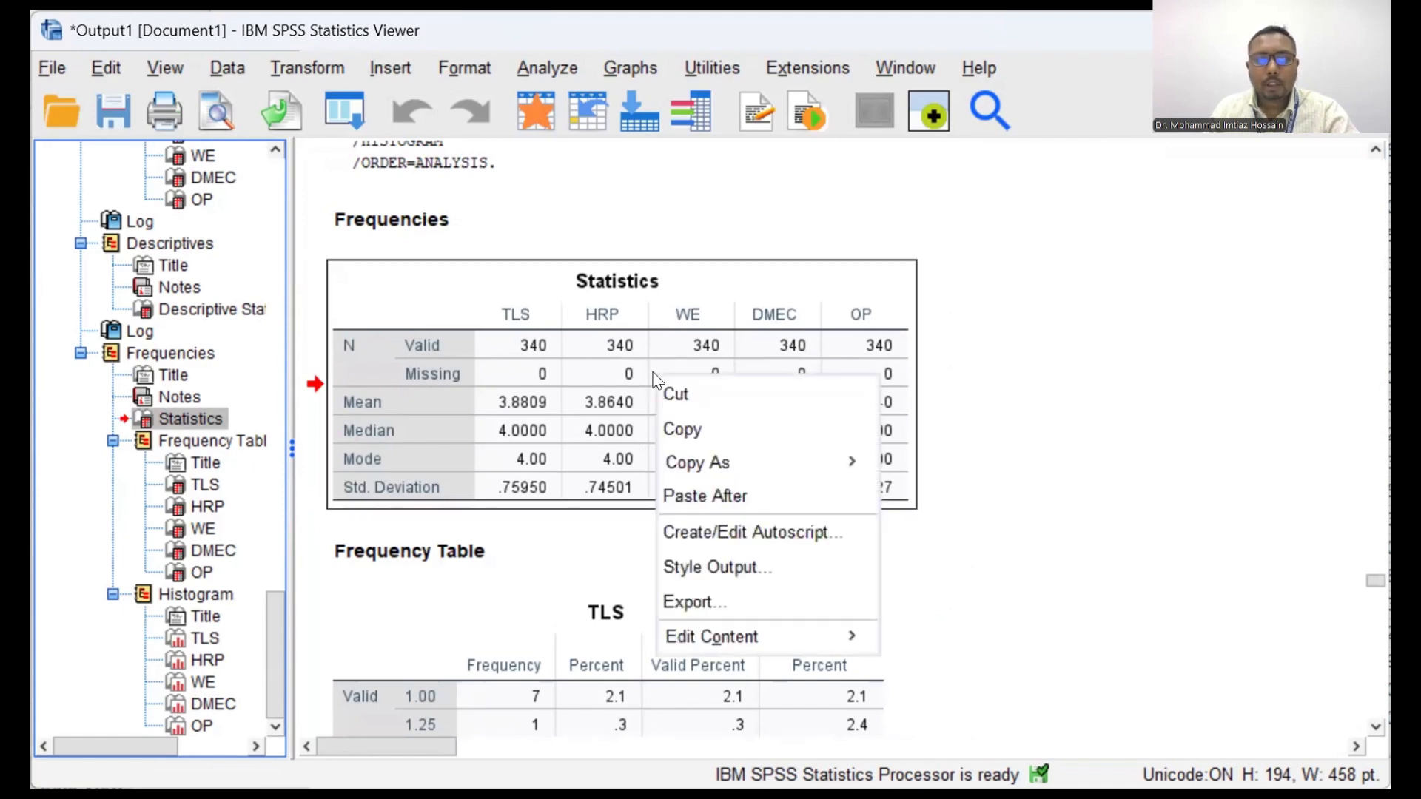
pyautogui.click(682, 429)
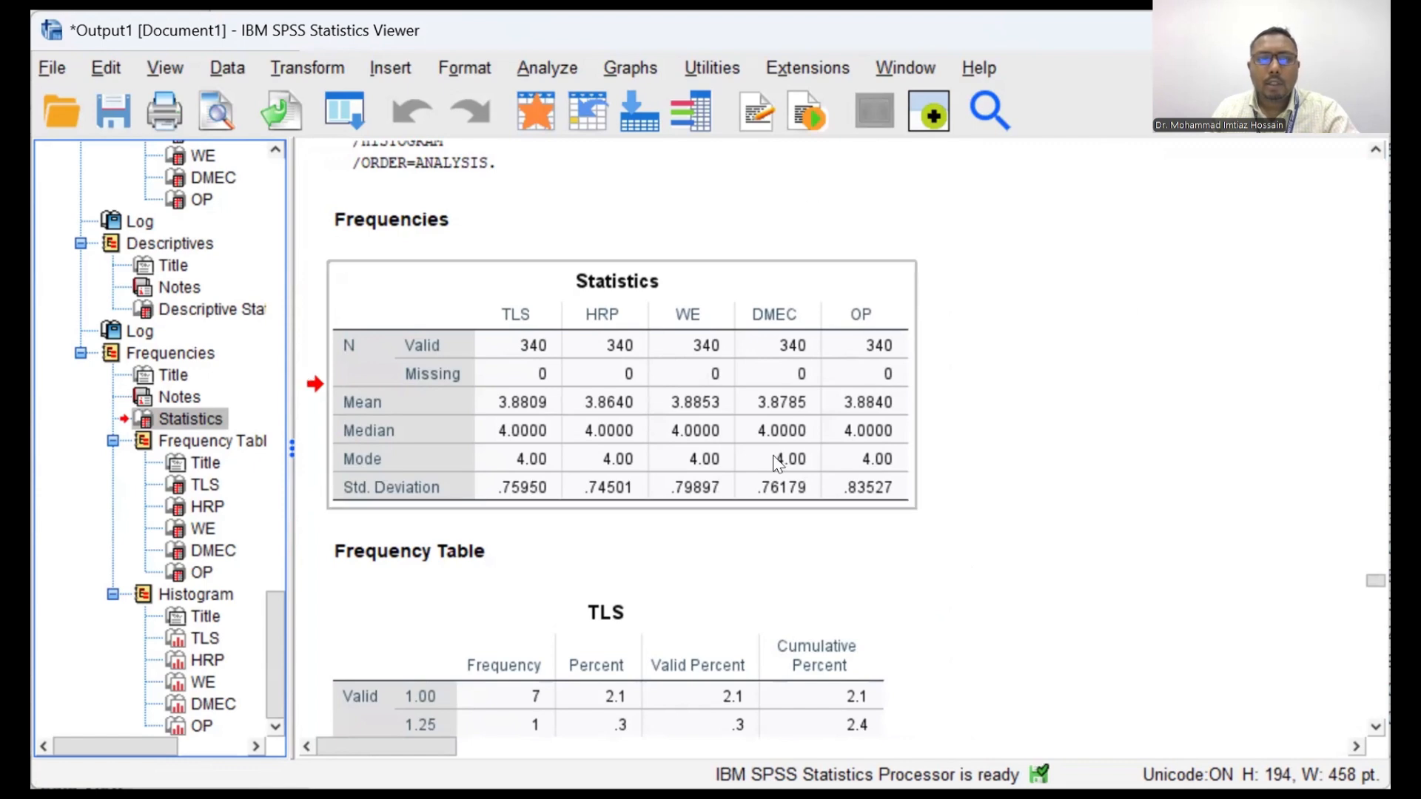
pyautogui.scroll(3, 592, 437)
pyautogui.scroll(-3, 596, 433)
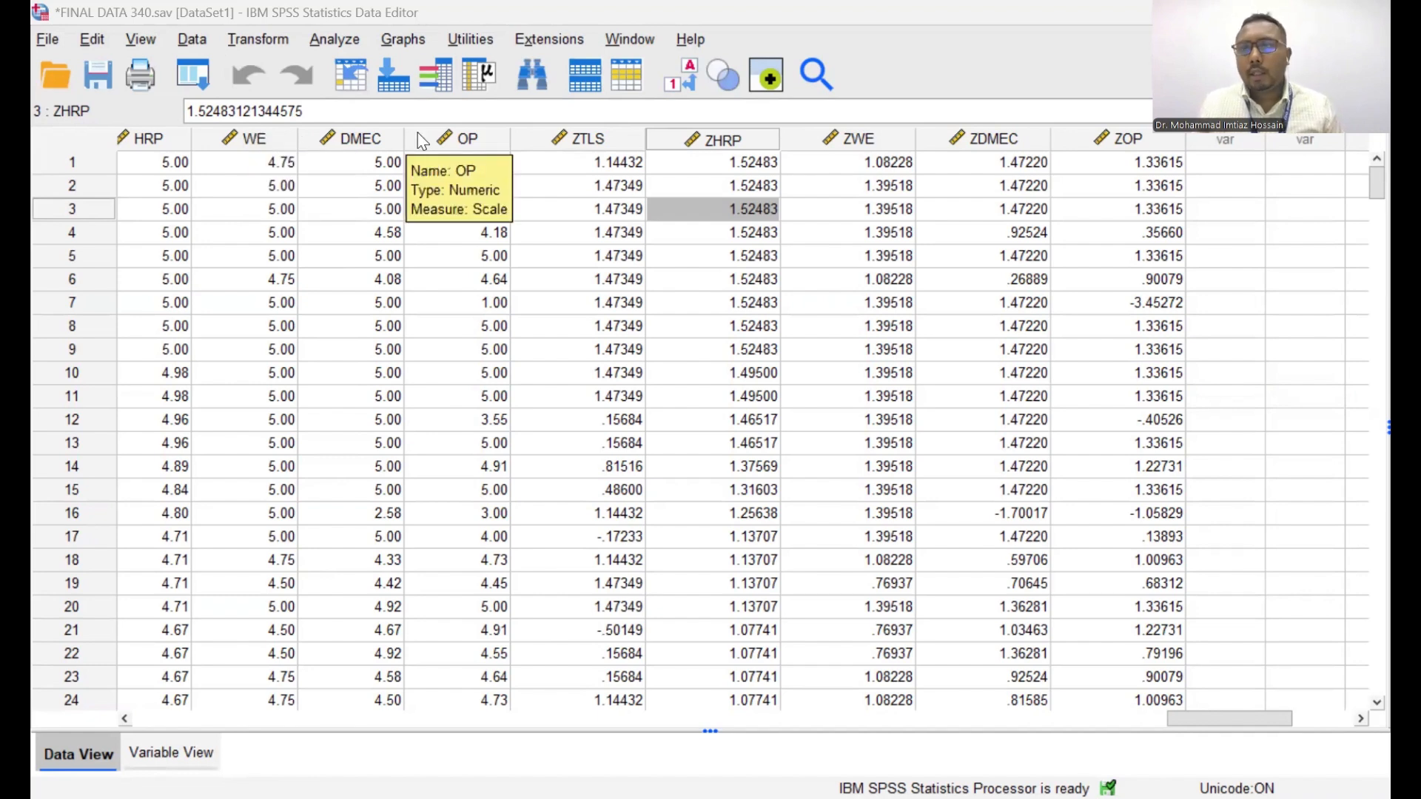
# Step: Start a Reliability Analysis from the data editor and add the composite variables TLS and HRP as items
pyautogui.click(329, 40)
pyautogui.moveTo(382, 314)
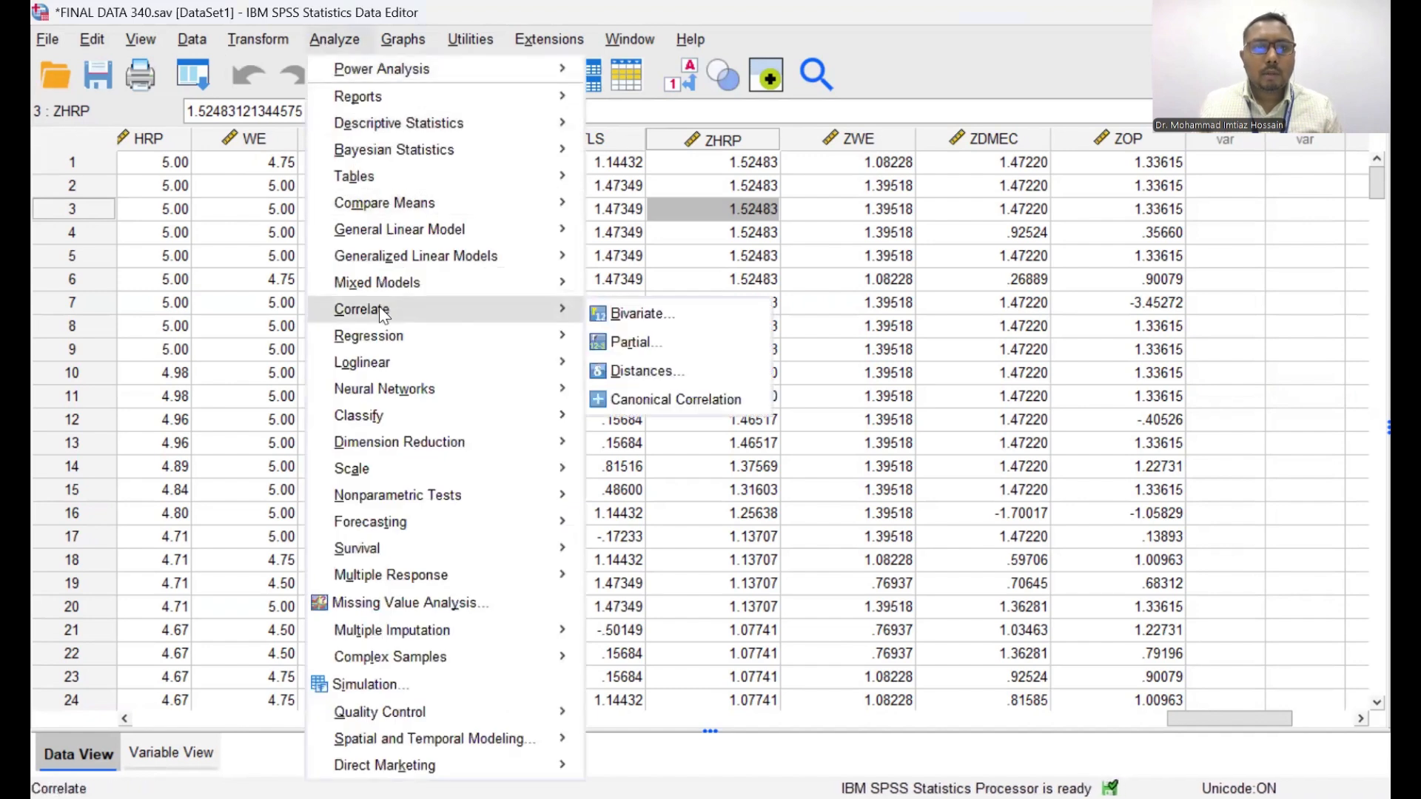
pyautogui.moveTo(376, 466)
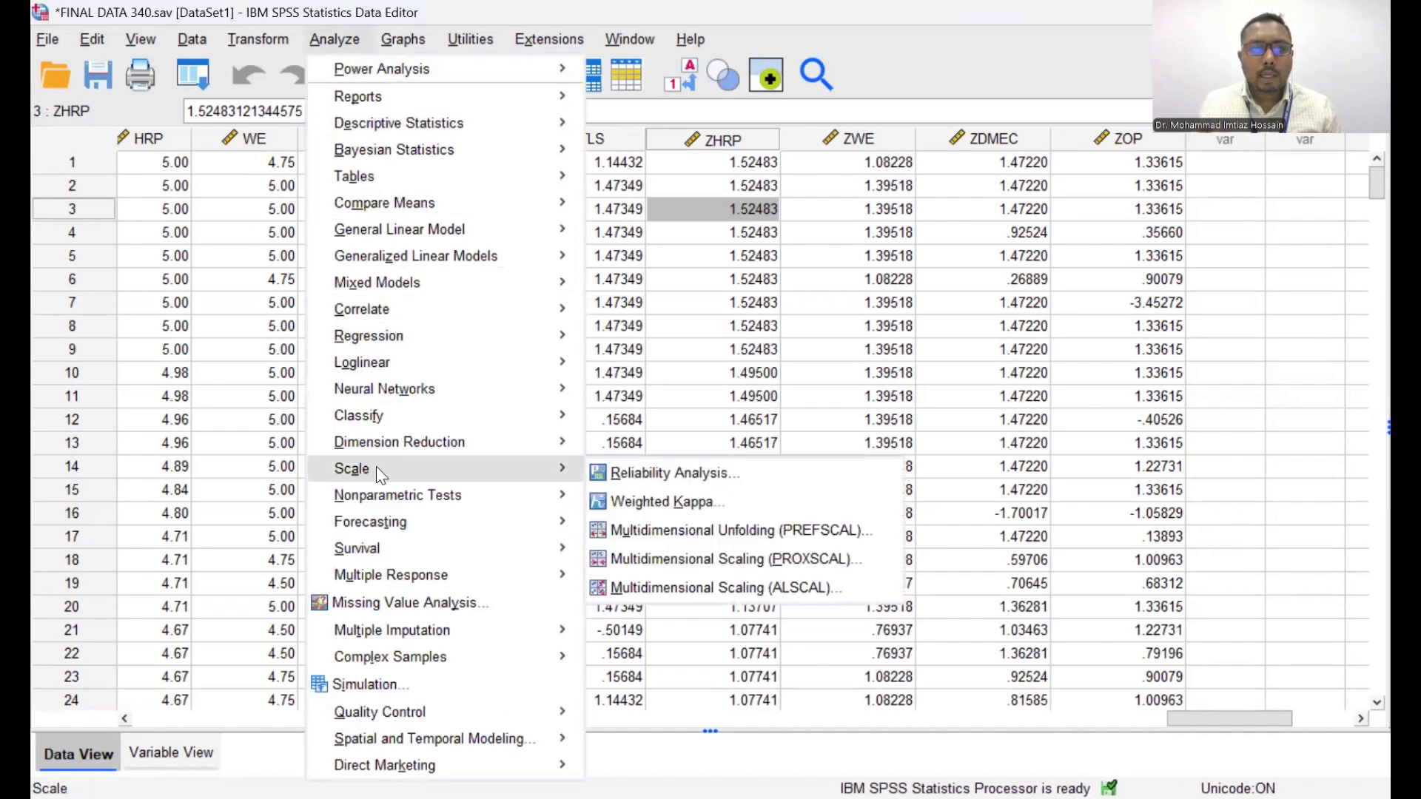
pyautogui.click(641, 481)
pyautogui.moveTo(616, 263); pyautogui.dragTo(616, 478)
pyautogui.click(465, 308)
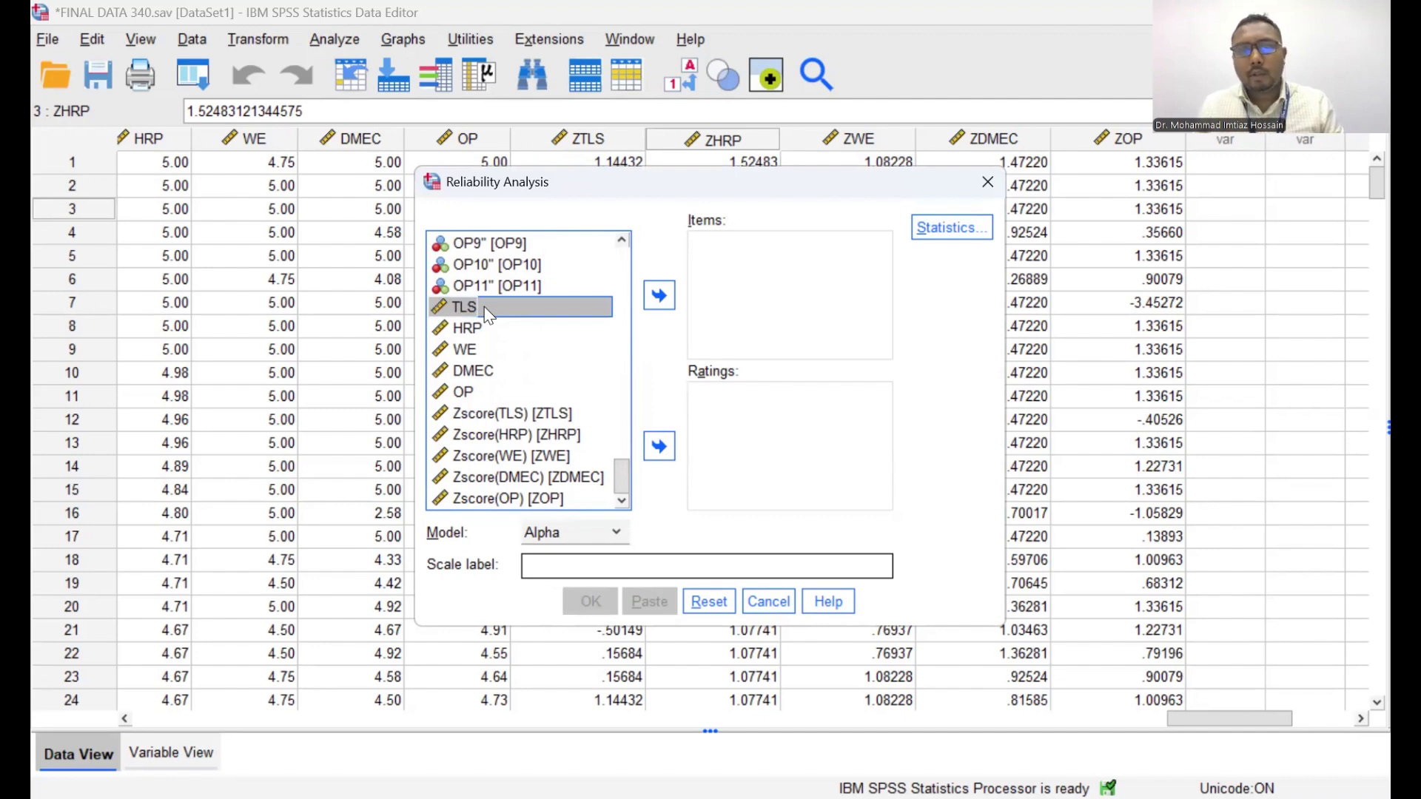
pyautogui.click(658, 295)
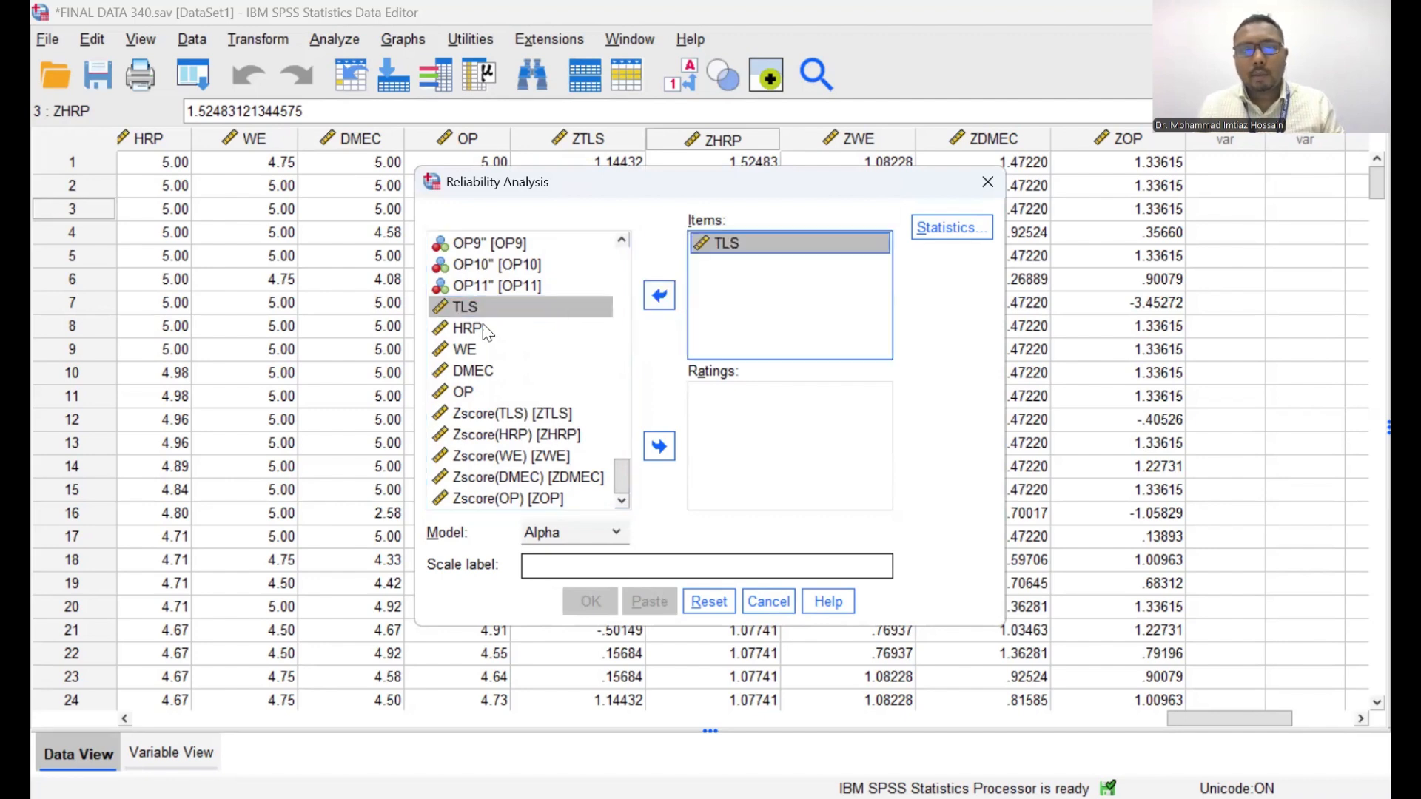
pyautogui.keyDown('shift'); pyautogui.click(483, 326); pyautogui.keyUp('shift')
pyautogui.click(658, 295)
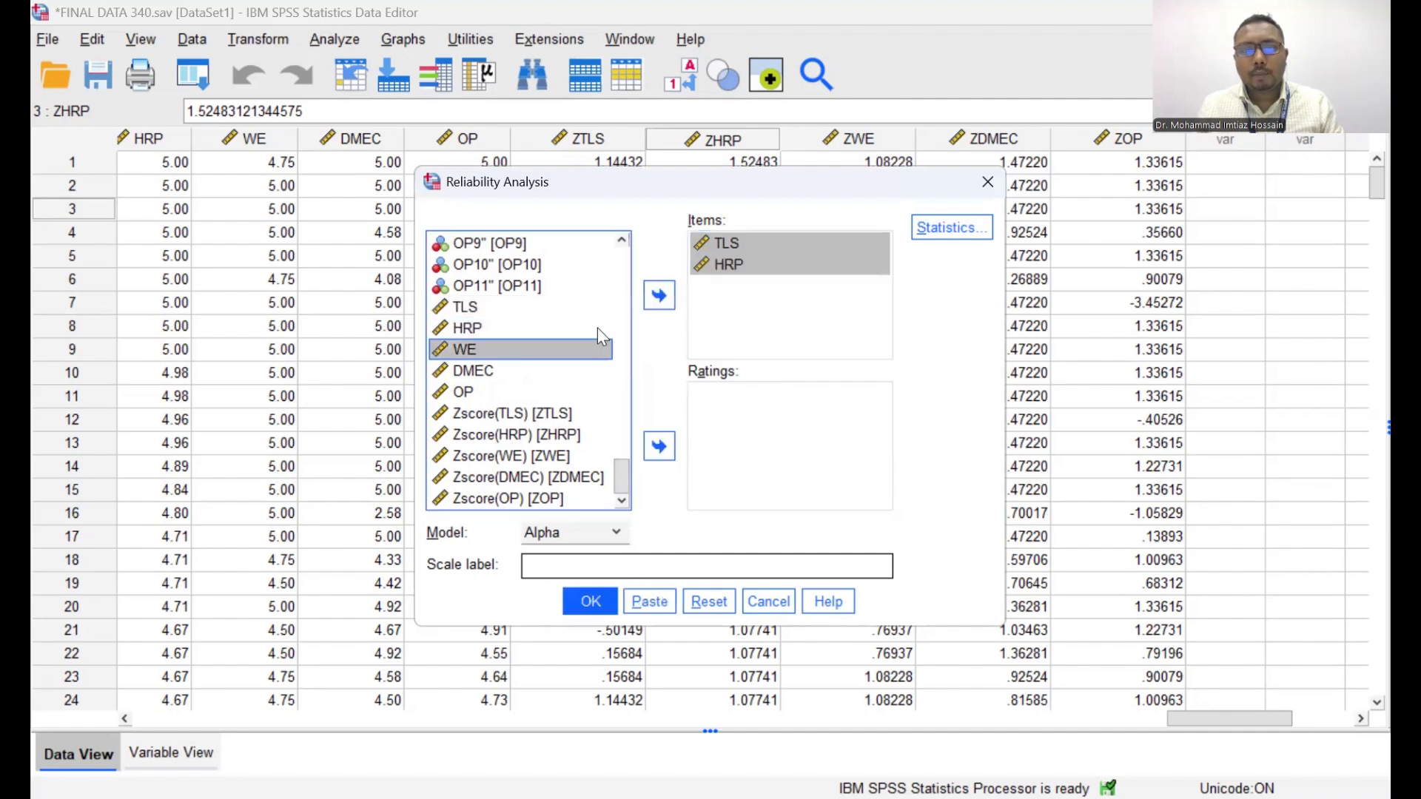
# Step: Add the composite variables WE, DMEC and OP to the reliability items
pyautogui.click(659, 295)
pyautogui.click(488, 370)
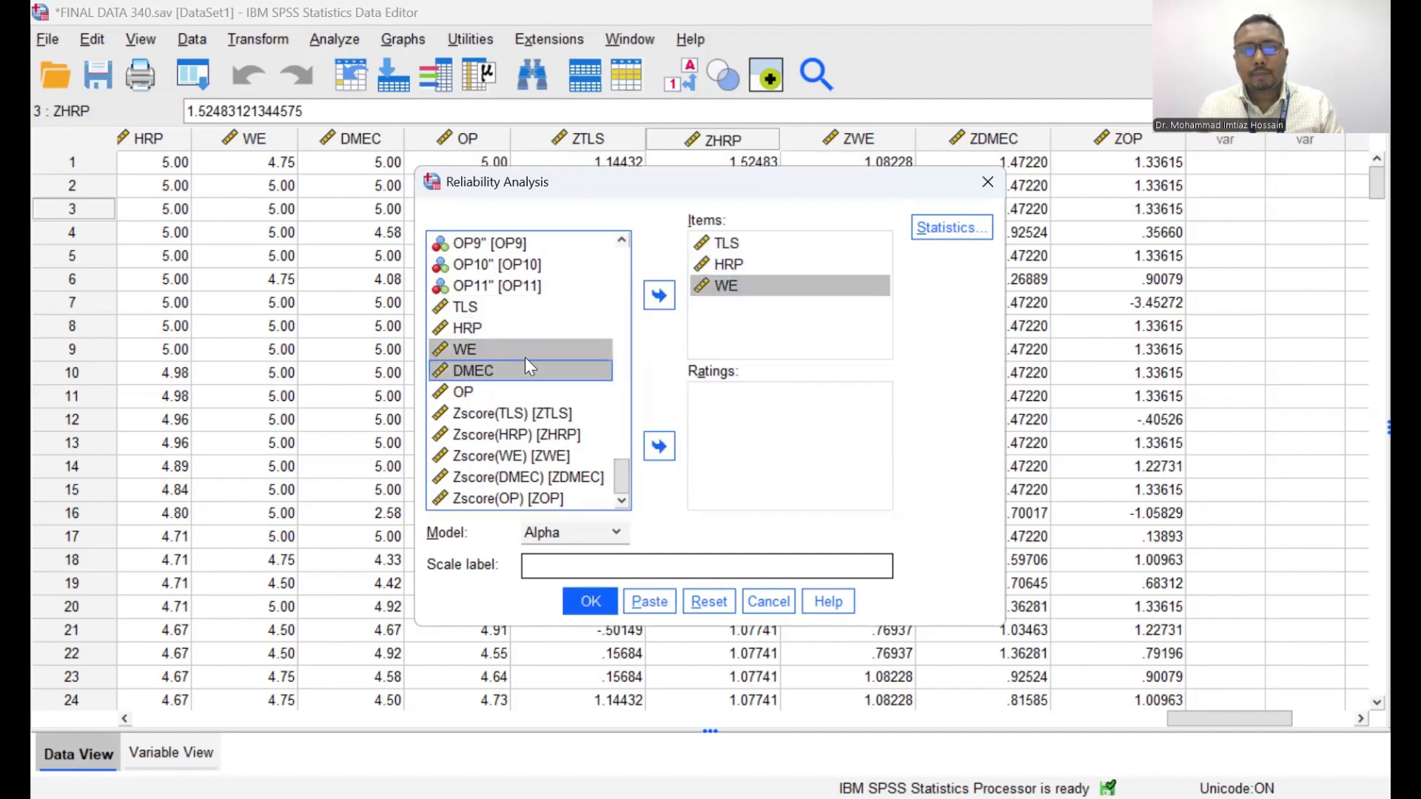
pyautogui.click(658, 296)
pyautogui.click(506, 390)
pyautogui.click(659, 295)
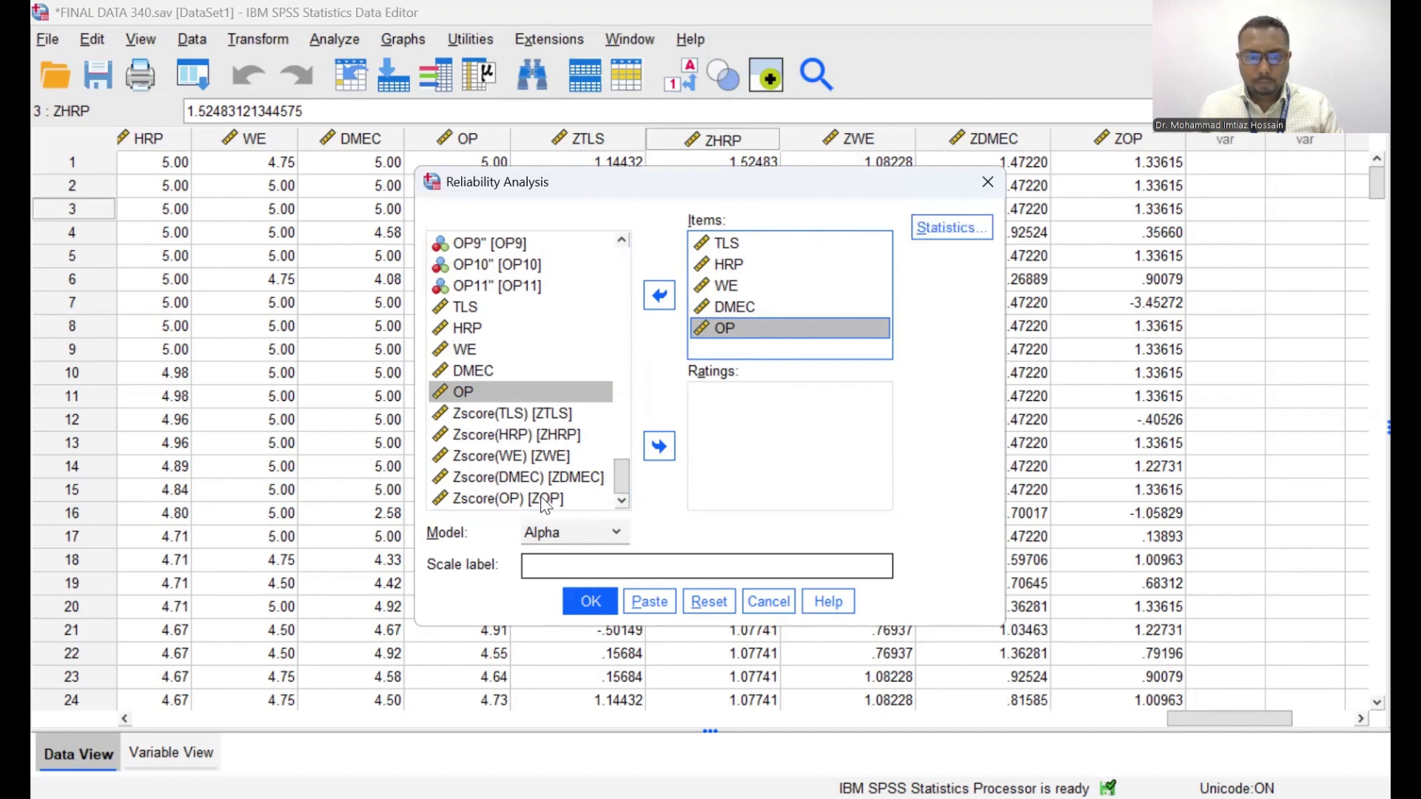
# Step: Request descriptives for item, scale and scale if item deleted, and run the reliability analysis with the Alpha model
pyautogui.click(966, 234)
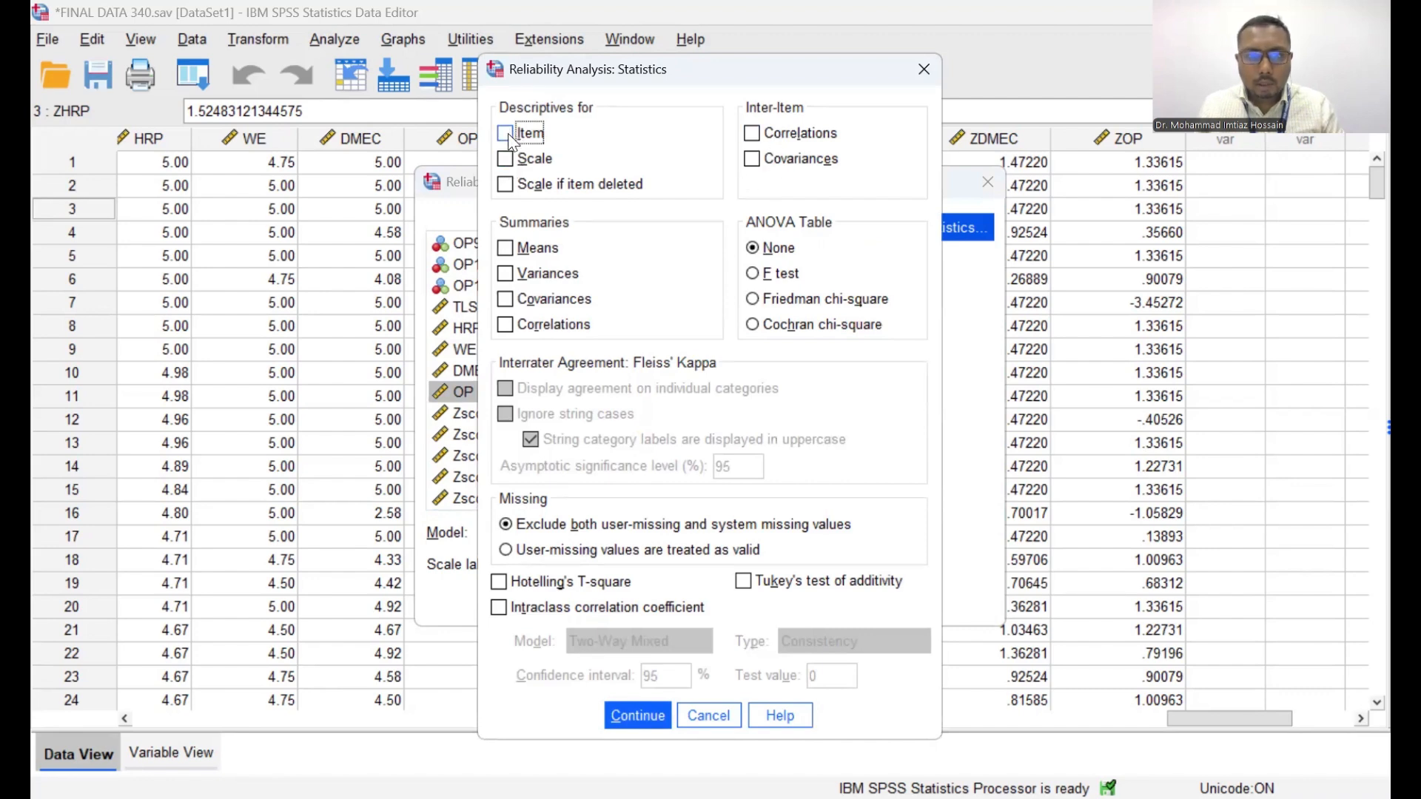
pyautogui.click(508, 162)
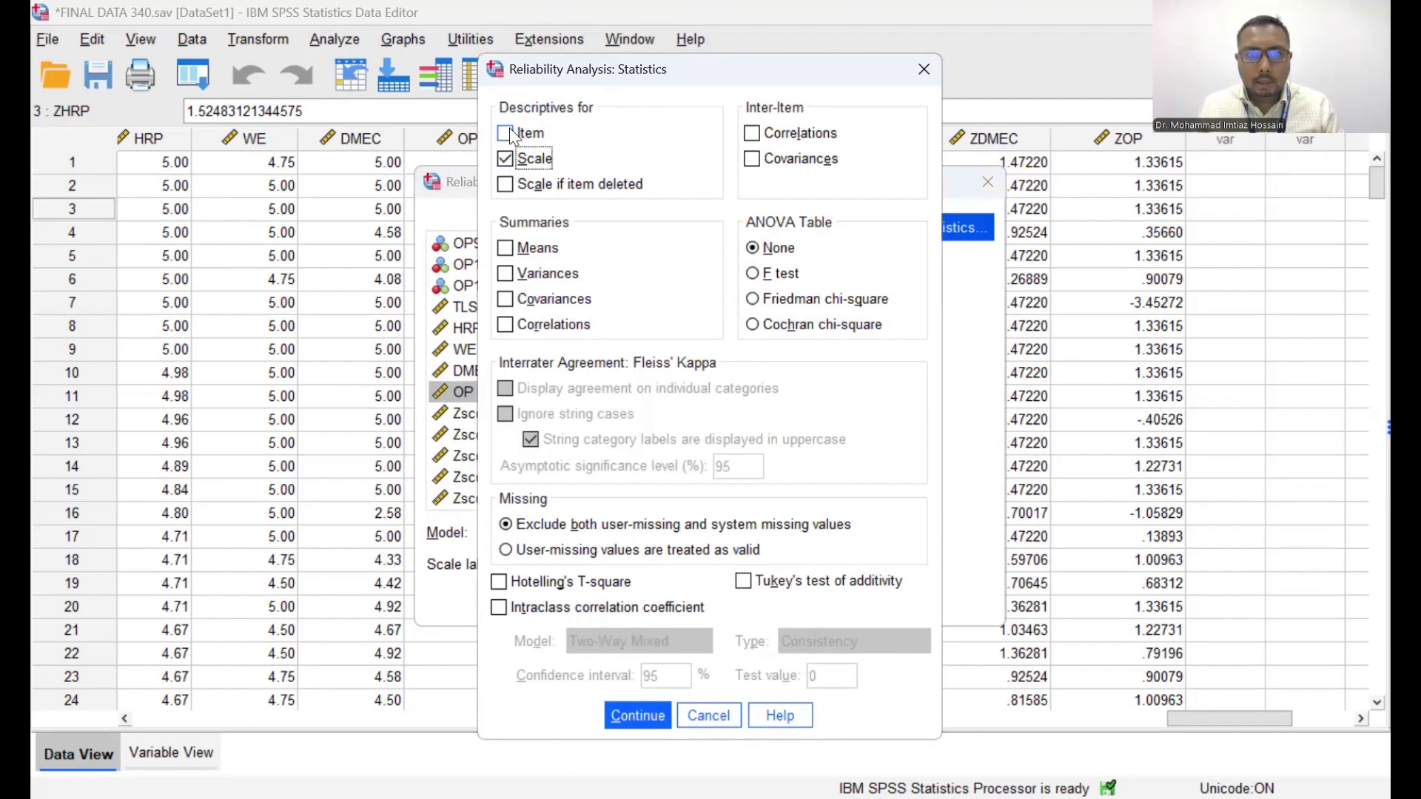
pyautogui.click(510, 134)
pyautogui.click(507, 186)
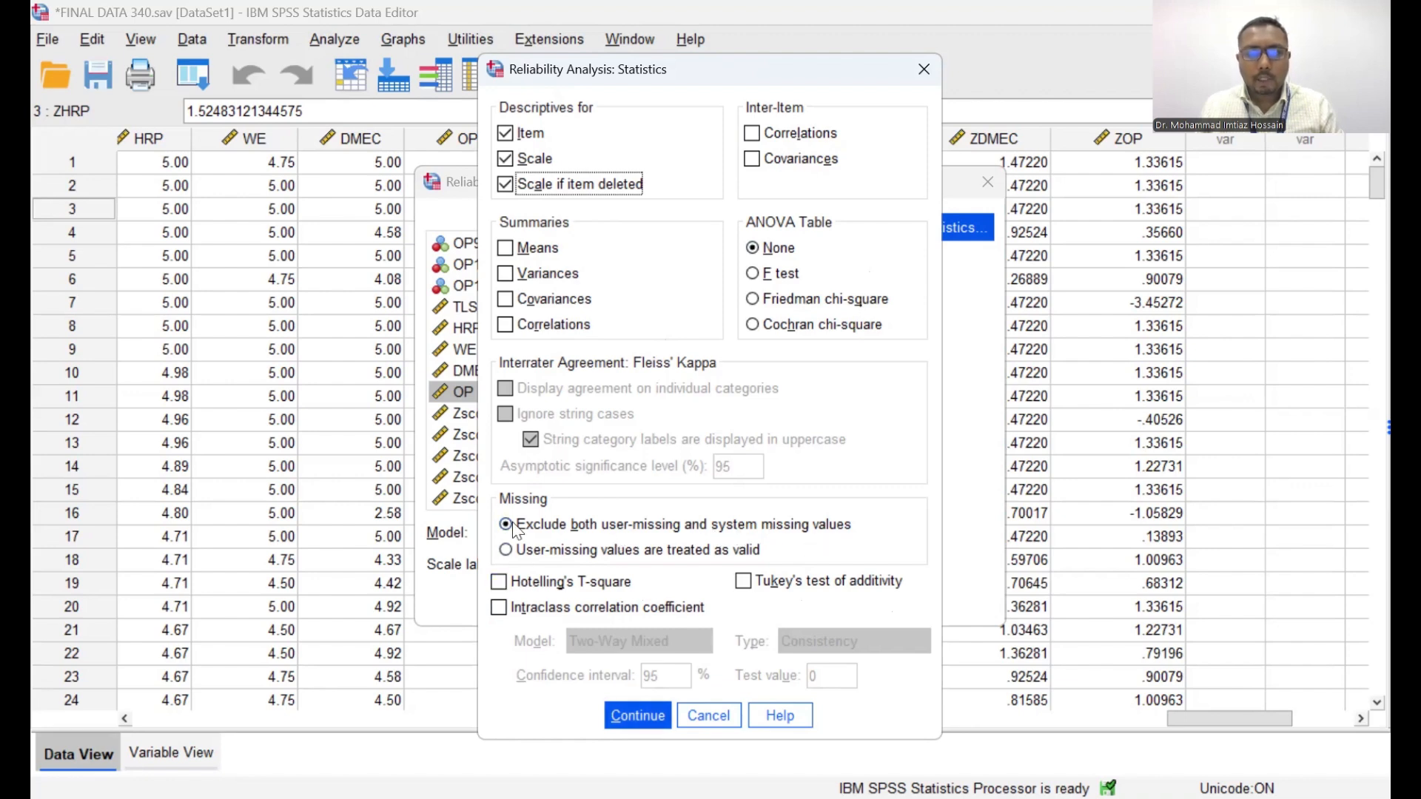
pyautogui.press('Return')
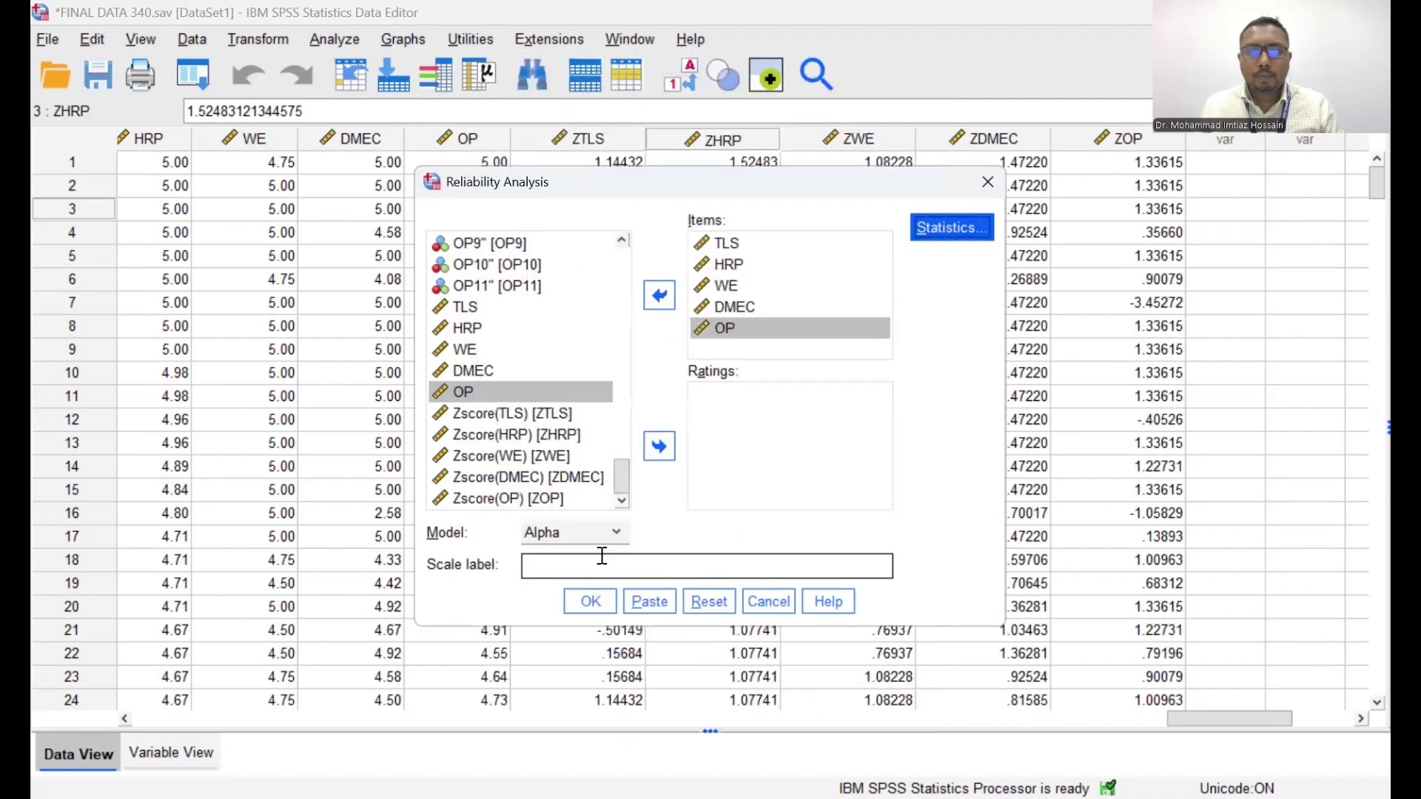
pyautogui.click(590, 602)
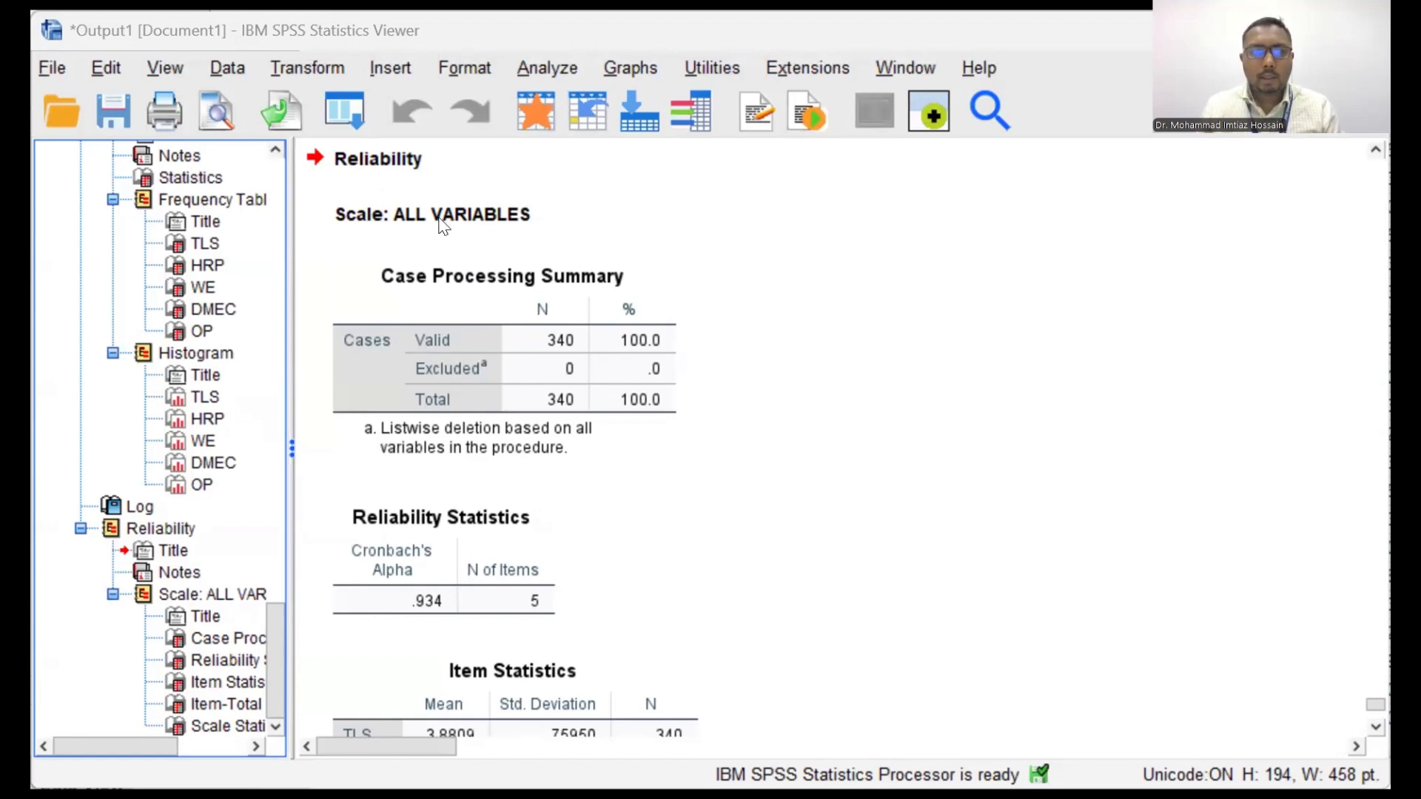
# Step: Examine the Cronbach's alpha, item statistics and item-total statistics tables in the reliability output
pyautogui.scroll(-3, 694, 498)
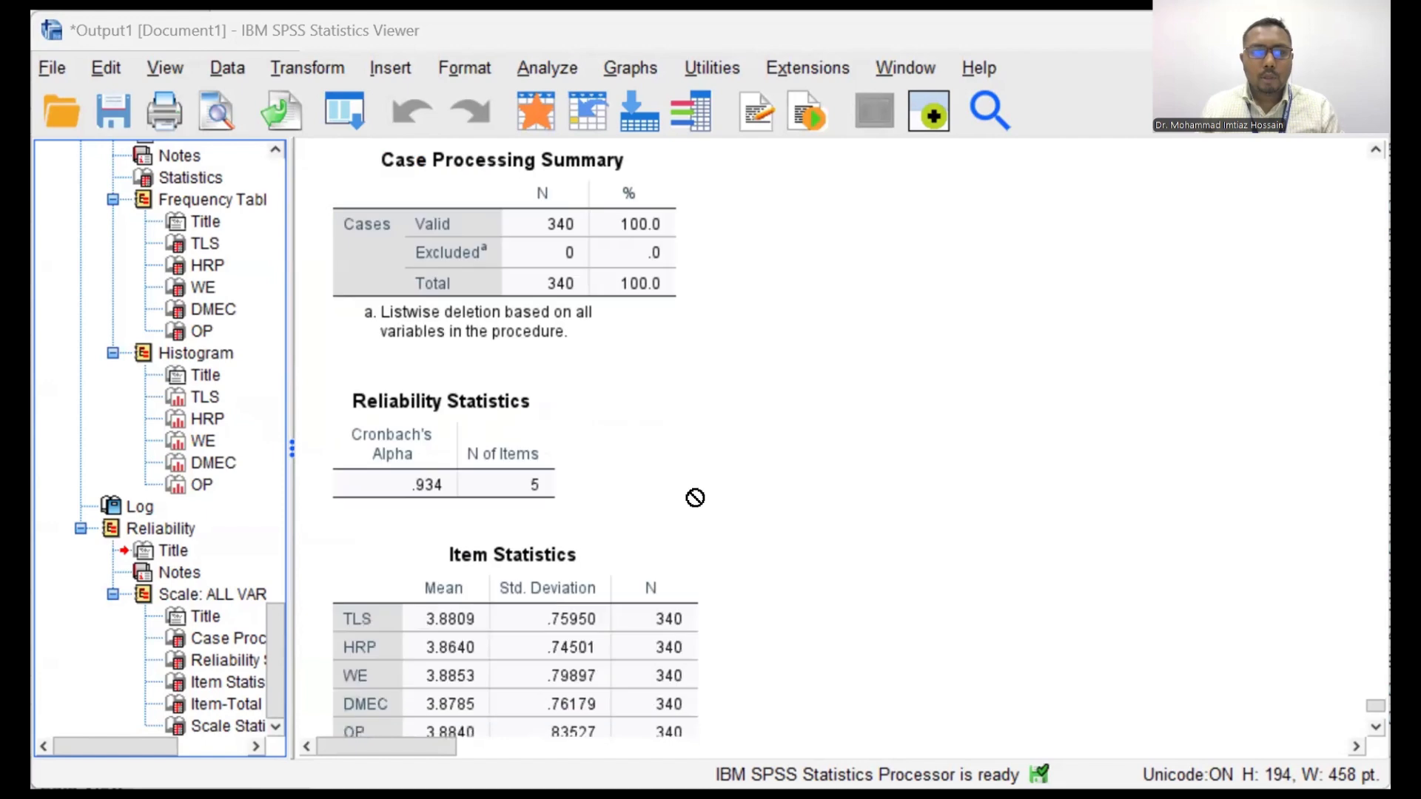
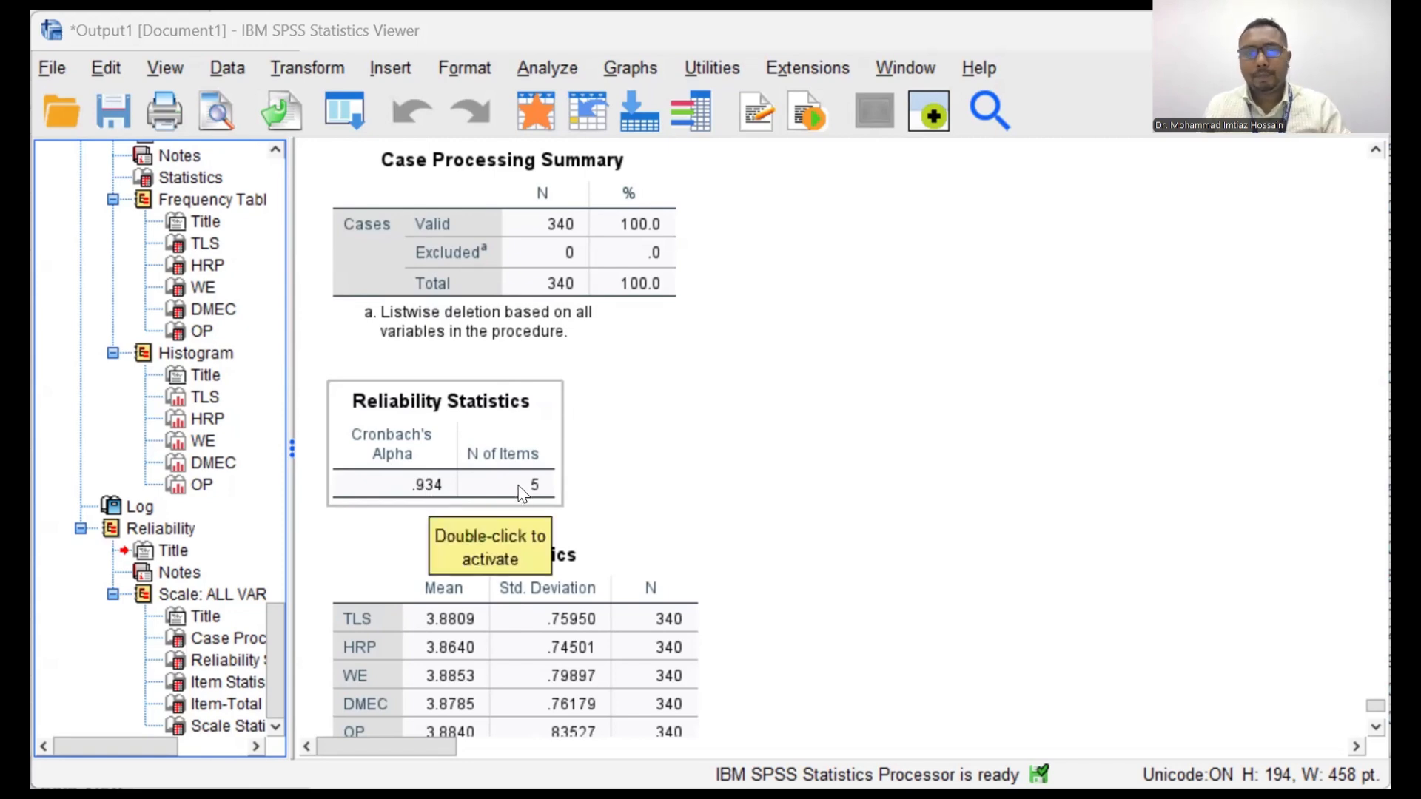
pyautogui.scroll(-5, 528, 447)
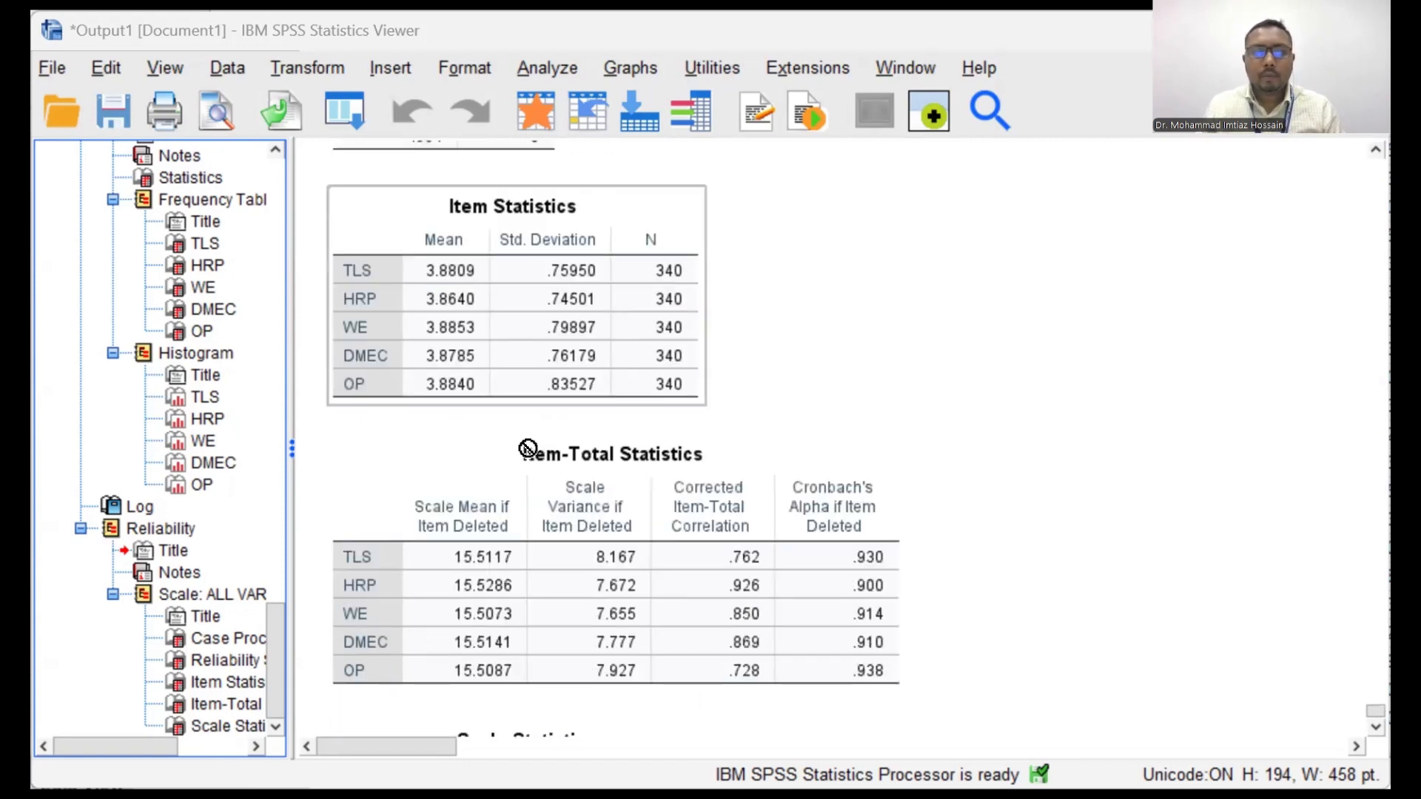
pyautogui.scroll(2, 527, 448)
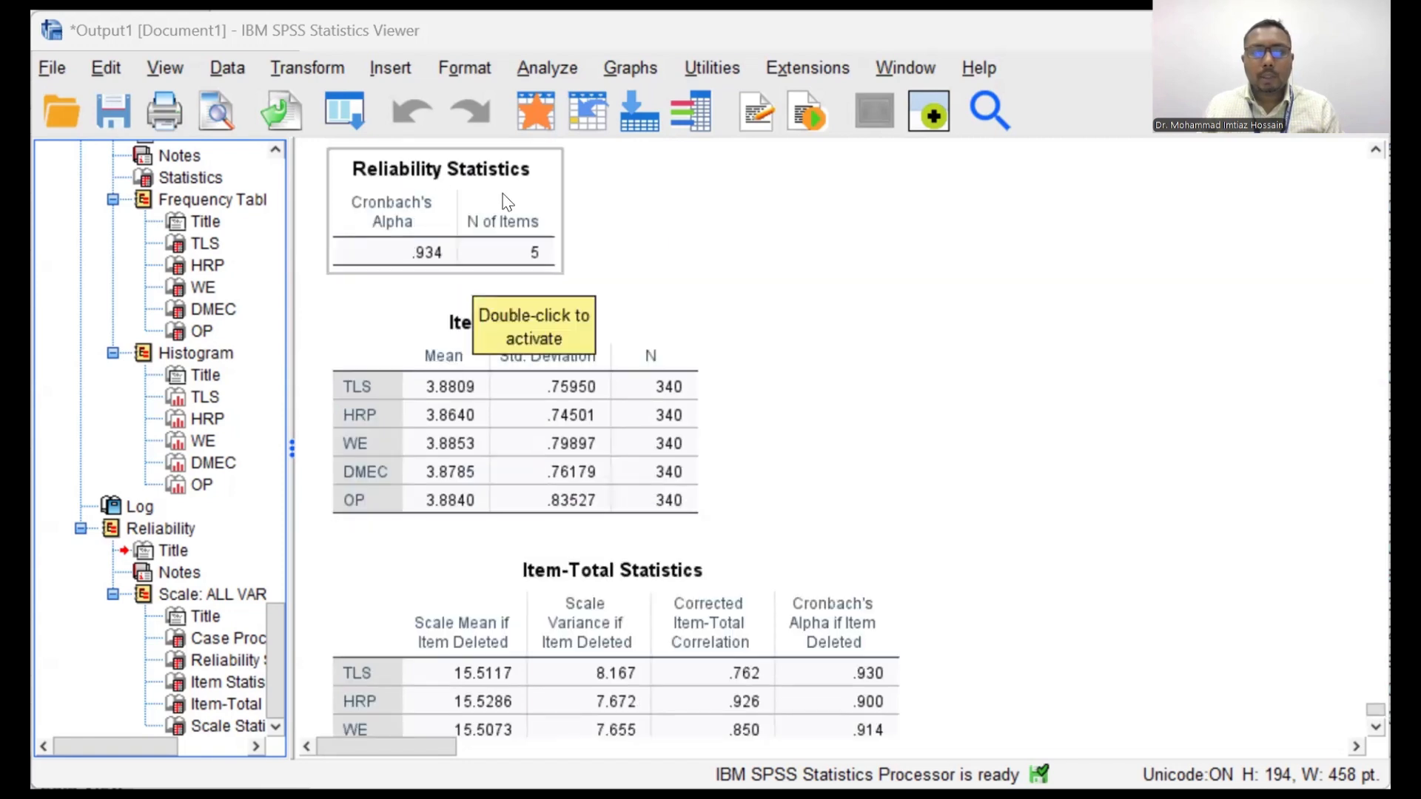
pyautogui.rightClick(429, 215)
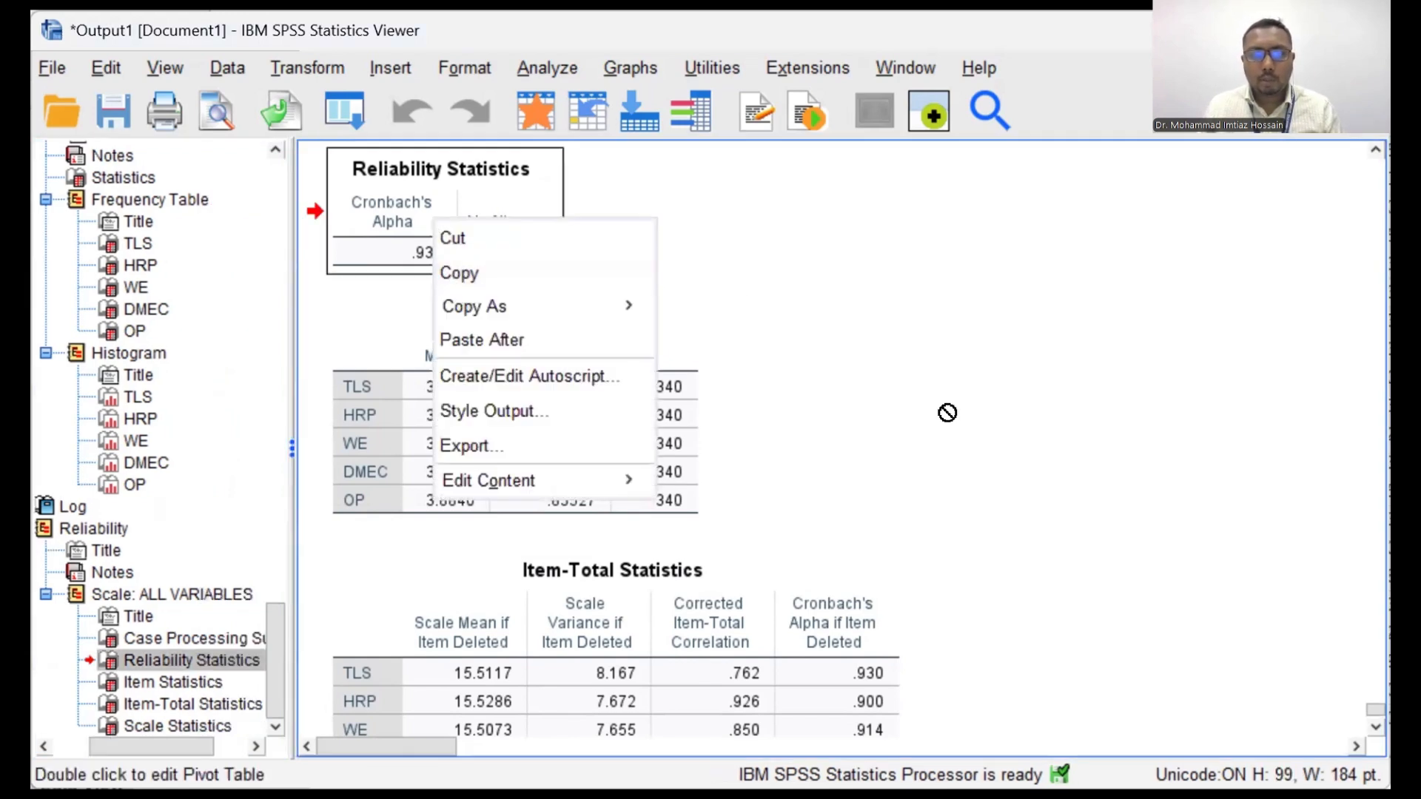
pyautogui.scroll(3, 947, 410)
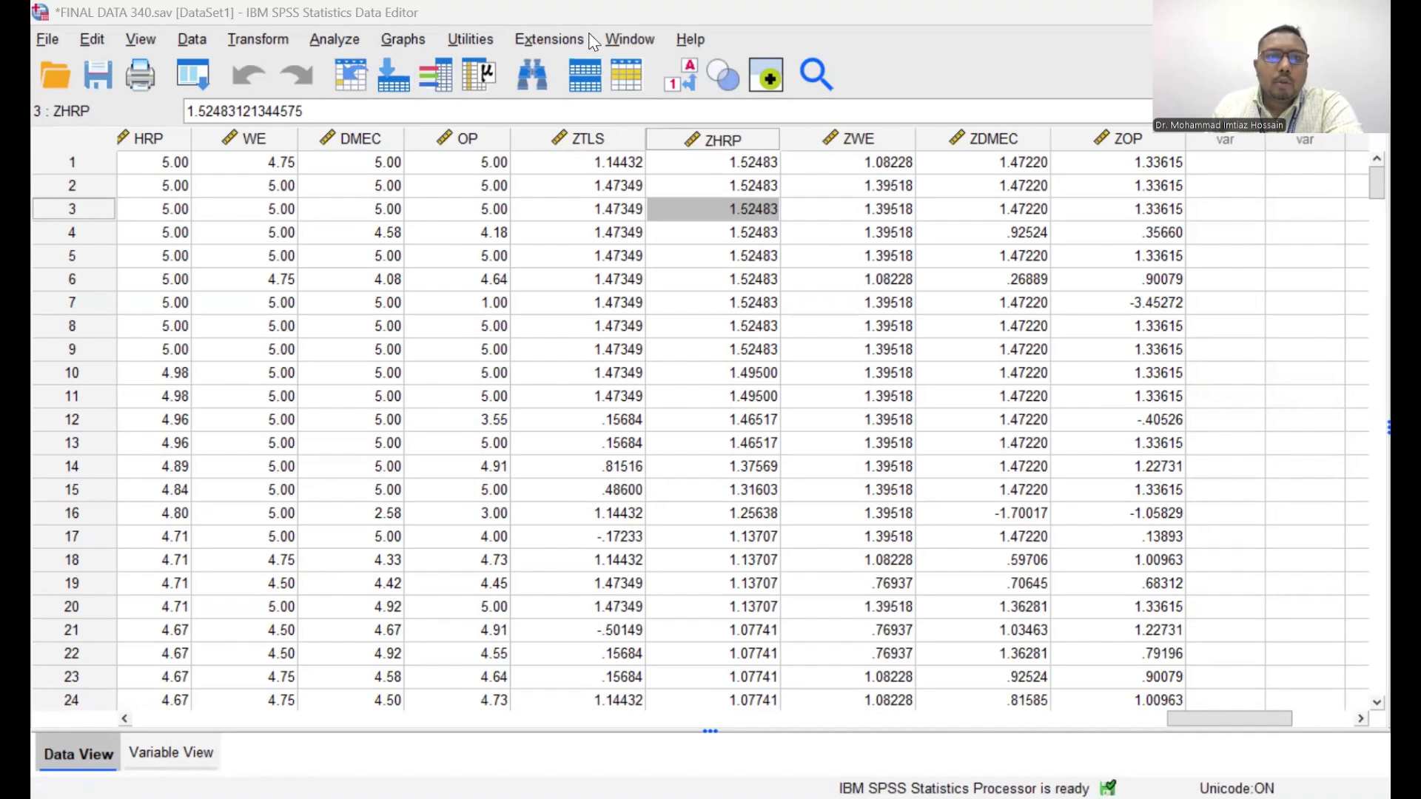
# Step: Start a Frequencies analysis and add Category_of_SMEs, Business_Year, Number_of_employees, Annual_sales_of_SMEs and Organizational_Designation as variables
pyautogui.click(337, 43)
pyautogui.moveTo(379, 131)
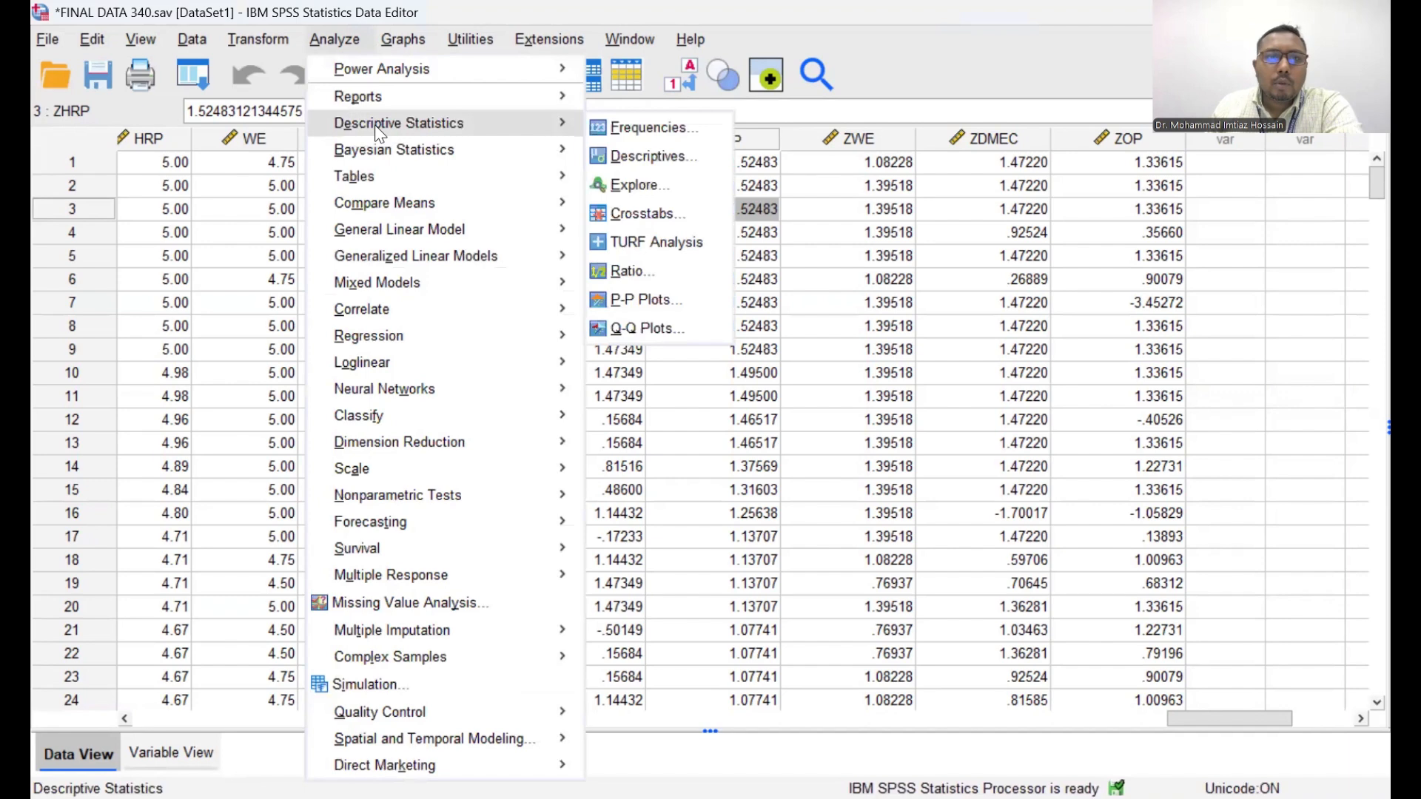
pyautogui.click(614, 126)
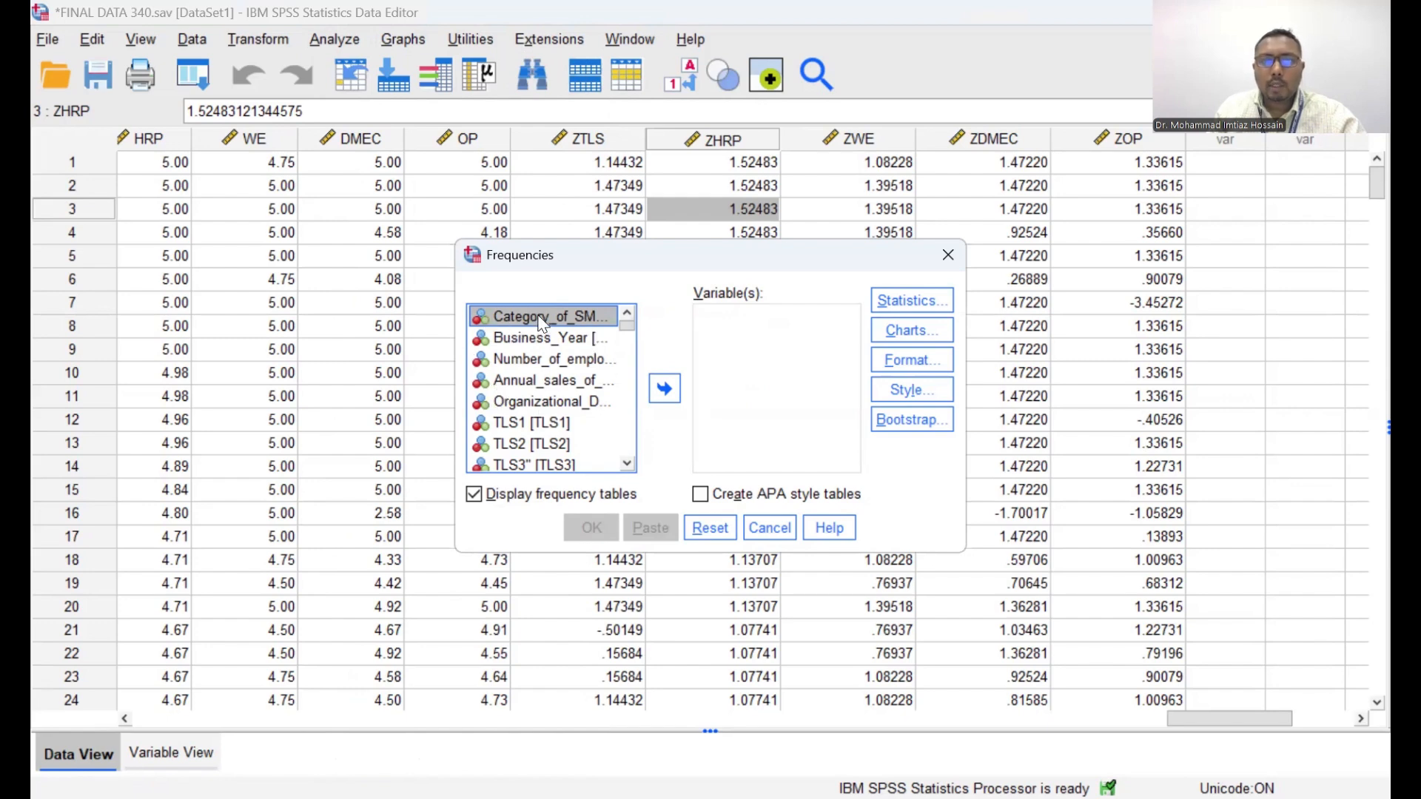
pyautogui.click(541, 340)
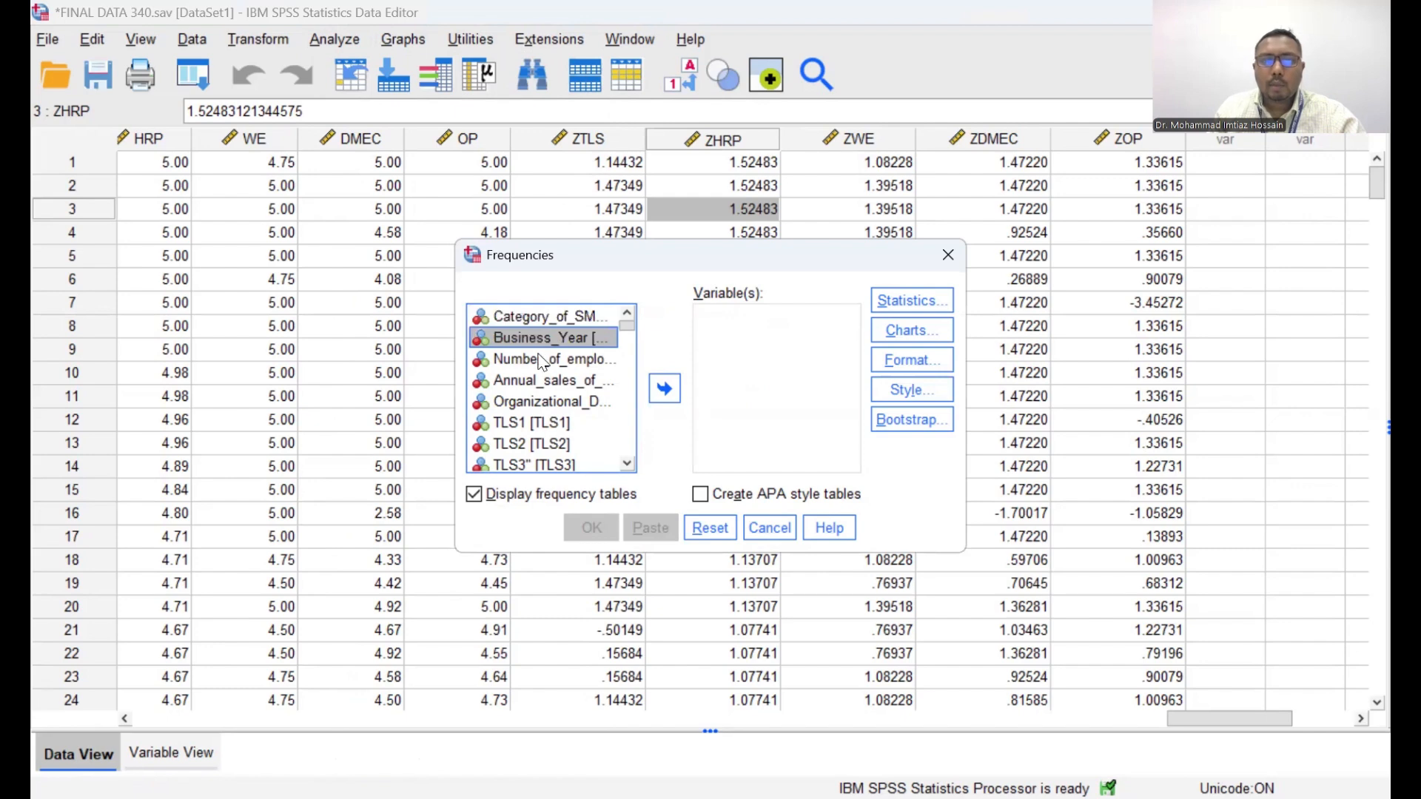
pyautogui.click(540, 360)
pyautogui.click(534, 378)
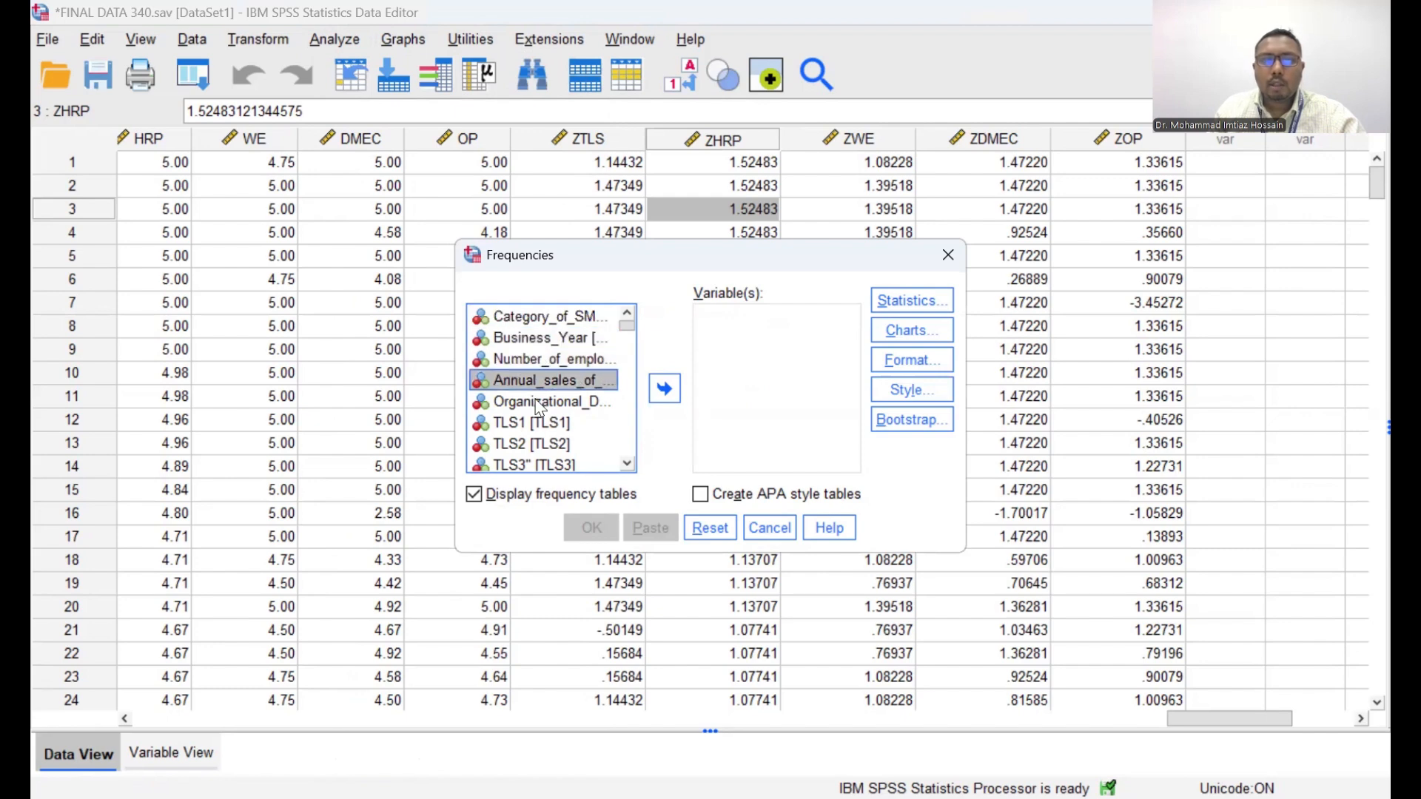
pyautogui.click(537, 401)
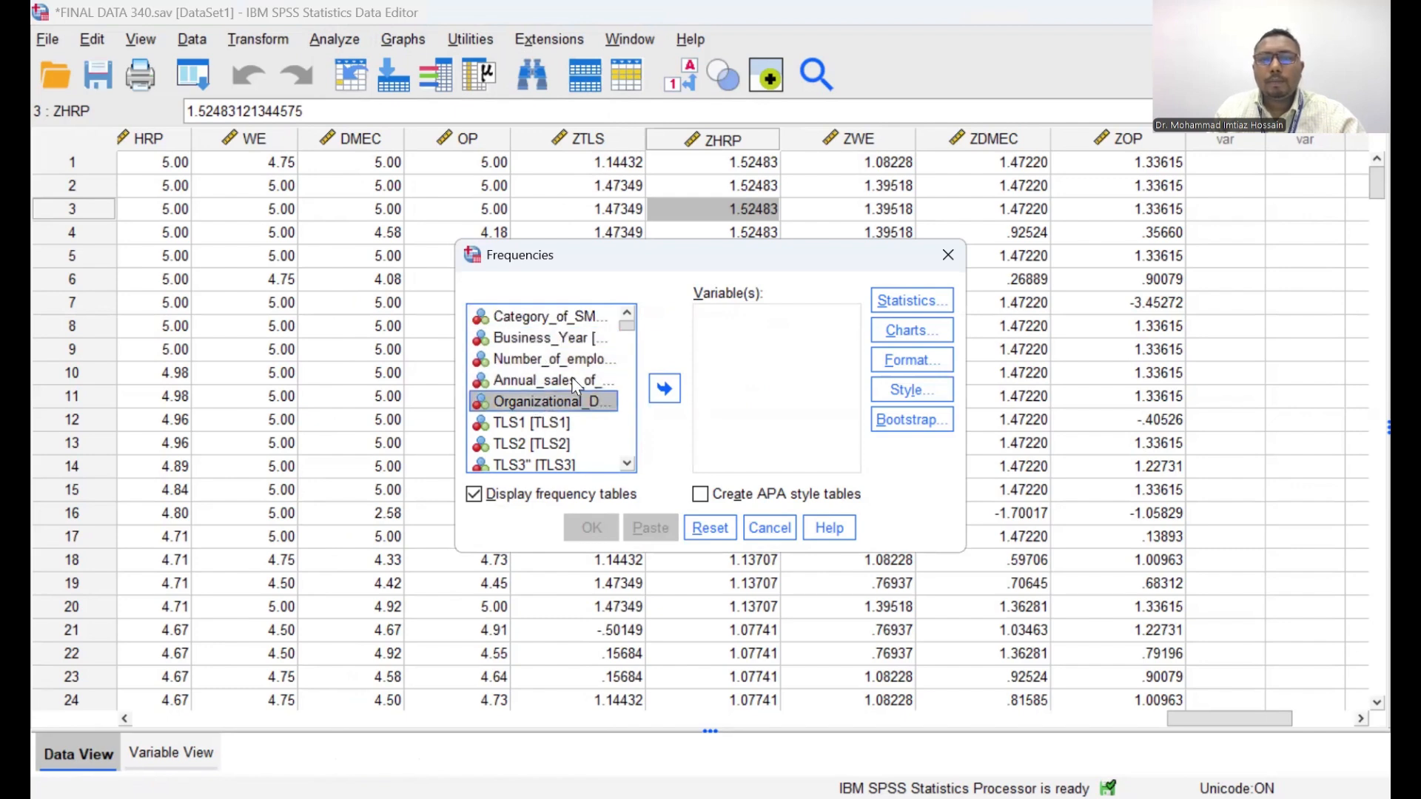
pyautogui.click(558, 318)
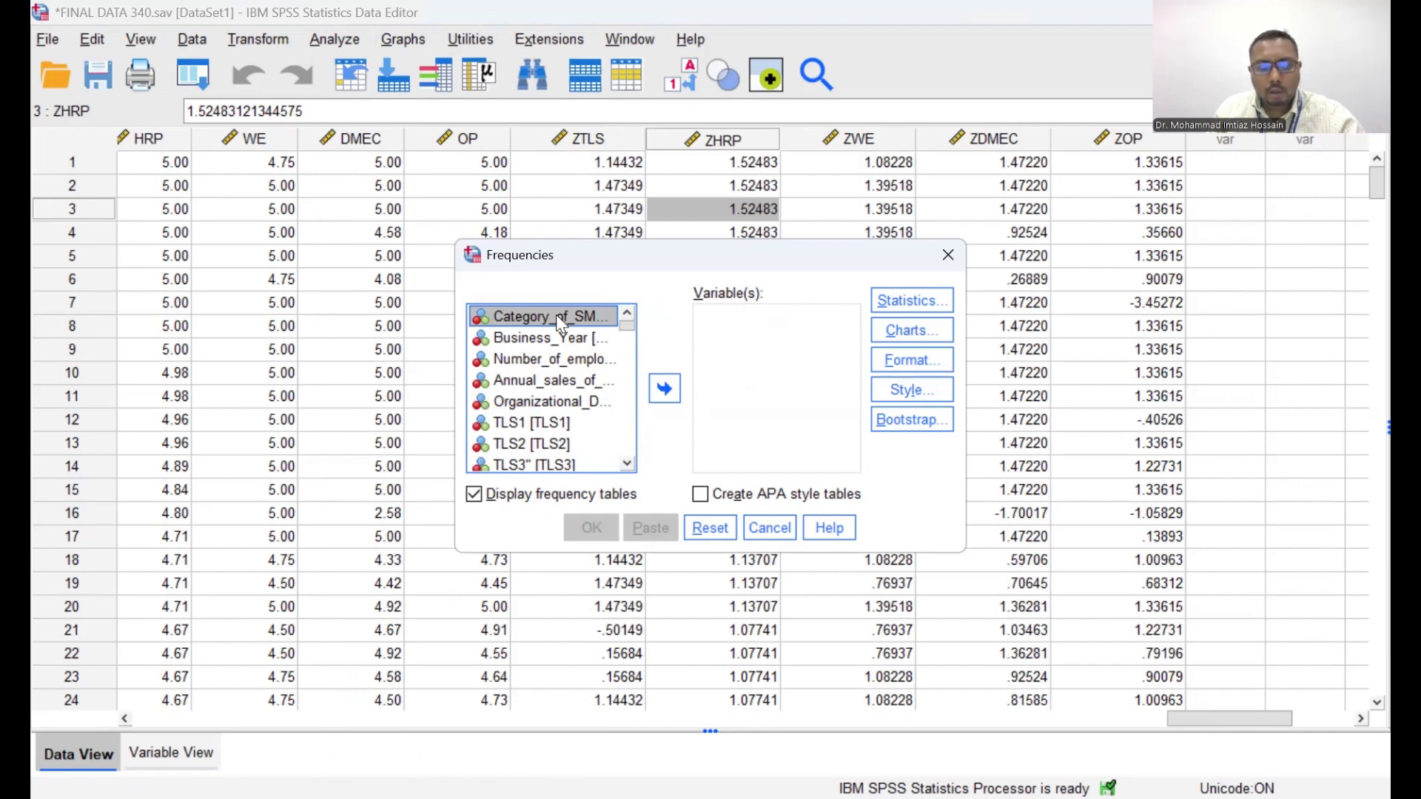
pyautogui.keyDown('shift'); pyautogui.click(553, 339); pyautogui.keyUp('shift')
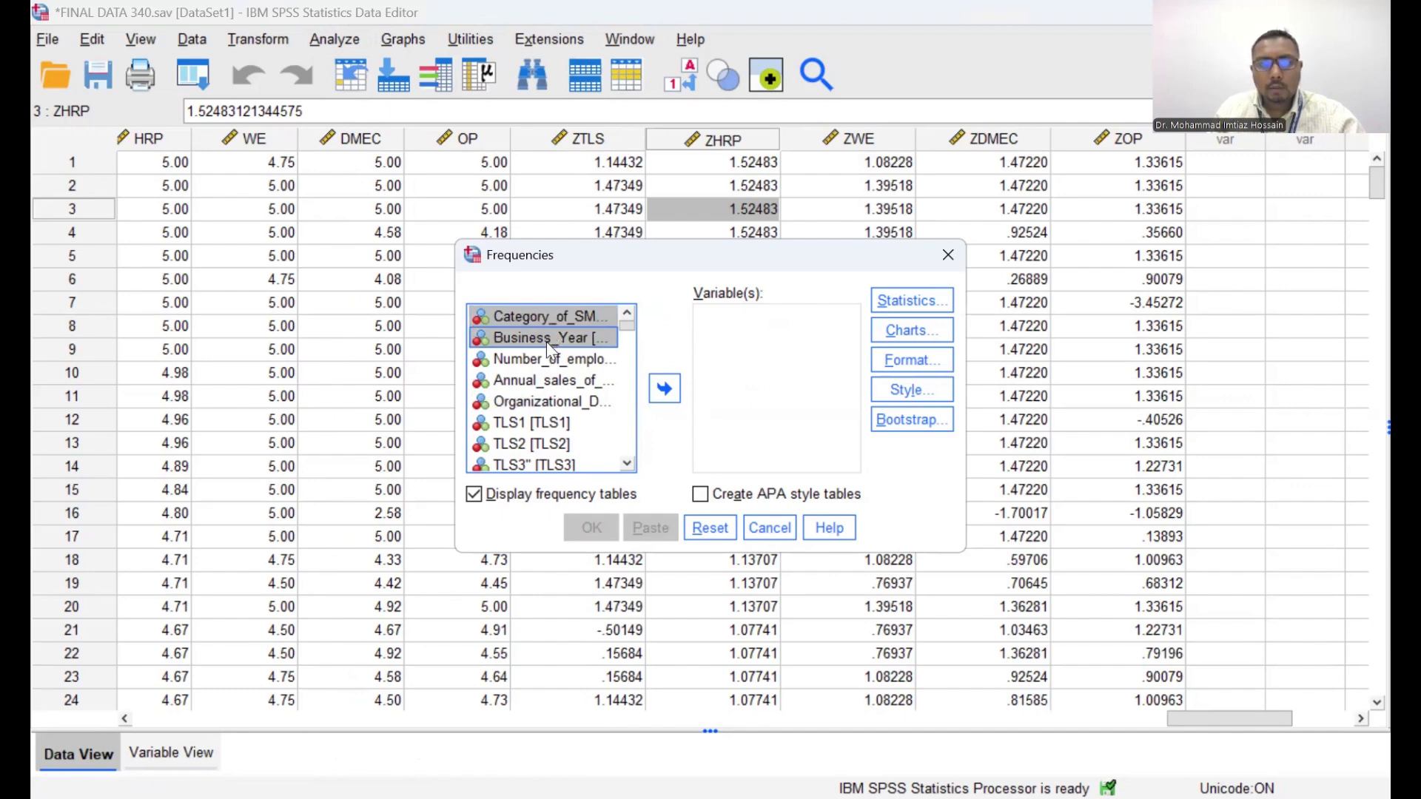
pyautogui.keyDown('shift'); pyautogui.click(548, 359); pyautogui.keyUp('shift')
pyautogui.keyDown('shift'); pyautogui.click(545, 380); pyautogui.keyUp('shift')
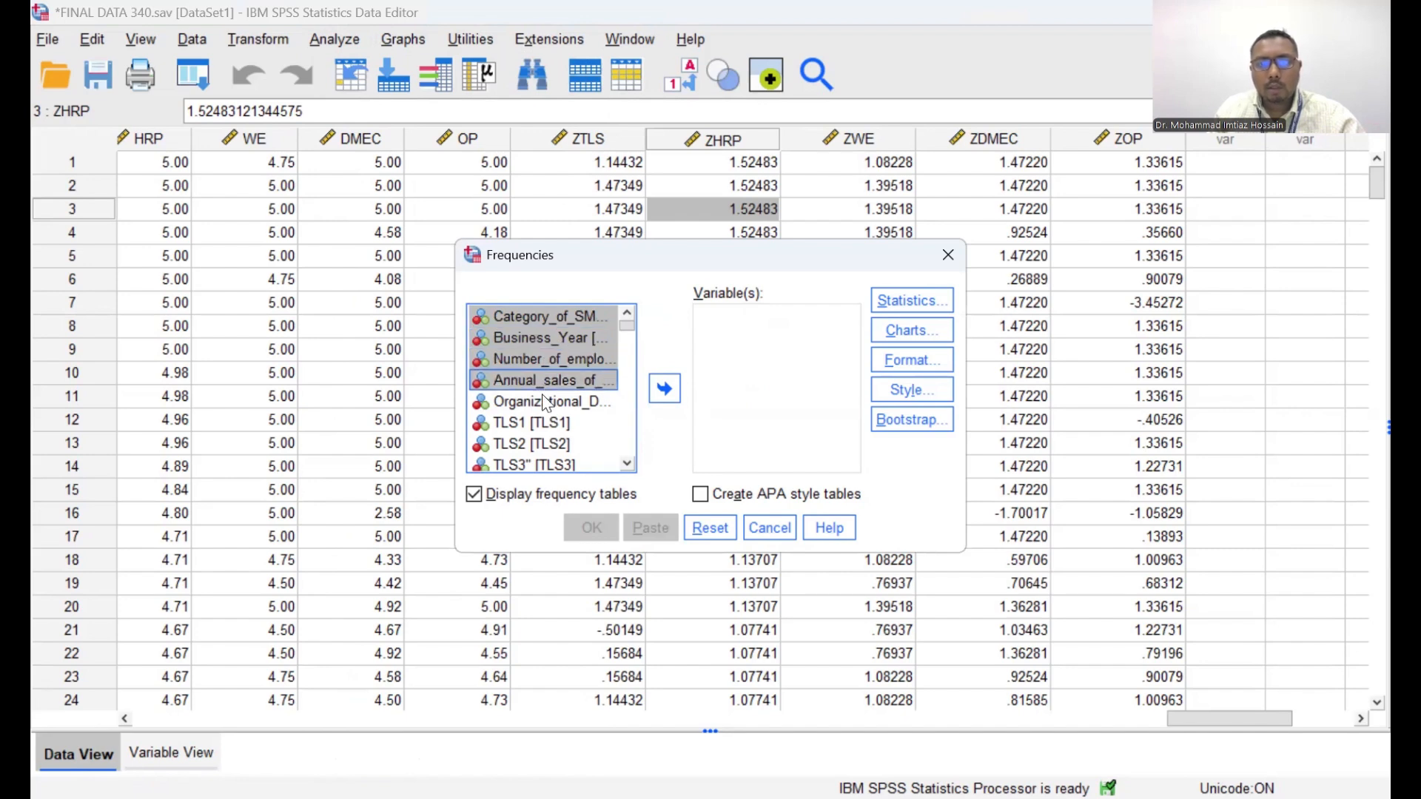
pyautogui.keyDown('shift'); pyautogui.click(548, 402); pyautogui.keyUp('shift')
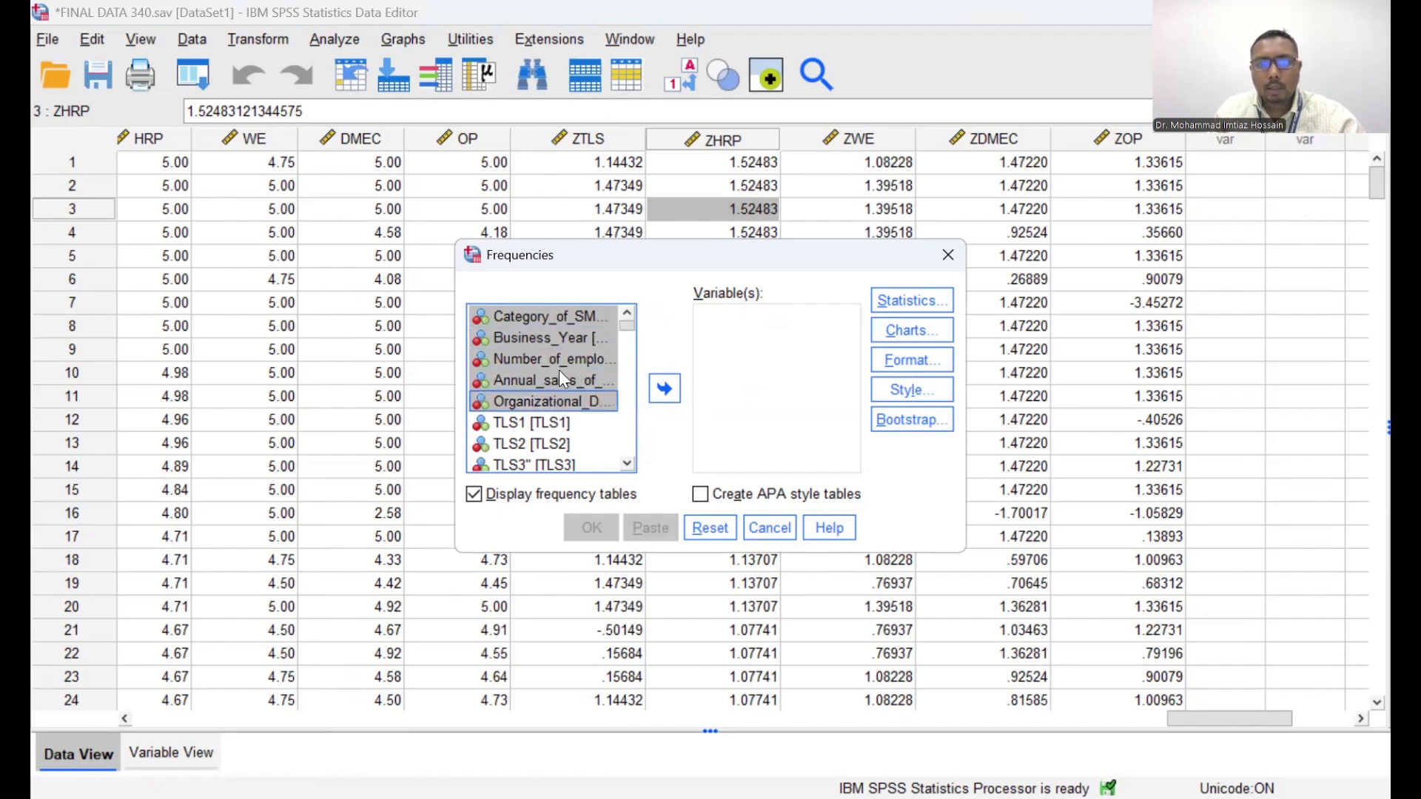
pyautogui.click(671, 386)
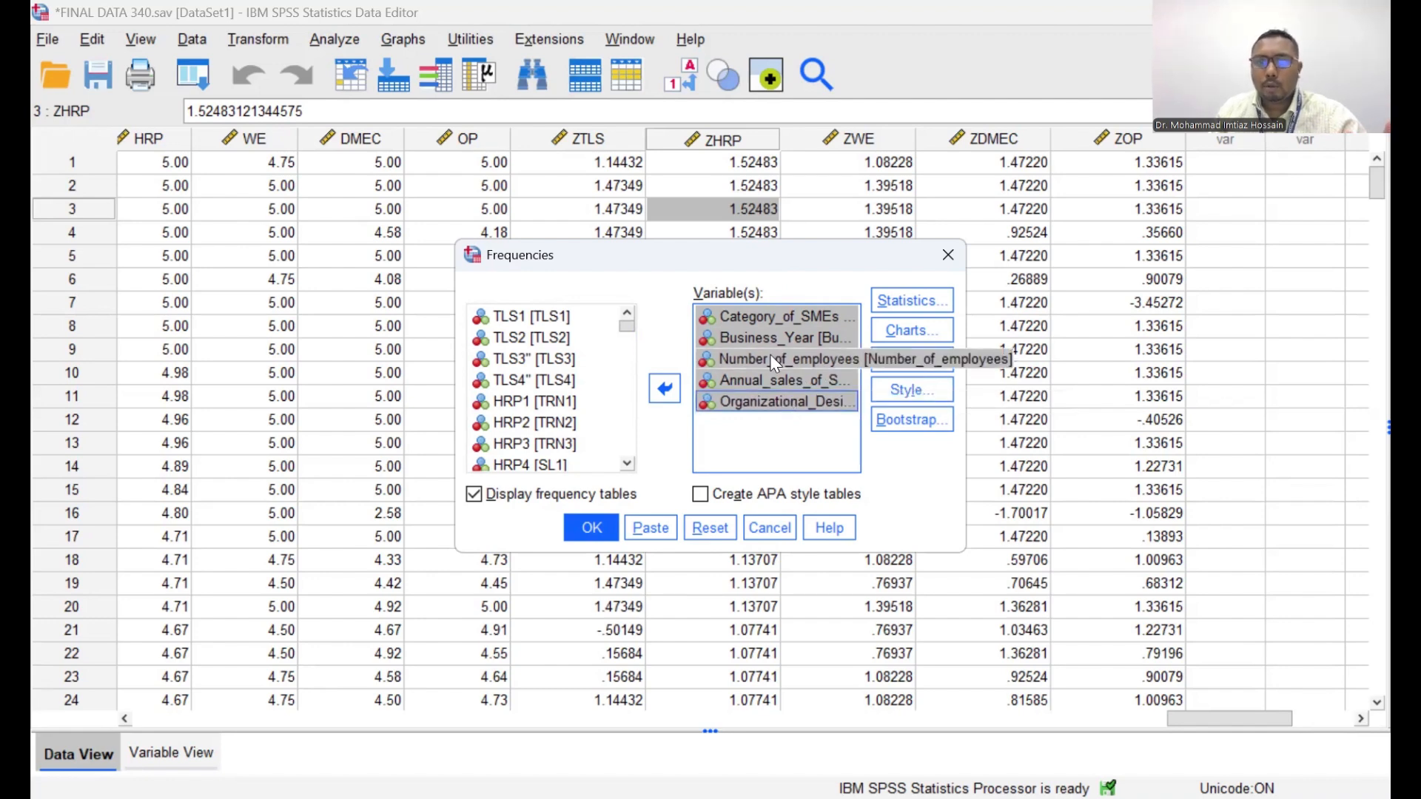
# Step: Request the mean, median, mode and standard deviation for the frequencies analysis
pyautogui.click(909, 302)
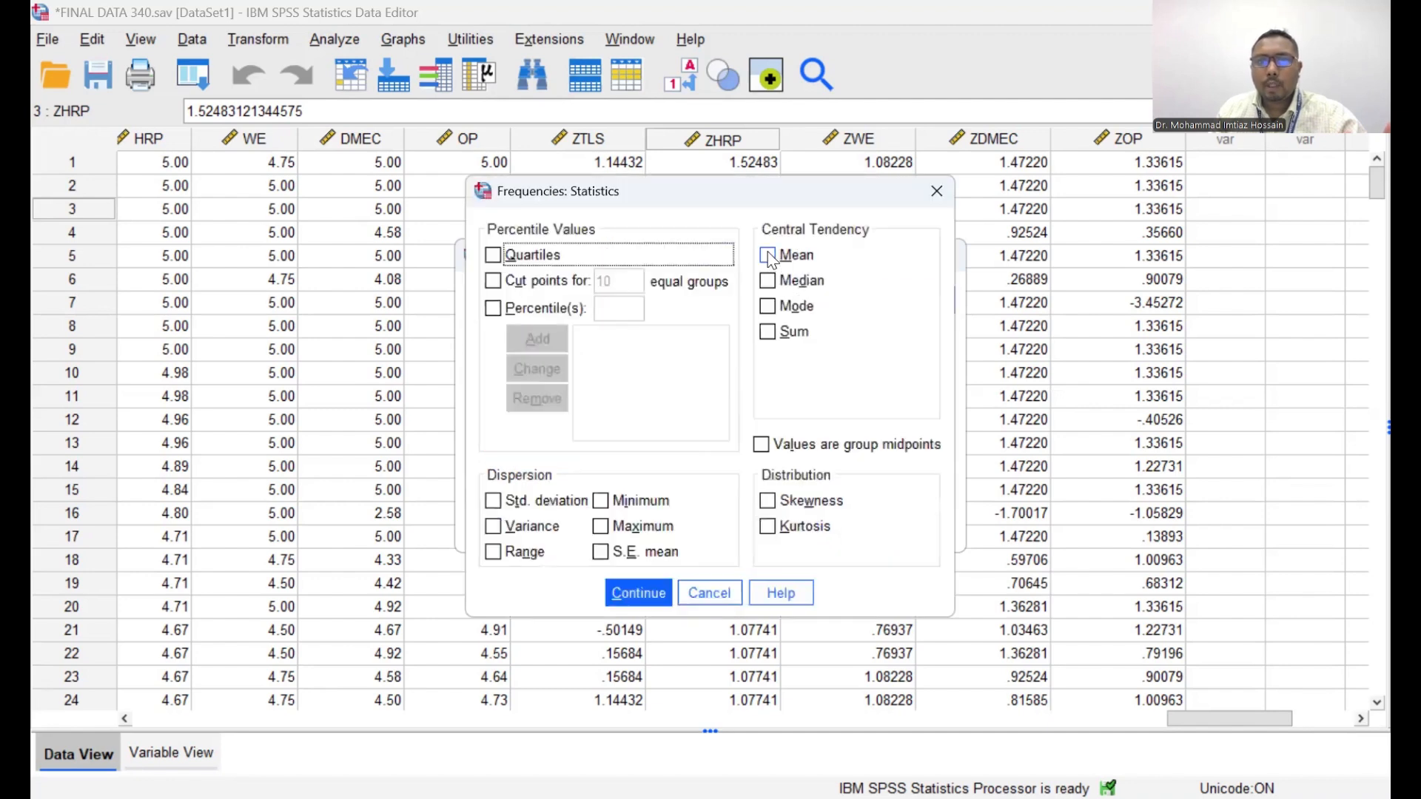
pyautogui.click(769, 256)
pyautogui.click(771, 283)
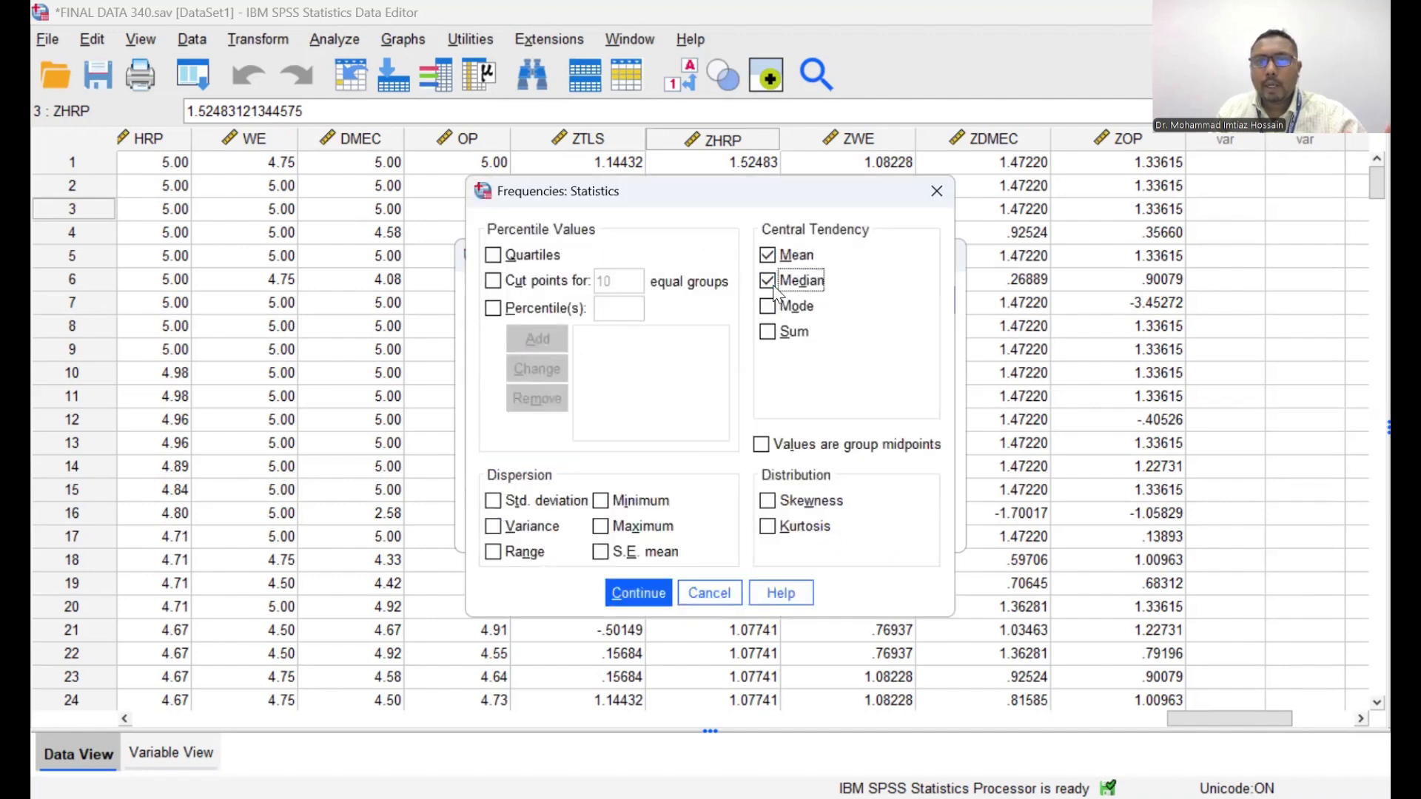
pyautogui.click(769, 307)
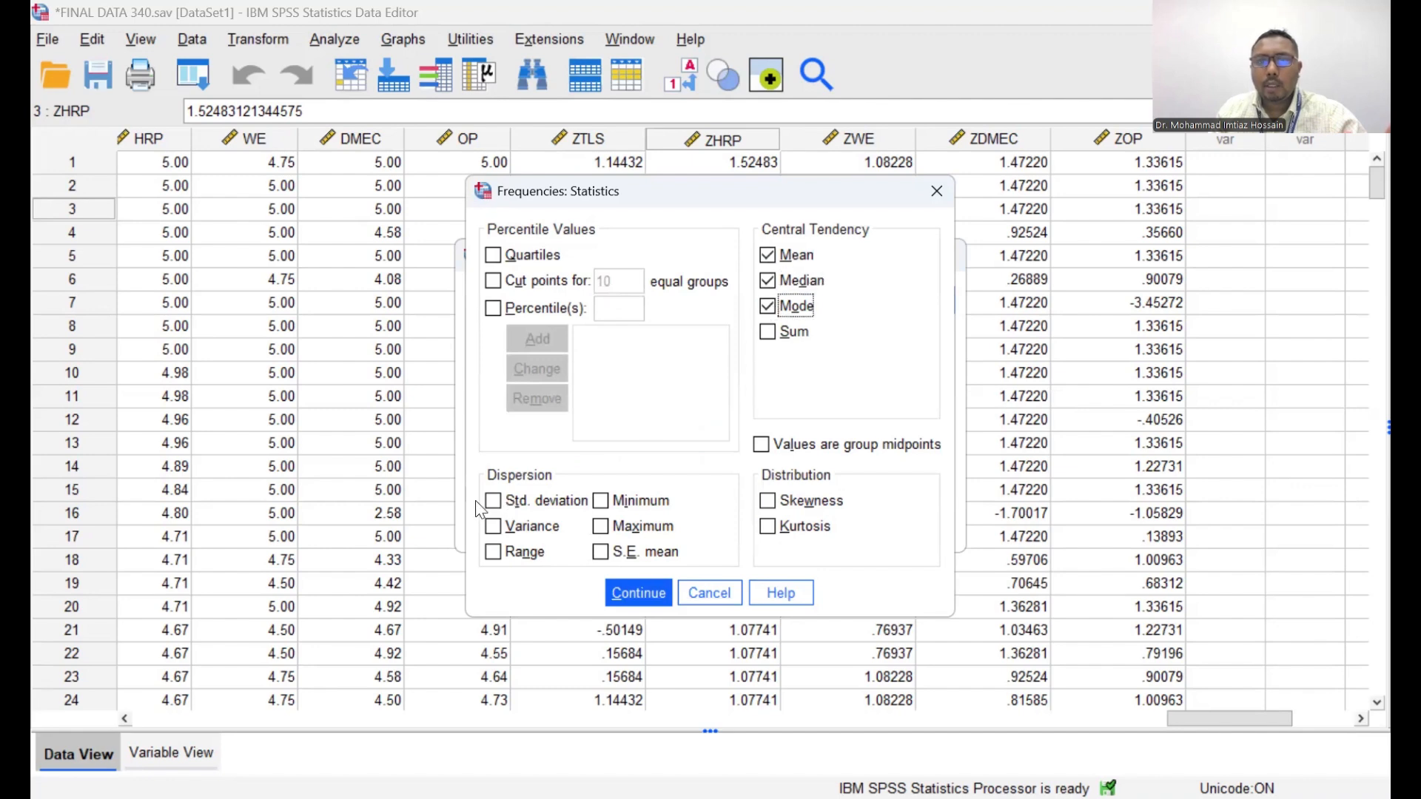
pyautogui.click(494, 501)
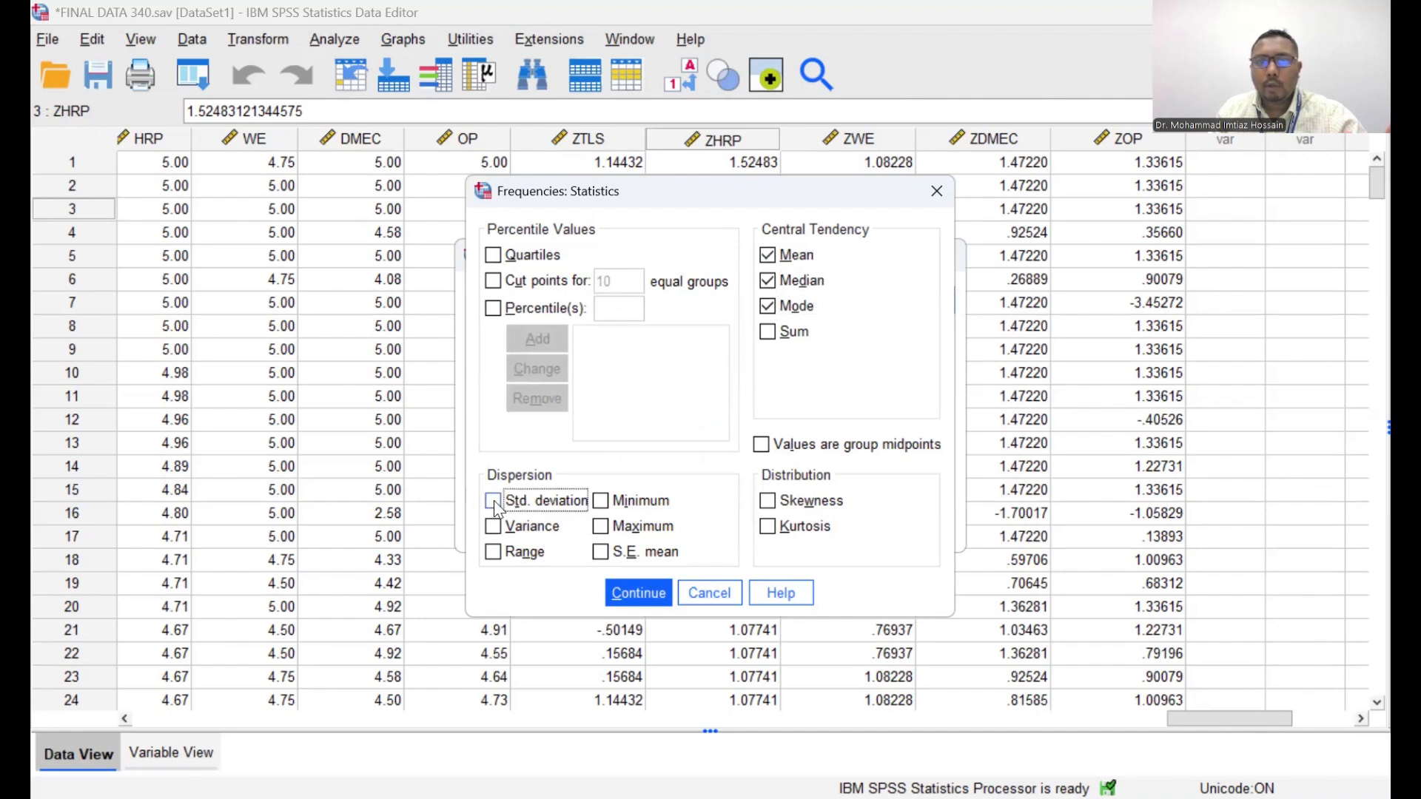
pyautogui.click(630, 596)
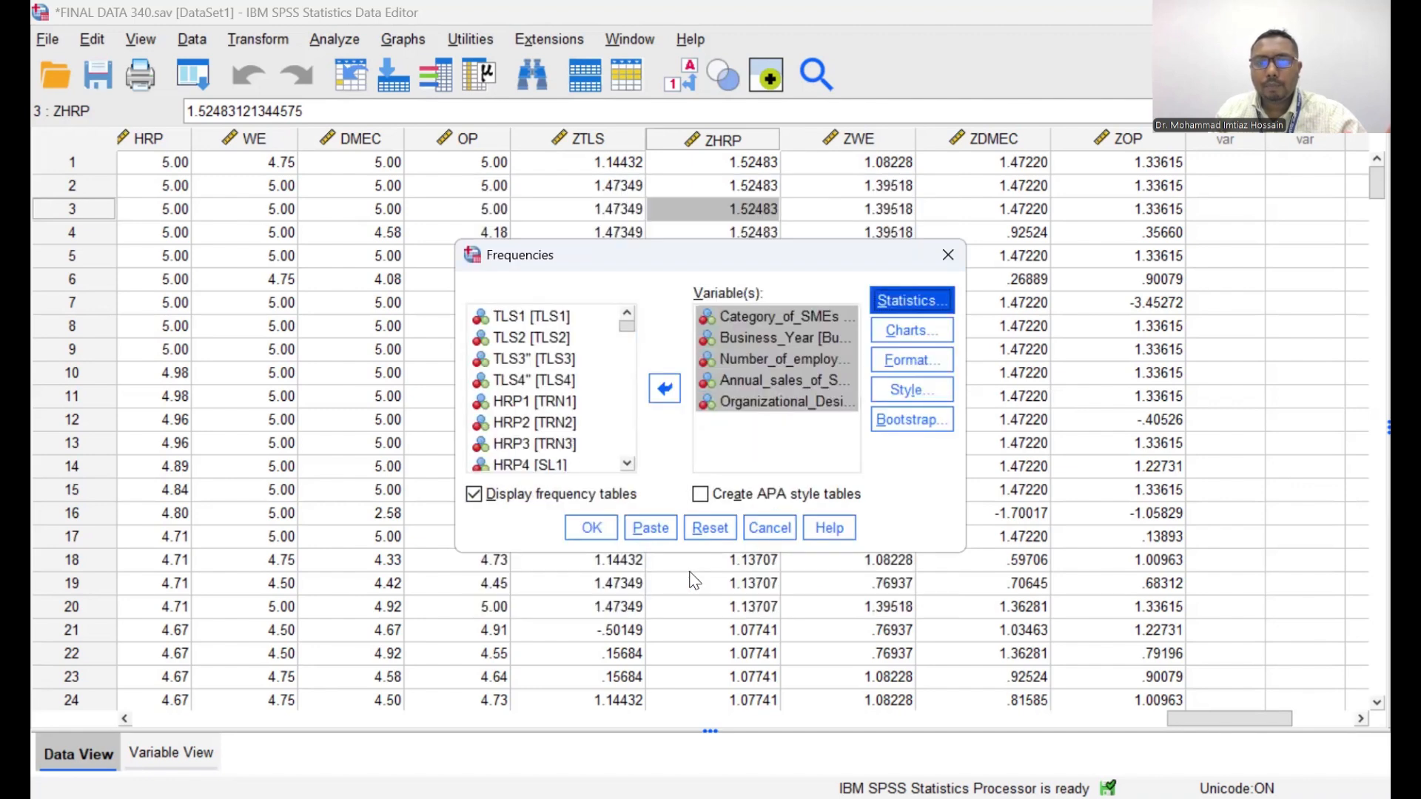
# Step: Keep the chart type at None and run the frequencies analysis with frequency tables displayed
pyautogui.click(912, 331)
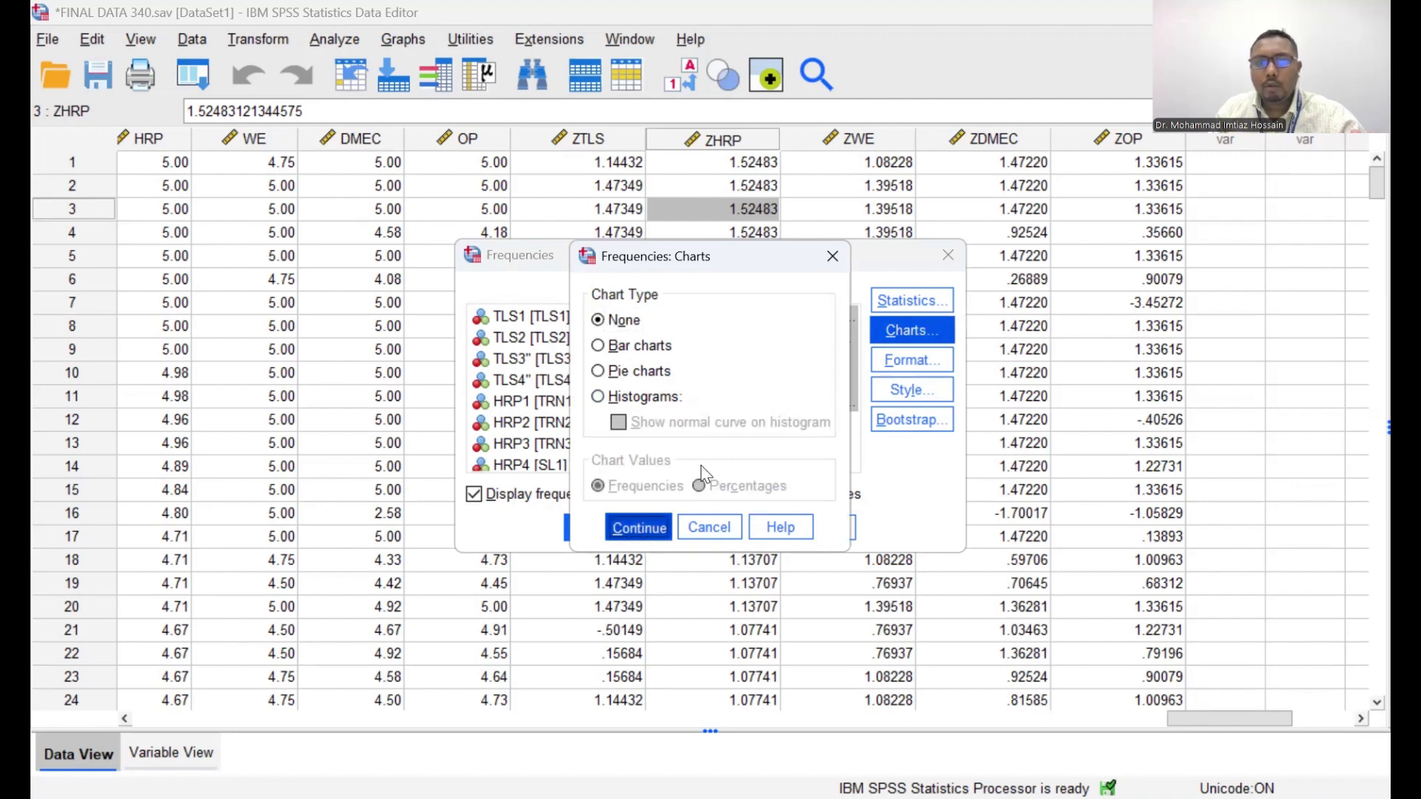
pyautogui.click(639, 528)
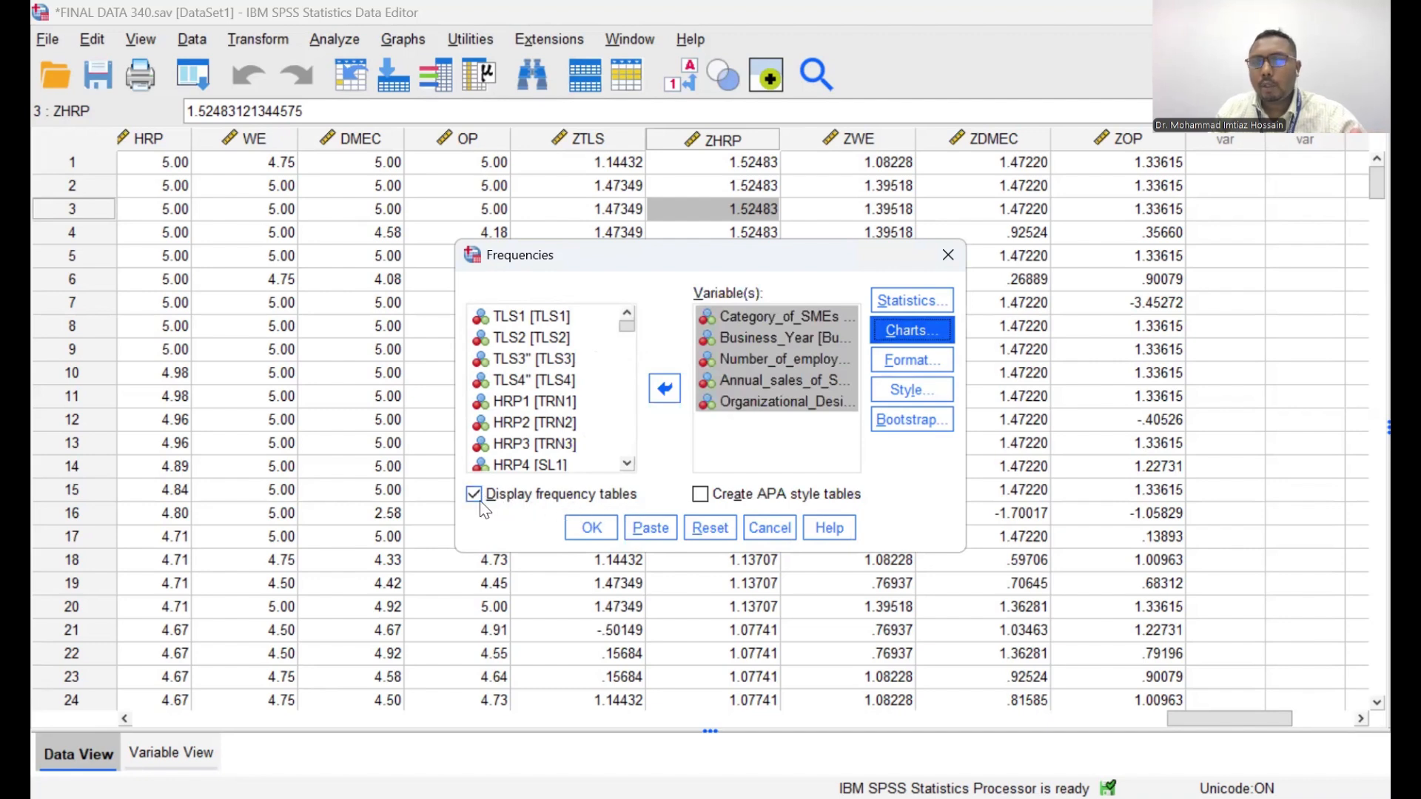
pyautogui.click(590, 528)
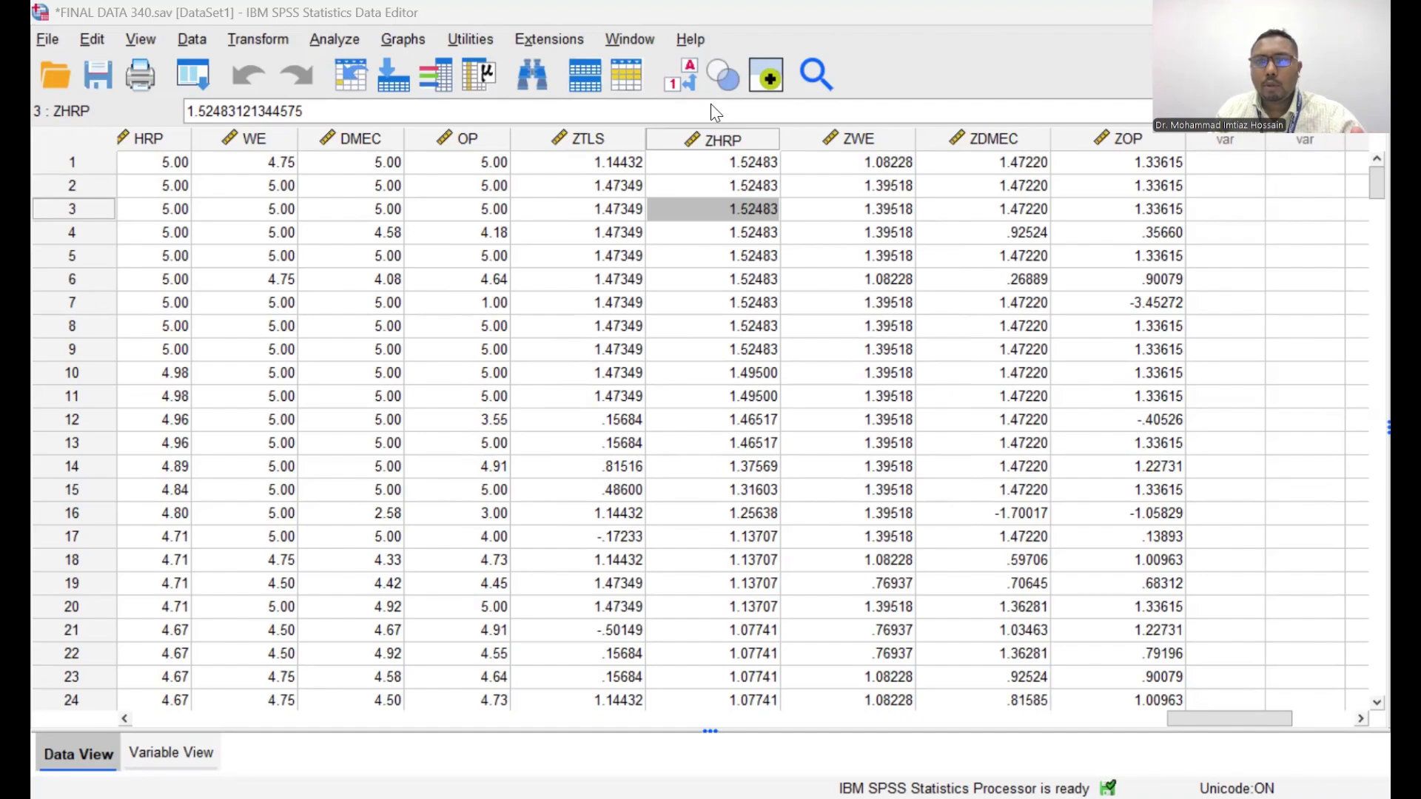
# Step: Switch to the output viewer and examine the Frequencies statistics and the Category_of_SMEs table
pyautogui.hotkey('alt', 'Tab')
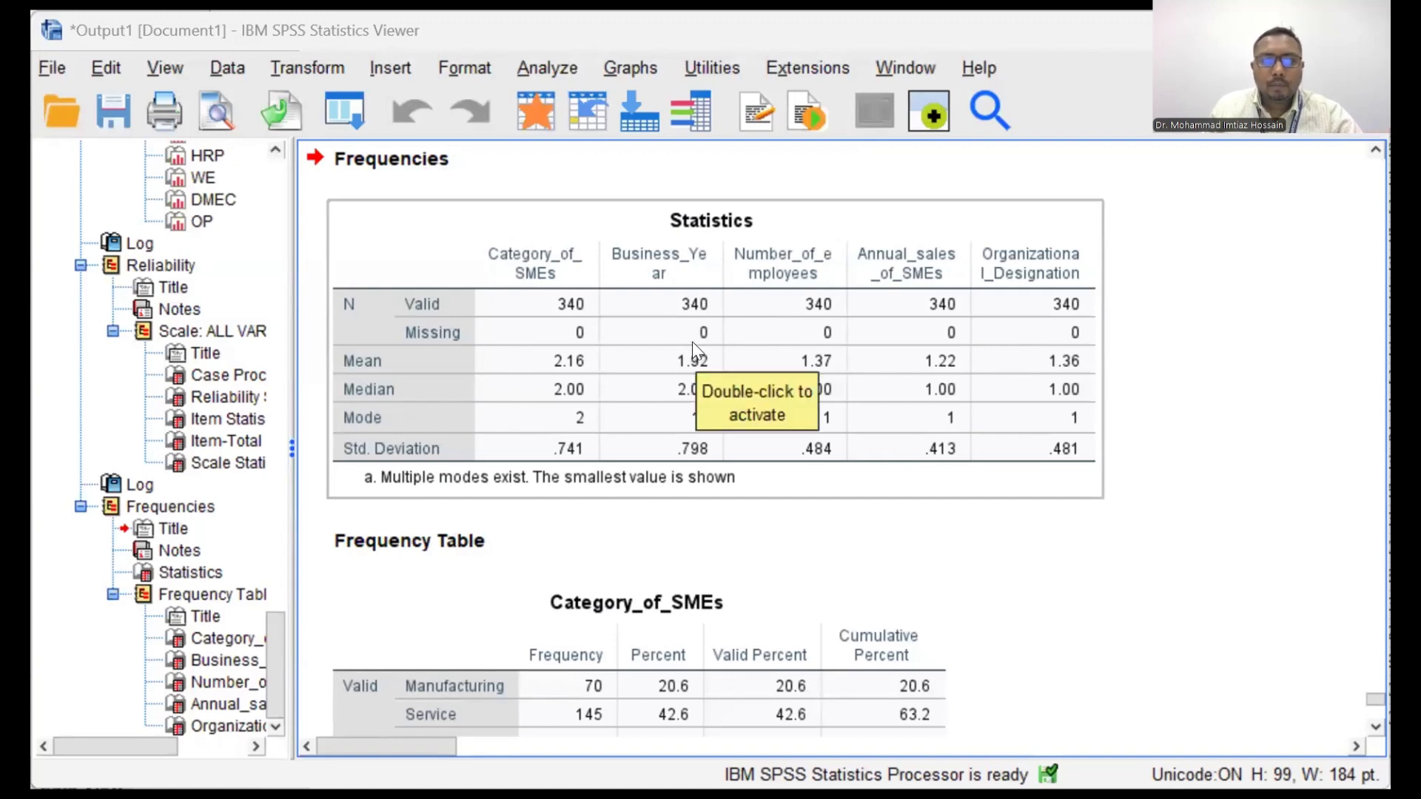
pyautogui.scroll(-3, 695, 348)
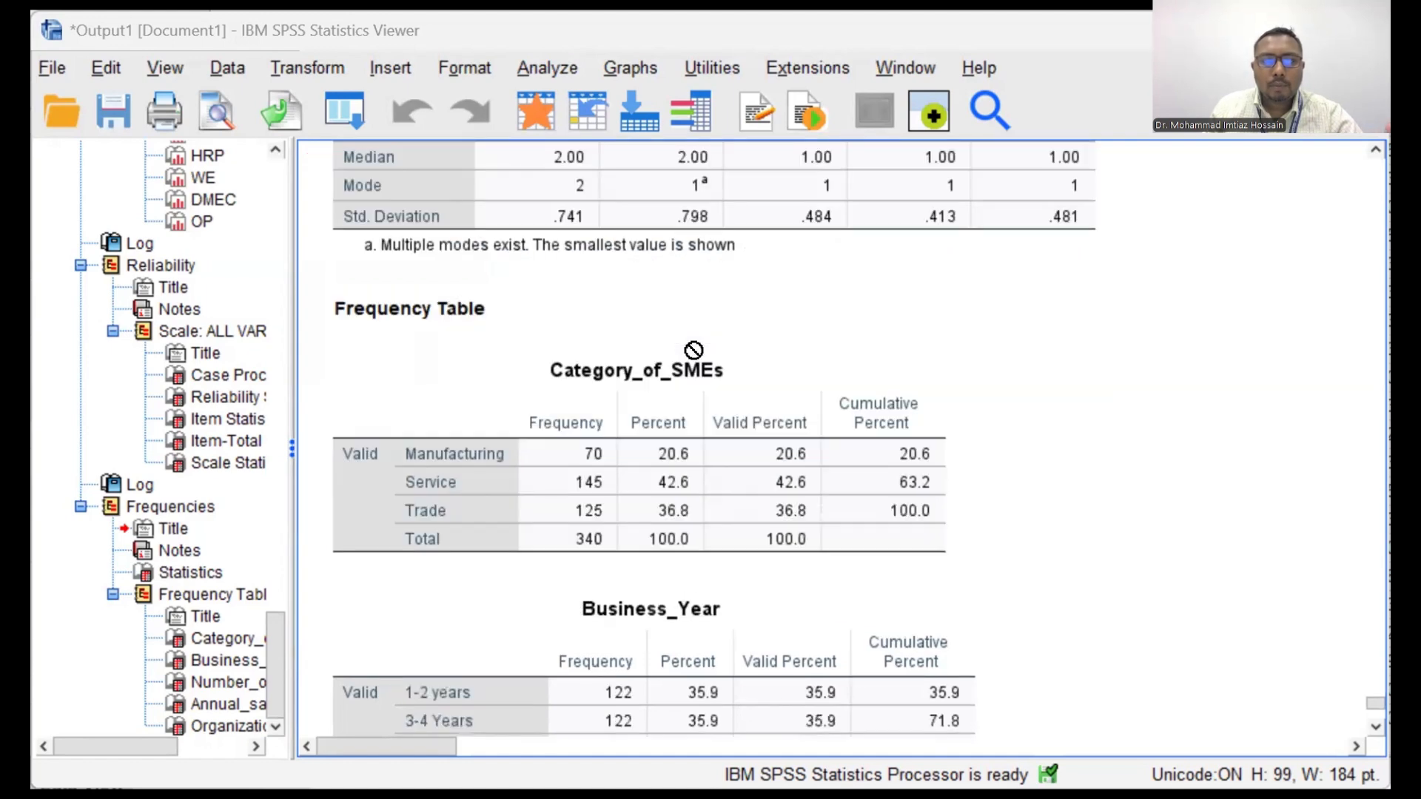
pyautogui.scroll(-2, 693, 350)
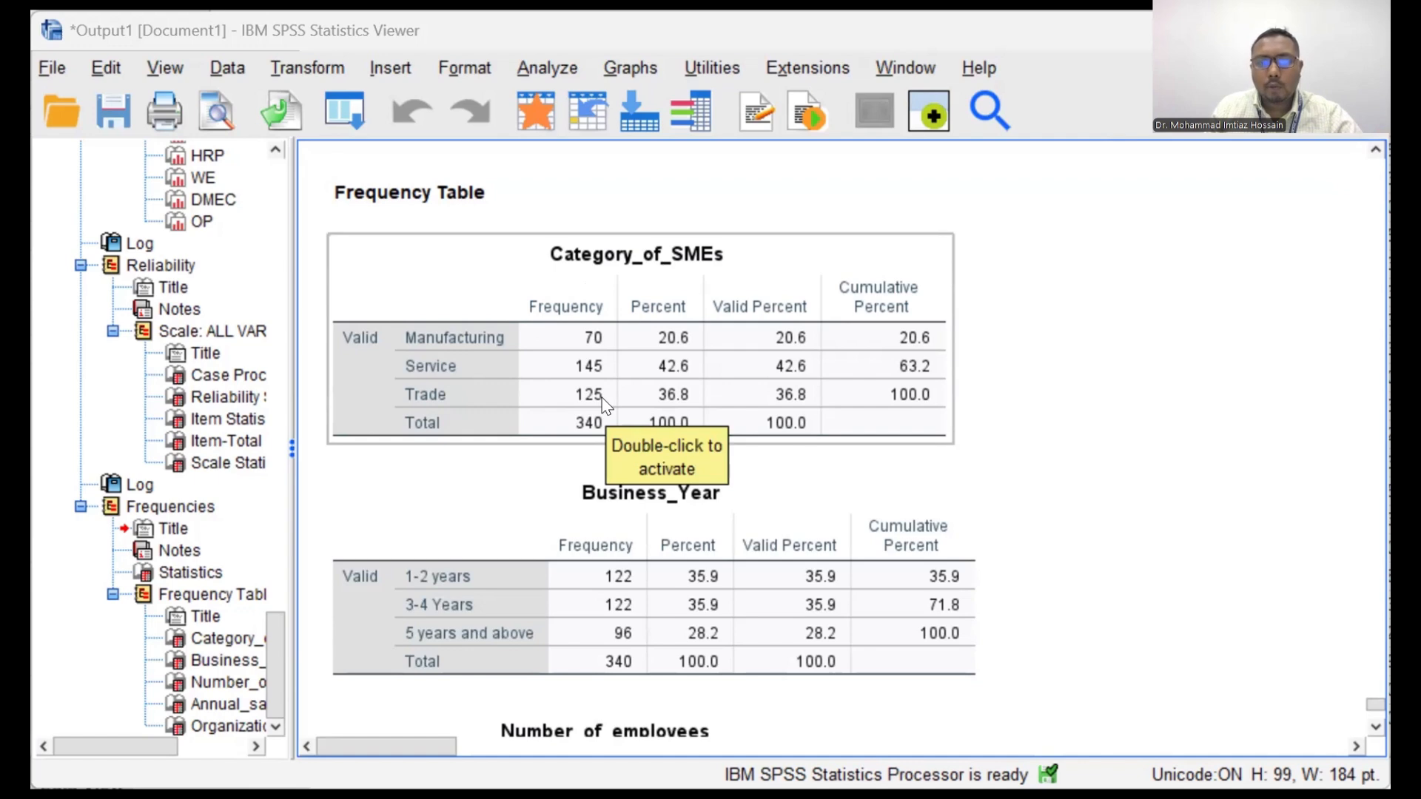
# Step: Copy the Category_of_SMEs frequency table and bring up the copy options of the Business_Year table
pyautogui.rightClick(684, 315)
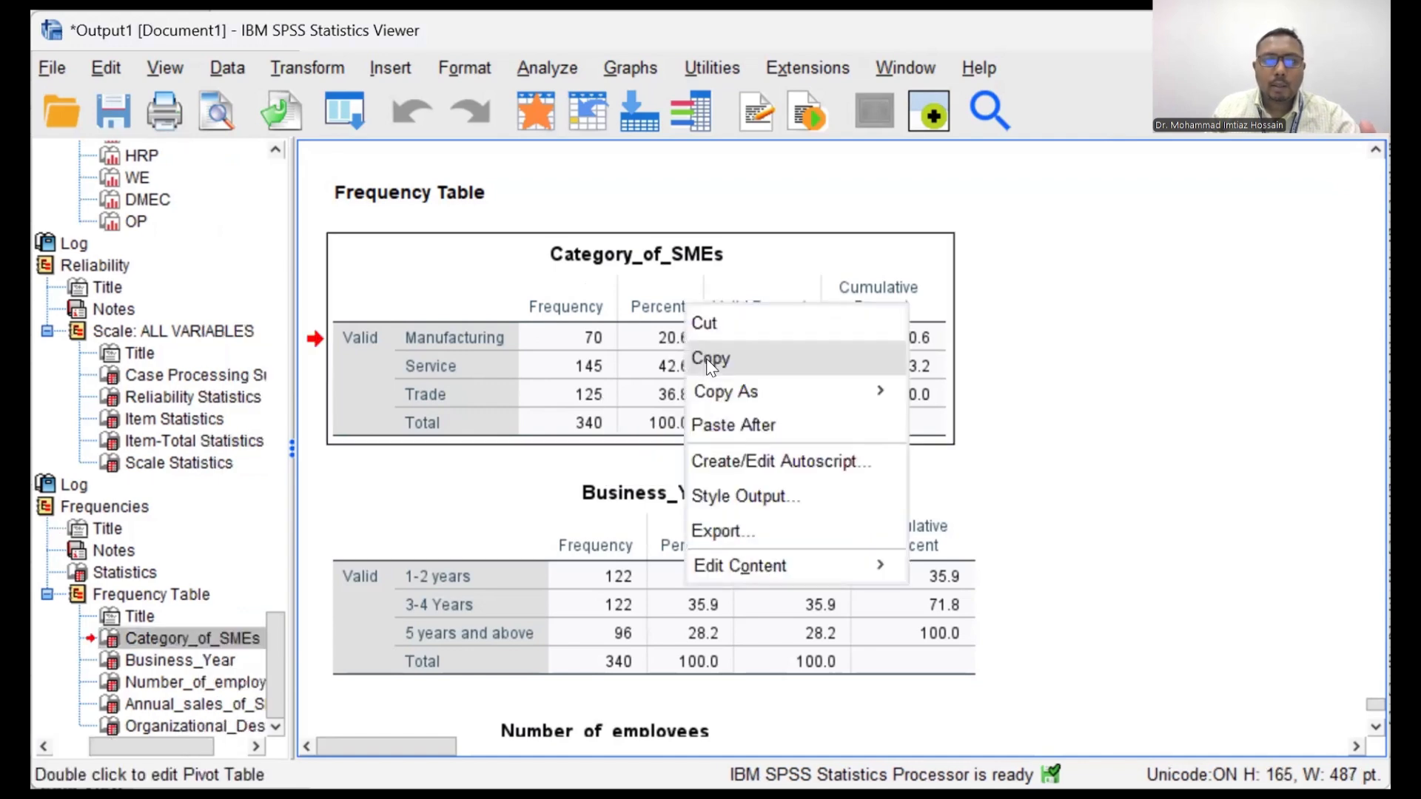
pyautogui.click(709, 361)
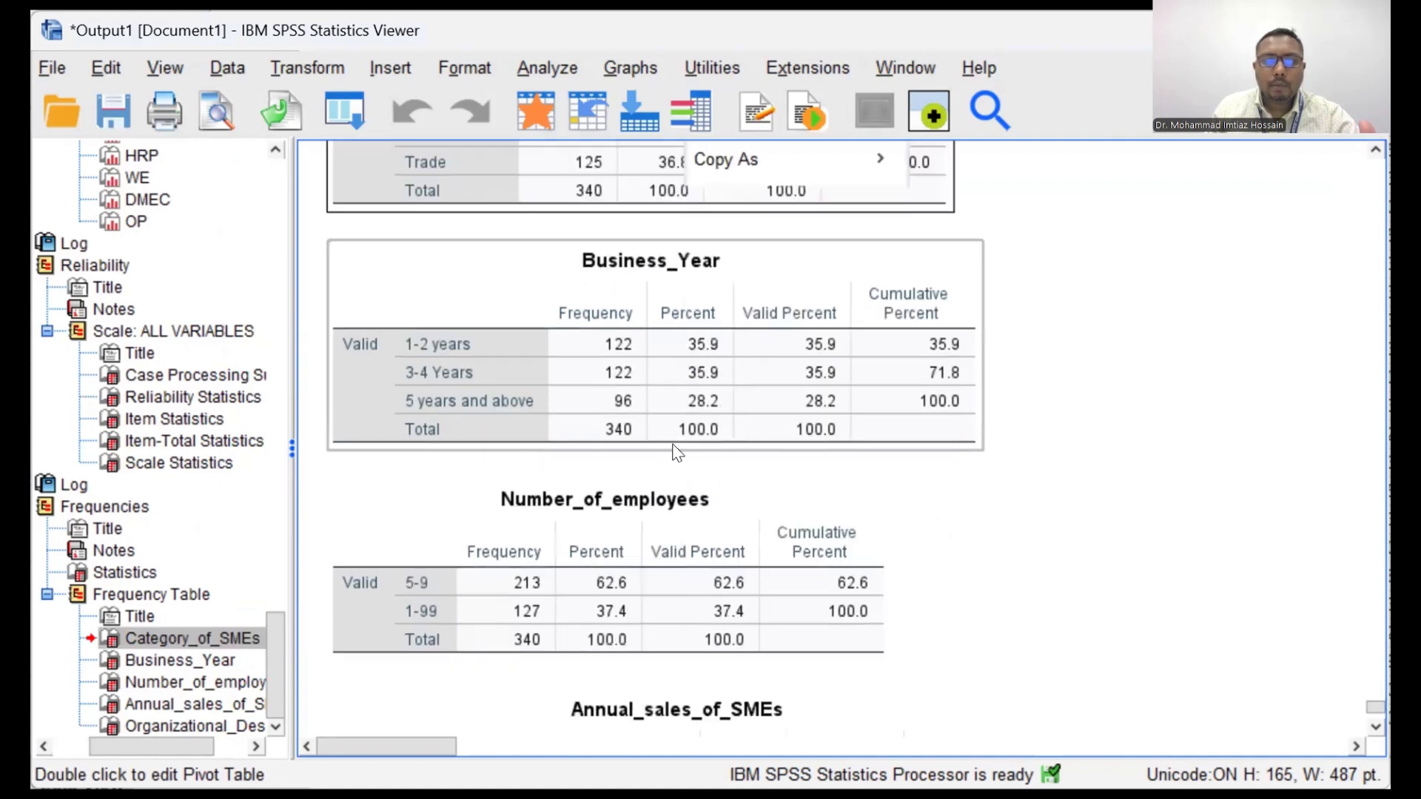
pyautogui.click(670, 533)
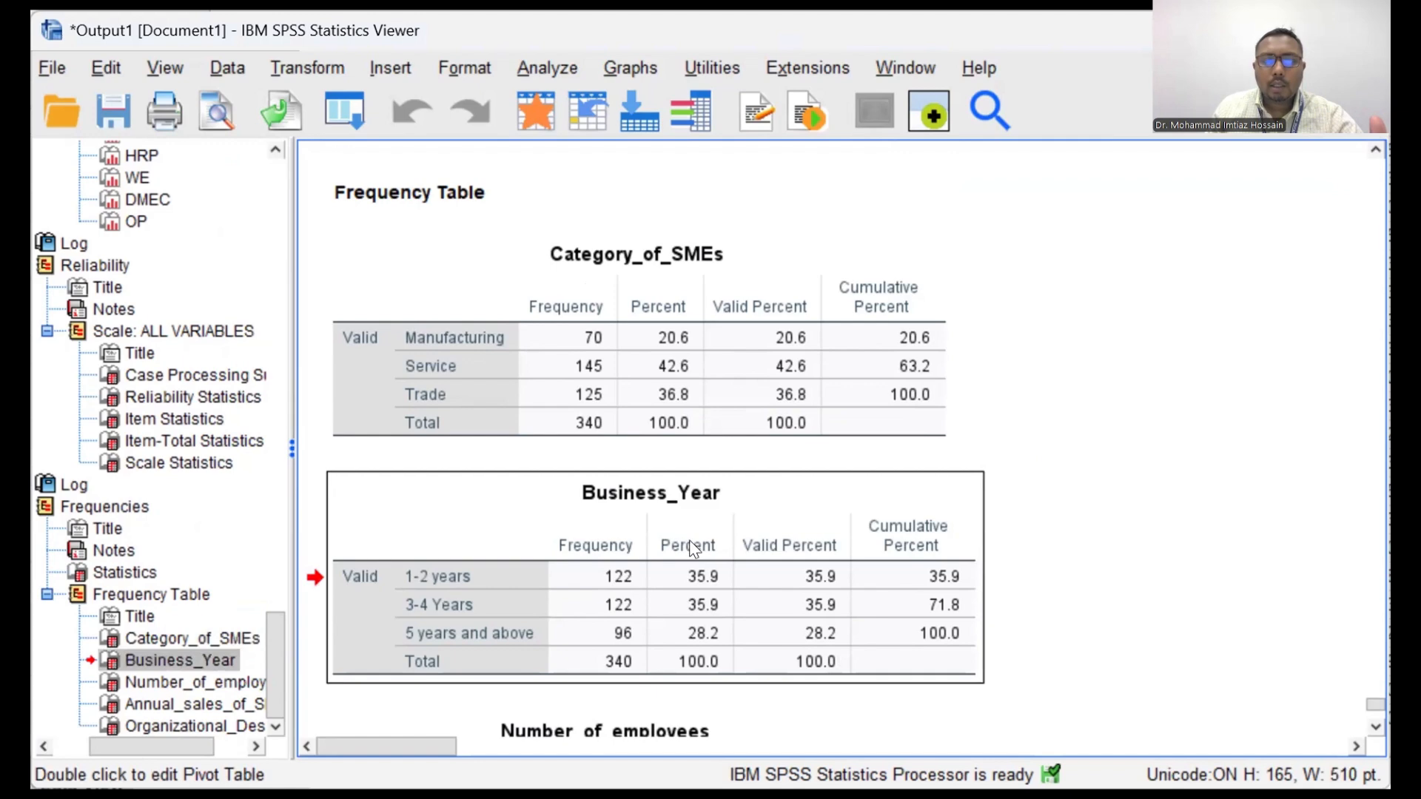
pyautogui.rightClick(688, 538)
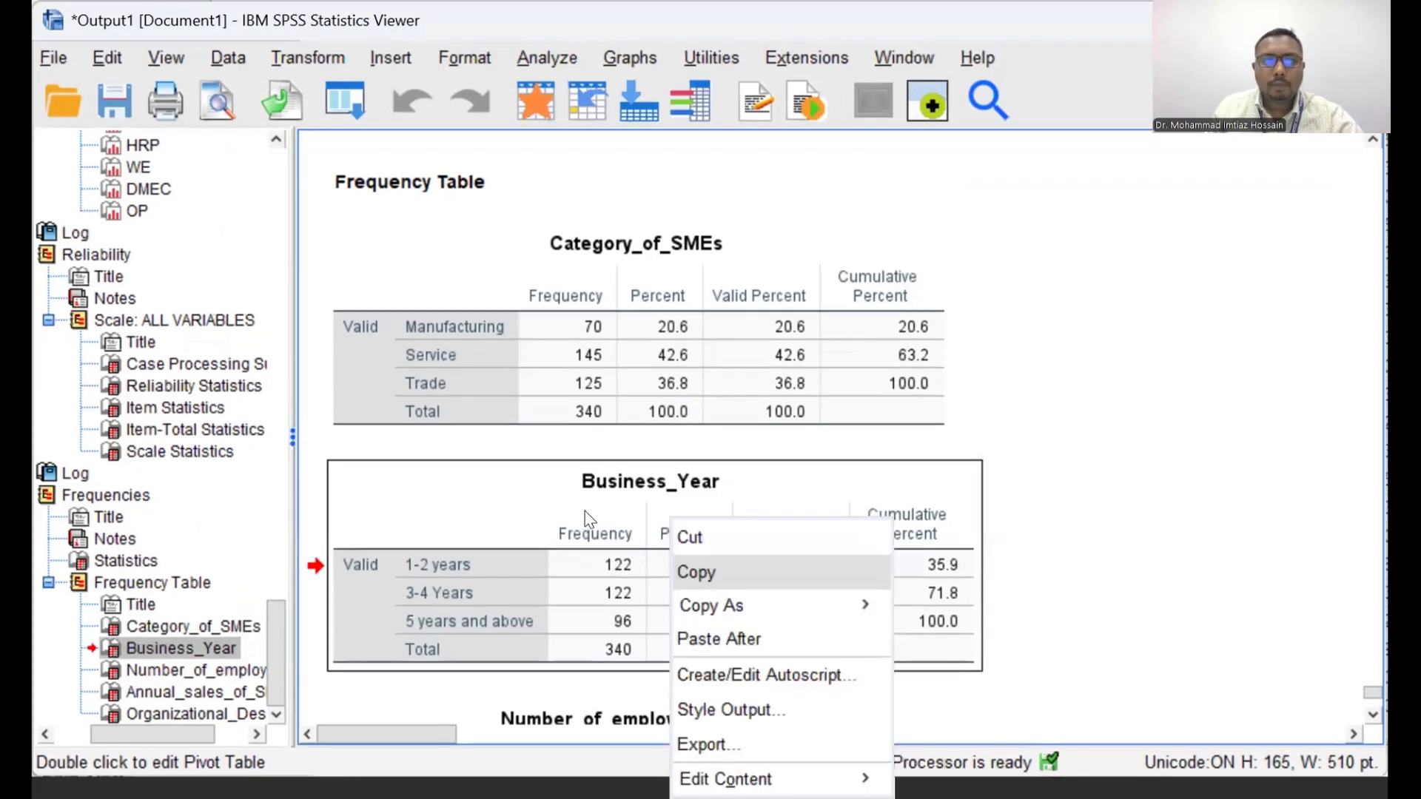
# Step: Examine the remaining demographic frequency tables and the Statistics table, and return to the data editor
pyautogui.scroll(-5, 585, 511)
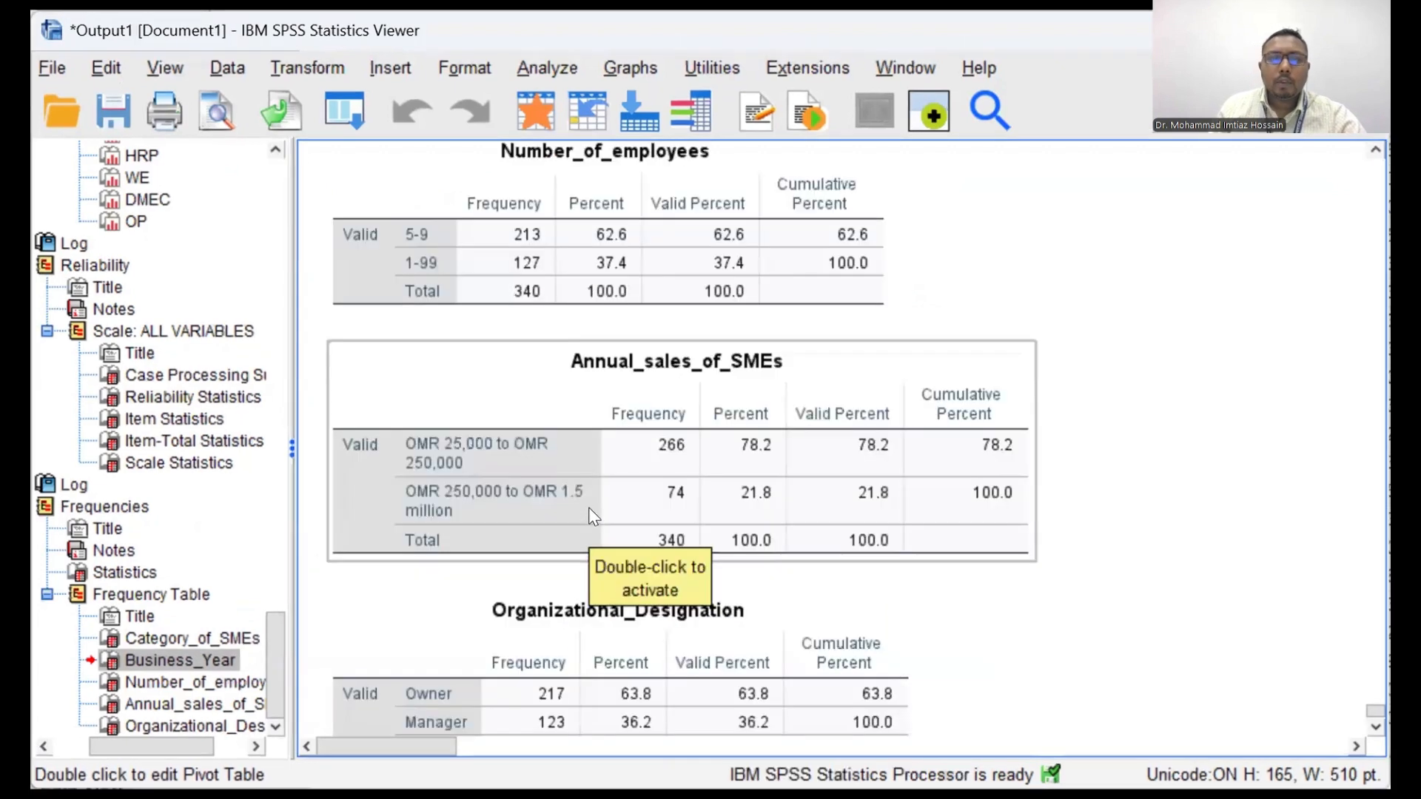
pyautogui.scroll(-1, 588, 509)
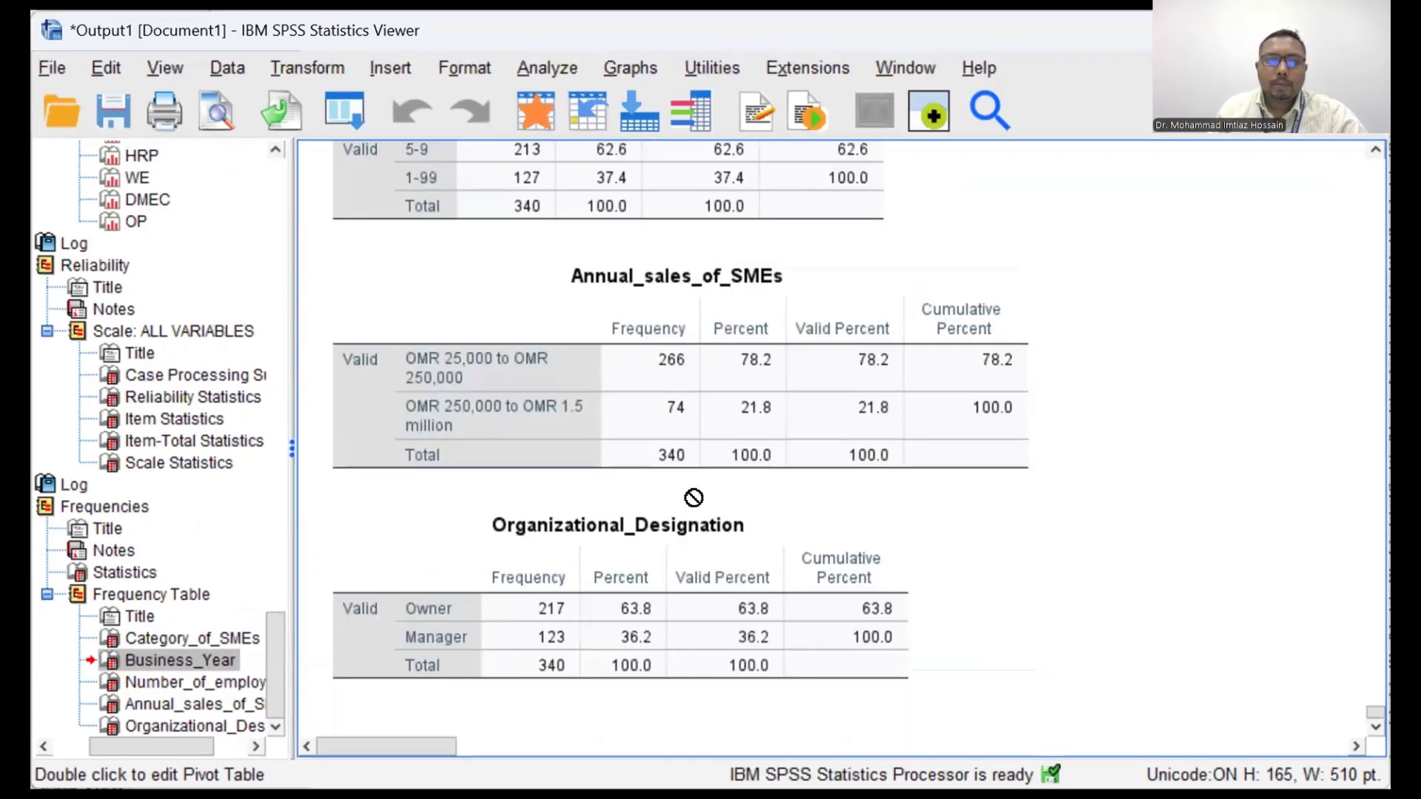
pyautogui.scroll(4, 683, 493)
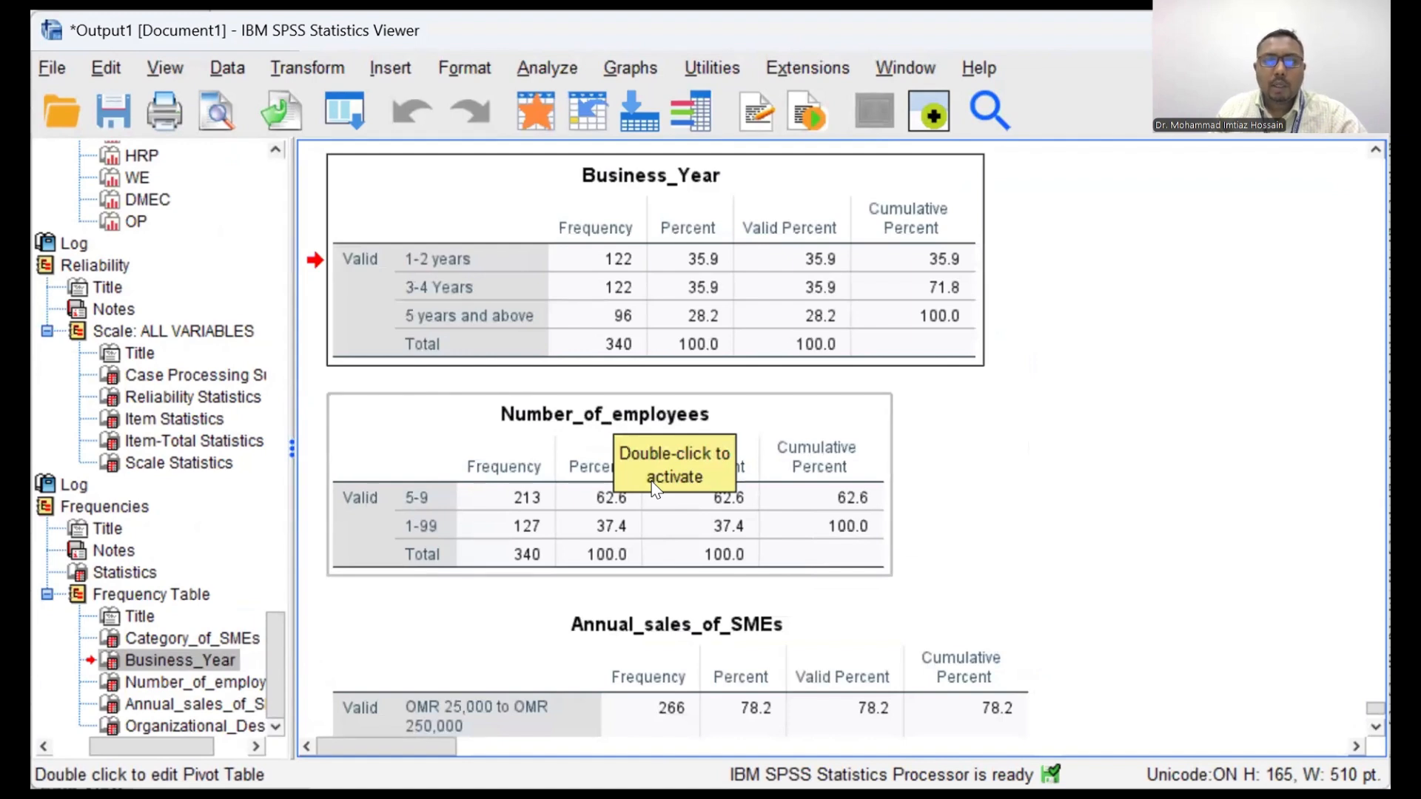
pyautogui.scroll(7, 652, 488)
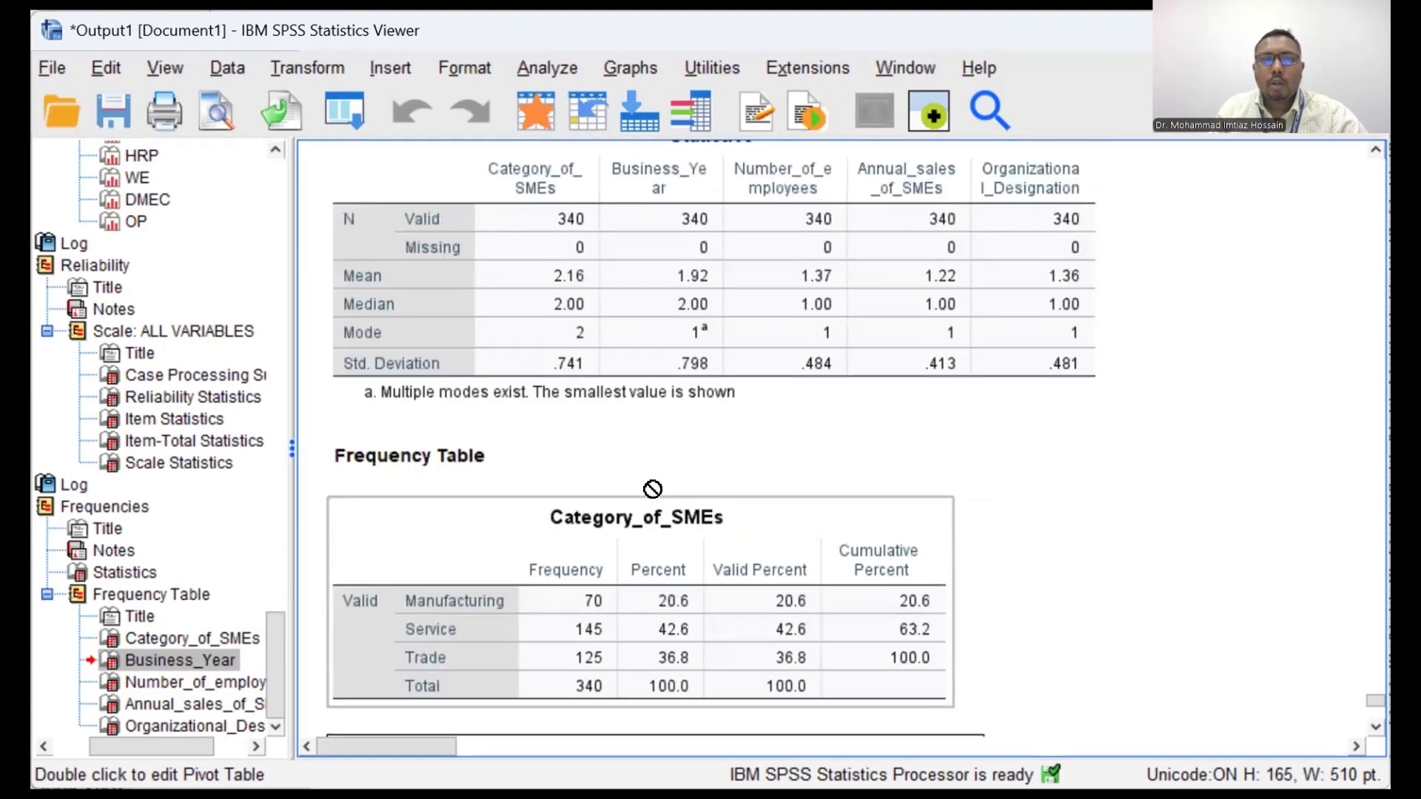
pyautogui.scroll(-1, 653, 488)
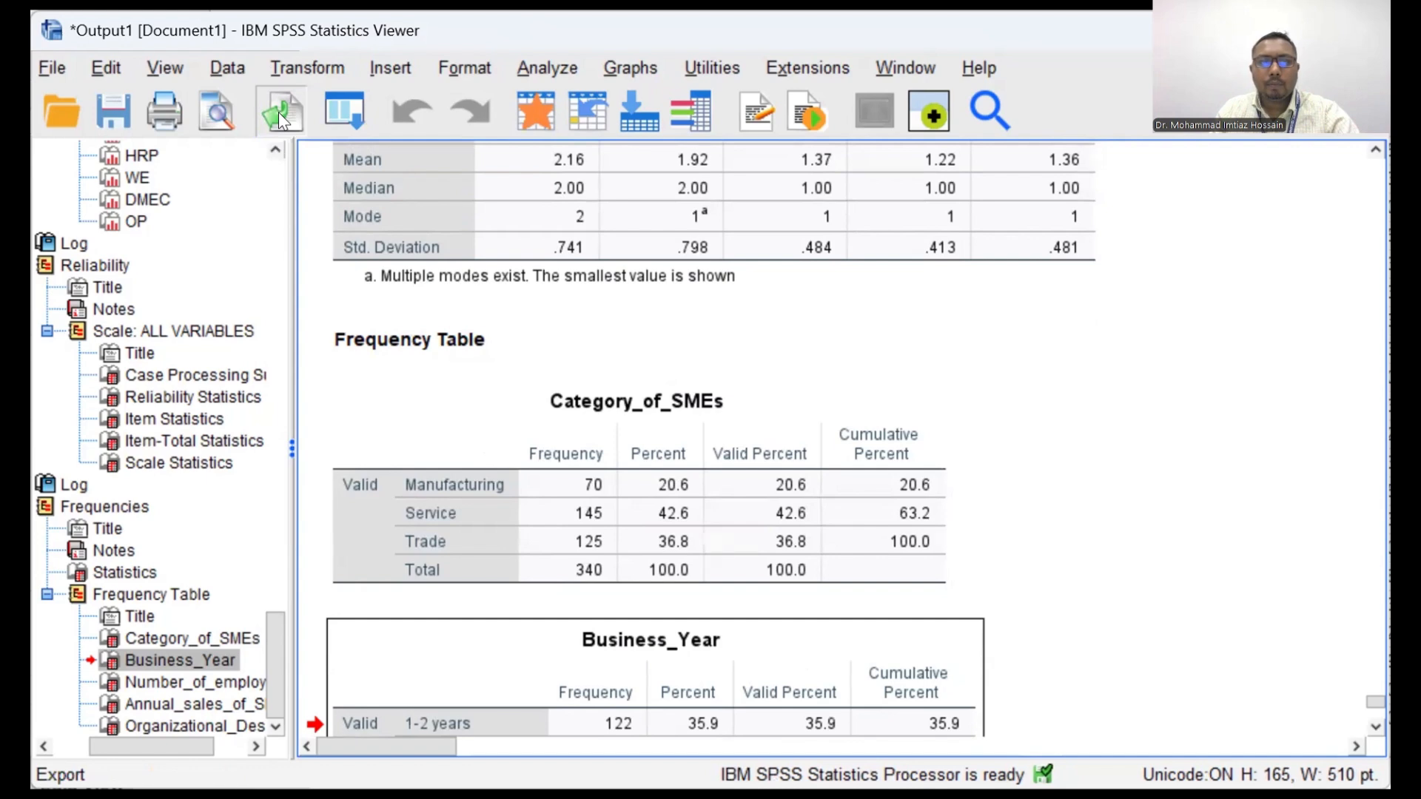
pyautogui.click(269, 87)
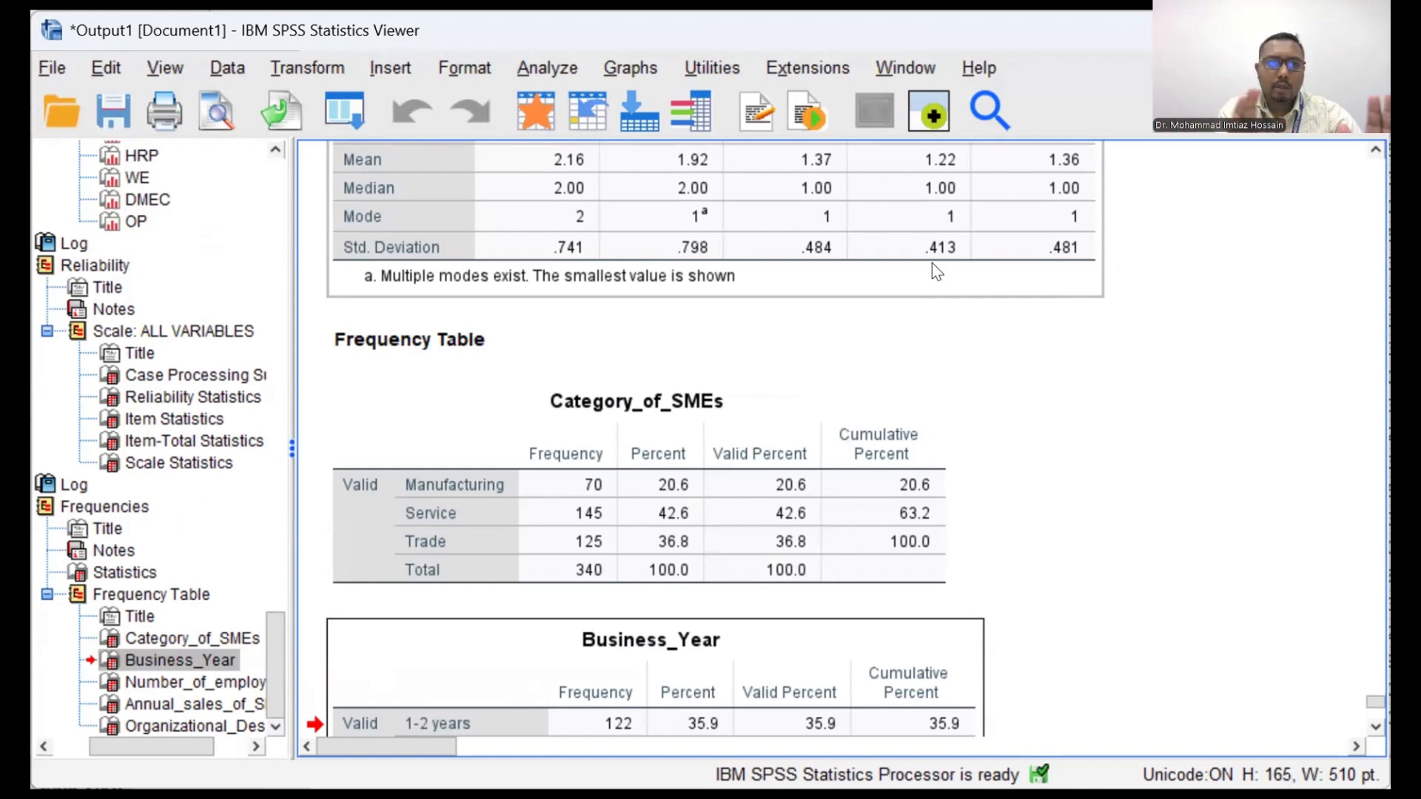
pyautogui.moveTo(931, 271); pyautogui.dragTo(920, 369)
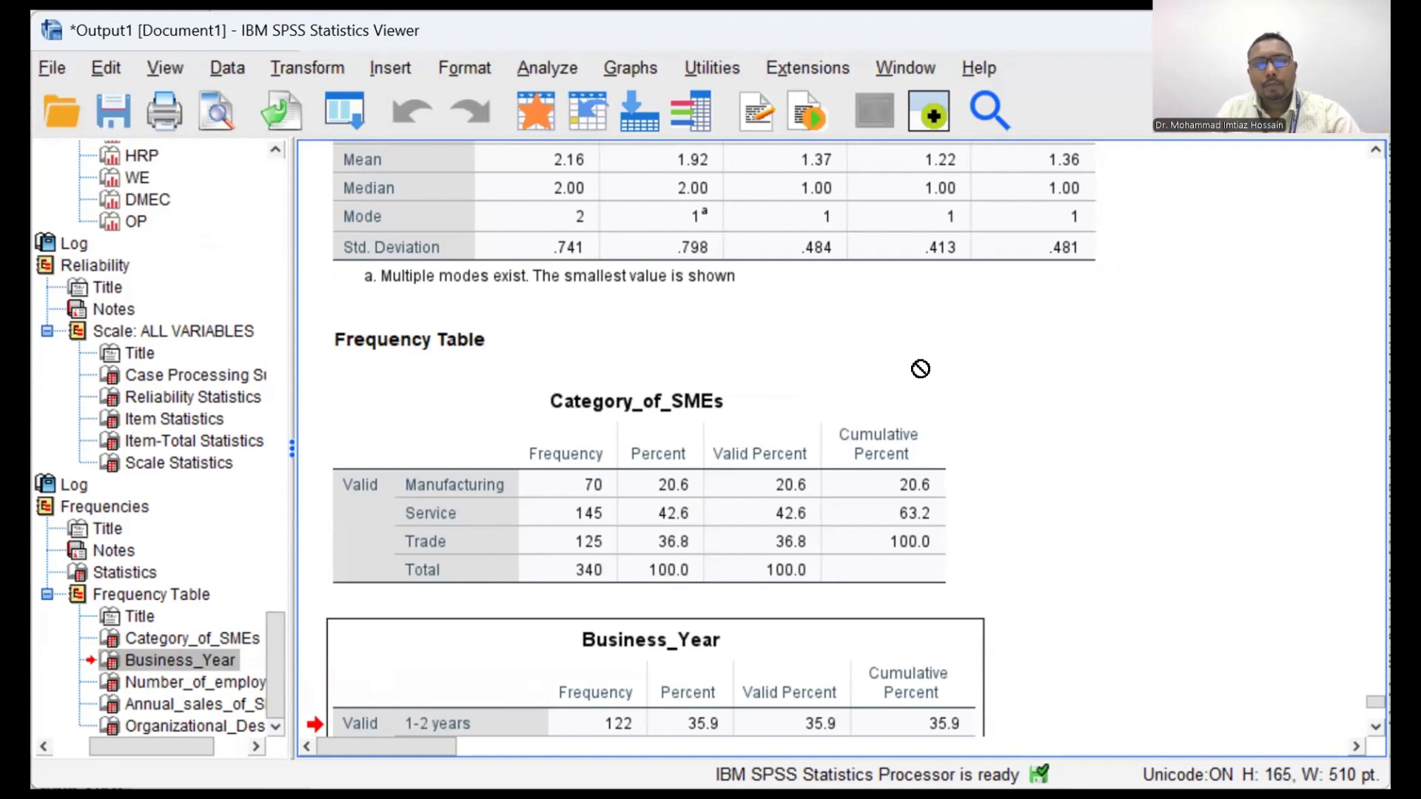
pyautogui.scroll(-3, 920, 369)
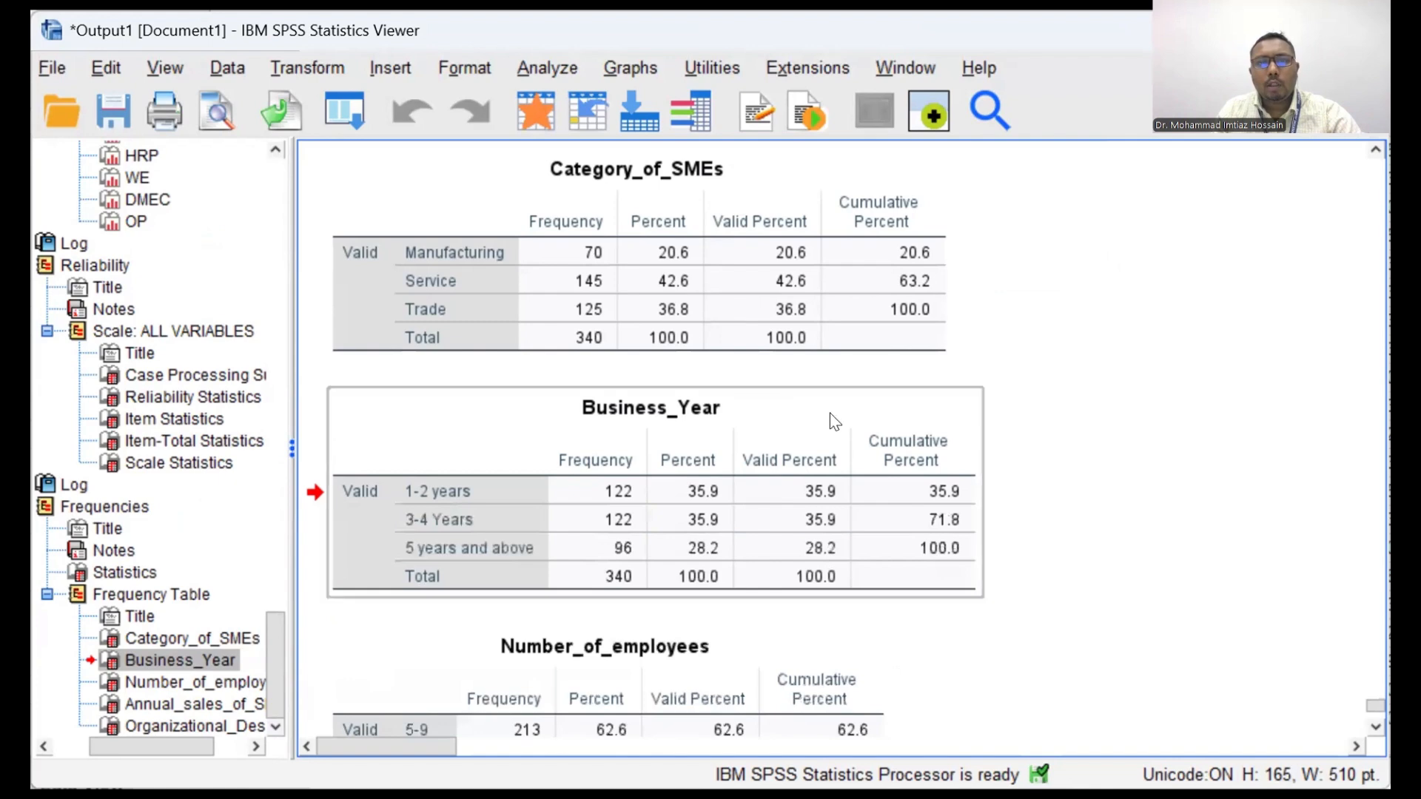
pyautogui.scroll(8, 1021, 448)
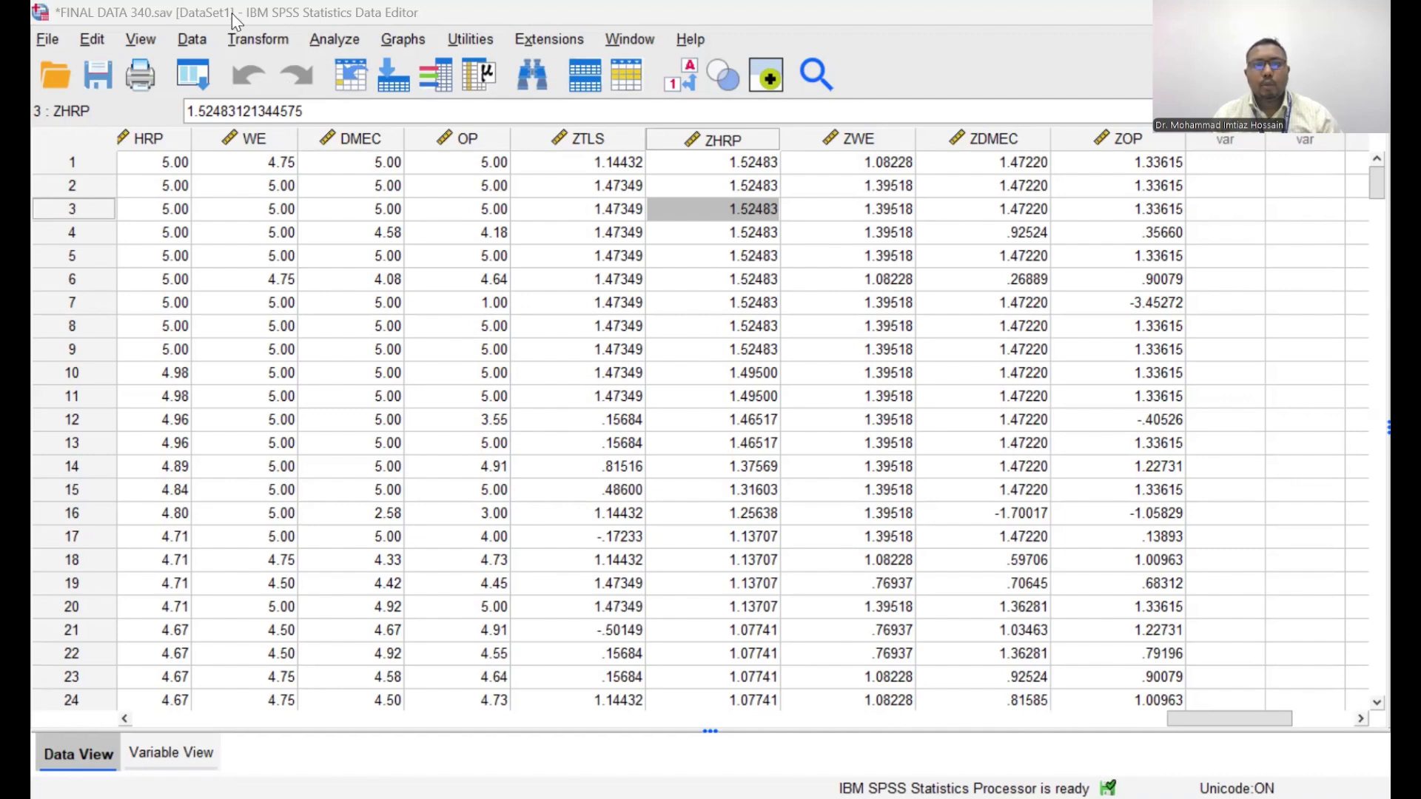
pyautogui.click(232, 13)
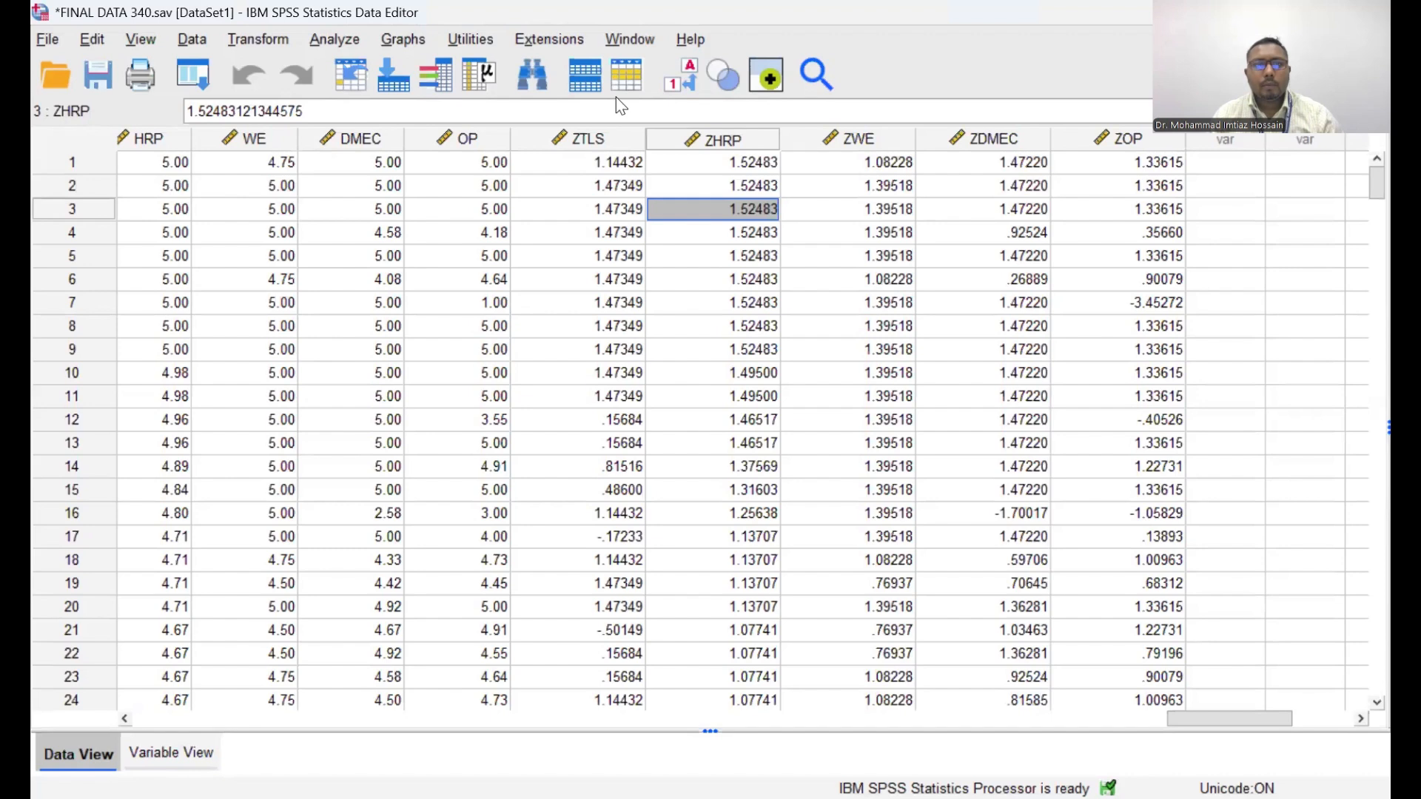
pyautogui.hotkey('alt', 'Tab')
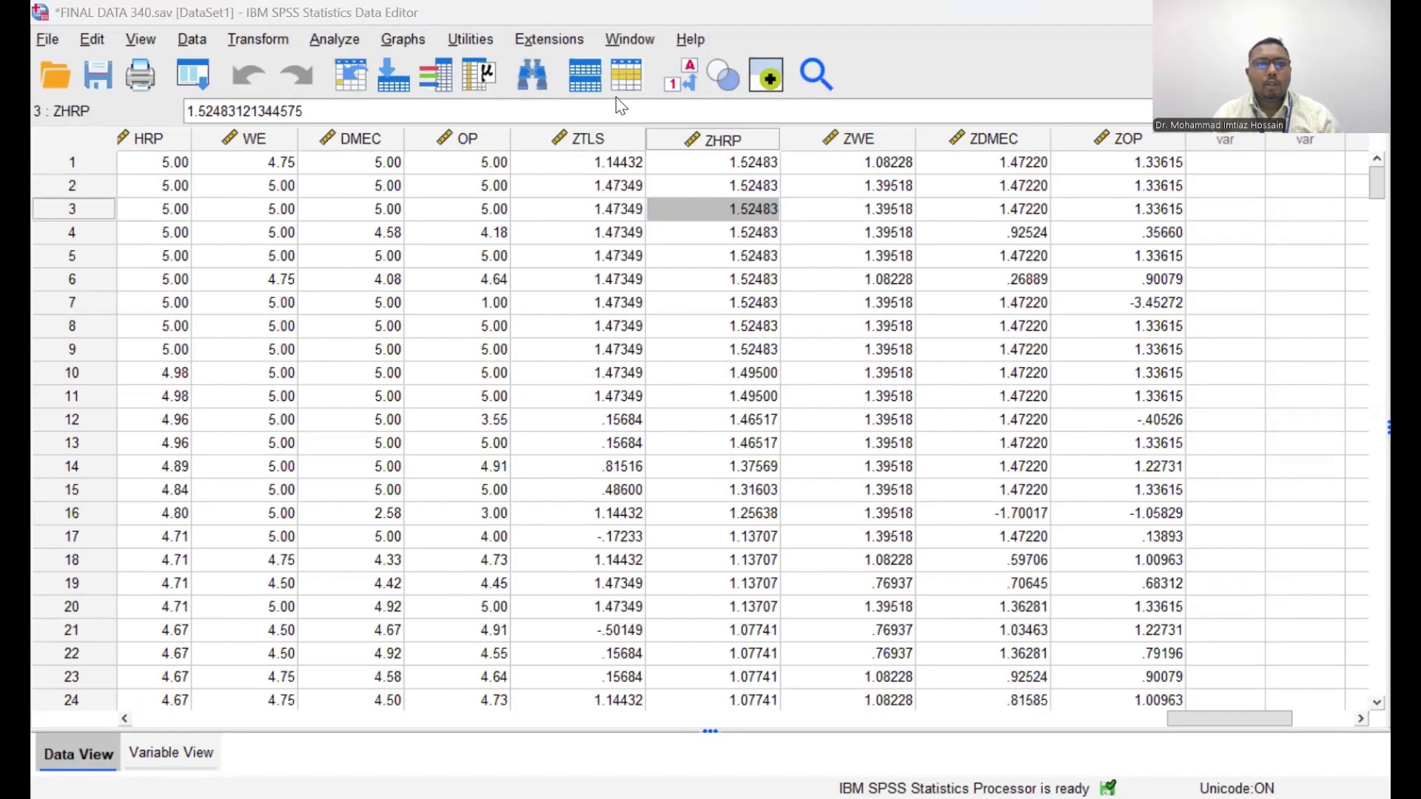
pyautogui.hotkey('alt', 'a')
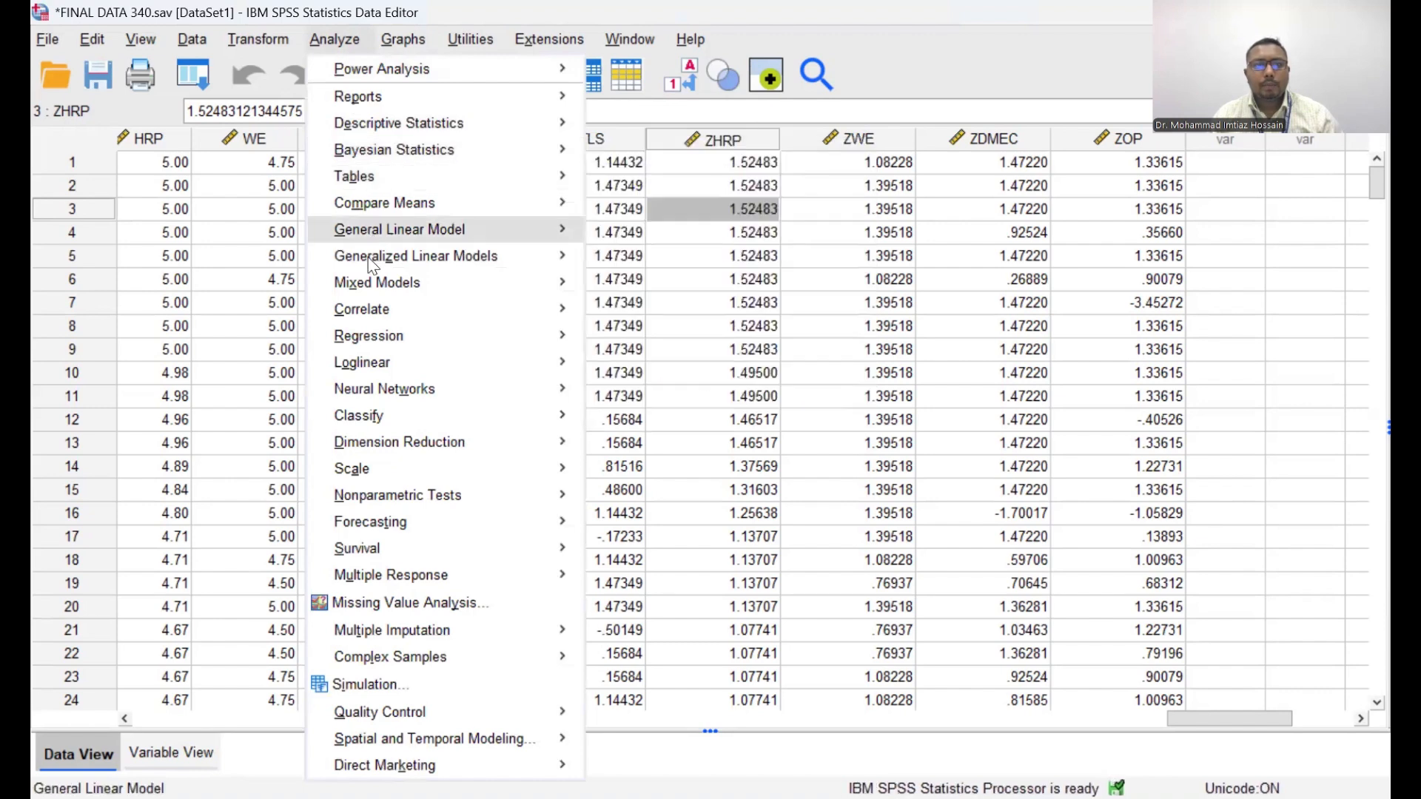
pyautogui.moveTo(376, 318)
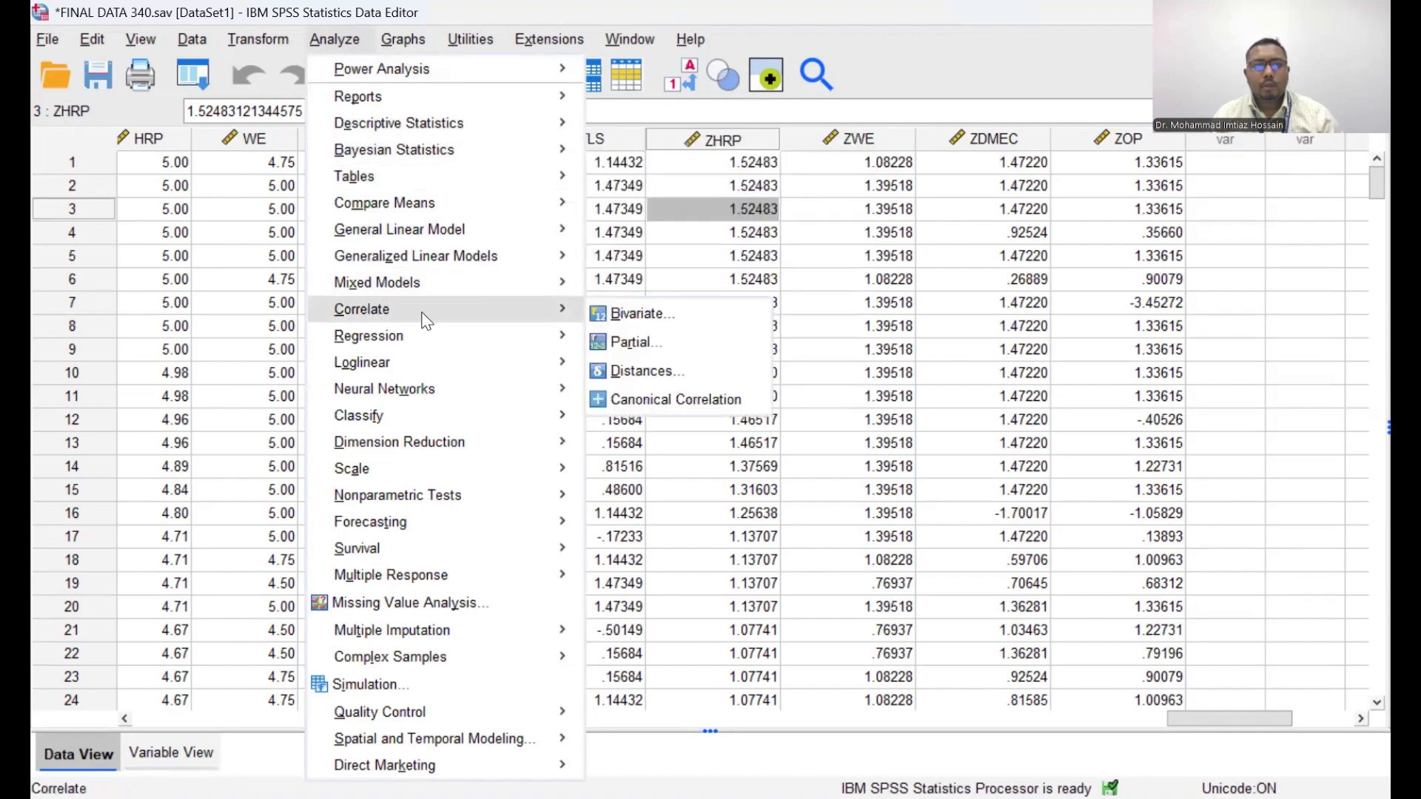
pyautogui.click(631, 343)
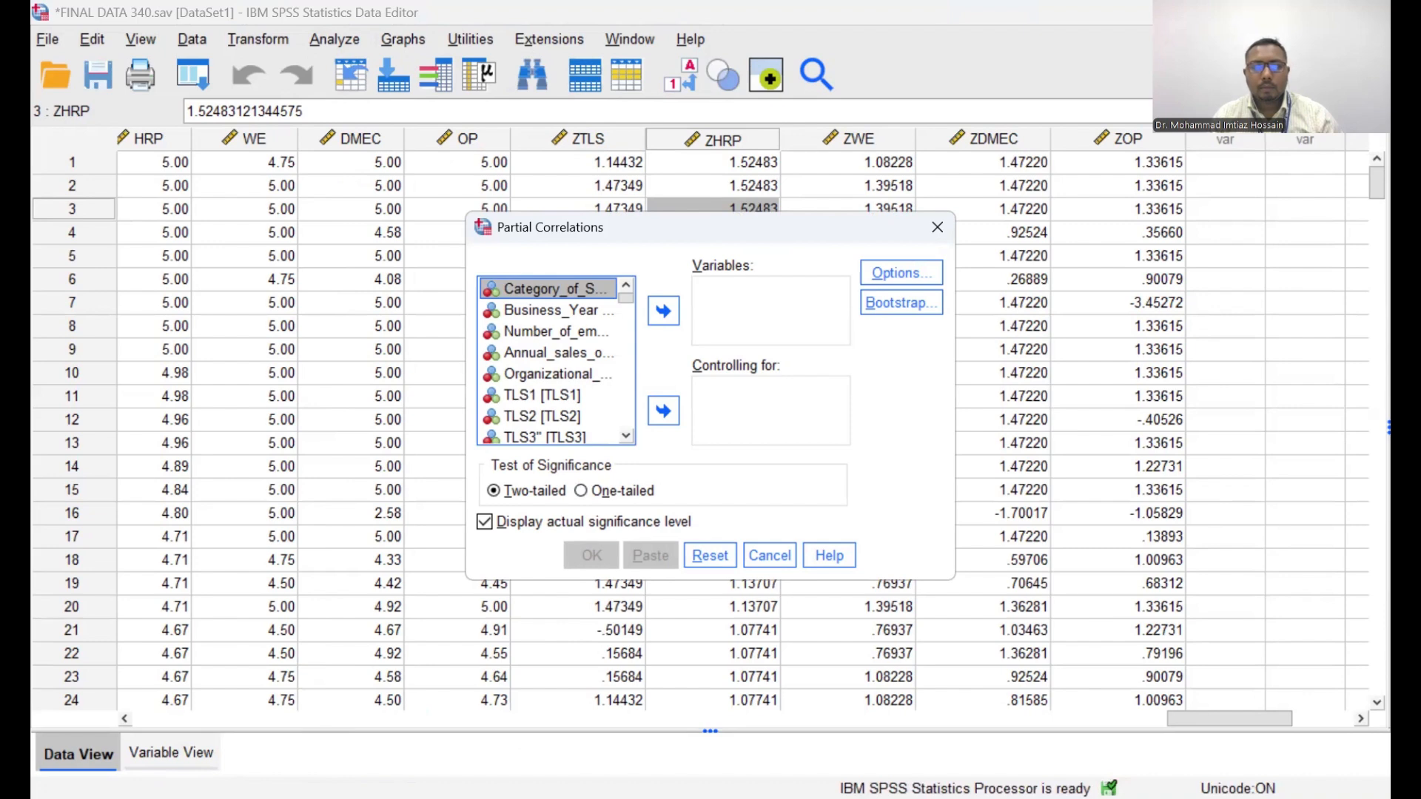
pyautogui.hotkey('alt', 'Tab')
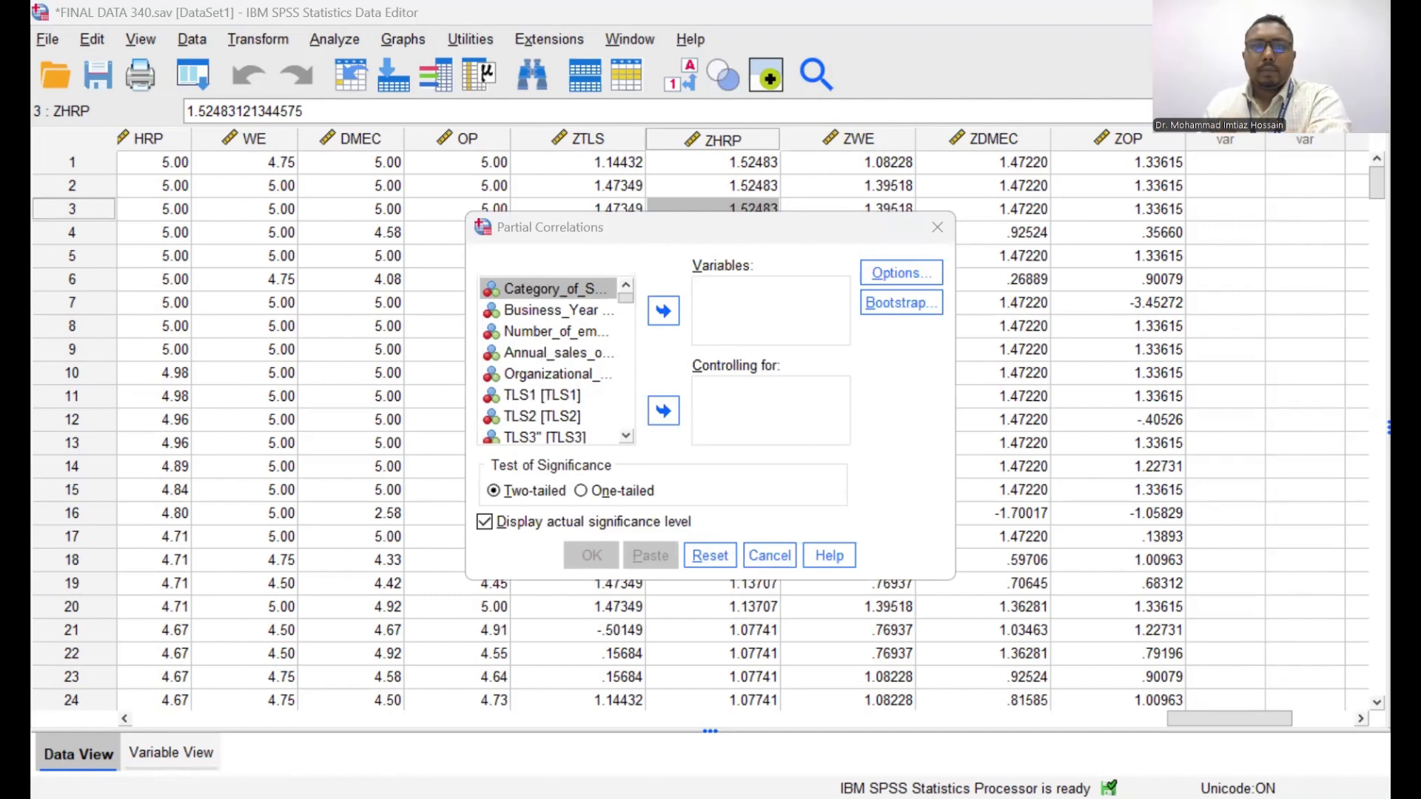
pyautogui.click(935, 228)
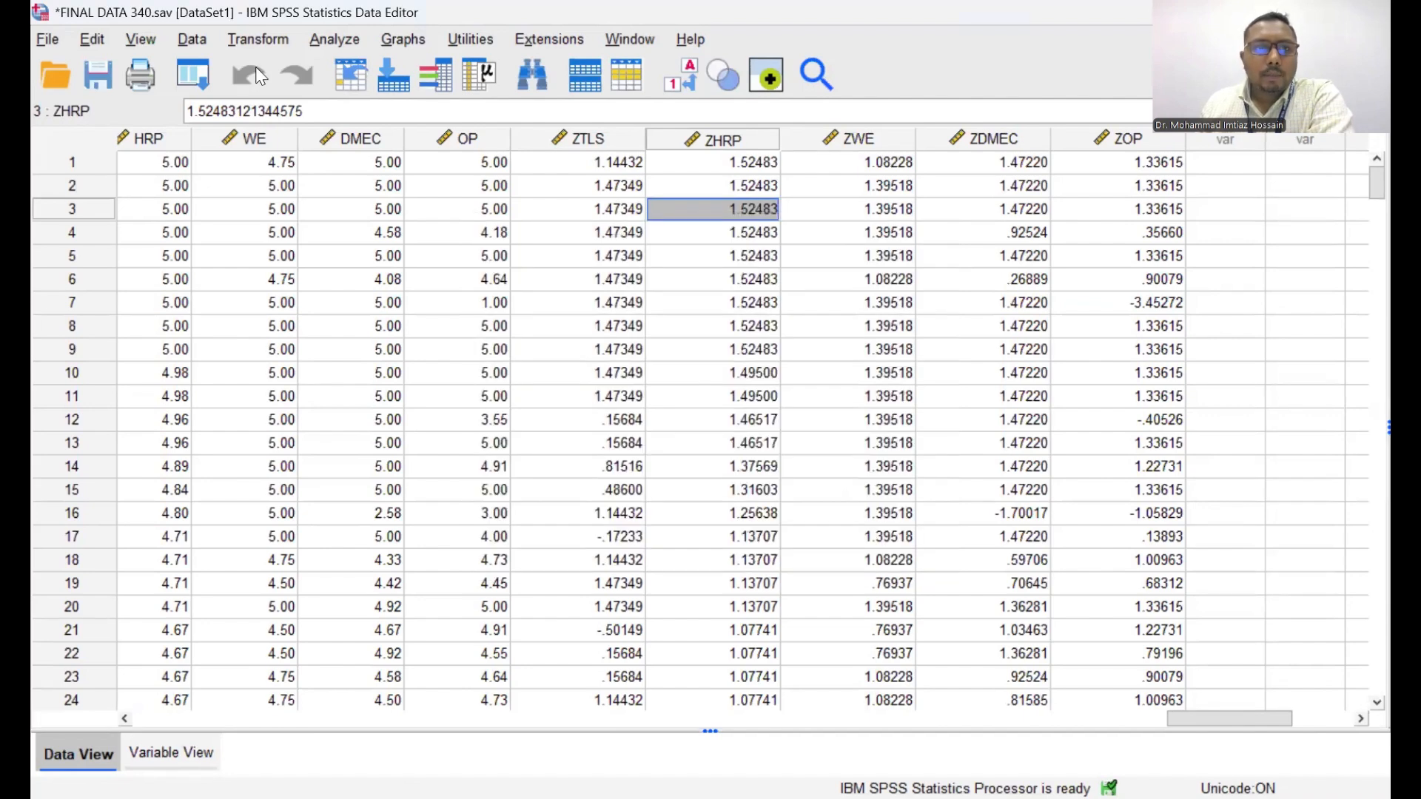
# Step: Run a two-tailed bivariate Pearson correlation on TLS, HRP, WE, DMEC and OP, excluding cases pairwise and flagging significant correlations
pyautogui.click(334, 40)
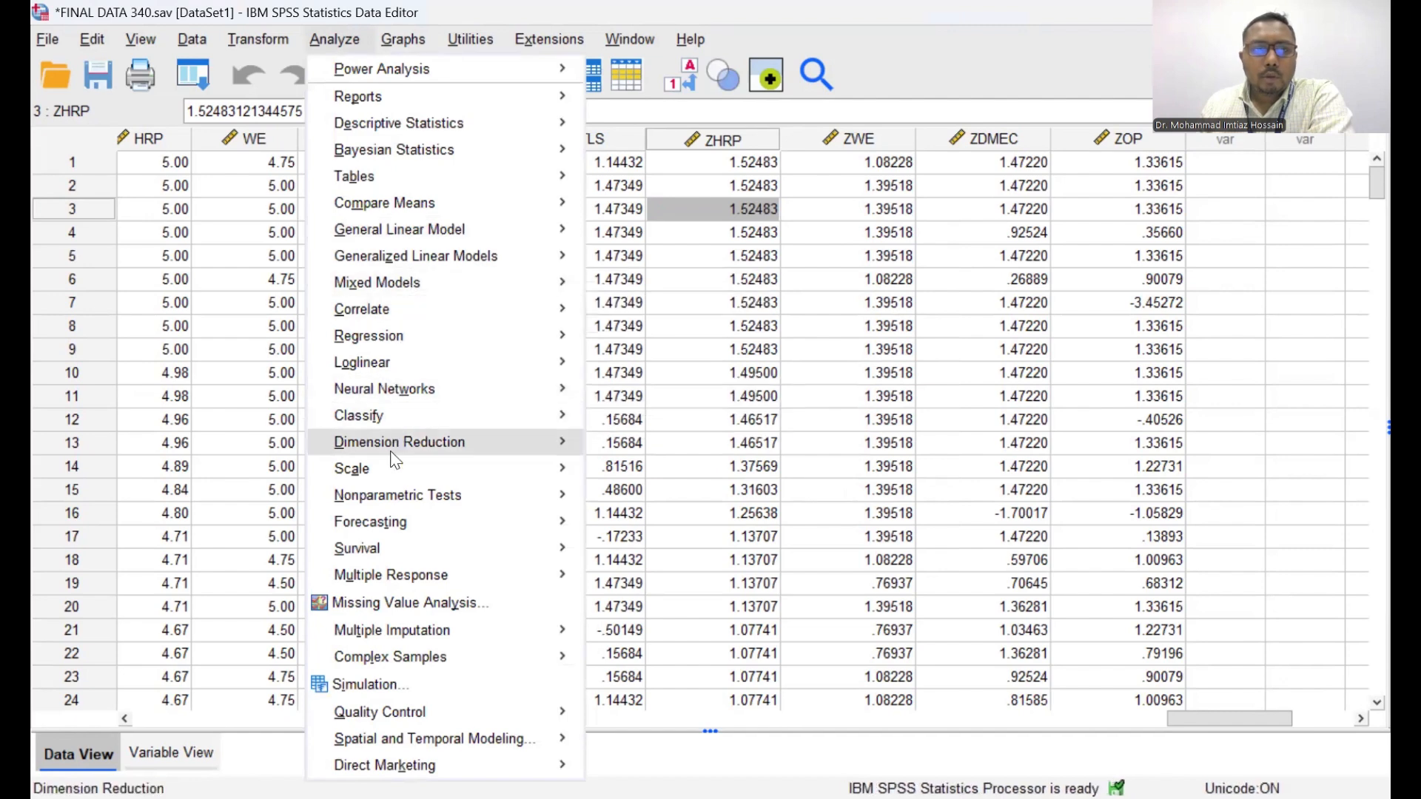
pyautogui.moveTo(390, 472)
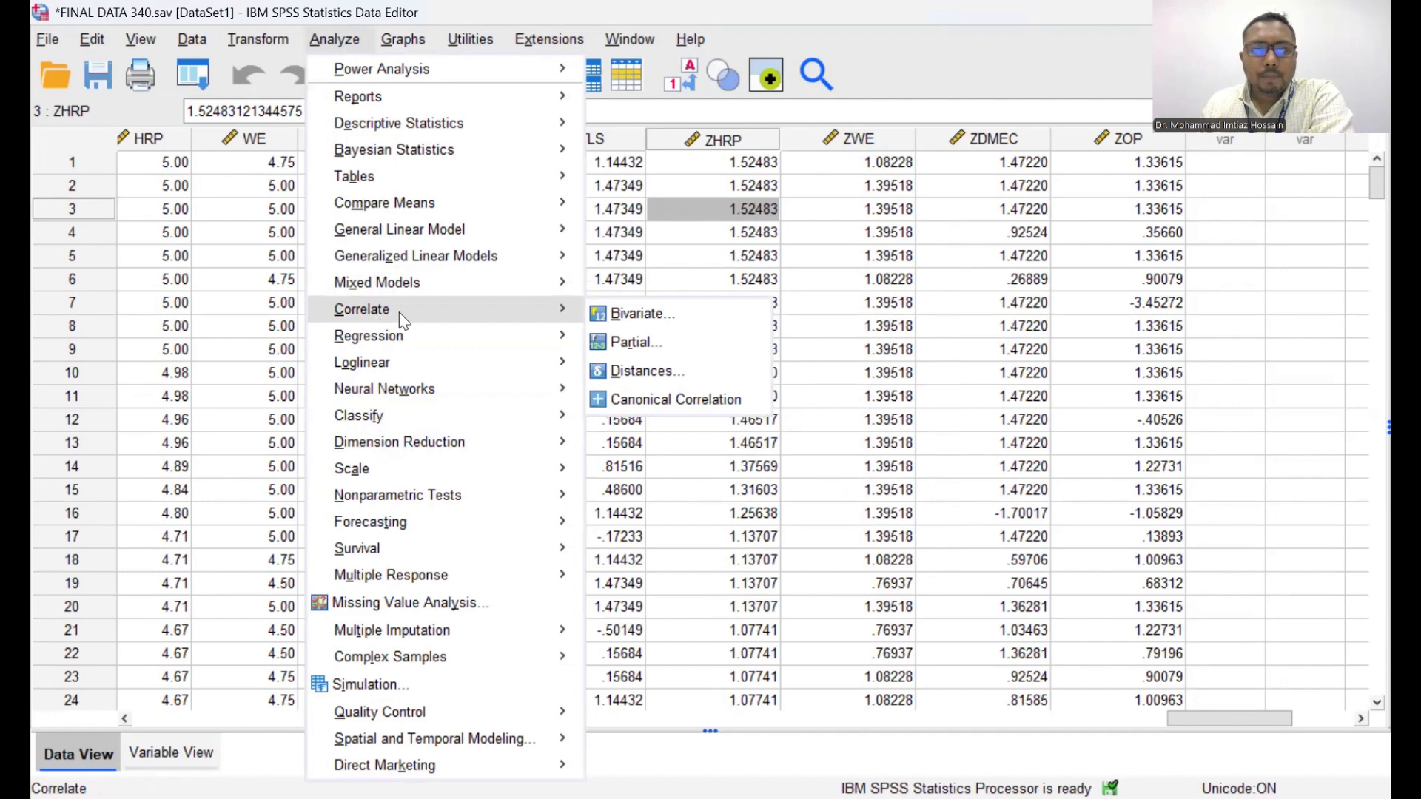
pyautogui.click(642, 317)
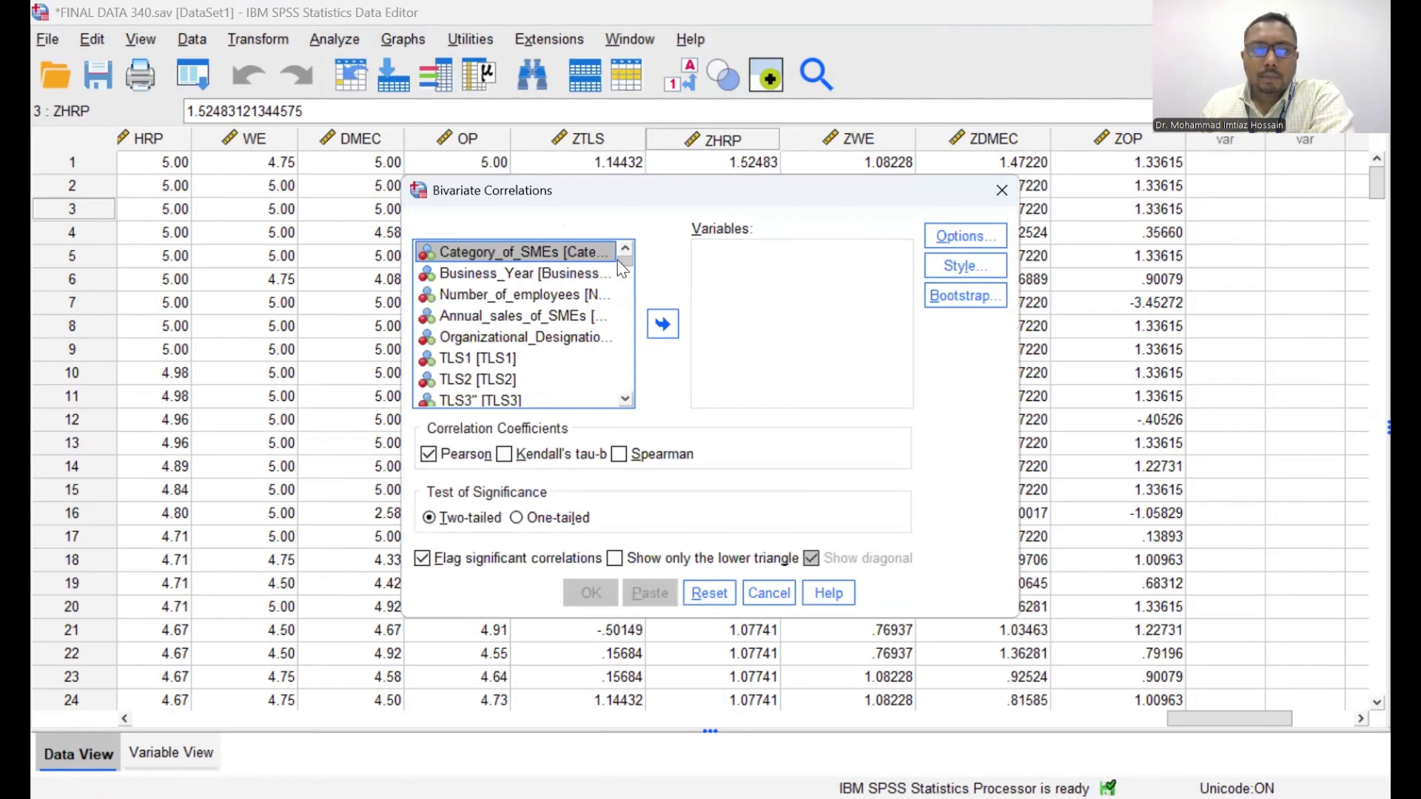
pyautogui.moveTo(618, 261); pyautogui.dragTo(624, 376)
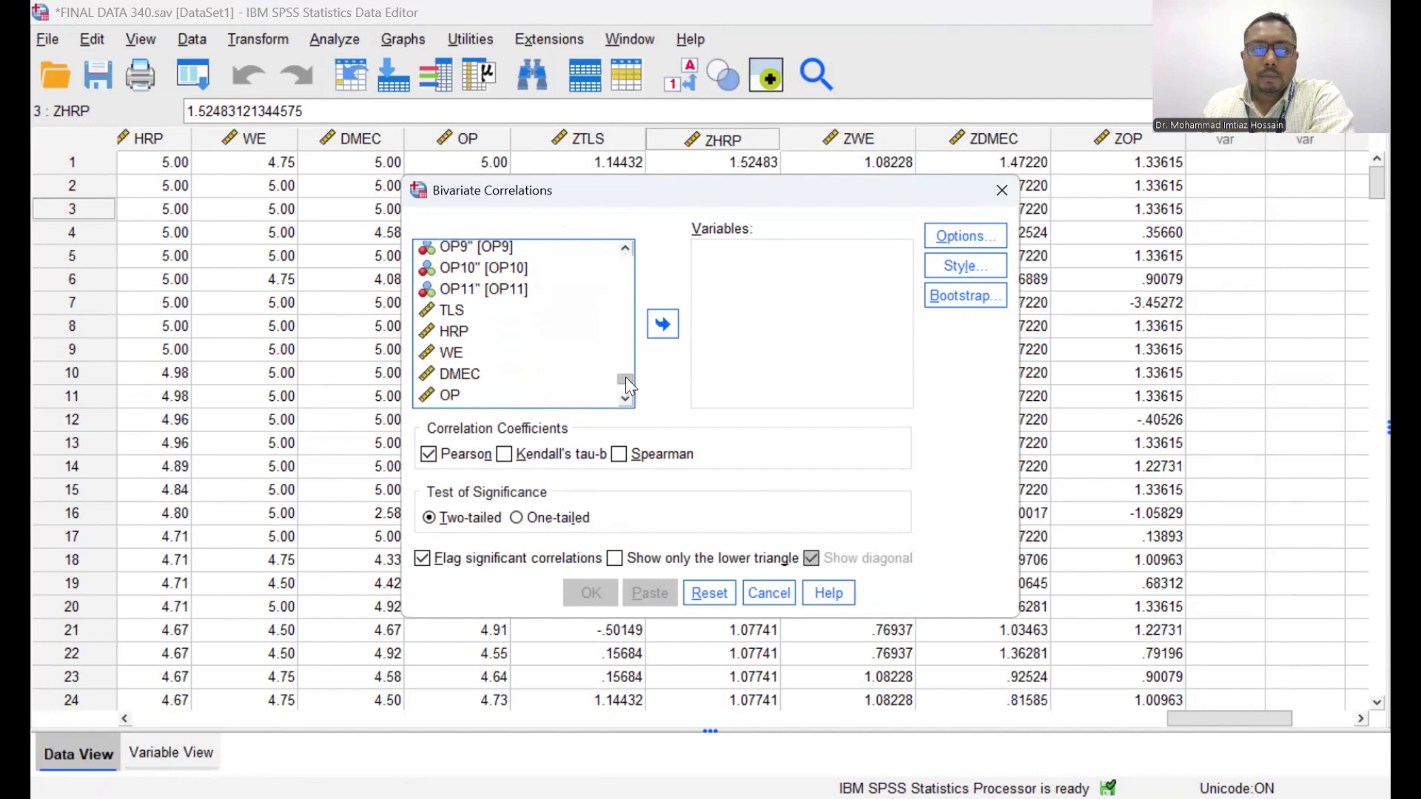
pyautogui.click(437, 312)
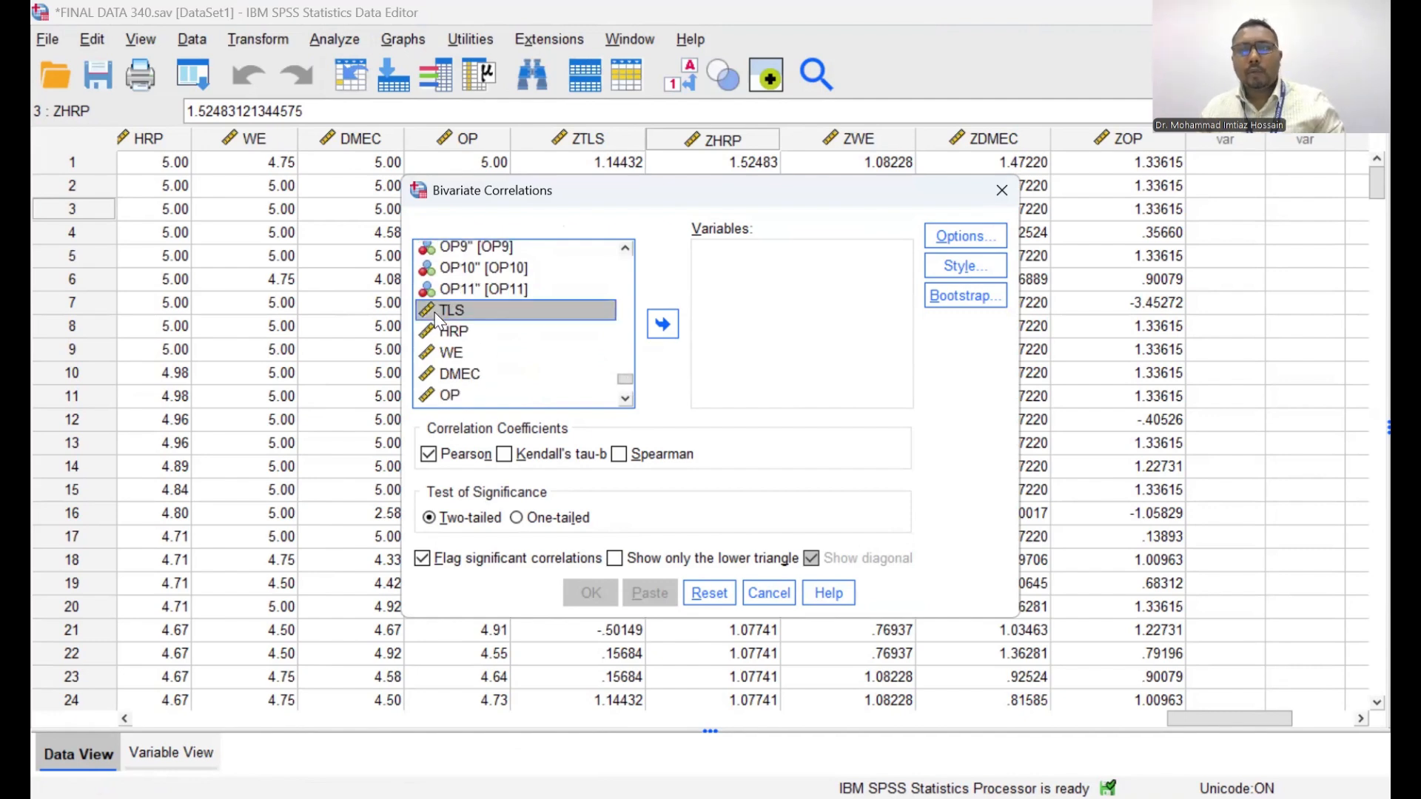
pyautogui.keyDown('shift'); pyautogui.click(479, 331); pyautogui.keyUp('shift')
pyautogui.keyDown('shift'); pyautogui.click(474, 353); pyautogui.keyUp('shift')
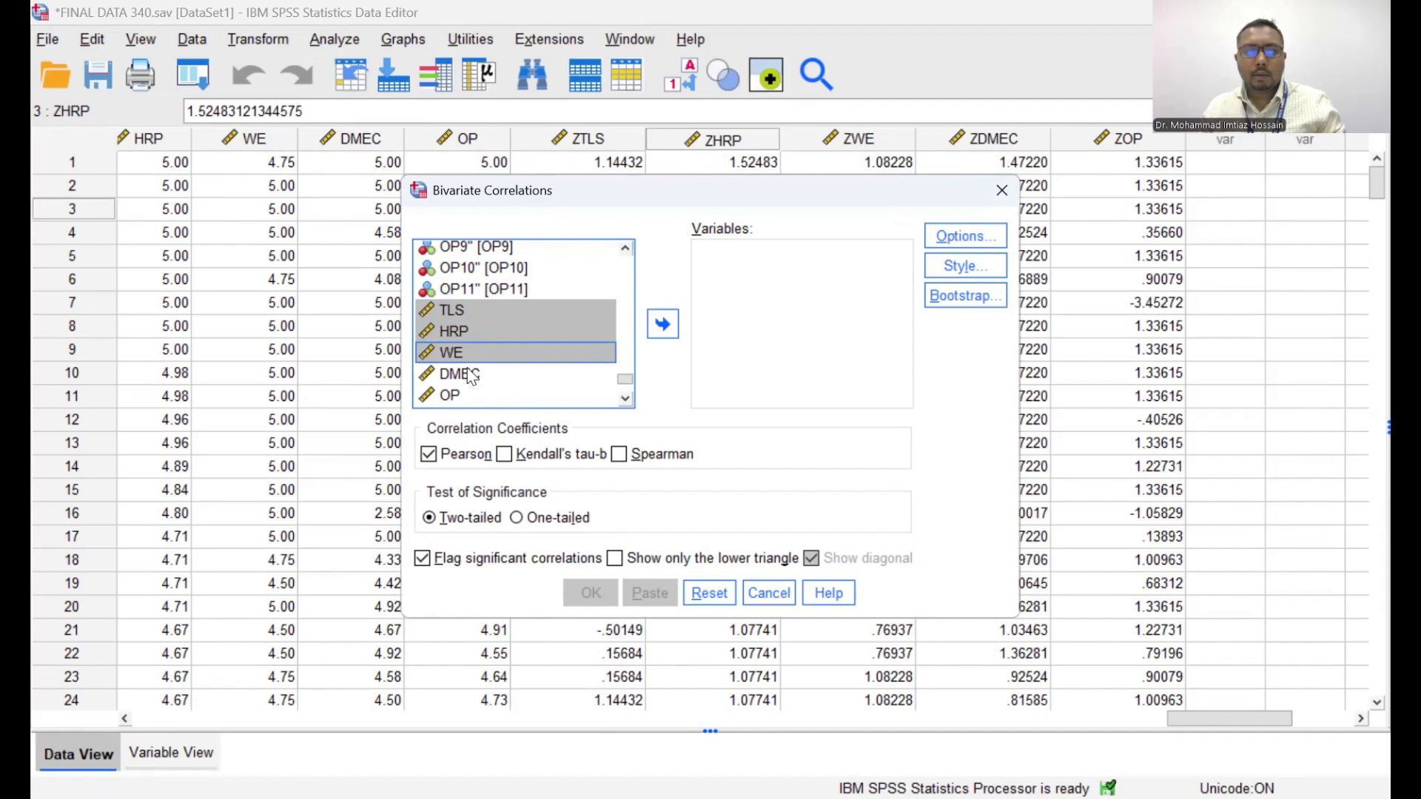
pyautogui.keyDown('shift'); pyautogui.click(471, 374); pyautogui.keyUp('shift')
pyautogui.keyDown('shift'); pyautogui.click(458, 396); pyautogui.keyUp('shift')
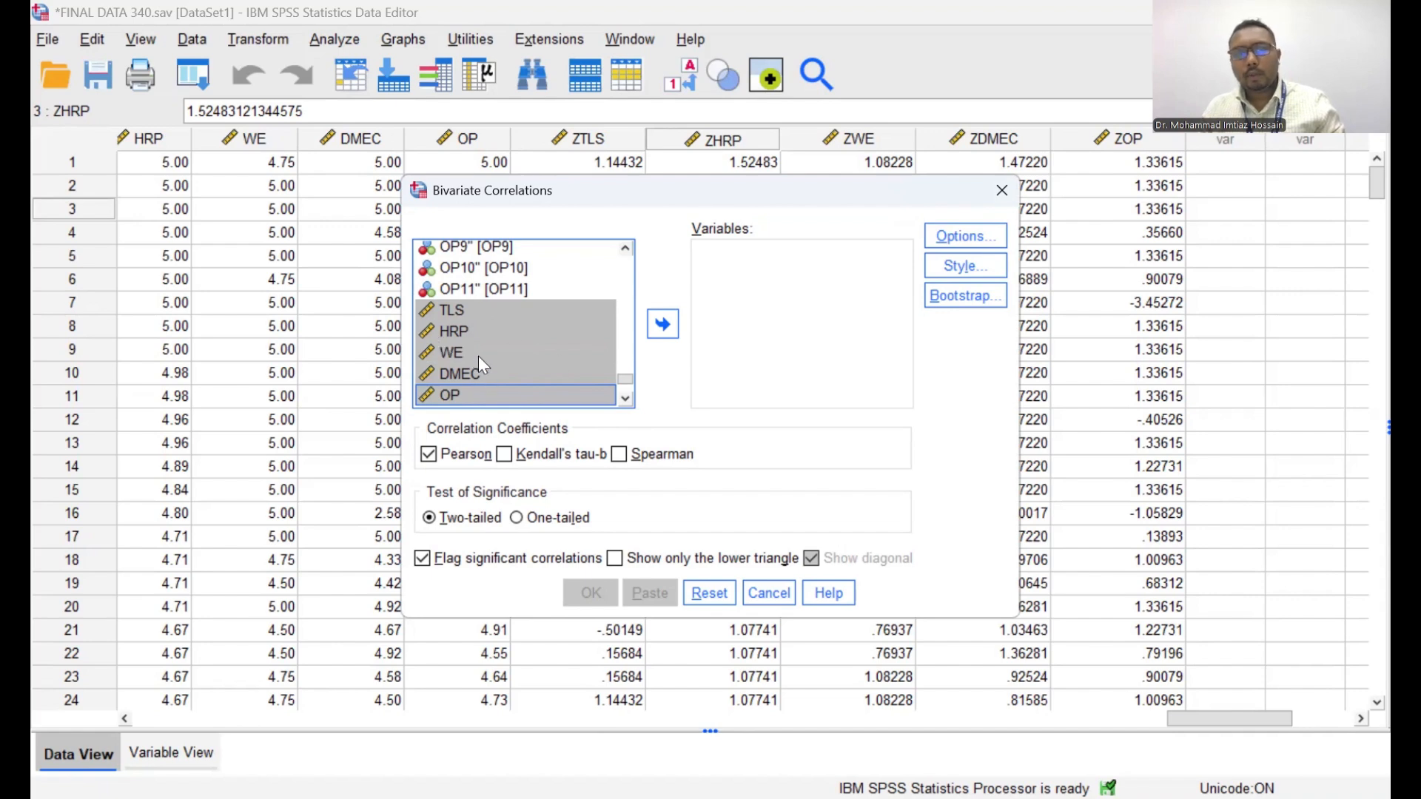
pyautogui.click(663, 323)
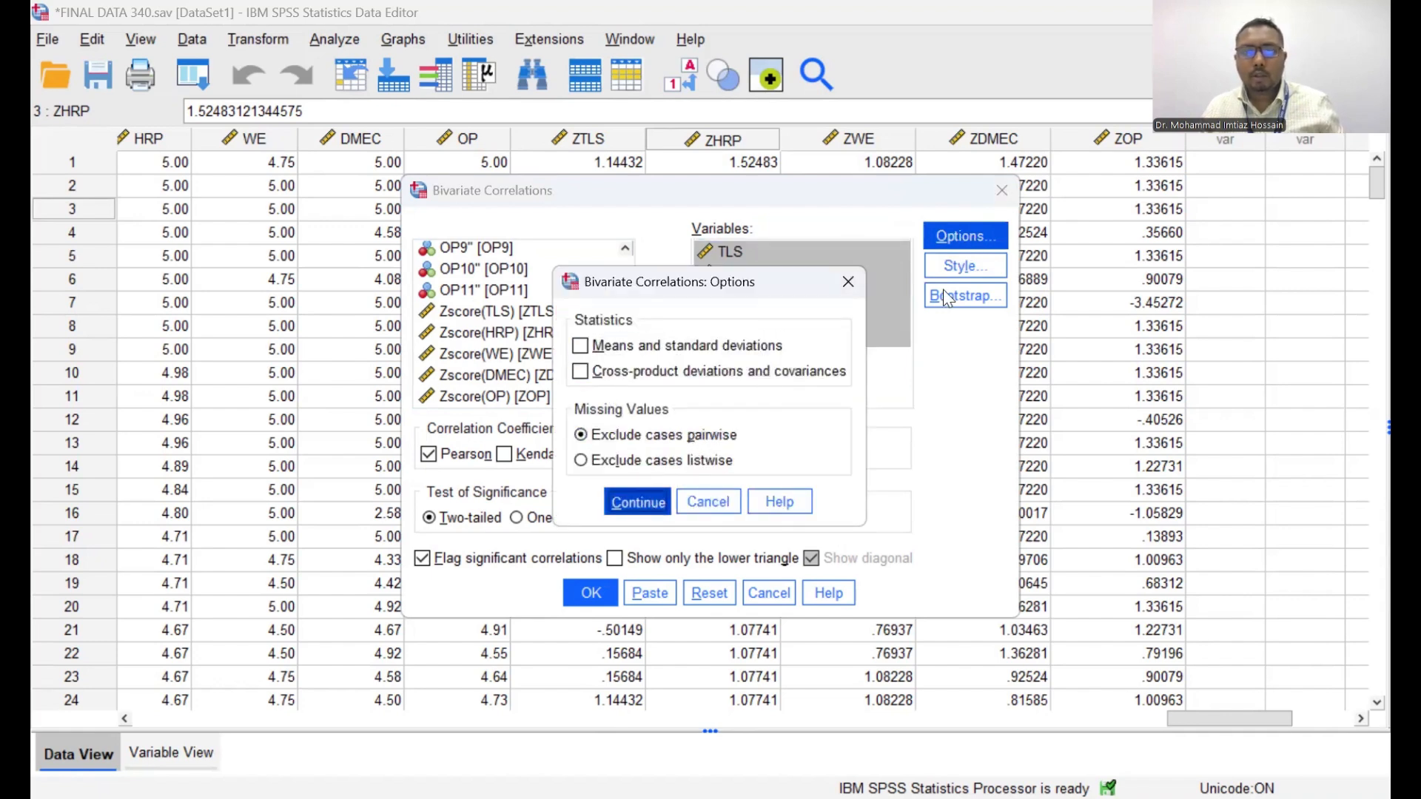
pyautogui.click(638, 502)
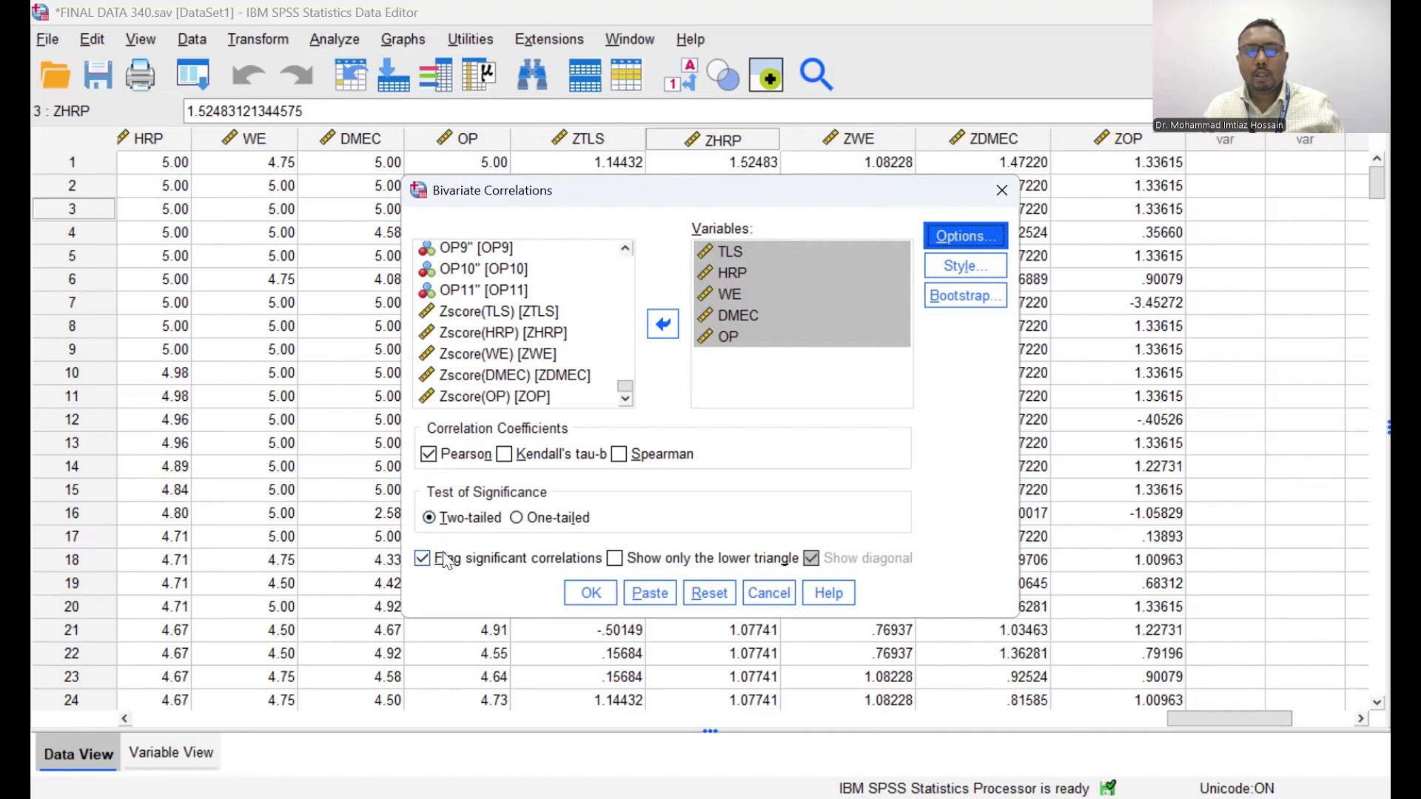
pyautogui.click(600, 595)
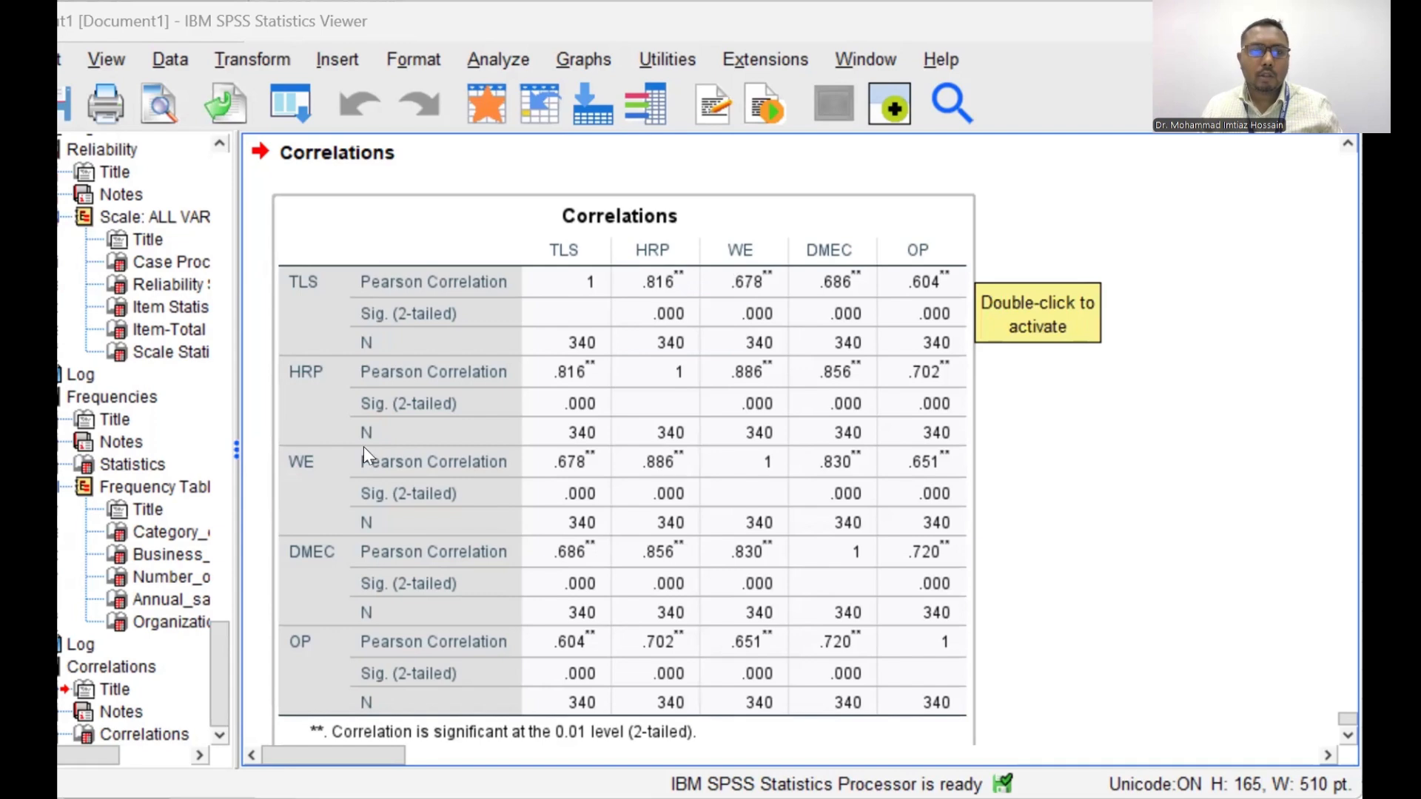
# Step: Copy the Correlations table in the output viewer and return to the data editor
pyautogui.rightClick(547, 326)
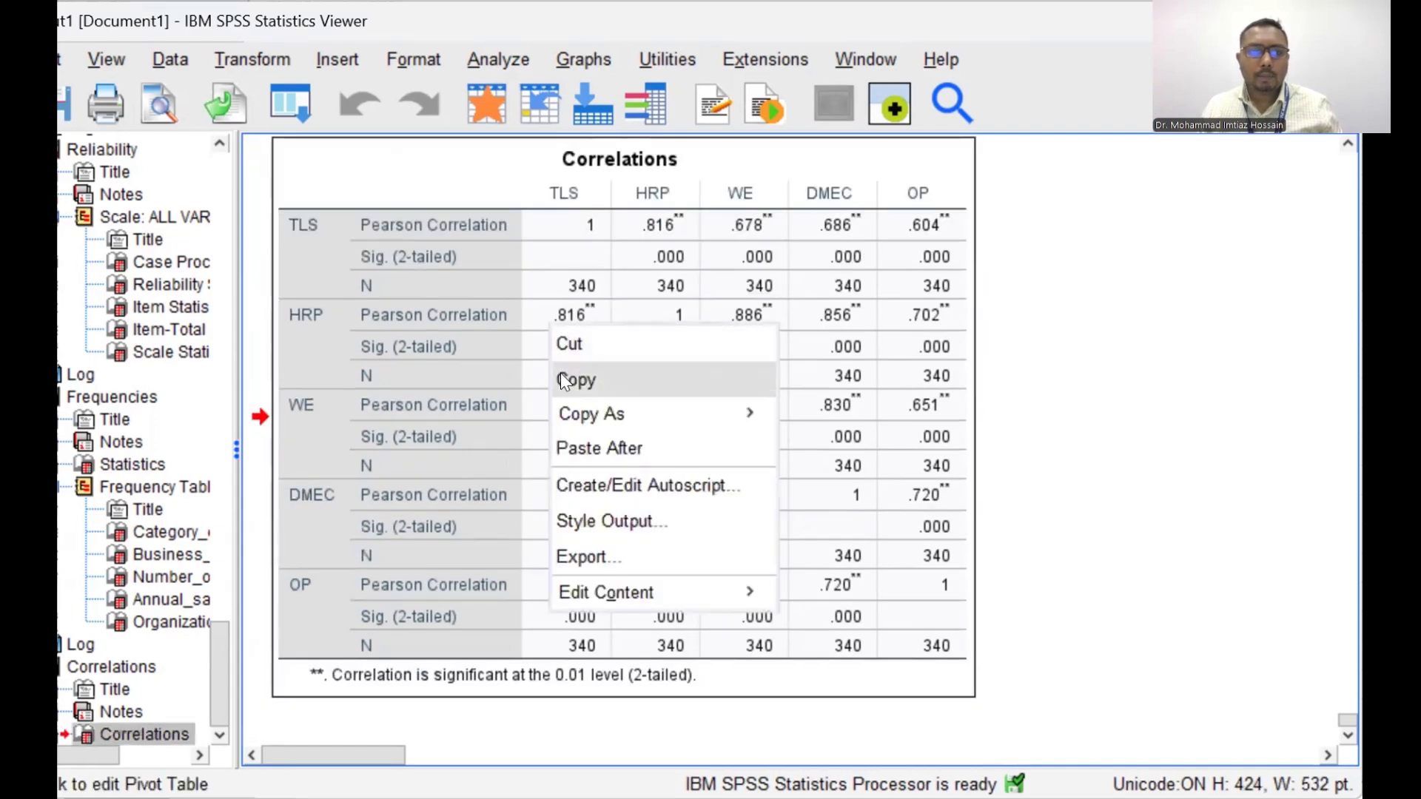
pyautogui.click(612, 381)
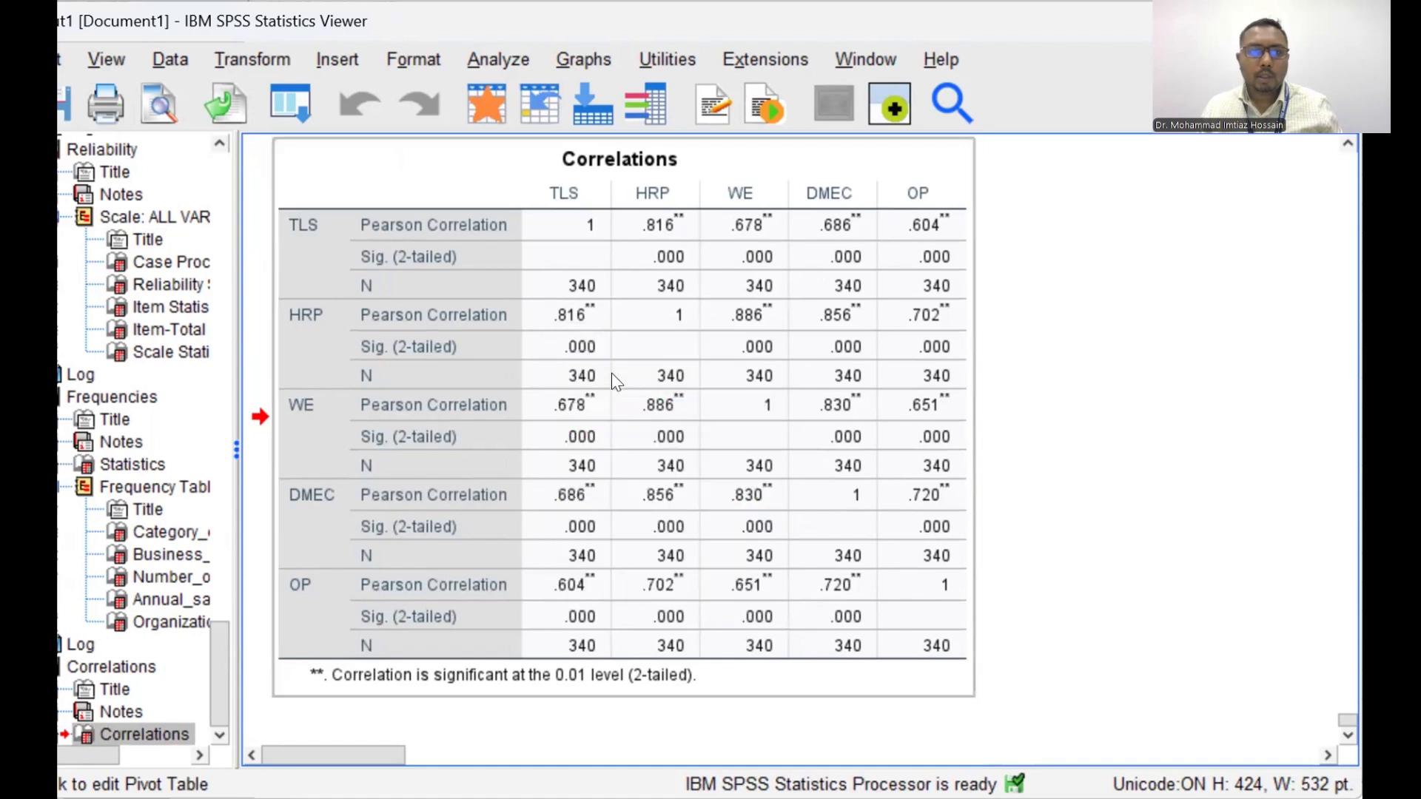
pyautogui.moveTo(529, 330); pyautogui.dragTo(1019, 306)
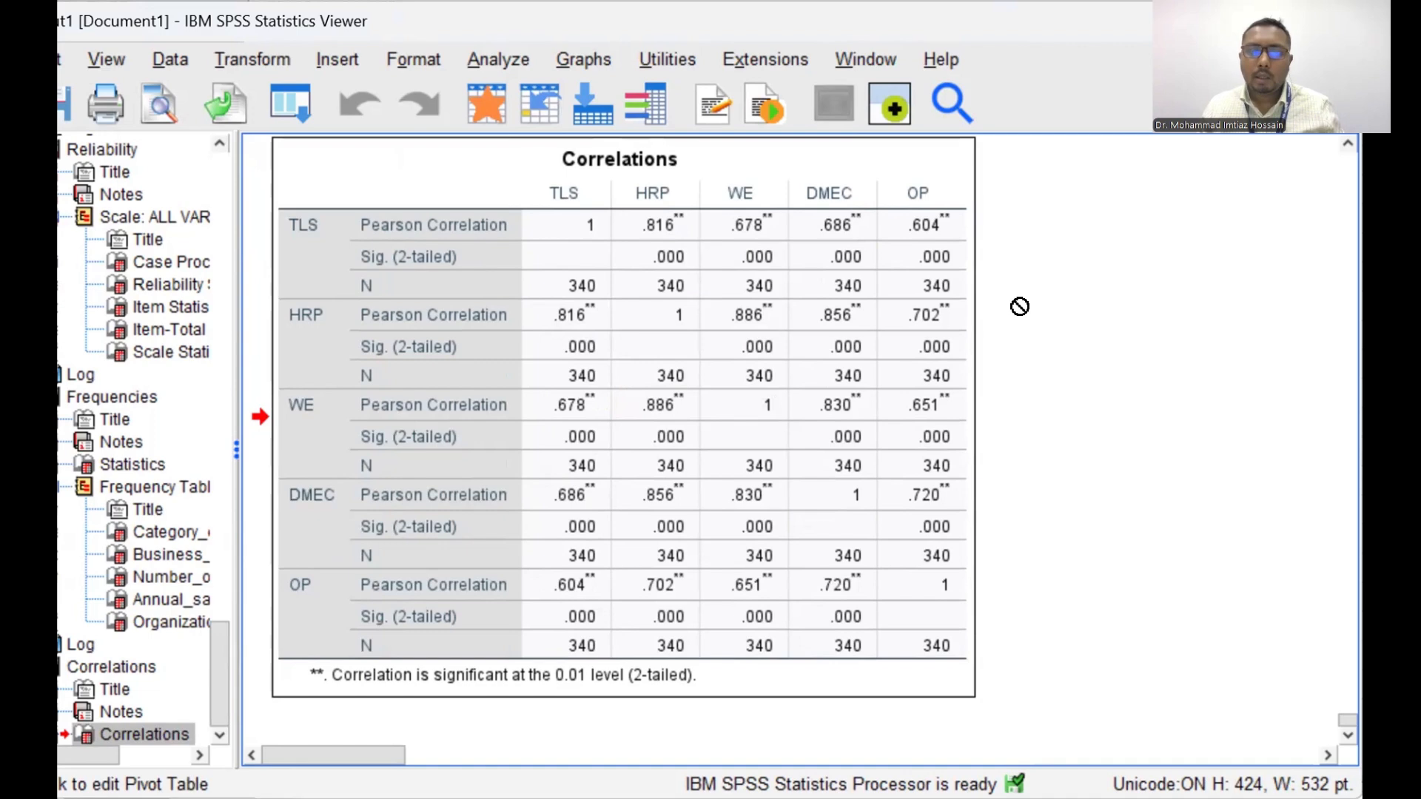
pyautogui.moveTo(1020, 306); pyautogui.dragTo(1020, 306)
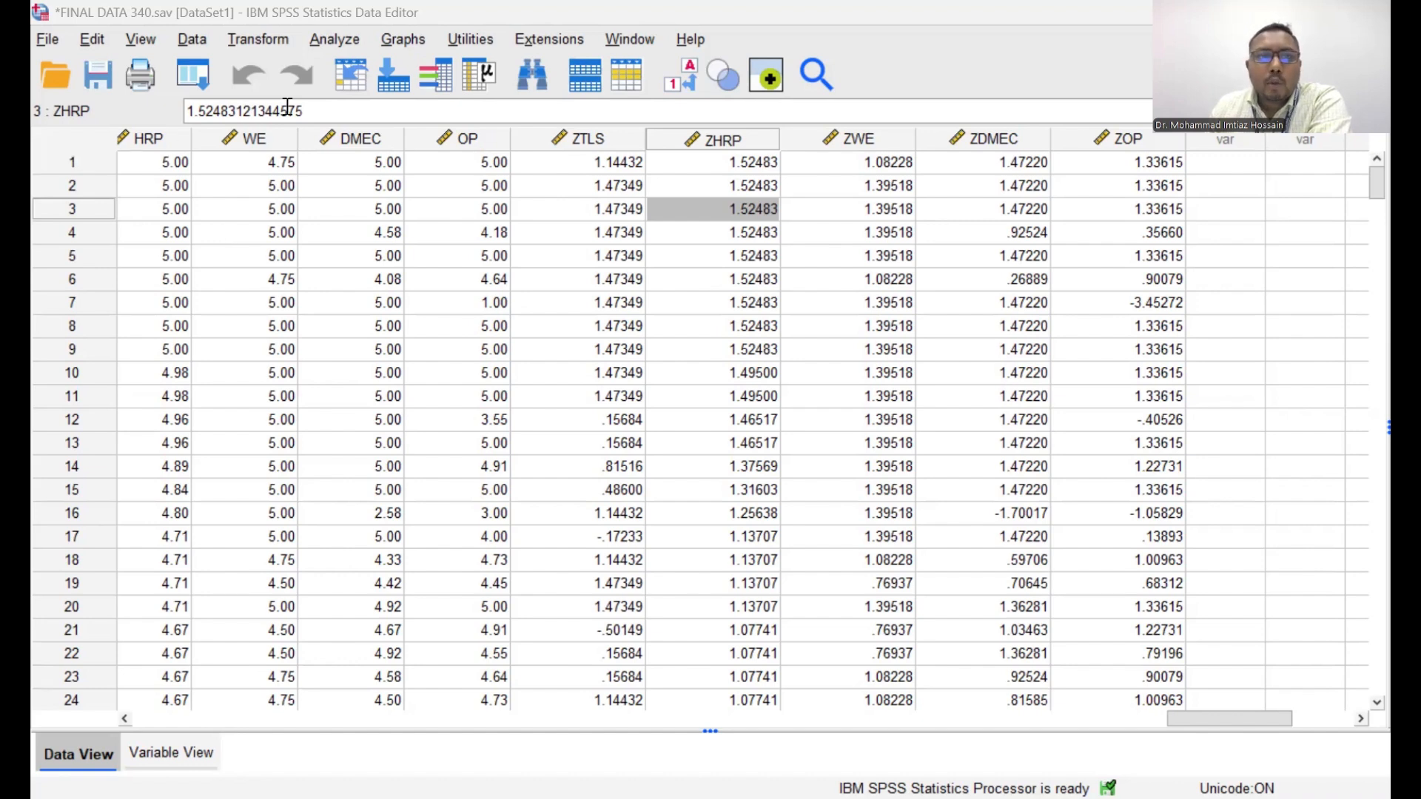
# Step: Start a linear regression and assign OP as the dependent variable
pyautogui.click(326, 41)
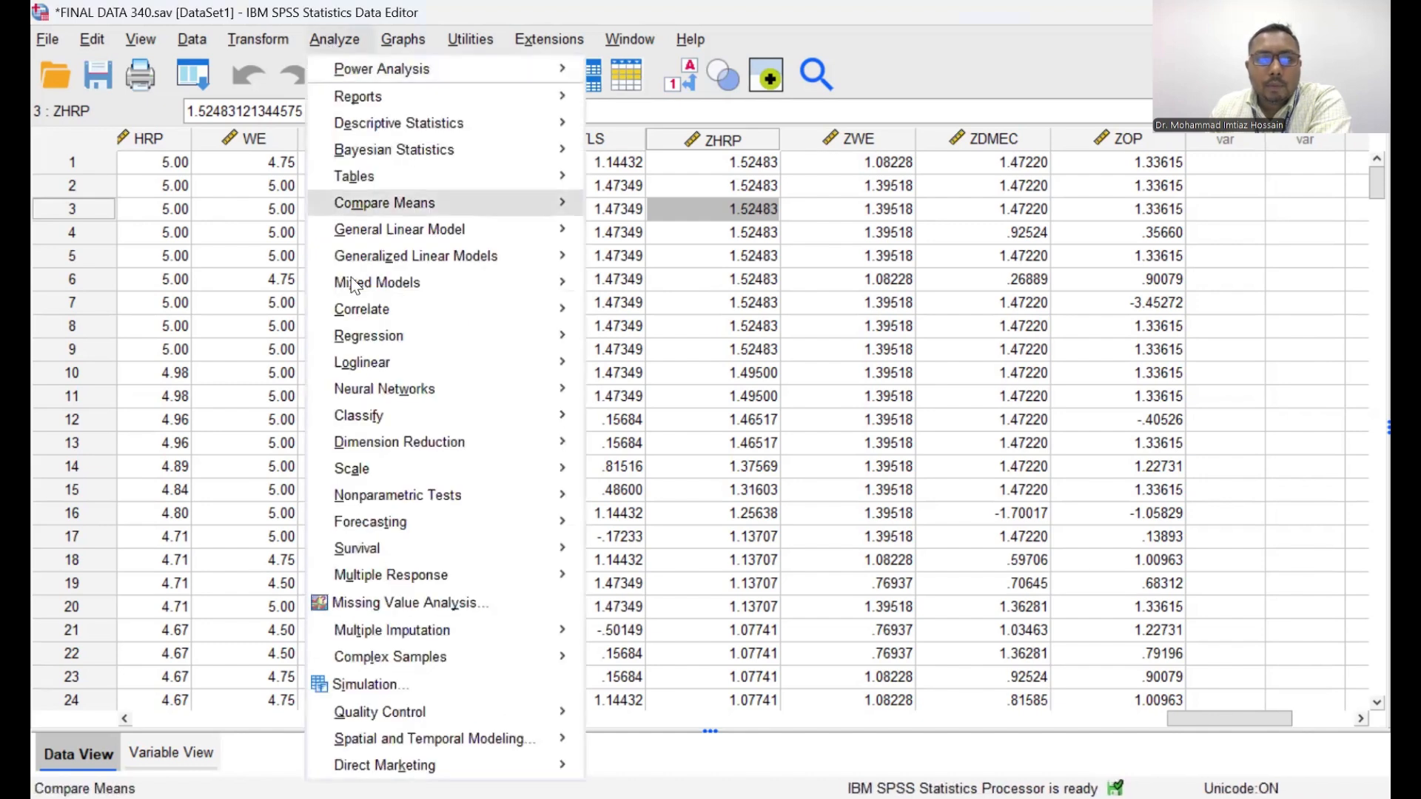
pyautogui.moveTo(407, 427)
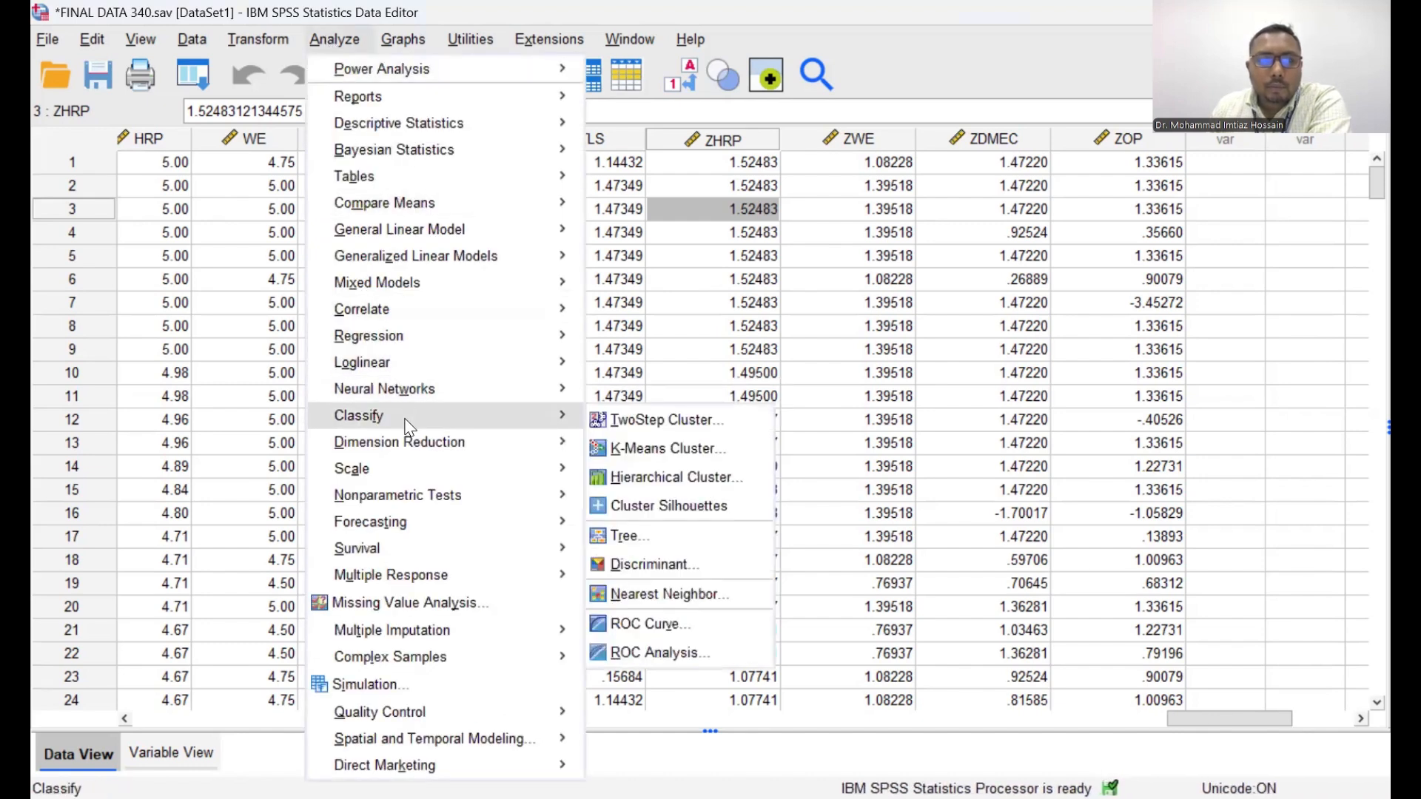
pyautogui.moveTo(399, 341)
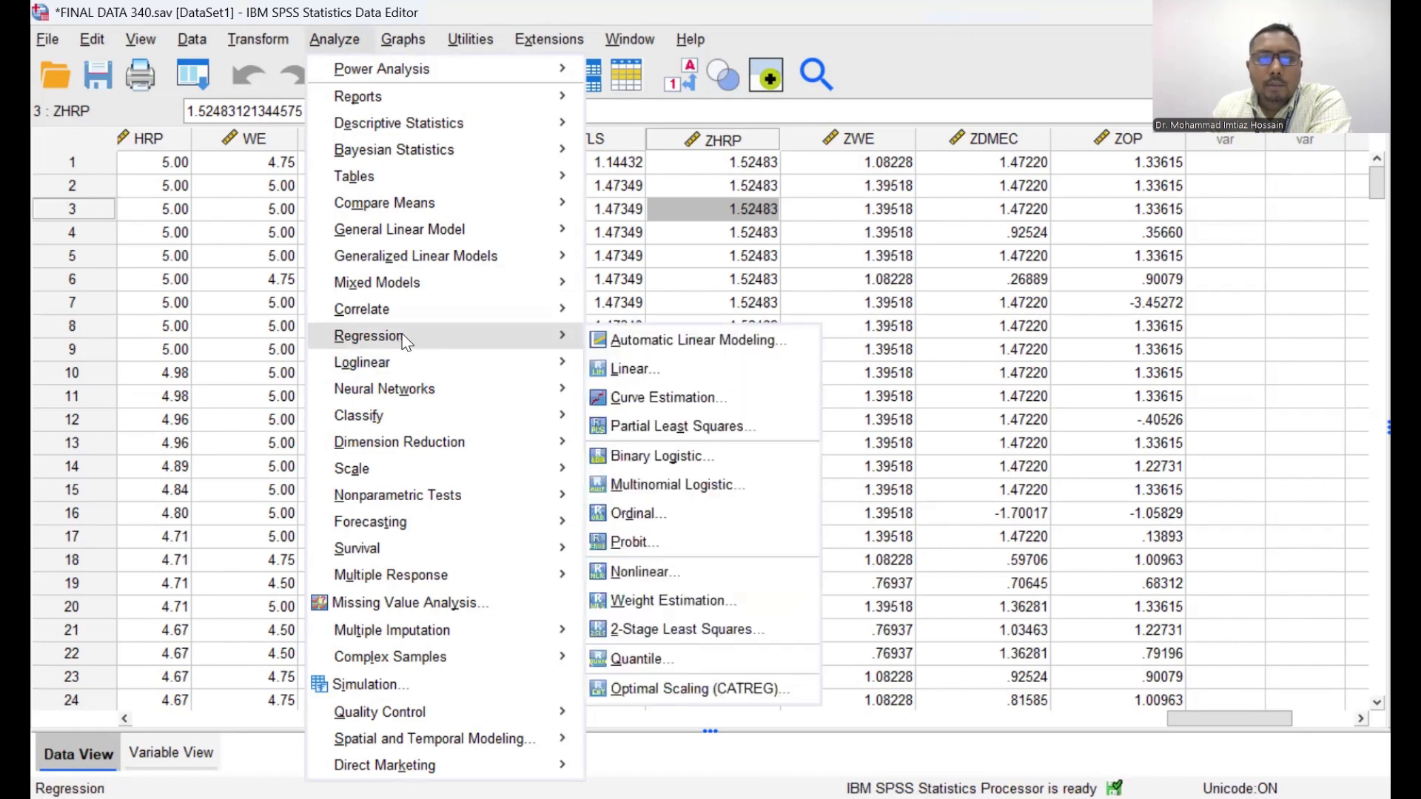
pyautogui.click(618, 369)
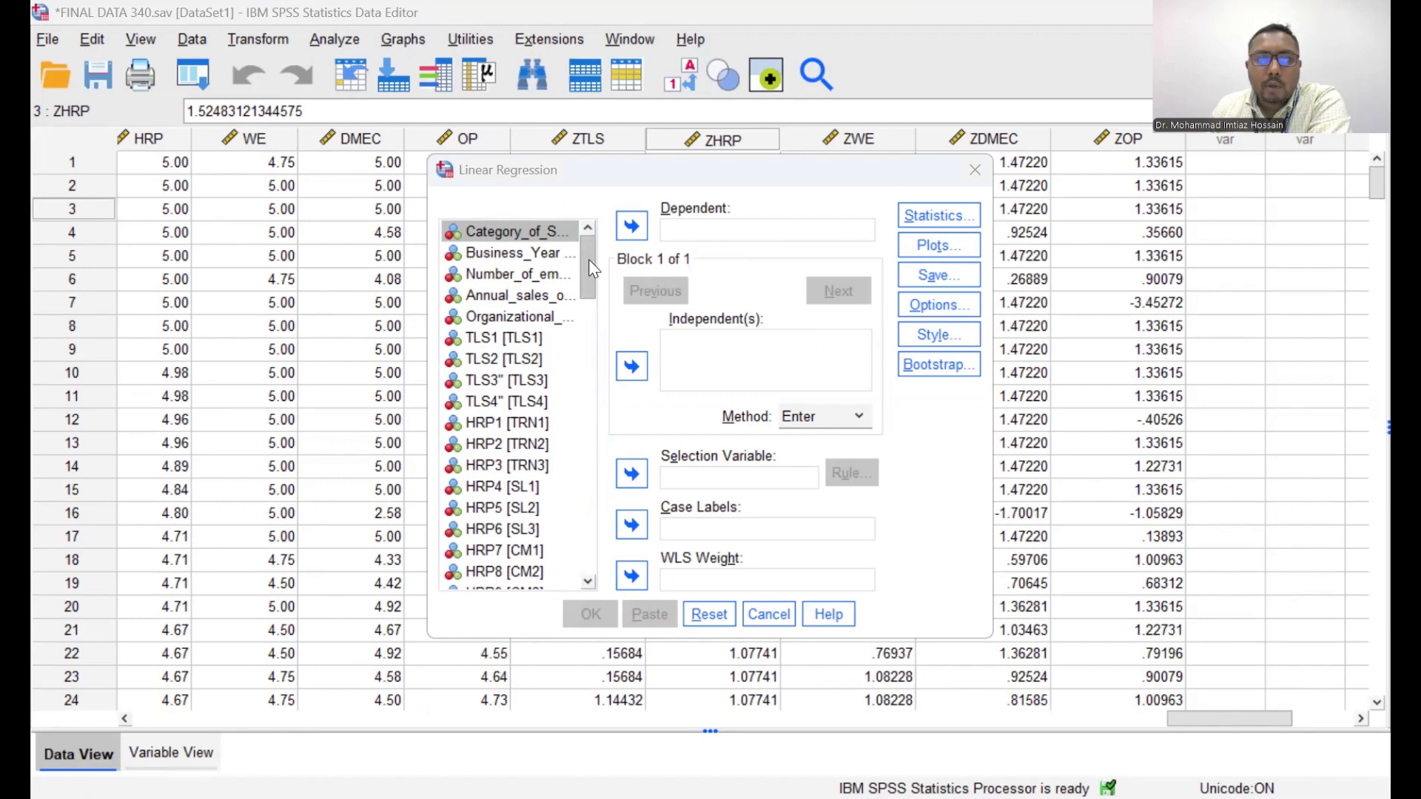
pyautogui.moveTo(589, 259); pyautogui.dragTo(581, 543)
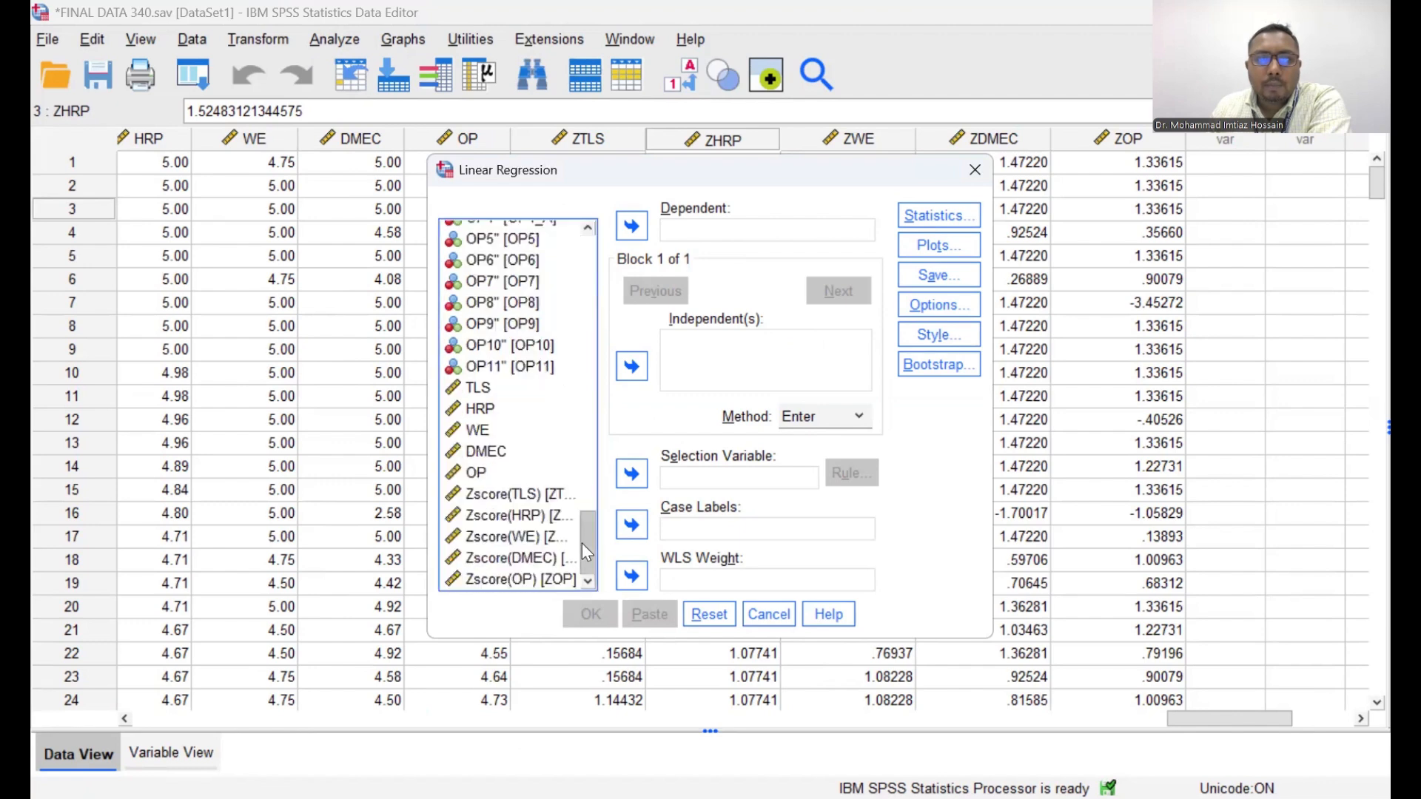
pyautogui.click(474, 473)
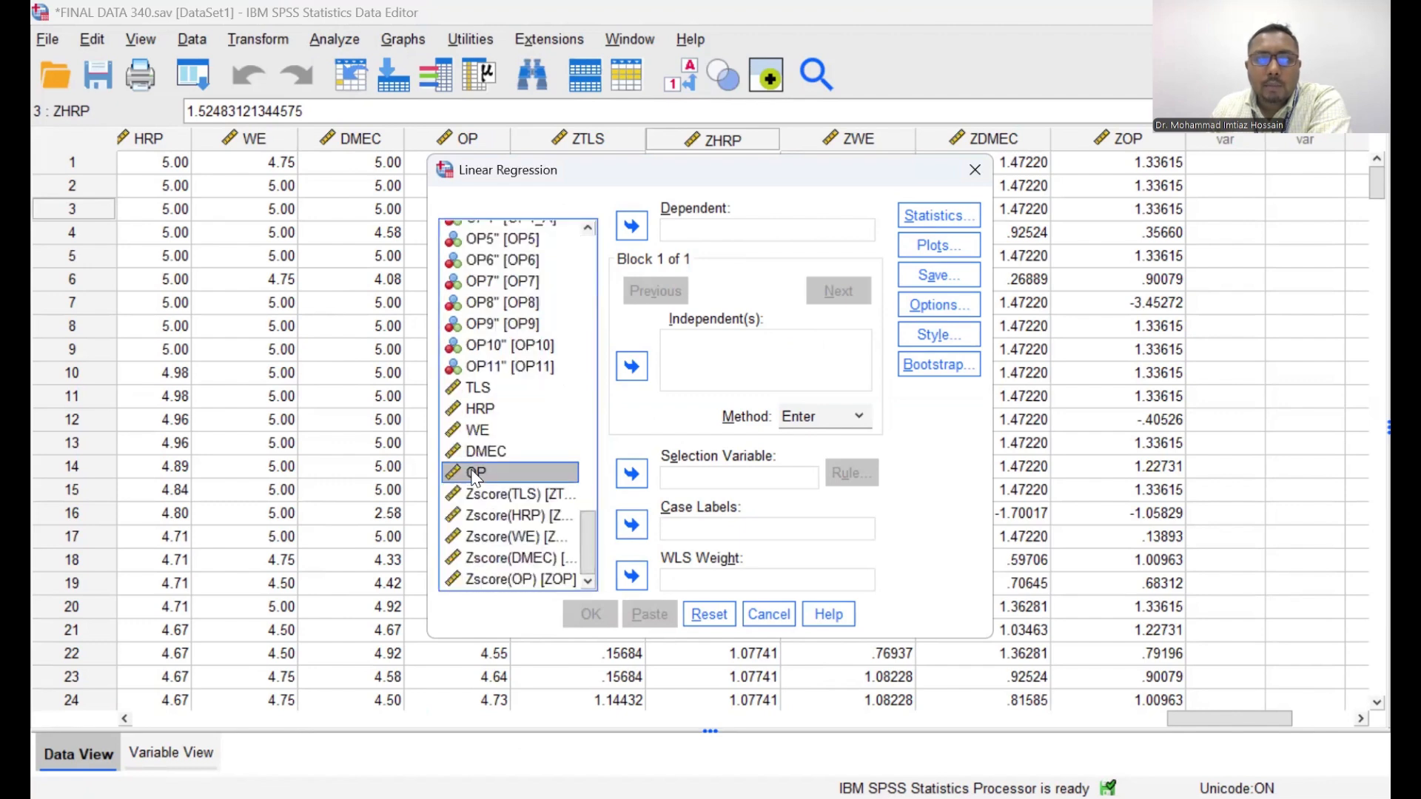
pyautogui.click(634, 230)
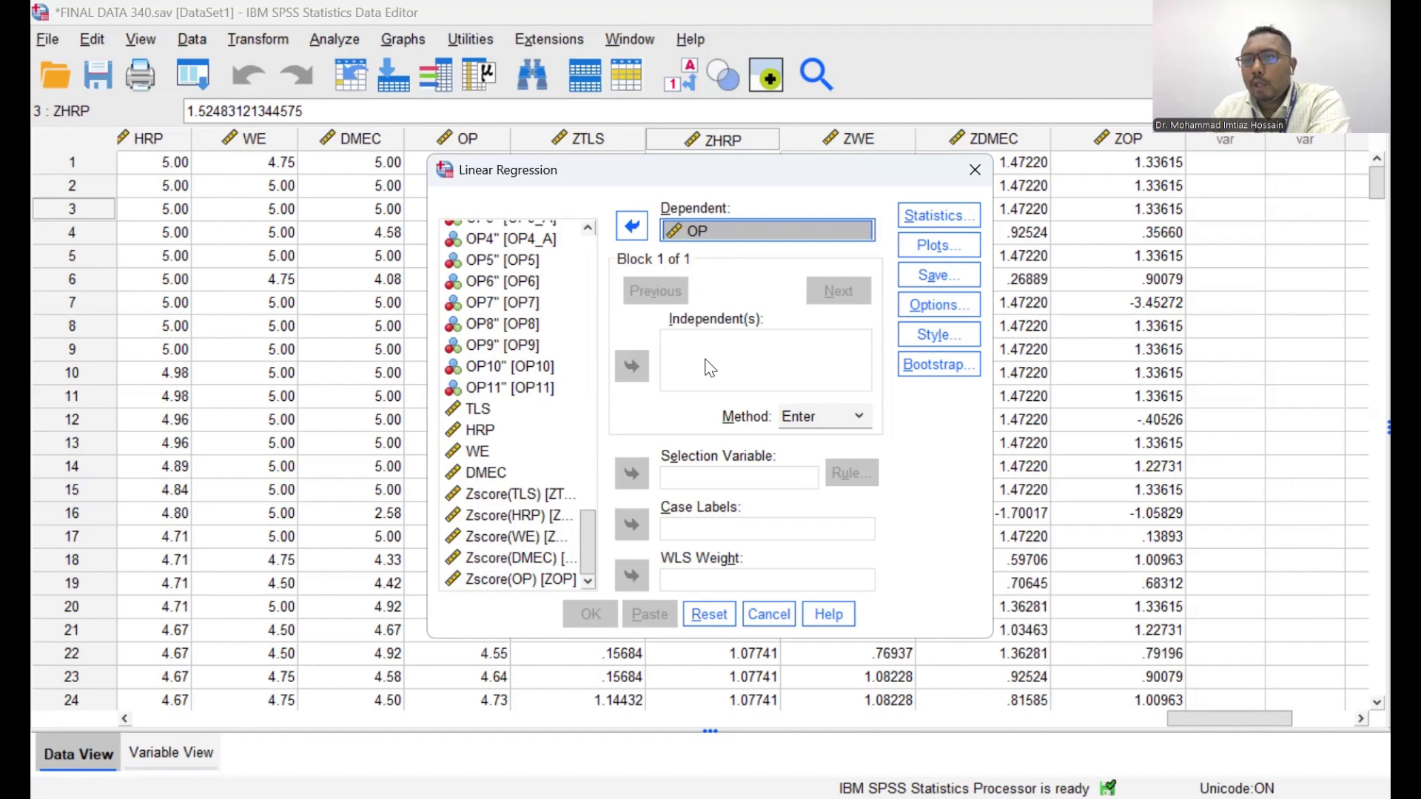
# Step: Add TLS and HRP as the independent variables of the linear regression
pyautogui.click(493, 412)
pyautogui.click(632, 368)
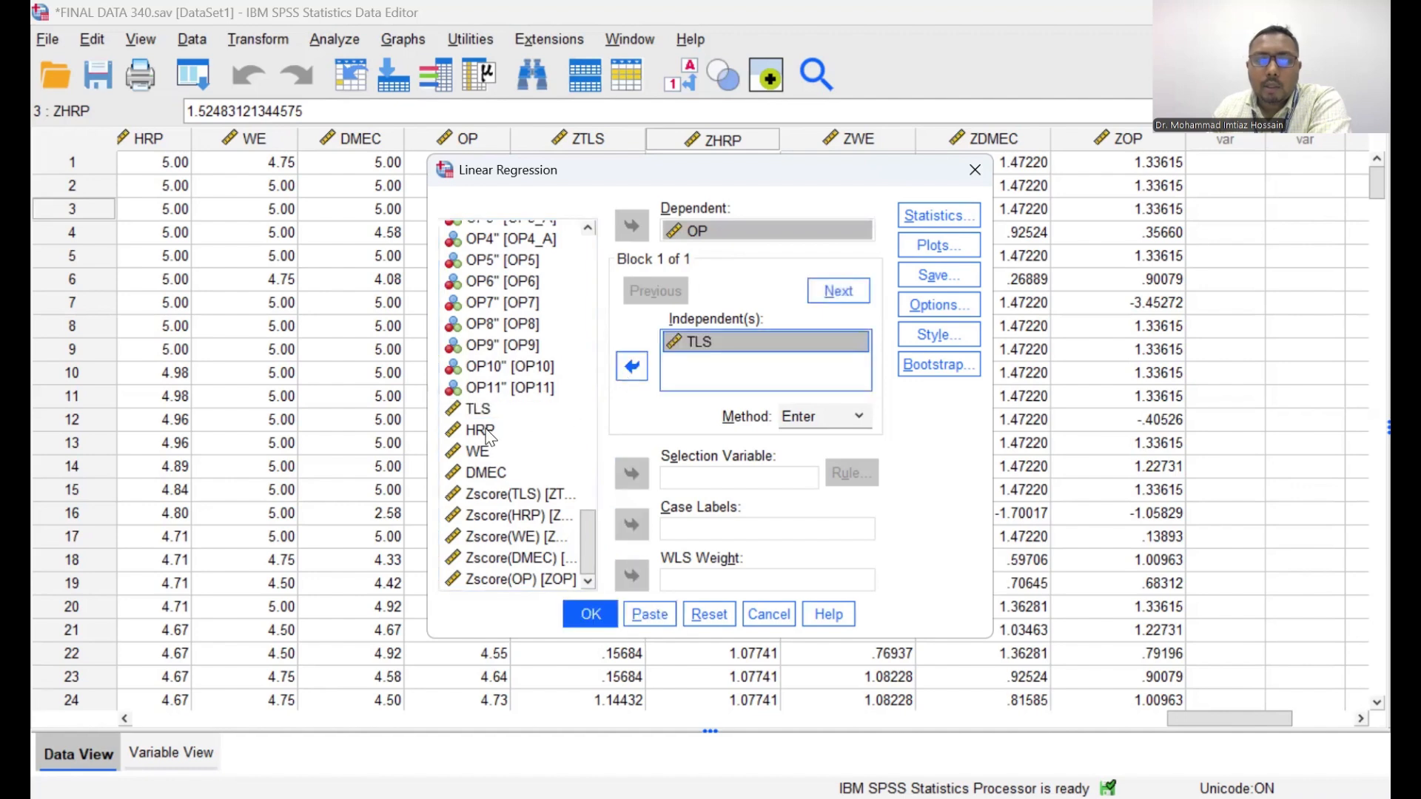
pyautogui.click(632, 368)
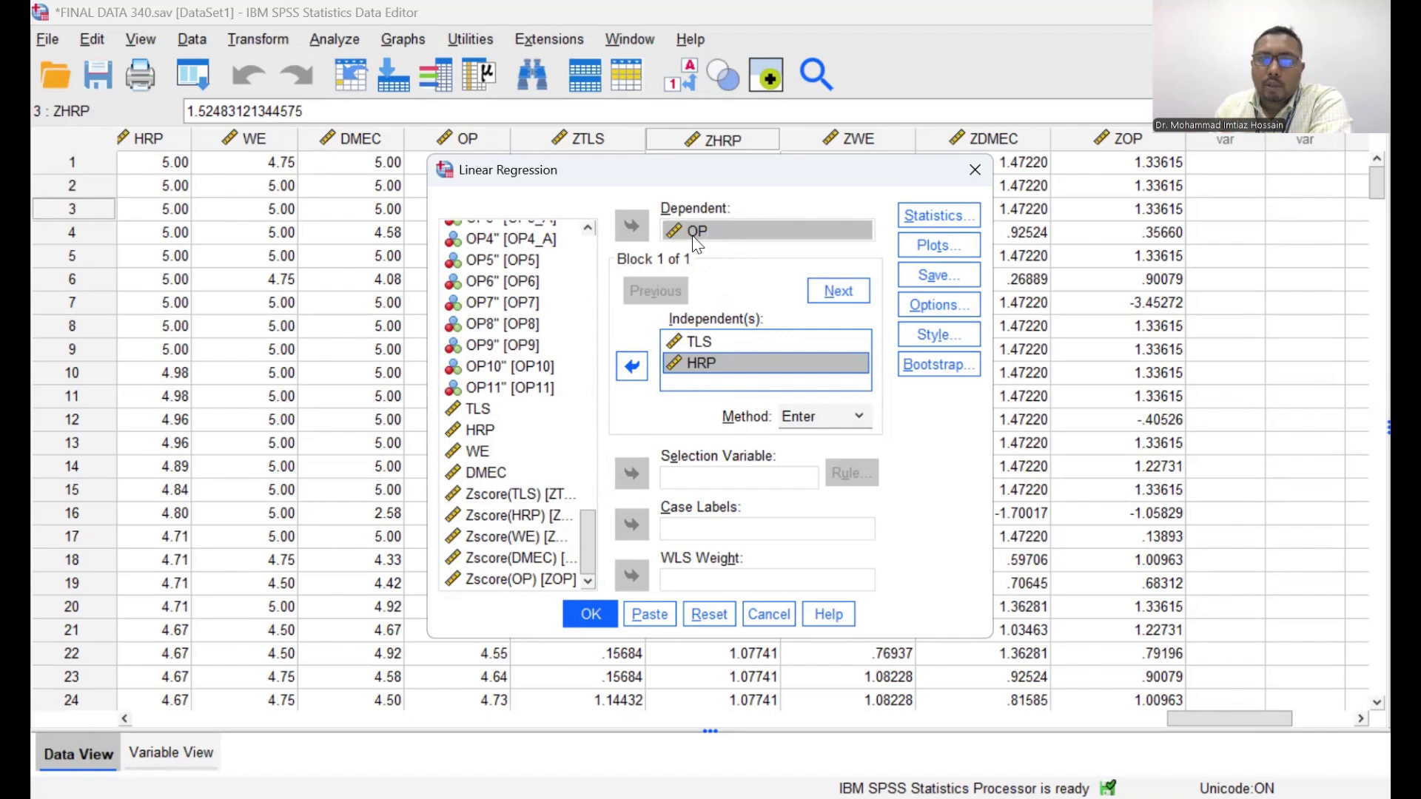
# Step: Include R squared change, collinearity diagnostics, 95% confidence intervals and the Durbin-Watson test in the regression statistics
pyautogui.click(931, 218)
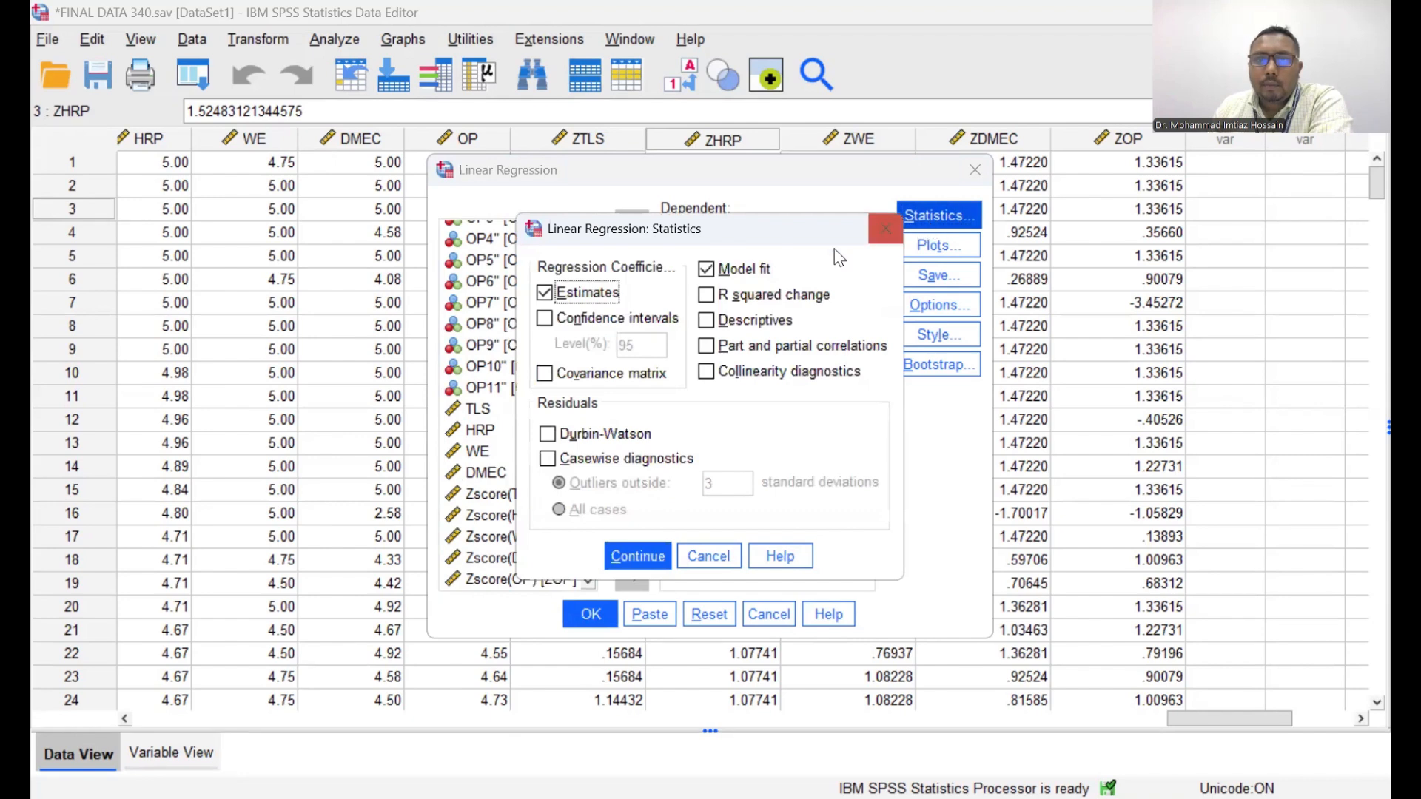
pyautogui.click(707, 296)
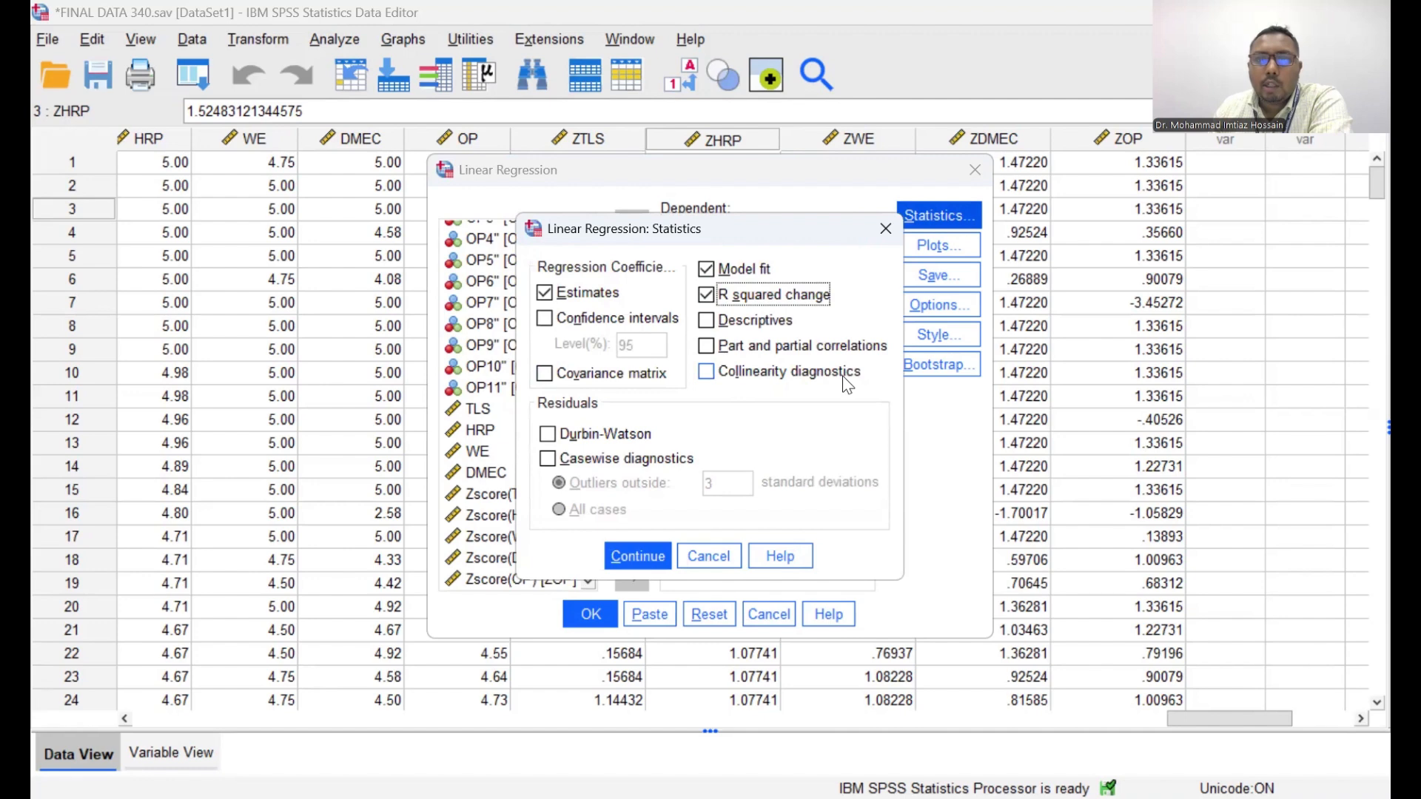
pyautogui.click(708, 372)
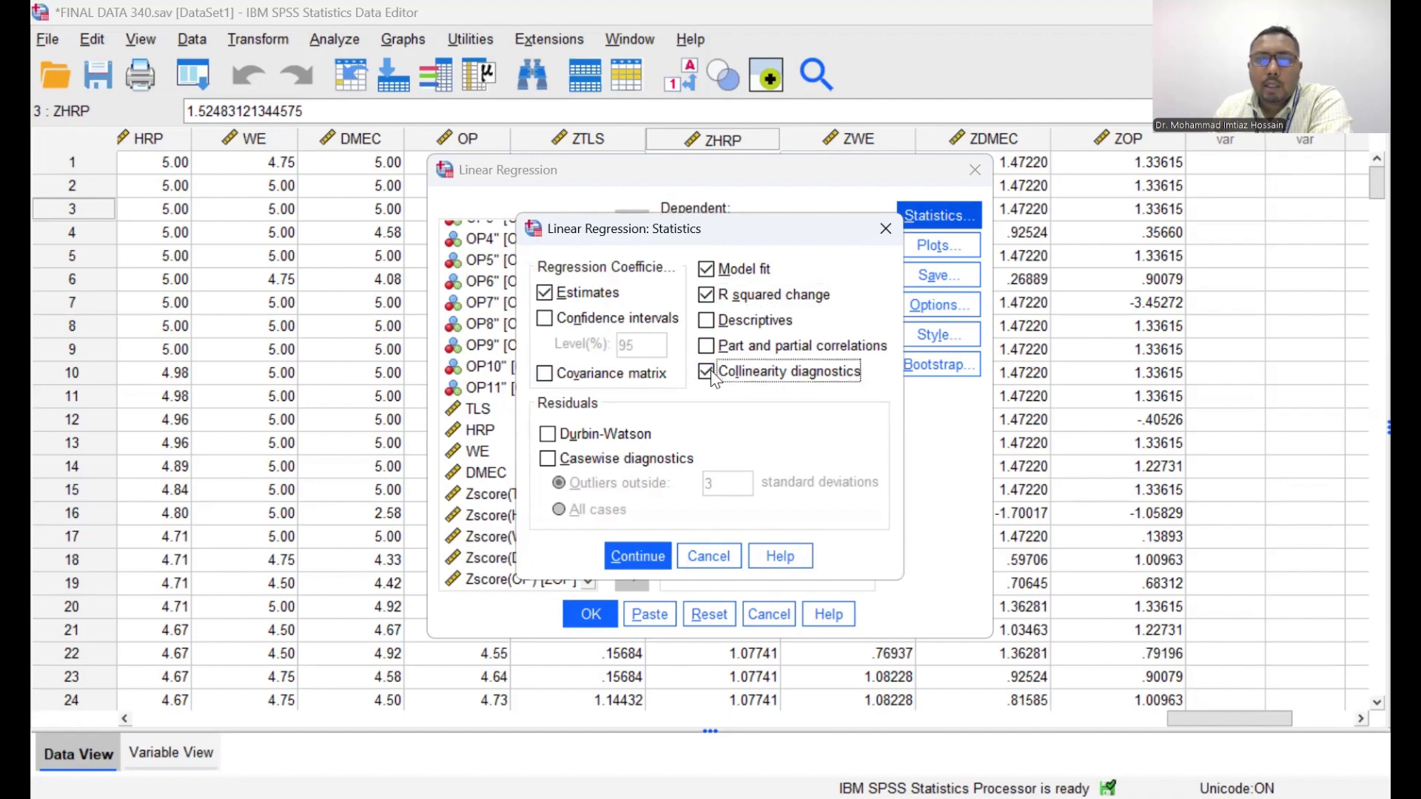
pyautogui.click(545, 319)
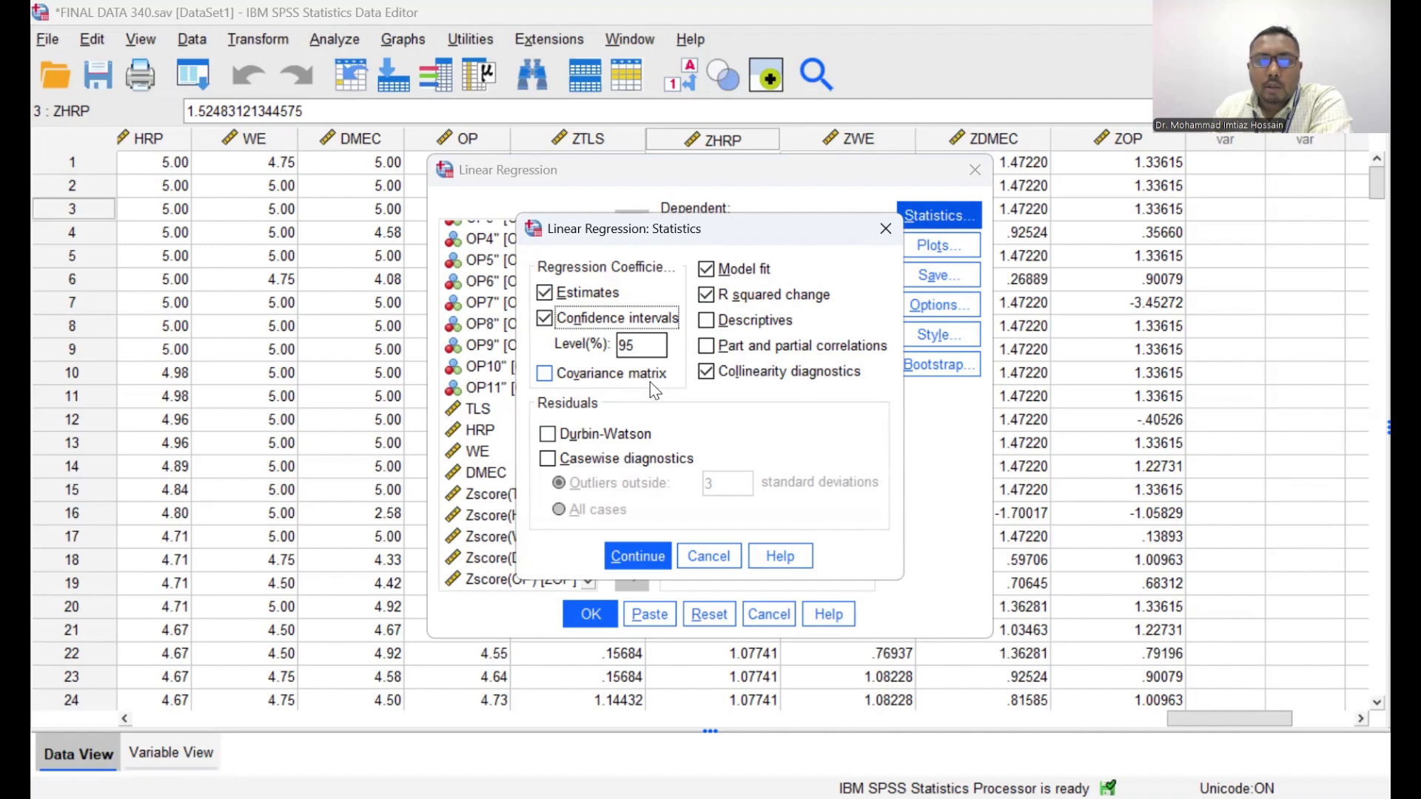
pyautogui.click(547, 440)
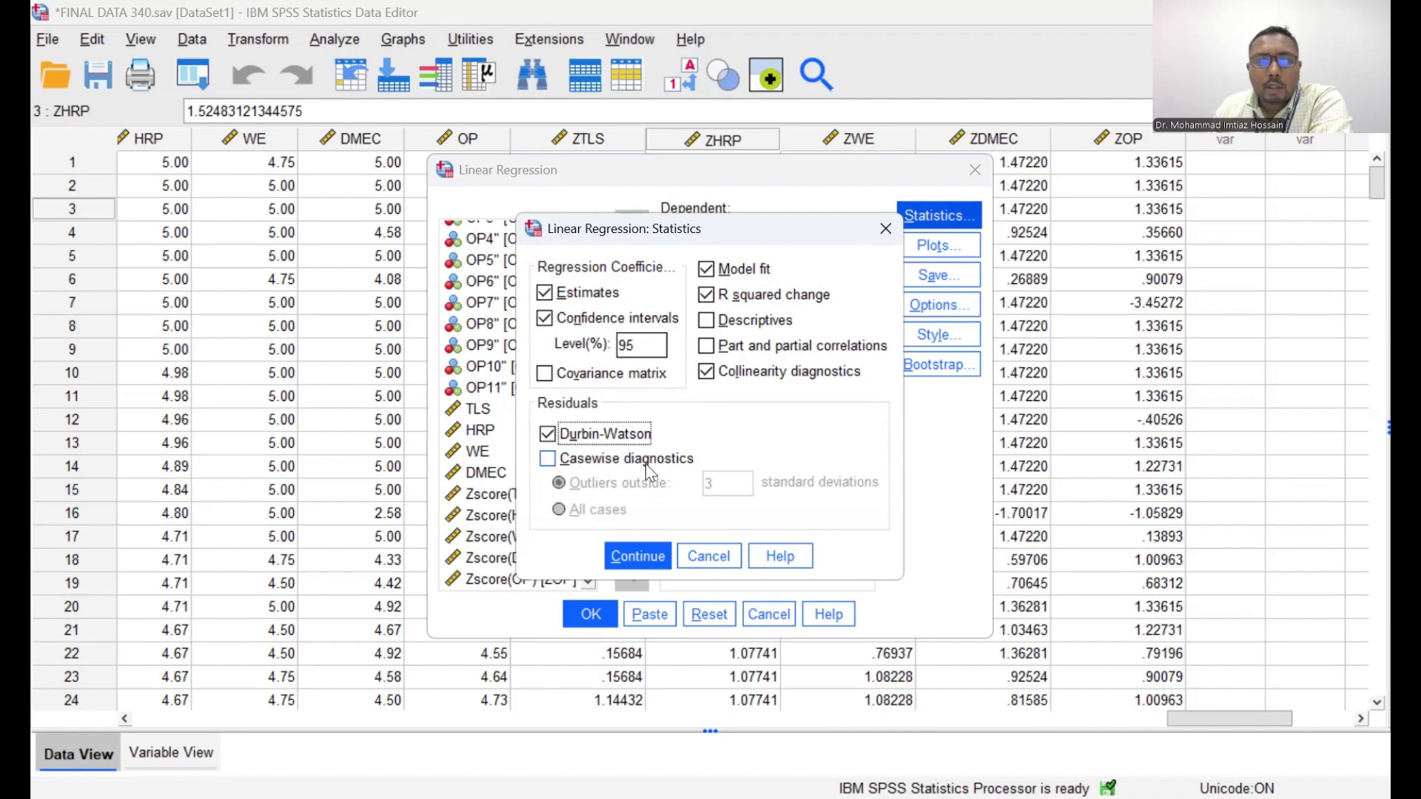
pyautogui.click(632, 564)
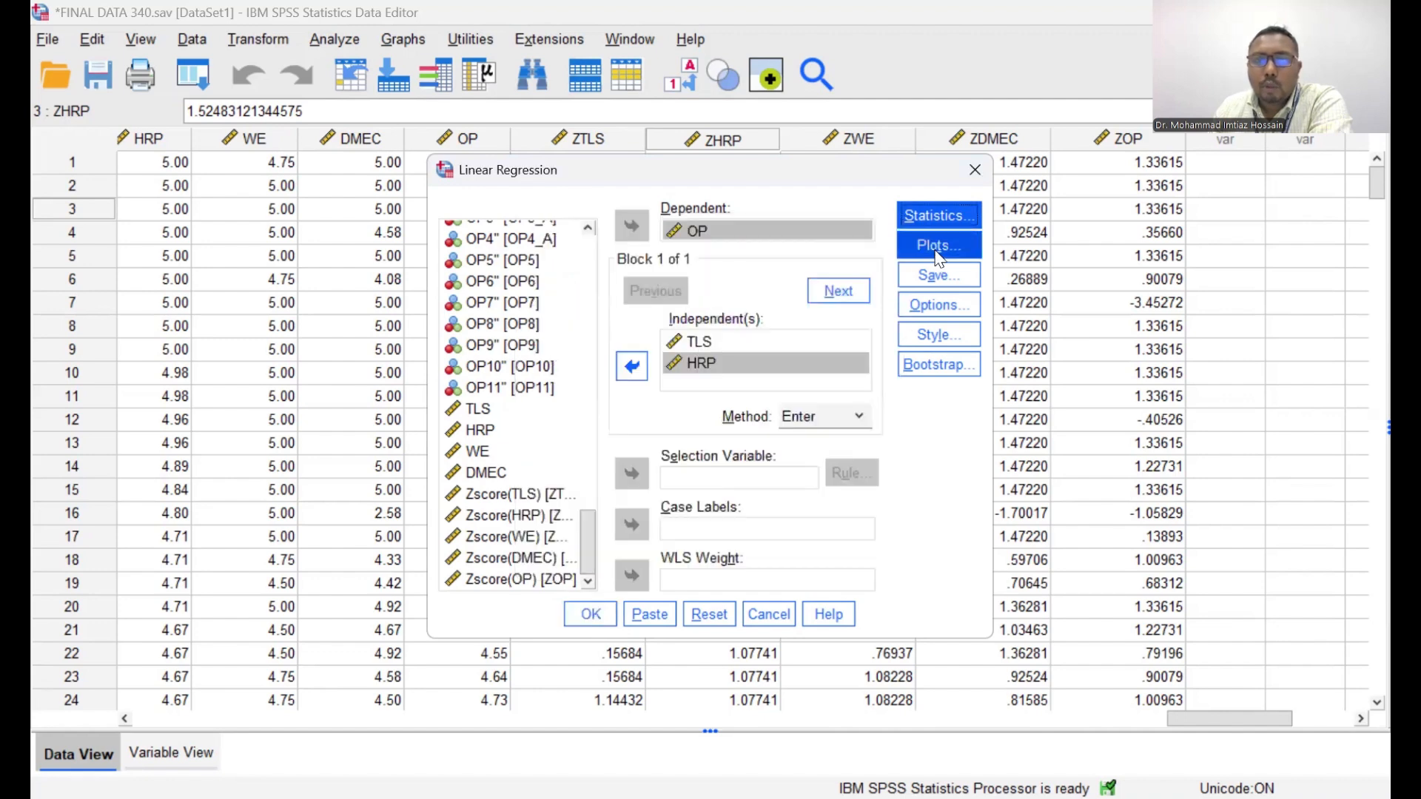
# Step: Keep the regression free of residual plots and run the linear regression of OP on TLS and HRP
pyautogui.click(937, 255)
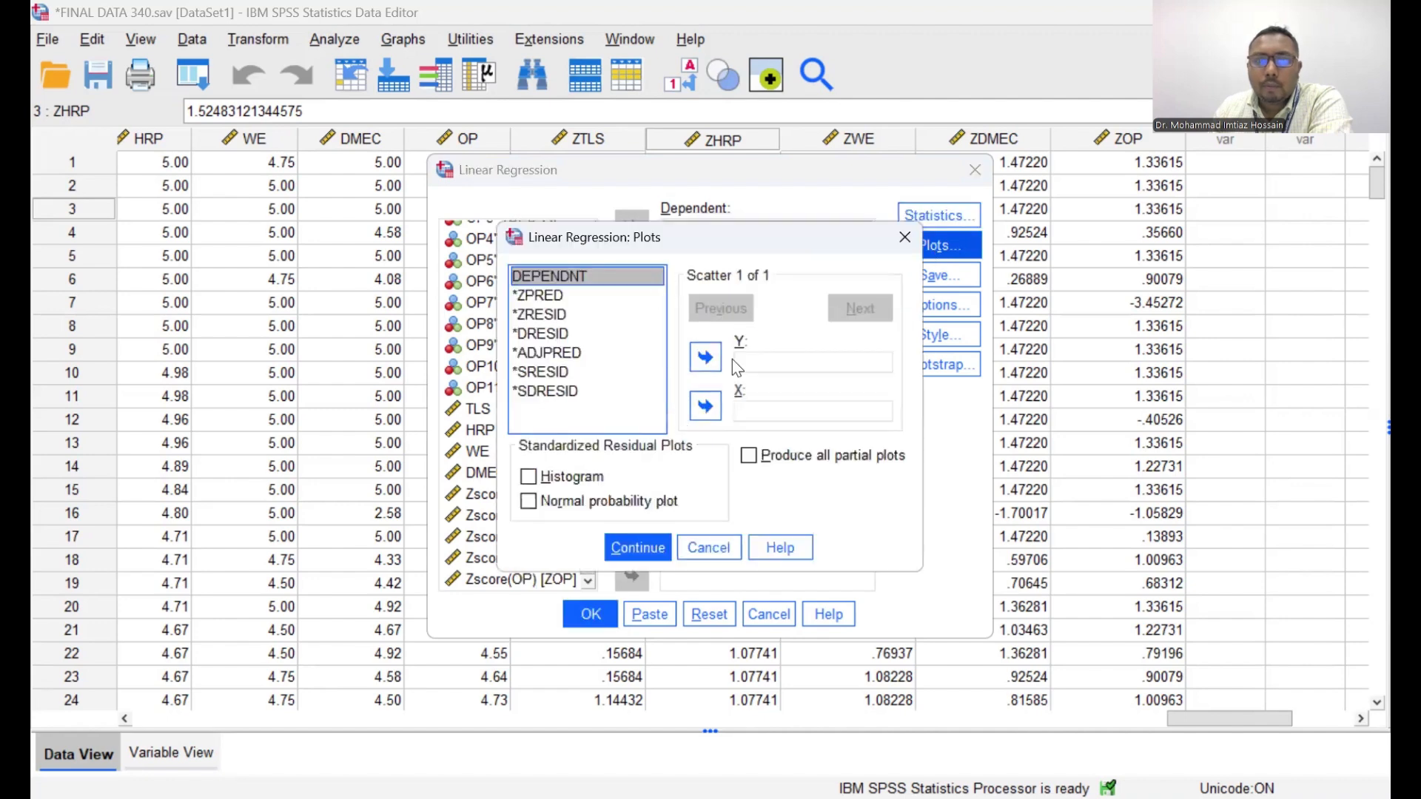
pyautogui.click(629, 543)
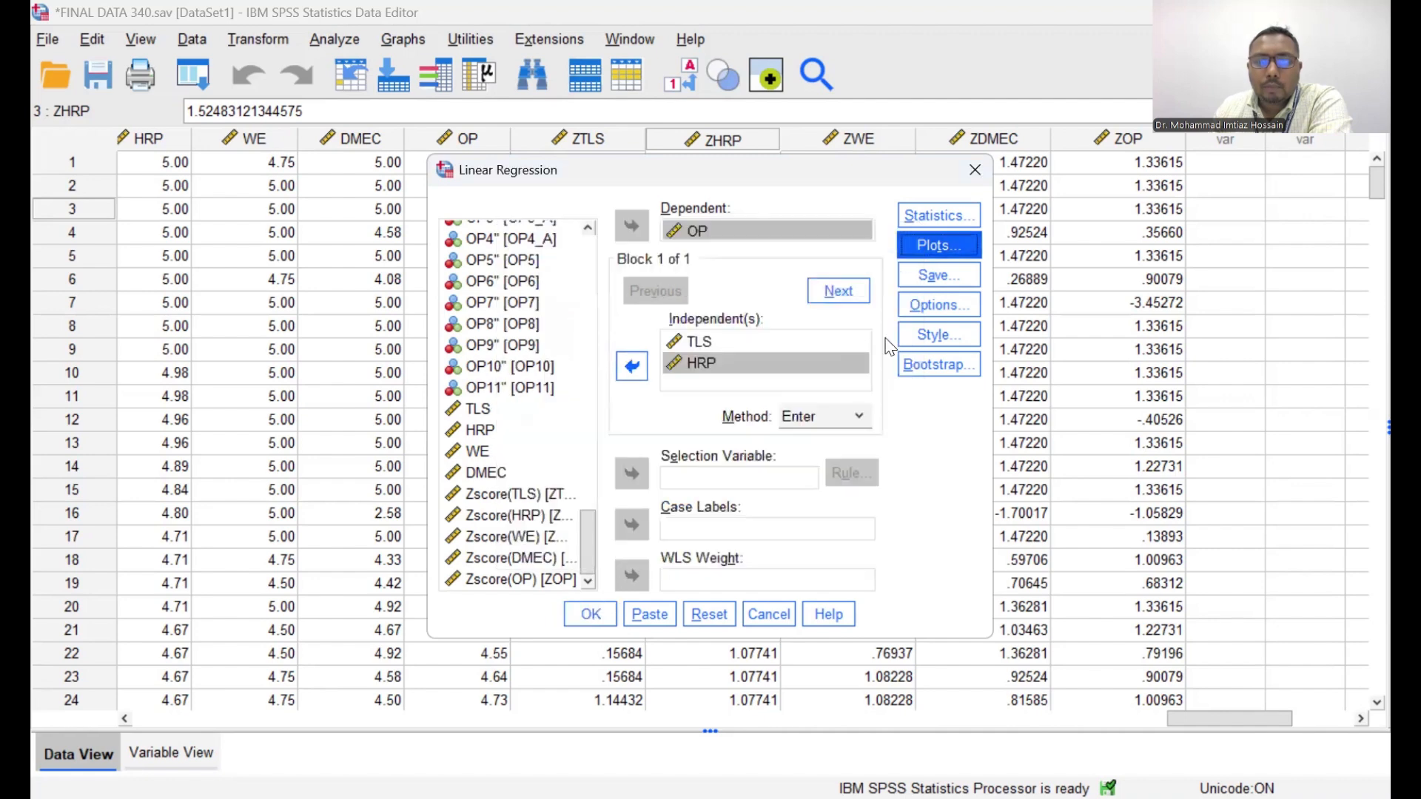
pyautogui.click(592, 615)
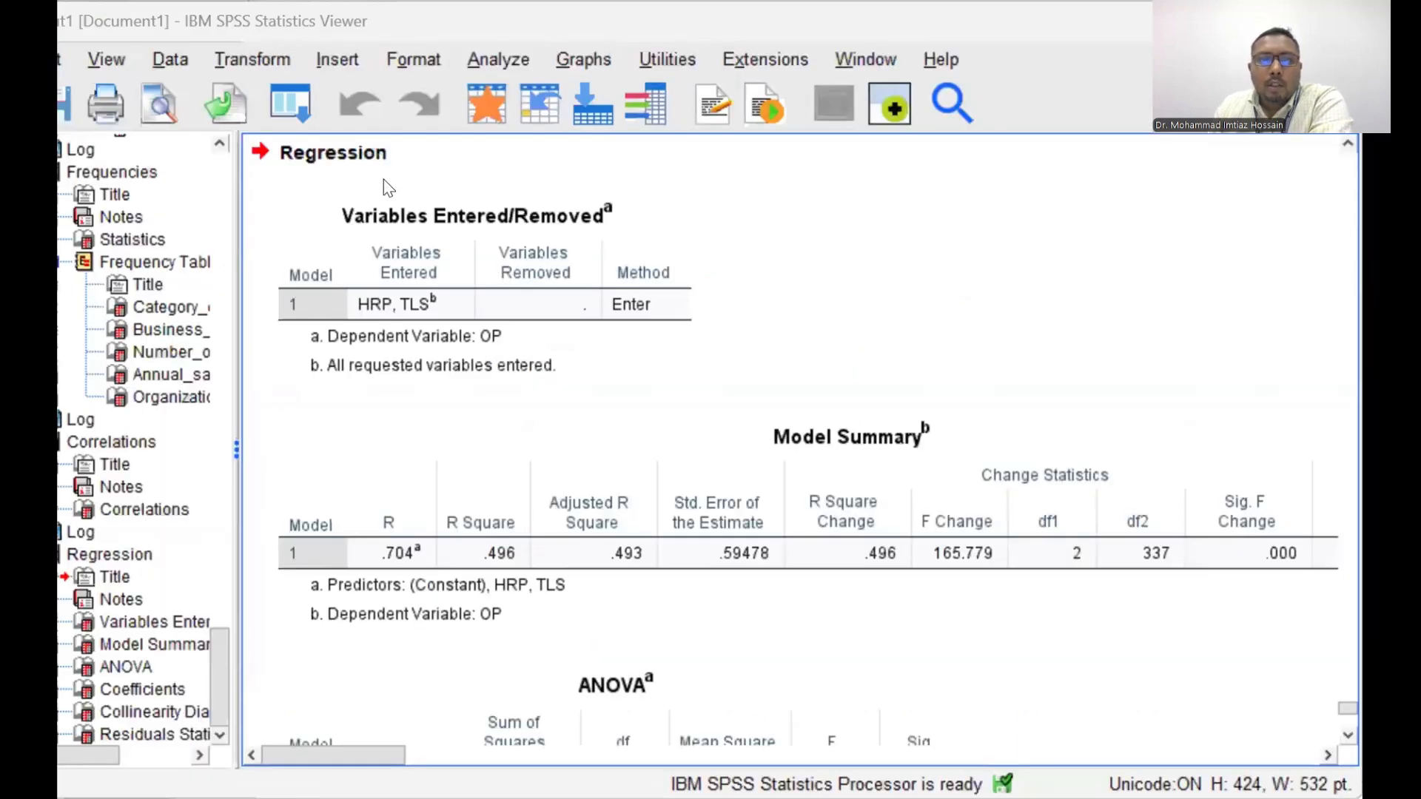
# Step: Review the regression output from the variables entered through the Model Summary and ANOVA to the Coefficients table
pyautogui.click(359, 160)
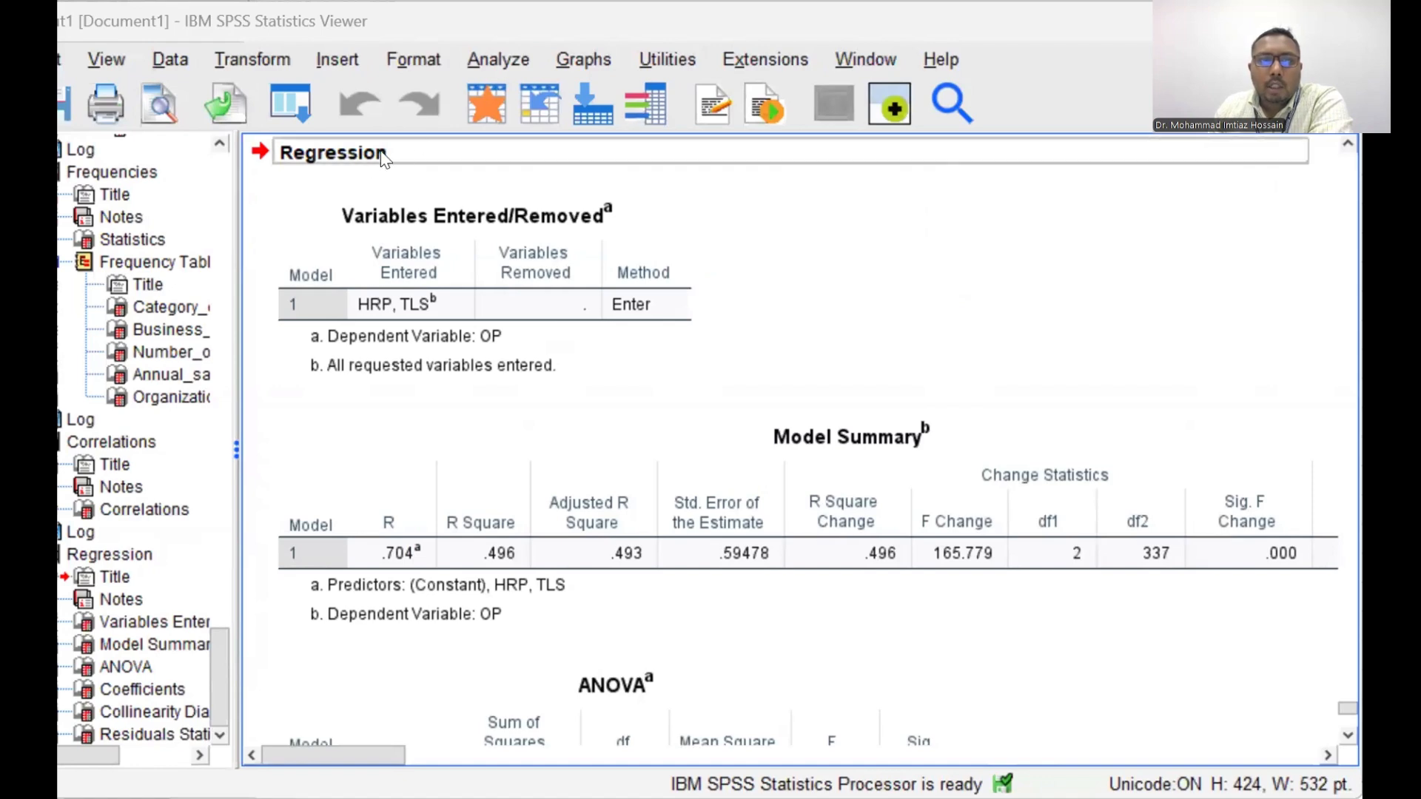
pyautogui.moveTo(323, 161)
pyautogui.mouseDown()
pyautogui.moveTo(422, 170)
pyautogui.moveTo(314, 163)
pyautogui.mouseUp()
pyautogui.click(432, 220)
pyautogui.moveTo(429, 212); pyautogui.dragTo(864, 376)
pyautogui.scroll(-2, 864, 376)
pyautogui.click(864, 375)
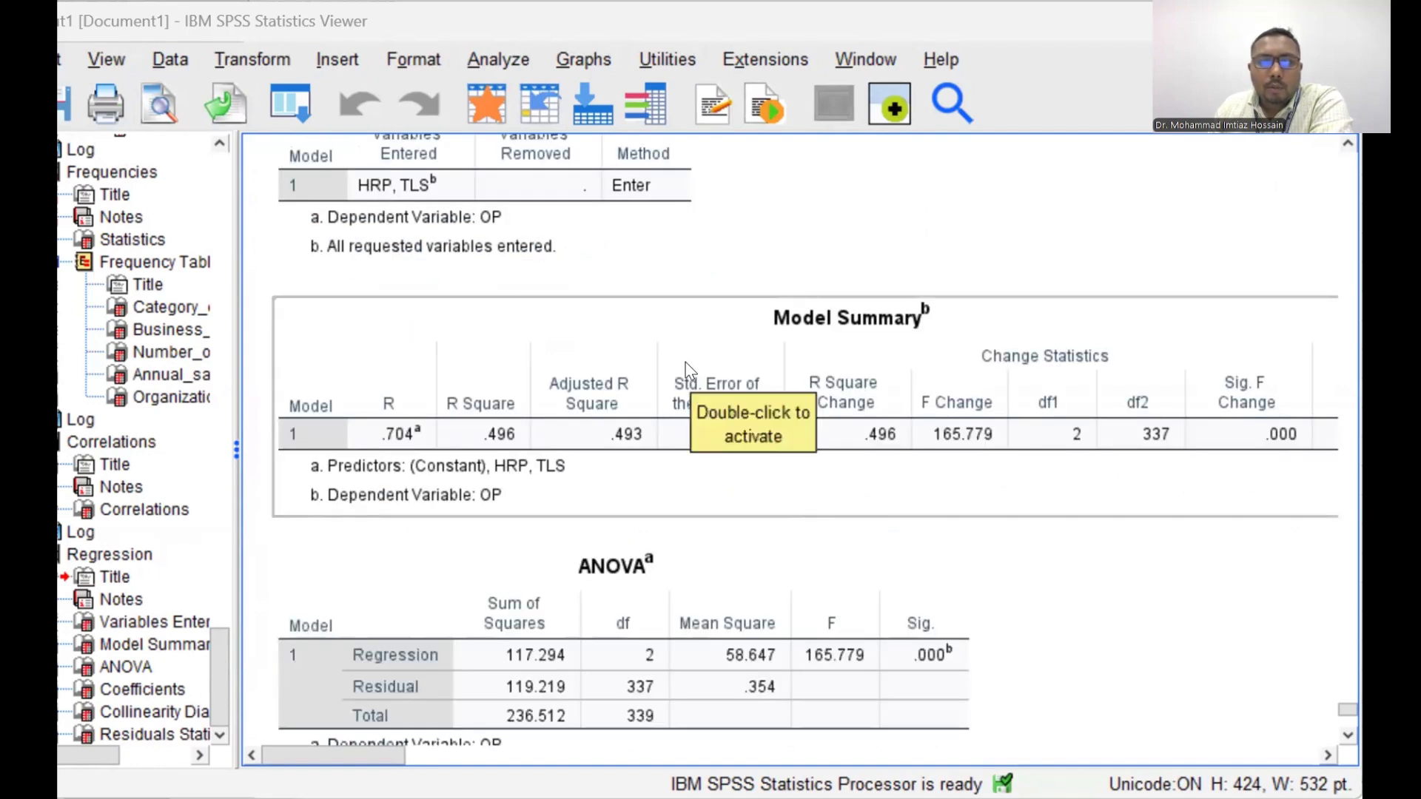
pyautogui.scroll(-2, 689, 369)
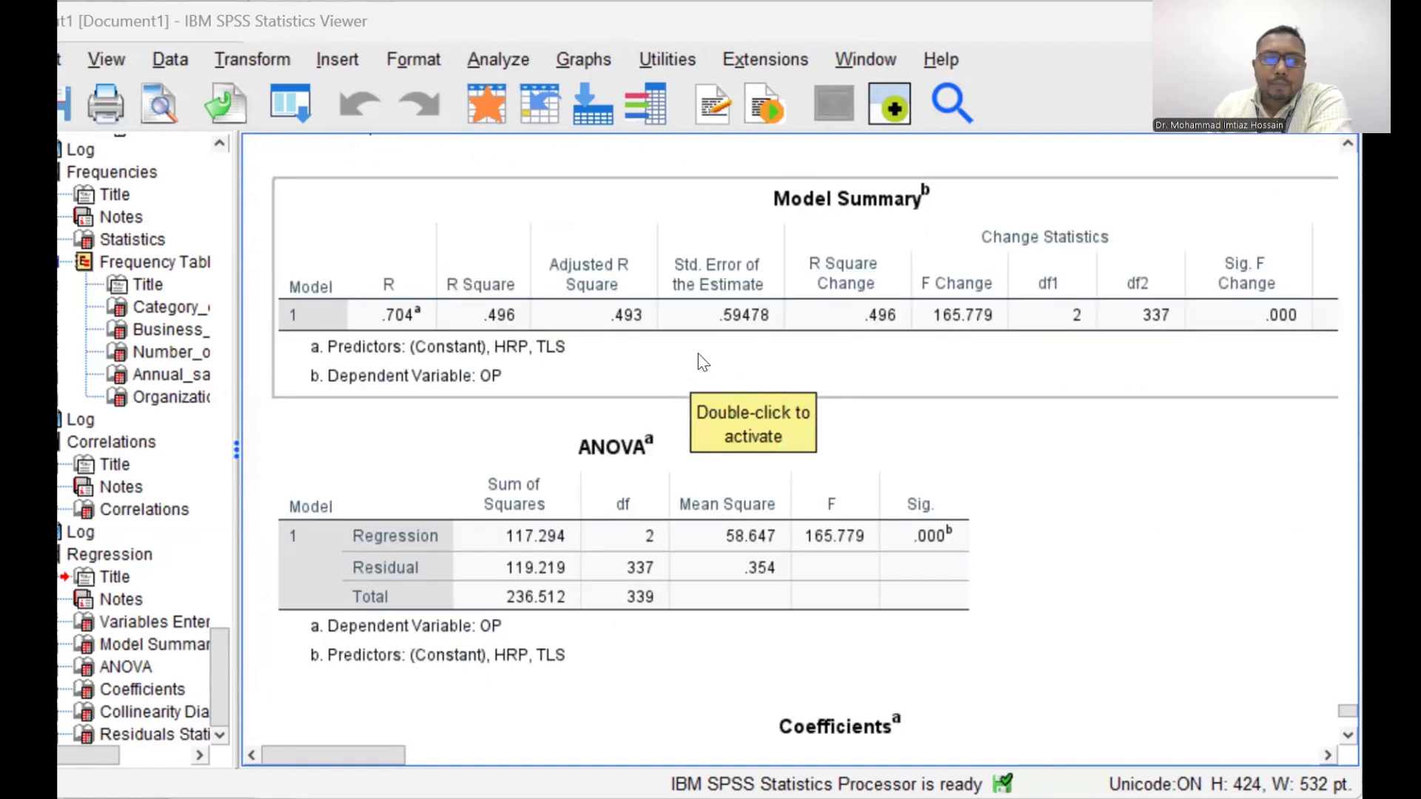
pyautogui.scroll(-2, 698, 349)
pyautogui.moveTo(695, 342); pyautogui.dragTo(695, 351)
pyautogui.scroll(-2, 695, 351)
pyautogui.click(695, 351)
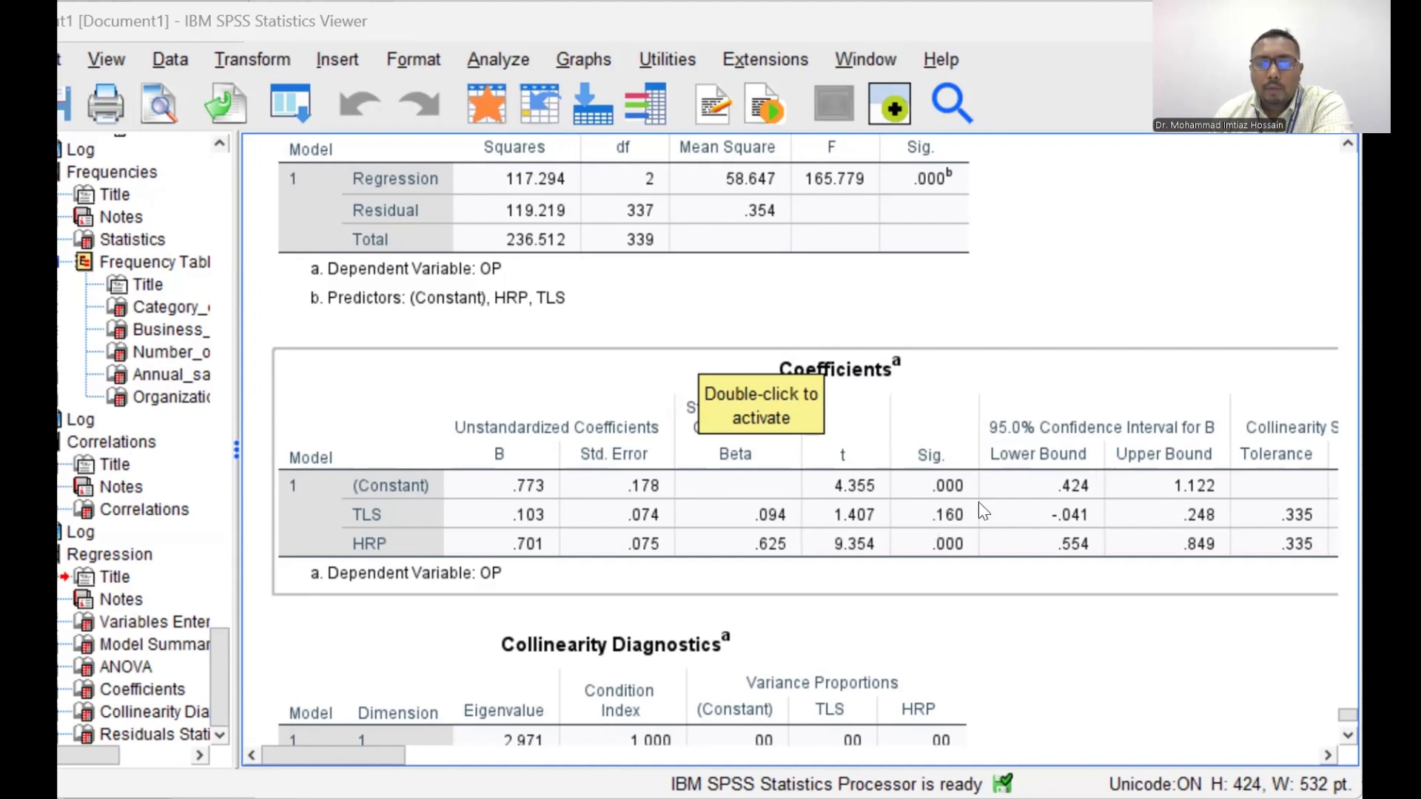
# Step: Copy the Coefficients table from the regression output
pyautogui.click(932, 516)
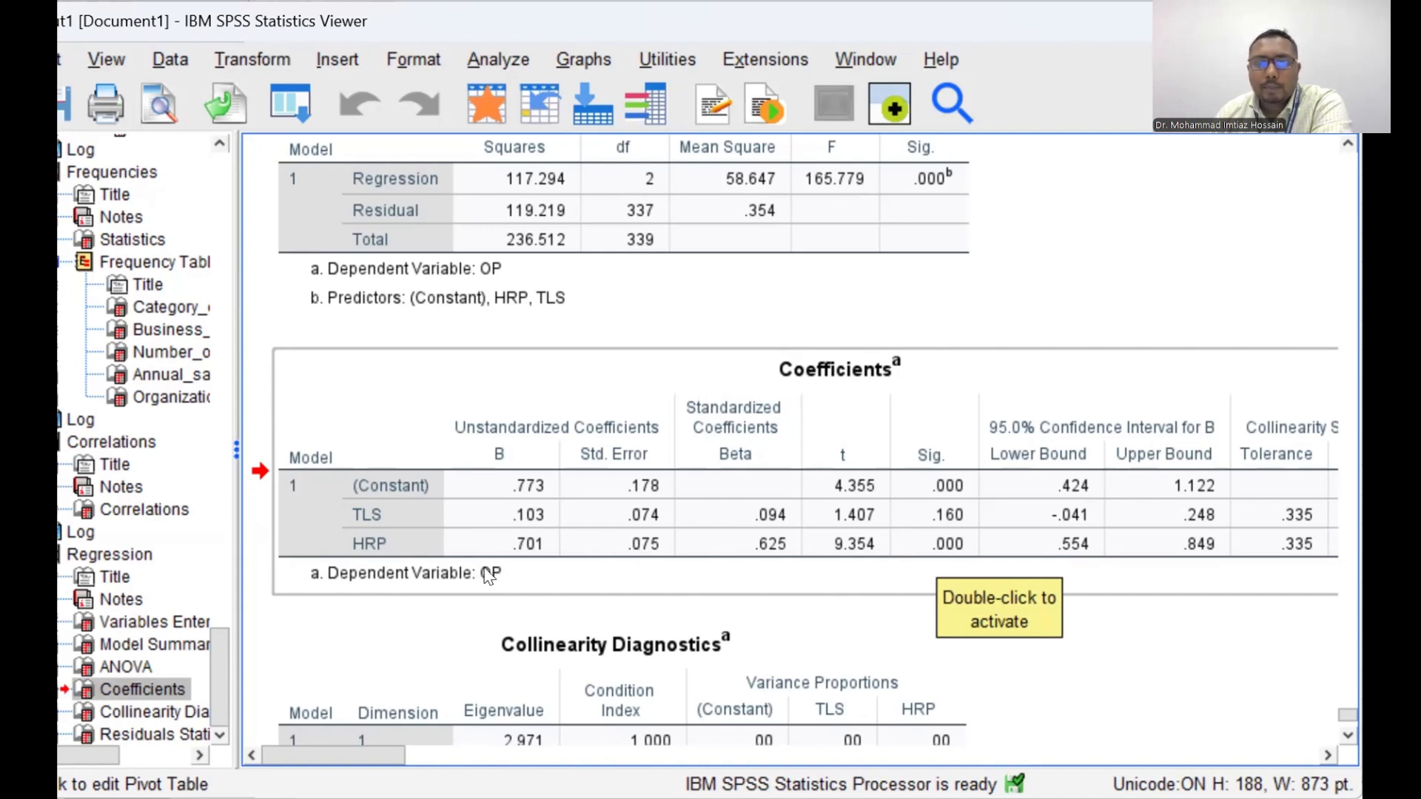
pyautogui.rightClick(597, 403)
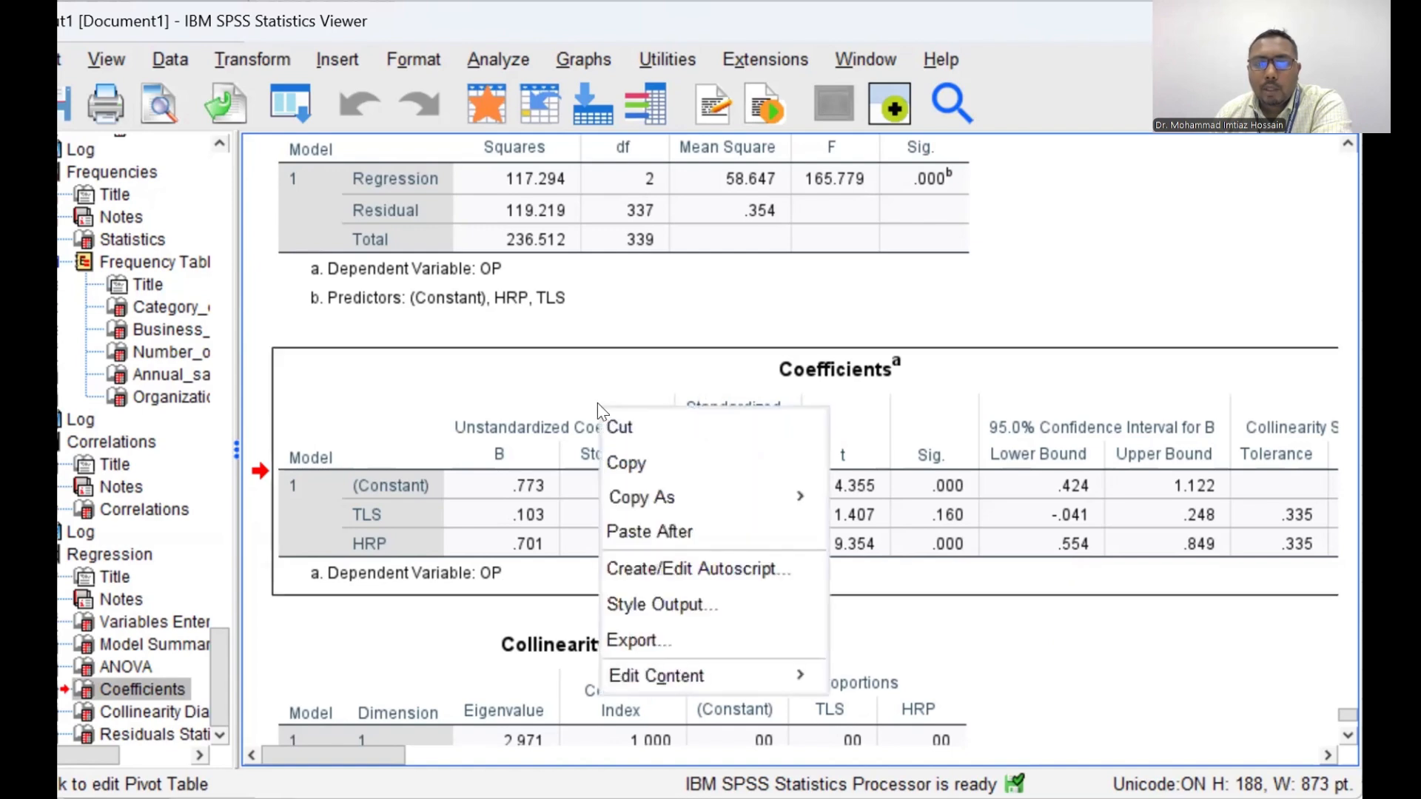
pyautogui.click(611, 453)
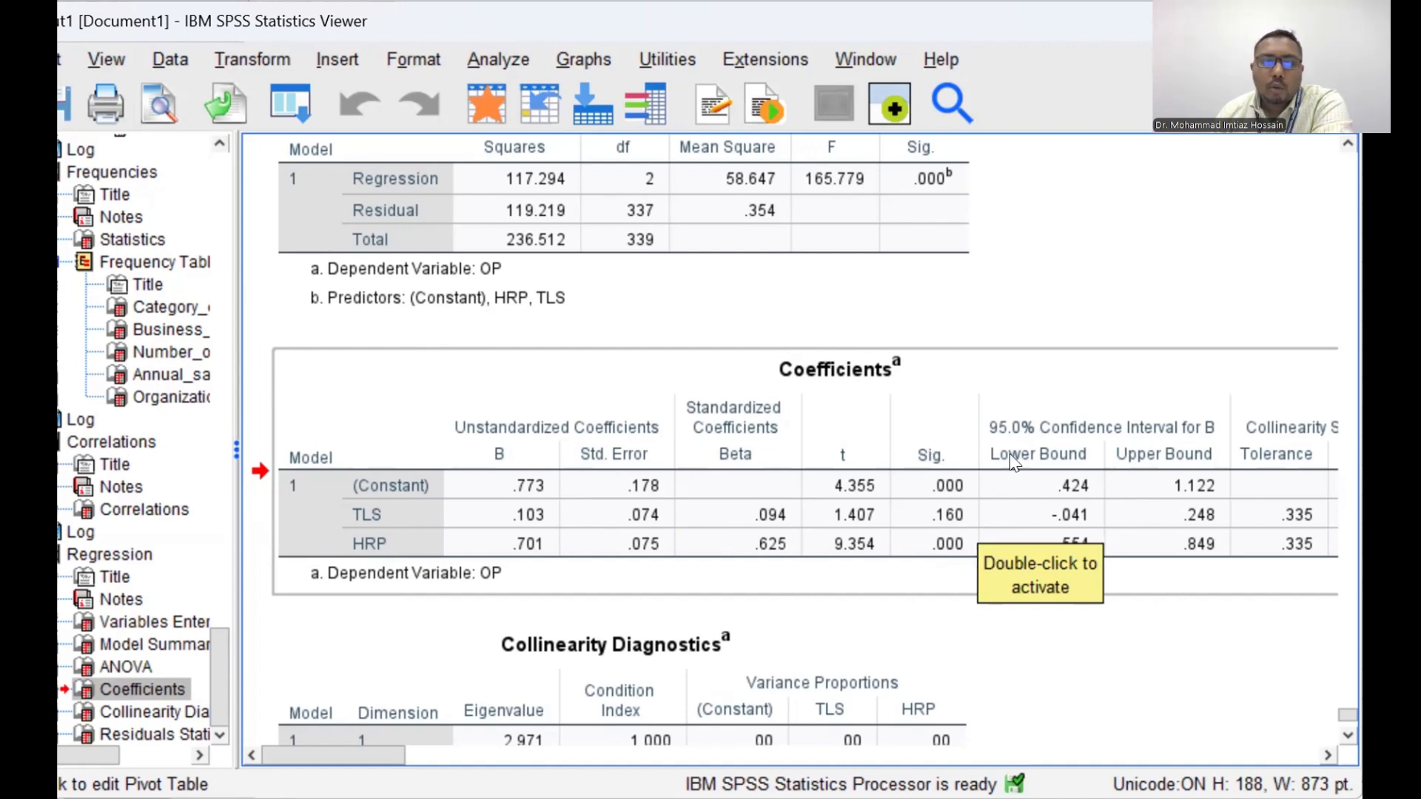
pyautogui.click(996, 495)
pyautogui.moveTo(688, 416); pyautogui.dragTo(866, 442)
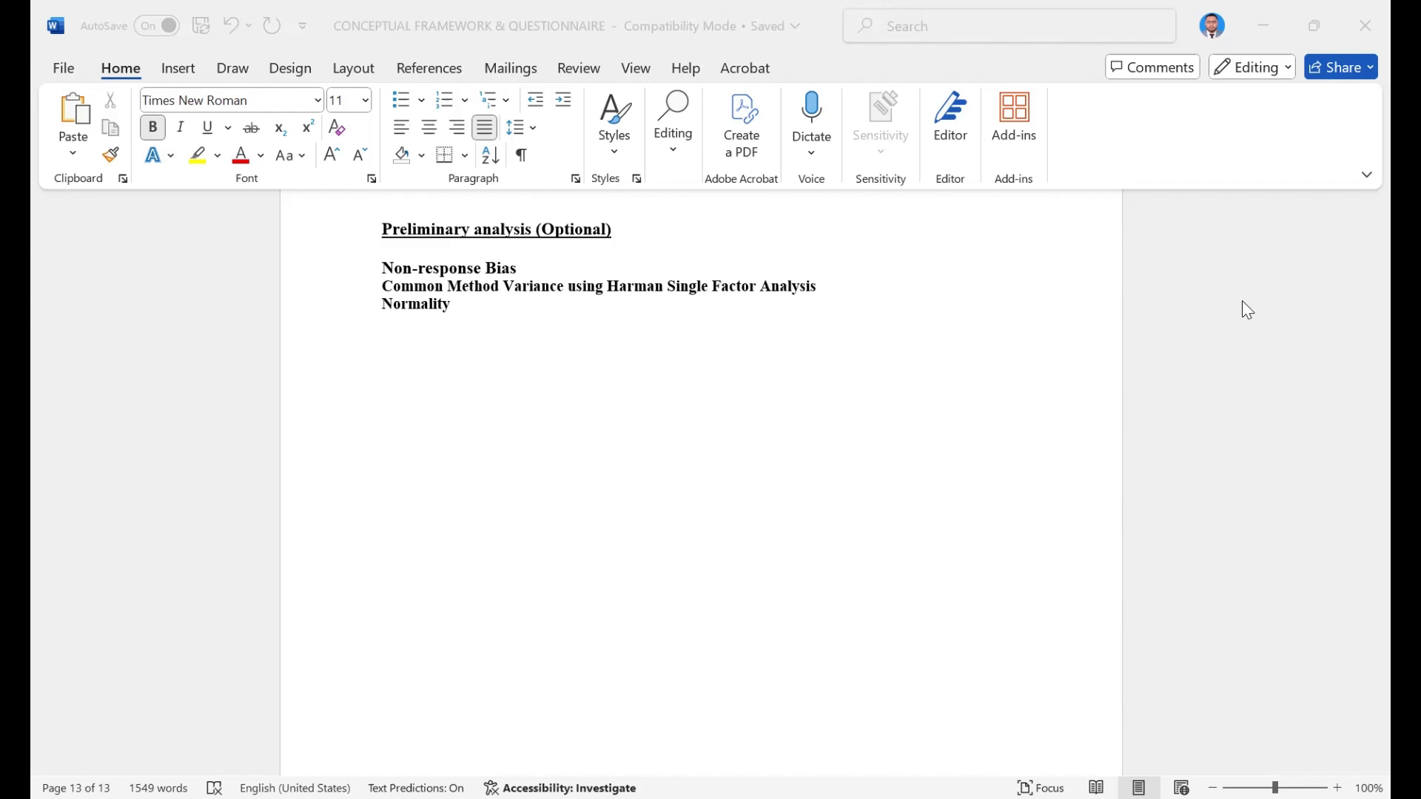
# Step: Switch from Word to the SPSS data editor showing the FINAL DATA FIRST 30.sav dataset
pyautogui.hotkey('alt', 'Tab')
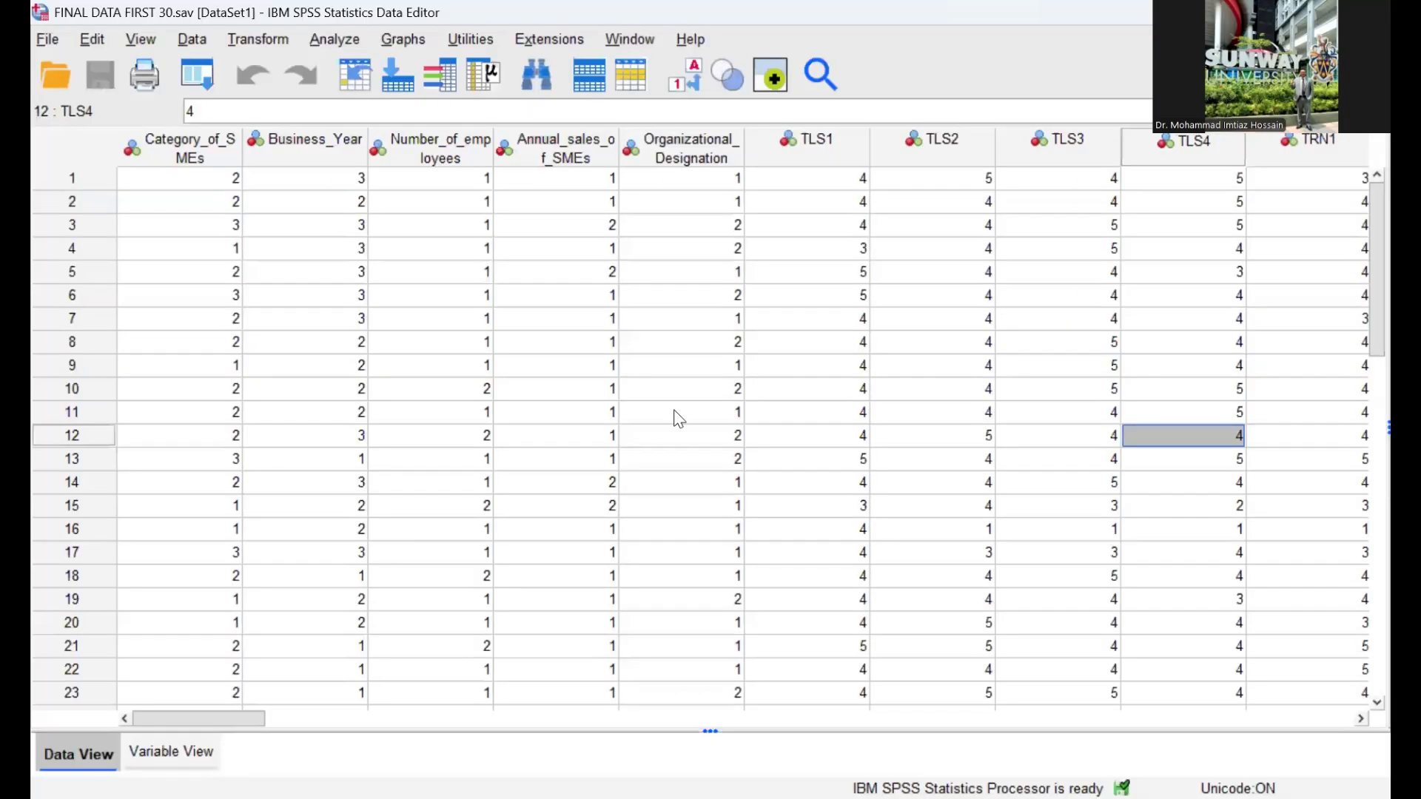
pyautogui.hotkey('alt', 'Tab')
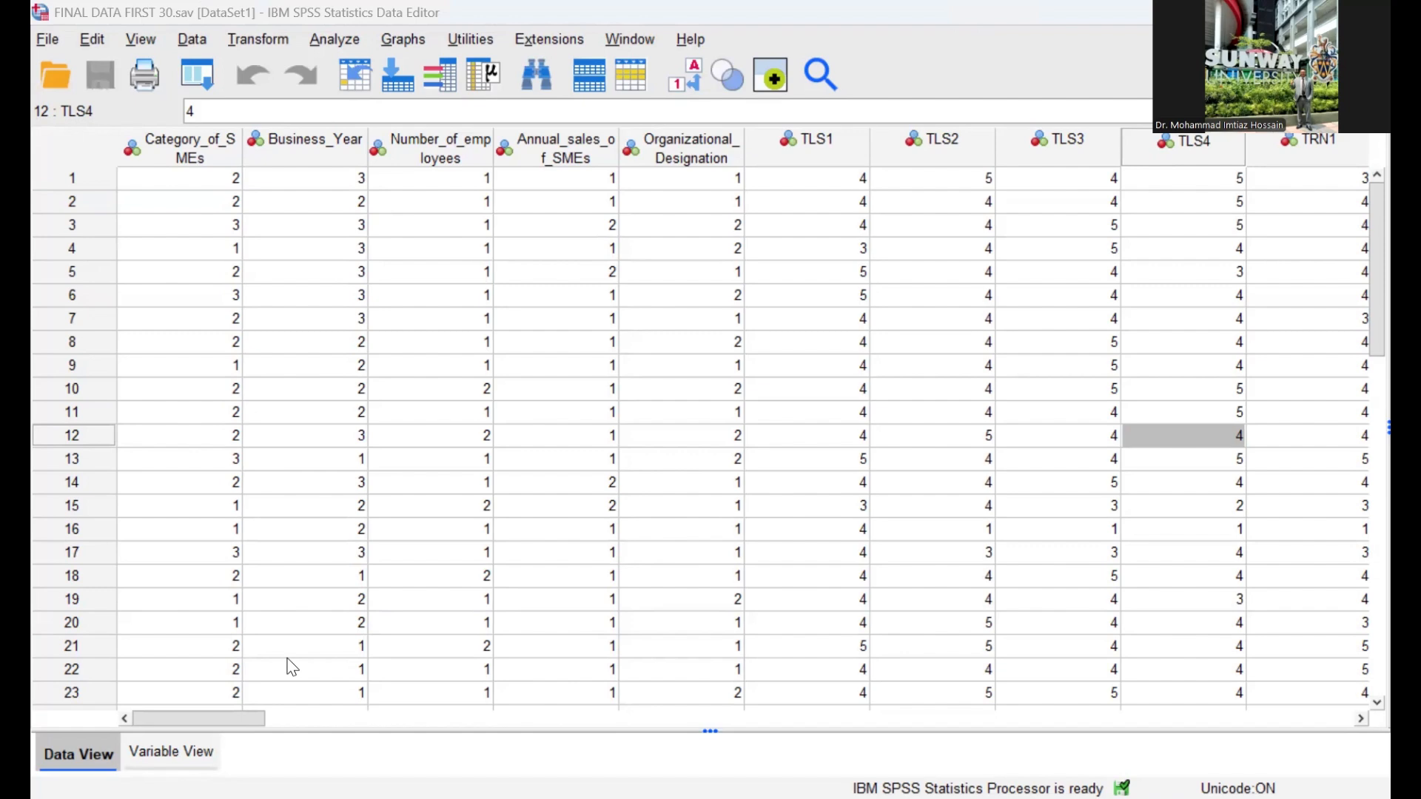
pyautogui.click(1359, 333)
pyautogui.scroll(-1, 1360, 339)
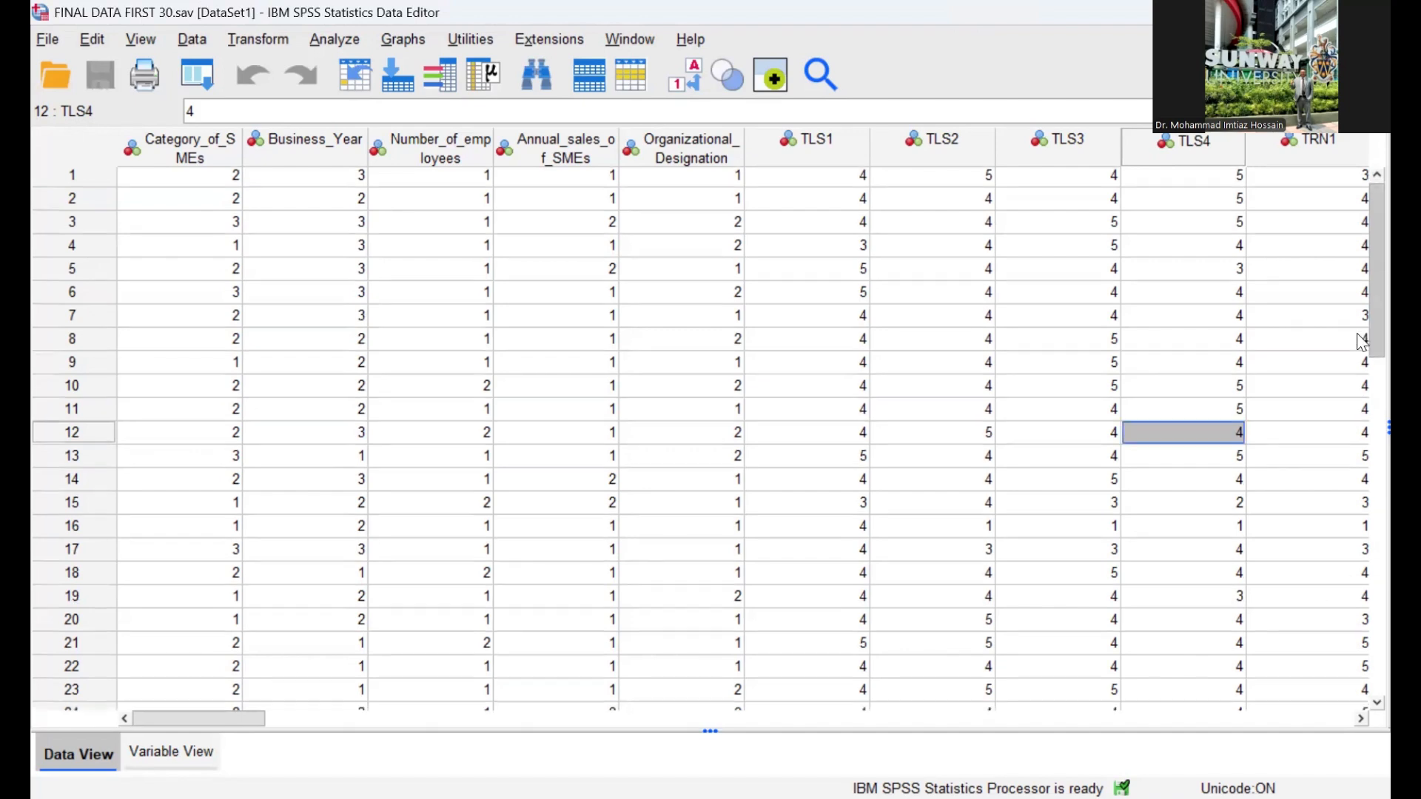
pyautogui.scroll(1, 126, 324)
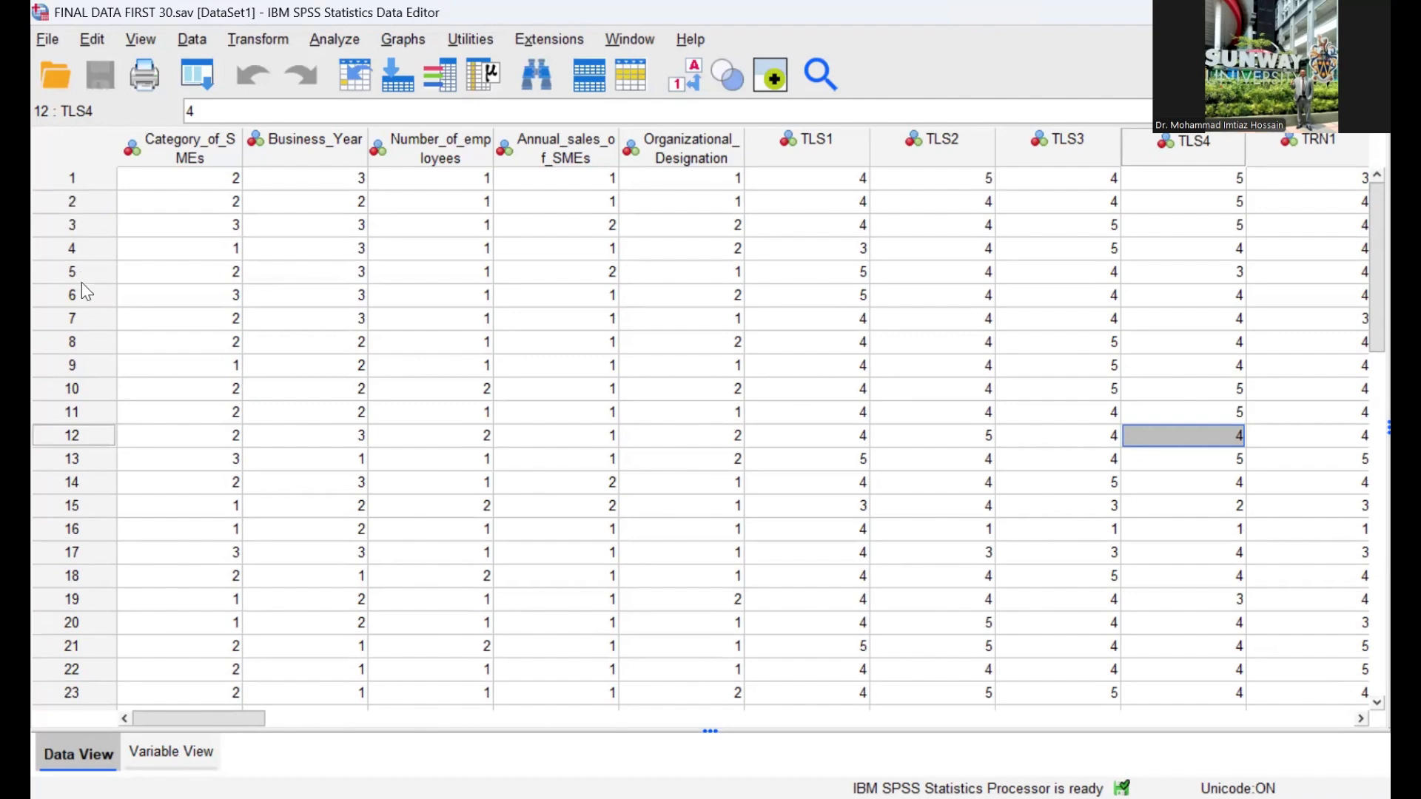
# Step: Go through the individual case rows of the dataset one by one from case 1 to case 12
pyautogui.click(68, 185)
pyautogui.click(69, 207)
pyautogui.click(70, 229)
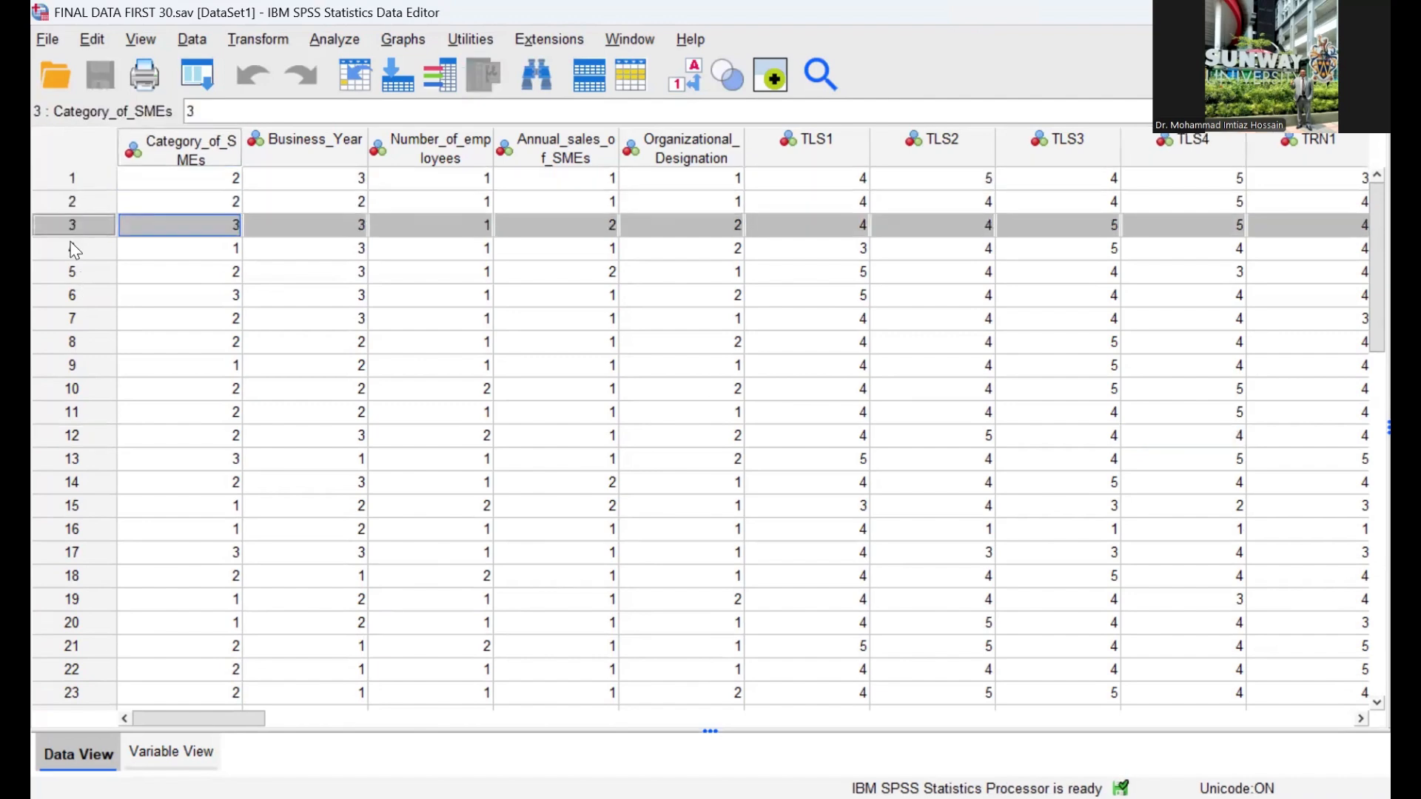
pyautogui.click(71, 250)
pyautogui.click(72, 269)
pyautogui.click(72, 293)
pyautogui.click(74, 318)
pyautogui.click(74, 342)
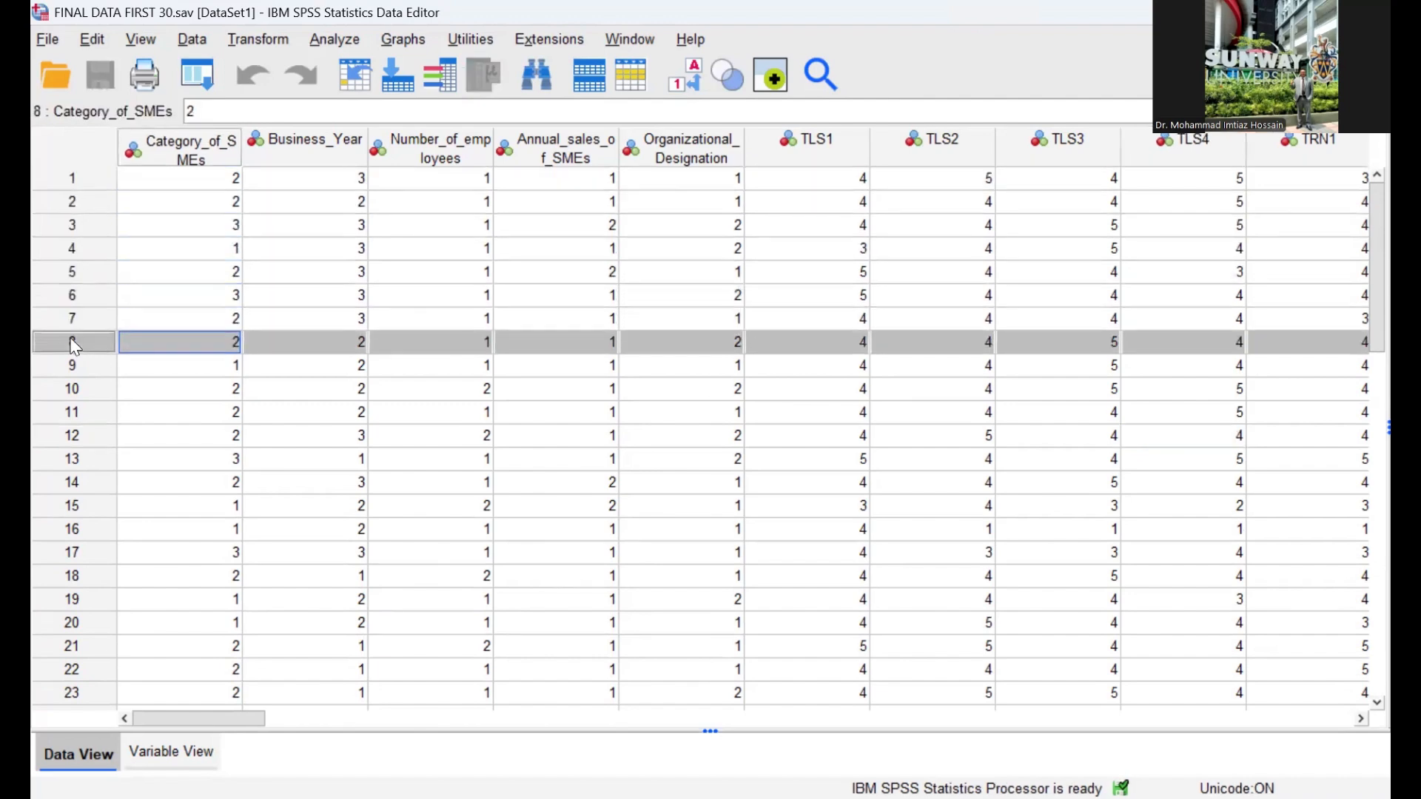
pyautogui.click(74, 370)
pyautogui.click(75, 389)
pyautogui.click(74, 413)
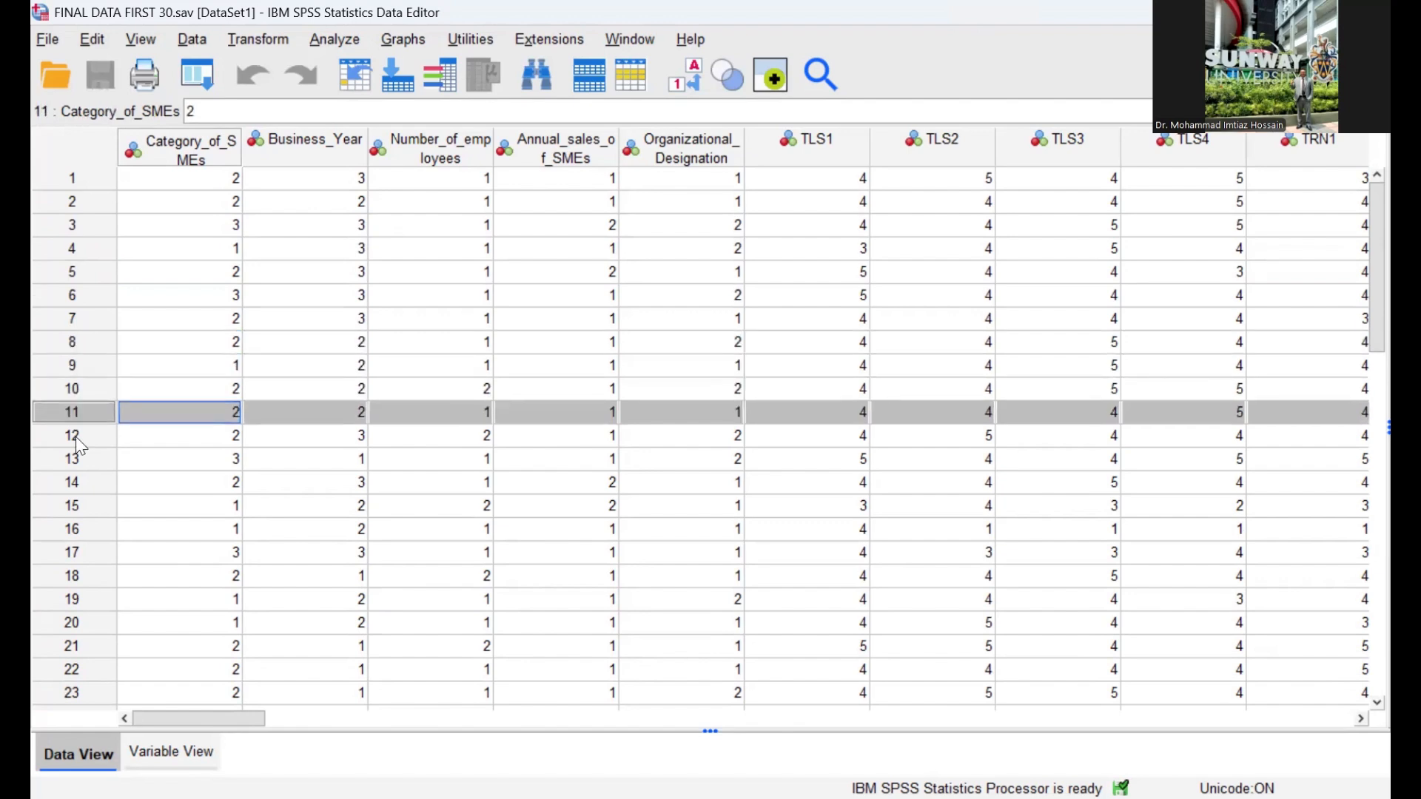
pyautogui.click(76, 437)
# Step: Examine the extent of the dataset from the first case down to case 30
pyautogui.scroll(-4, 1362, 403)
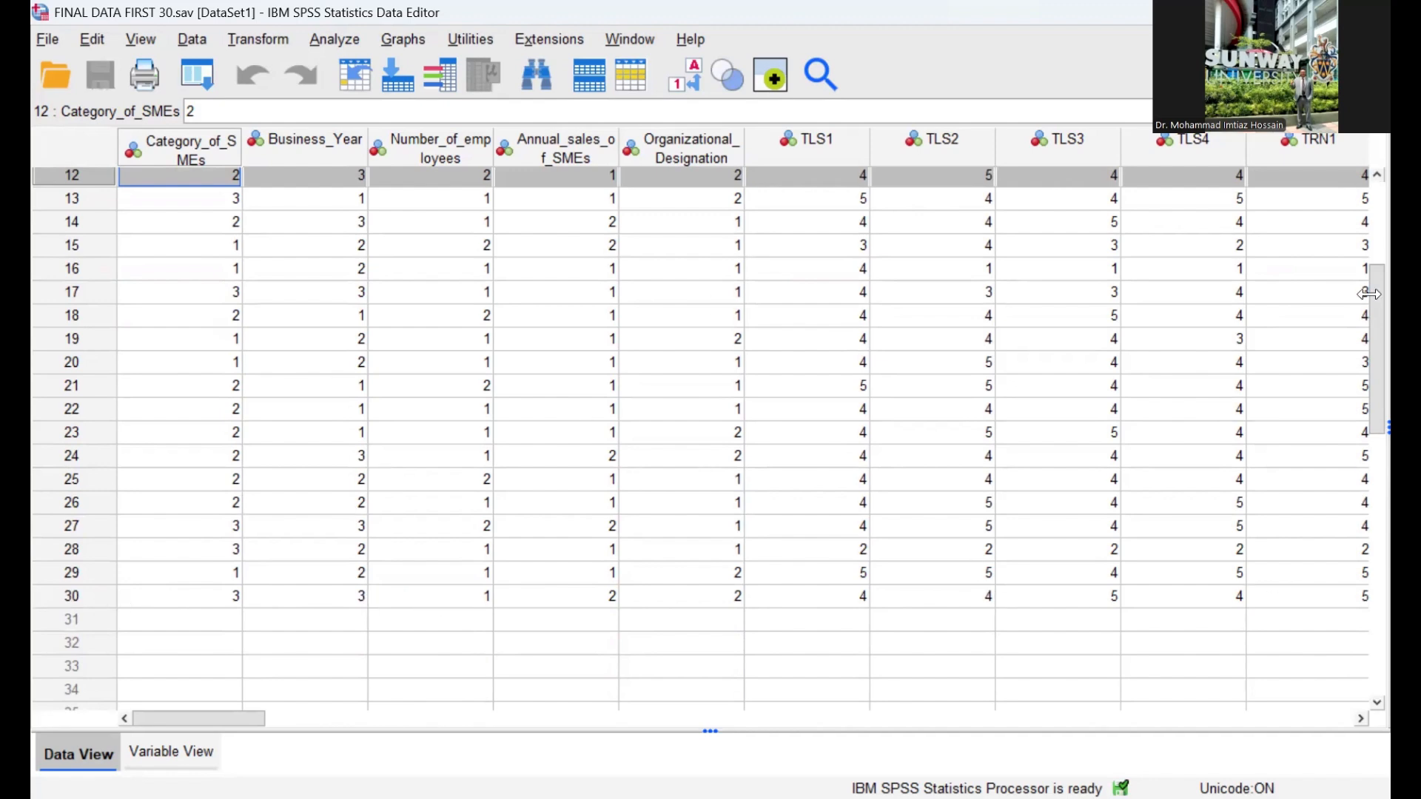
pyautogui.scroll(4, 1363, 278)
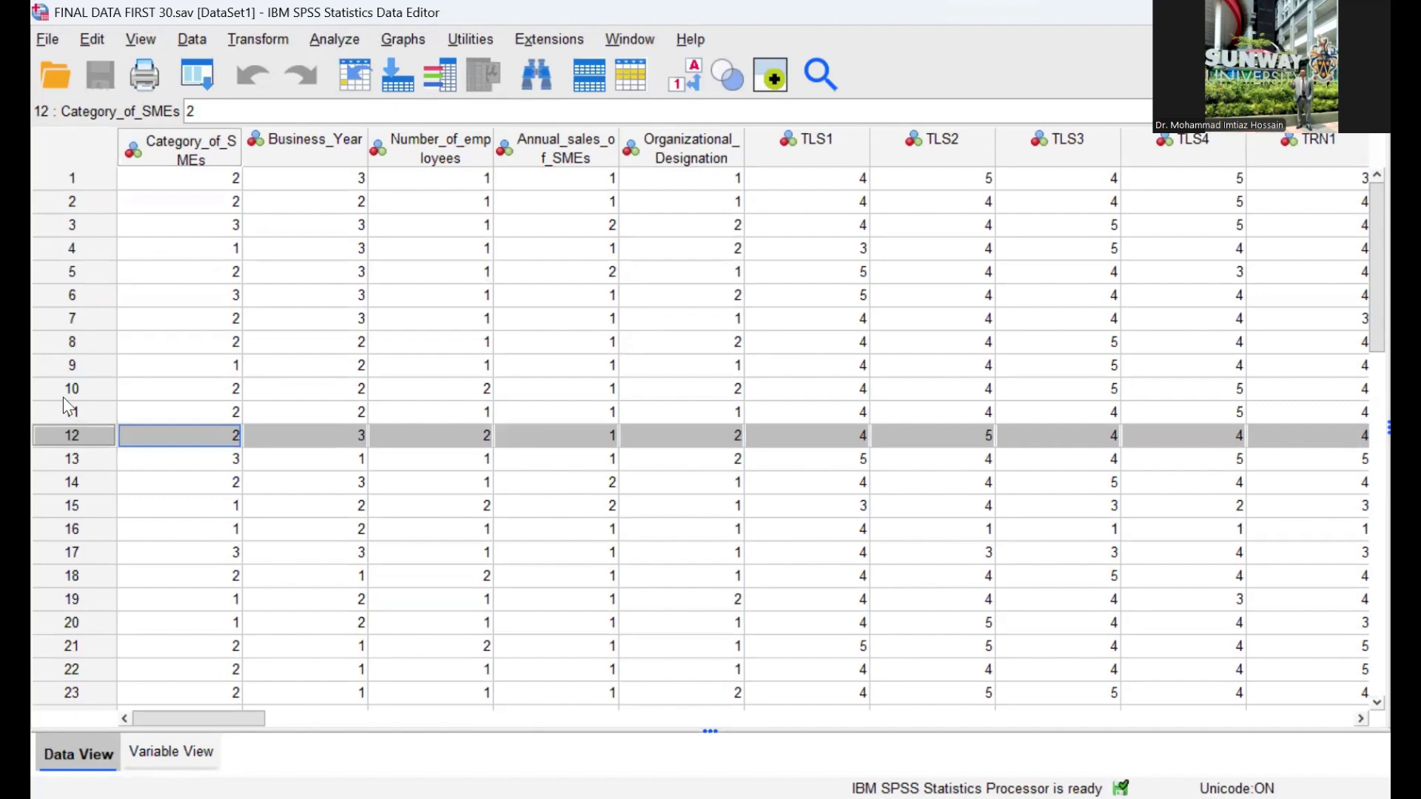
pyautogui.scroll(-6, 77, 592)
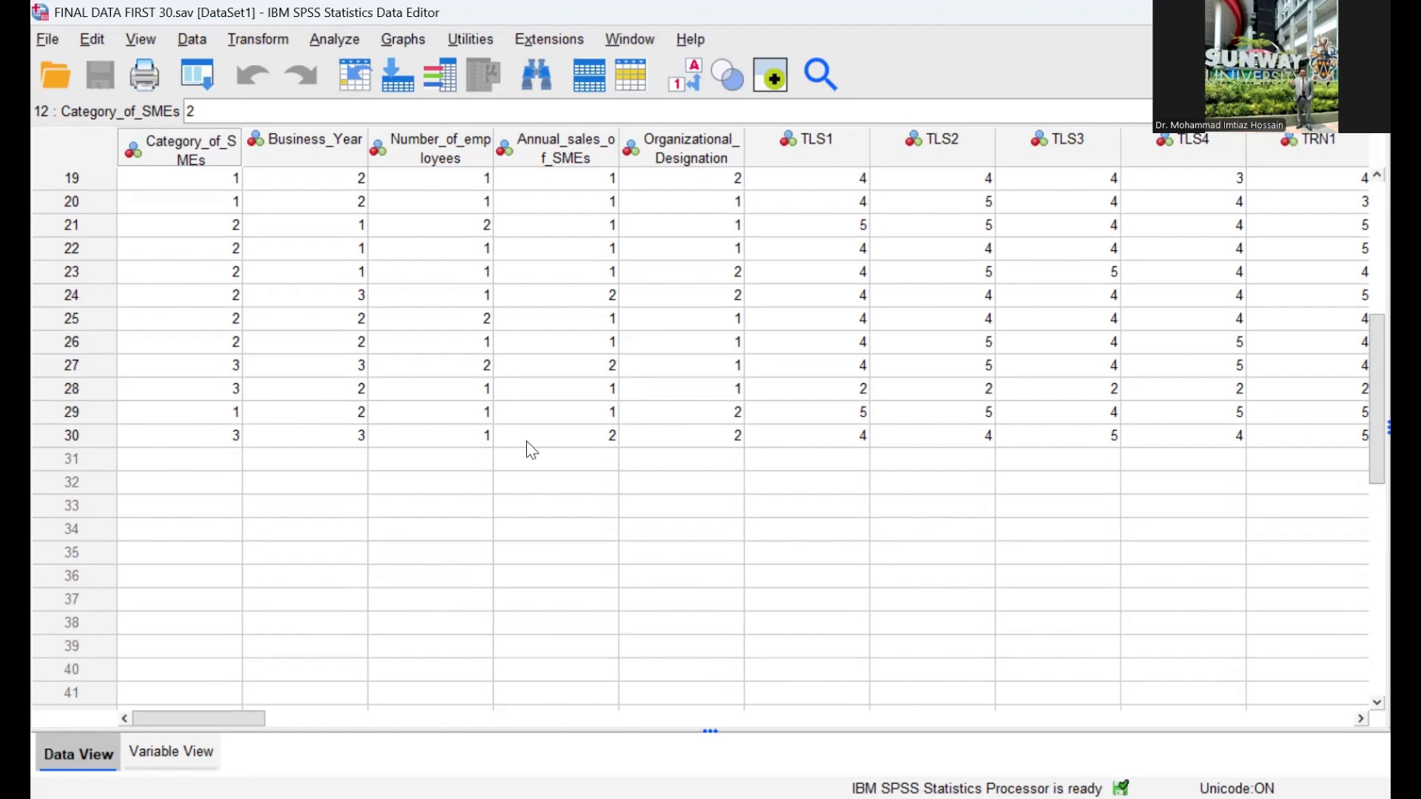
pyautogui.scroll(6, 531, 449)
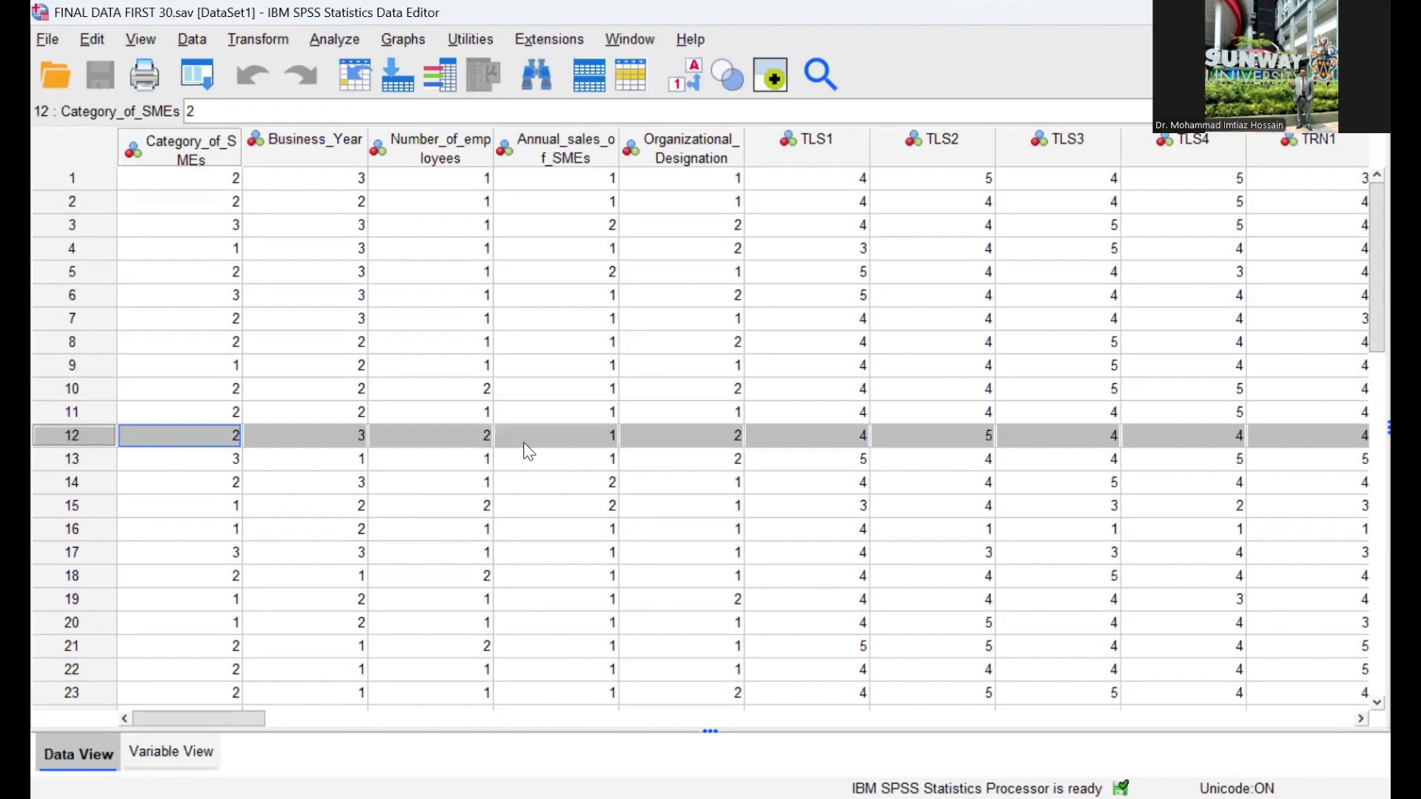
pyautogui.click(81, 180)
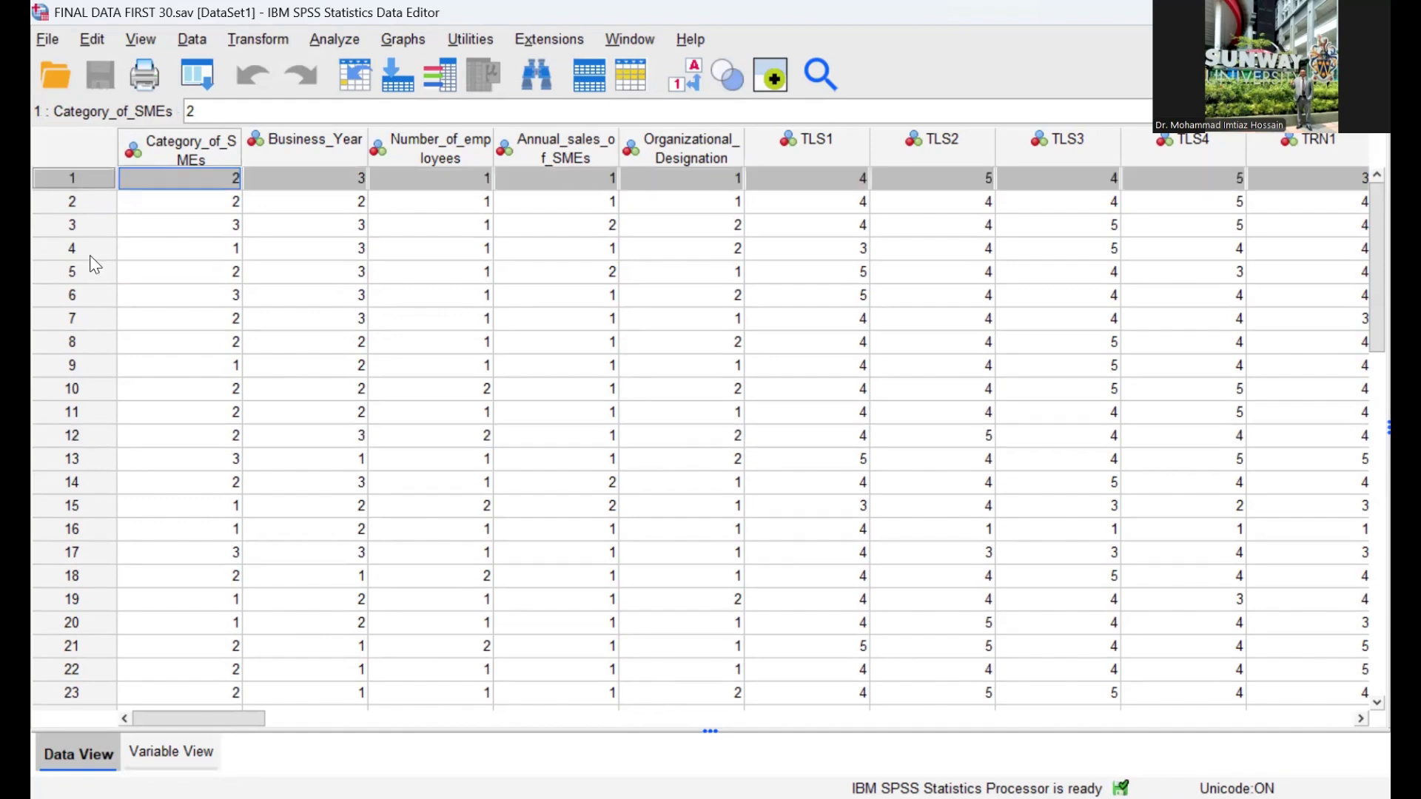
pyautogui.scroll(-4, 71, 664)
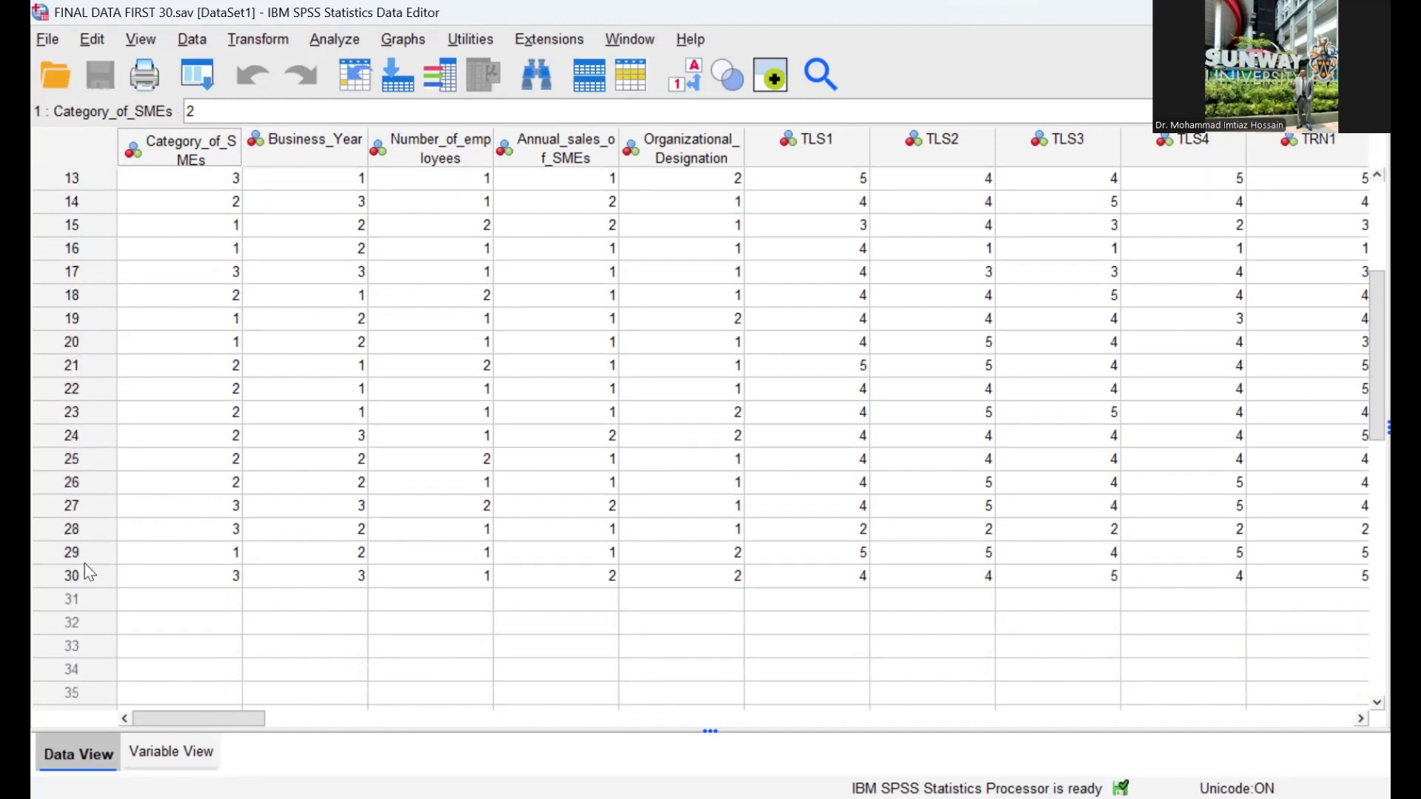
pyautogui.scroll(4, 90, 566)
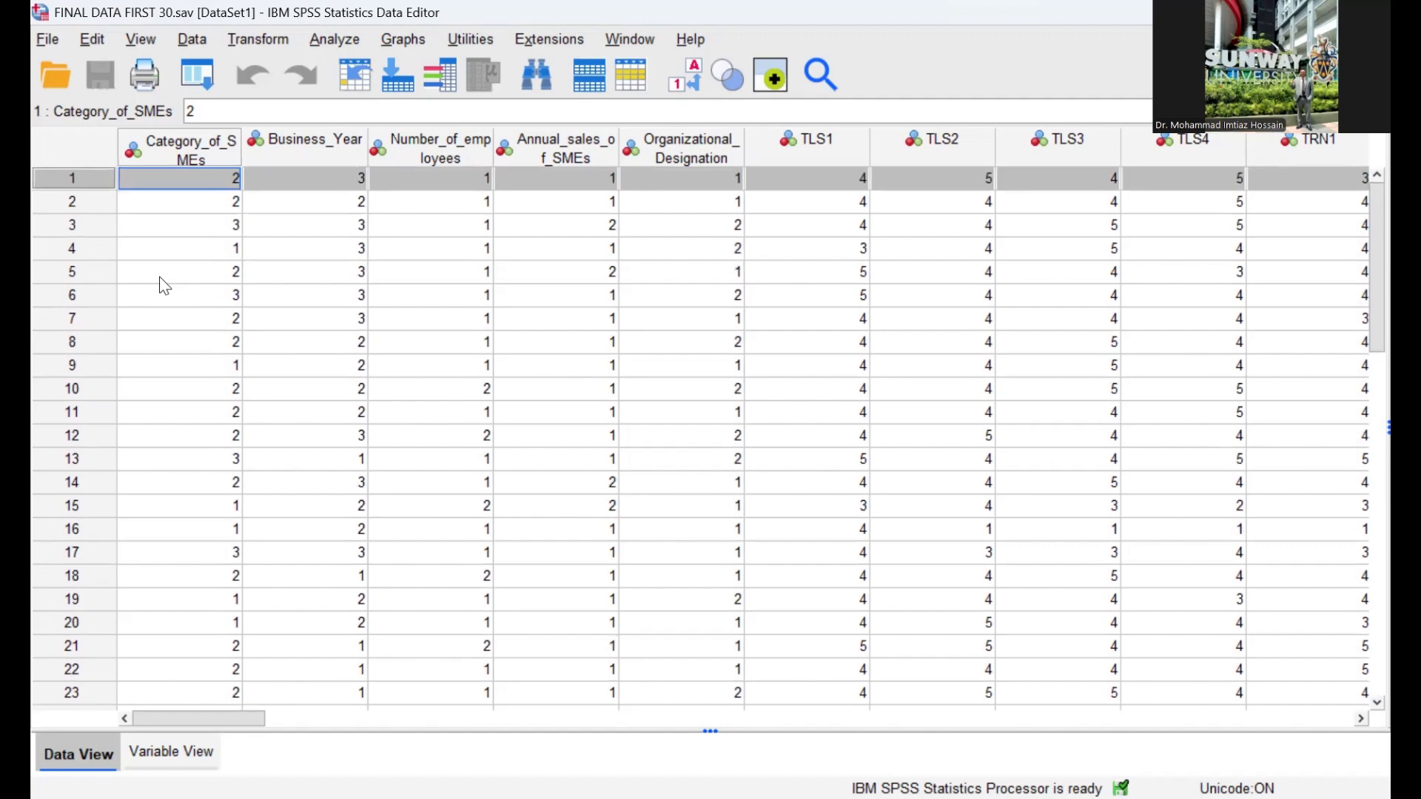
# Step: Start a Frequencies analysis and add TLS, HRP, WE, DMEC and OP as its variables
pyautogui.click(330, 41)
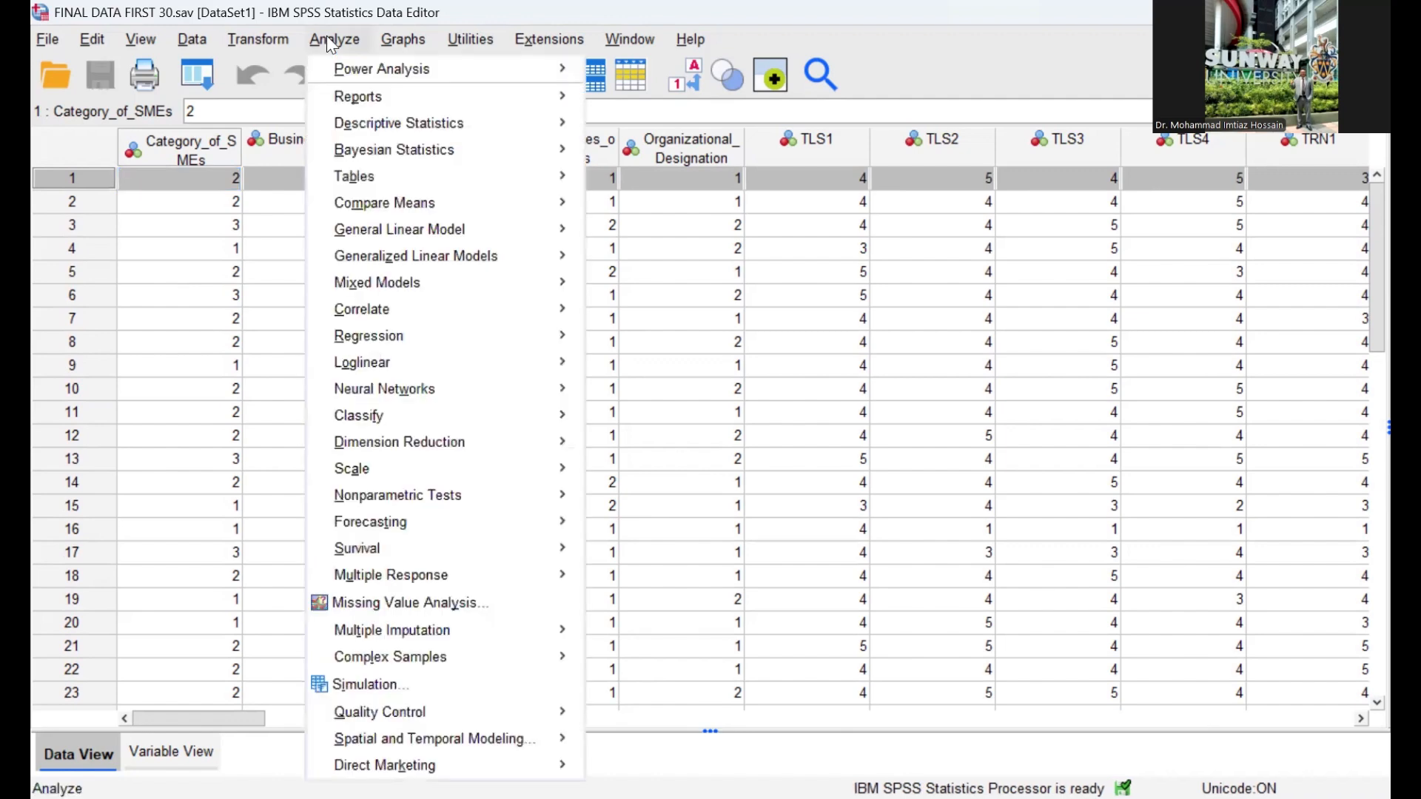
pyautogui.moveTo(358, 130)
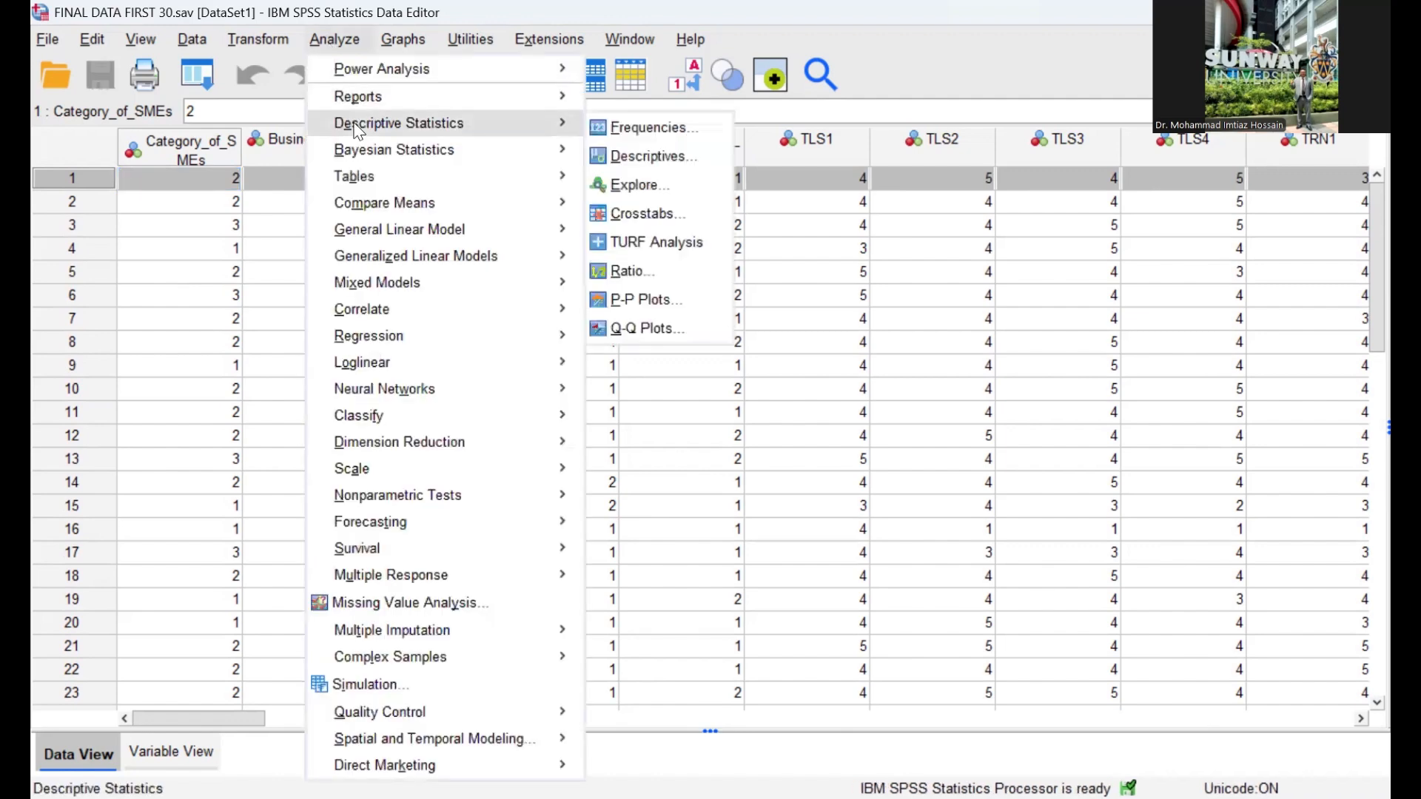
pyautogui.click(644, 130)
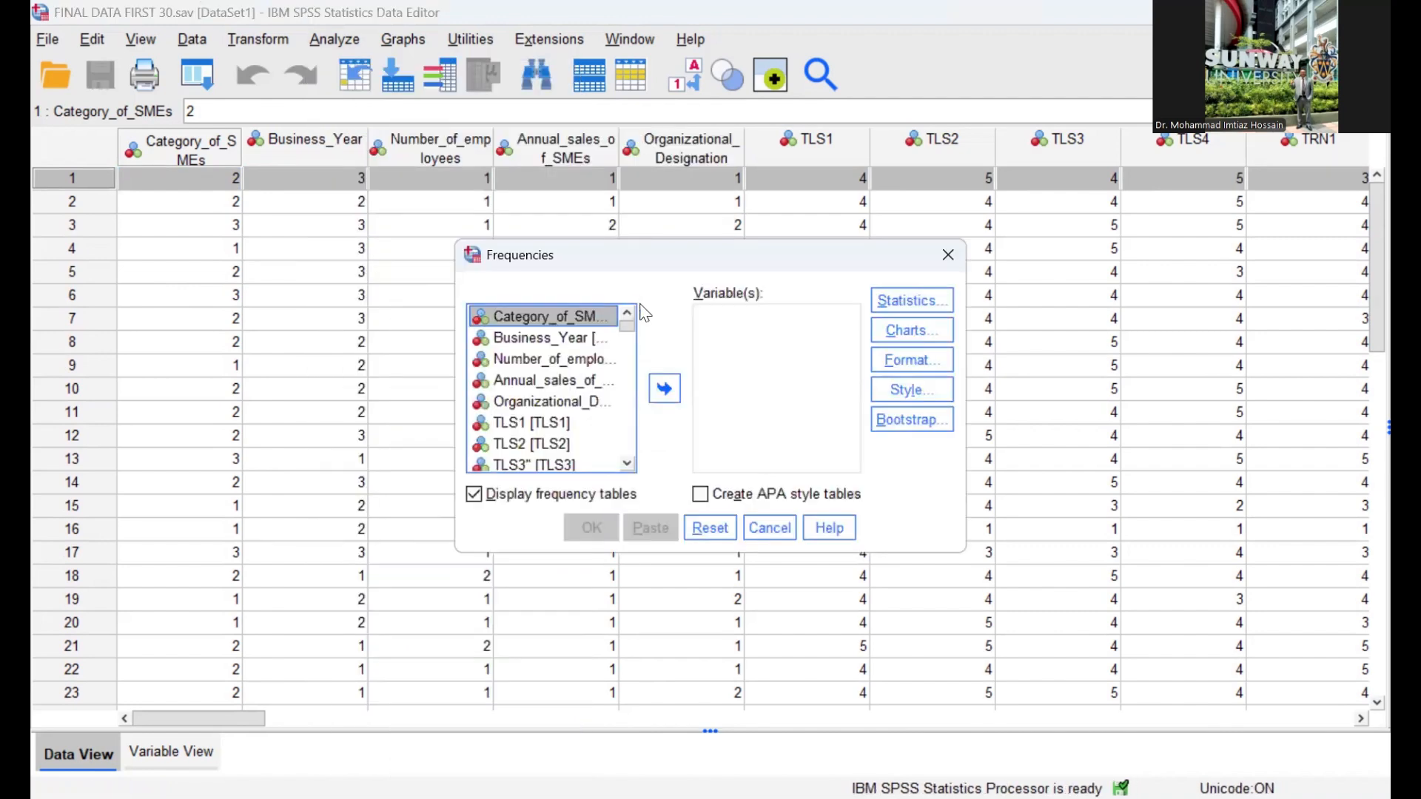
pyautogui.moveTo(632, 321); pyautogui.dragTo(623, 446)
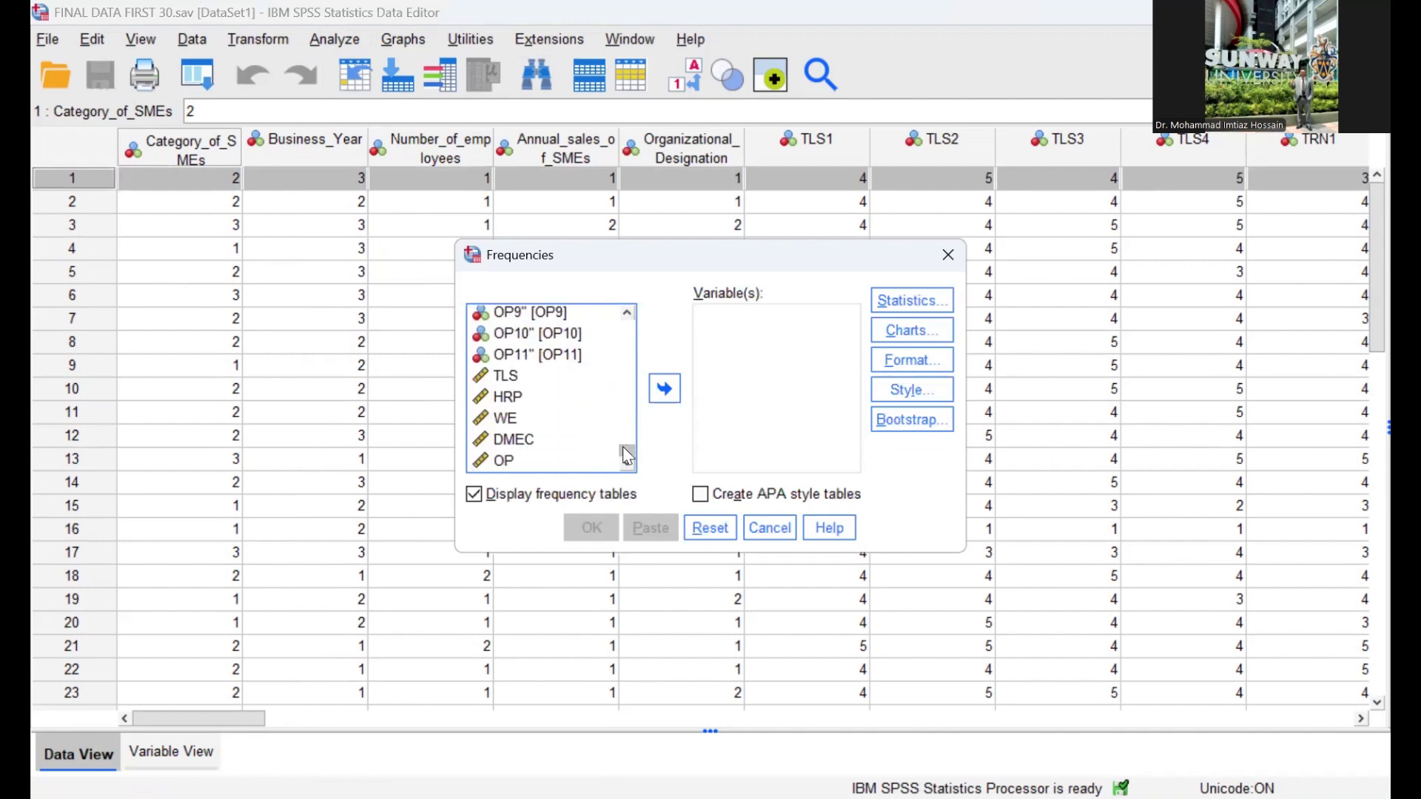
pyautogui.click(499, 378)
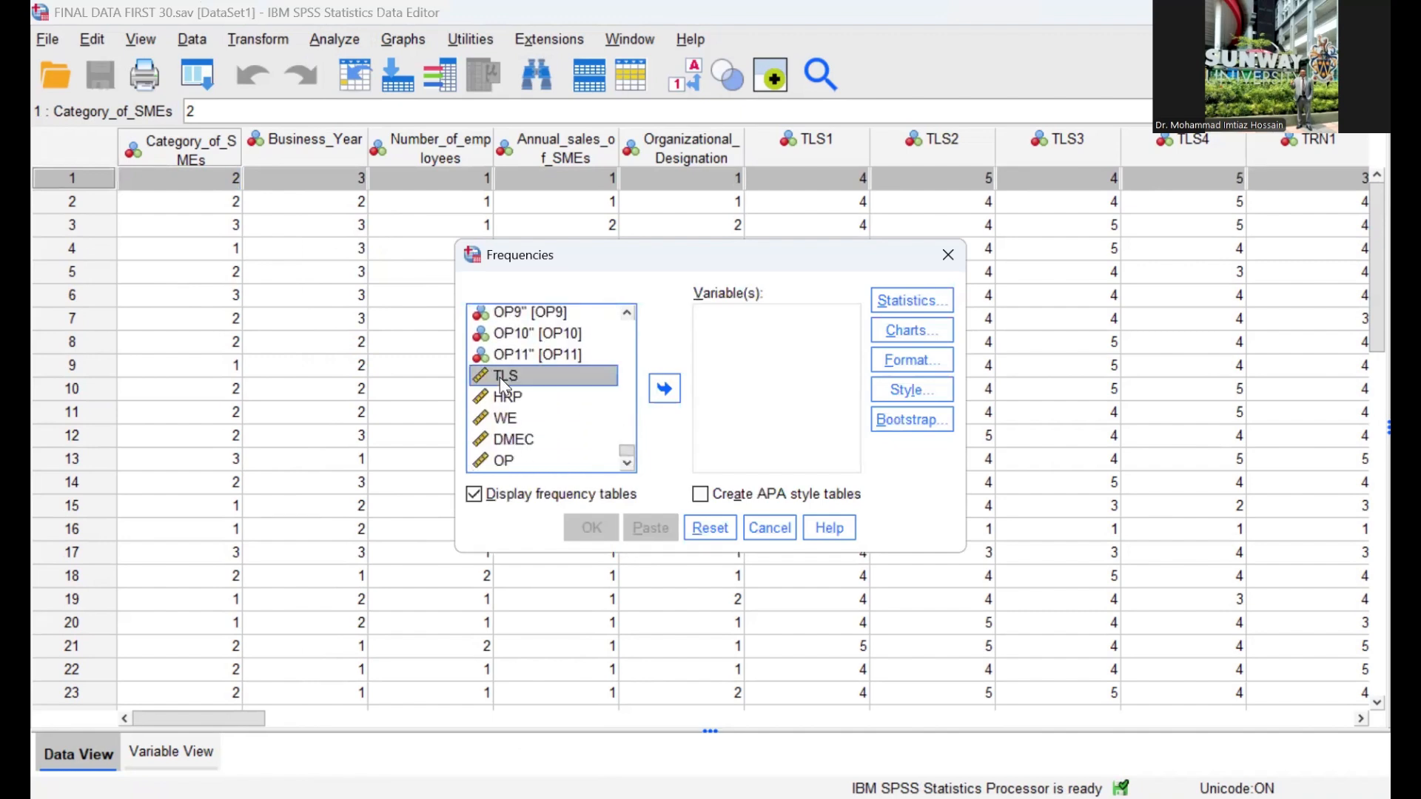
pyautogui.keyDown('shift'); pyautogui.click(508, 400); pyautogui.keyUp('shift')
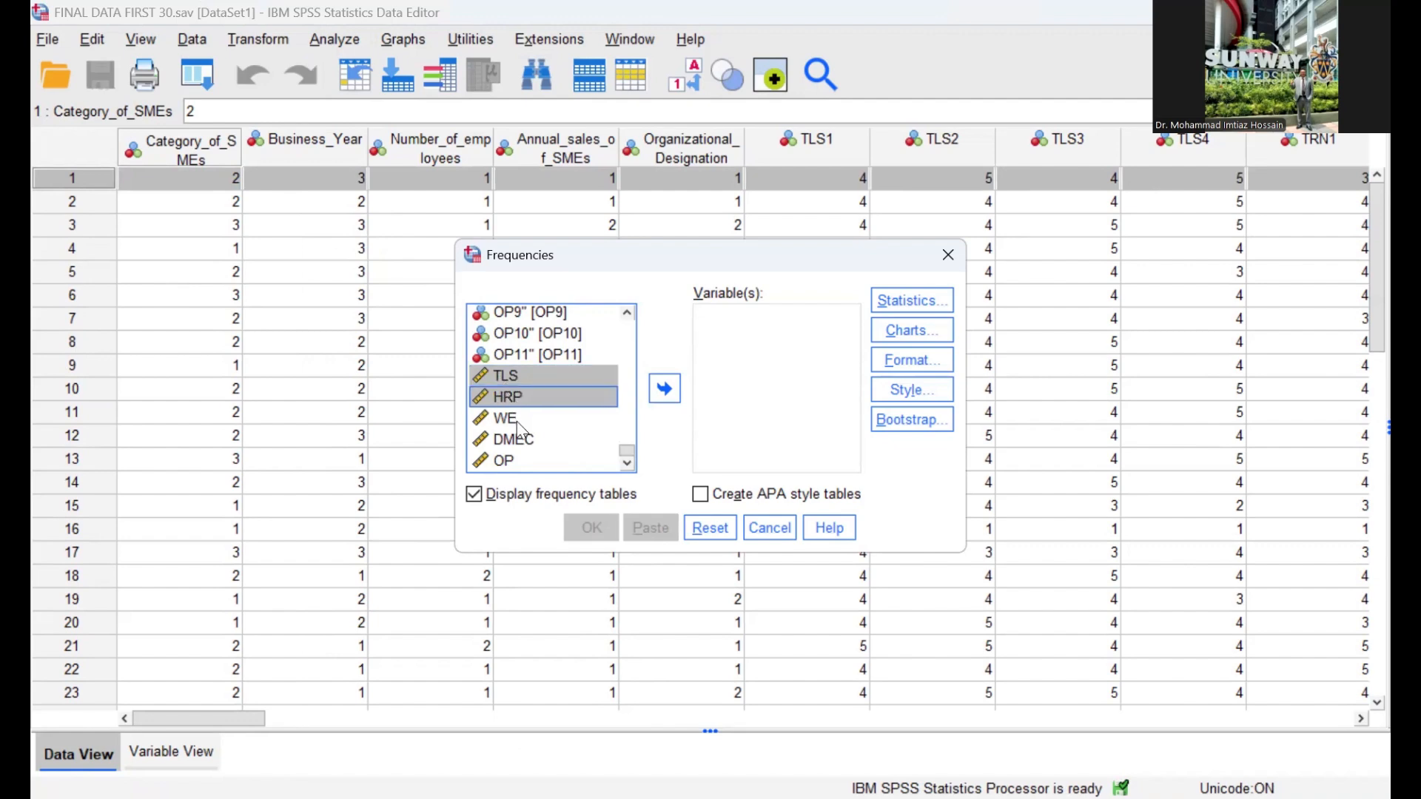
pyautogui.keyDown('shift'); pyautogui.click(516, 420); pyautogui.keyUp('shift')
pyautogui.keyDown('shift'); pyautogui.click(524, 442); pyautogui.keyUp('shift')
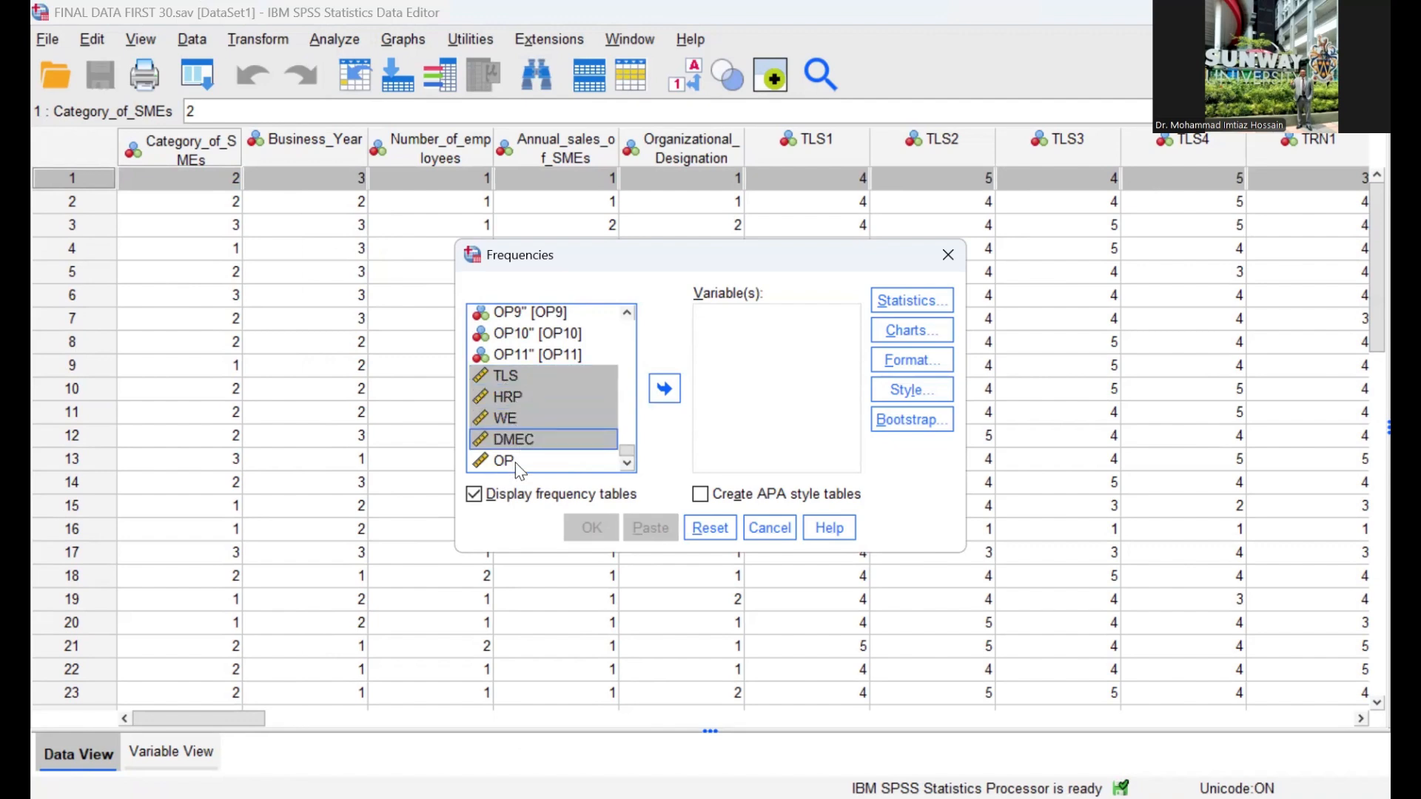
pyautogui.keyDown('shift'); pyautogui.click(515, 462); pyautogui.keyUp('shift')
pyautogui.click(664, 389)
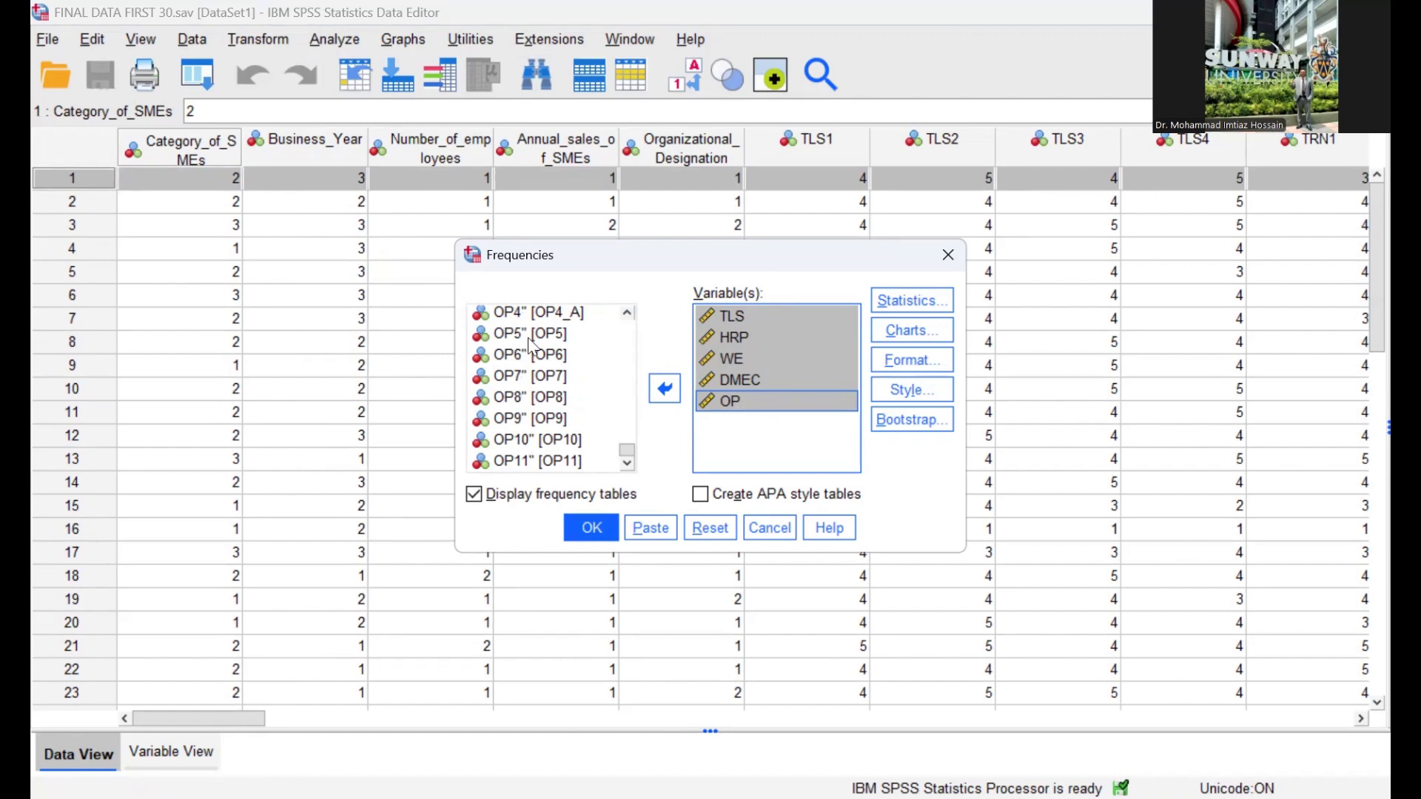
# Step: Request the mean, median, mode and standard deviation for the selected variables and run the Frequencies analysis
pyautogui.click(893, 306)
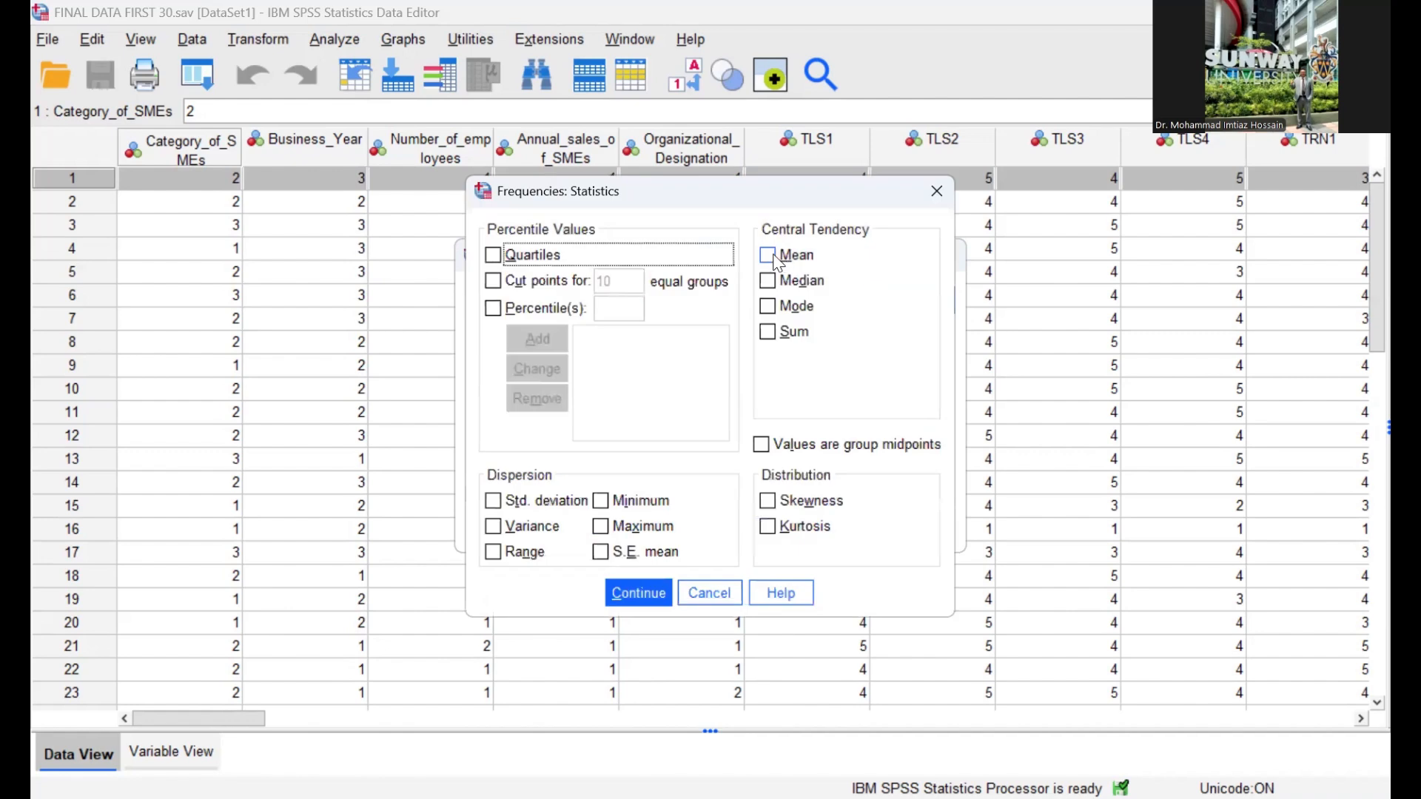
pyautogui.click(768, 255)
pyautogui.click(769, 280)
pyautogui.click(768, 306)
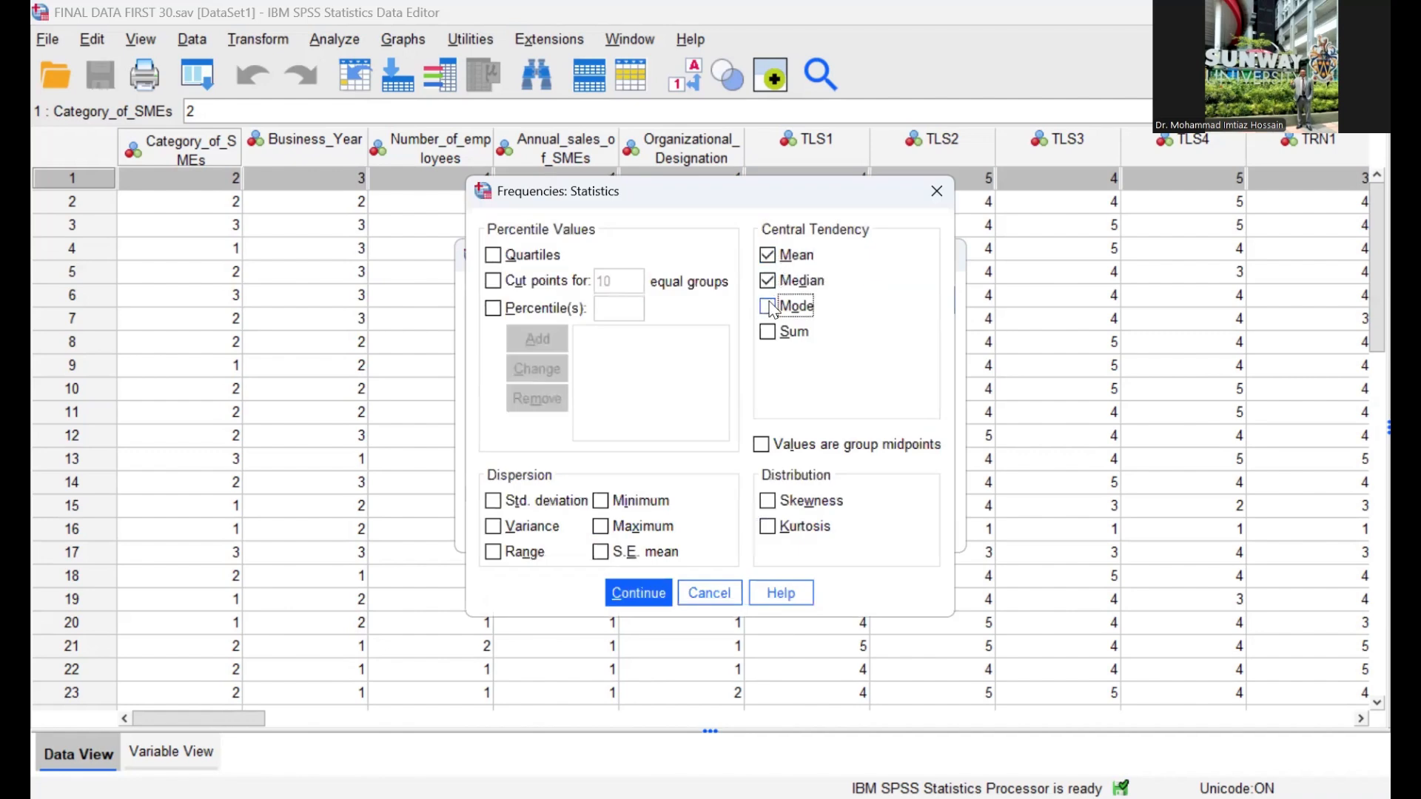
pyautogui.click(548, 504)
pyautogui.click(639, 596)
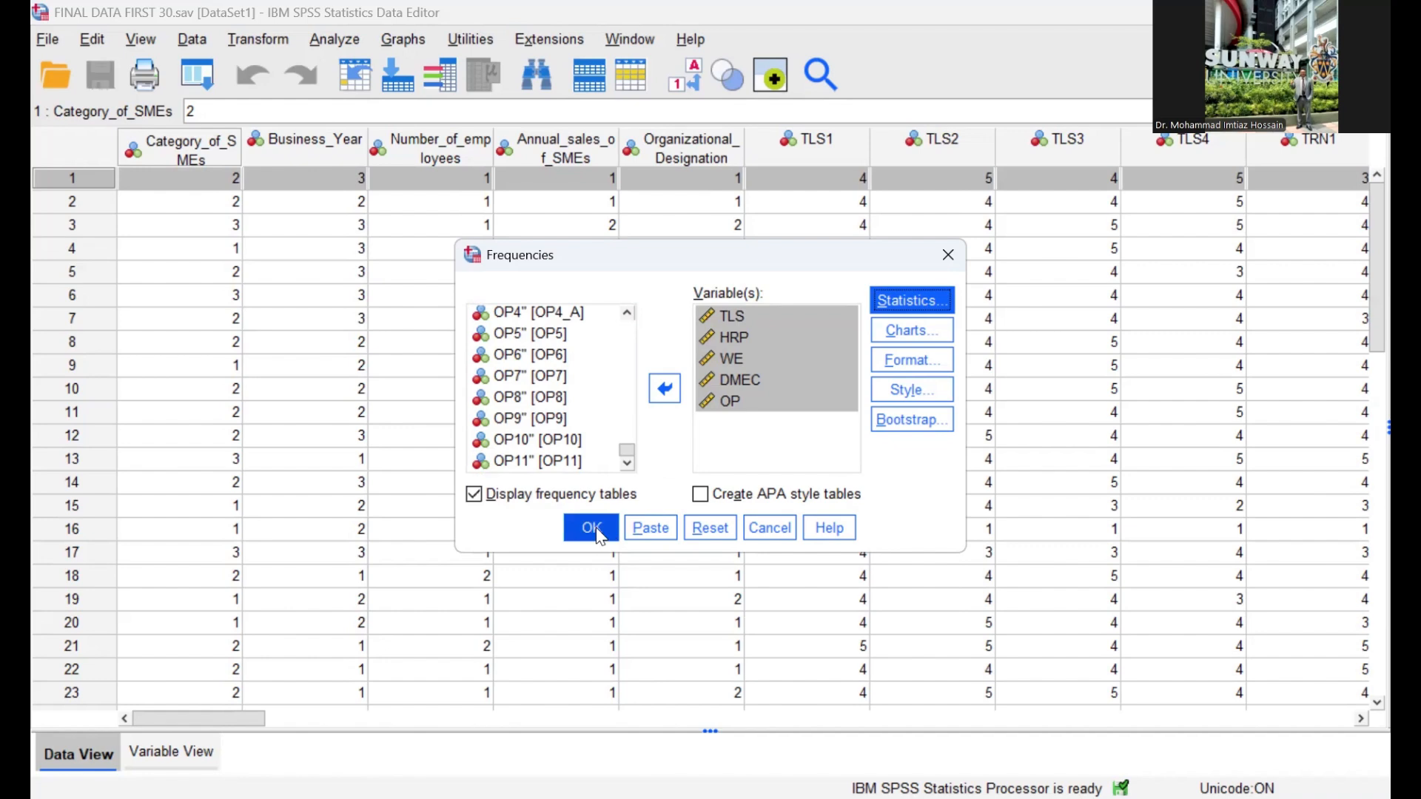
pyautogui.click(598, 534)
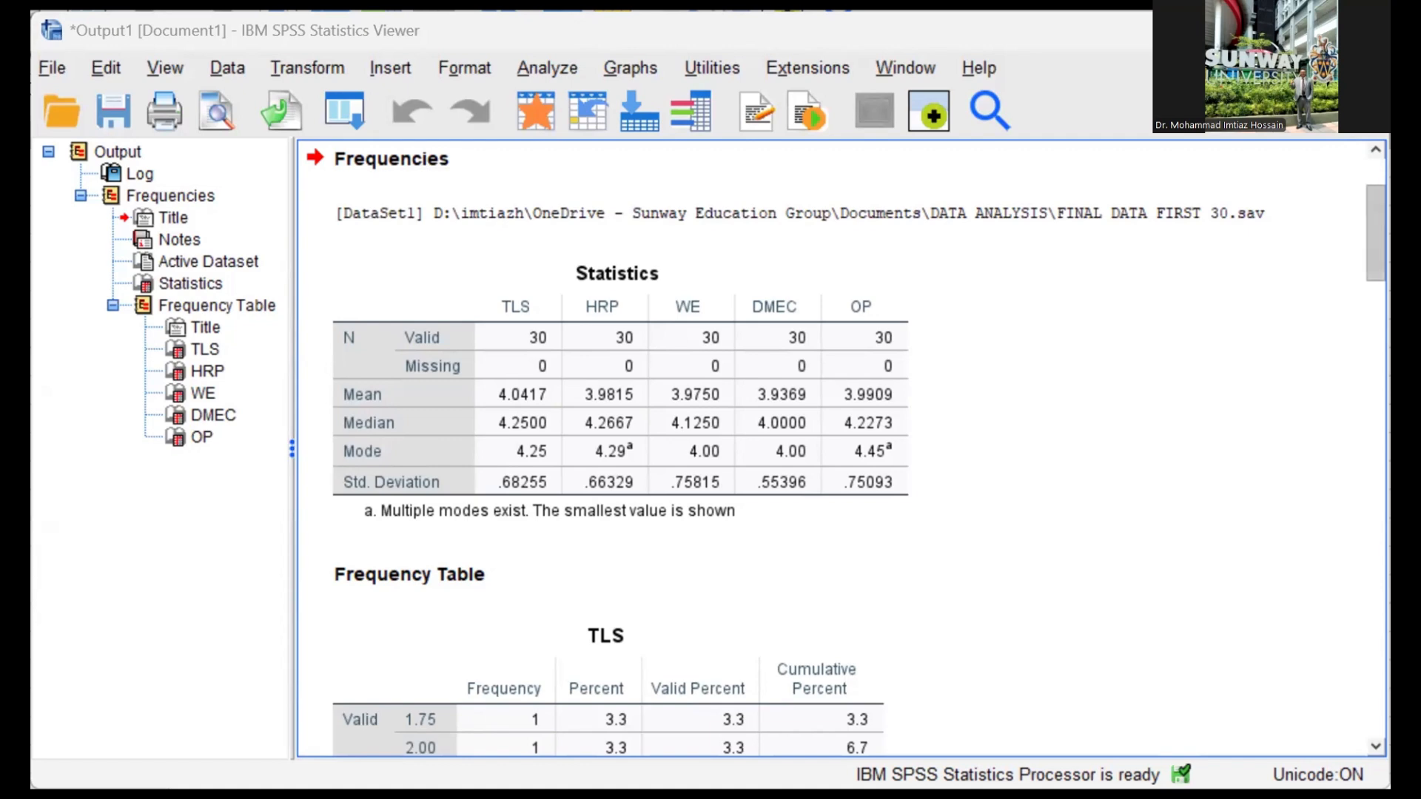
# Step: Review the Frequencies output and copy its Statistics table covering TLS, HRP, WE, DMEC and OP
pyautogui.scroll(-1, 841, 444)
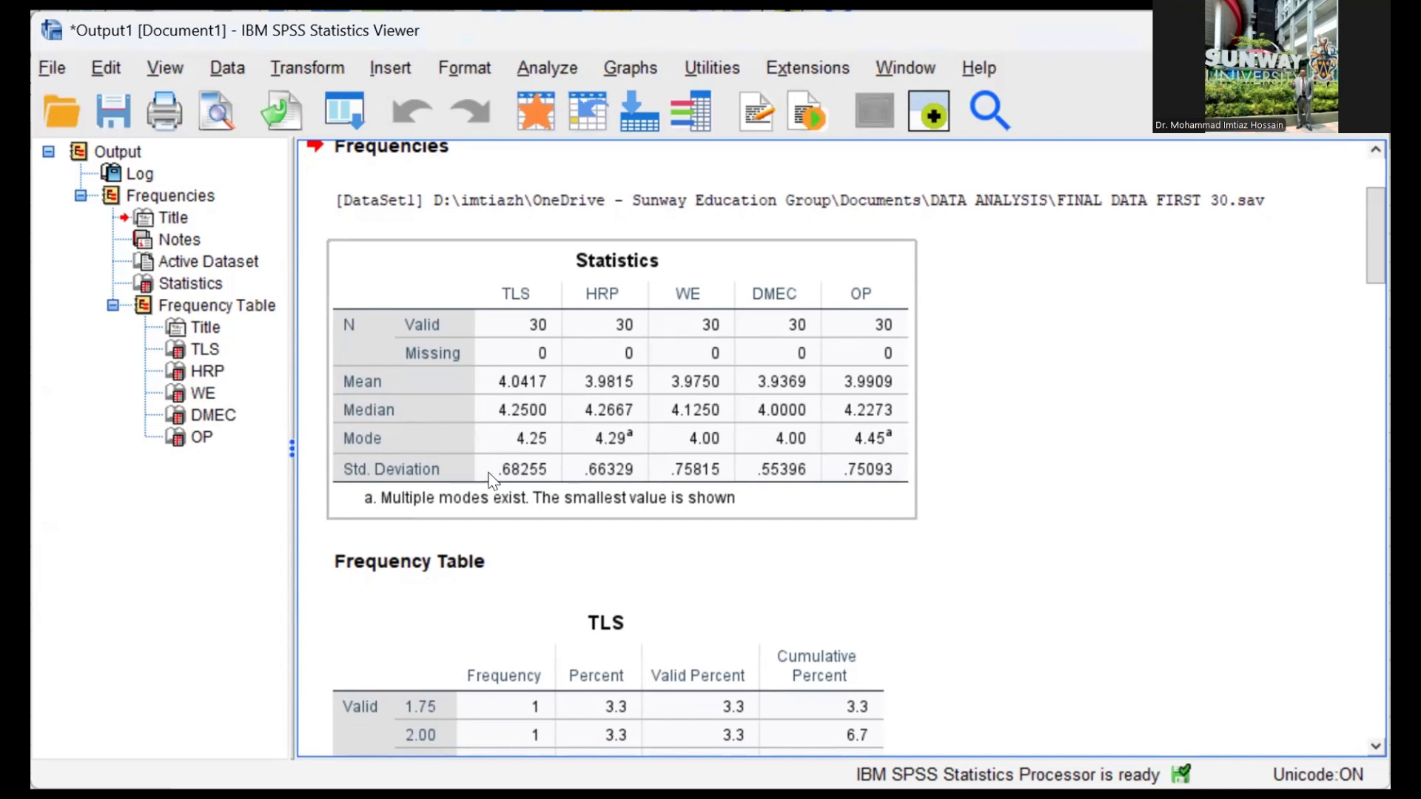
pyautogui.click(464, 228)
pyautogui.click(399, 418)
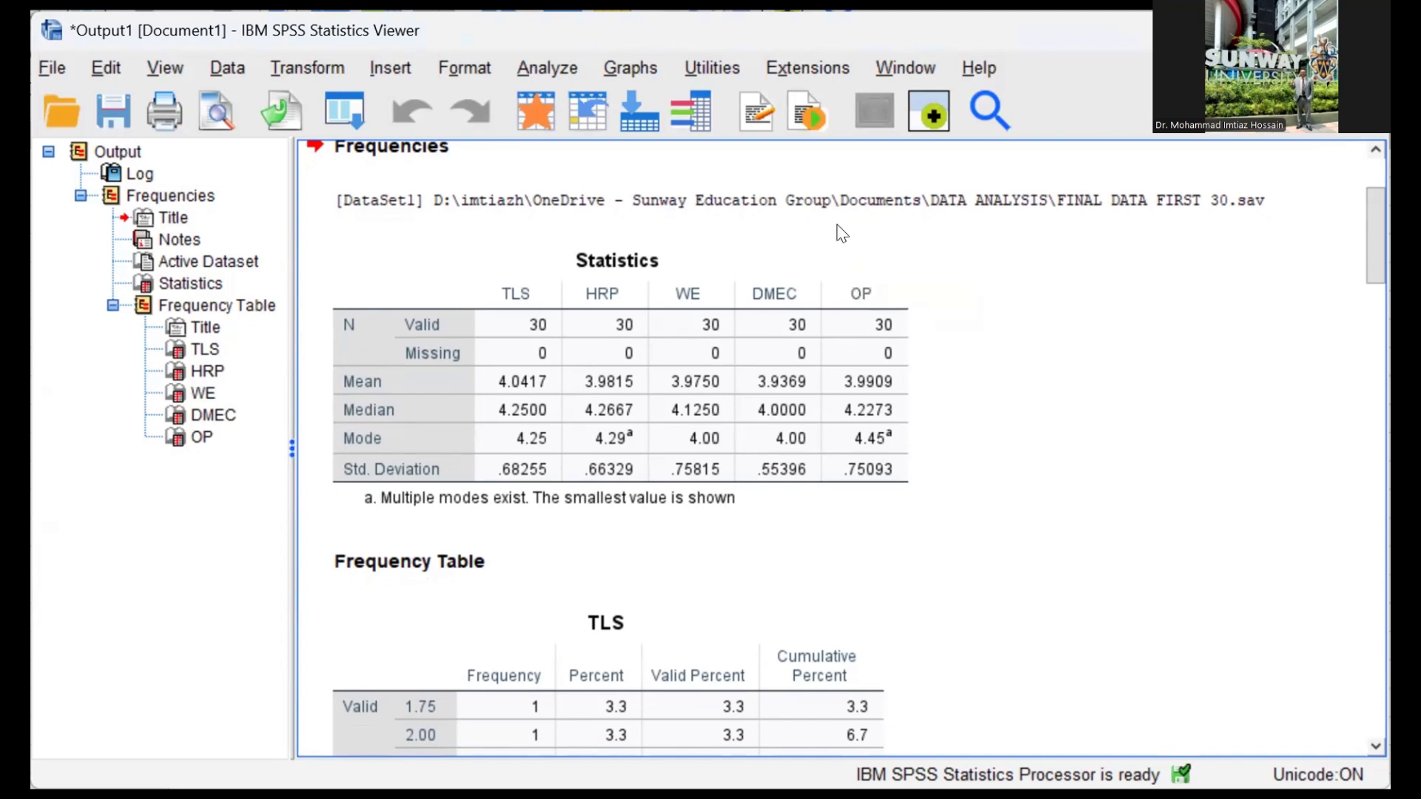
pyautogui.scroll(-15, 832, 593)
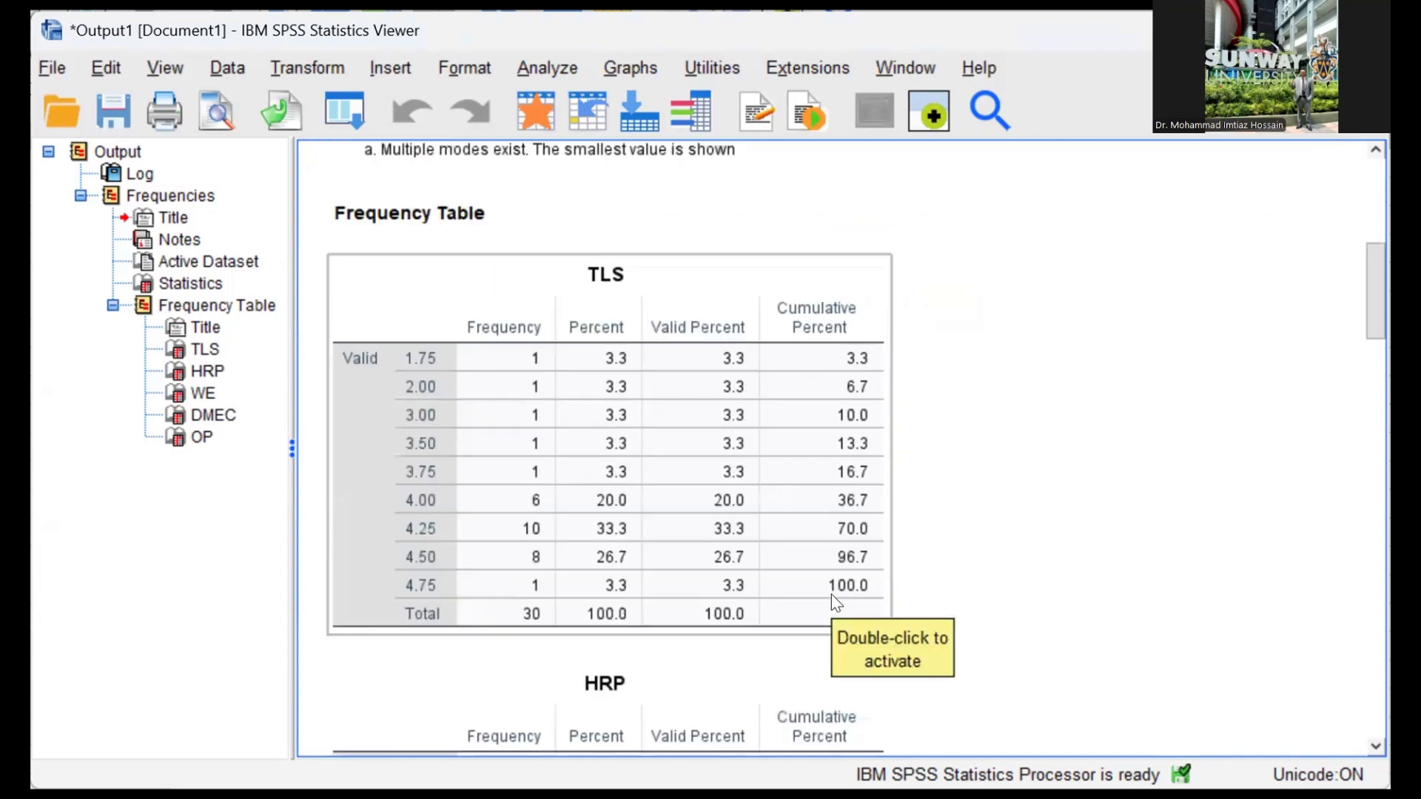
pyautogui.scroll(18, 832, 623)
pyautogui.scroll(-3, 832, 623)
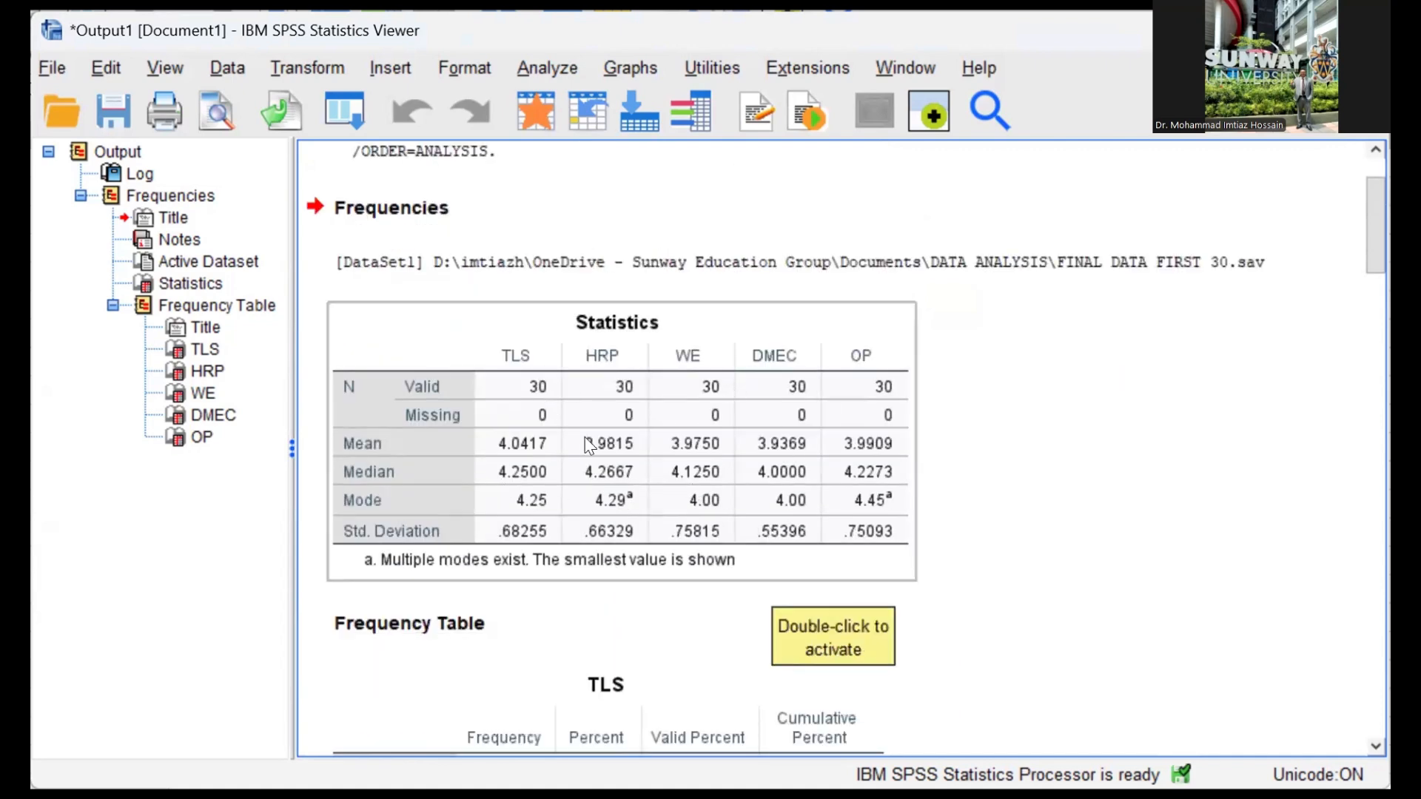
pyautogui.click(566, 406)
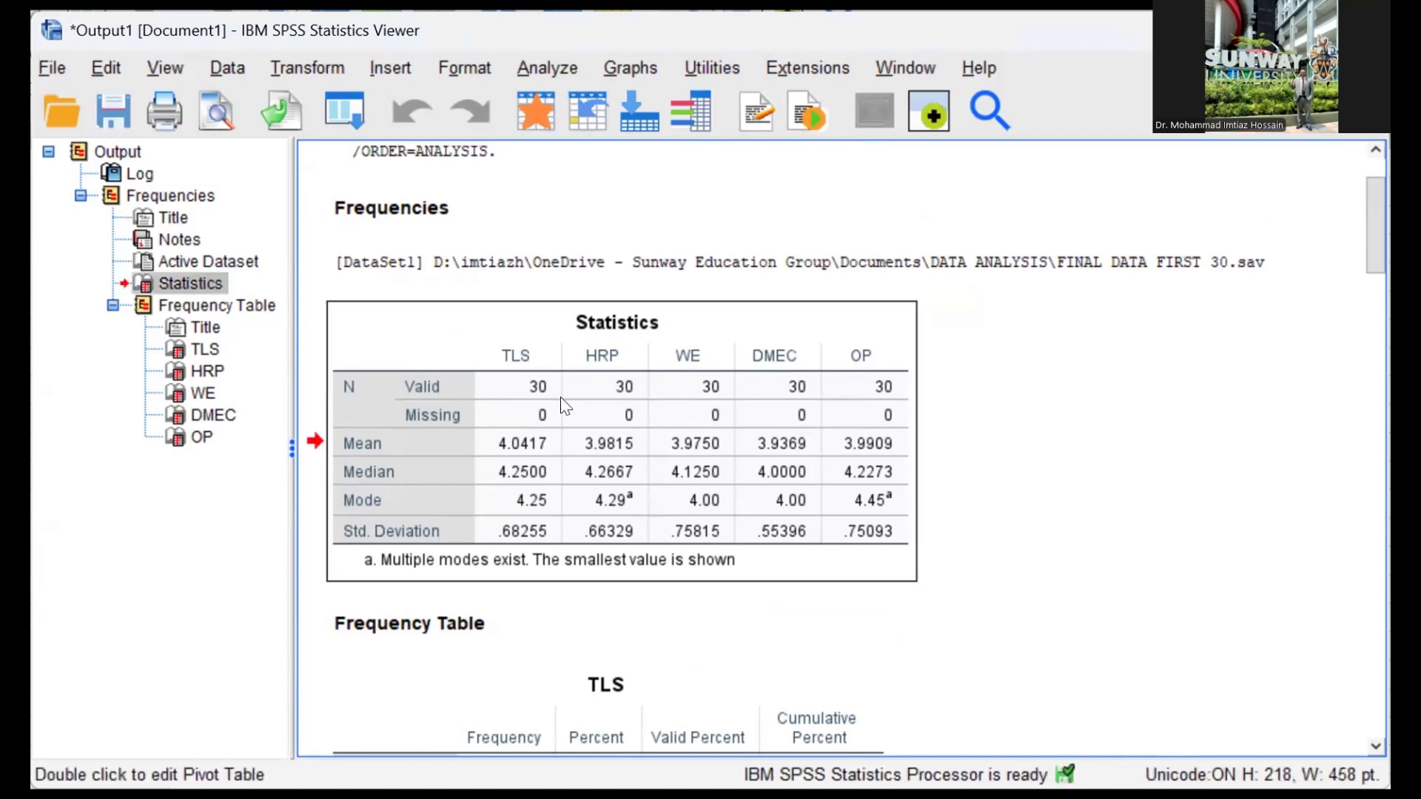
pyautogui.rightClick(662, 396)
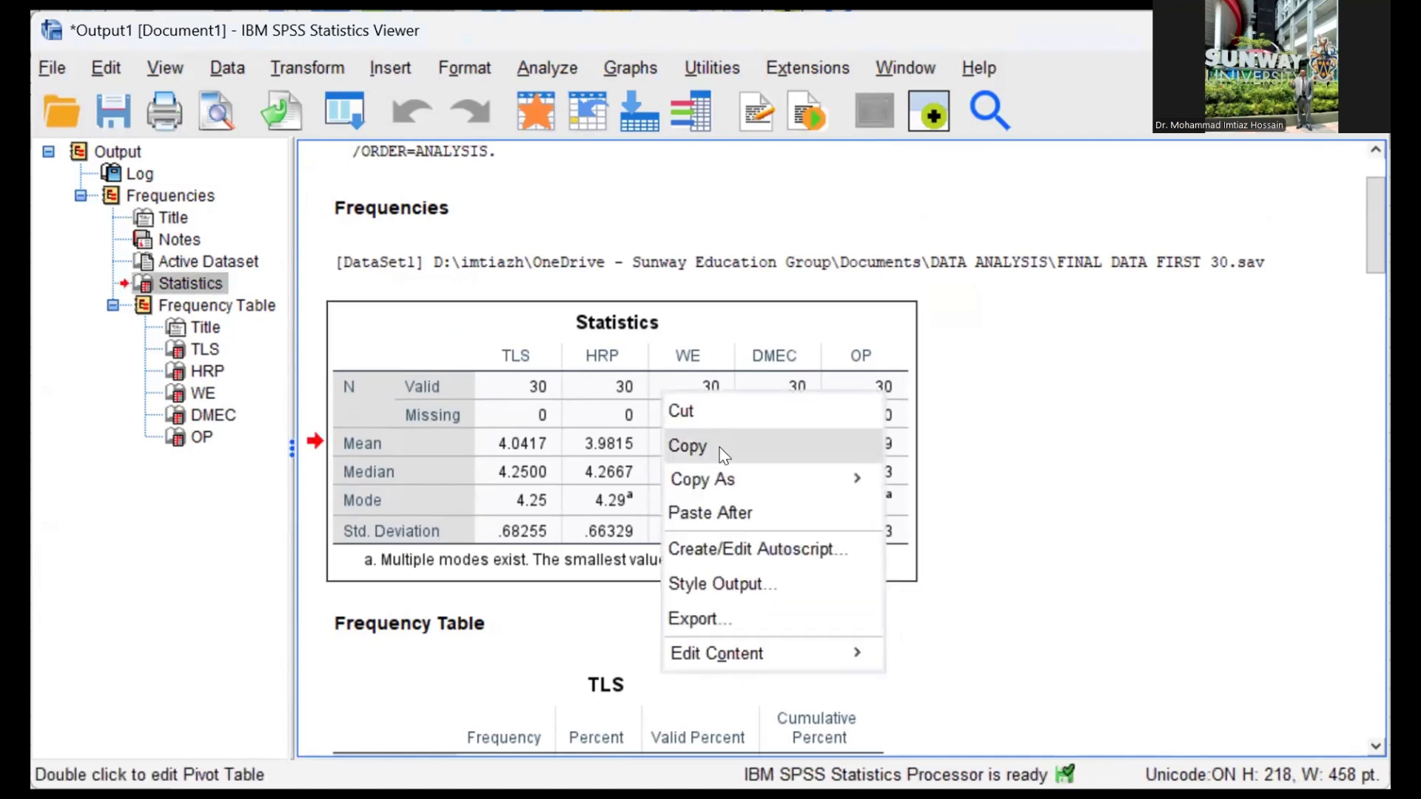
pyautogui.click(723, 453)
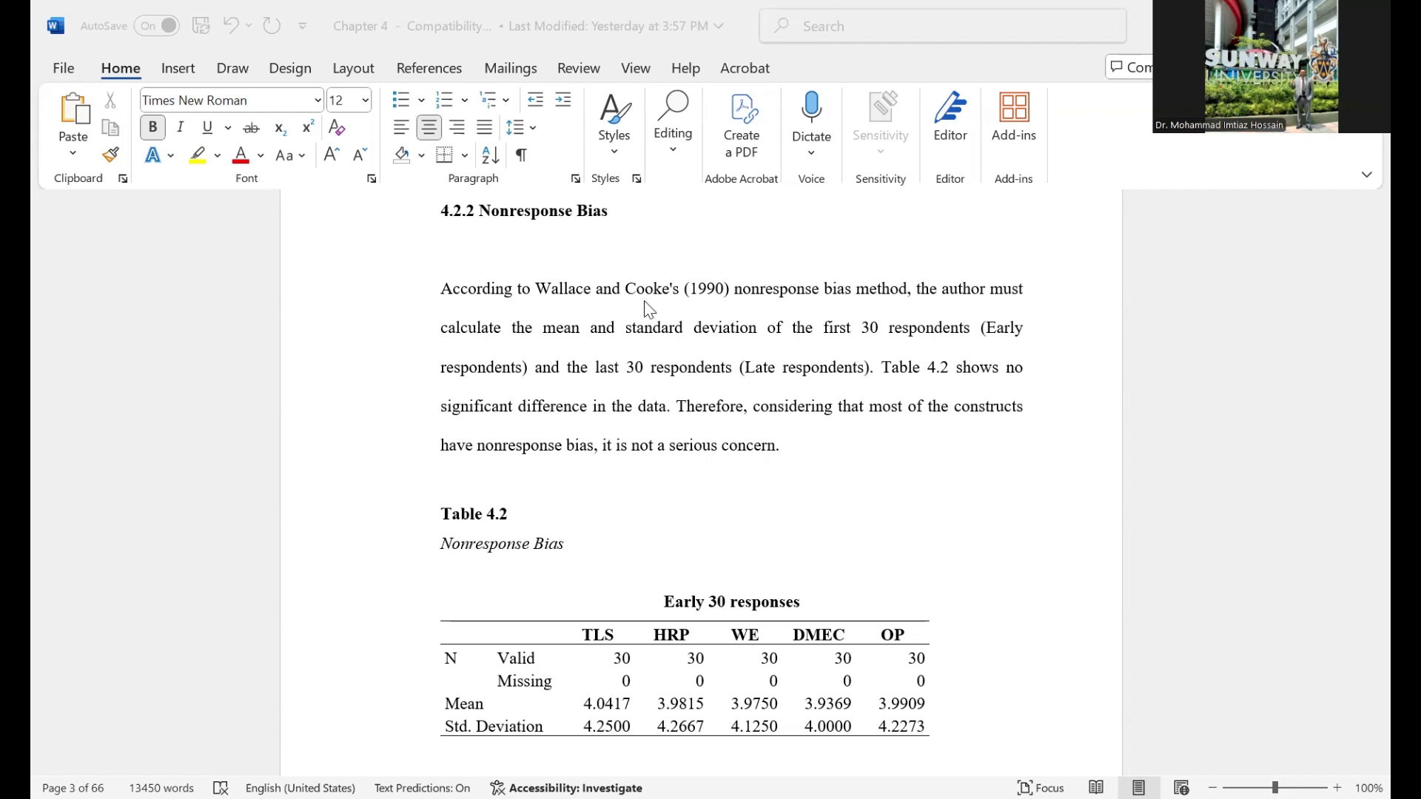
# Step: Switch to the Chapter 4 document in Word and read section 4.2.2 Nonresponse Bias, marking the phrases on early and late respondents and significant difference
pyautogui.click(566, 305)
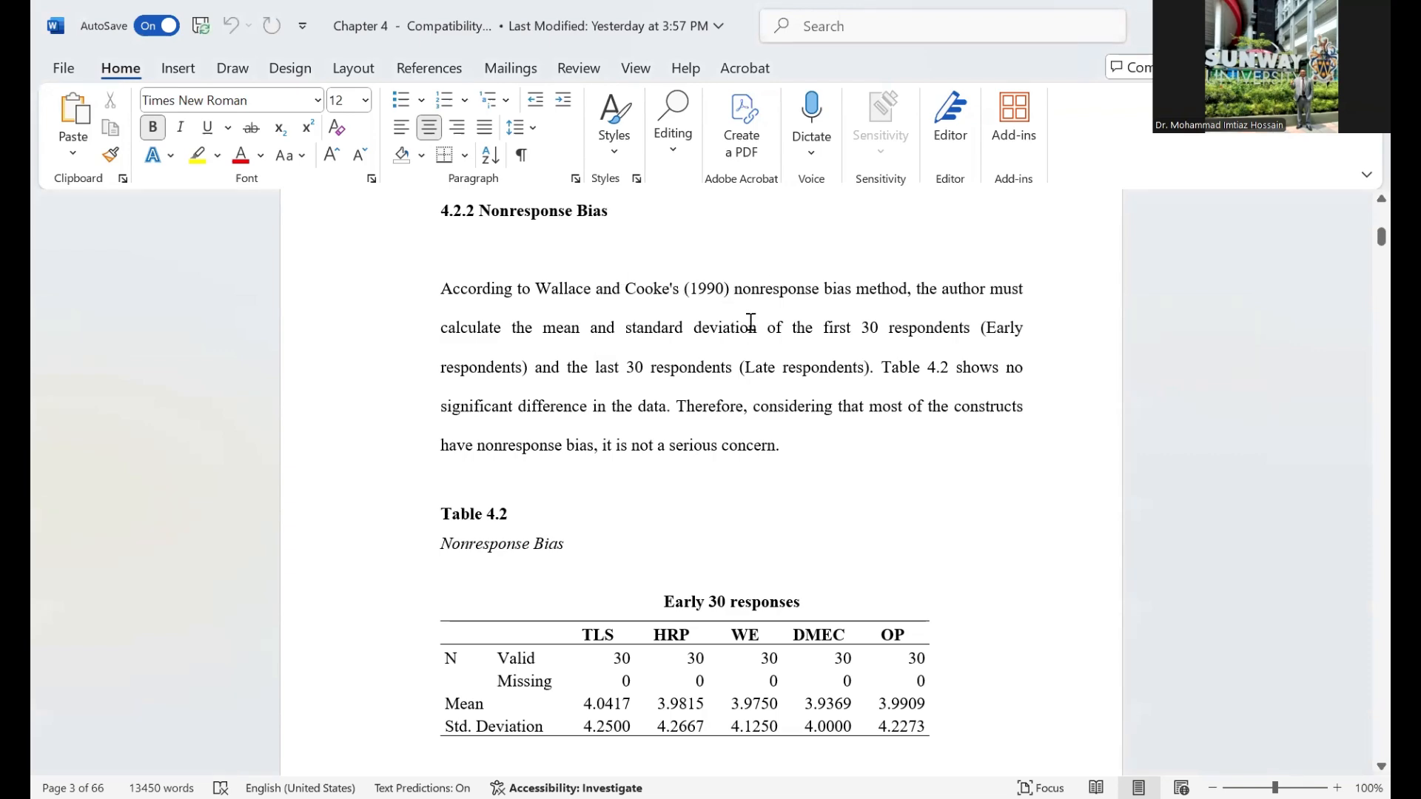
pyautogui.scroll(-2, 872, 316)
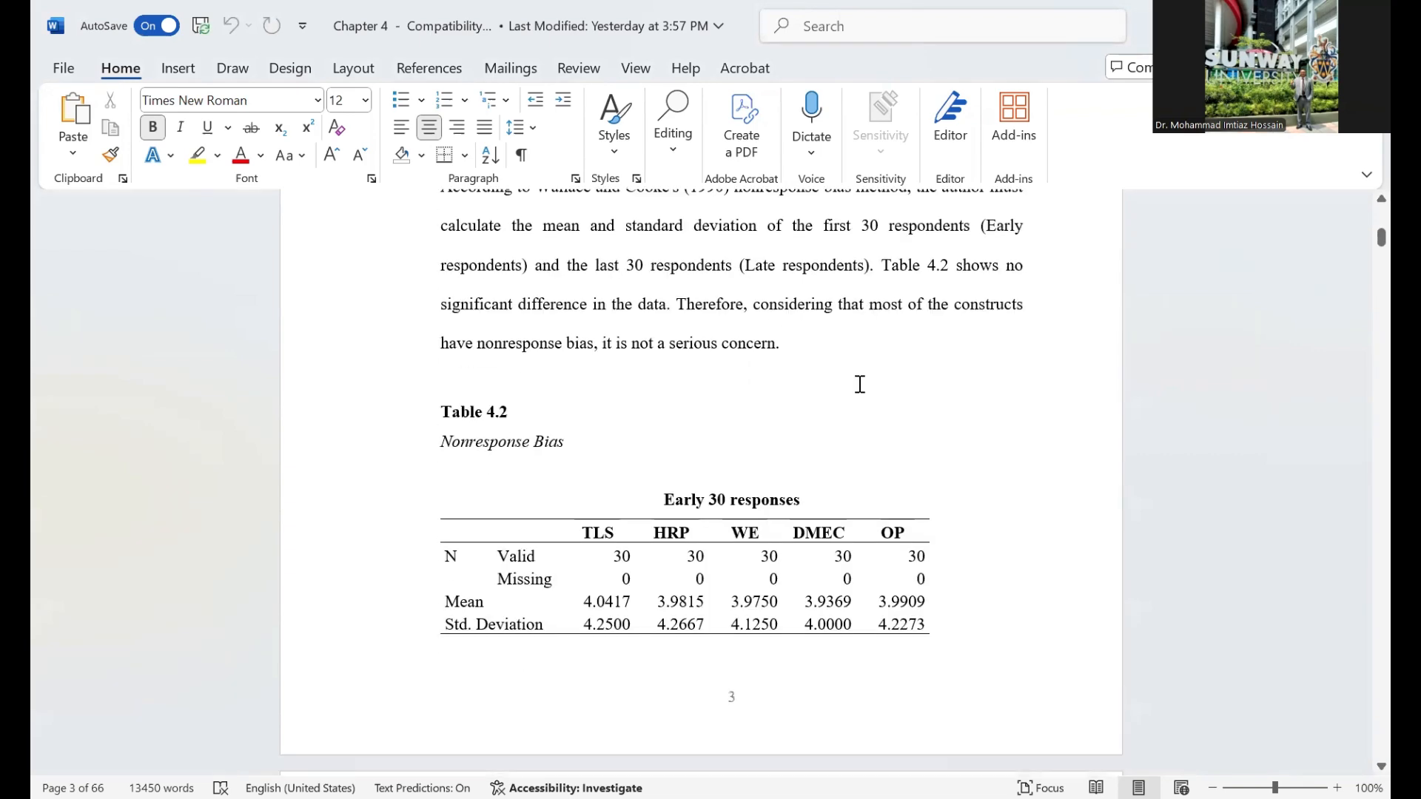
pyautogui.scroll(2, 858, 370)
pyautogui.click(823, 325)
pyautogui.keyDown('shift'); pyautogui.click(994, 323); pyautogui.keyUp('shift')
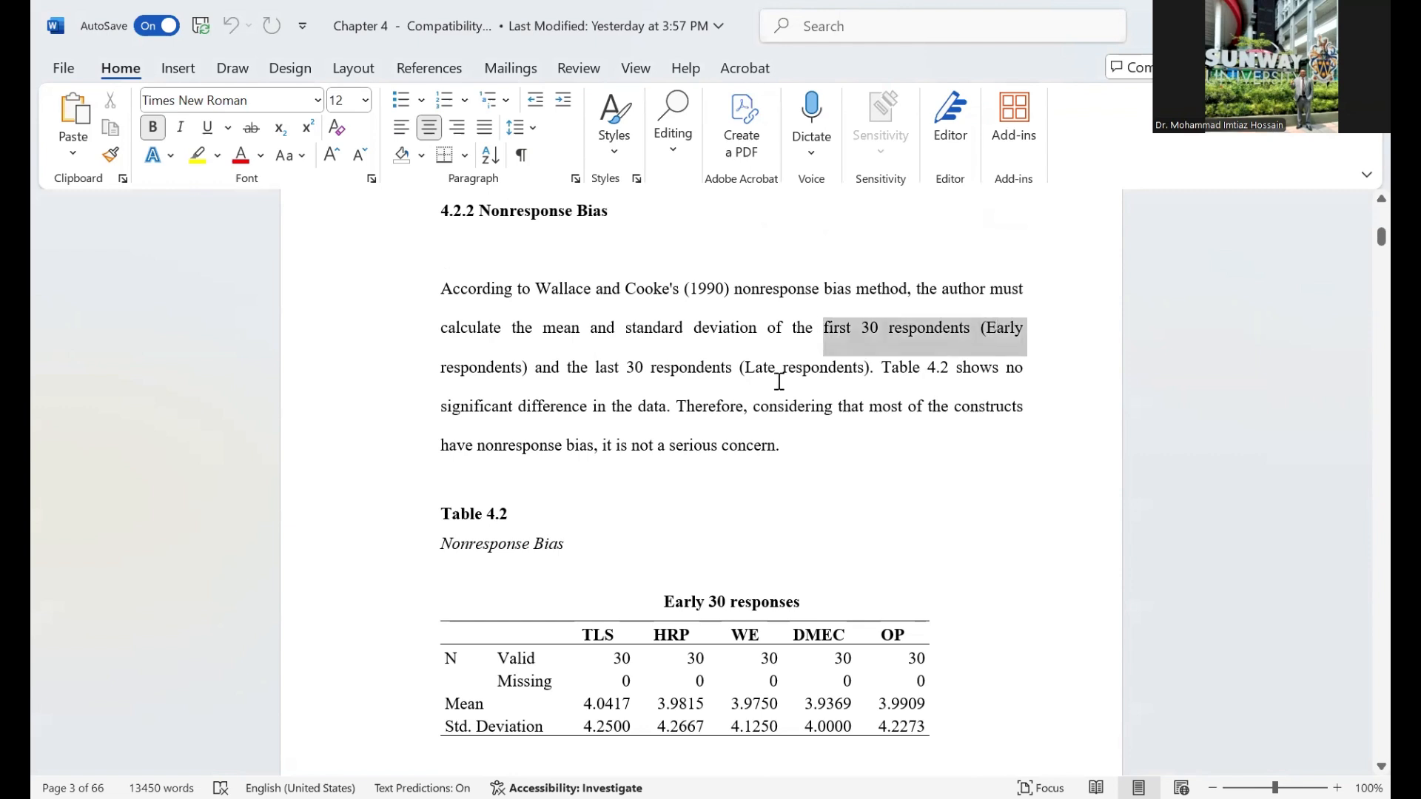
pyautogui.click(590, 370)
pyautogui.keyDown('shift'); pyautogui.click(854, 363); pyautogui.keyUp('shift')
pyautogui.moveTo(853, 363); pyautogui.dragTo(870, 363)
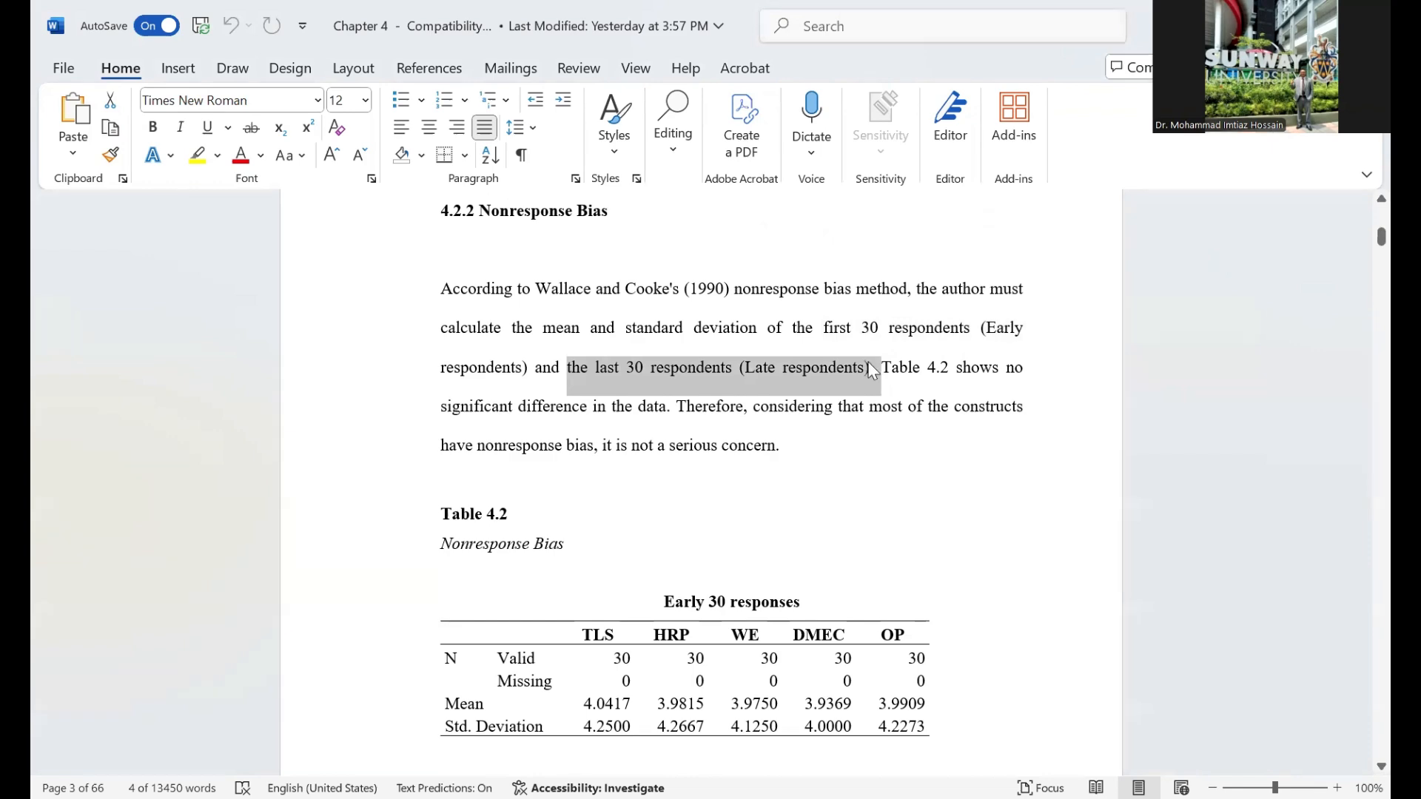
pyautogui.moveTo(442, 409); pyautogui.dragTo(591, 410)
# Step: Compare the mean and standard deviation rows of the Early 30 responses and Late 30 responses tables under Table 4.2
pyautogui.scroll(-3, 669, 503)
pyautogui.scroll(-2, 674, 513)
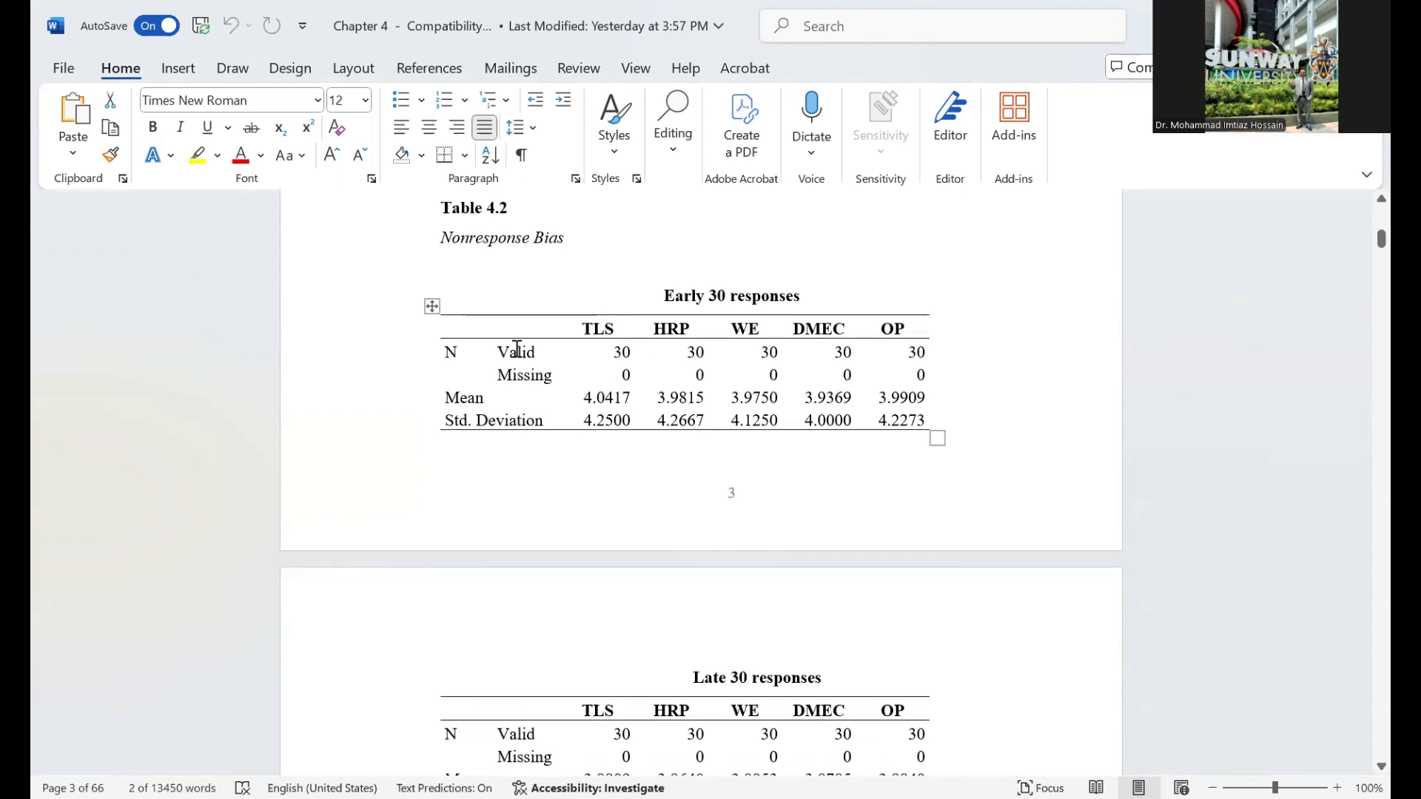
pyautogui.click(663, 296)
pyautogui.scroll(-3, 510, 482)
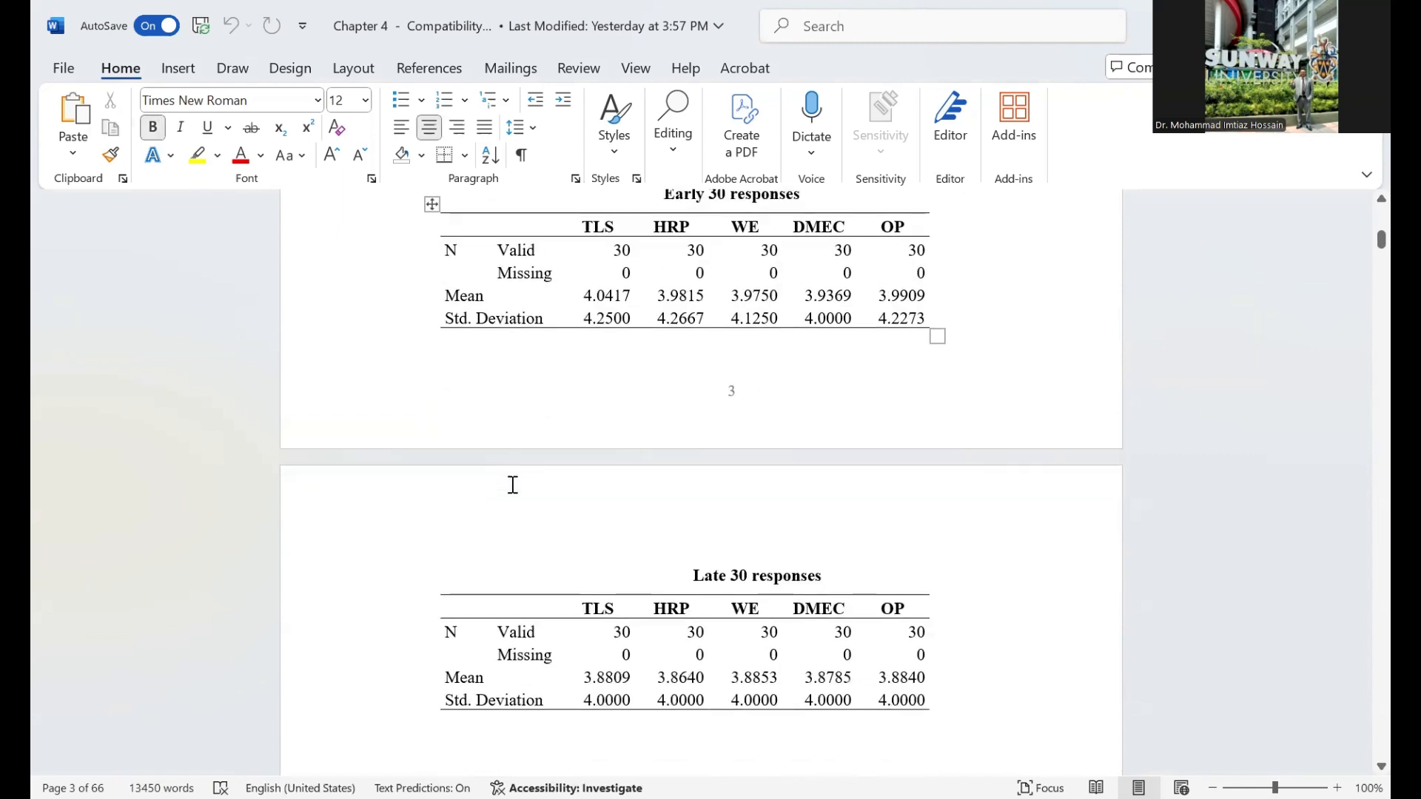
pyautogui.tripleClick(818, 474)
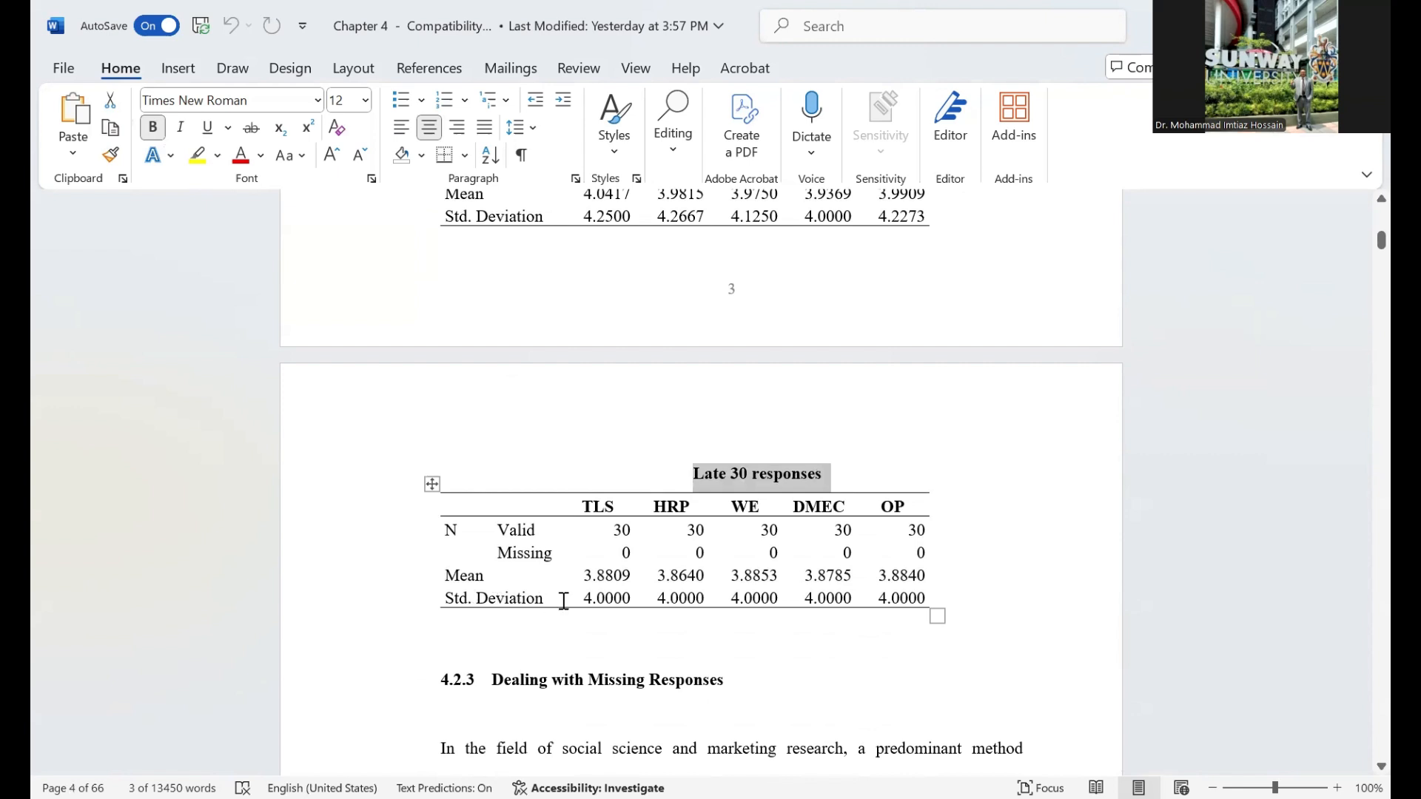
pyautogui.scroll(2, 598, 604)
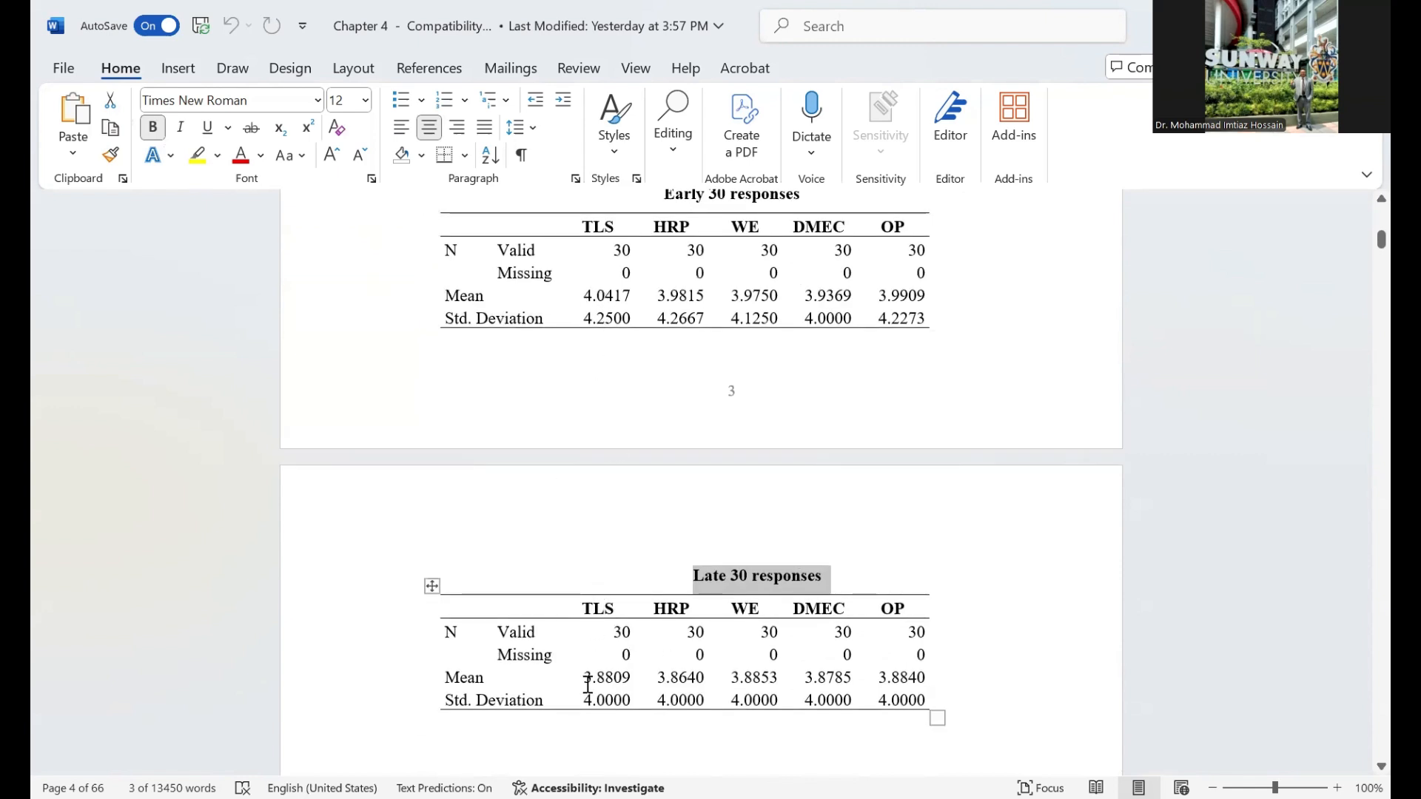
pyautogui.doubleClick(586, 318)
pyautogui.click(584, 700)
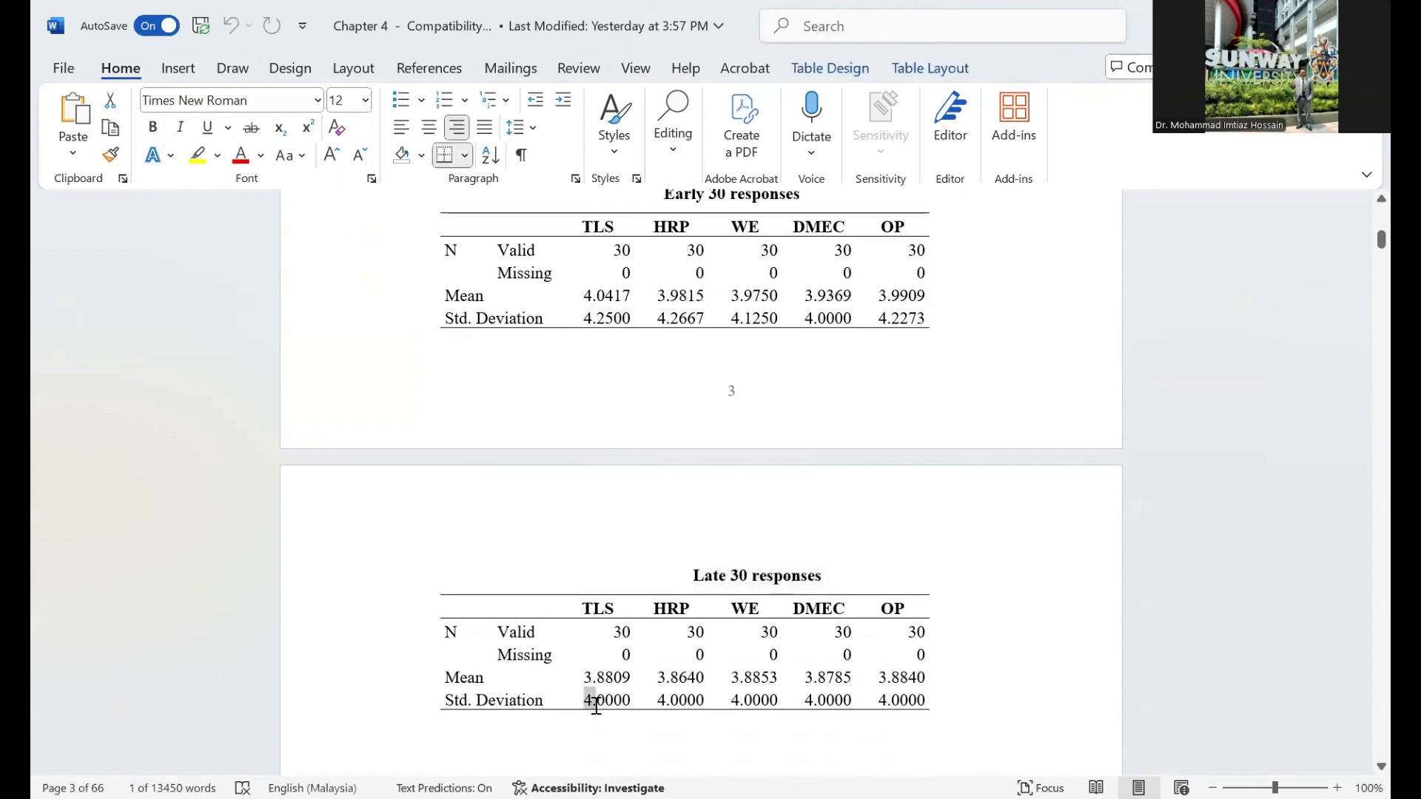
pyautogui.doubleClick(603, 702)
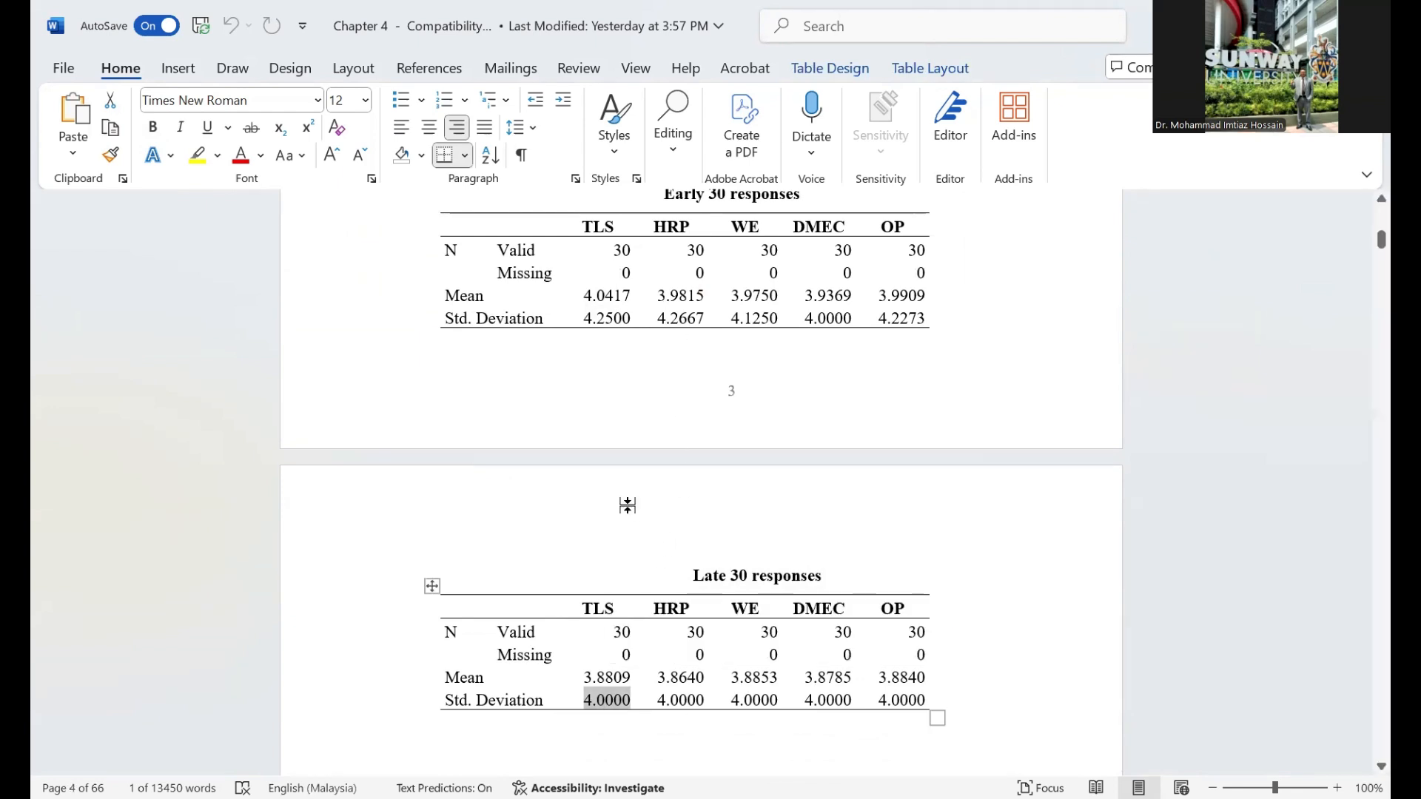
pyautogui.scroll(5, 629, 506)
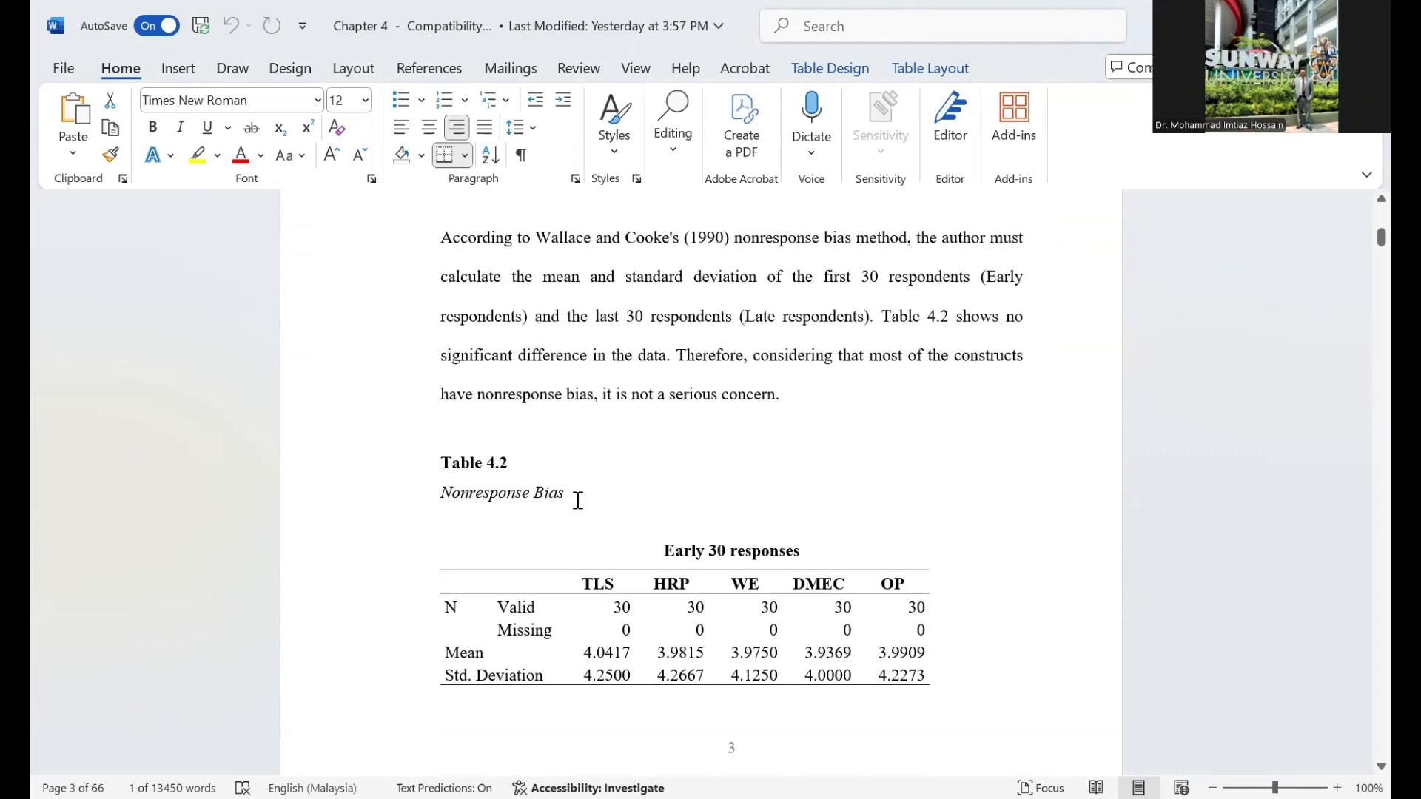
# Step: Read section 4.2.3 Dealing with Missing Responses and mark its closing text about the Google form requiring all questions to be answered
pyautogui.scroll(-7, 675, 592)
pyautogui.scroll(-6, 693, 613)
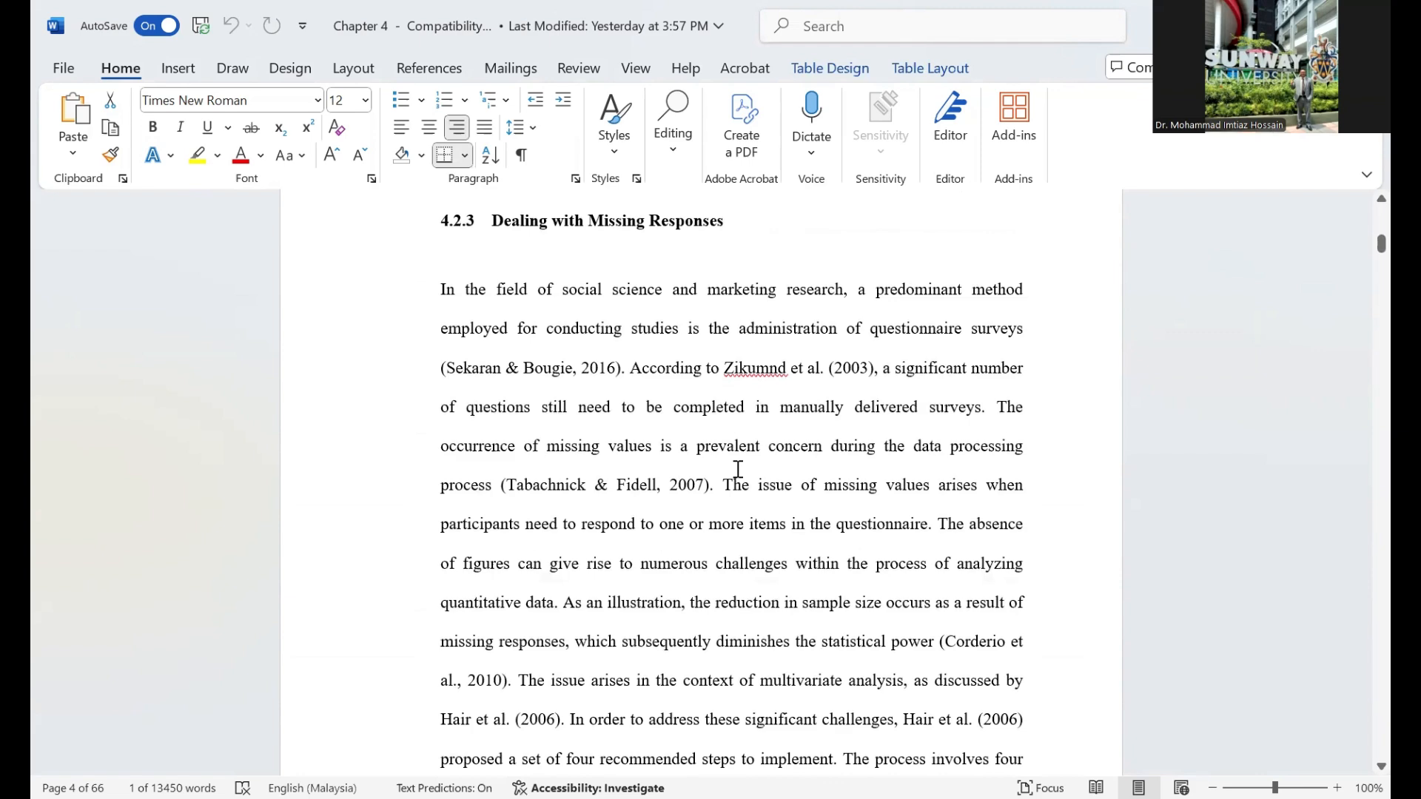
pyautogui.scroll(-2, 751, 531)
pyautogui.scroll(-1, 753, 533)
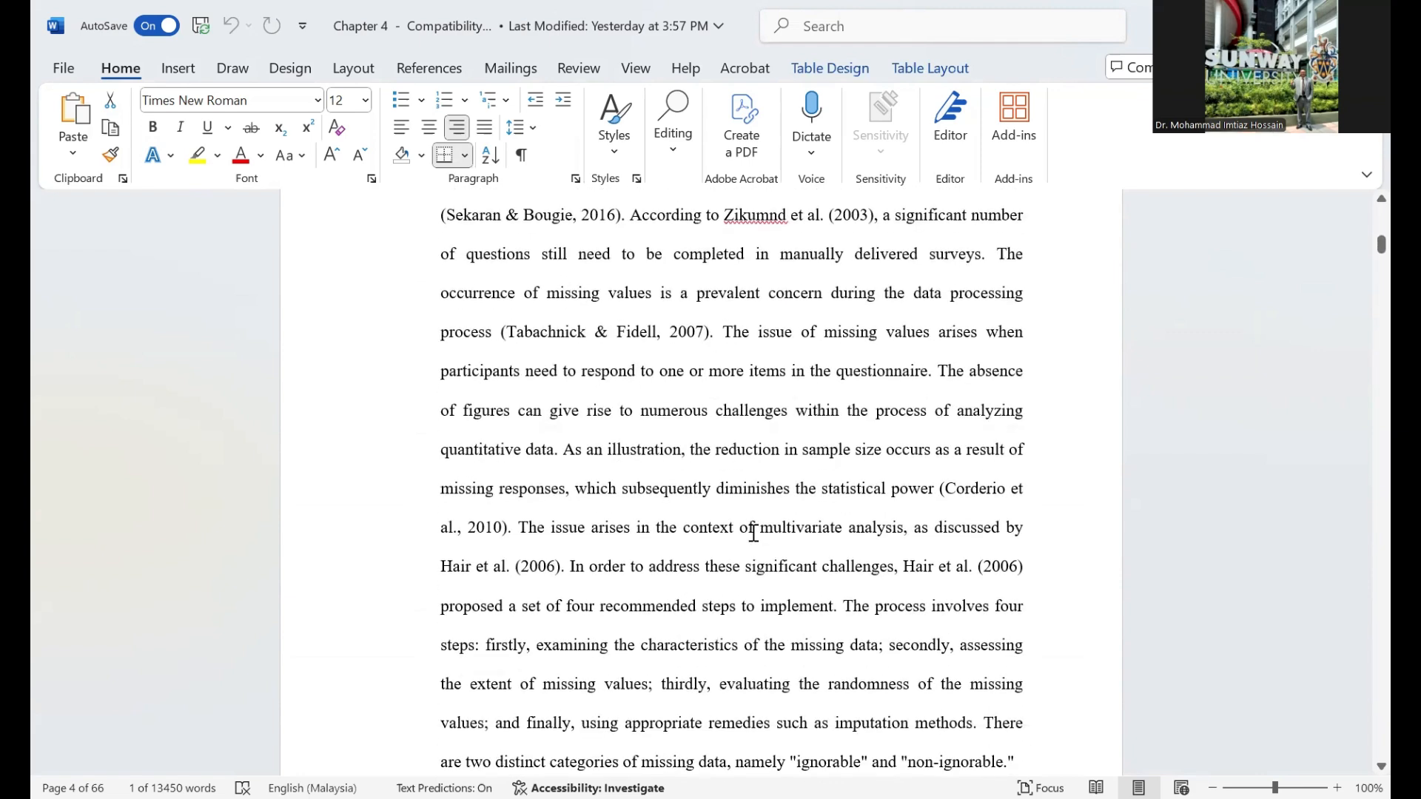
pyautogui.scroll(-2, 754, 533)
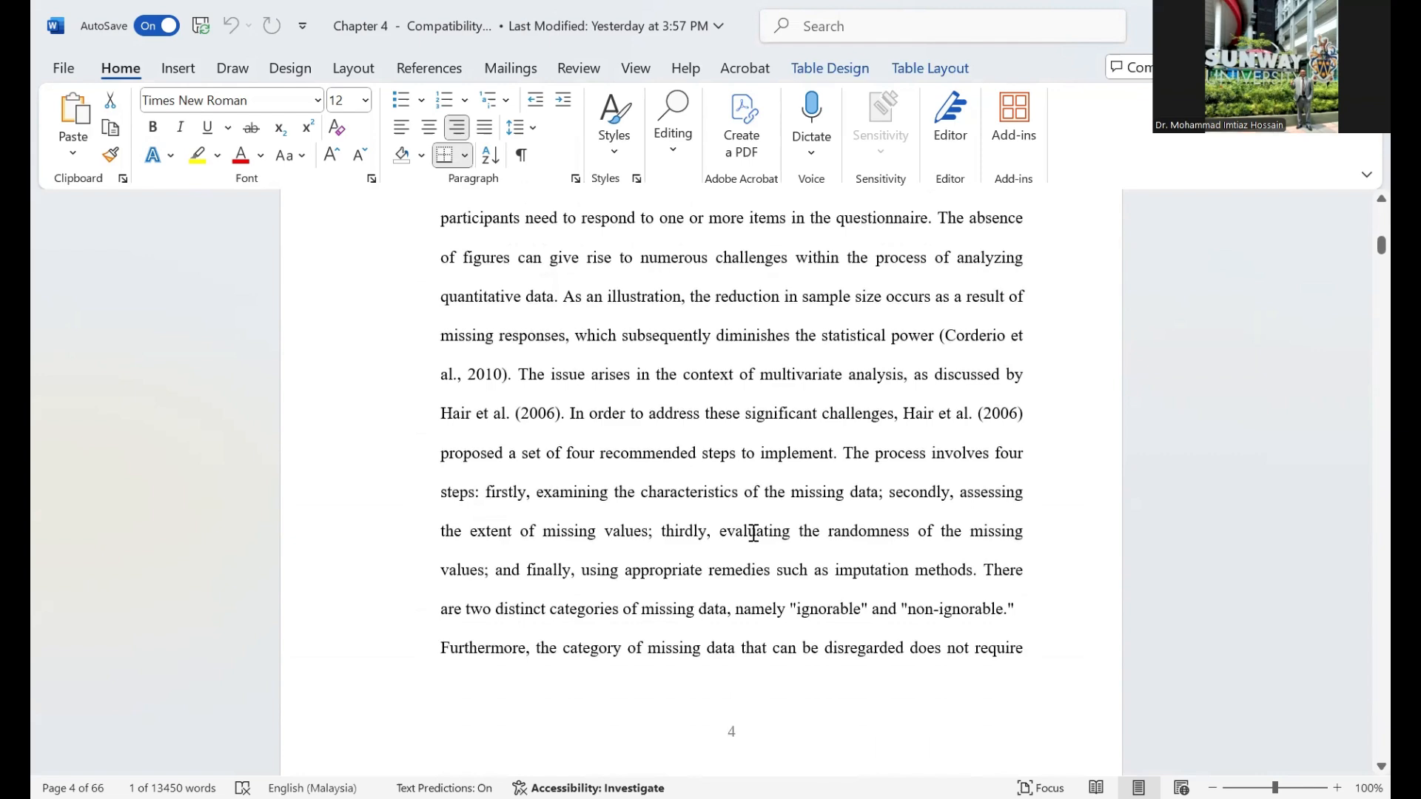
pyautogui.scroll(-5, 754, 533)
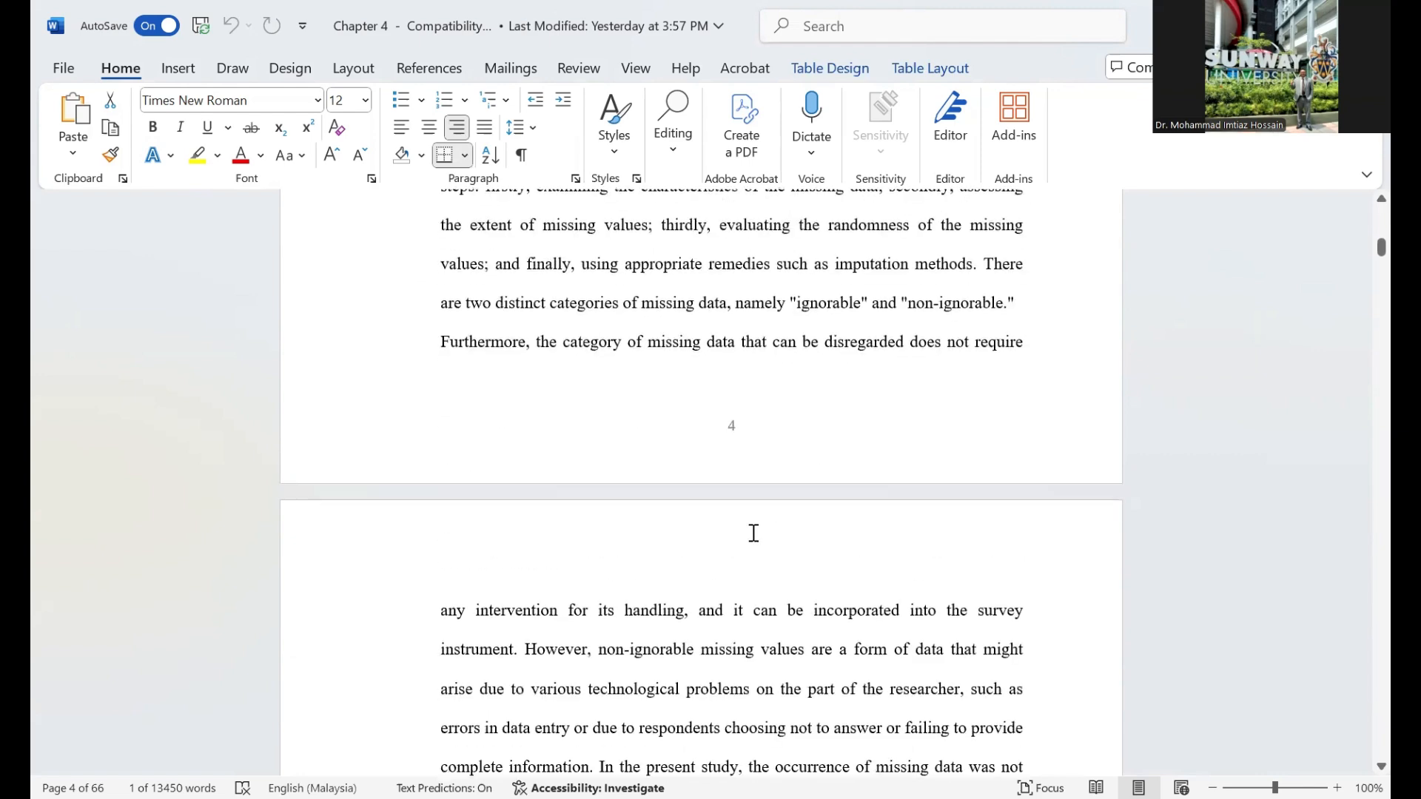
pyautogui.scroll(-2, 754, 533)
pyautogui.scroll(-1, 744, 592)
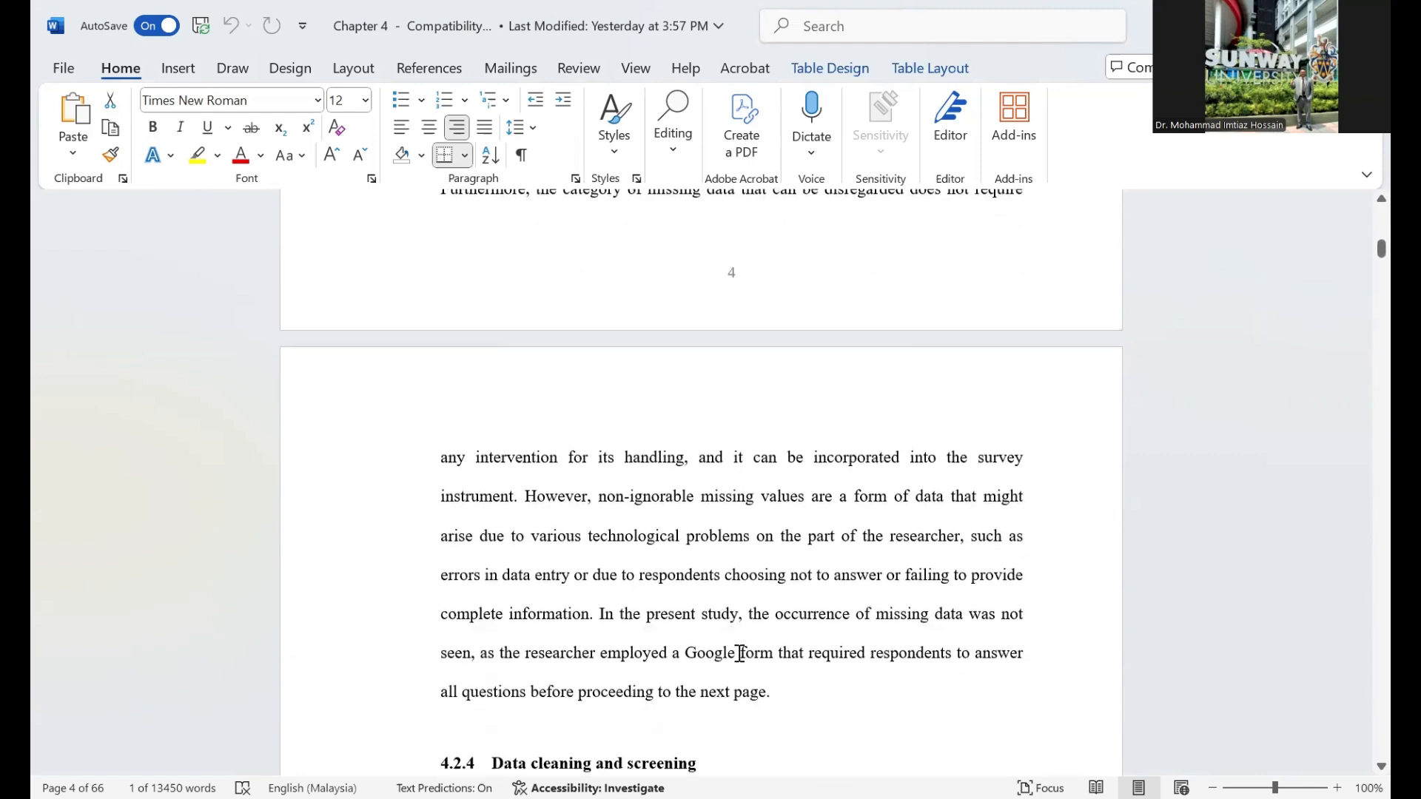
pyautogui.moveTo(692, 656); pyautogui.dragTo(798, 700)
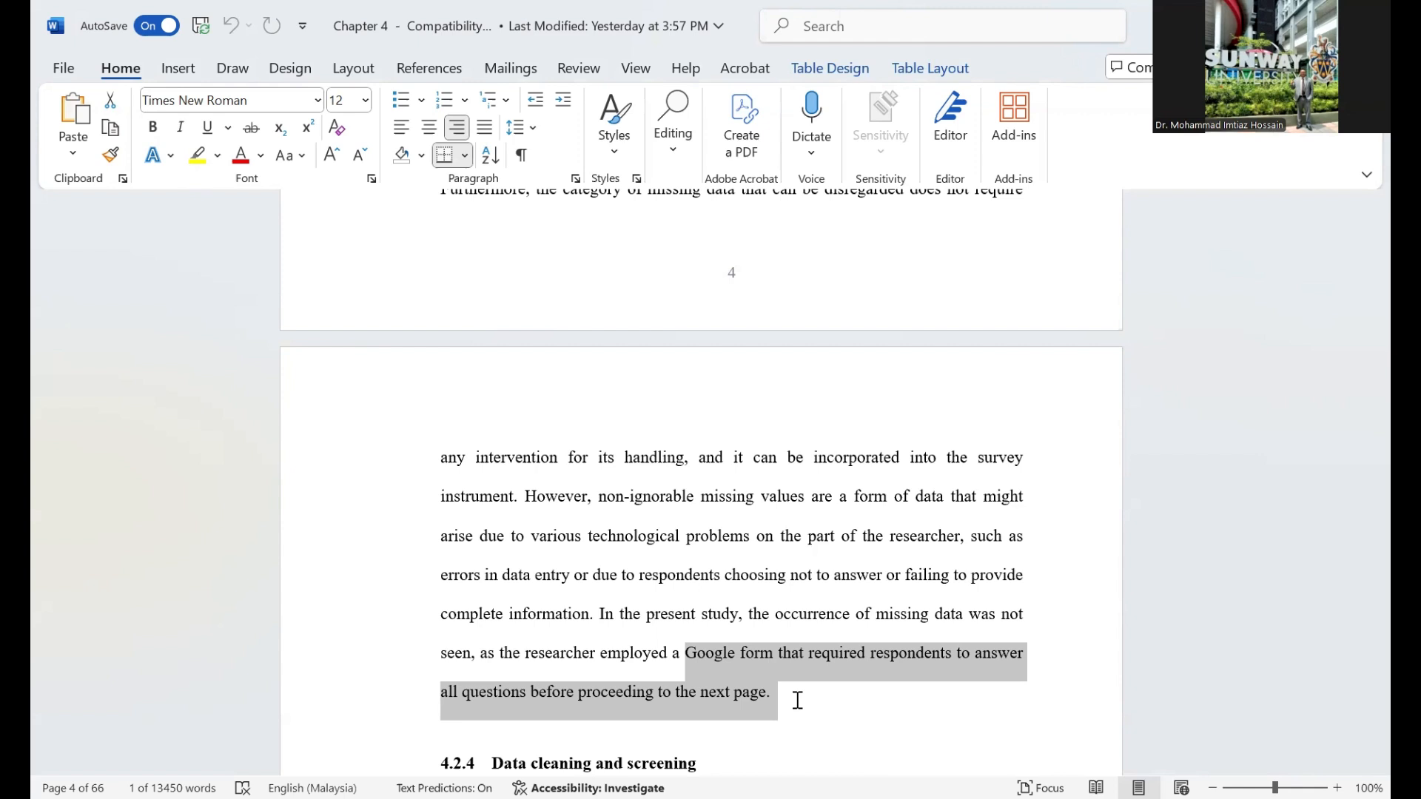
pyautogui.moveTo(798, 700); pyautogui.dragTo(797, 703)
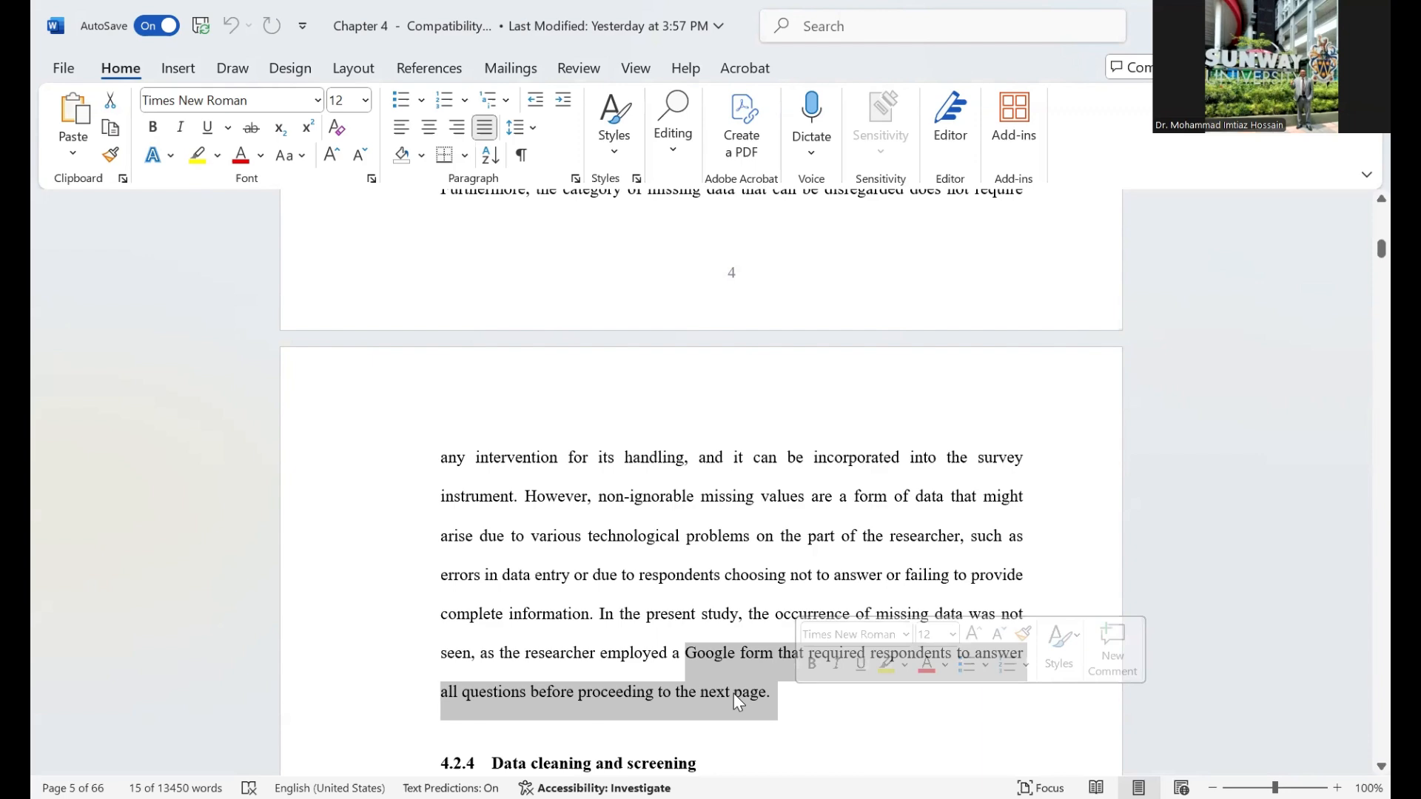
# Step: Read section 4.2.4 Data cleaning and screening and section 4.2.5 Outliers, marking the term Z score in the outlier guideline
pyautogui.scroll(-6, 734, 695)
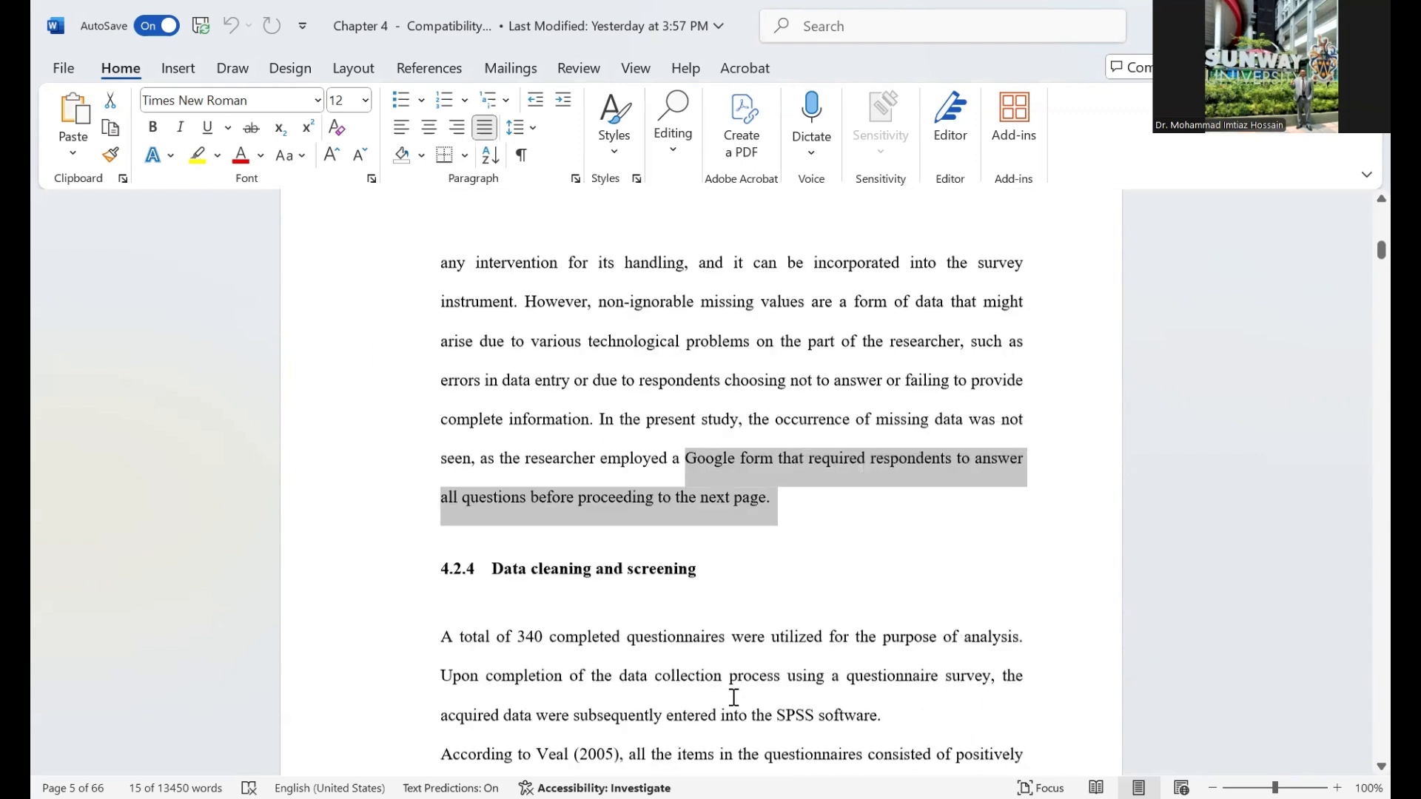
pyautogui.scroll(-3, 733, 698)
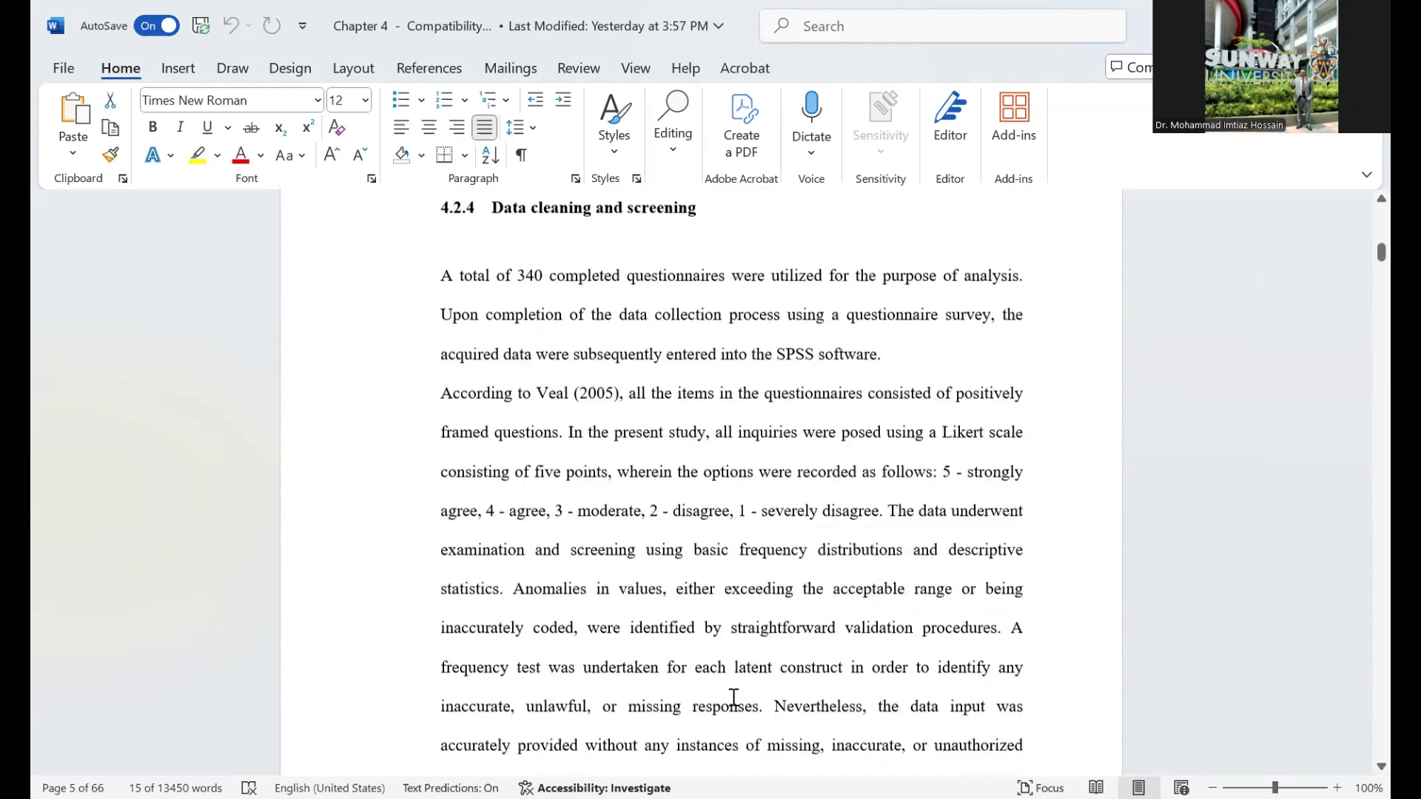
pyautogui.scroll(-5, 734, 698)
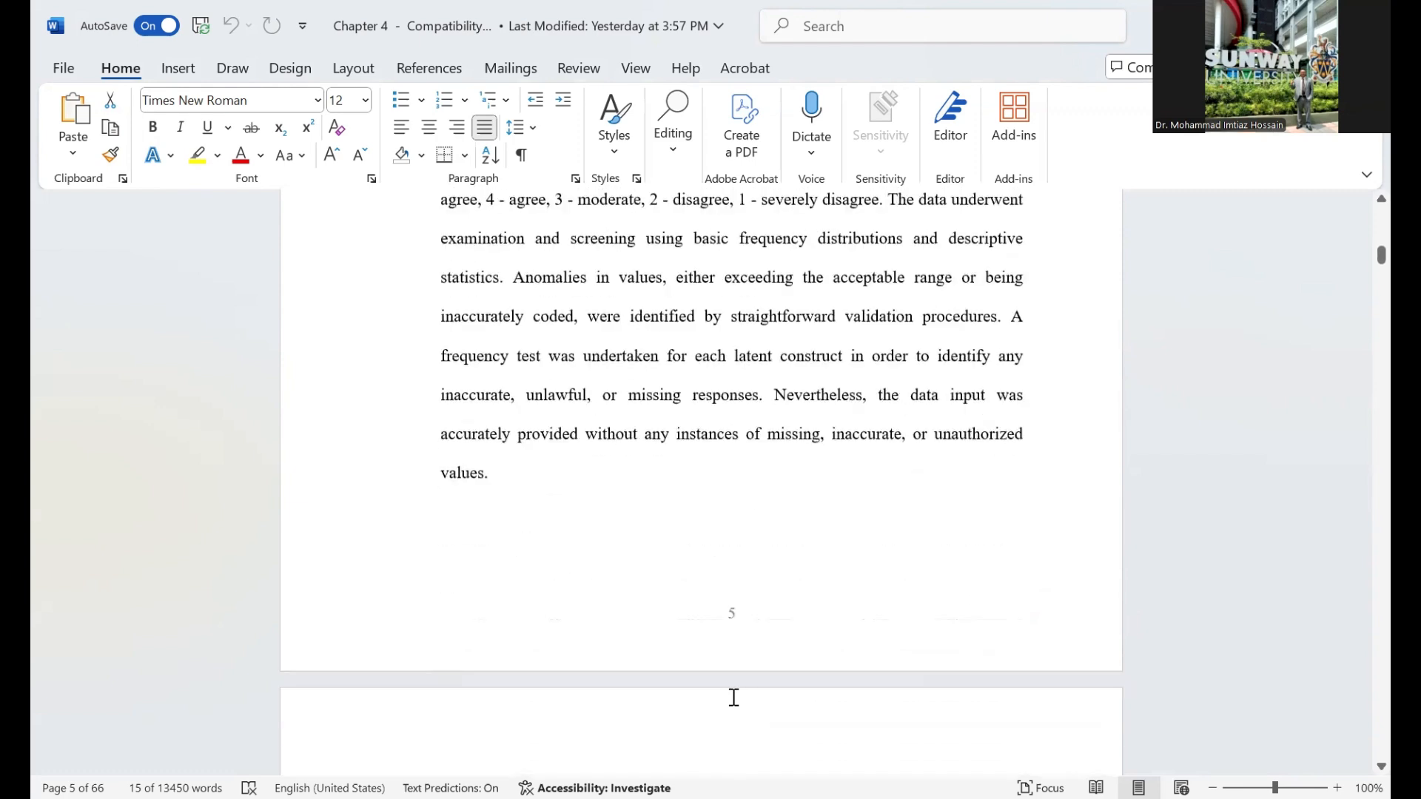
pyautogui.scroll(2, 733, 698)
pyautogui.scroll(-4, 734, 698)
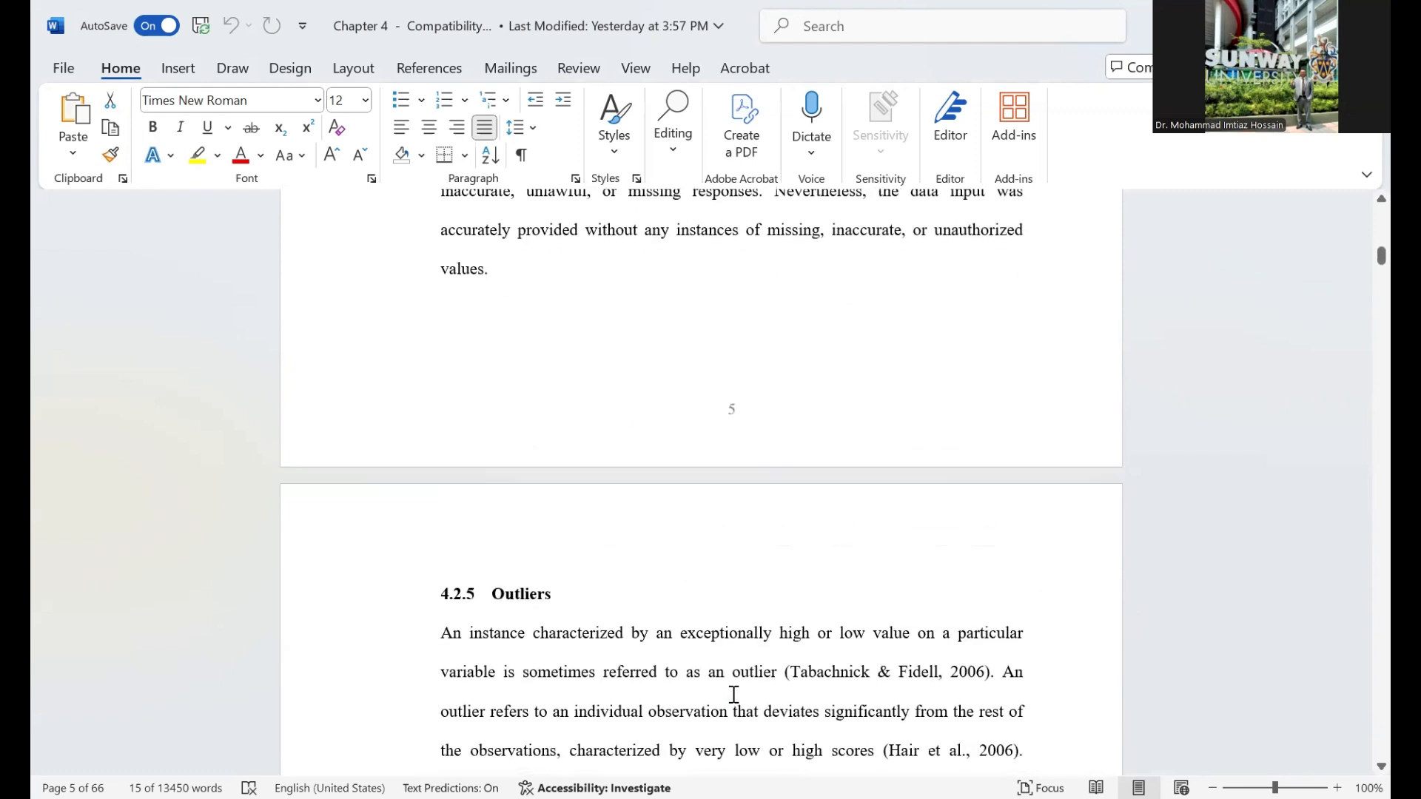
pyautogui.scroll(-1, 733, 695)
pyautogui.scroll(-4, 734, 696)
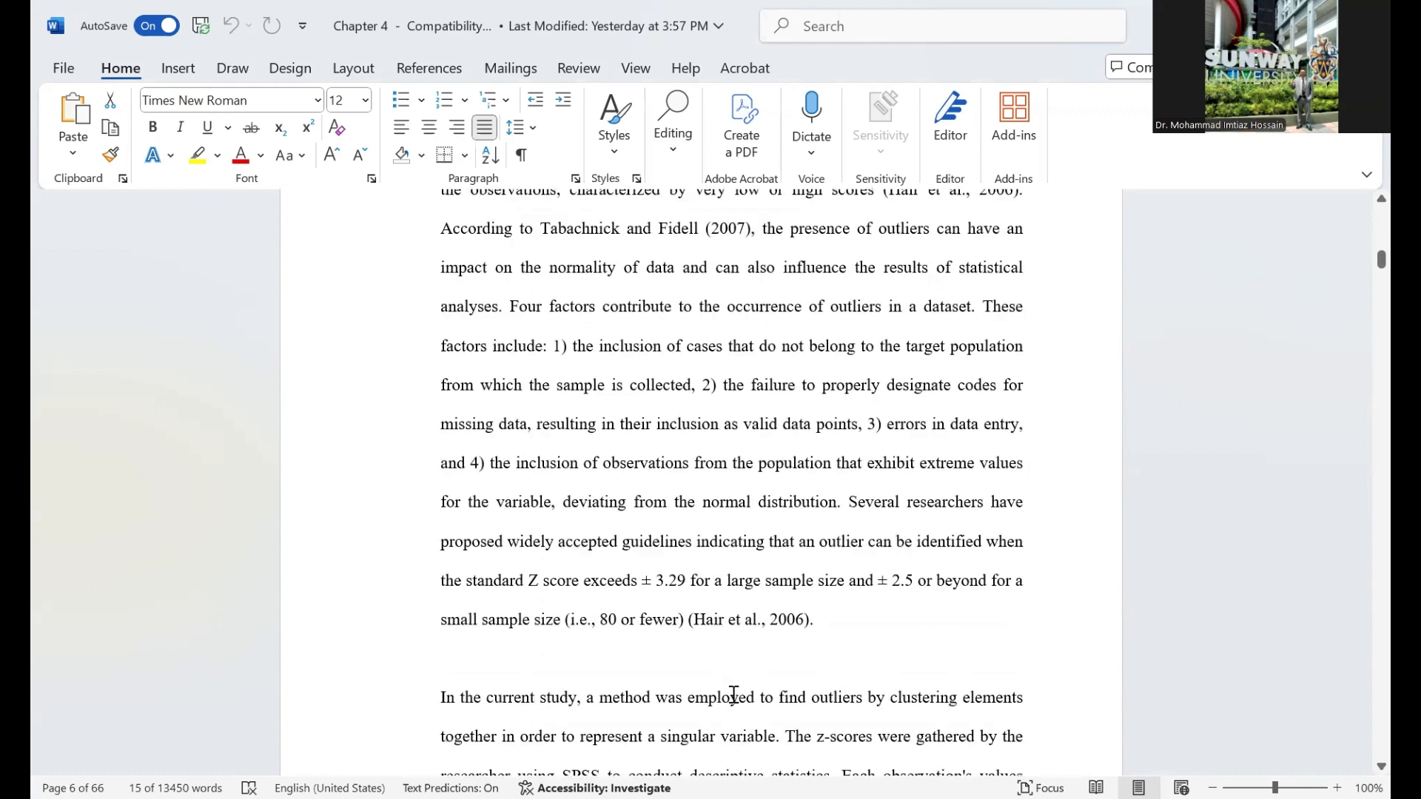
pyautogui.moveTo(526, 581); pyautogui.dragTo(586, 584)
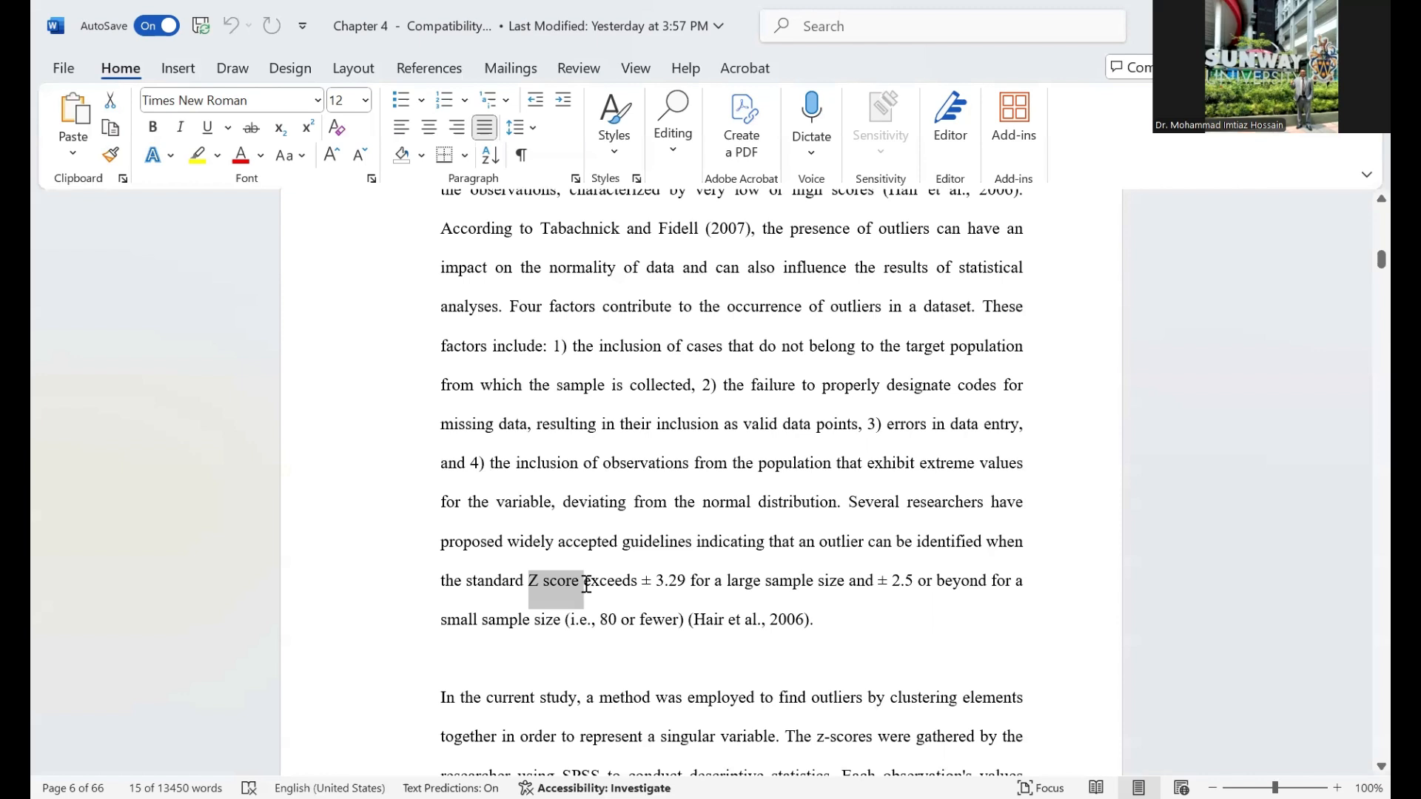
# Step: Mark the Z score cutoff of ± 3.29 in section 4.2.5 and read the paragraph on the current study's outlier check
pyautogui.moveTo(586, 585); pyautogui.dragTo(701, 583)
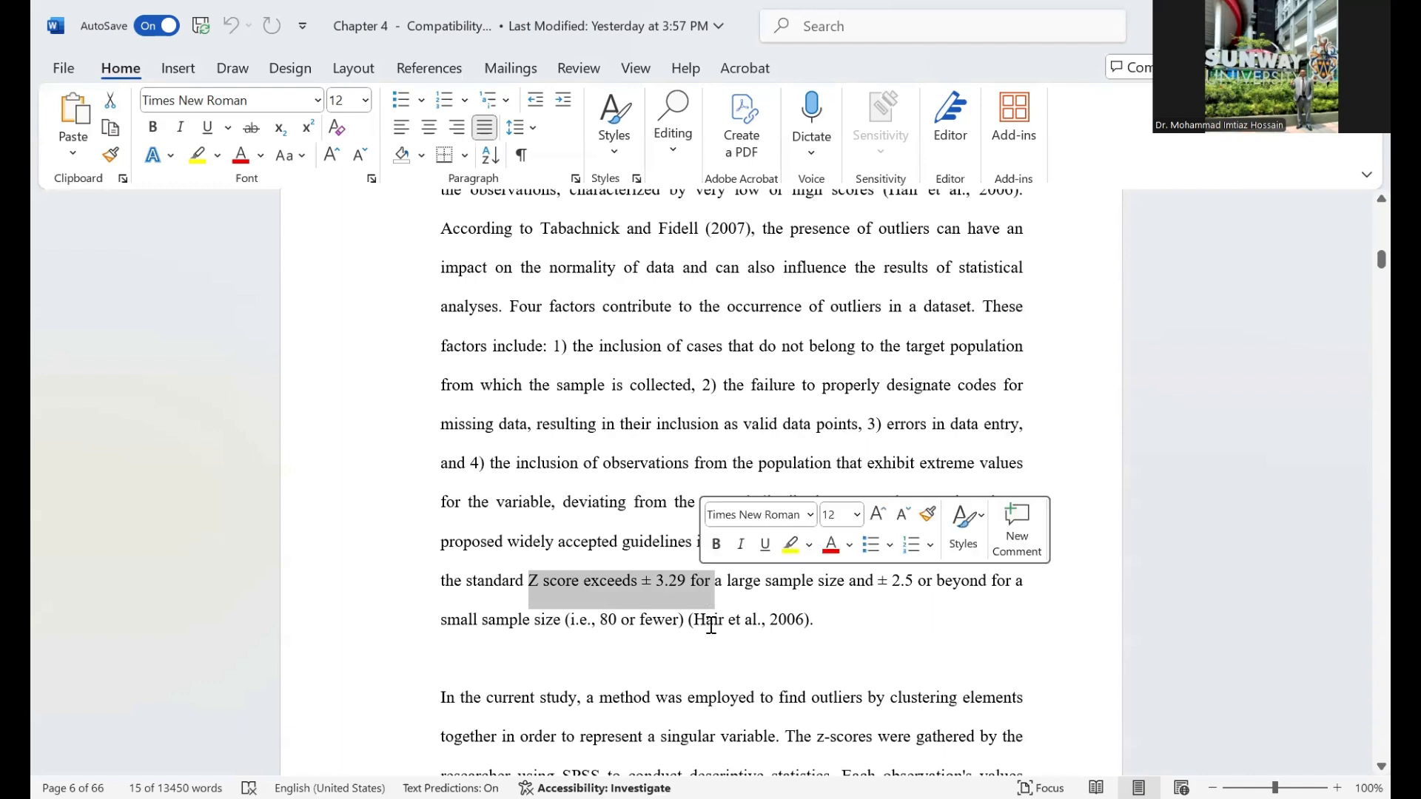
pyautogui.scroll(-5, 710, 643)
pyautogui.scroll(-2, 710, 640)
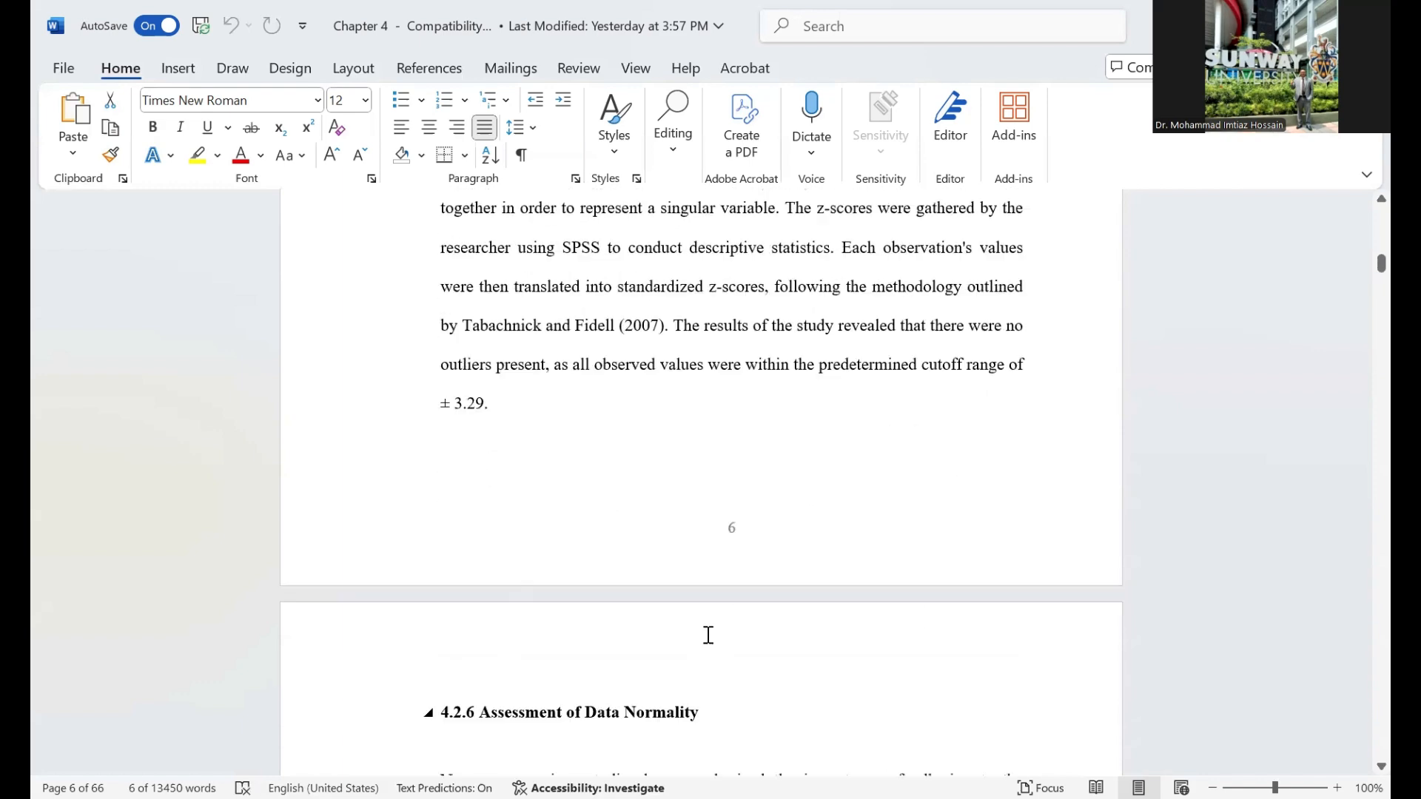
pyautogui.scroll(3, 708, 635)
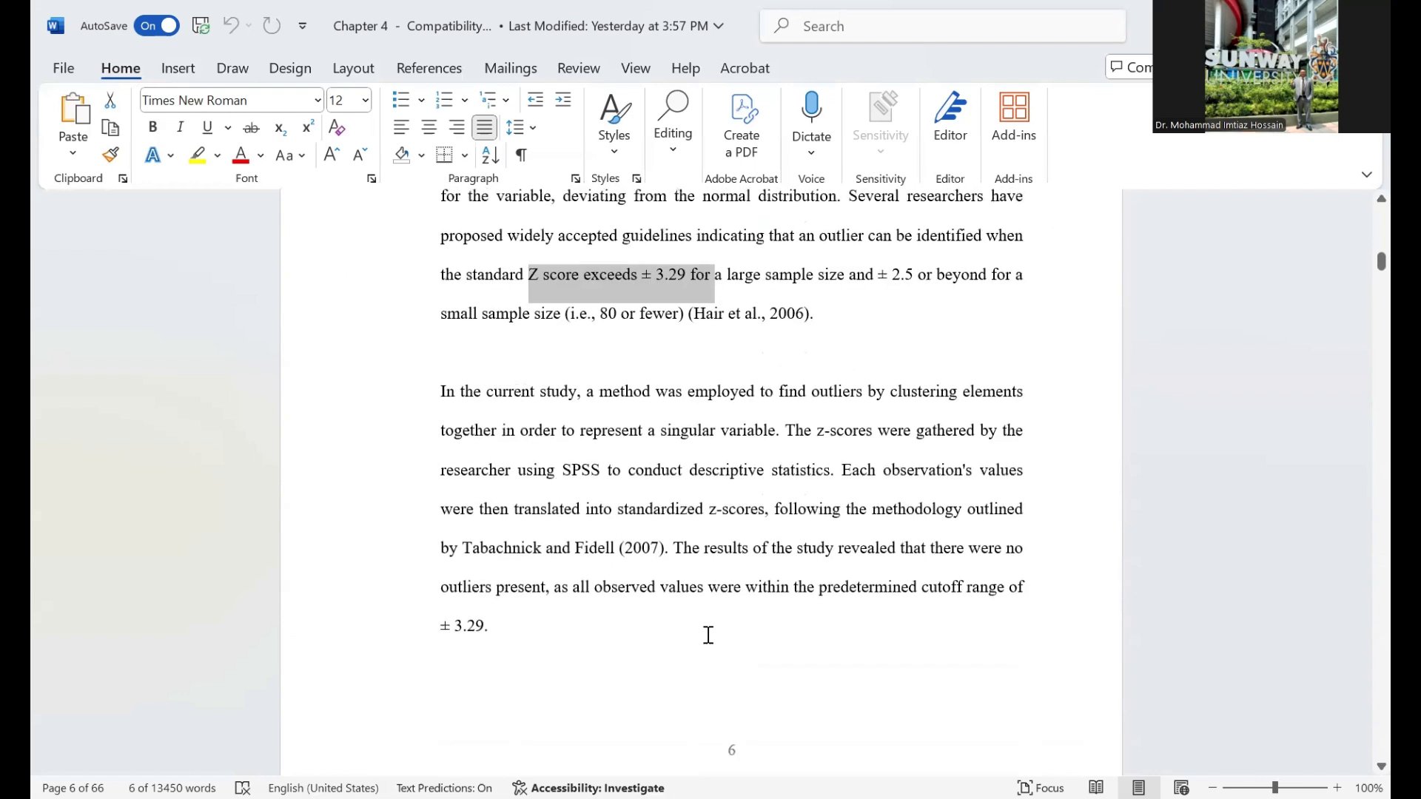
# Step: Read section 4.2.6 Assessment of Data Normality and mark Table 4.3's Shapiro-Wilk Sig. column, its caption and the construct names
pyautogui.scroll(-6, 708, 634)
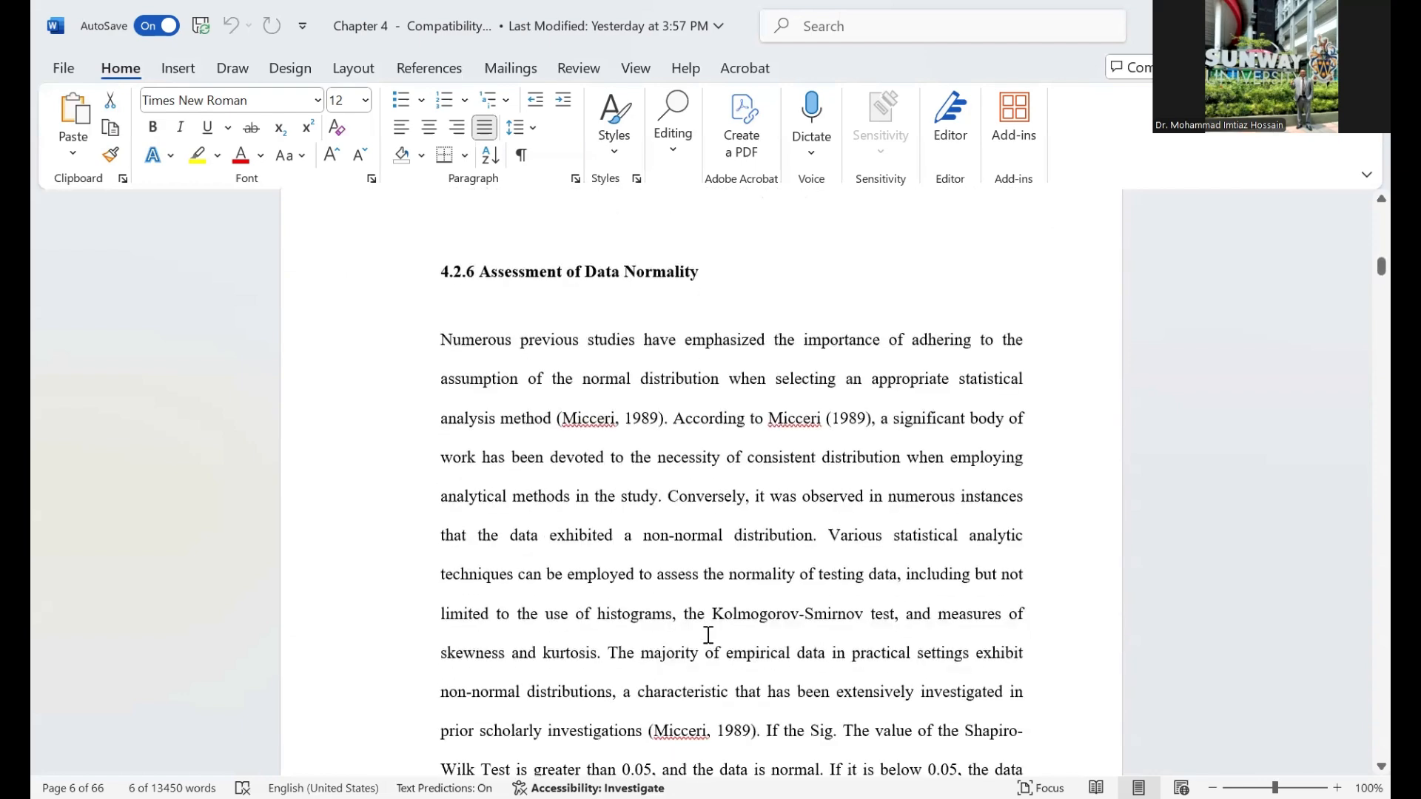
pyautogui.scroll(-1, 724, 589)
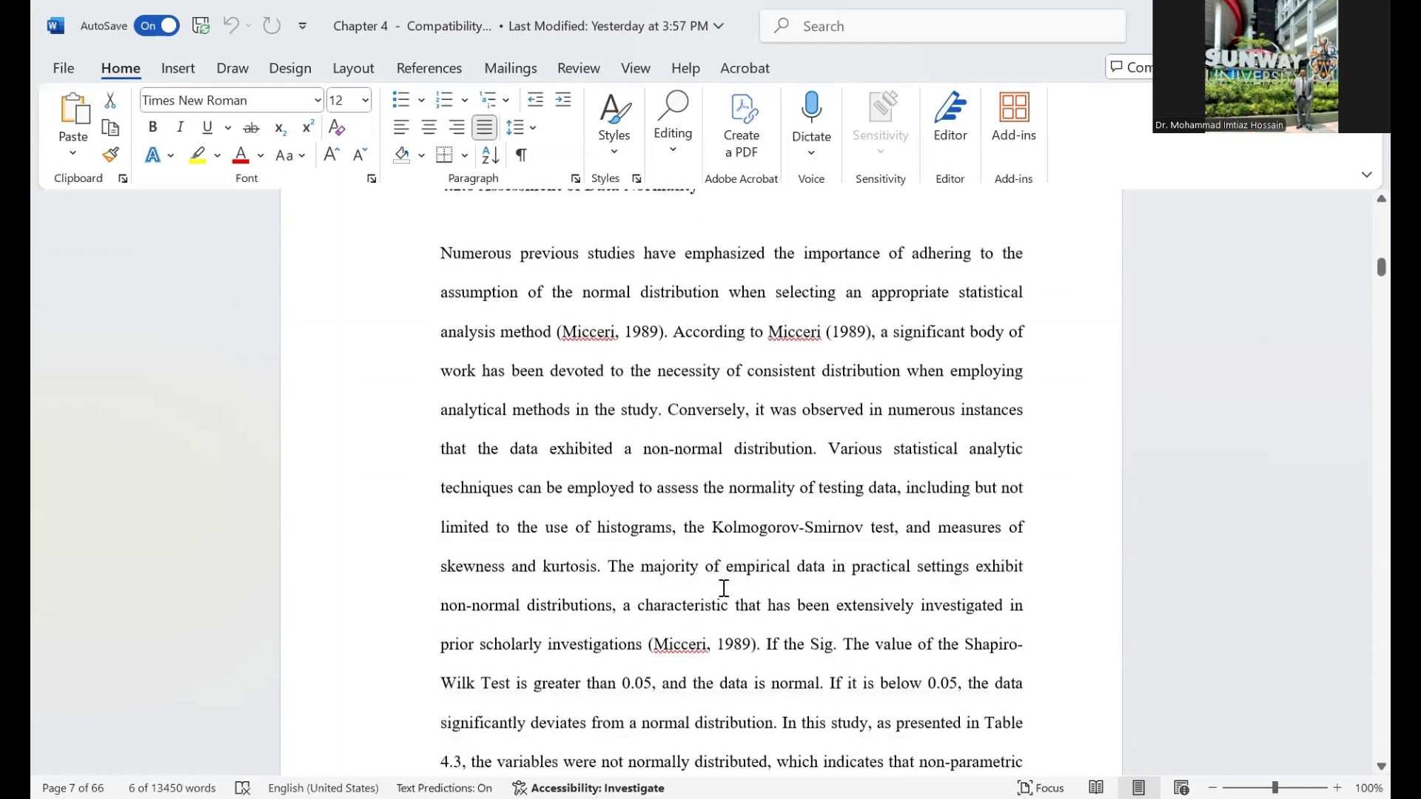
pyautogui.scroll(-1, 724, 588)
pyautogui.scroll(-4, 724, 588)
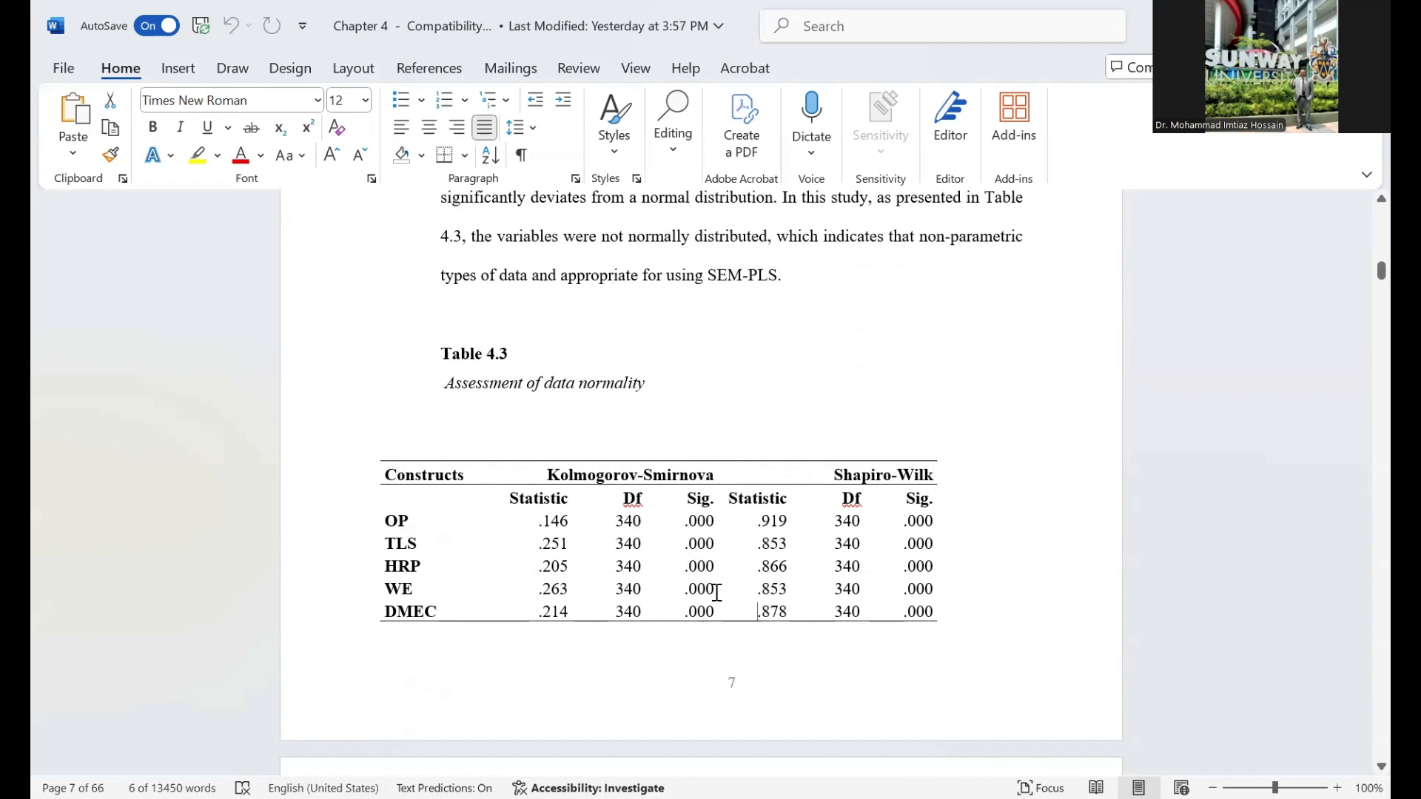
pyautogui.moveTo(729, 613); pyautogui.dragTo(744, 533)
pyautogui.moveTo(929, 605); pyautogui.dragTo(919, 503)
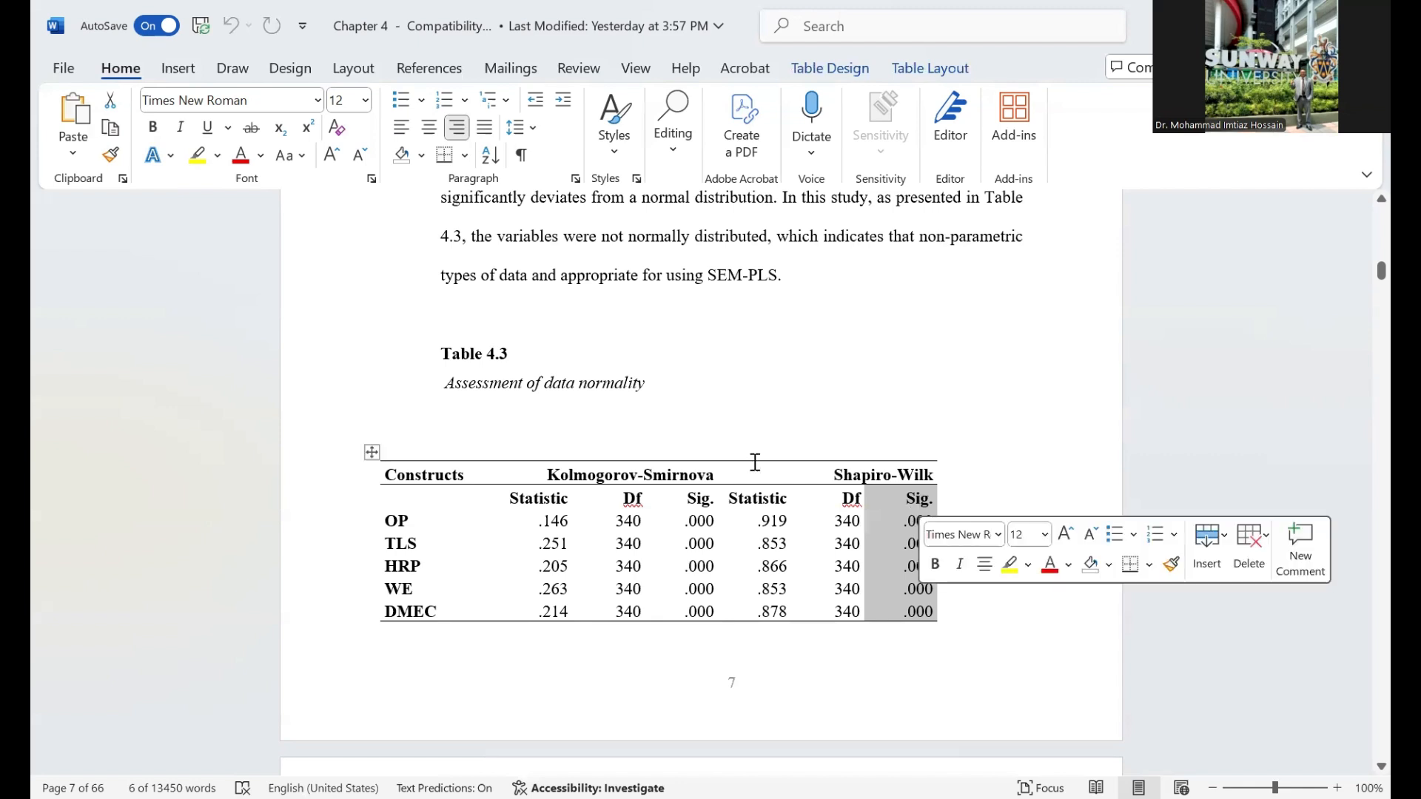
pyautogui.moveTo(678, 387); pyautogui.dragTo(440, 390)
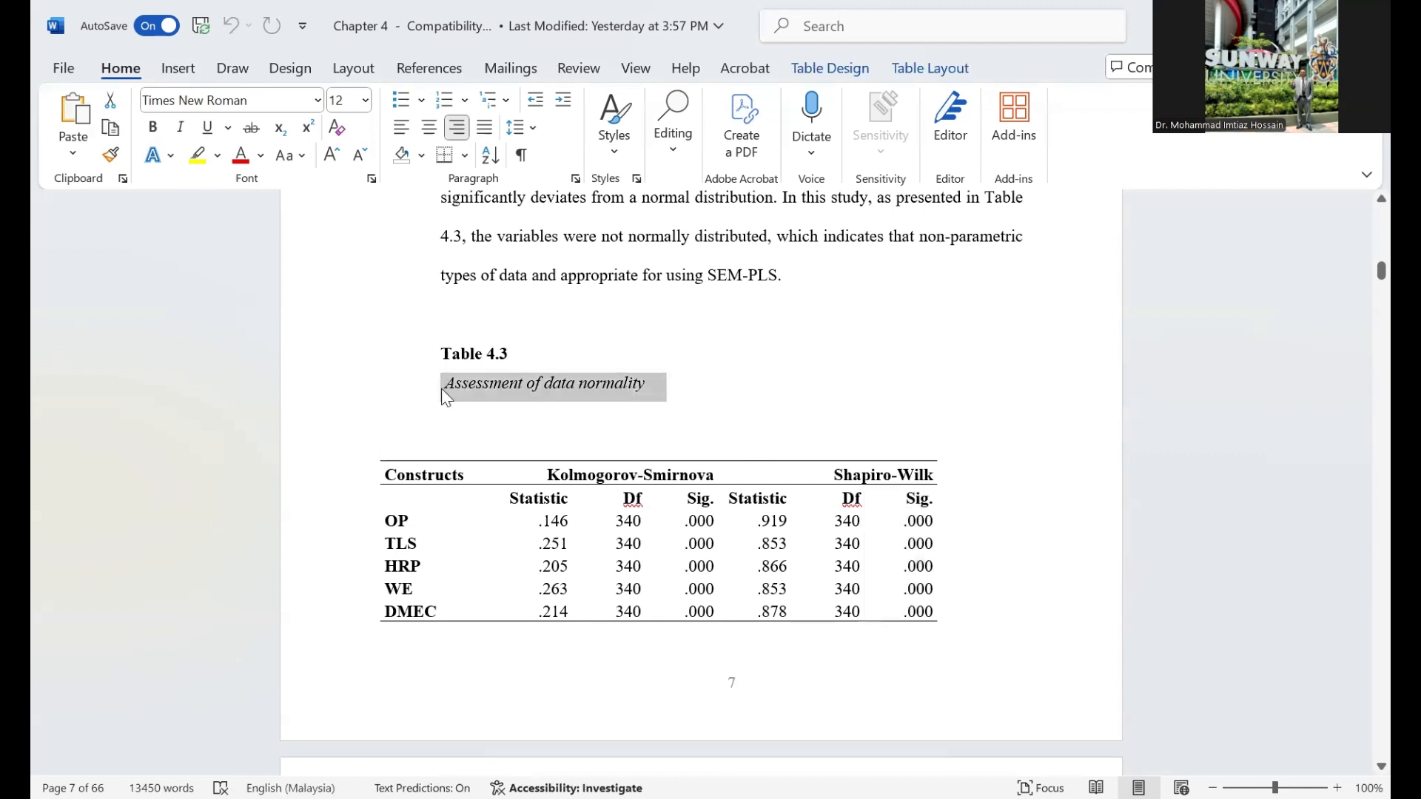
pyautogui.moveTo(443, 601); pyautogui.dragTo(385, 518)
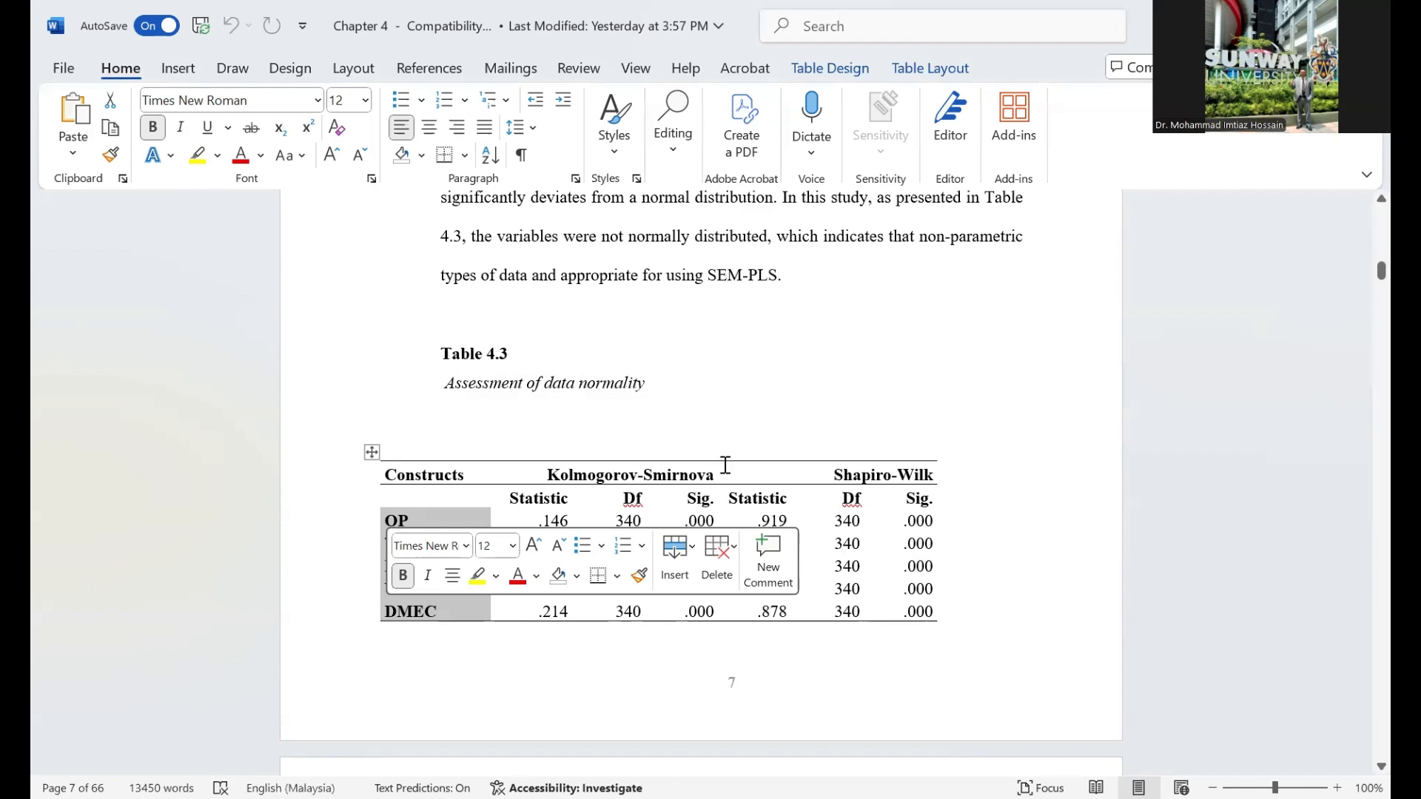
# Step: Review section 4.2.7 Auto-Correlation, comparing the Durbin-Watson value in Table 4.4 with the marked cutoff range of 1.5 to 2.5
pyautogui.scroll(-3, 866, 495)
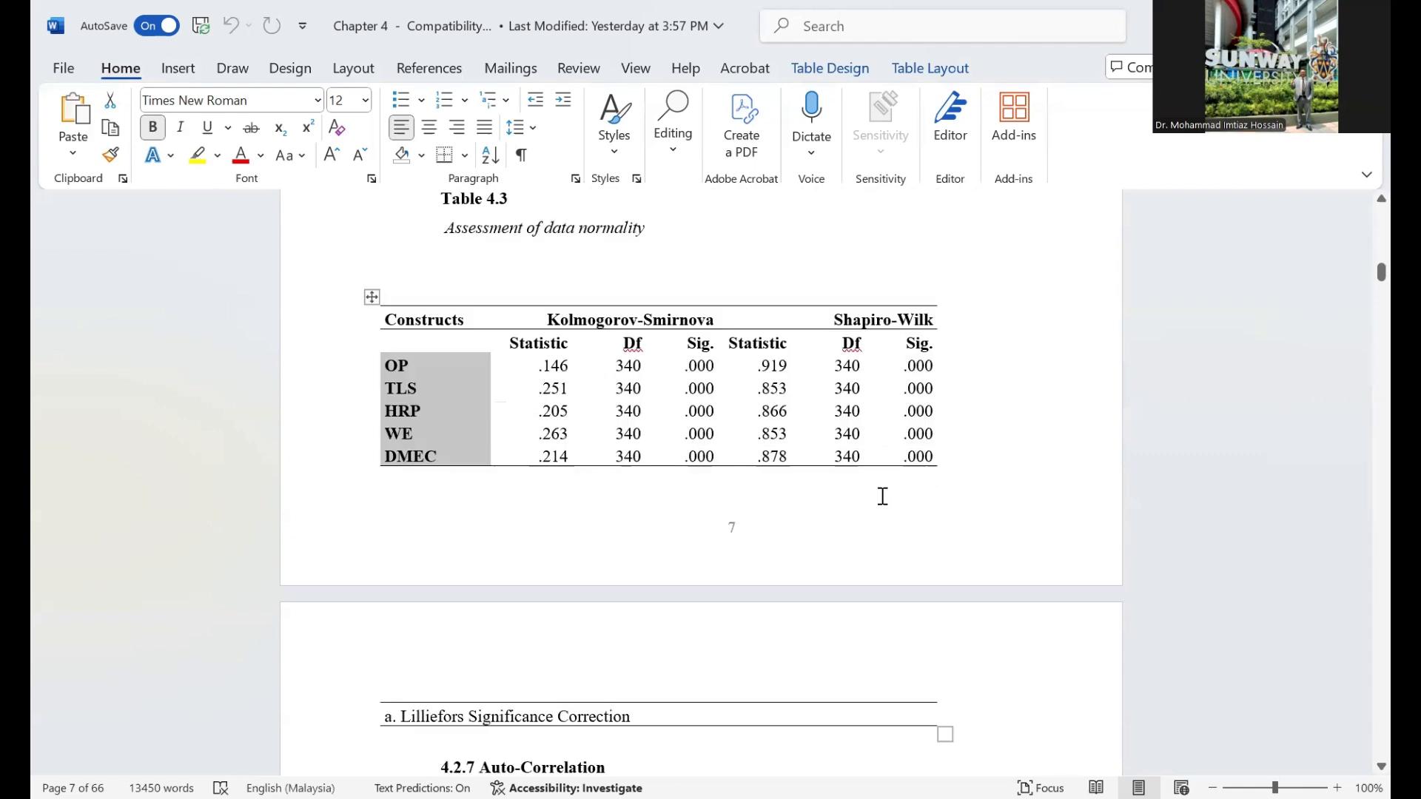
pyautogui.scroll(-12, 881, 494)
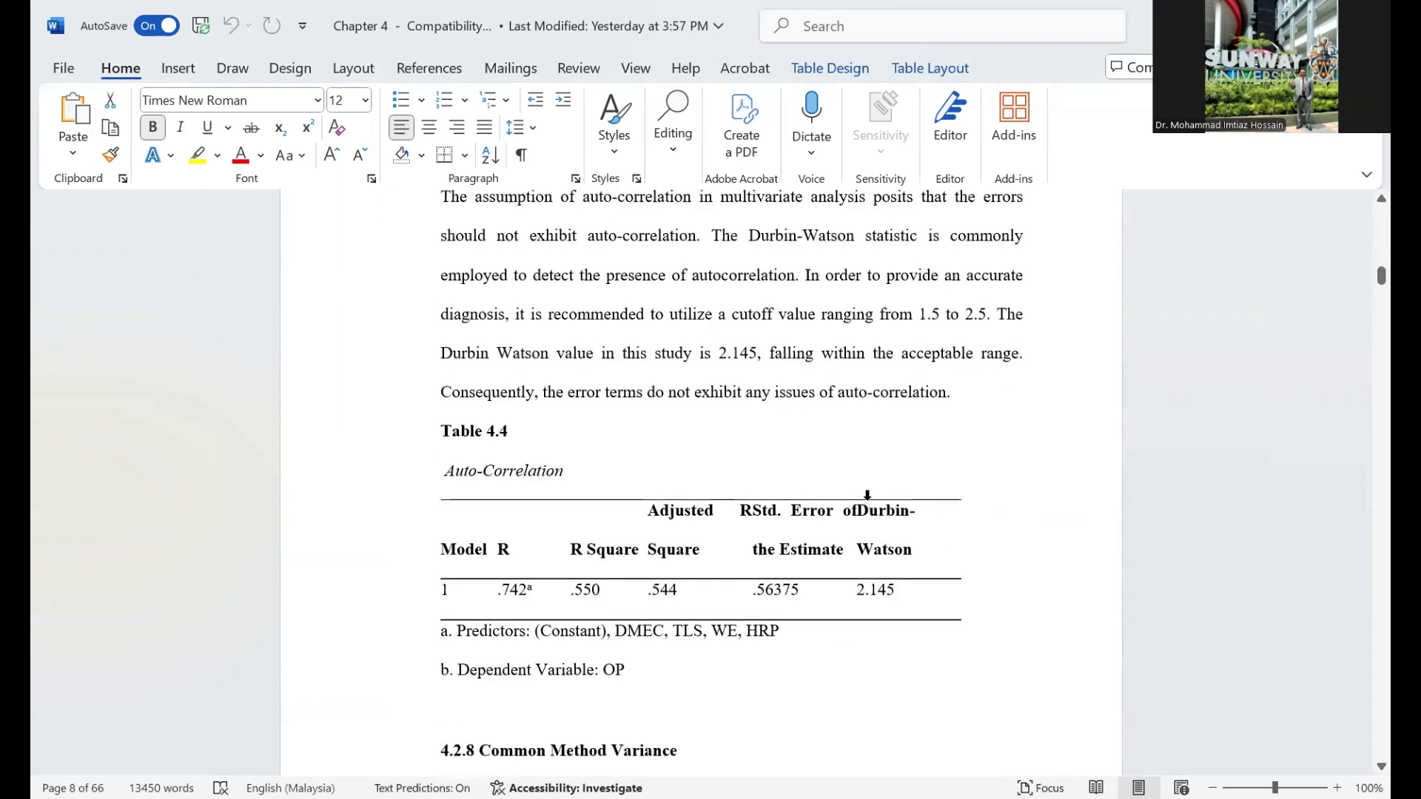
pyautogui.scroll(2, 866, 494)
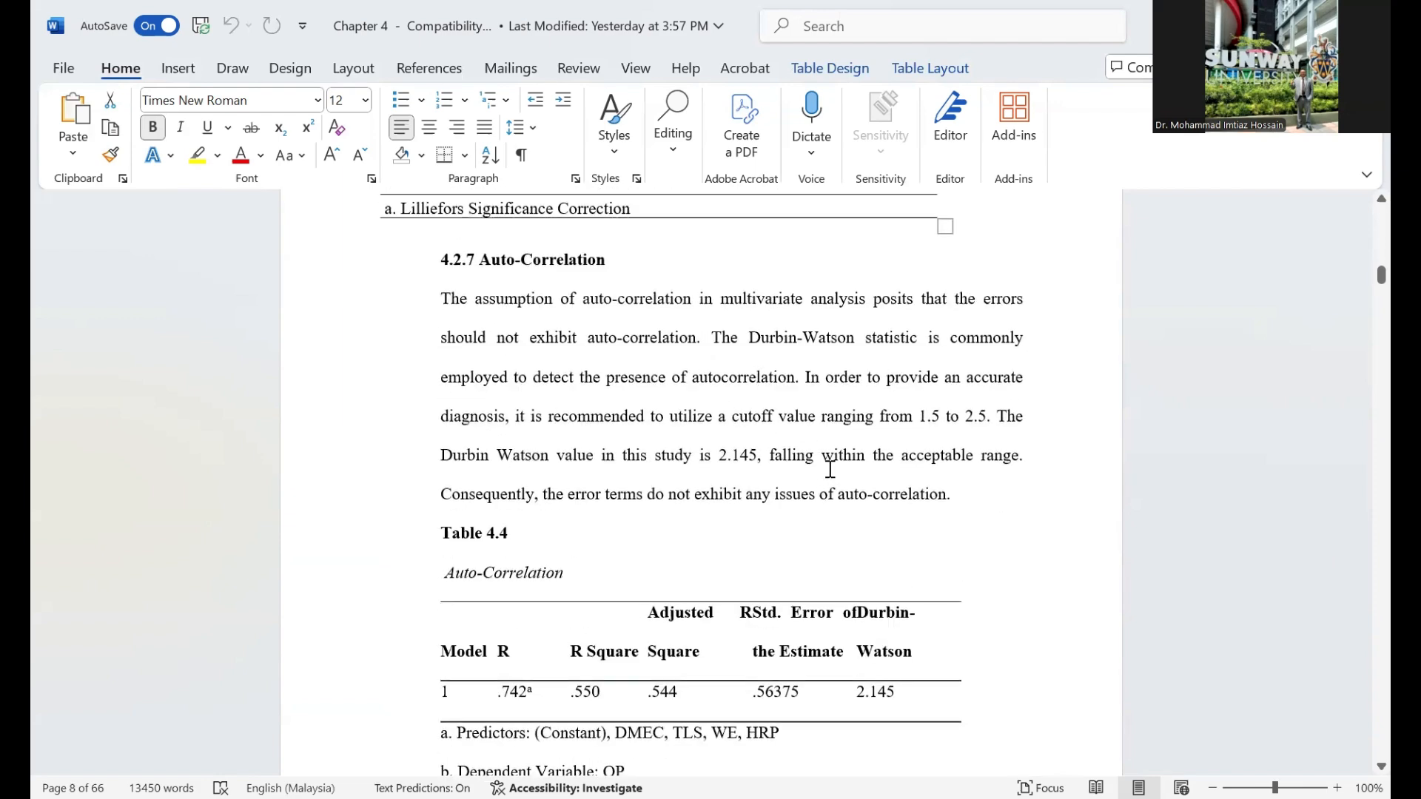
pyautogui.scroll(-1, 830, 469)
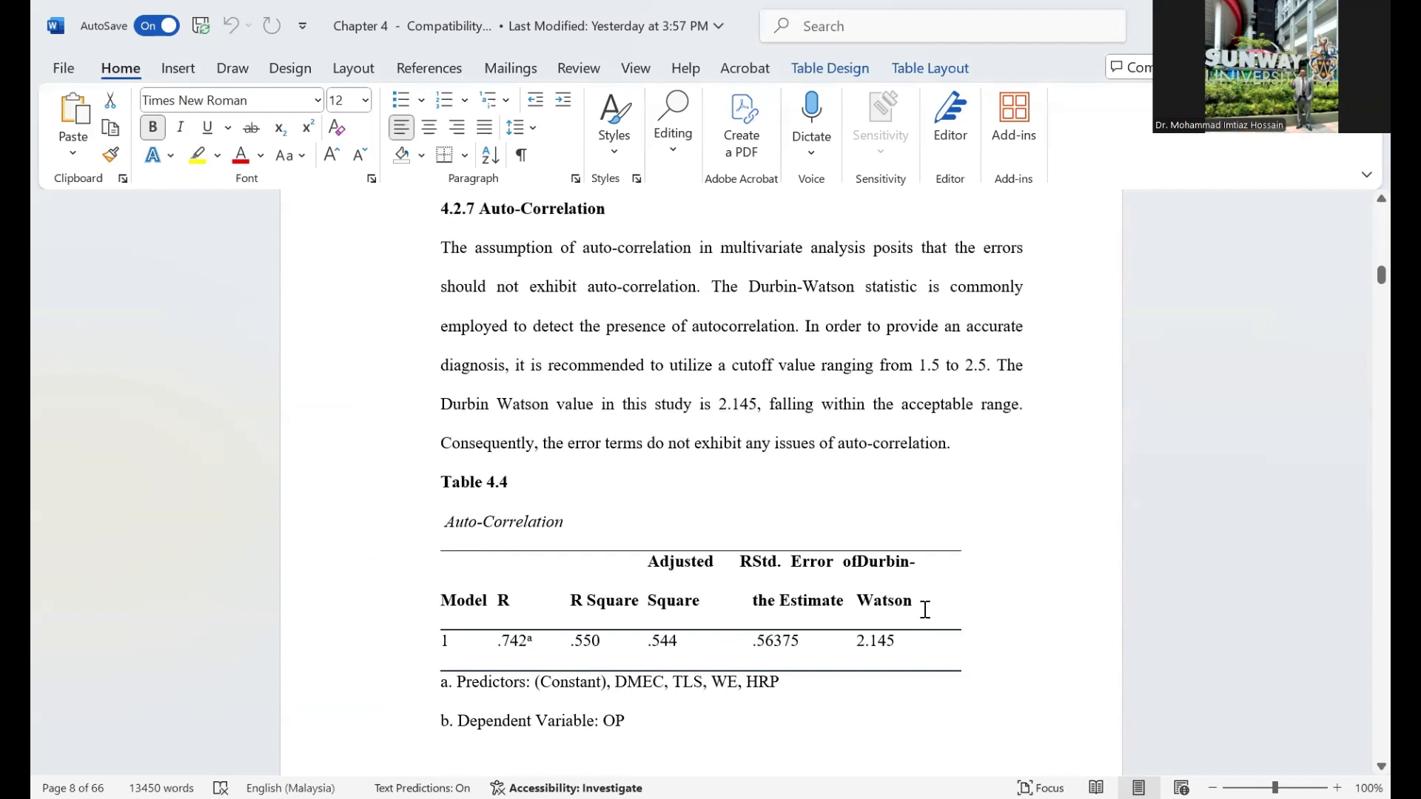
pyautogui.moveTo(912, 600); pyautogui.dragTo(880, 562)
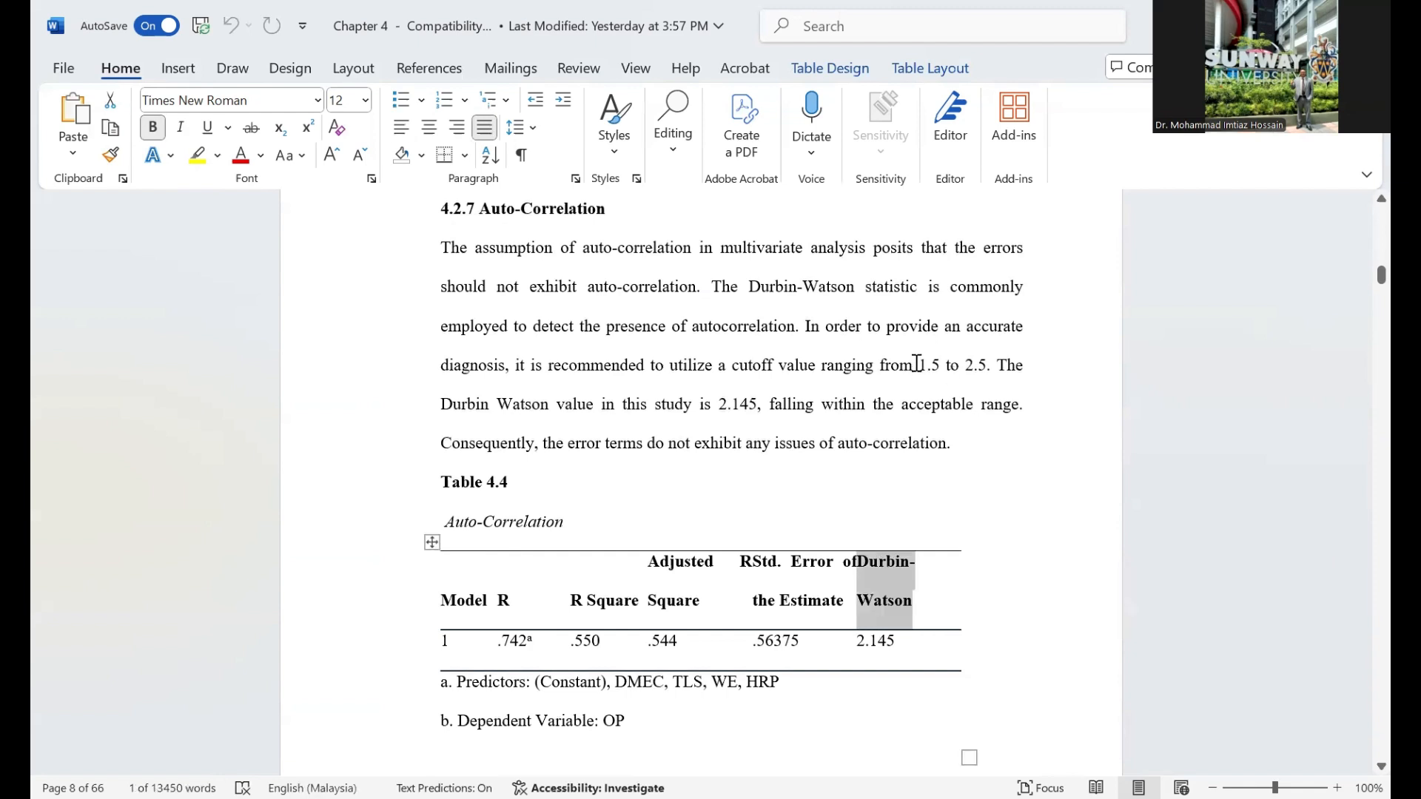
pyautogui.moveTo(919, 365); pyautogui.dragTo(1001, 363)
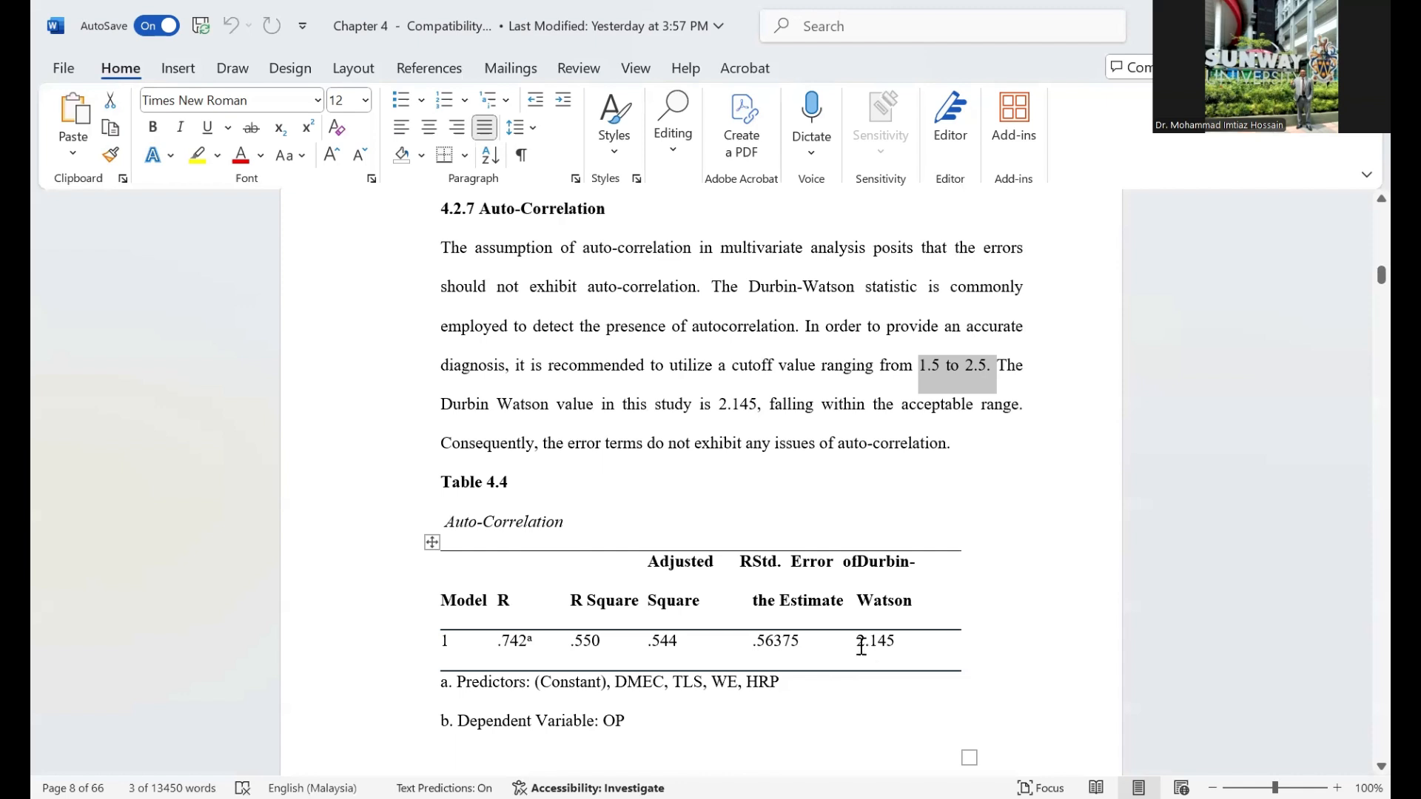
pyautogui.moveTo(862, 646); pyautogui.dragTo(898, 641)
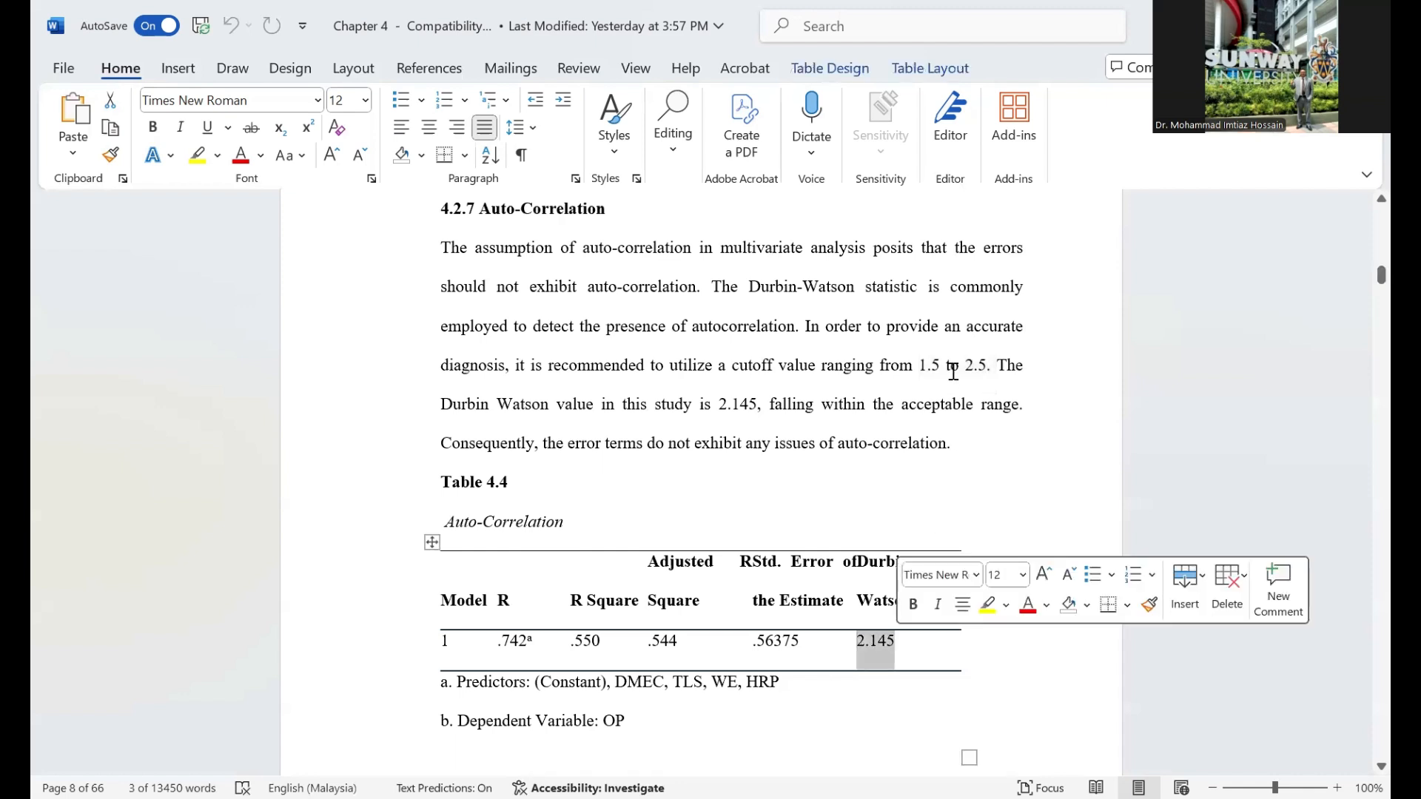
pyautogui.moveTo(995, 365); pyautogui.dragTo(922, 366)
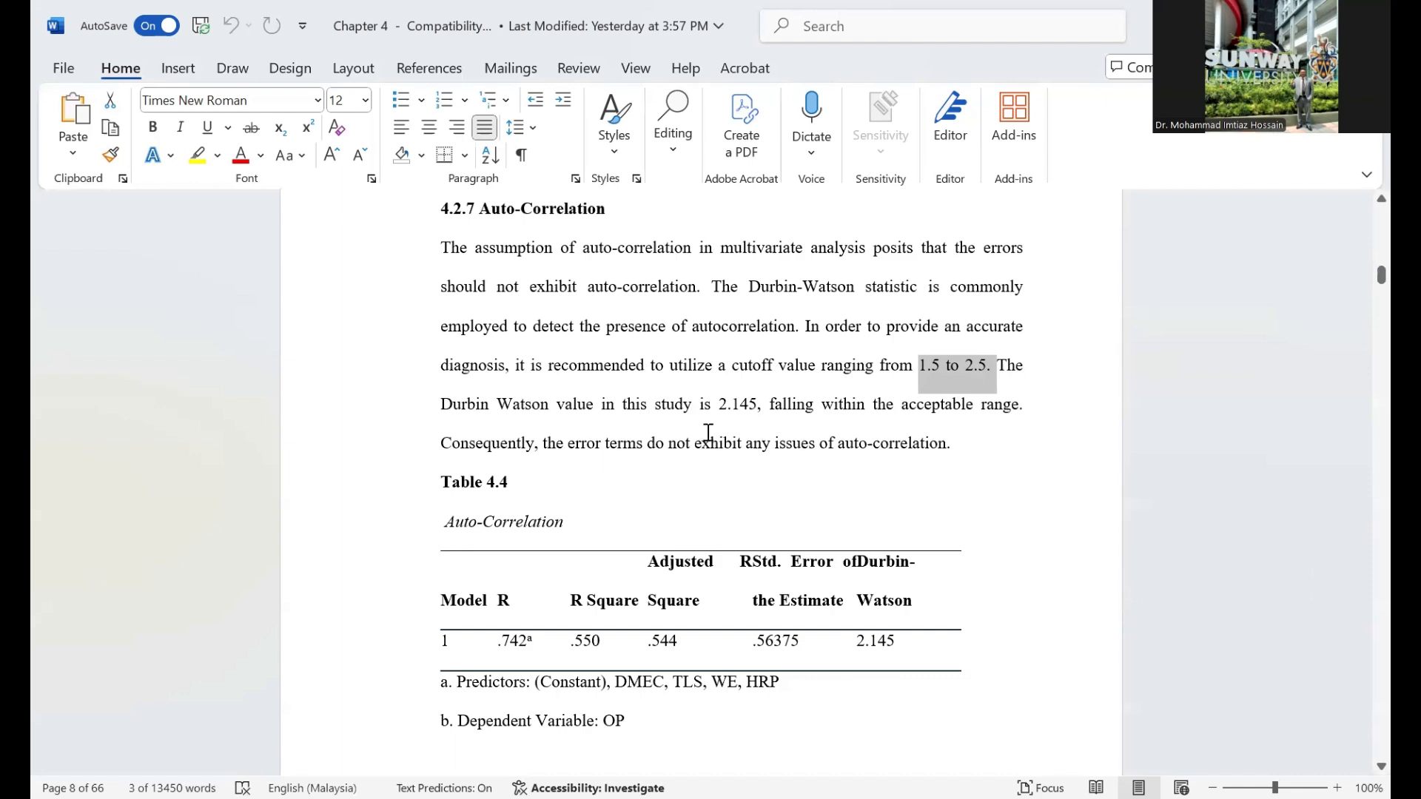
pyautogui.scroll(-2, 718, 425)
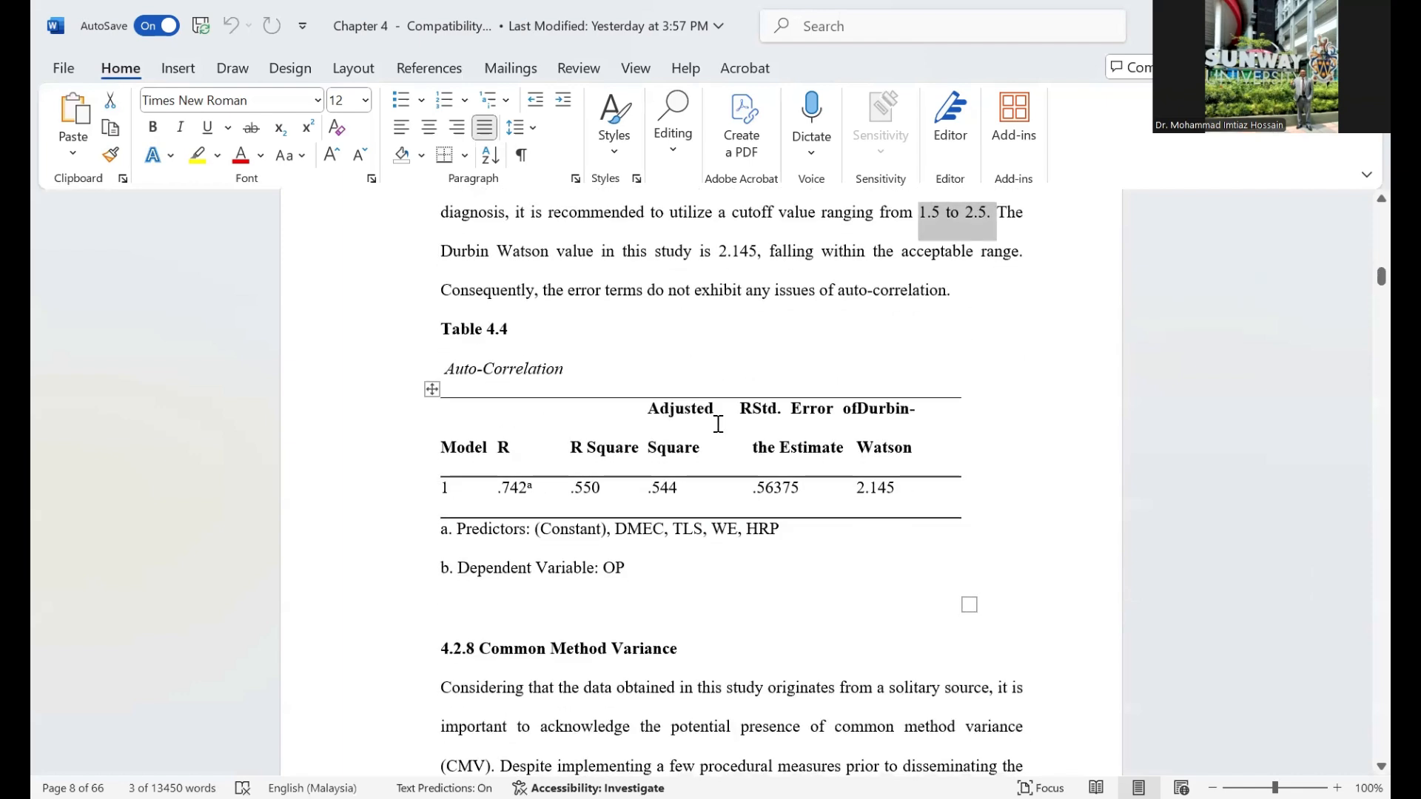
pyautogui.scroll(2, 718, 425)
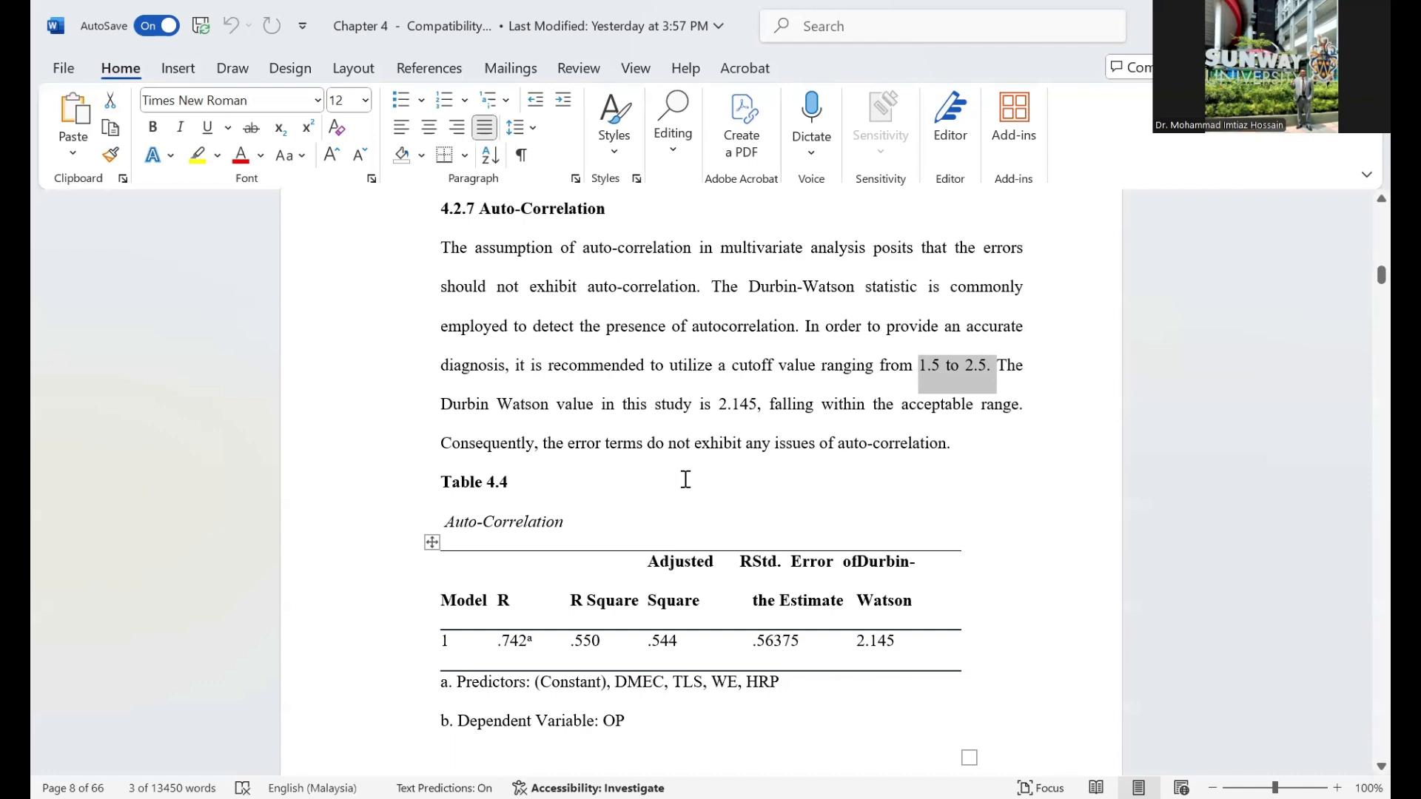
# Step: Review section 4.2.8 Common Method Variance and mark the extraction % of Variance for factor 1 in Table 4.5, Harman's single-factor test
pyautogui.scroll(-6, 685, 479)
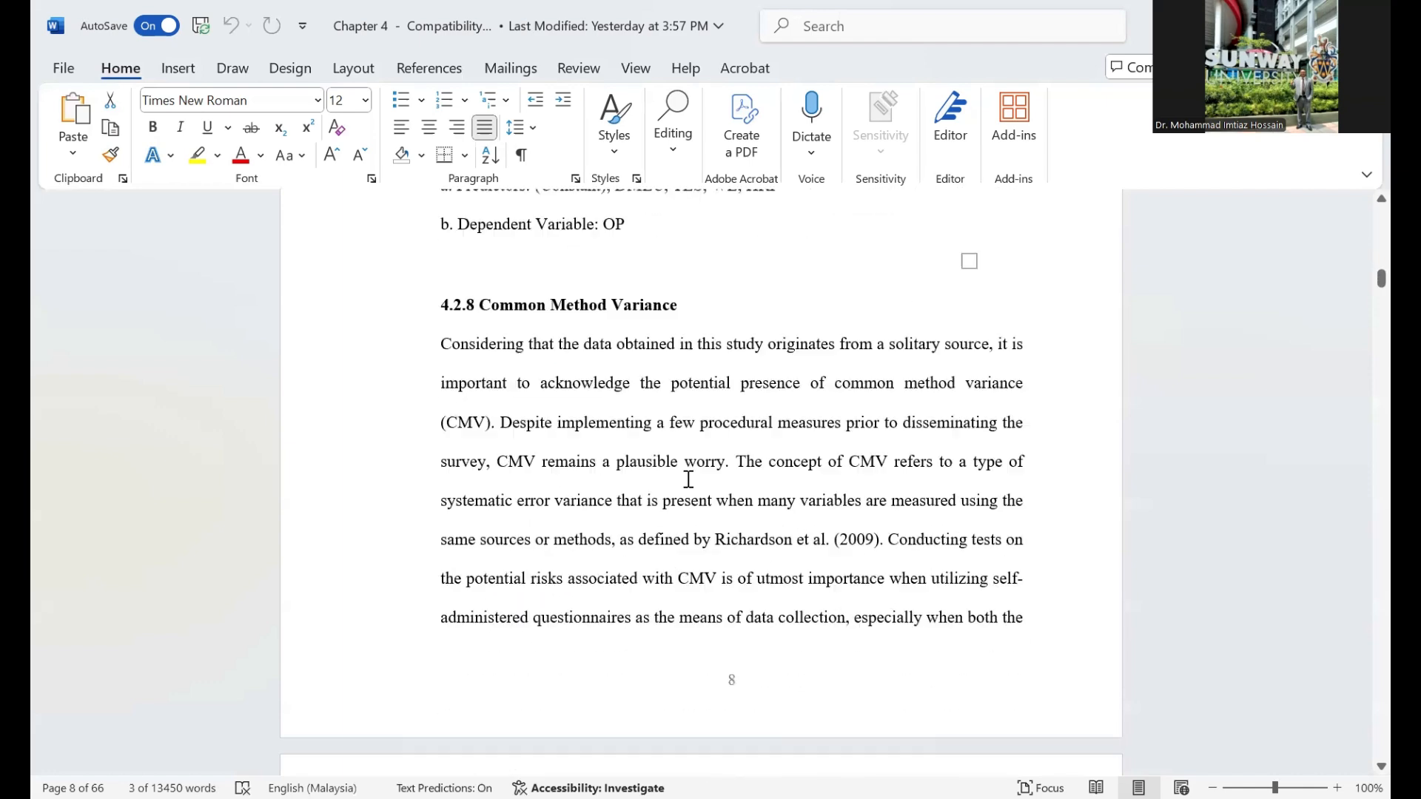
pyautogui.tripleClick(603, 290)
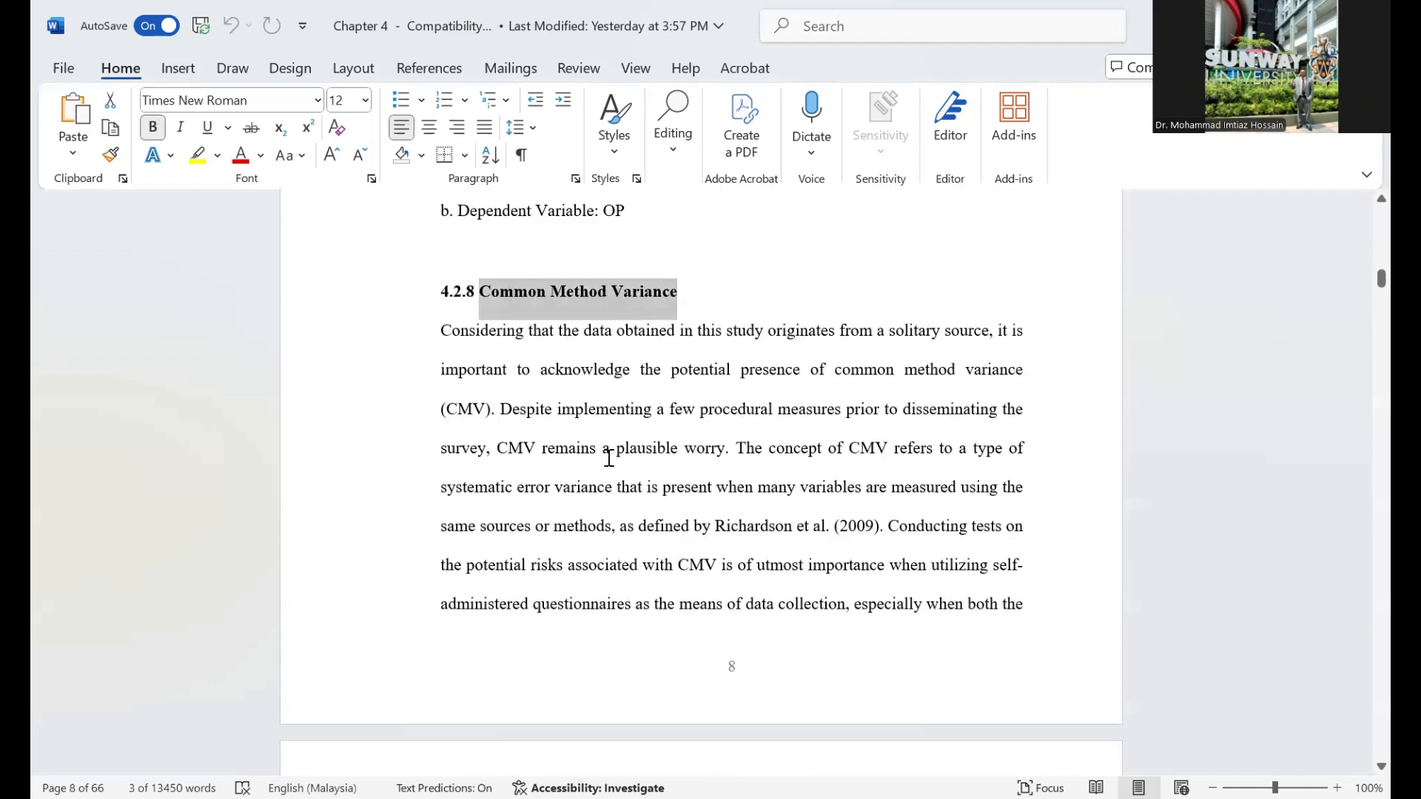
pyautogui.scroll(-10, 612, 464)
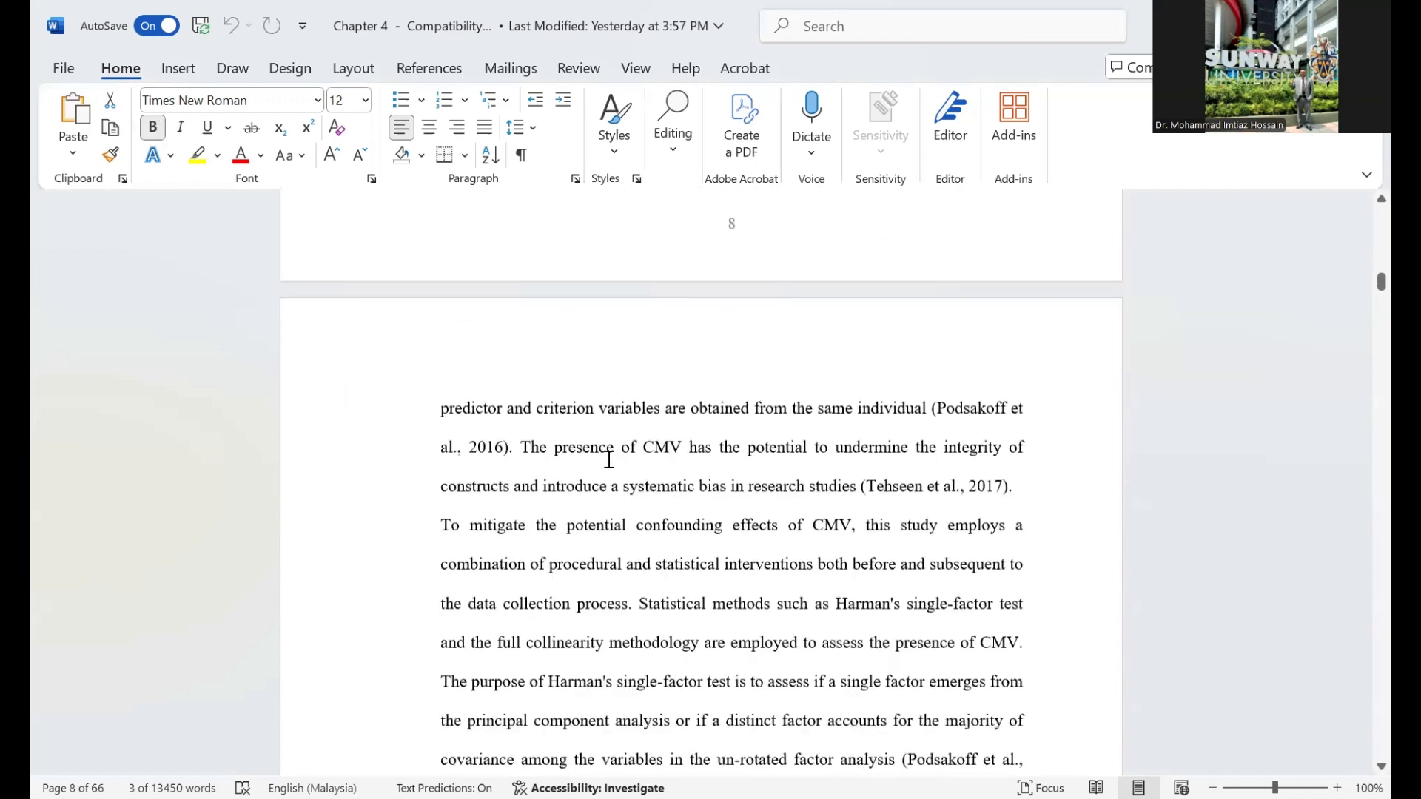
pyautogui.scroll(-12, 608, 460)
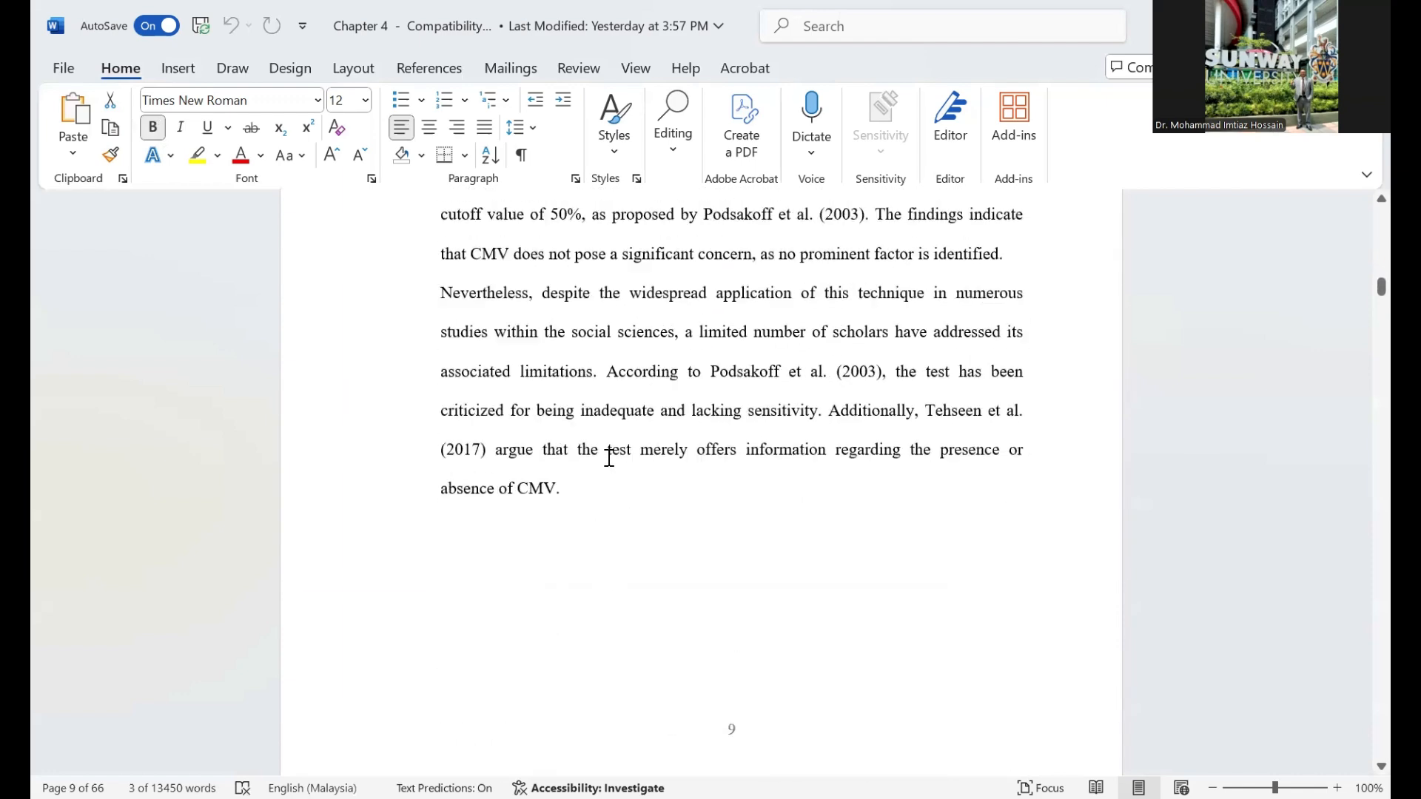
pyautogui.scroll(-3, 608, 457)
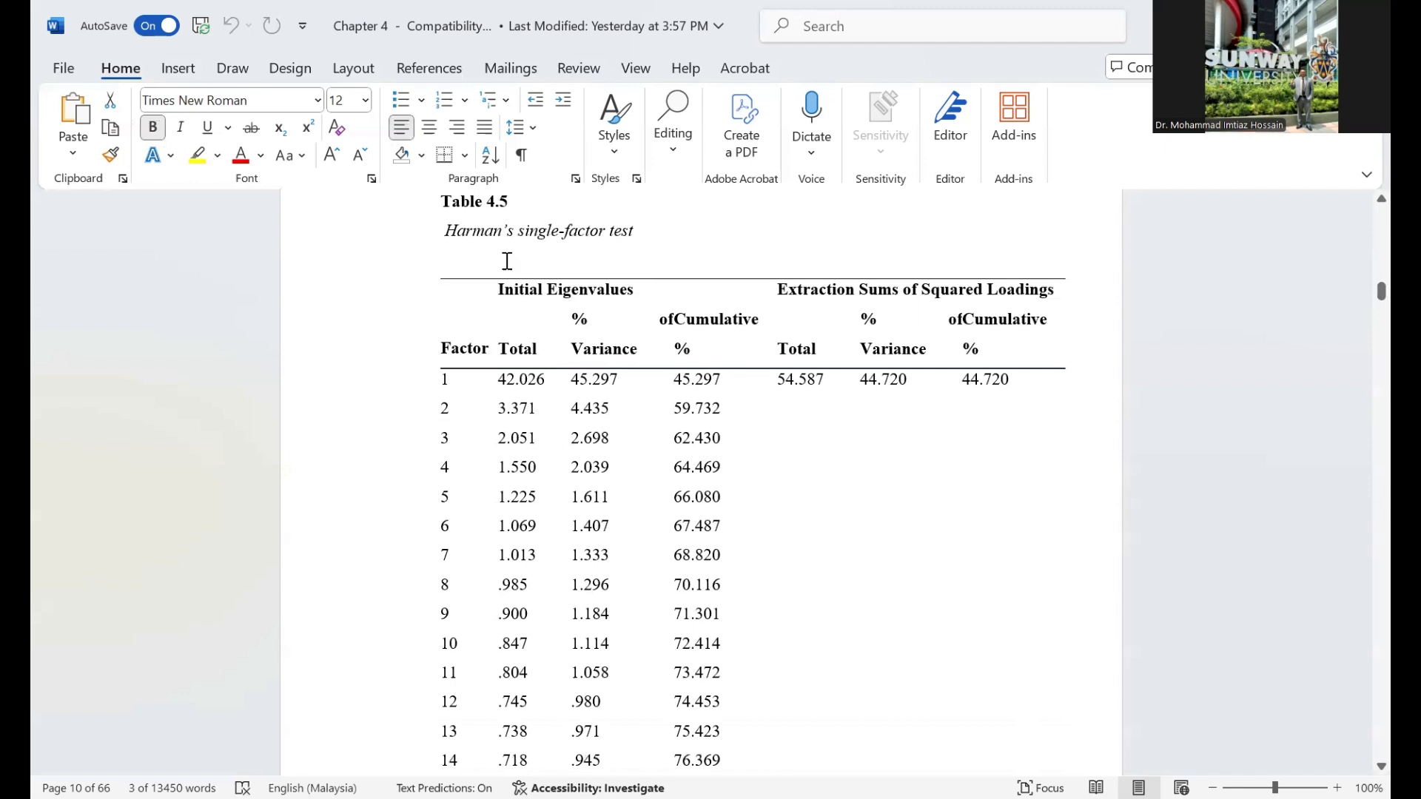
pyautogui.tripleClick(629, 240)
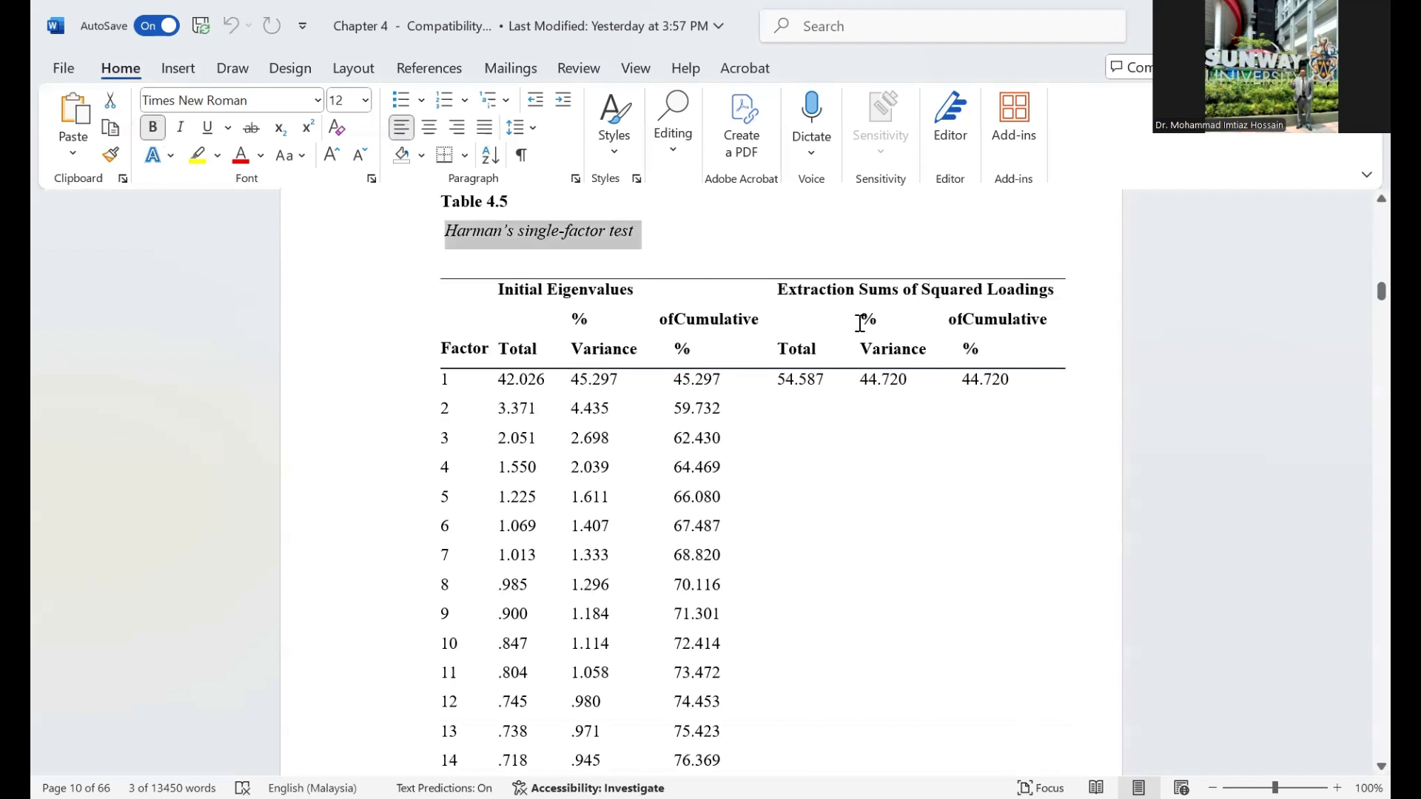
pyautogui.moveTo(908, 379); pyautogui.dragTo(870, 320)
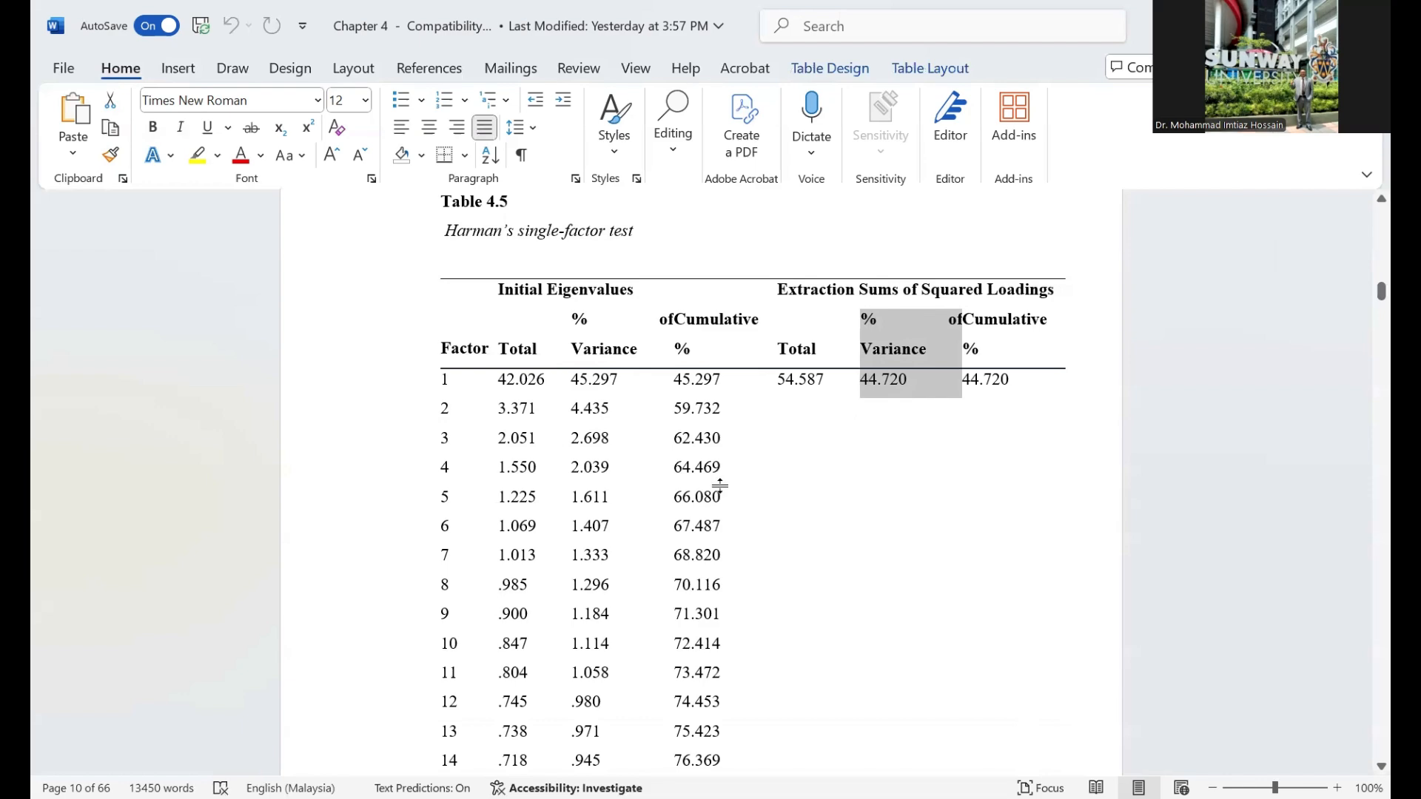
# Step: Find Table 4.6, mark its caption Collinearity statistics (VIF) and examine the VIF values of the items
pyautogui.scroll(-15, 719, 486)
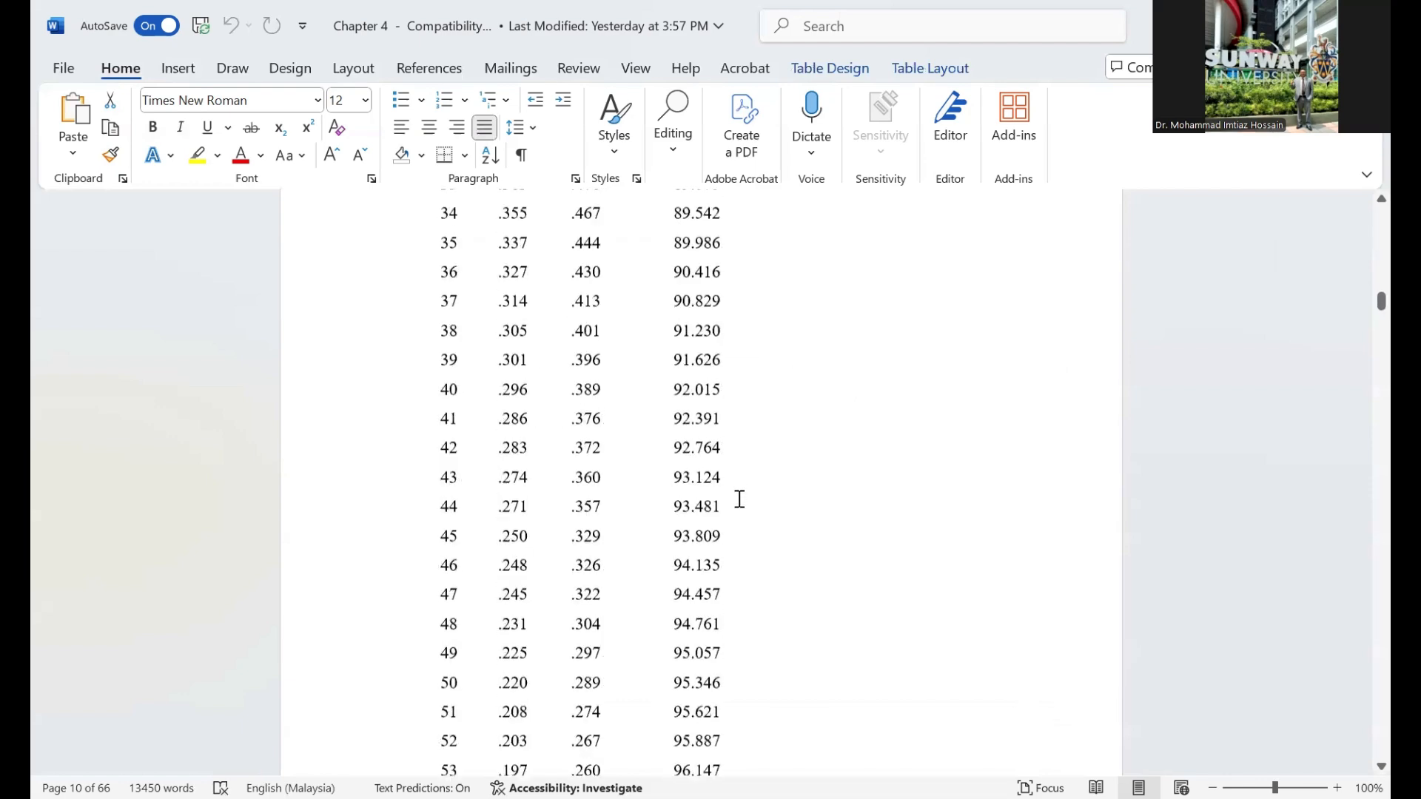
pyautogui.scroll(-15, 739, 496)
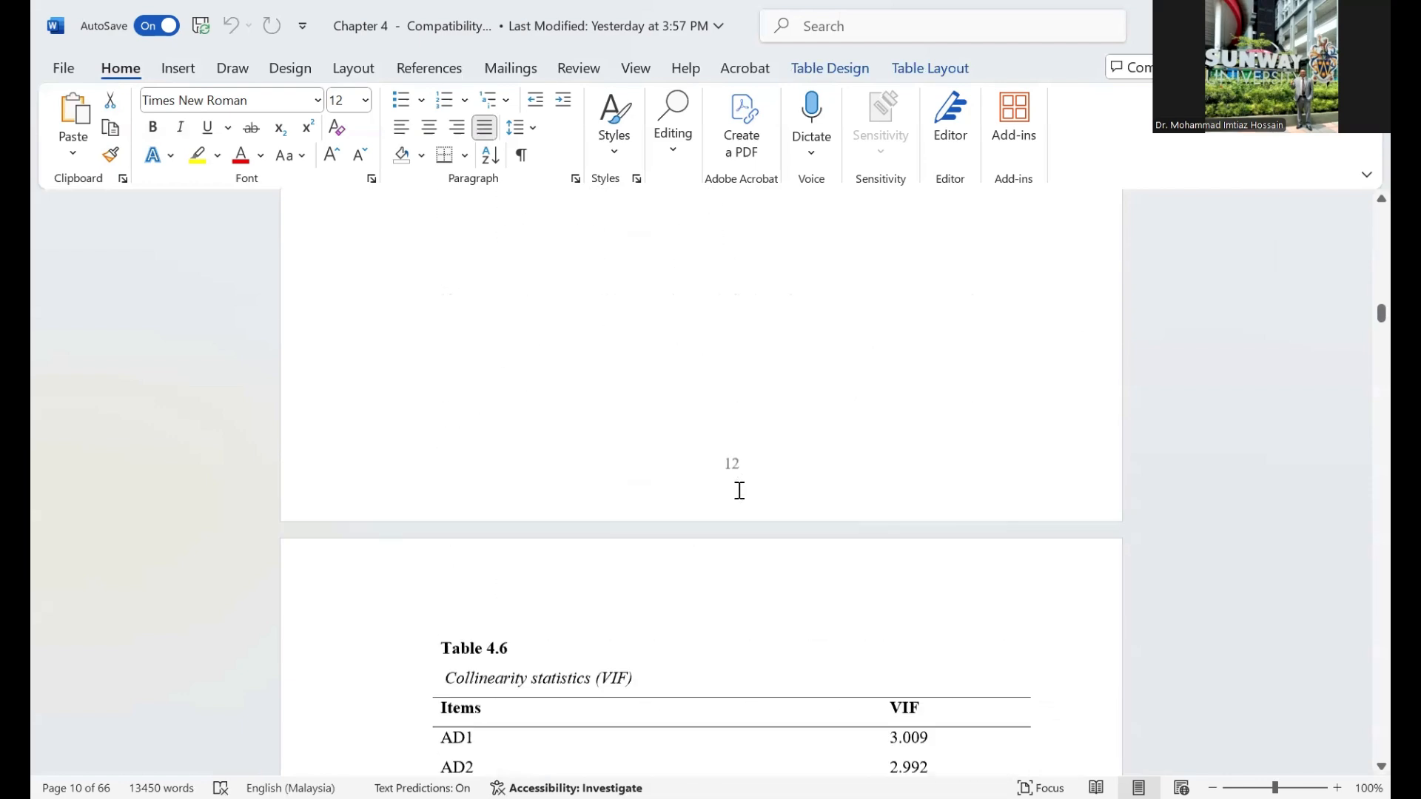
pyautogui.scroll(-10, 739, 490)
pyautogui.scroll(3, 739, 488)
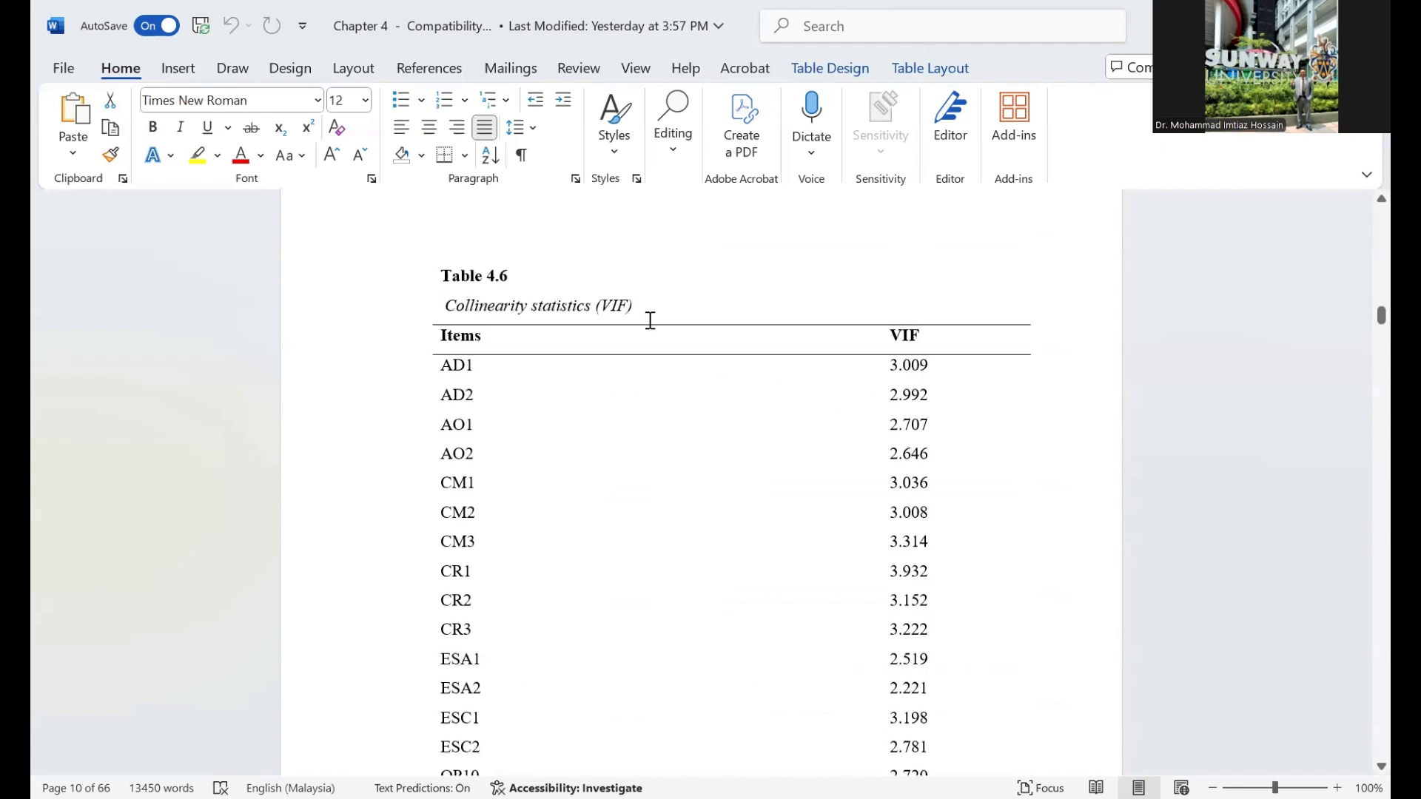
pyautogui.moveTo(651, 313); pyautogui.dragTo(438, 299)
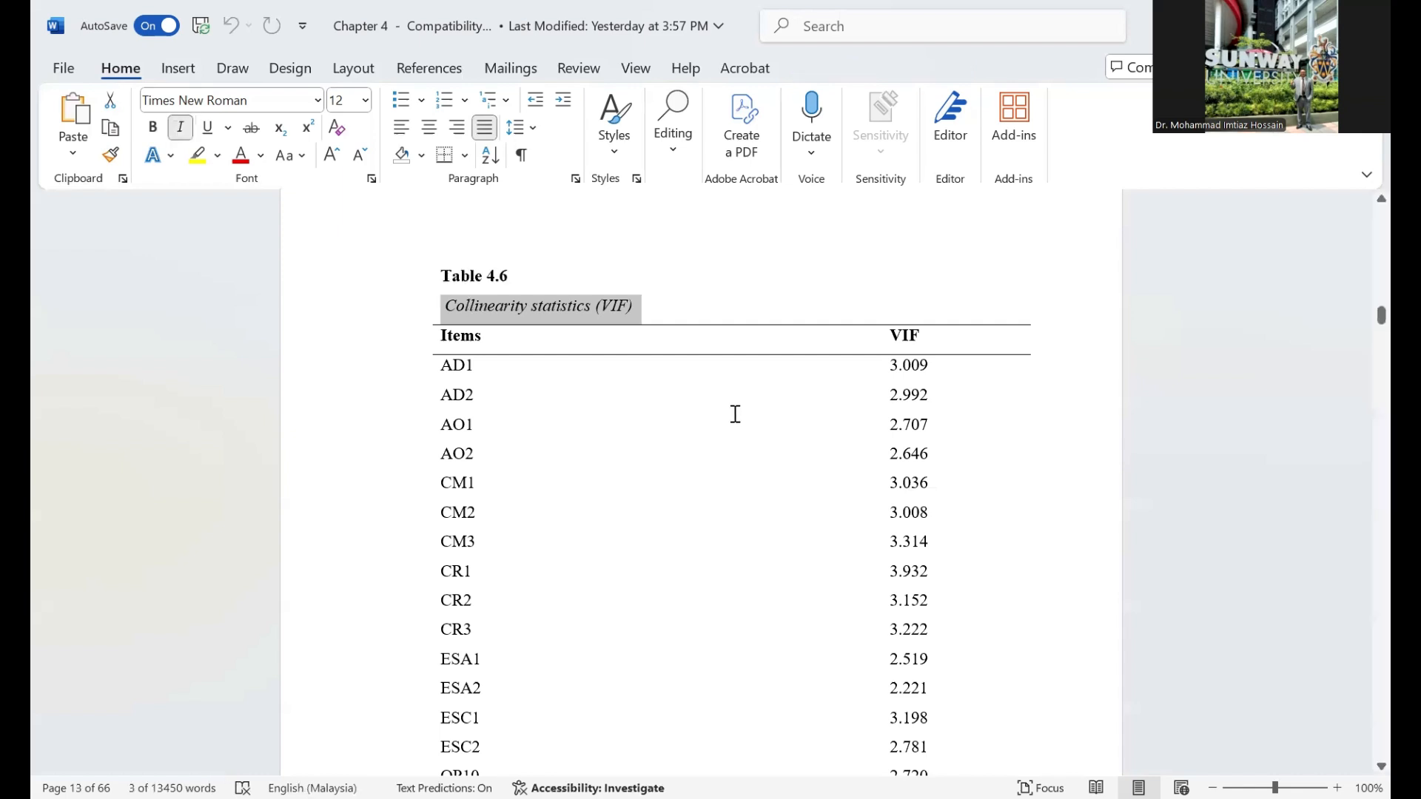
pyautogui.scroll(-4, 735, 414)
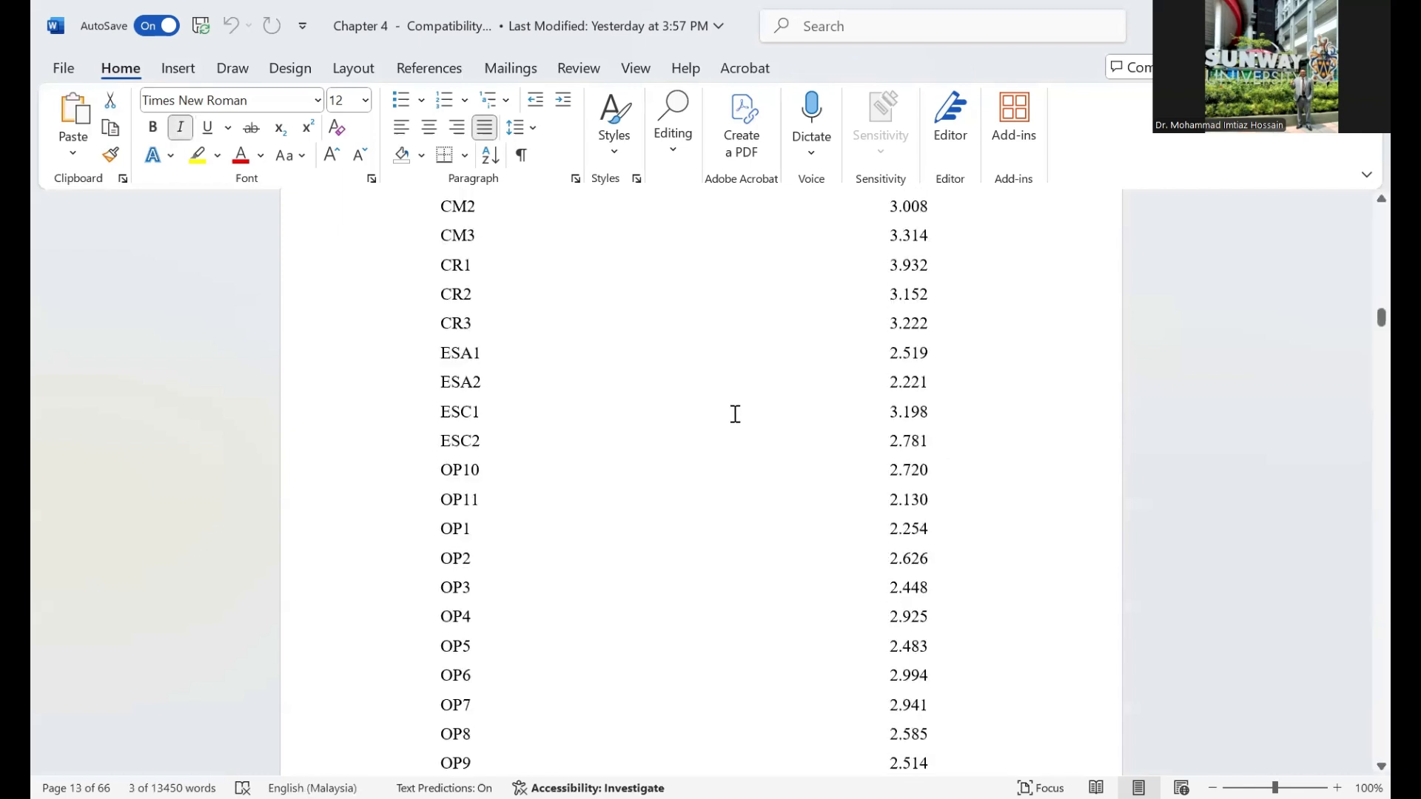
pyautogui.scroll(7, 735, 414)
pyautogui.scroll(-5, 733, 413)
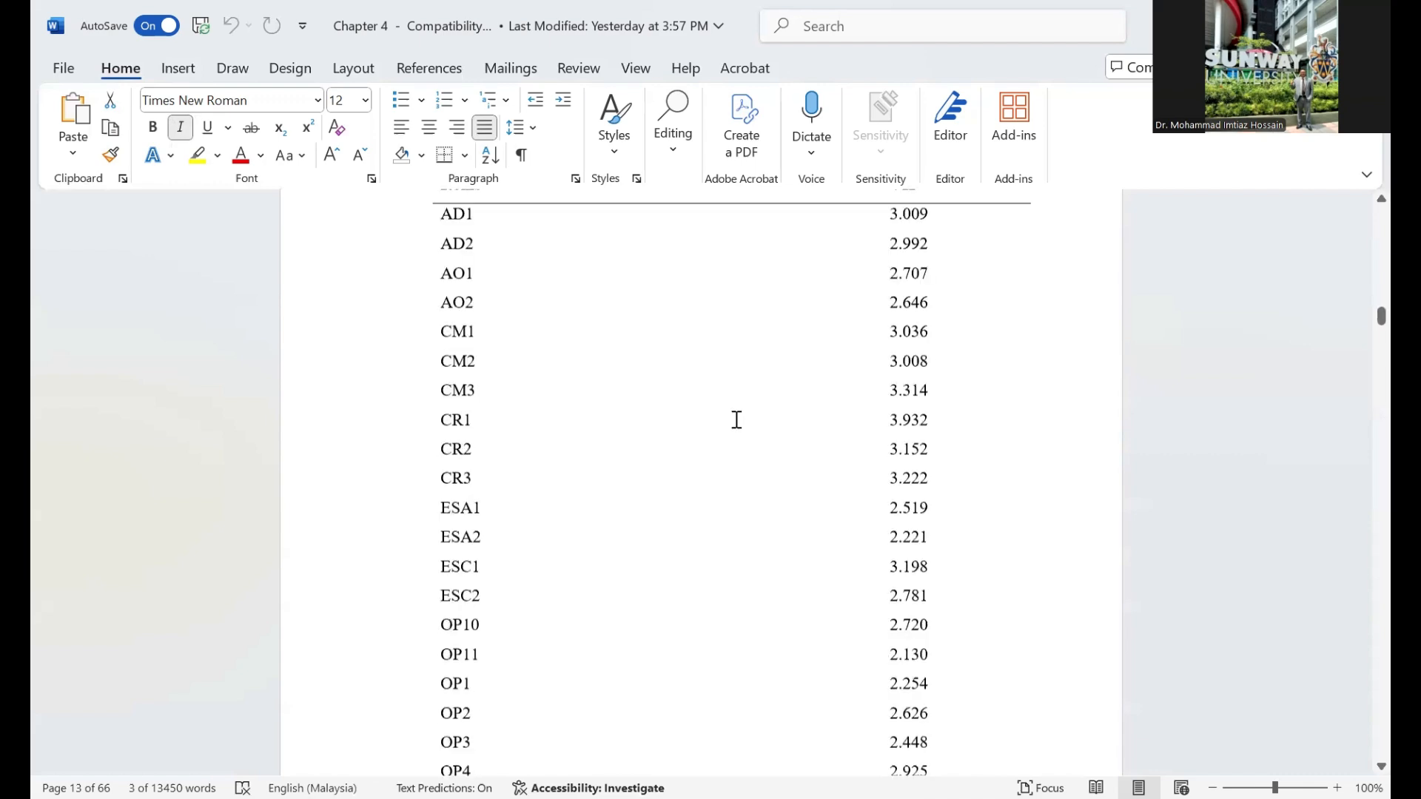
# Step: Pass the remaining VIF values and examine Table 4.7 in section 4.3, Demographic profile of the responding companies
pyautogui.scroll(-18, 736, 420)
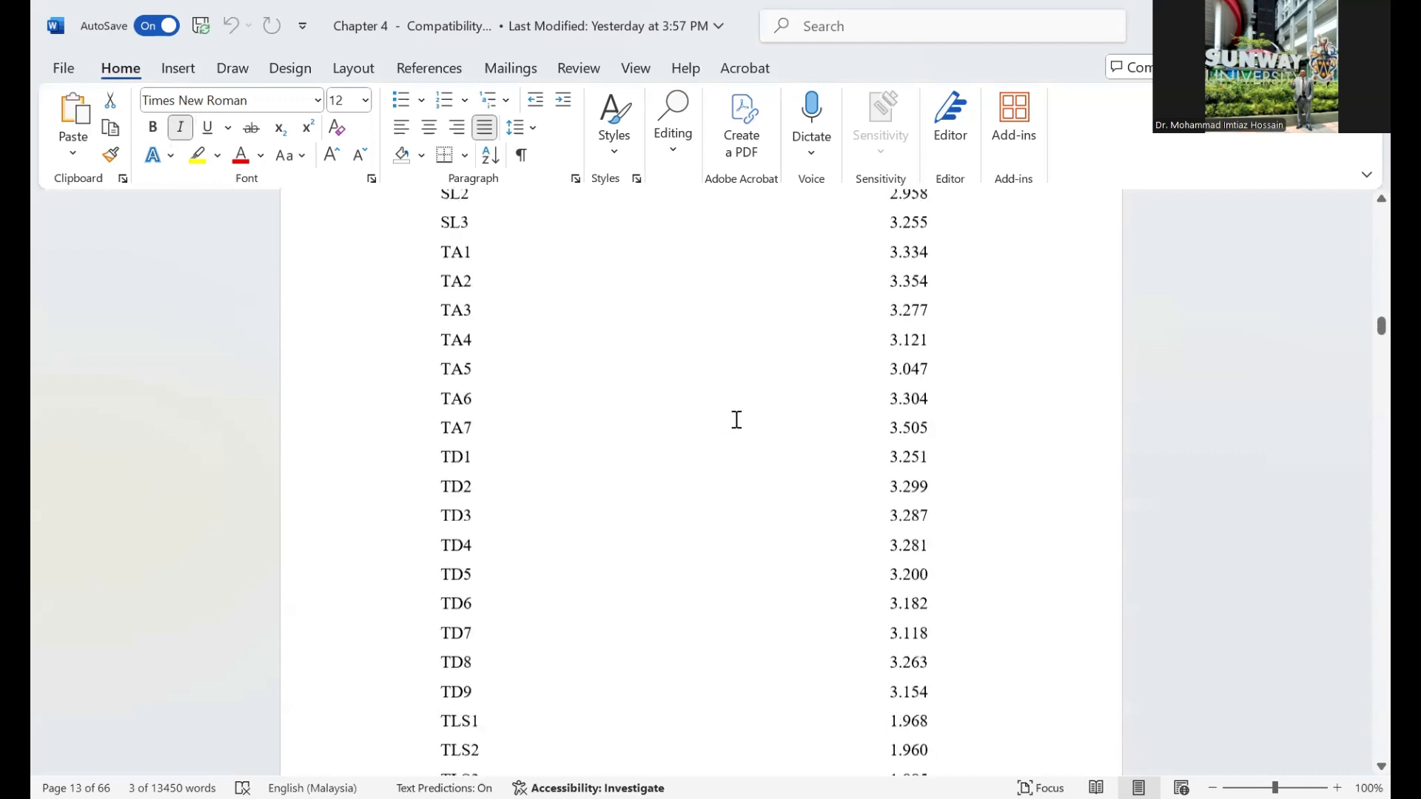
pyautogui.scroll(-19, 736, 419)
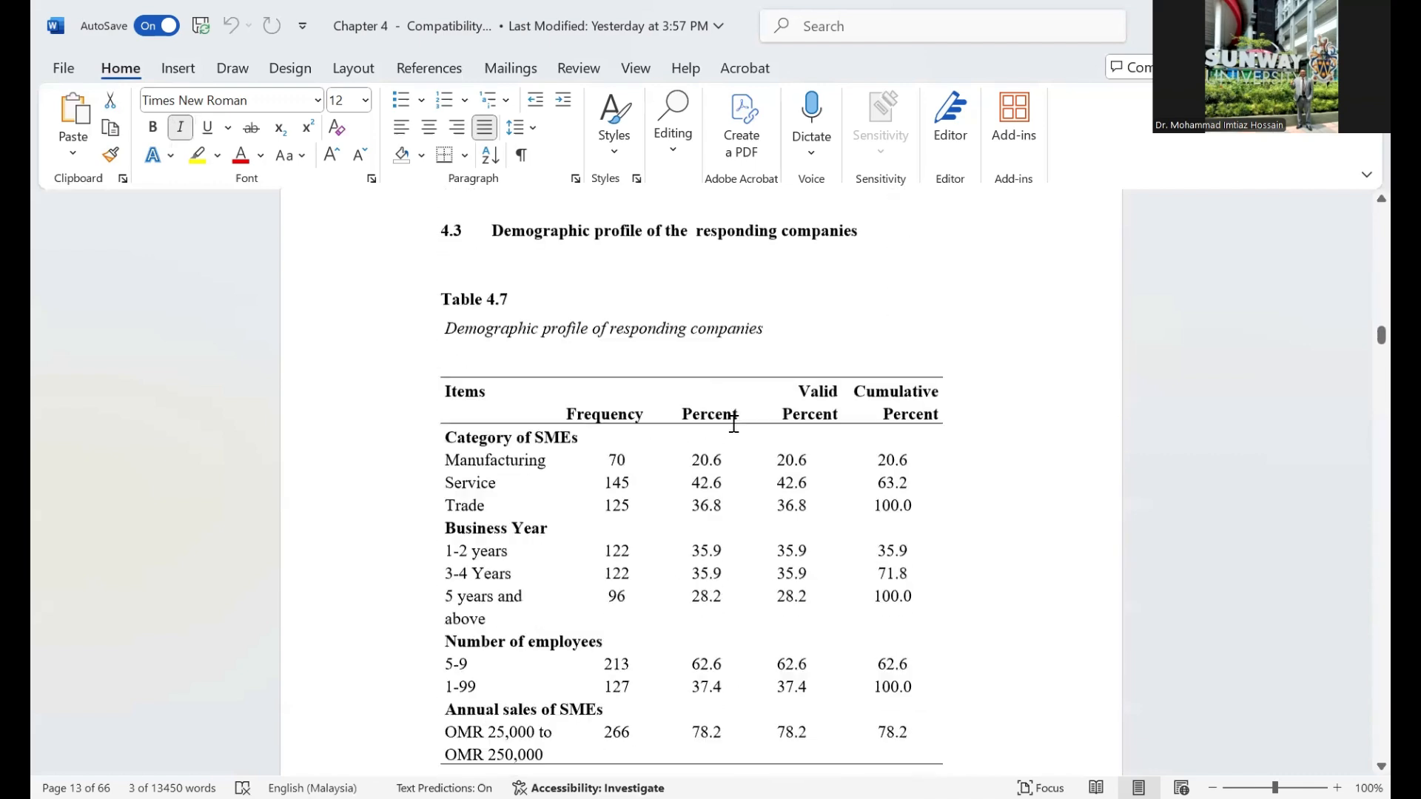
pyautogui.scroll(-1, 734, 424)
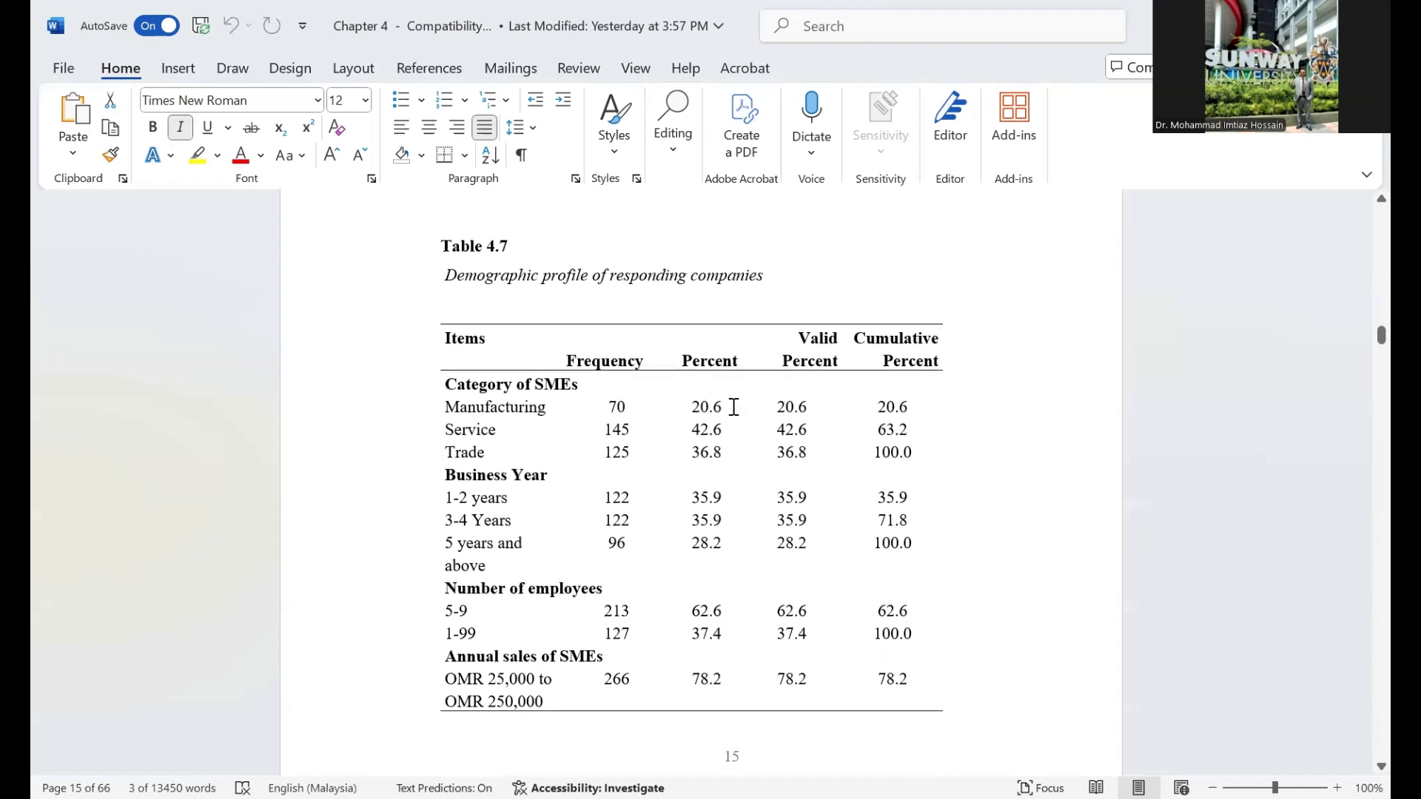
pyautogui.scroll(2, 734, 407)
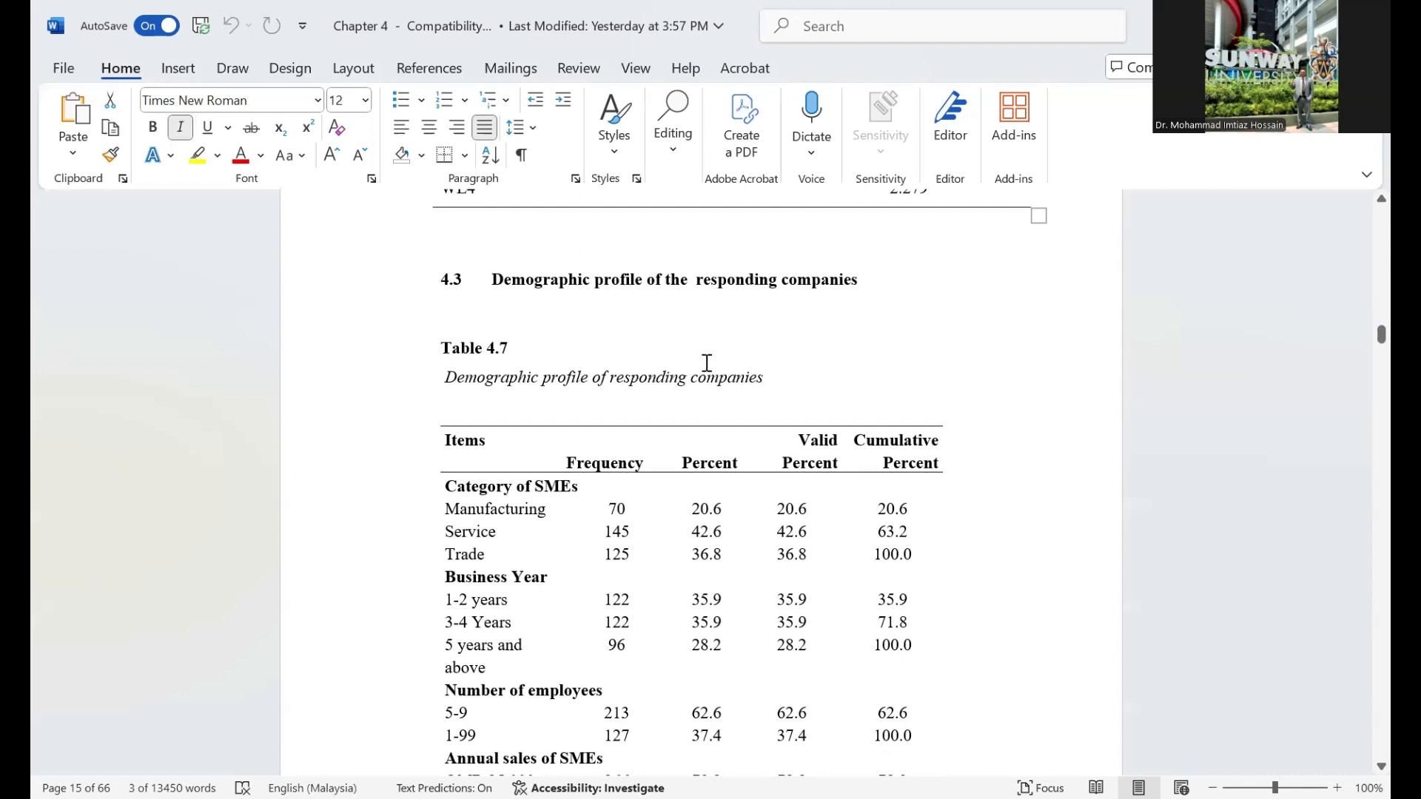
pyautogui.scroll(-2, 729, 358)
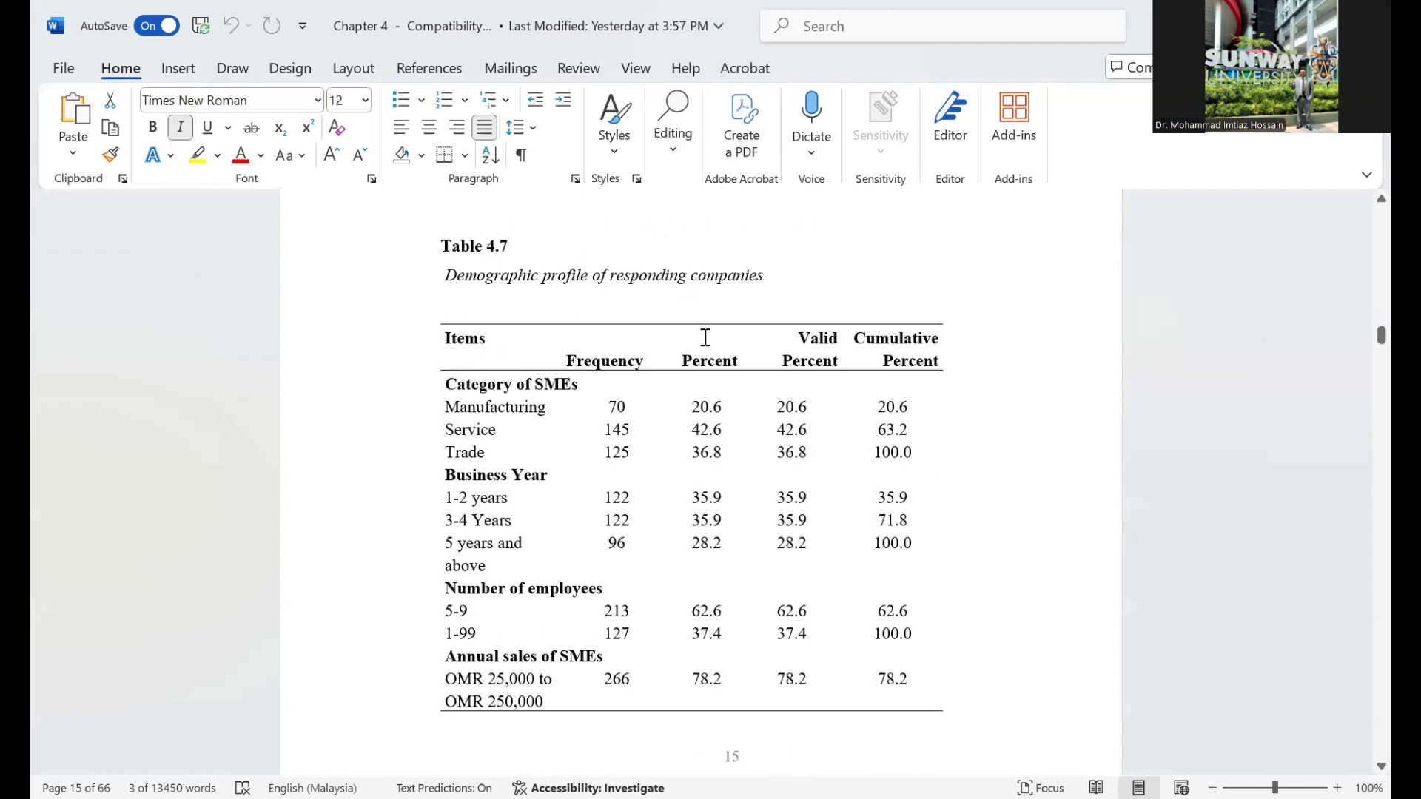
pyautogui.scroll(-2, 727, 391)
pyautogui.scroll(1, 724, 387)
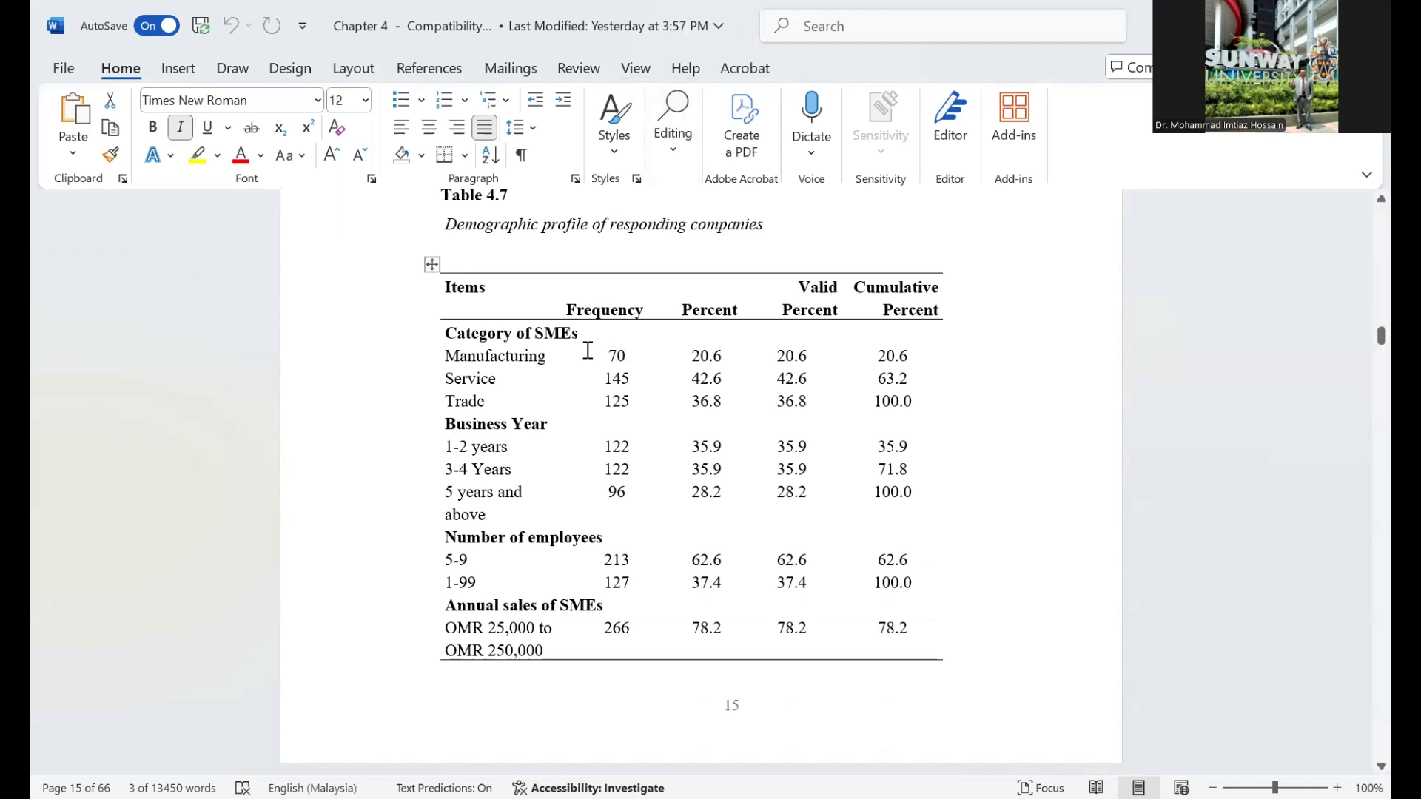
# Step: Mark Table 4.7's header row, and mark its category rows from Manufacturing through Annual sales of SMEs
pyautogui.moveTo(532, 289); pyautogui.dragTo(797, 311)
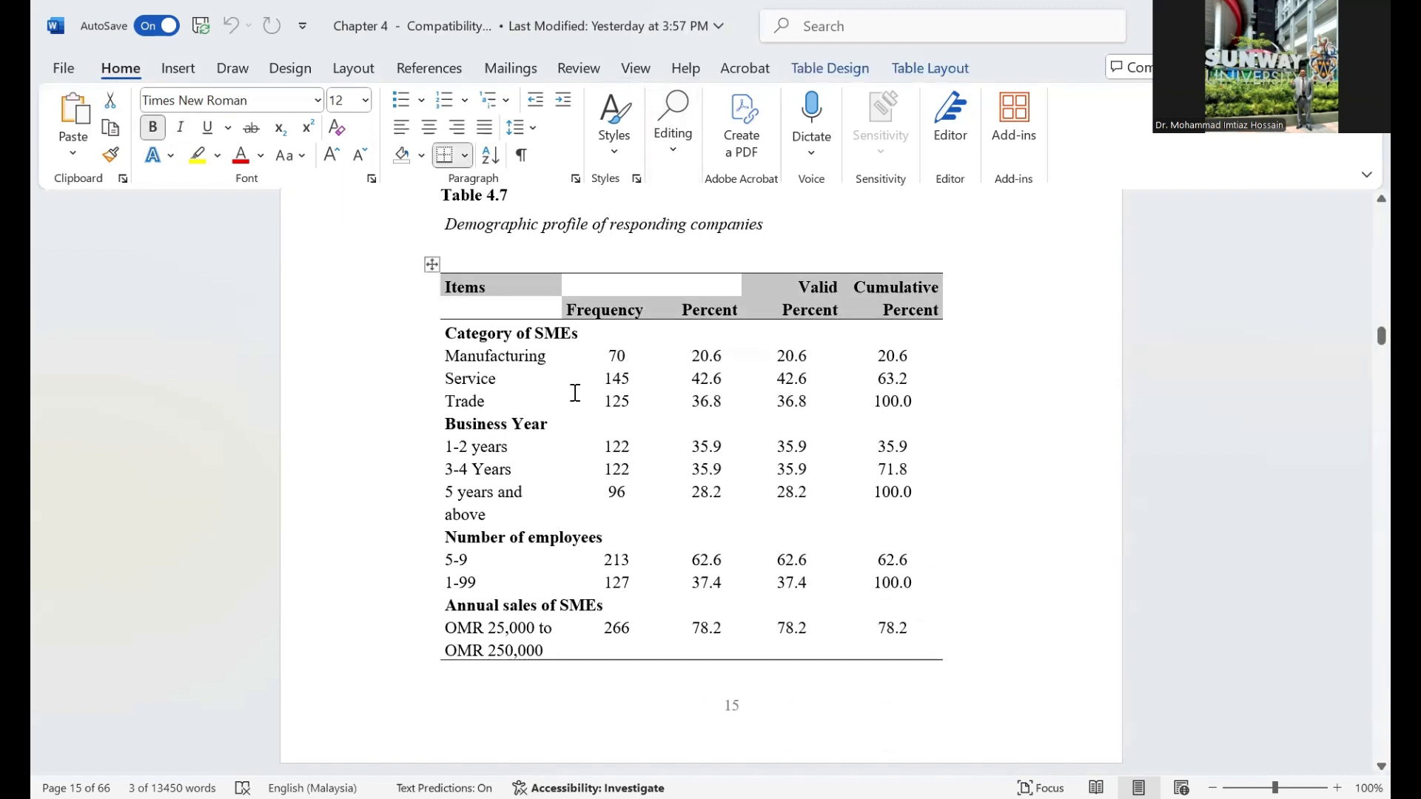
pyautogui.moveTo(492, 358)
pyautogui.mouseDown()
pyautogui.moveTo(694, 469)
pyautogui.moveTo(929, 640)
pyautogui.mouseUp()
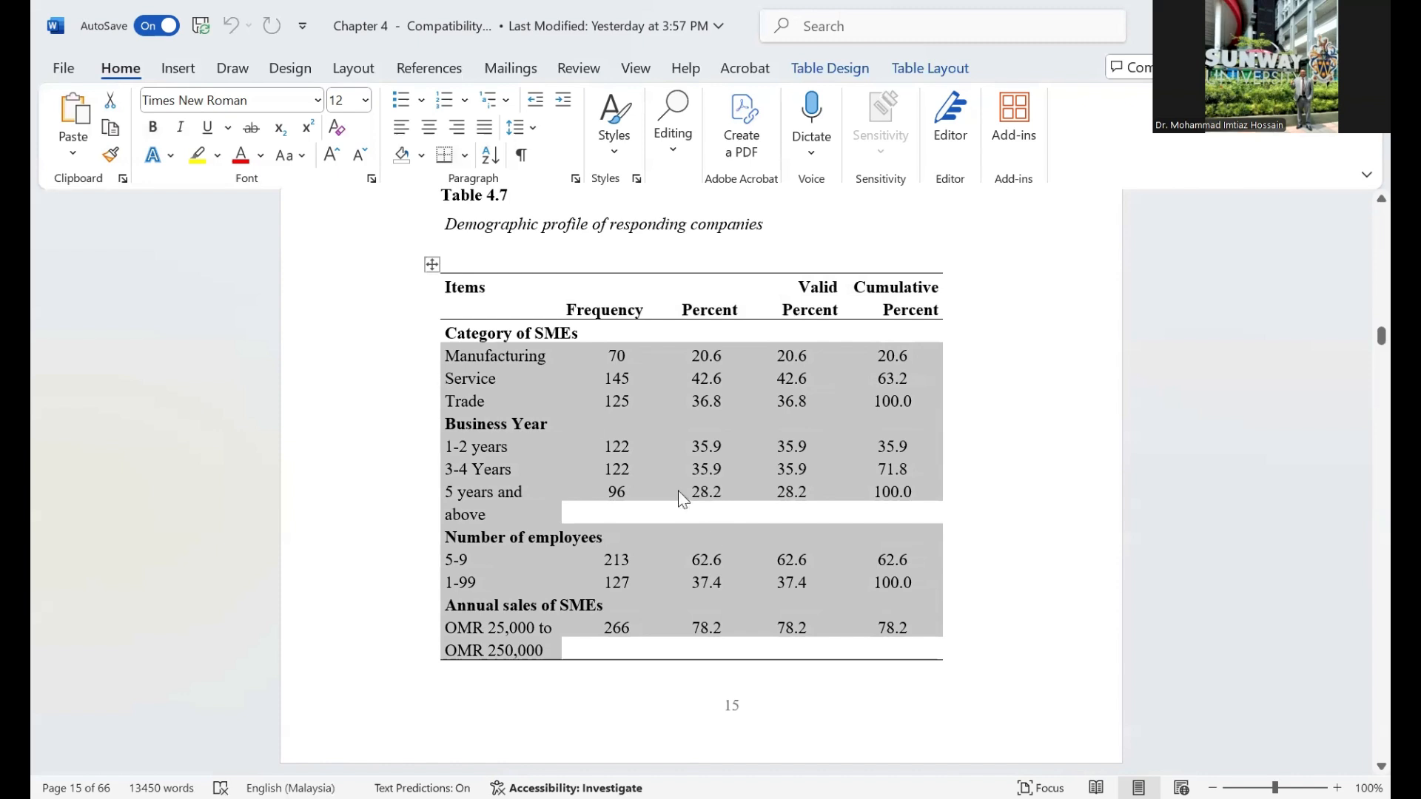
pyautogui.scroll(-2, 623, 478)
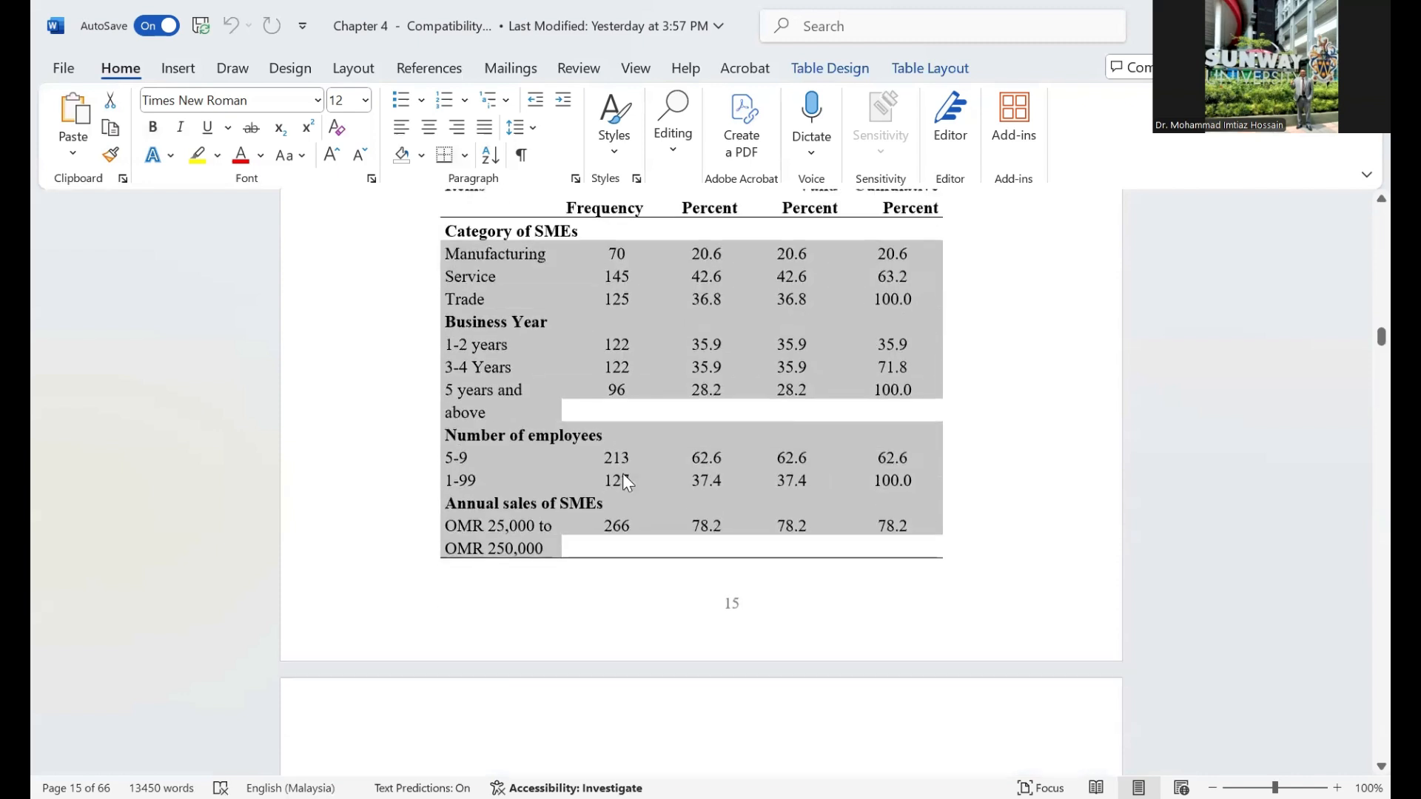
pyautogui.scroll(1, 632, 471)
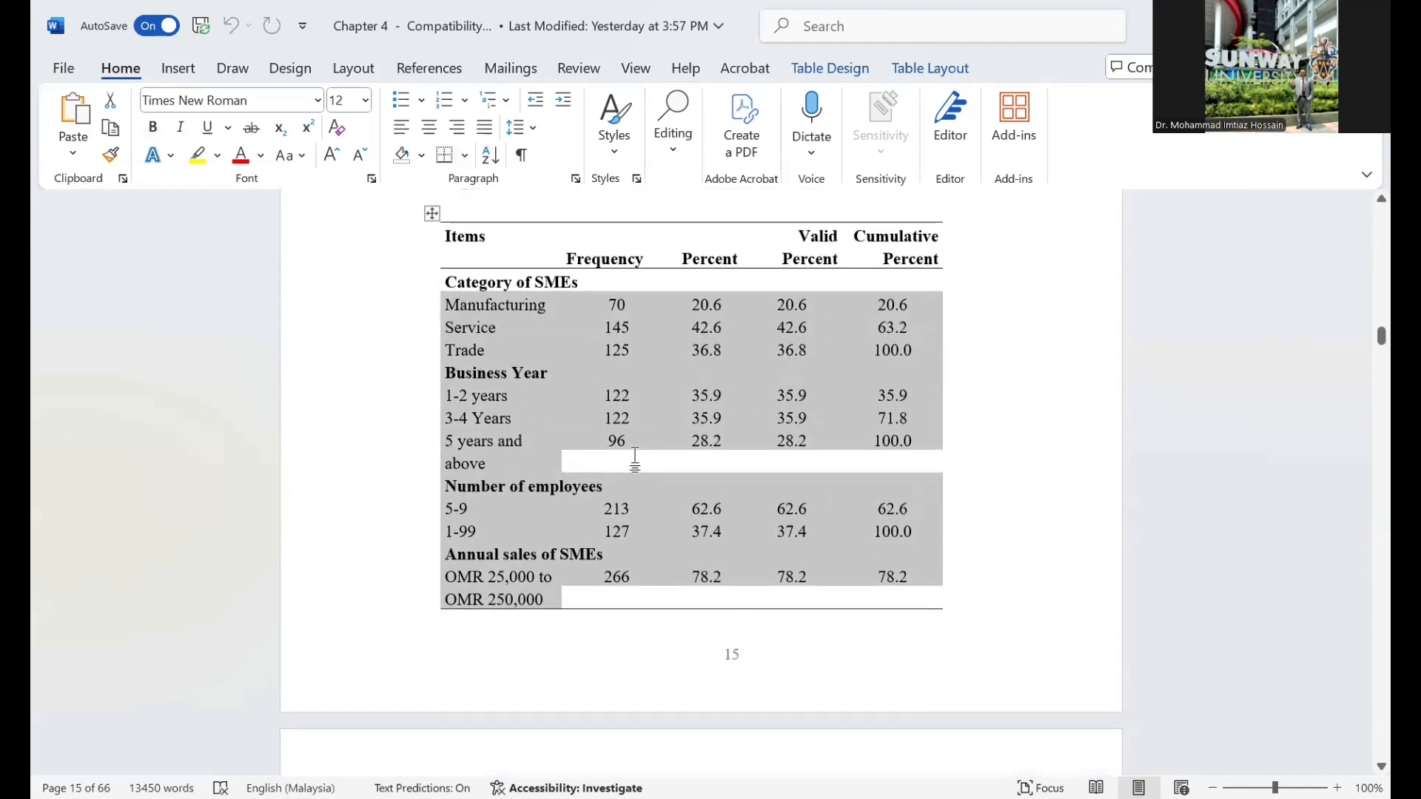
pyautogui.click(511, 375)
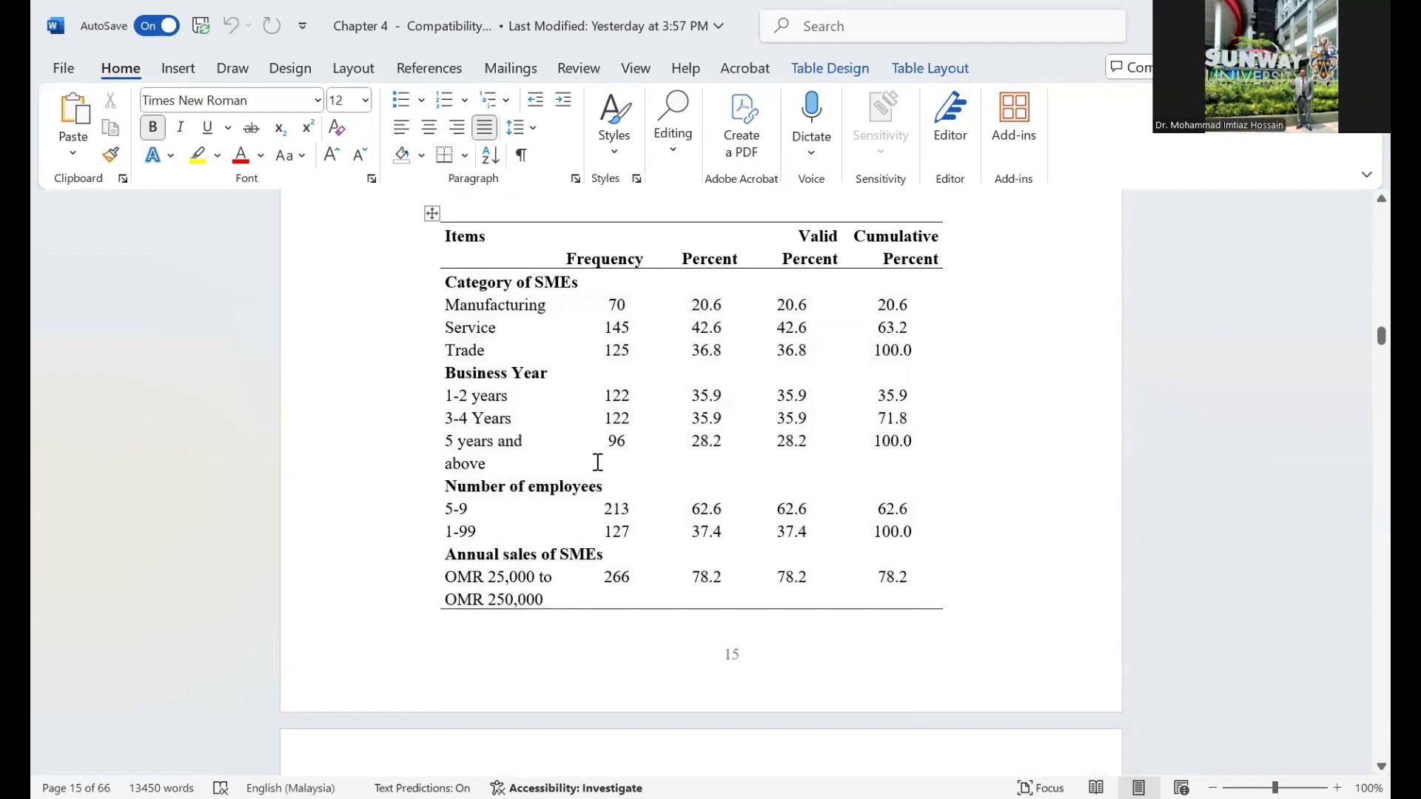
# Step: Review the rest of Table 4.7, its explanatory paragraph and the start of section 4.4 with Table 4.8, and return to the demographic table
pyautogui.scroll(-3, 597, 463)
pyautogui.scroll(-6, 599, 463)
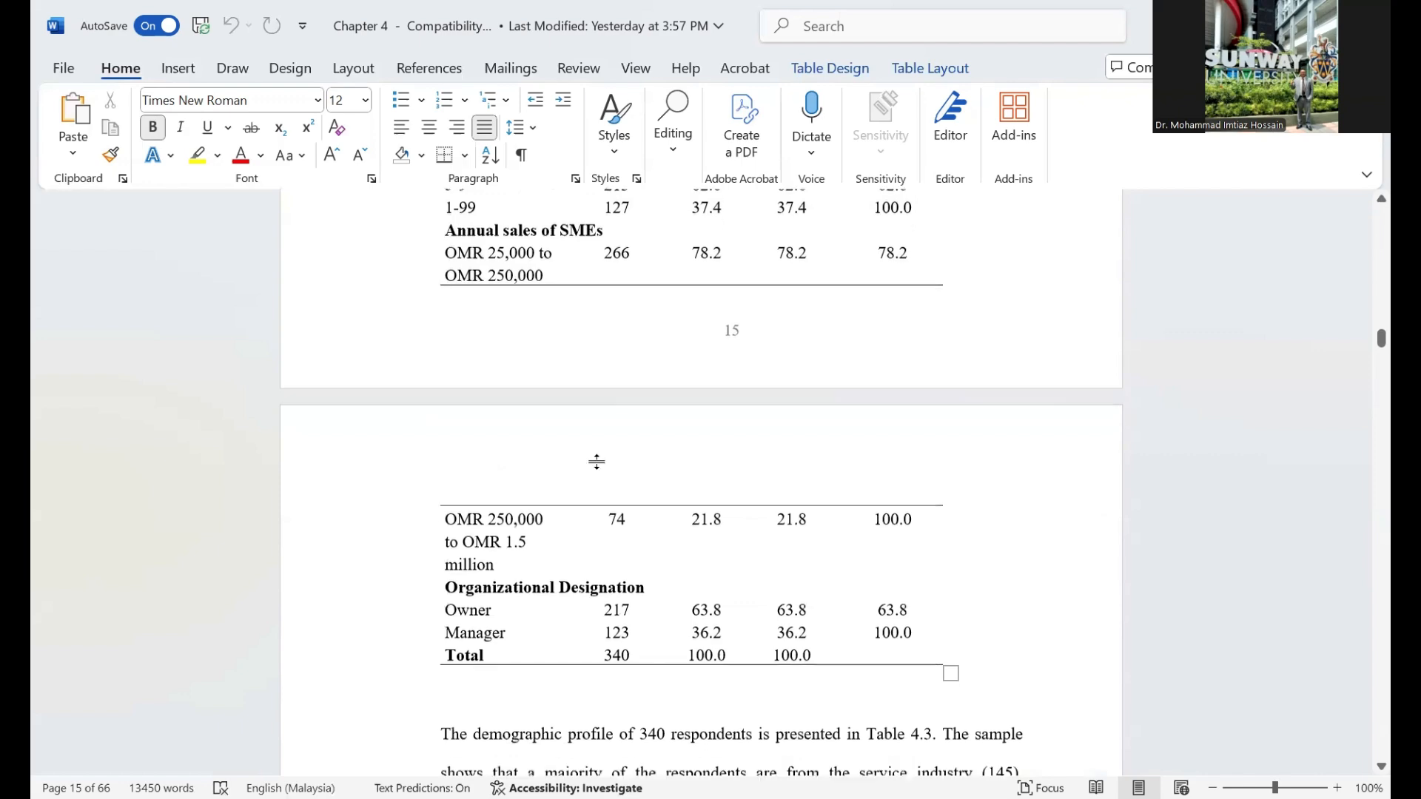
pyautogui.scroll(-10, 598, 463)
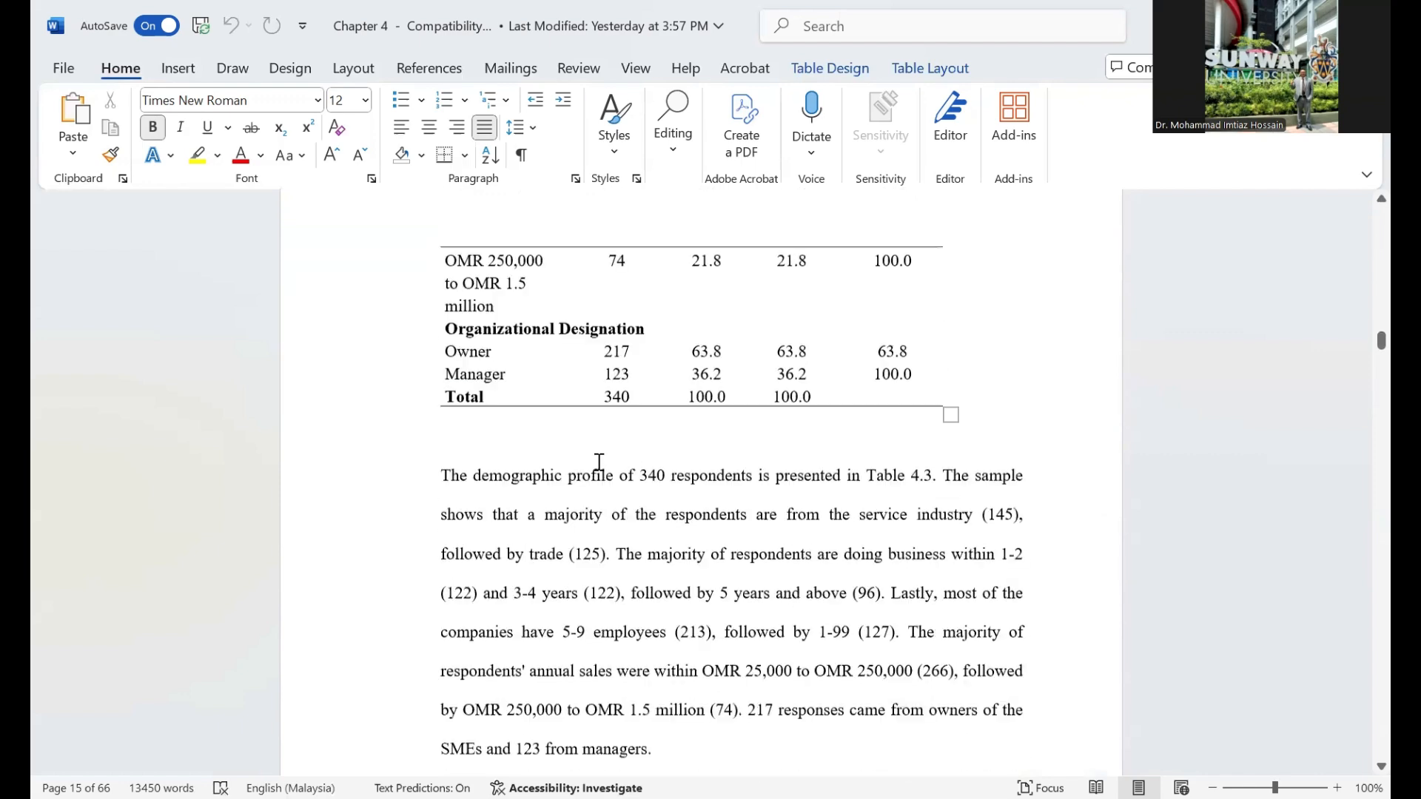
pyautogui.scroll(-1, 599, 461)
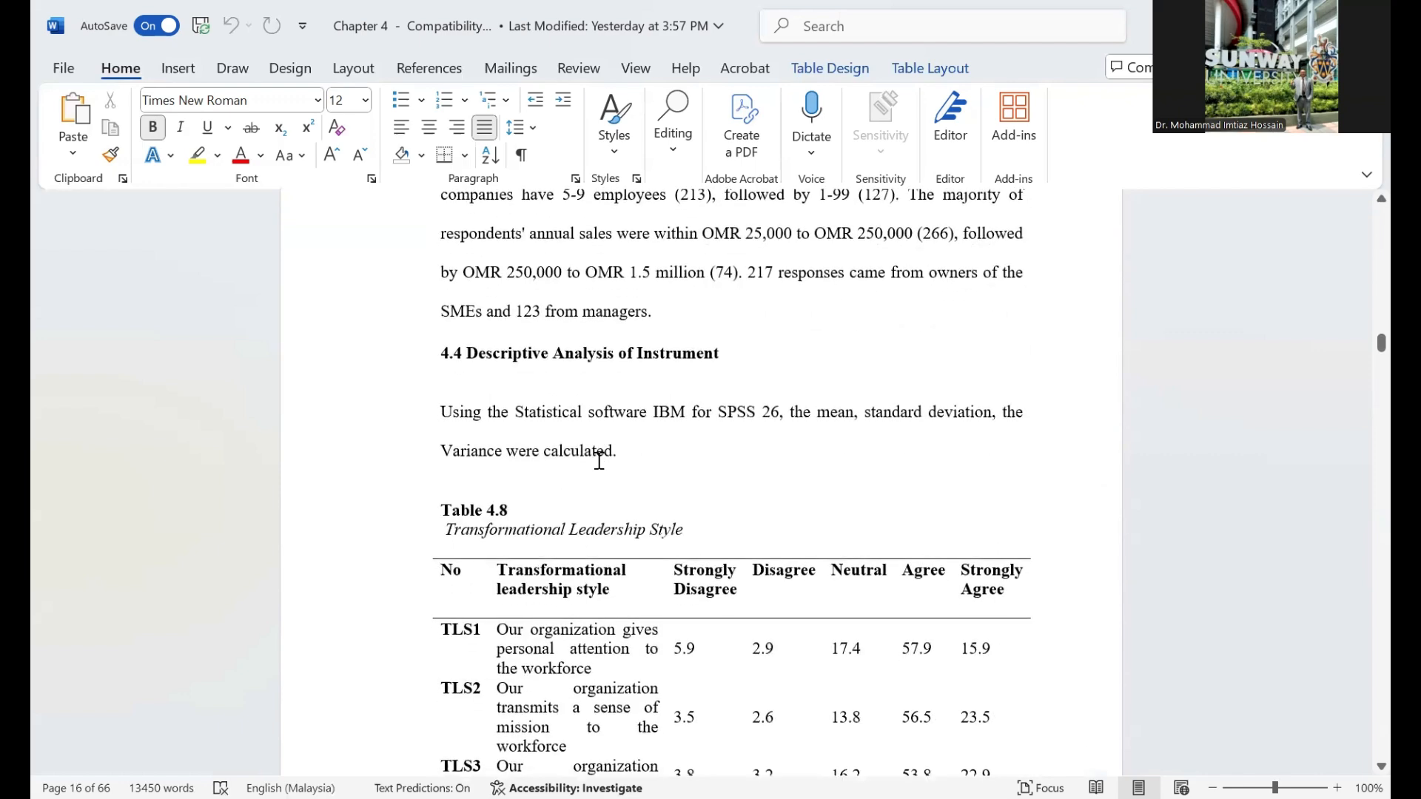
pyautogui.scroll(-3, 650, 469)
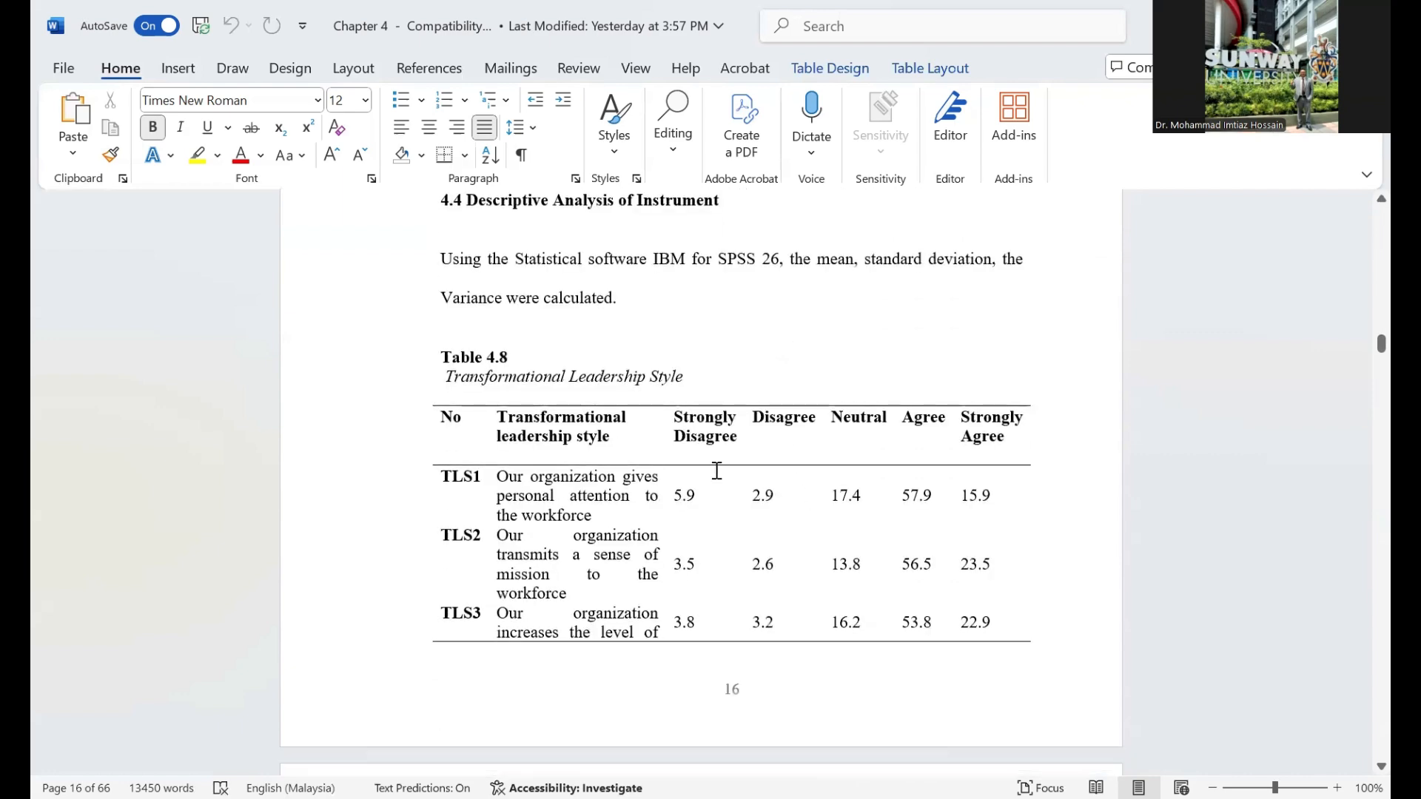
pyautogui.scroll(-2, 717, 471)
pyautogui.scroll(6, 716, 471)
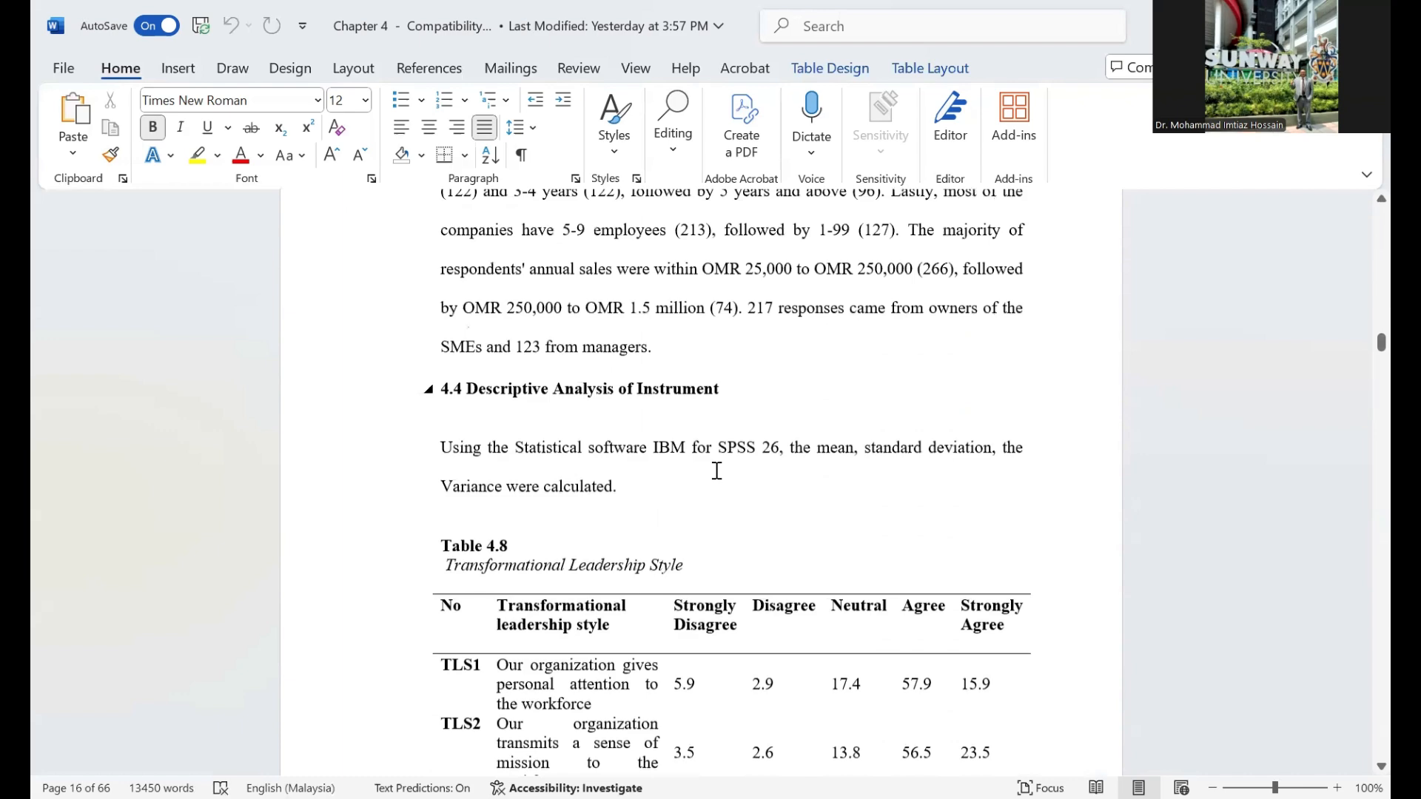
pyautogui.scroll(2, 716, 471)
pyautogui.scroll(20, 715, 471)
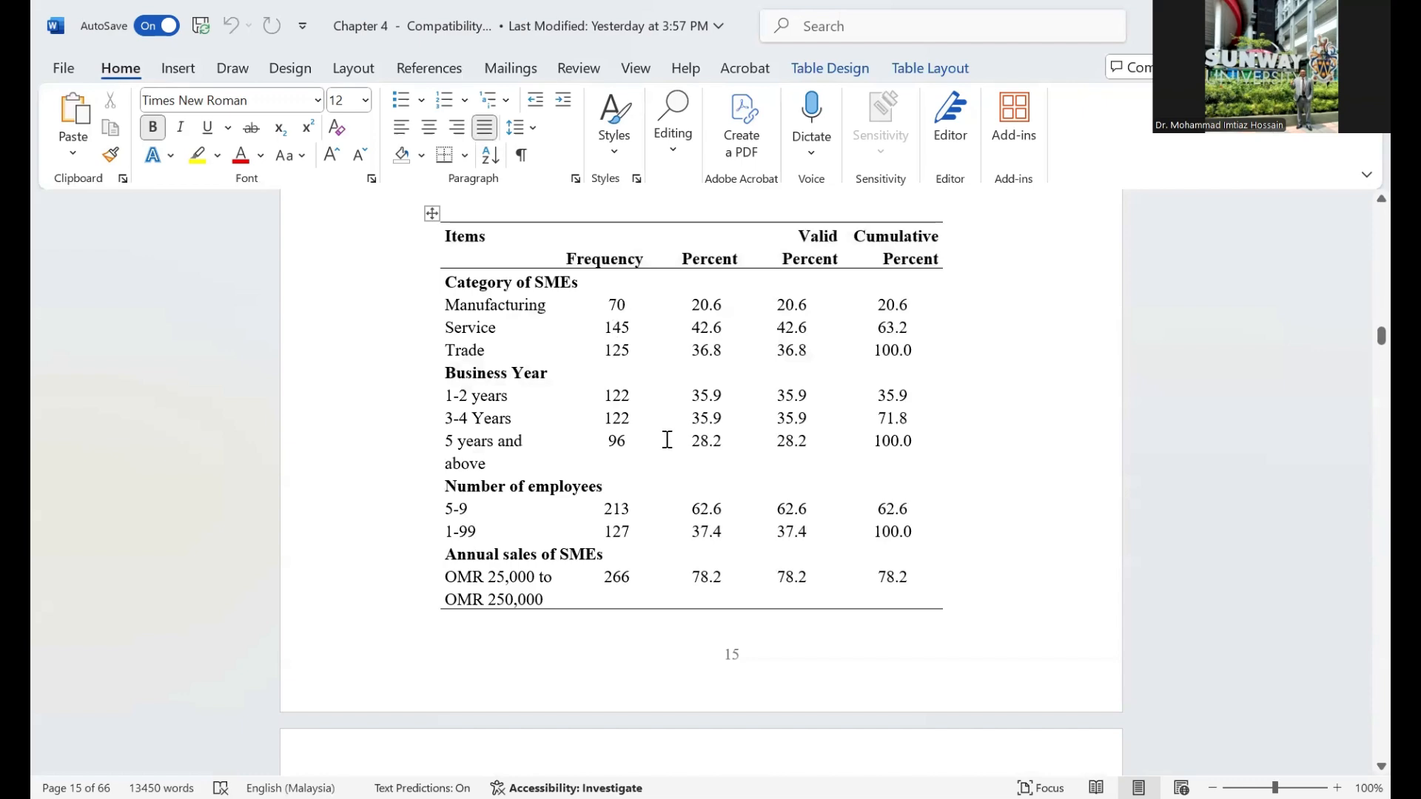
# Step: Skim section 4.4 Descriptive Analysis of Instrument from the Transformational Leadership Style items through the Human Resource Practices item discussions on page 32
pyautogui.scroll(-20, 682, 475)
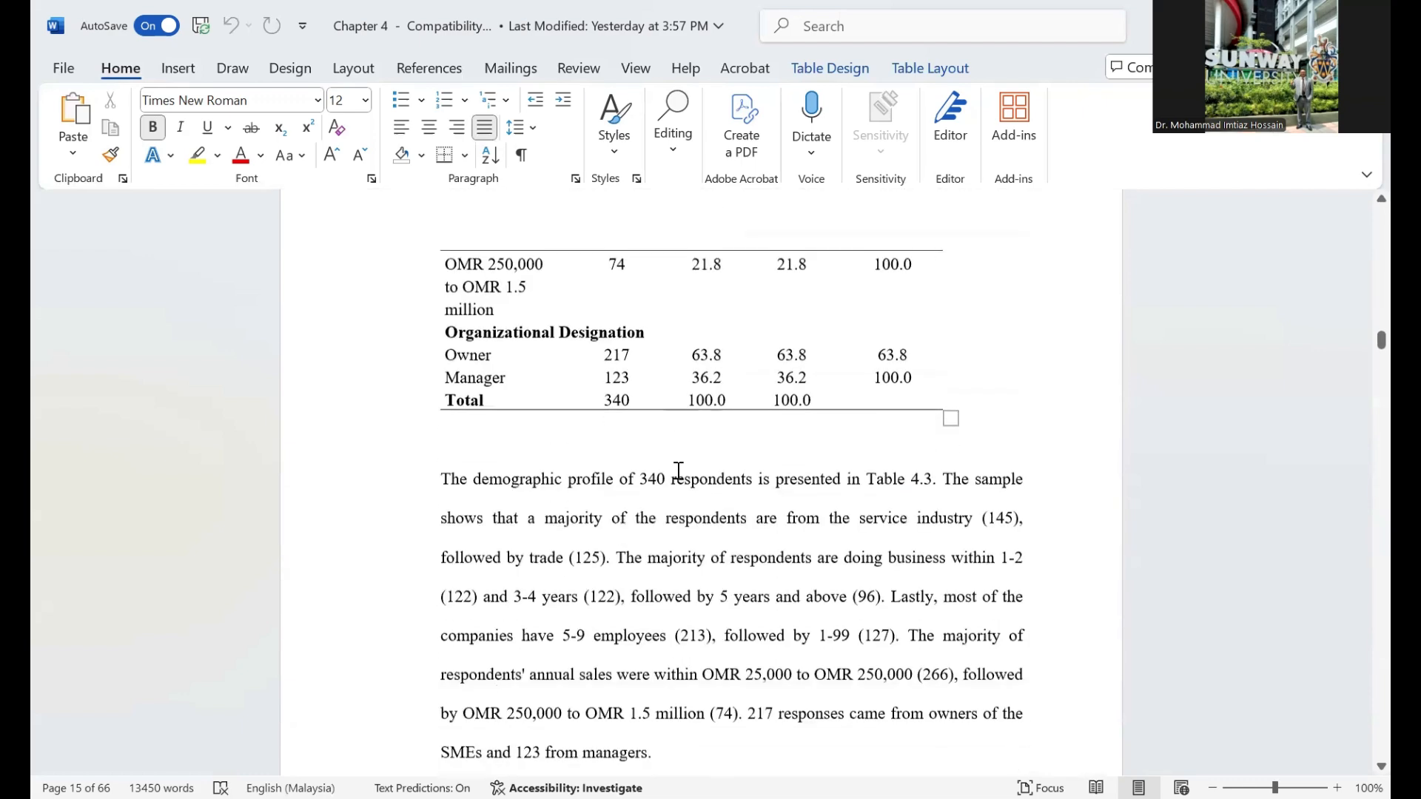
pyautogui.scroll(-15, 679, 470)
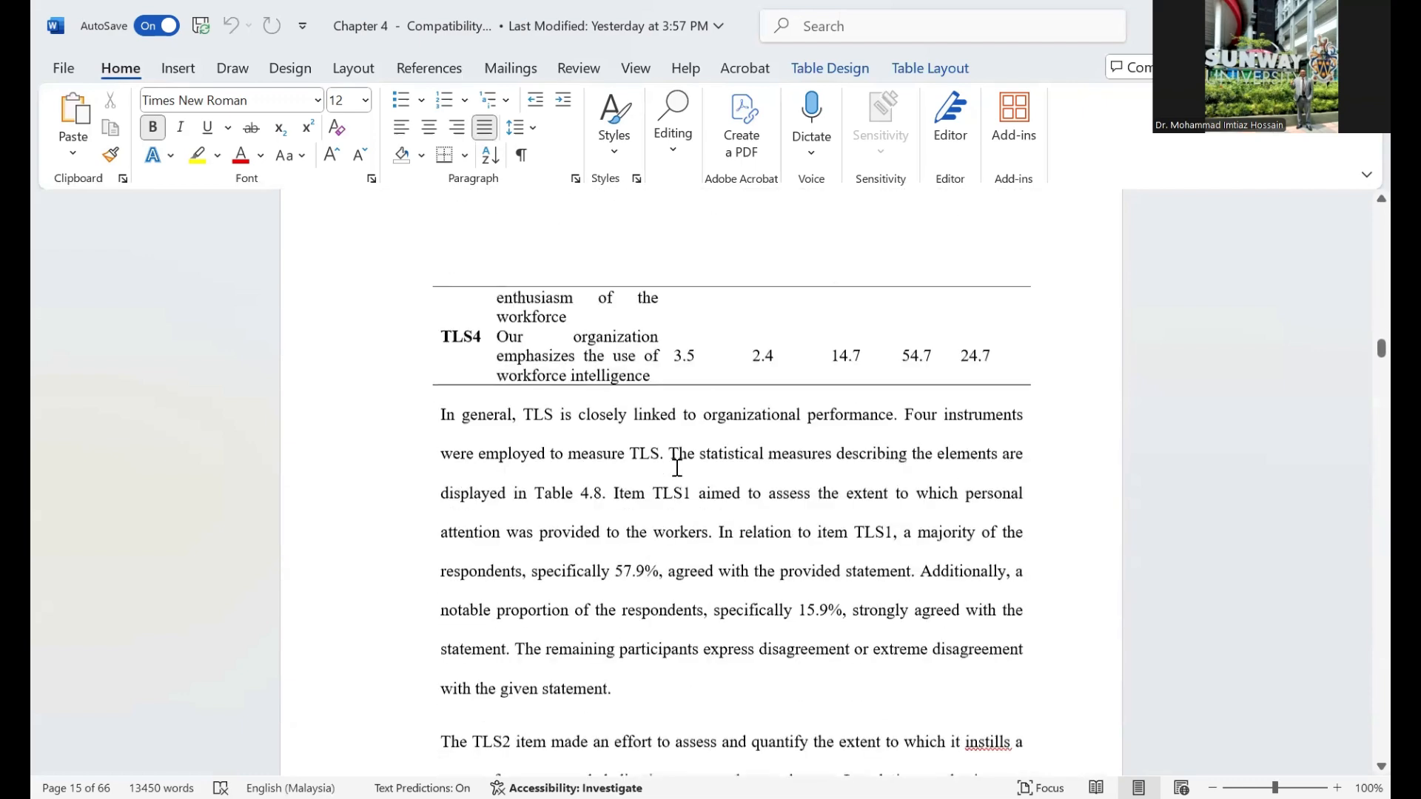
pyautogui.scroll(-15, 677, 467)
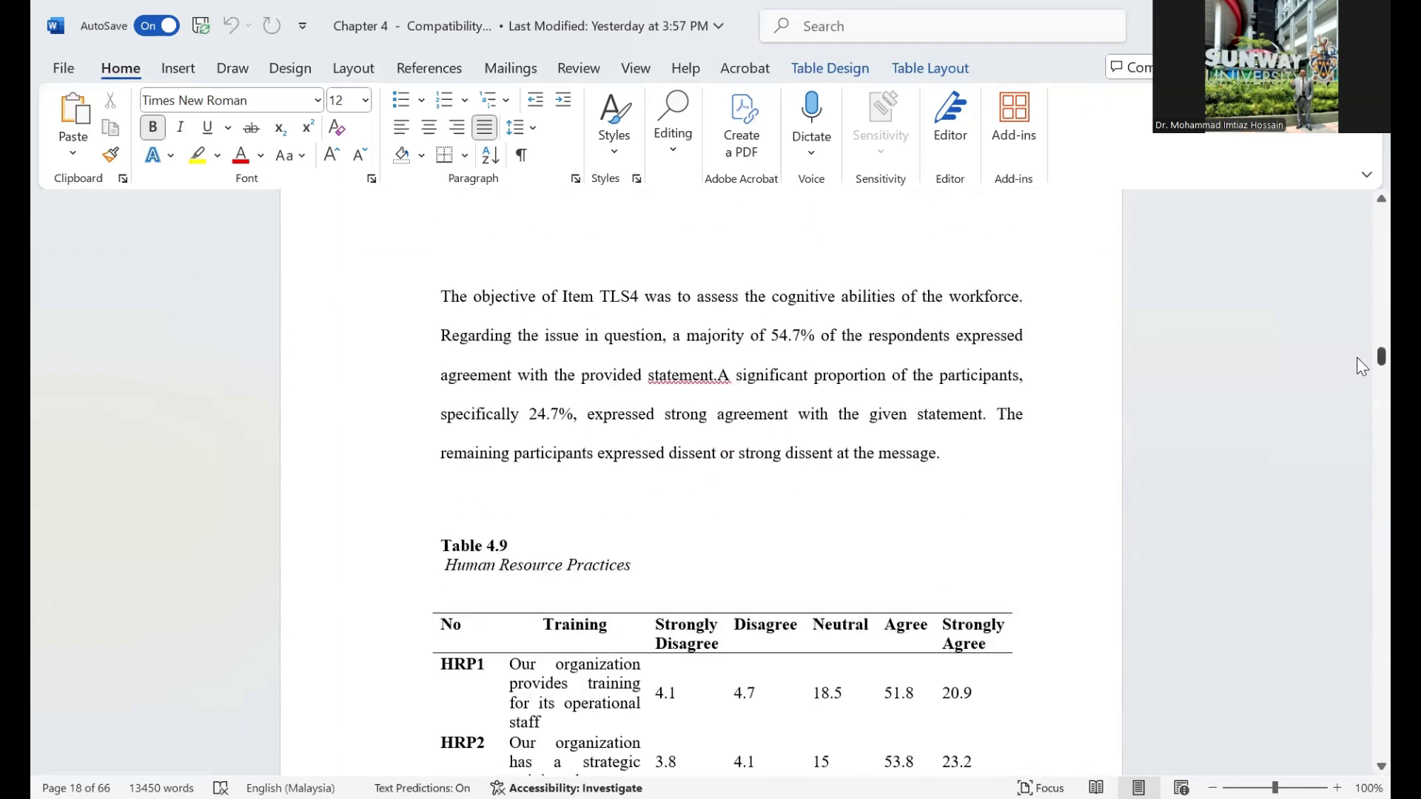
pyautogui.moveTo(1356, 399); pyautogui.dragTo(1357, 438)
pyautogui.moveTo(1357, 448); pyautogui.dragTo(1356, 477)
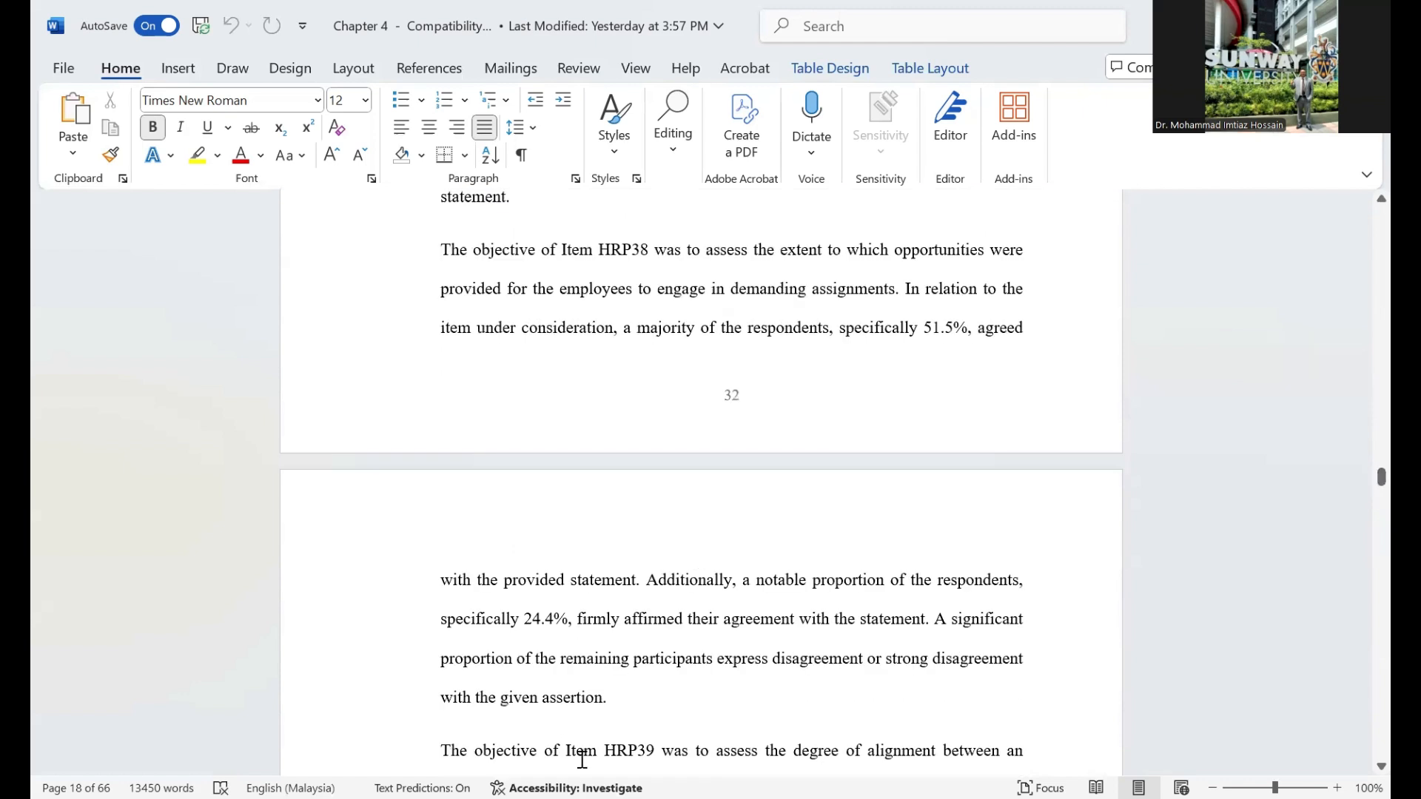